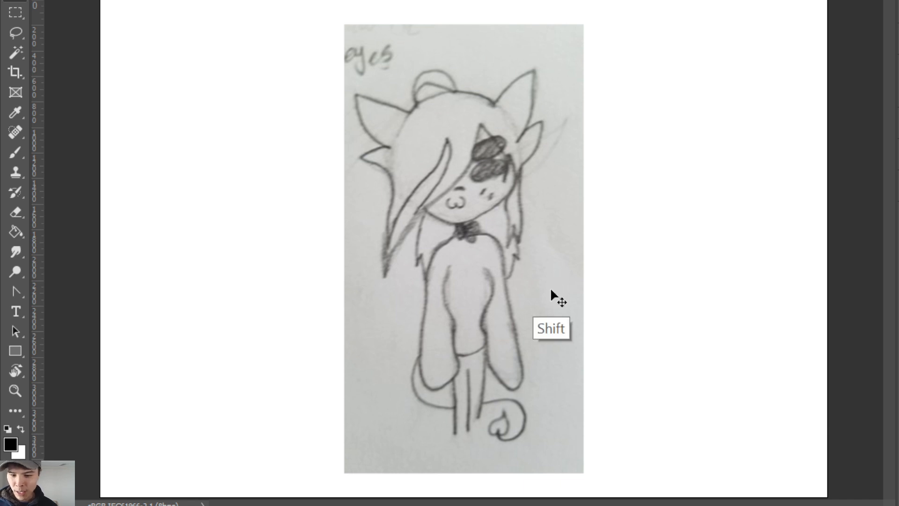
Move the reference sketch toward the left side of the canvas to free blank space beside it for drawing.
left_click_drag(552, 295, 385, 296)
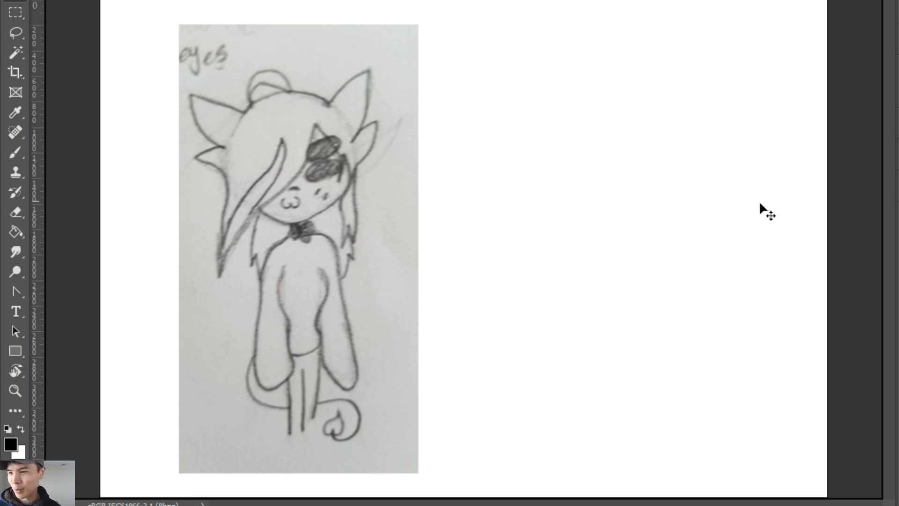
right_click(631, 202)
left_click(631, 277)
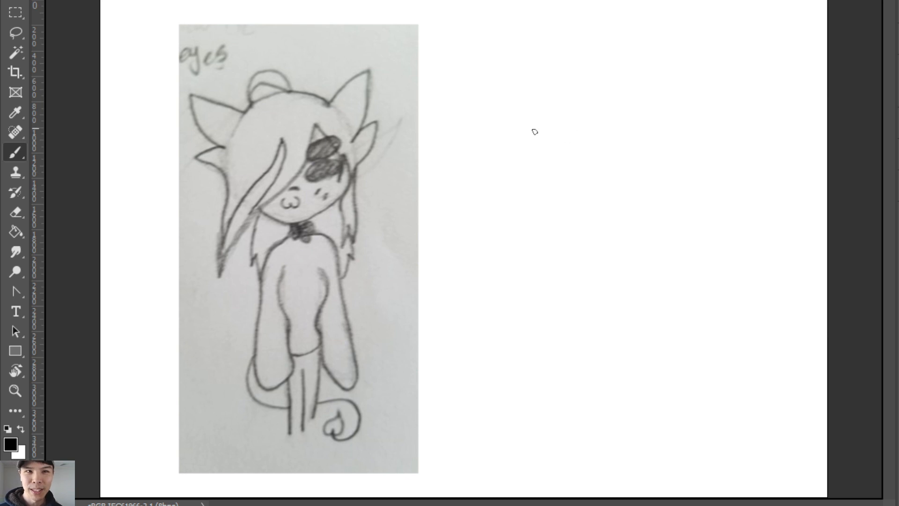
Size the brush and draw a long shallow black arc for the top of the head beside the reference.
right_click(593, 149, "alt")
left_click_drag(579, 158, 583, 159, "alt")
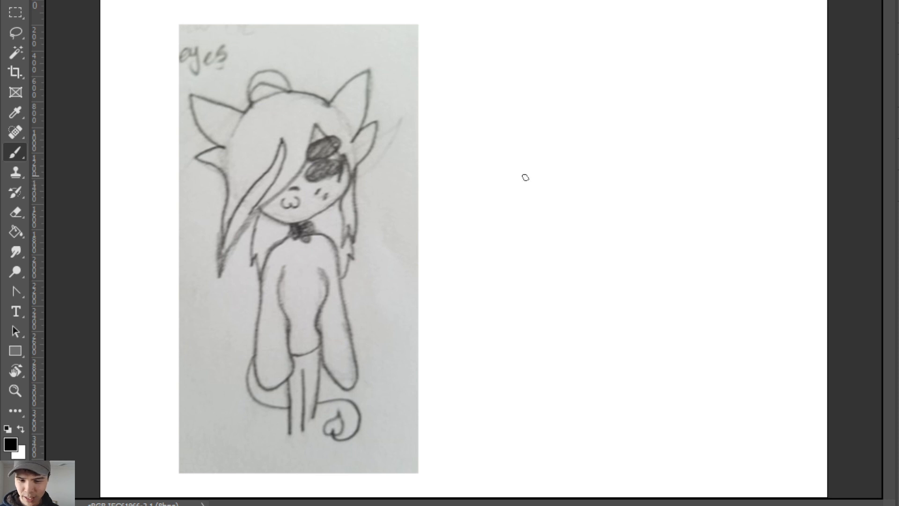
left_click_drag(523, 168, 634, 129)
key("ctrl+z")
mouse_move(530, 162)
left_mouse_down()
mouse_move(581, 128)
mouse_move(650, 132)
left_mouse_up()
left_click_drag(591, 127, 671, 136)
key("ctrl+z")
key("ctrl+z")
left_click_drag(556, 134, 653, 126)
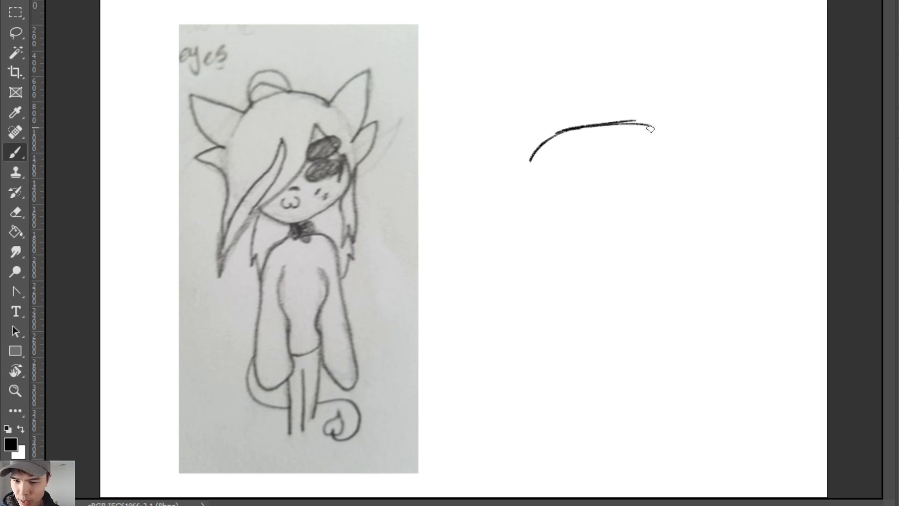
Extend the head arc down on its right end and thicken its curve down the left side.
left_click_drag(595, 124, 677, 129)
key("ctrl+z")
key("ctrl+z")
mouse_move(555, 139)
left_mouse_down()
mouse_move(653, 120)
mouse_move(608, 121)
mouse_move(697, 129)
mouse_move(696, 152)
left_mouse_up()
key("ctrl+z")
left_click_drag(543, 144, 532, 176)
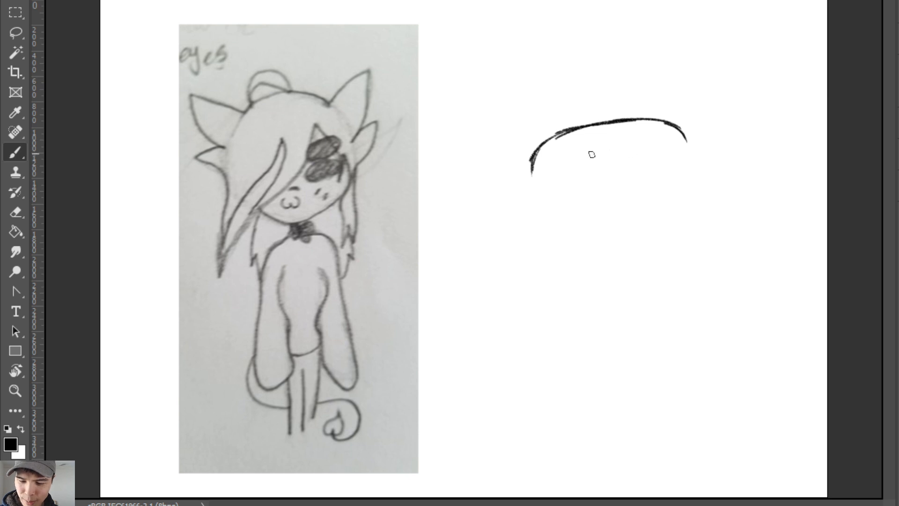
Draw a filled black oval nose below the middle of the head arc.
mouse_move(589, 153)
left_mouse_down()
mouse_move(608, 151)
mouse_move(580, 156)
mouse_move(600, 161)
mouse_move(600, 152)
mouse_move(582, 157)
mouse_move(606, 153)
mouse_move(591, 159)
mouse_move(605, 160)
mouse_move(612, 150)
mouse_move(581, 151)
mouse_move(618, 153)
mouse_move(583, 160)
left_mouse_up()
key("e")
key("b")
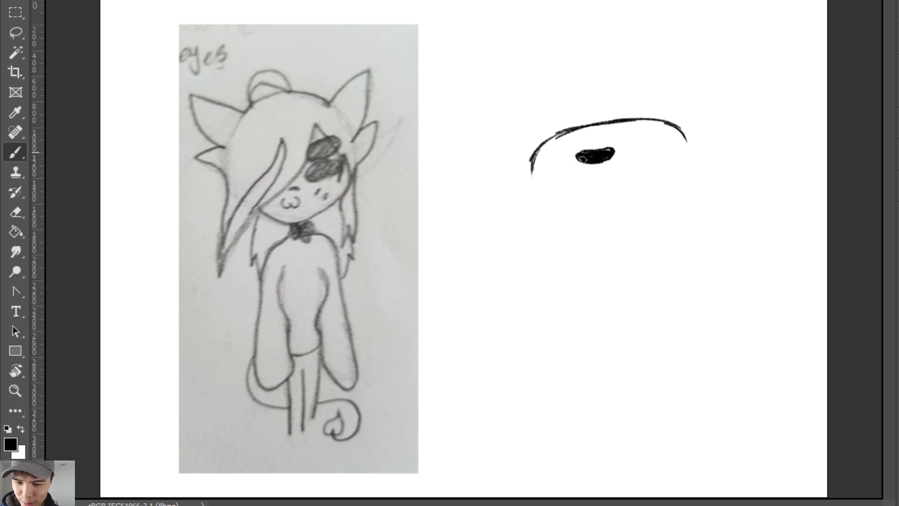
Draw filled oval eyes with a short thick eyebrow above each, one pair on either side of the nose.
mouse_move(642, 141)
left_mouse_down()
mouse_move(656, 139)
mouse_move(642, 149)
mouse_move(657, 137)
mouse_move(642, 143)
mouse_move(652, 139)
mouse_move(637, 133)
mouse_move(649, 128)
left_mouse_up()
key("ctrl+z")
key("e")
key("b")
mouse_move(562, 149)
left_mouse_down()
mouse_move(543, 150)
mouse_move(563, 156)
mouse_move(550, 156)
mouse_move(563, 140)
left_mouse_up()
mouse_move(647, 128)
left_mouse_down()
mouse_move(639, 126)
mouse_move(645, 120)
mouse_move(648, 134)
left_mouse_up()
Add short spiky lashes to the right eye using a finer brush and touch up the eye's edge.
key("ctrl")
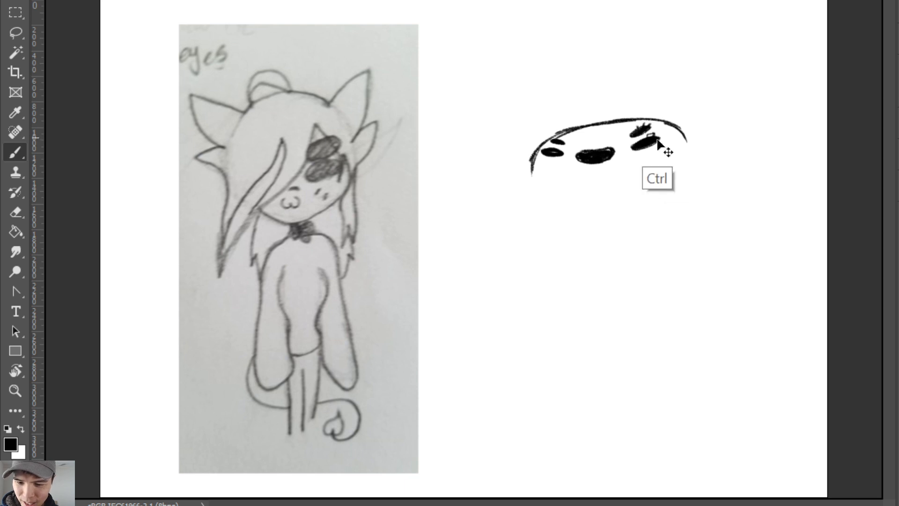
left_click_drag(653, 139, 655, 134)
left_click_drag(658, 138, 662, 133)
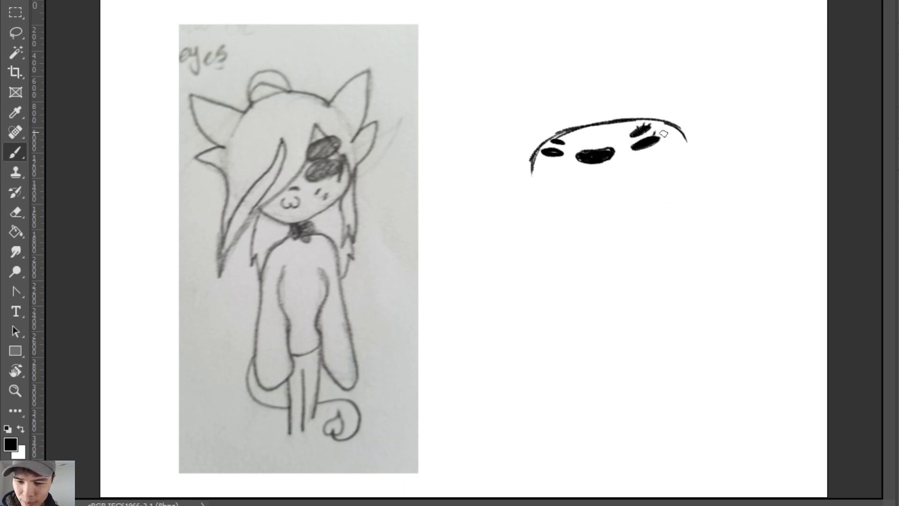
key("alt")
left_click_drag(640, 169, 624, 171, "alt")
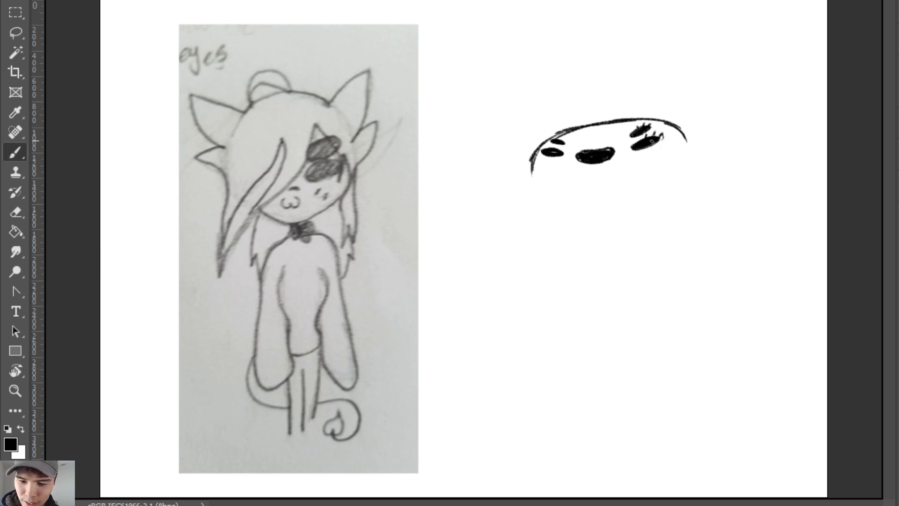
key("ctrl")
left_click_drag(637, 147, 652, 140)
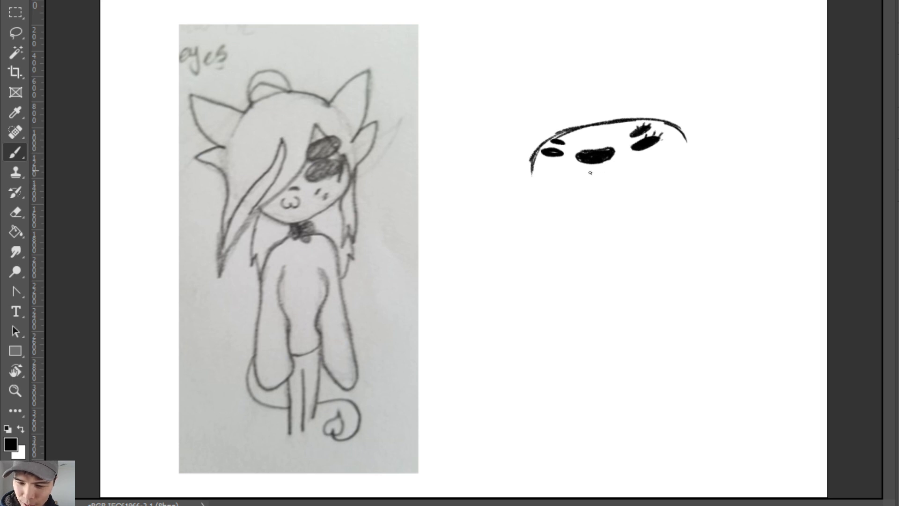
Draw a small sideways cat-style mouth directly below the nose.
mouse_move(582, 173)
left_mouse_down()
mouse_move(575, 180)
mouse_move(591, 183)
left_mouse_up()
key("ctrl+z")
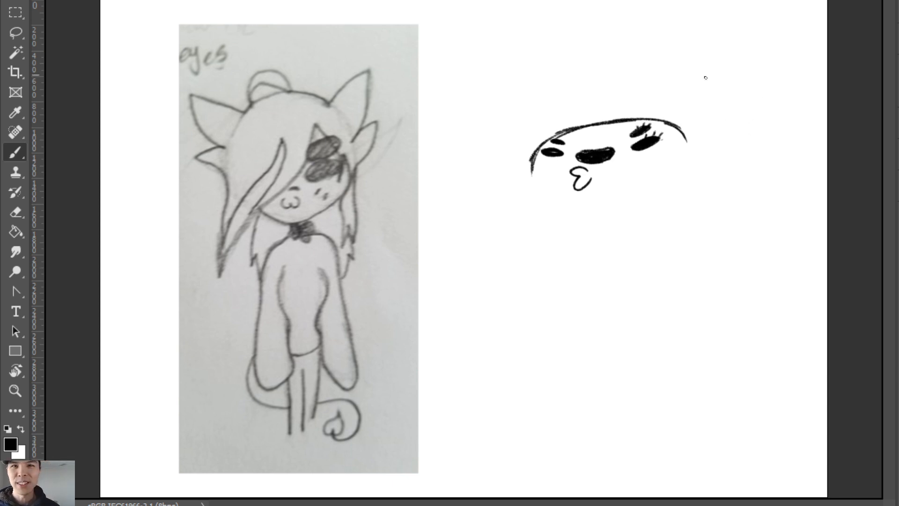
key("e")
key("b")
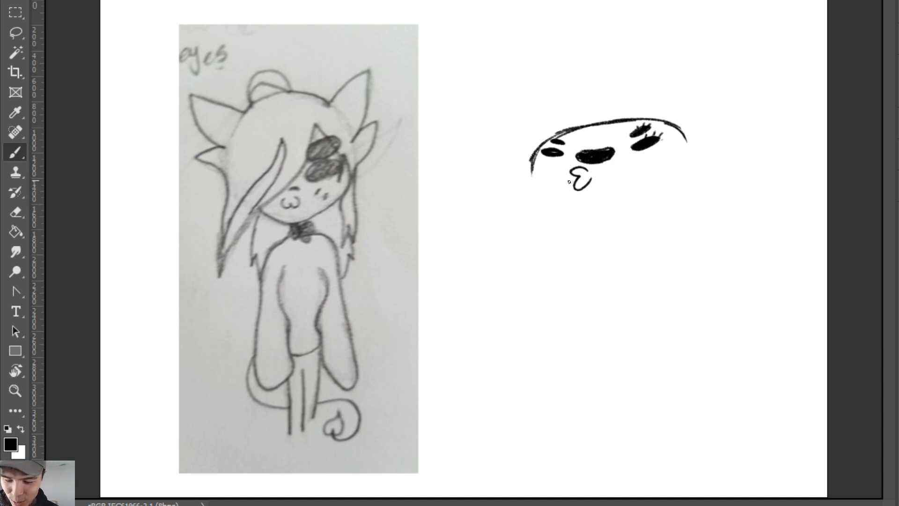
Outline the chin, lower jaw and both cheeks with thin strokes to close the wide oval face.
left_click_drag(531, 186, 555, 198)
key("ctrl+z")
key("ctrl+z")
left_click_drag(536, 192, 560, 200)
mouse_move(532, 171)
left_mouse_down()
mouse_move(535, 188)
mouse_move(609, 201)
mouse_move(645, 192)
mouse_move(685, 164)
left_mouse_up()
left_click_drag(684, 133, 696, 157)
left_click_drag(530, 164, 532, 188)
left_click_drag(531, 164, 532, 195)
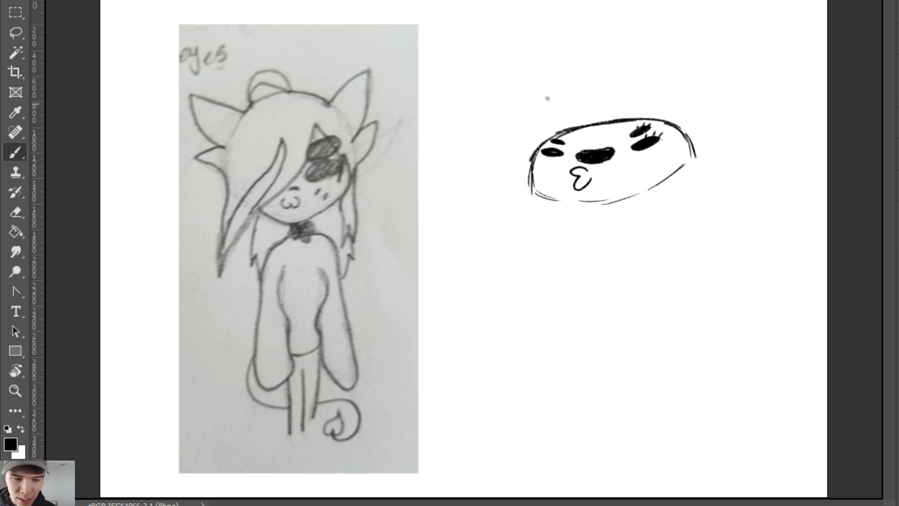
Draw the inner edge of the fringe as a curve from the top of the head down to the nose.
left_click_drag(612, 113, 499, 206)
key("ctrl+z")
key("e")
left_click_drag(590, 140, 578, 150)
key("b")
mouse_move(614, 118)
left_mouse_down()
mouse_move(572, 162)
mouse_move(548, 154)
left_mouse_up()
key("e")
key("b")
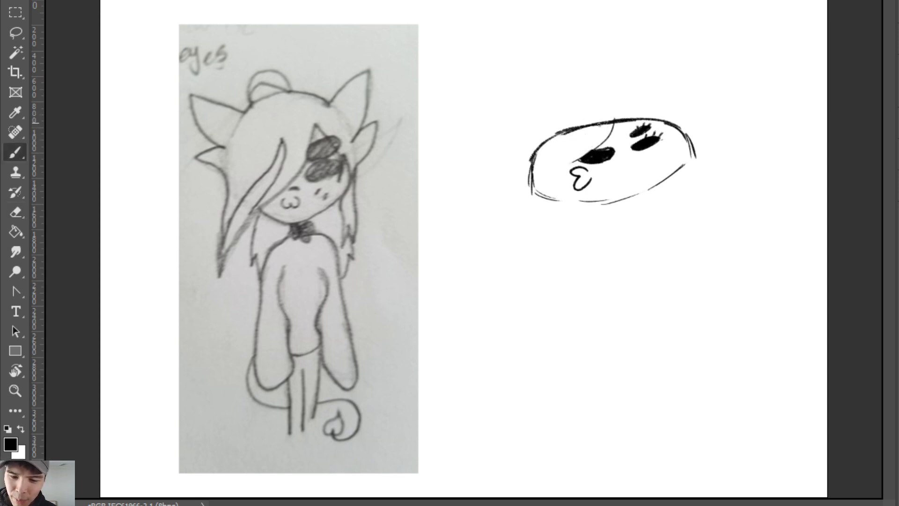
left_click_drag(587, 132, 534, 181)
key("ctrl+z")
key("ctrl+z")
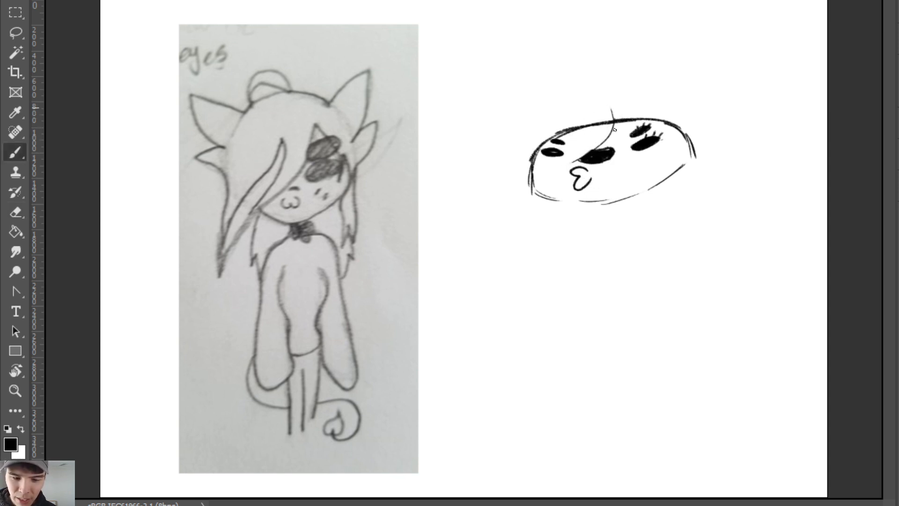
Erase the left eye and eyebrow and sketch the fringe sweeping from the forehead to the left cheek.
mouse_move(608, 110)
left_mouse_down()
mouse_move(613, 123)
mouse_move(522, 189)
mouse_move(560, 151)
mouse_move(522, 189)
left_mouse_up()
key("ctrl+z")
key("e")
left_click_drag(566, 143, 517, 193)
key("b")
left_click_drag(576, 157, 523, 199)
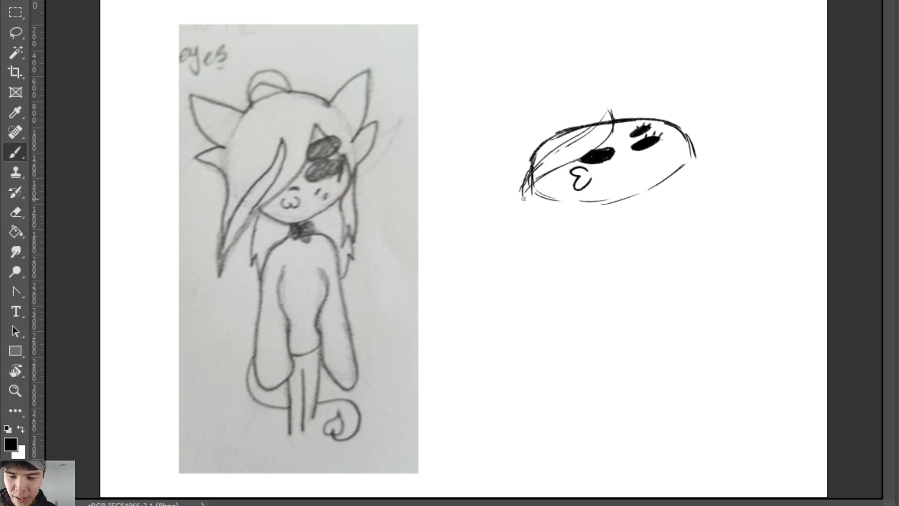
Draw the outer hair contour left of the face and erase the old head outline inside the hair.
mouse_move(539, 125)
left_mouse_down()
mouse_move(518, 154)
mouse_move(516, 189)
left_mouse_up()
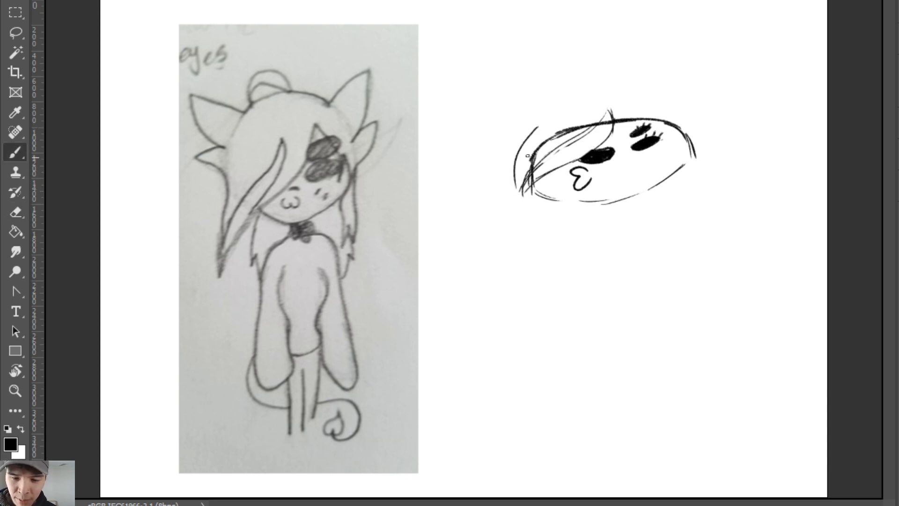
left_click_drag(526, 140, 518, 198)
left_click_drag(521, 161, 520, 198)
mouse_move(561, 167)
left_mouse_down()
mouse_move(538, 172)
mouse_move(550, 160)
mouse_move(531, 166)
mouse_move(548, 141)
mouse_move(610, 105)
mouse_move(596, 133)
mouse_move(610, 115)
mouse_move(648, 124)
mouse_move(630, 118)
mouse_move(675, 141)
left_mouse_up()
key("e")
key("b")
key("ctrl+z")
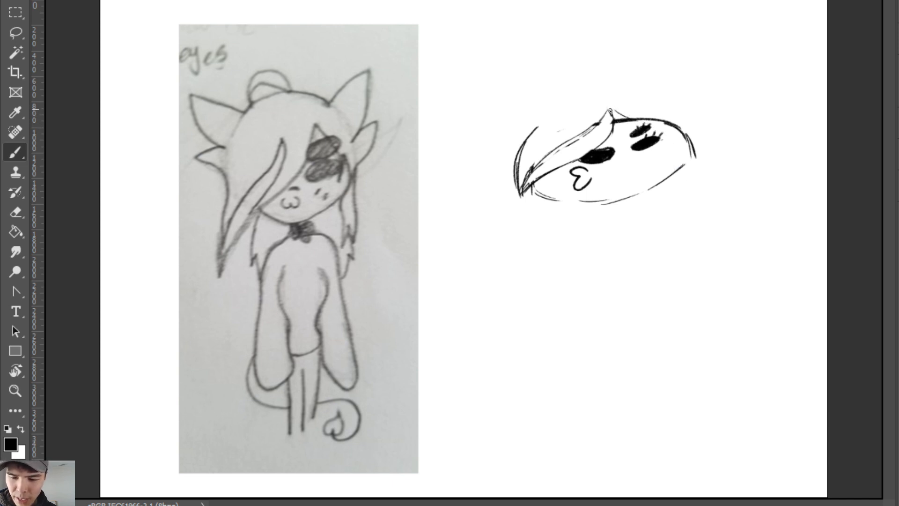
Thicken the right brow line, erase the fringe's pointed peak, and redraw its lower edge from the forehead past the nose.
left_click_drag(611, 111, 682, 147)
key("ctrl+z")
left_click_drag(635, 120, 679, 134)
mouse_move(614, 111)
left_mouse_down()
mouse_move(683, 140)
mouse_move(611, 124)
mouse_move(617, 111)
left_mouse_up()
key("e")
key("b")
mouse_move(597, 145)
left_mouse_down()
mouse_move(639, 114)
mouse_move(592, 145)
left_mouse_up()
key("e")
key("b")
left_click_drag(625, 118, 558, 169)
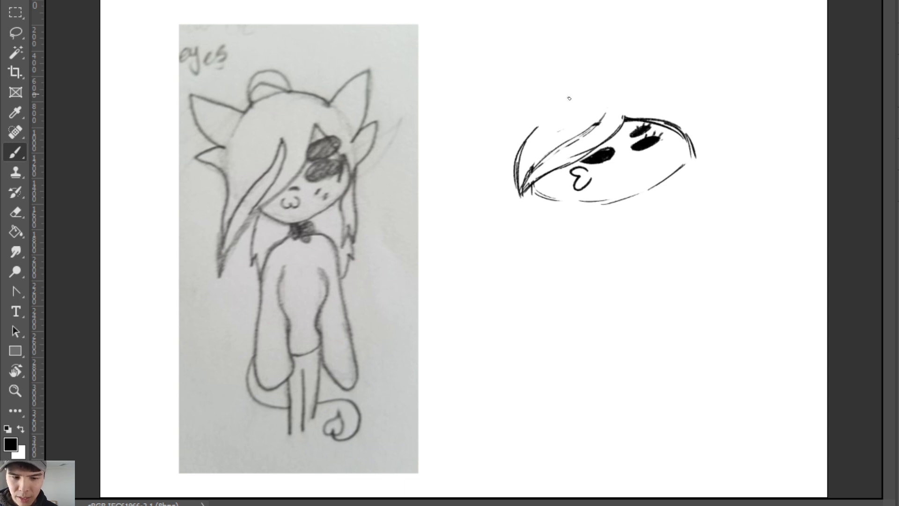
Rework the left hair contour with a flicked-out tip at the cheek and a wider curve toward the crown.
key("ctrl+z")
key("e")
mouse_move(507, 201)
left_mouse_down()
mouse_move(554, 175)
mouse_move(501, 199)
mouse_move(517, 185)
mouse_move(513, 165)
mouse_move(529, 128)
mouse_move(555, 110)
mouse_move(569, 116)
left_mouse_up()
key("b")
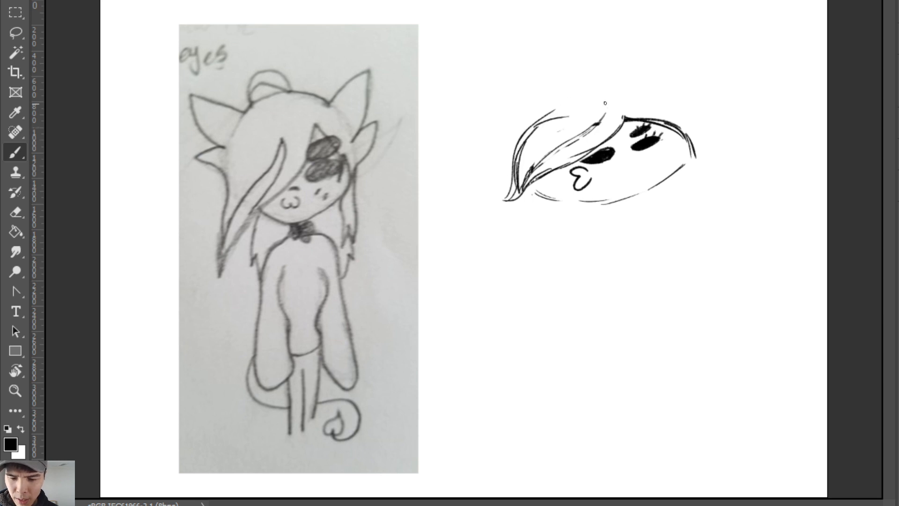
Draw a pointed ear on each side of the top of the head.
mouse_move(648, 110)
left_mouse_down()
mouse_move(688, 77)
mouse_move(687, 124)
left_mouse_up()
mouse_move(689, 79)
left_mouse_down()
mouse_move(687, 125)
mouse_move(690, 79)
left_mouse_up()
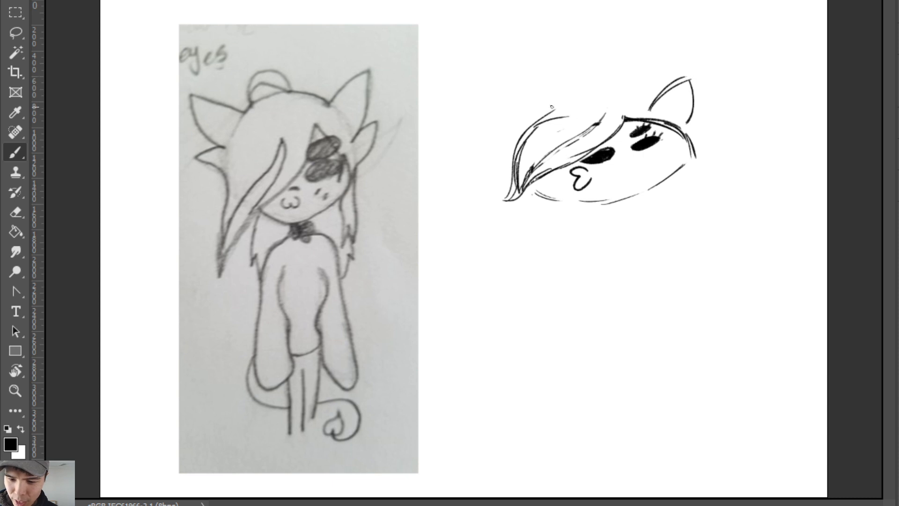
mouse_move(523, 95)
left_mouse_down()
mouse_move(555, 111)
mouse_move(519, 132)
left_mouse_up()
Erase the right ear and redraw its inner edge rising to a sharper point.
key("e")
mouse_move(665, 92)
left_mouse_down()
mouse_move(695, 87)
mouse_move(686, 115)
mouse_move(678, 104)
left_mouse_up()
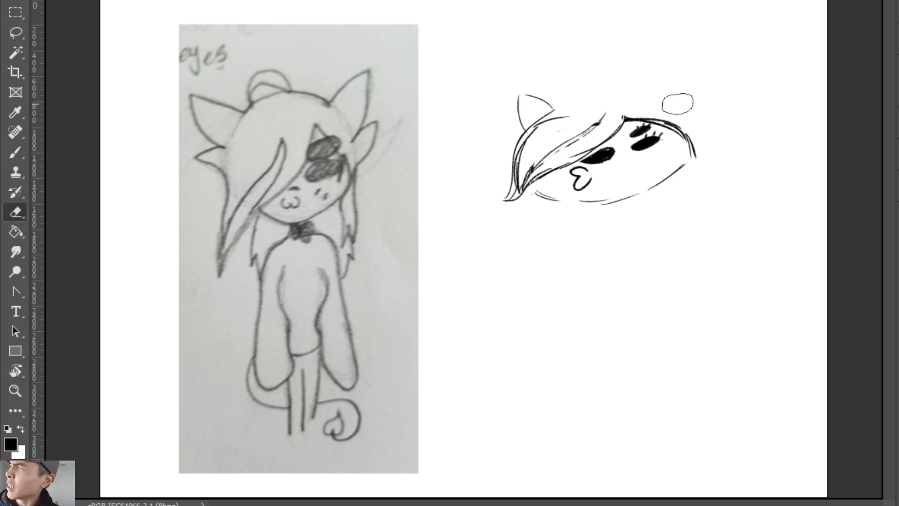
key("b")
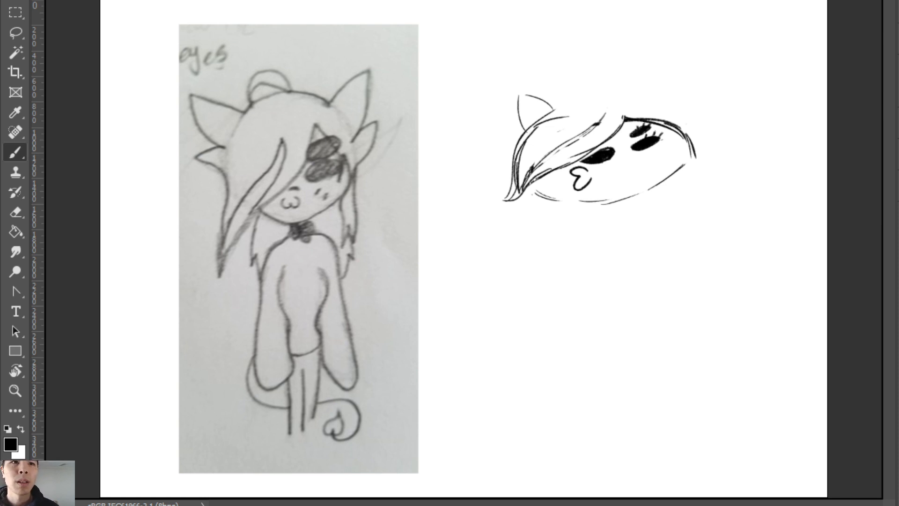
mouse_move(654, 111)
left_mouse_down()
mouse_move(677, 86)
mouse_move(689, 109)
left_mouse_up()
left_click_drag(696, 76, 686, 112)
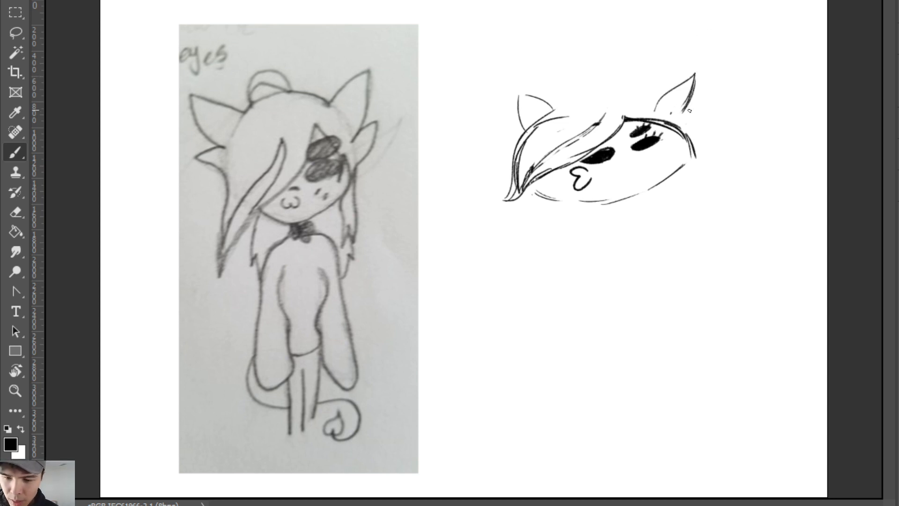
key("ctrl+z")
key("ctrl+z")
left_click_drag(695, 75, 693, 110)
key("ctrl+z")
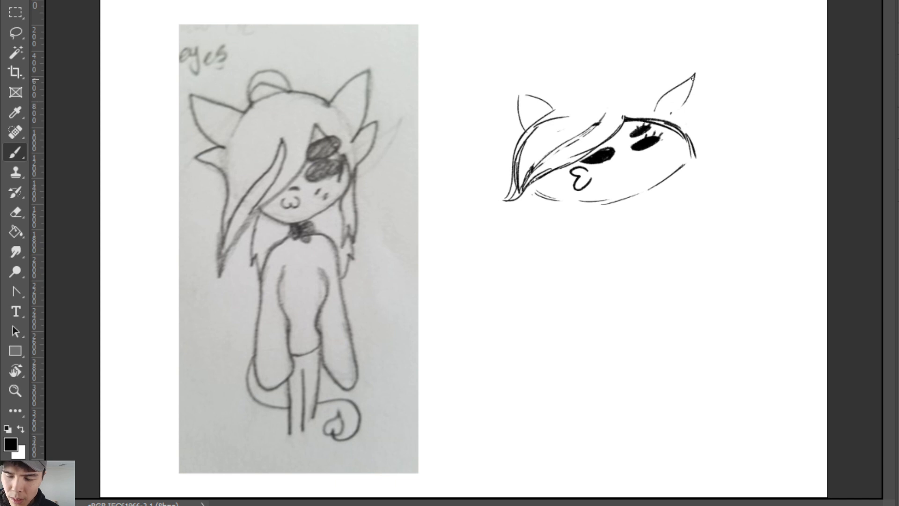
Extend the right ear's tip farther out and double the line along its inner edge.
mouse_move(695, 77)
left_mouse_down()
mouse_move(697, 111)
mouse_move(682, 126)
mouse_move(681, 90)
mouse_move(697, 74)
mouse_move(655, 110)
mouse_move(703, 70)
left_mouse_up()
key("ctrl+z")
key("ctrl+z")
mouse_move(667, 95)
left_mouse_down()
mouse_move(701, 72)
mouse_move(655, 108)
left_mouse_up()
key("e")
key("b")
left_click_drag(706, 85, 685, 111)
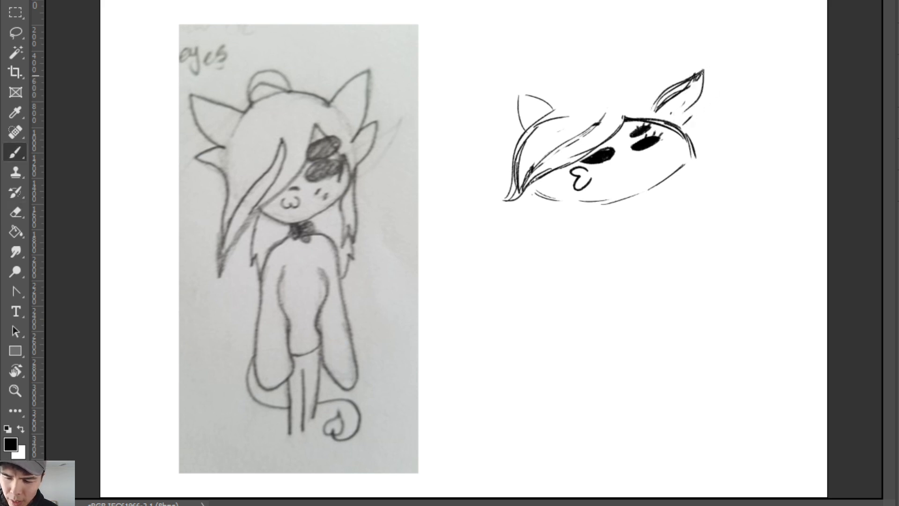
Redraw the right ear's outer edge as one curve from the tip down to the head.
key("ctrl+z")
mouse_move(703, 72)
left_mouse_down()
mouse_move(686, 120)
mouse_move(690, 114)
left_mouse_up()
key("ctrl+z")
key("ctrl+z")
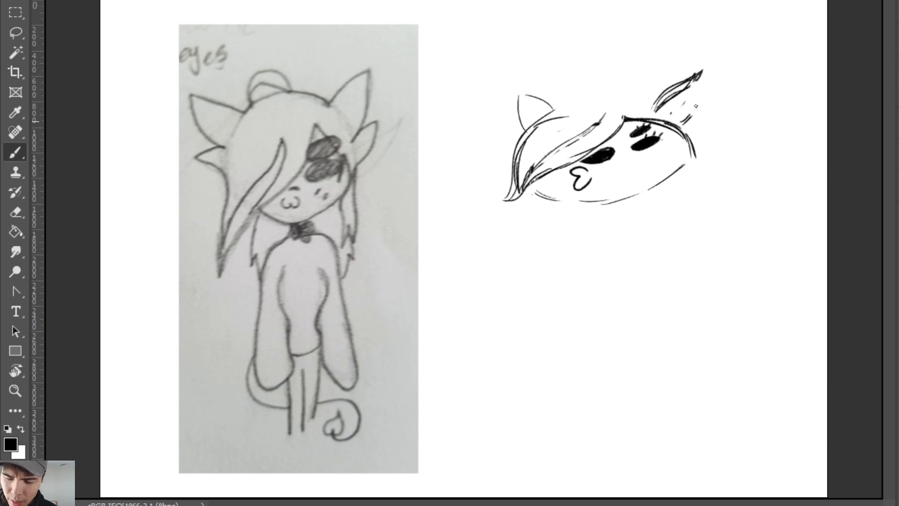
left_click_drag(702, 71, 685, 117)
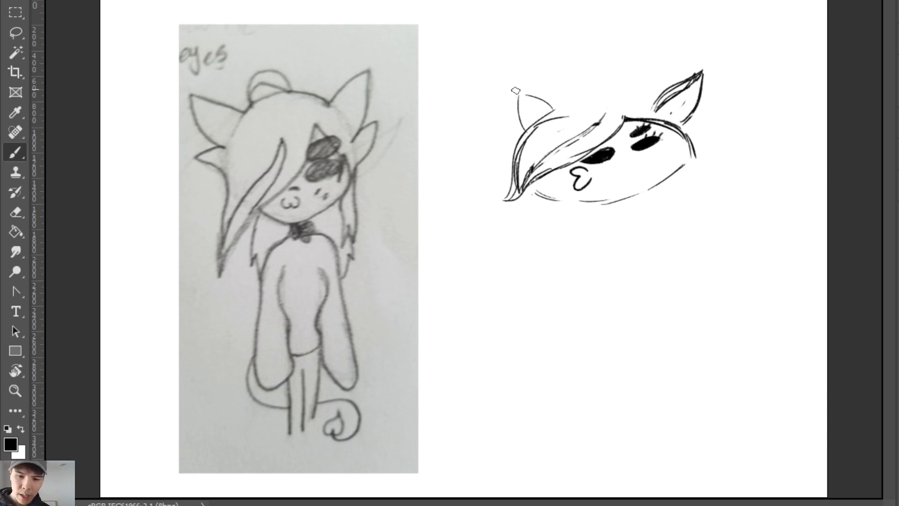
Sharpen the left ear's tip and thicken both of its edges.
mouse_move(513, 87)
left_mouse_down()
mouse_move(553, 109)
mouse_move(523, 103)
mouse_move(533, 119)
left_mouse_up()
key("ctrl+z")
left_click_drag(517, 96, 524, 127)
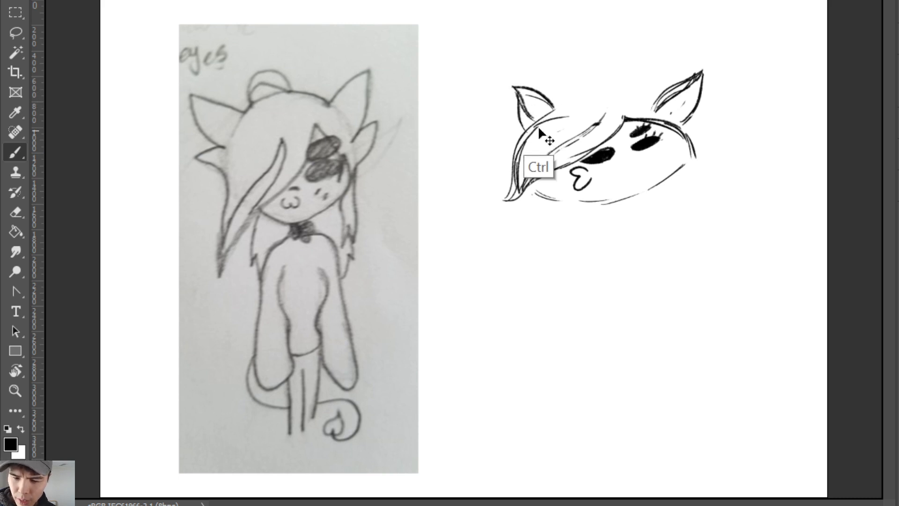
key("ctrl+z")
left_click_drag(514, 88, 550, 113)
Erase the left hair contour and redraw it as a single curve from the ear down to the hair tip.
key("b")
mouse_move(525, 98)
left_mouse_down()
mouse_move(561, 119)
mouse_move(508, 187)
left_mouse_up()
key("e")
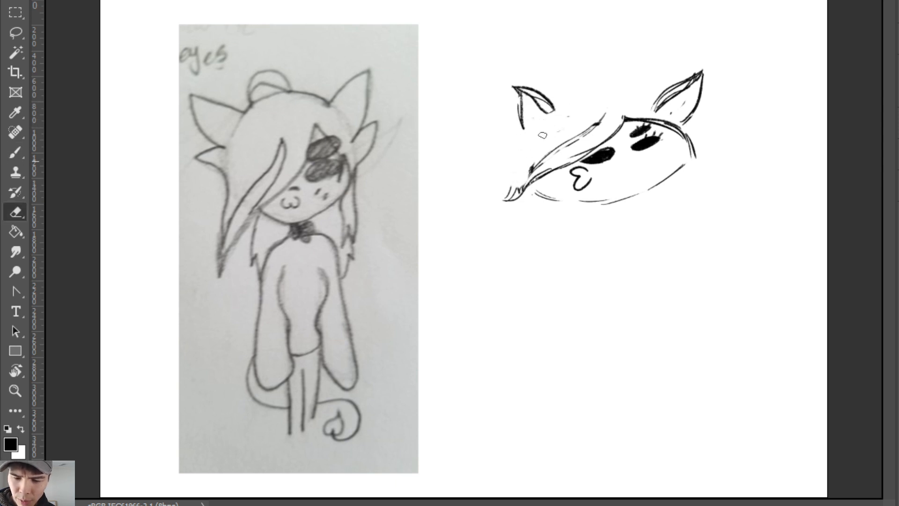
key("b")
mouse_move(558, 113)
left_mouse_down()
mouse_move(520, 143)
mouse_move(508, 195)
mouse_move(528, 179)
mouse_move(503, 199)
mouse_move(630, 122)
left_mouse_up()
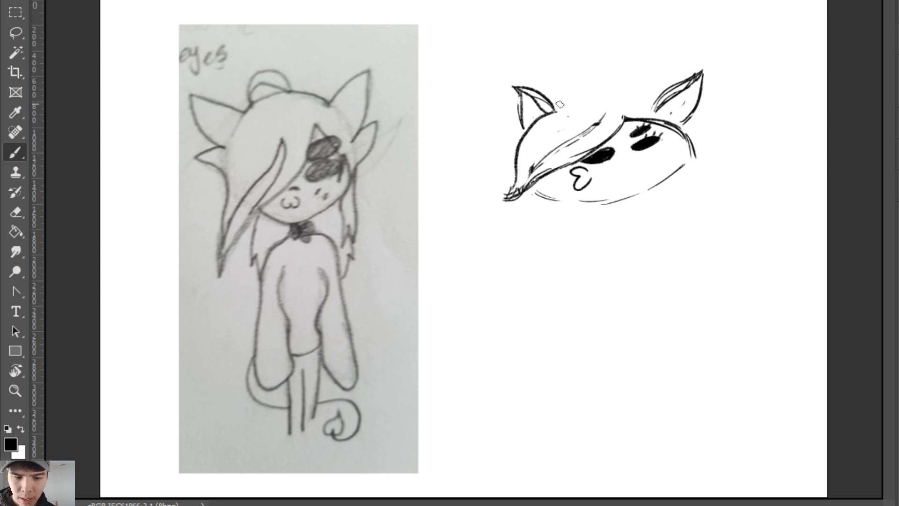
Draw the crown of the head as a curve running from the left ear toward the right ear.
key("e")
key("b")
left_click_drag(559, 108, 523, 139)
mouse_move(556, 103)
left_mouse_down()
mouse_move(535, 121)
mouse_move(627, 96)
left_mouse_up()
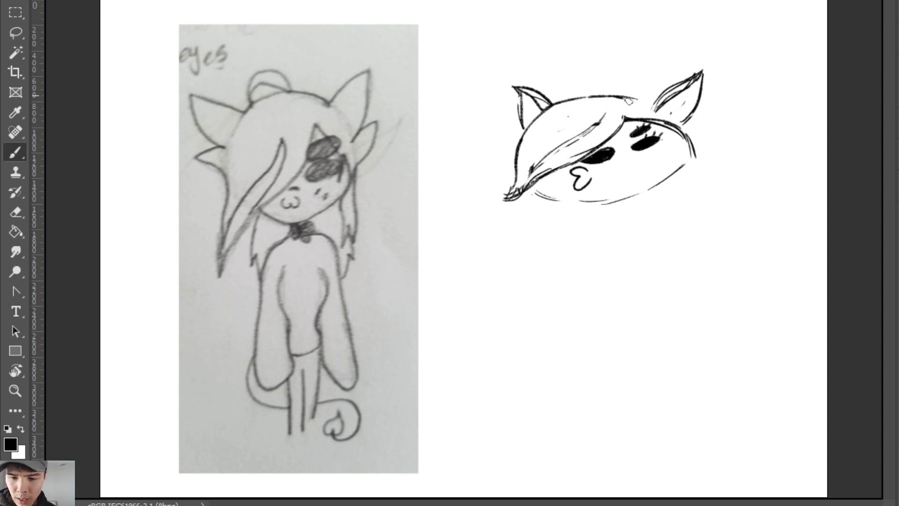
Continue the hair outline past the right ear's base and clean up the hairline above the right eye.
mouse_move(638, 100)
left_mouse_down()
mouse_move(667, 103)
mouse_move(647, 95)
mouse_move(701, 128)
mouse_move(696, 139)
mouse_move(689, 134)
mouse_move(695, 167)
left_mouse_up()
key("e")
key("b")
key("e")
key("b")
key("e")
key("b")
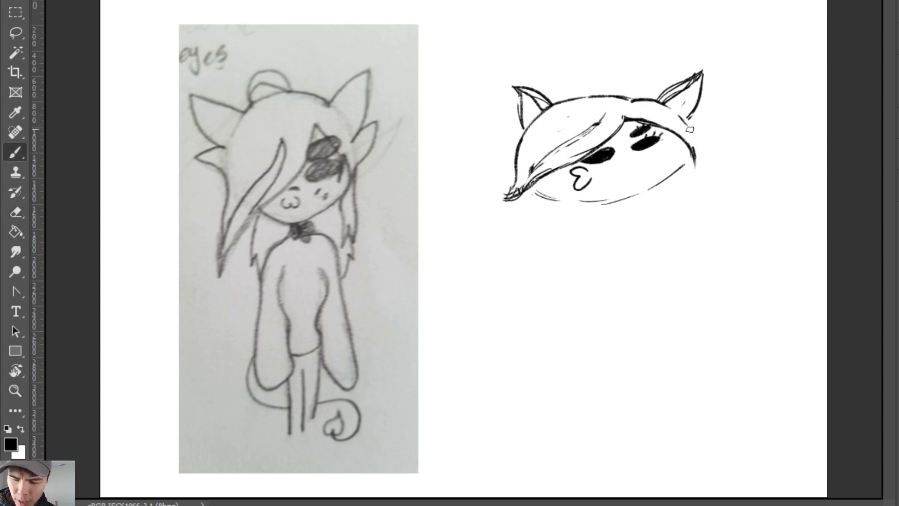
Draw the right side hair lock from the ear's base down past the cheek.
left_click_drag(690, 133, 691, 175)
key("ctrl+z")
mouse_move(671, 111)
left_mouse_down()
mouse_move(700, 166)
mouse_move(693, 208)
left_mouse_up()
Erase the pointed end of the left fringe and redraw its strands sweeping down and outward.
key("e")
mouse_move(551, 158)
left_mouse_down()
mouse_move(504, 199)
mouse_move(556, 168)
left_mouse_up()
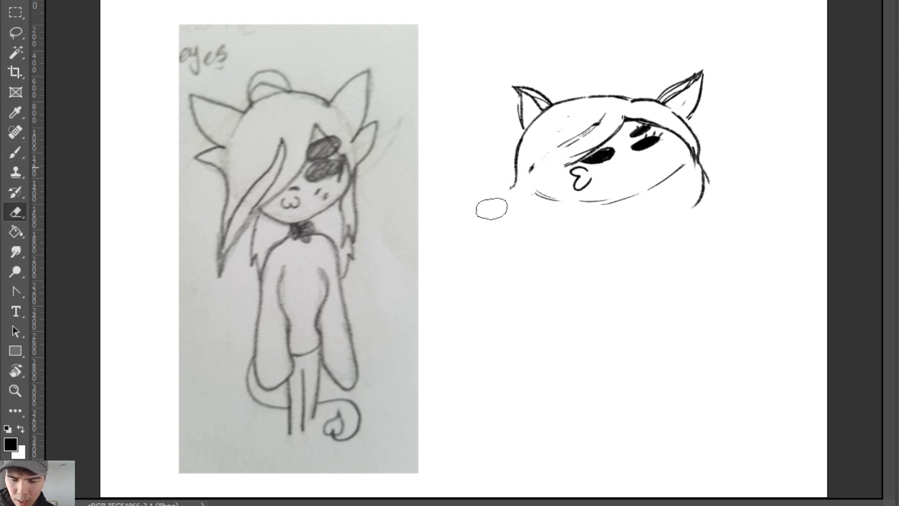
key("b")
left_click_drag(603, 117, 530, 172)
left_click_drag(589, 146, 524, 180)
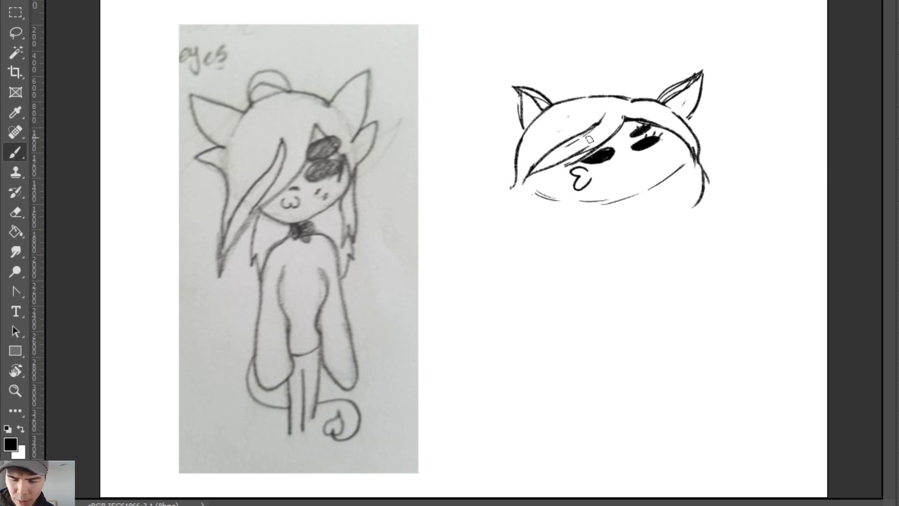
key("ctrl+z")
left_click_drag(601, 142, 515, 182)
Erase the left hair contour crossing the fringe and redraw the fringe's upper strand up to the parting.
key("e")
key("b")
left_click_drag(532, 127, 518, 195)
key("ctrl+z")
key("e")
mouse_move(564, 143)
left_mouse_down()
mouse_move(519, 186)
mouse_move(588, 134)
mouse_move(501, 181)
mouse_move(591, 148)
left_mouse_up()
key("b")
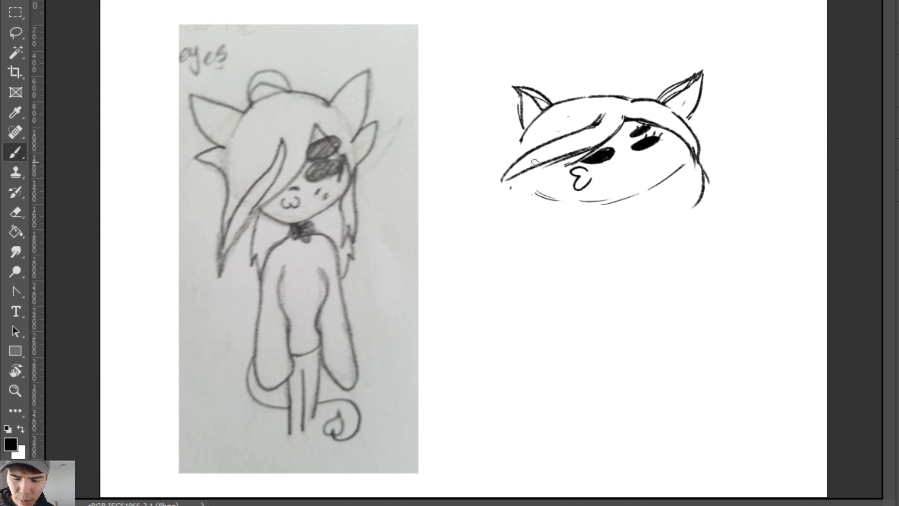
key("e")
left_click_drag(611, 114, 585, 127)
key("b")
left_click_drag(538, 150, 618, 117)
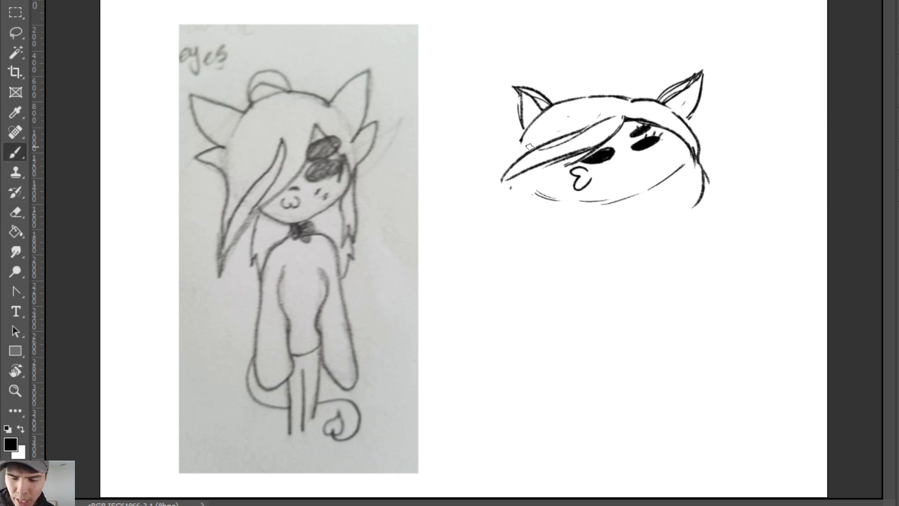
Rework the fringe's two edges so they sweep from the parting and left eye toward the hair tip.
left_click_drag(529, 147, 570, 127)
mouse_move(511, 175)
left_mouse_down()
mouse_move(540, 151)
mouse_move(508, 199)
mouse_move(529, 166)
mouse_move(557, 168)
mouse_move(600, 149)
mouse_move(500, 189)
mouse_move(571, 154)
left_mouse_up()
key("ctrl+z")
key("e")
key("b")
key("e")
key("b")
key("e")
key("b")
key("e")
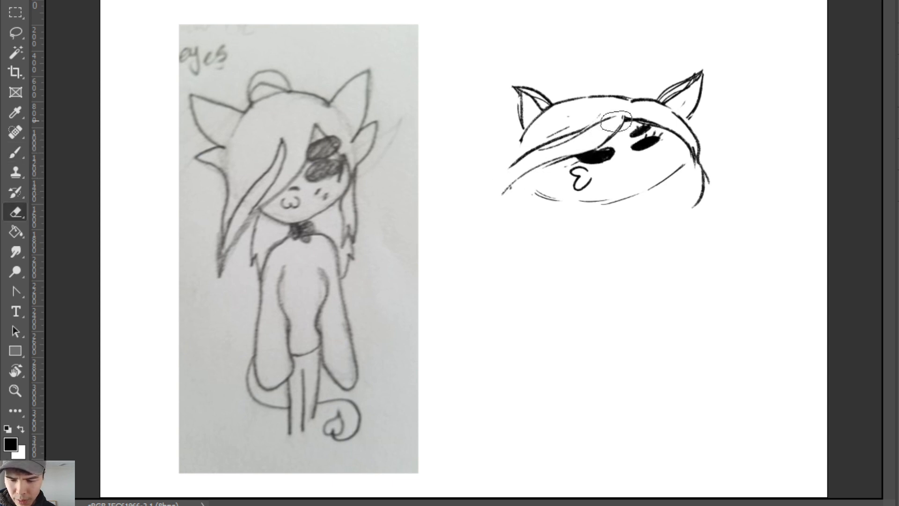
Clean up the fringe lines between the parting and the cheek and redraw the narrow pointed hair tip.
mouse_move(617, 122)
left_mouse_down()
mouse_move(594, 148)
mouse_move(567, 138)
mouse_move(520, 162)
left_mouse_up()
key("b")
key("e")
key("b")
mouse_move(583, 124)
left_mouse_down()
mouse_move(552, 140)
mouse_move(513, 181)
left_mouse_up()
left_click_drag(531, 150, 504, 194)
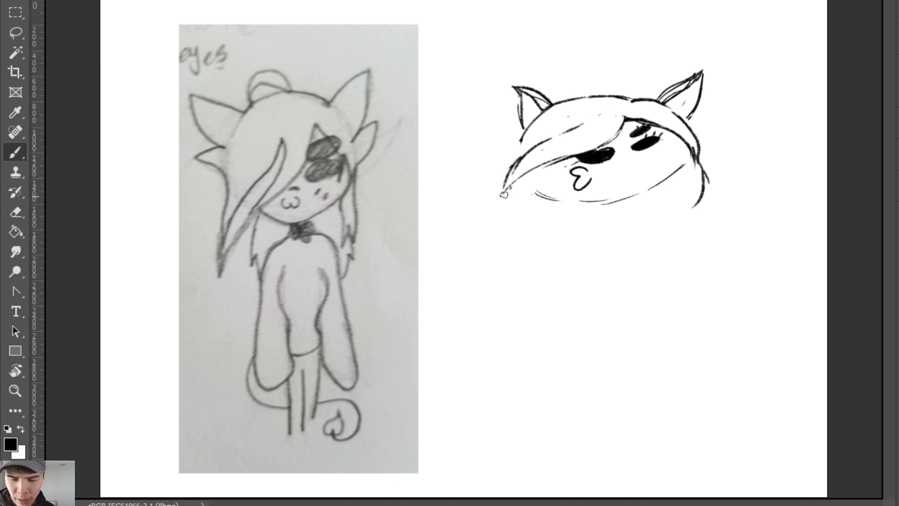
key("ctrl+z")
key("ctrl+z")
left_click_drag(527, 154, 503, 194)
Add long strand lines from the left hairline toward the parting and the crown.
mouse_move(528, 135)
left_mouse_down()
mouse_move(508, 181)
mouse_move(522, 155)
mouse_move(516, 193)
mouse_move(508, 189)
mouse_move(553, 145)
mouse_move(516, 181)
mouse_move(548, 162)
mouse_move(527, 169)
mouse_move(547, 147)
mouse_move(614, 113)
left_mouse_up()
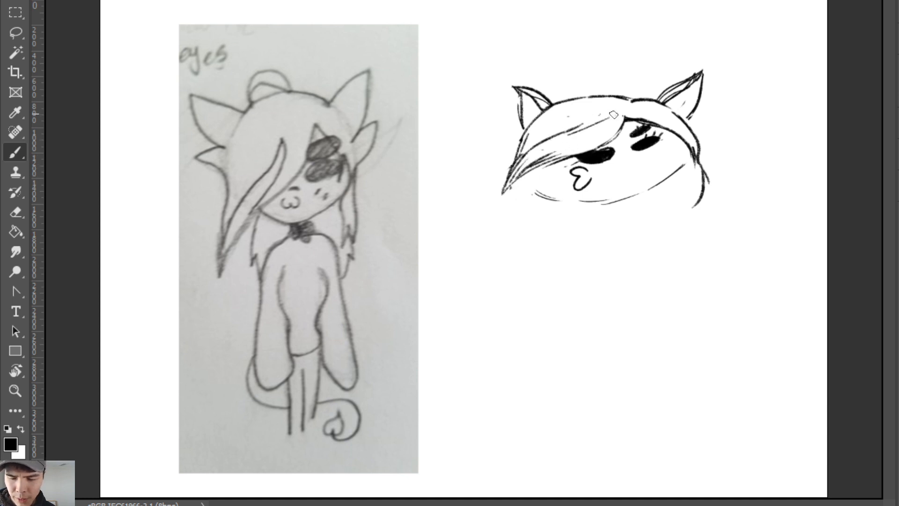
key("ctrl+z")
left_click_drag(557, 137, 615, 114)
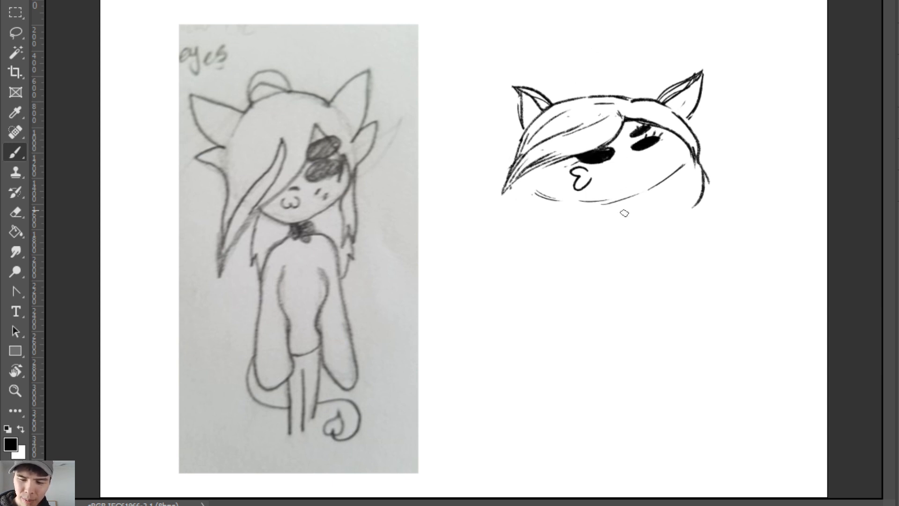
left_click_drag(532, 131, 574, 105)
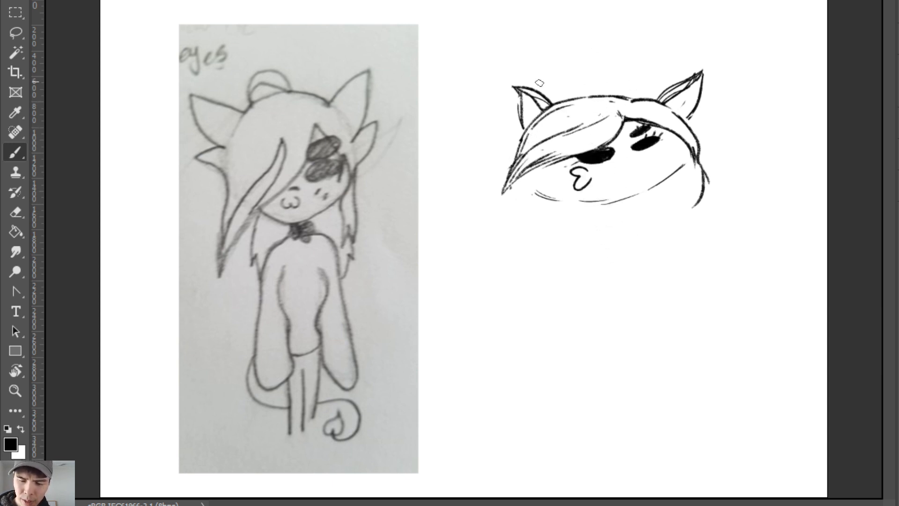
Erase the left ear's old outer edge and redraw the ear as a sharper point with an inner line.
key("e")
left_click_drag(516, 90, 523, 131)
key("b")
key("e")
key("b")
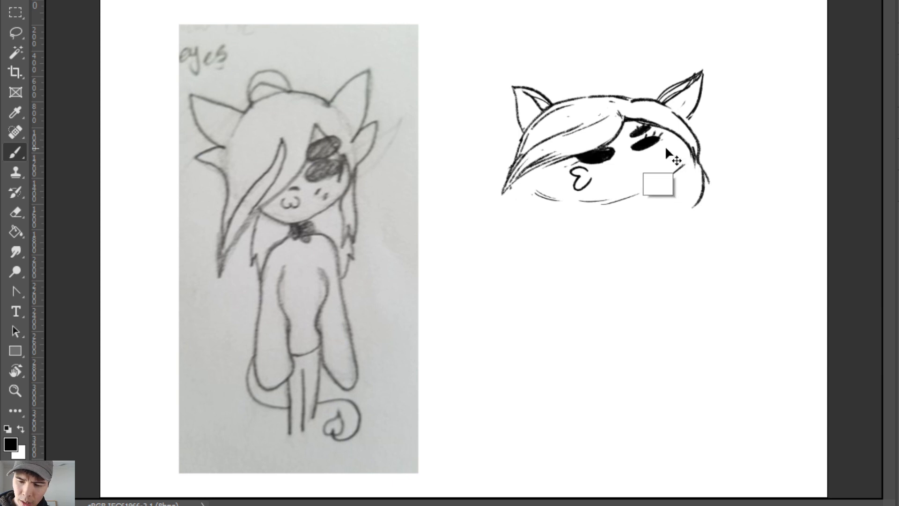
key("ctrl+z")
mouse_move(511, 86)
left_mouse_down()
mouse_move(538, 110)
mouse_move(515, 83)
mouse_move(541, 92)
left_mouse_up()
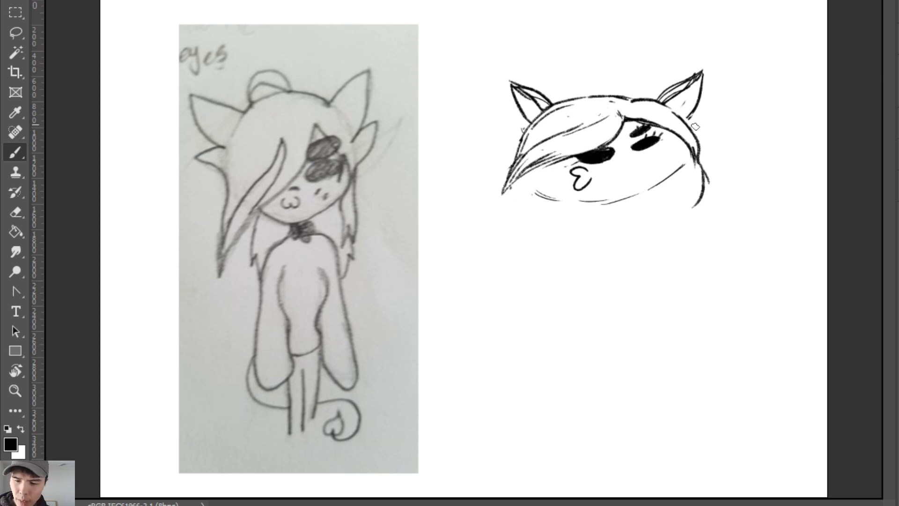
Draw a small pointed fur tuft beneath each ear.
mouse_move(696, 126)
left_mouse_down()
mouse_move(710, 115)
mouse_move(701, 139)
mouse_move(708, 116)
left_mouse_up()
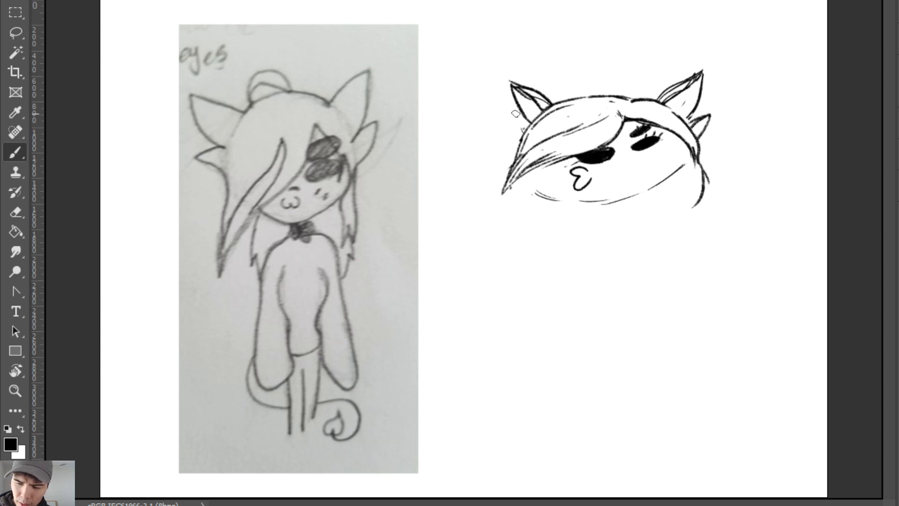
mouse_move(527, 120)
left_mouse_down()
mouse_move(508, 109)
mouse_move(522, 132)
left_mouse_up()
key("ctrl+z")
key("ctrl+z")
Draw the hair loop on top of the head with a small inner arc and a larger outer arc.
mouse_move(595, 95)
left_mouse_down()
mouse_move(626, 59)
mouse_move(664, 68)
mouse_move(650, 64)
mouse_move(664, 87)
left_mouse_up()
key("ctrl+z")
key("ctrl+z")
key("ctrl+z")
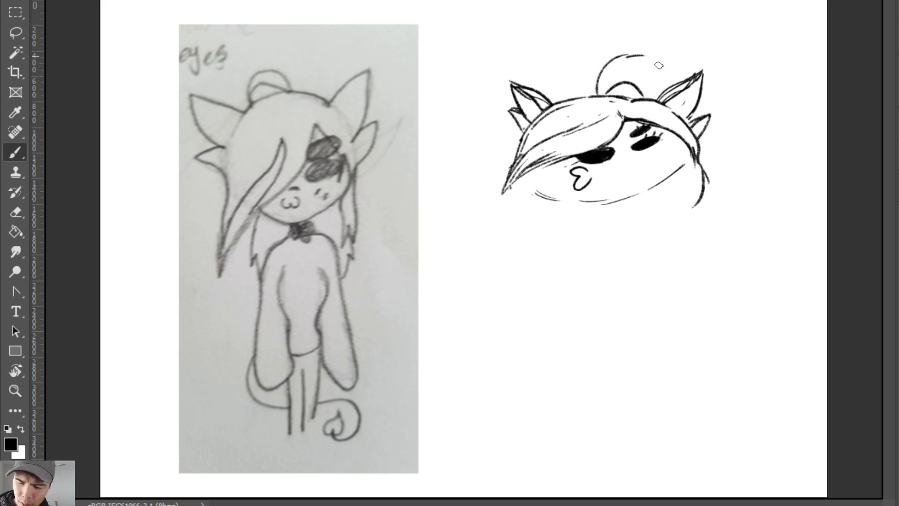
left_click_drag(634, 56, 664, 69)
Draw a flowing pointed wisp of hair behind the right ear and thicken the hair loop with strand lines.
mouse_move(705, 99)
left_mouse_down()
mouse_move(763, 107)
mouse_move(743, 96)
mouse_move(763, 107)
left_mouse_up()
key("ctrl+z")
left_click_drag(703, 128, 763, 108)
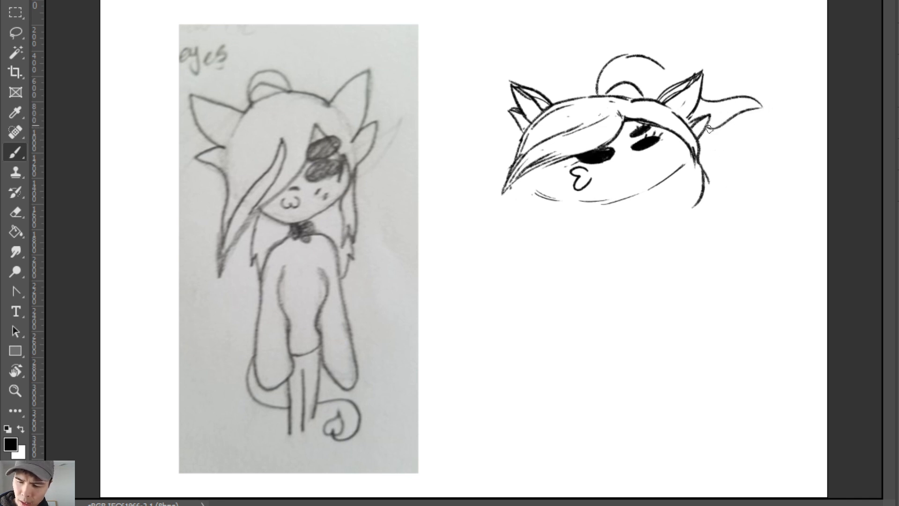
key("ctrl+z")
left_click_drag(704, 130, 762, 104)
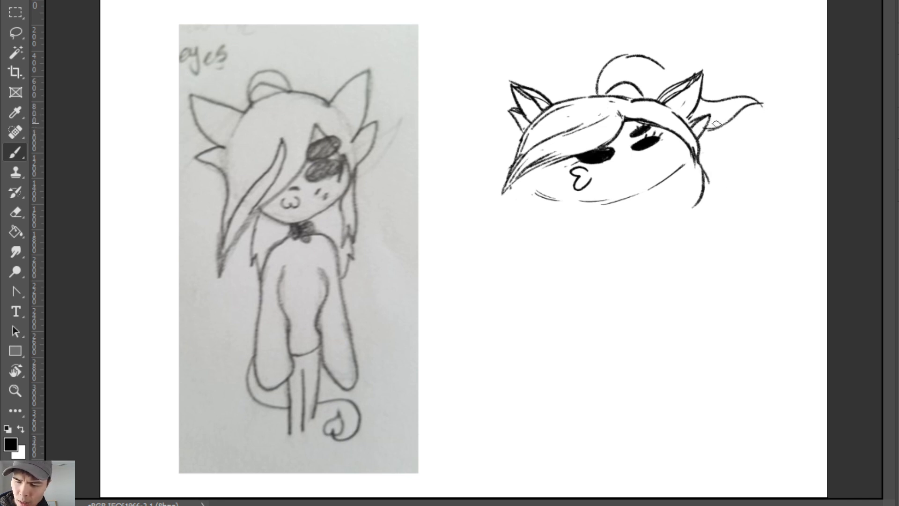
mouse_move(717, 124)
left_mouse_down()
mouse_move(768, 103)
mouse_move(726, 107)
mouse_move(750, 100)
left_mouse_up()
mouse_move(599, 92)
left_mouse_down()
mouse_move(634, 55)
mouse_move(613, 54)
left_mouse_up()
mouse_move(616, 87)
left_mouse_down()
mouse_move(637, 76)
mouse_move(662, 84)
mouse_move(603, 97)
mouse_move(646, 94)
left_mouse_up()
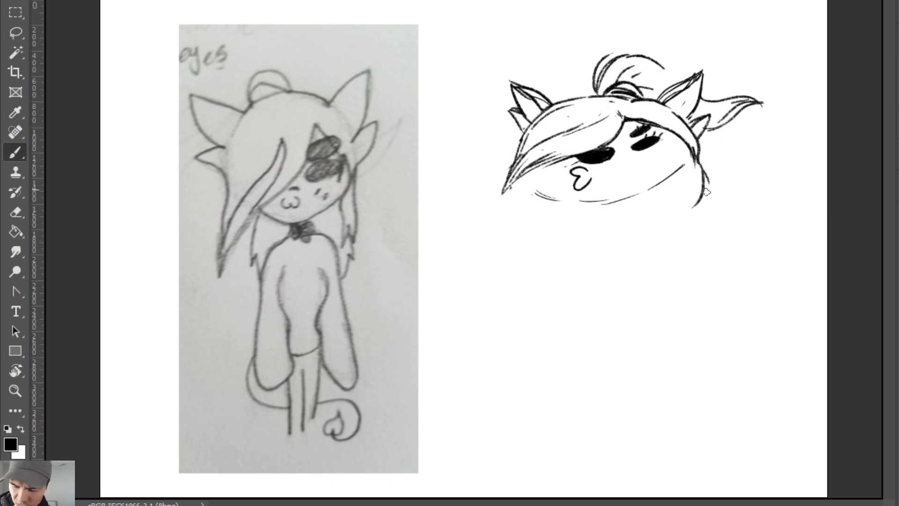
Erase the long right side lock and redraw it as a shorter curve hugging the cheek.
key("e")
key("b")
key("e")
left_click_drag(703, 172, 686, 216)
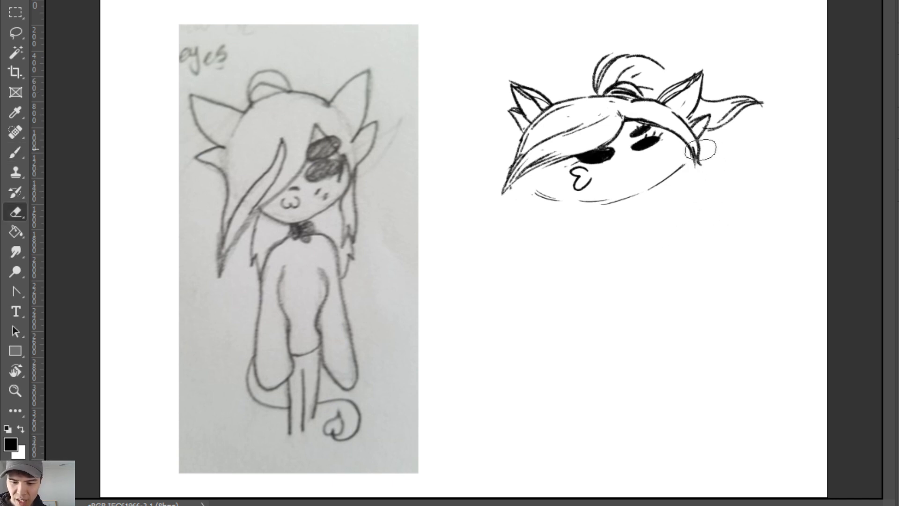
key("ctrl+z")
key("ctrl+z")
key("b")
mouse_move(672, 112)
left_mouse_down()
mouse_move(706, 168)
mouse_move(676, 175)
left_mouse_up()
key("ctrl+z")
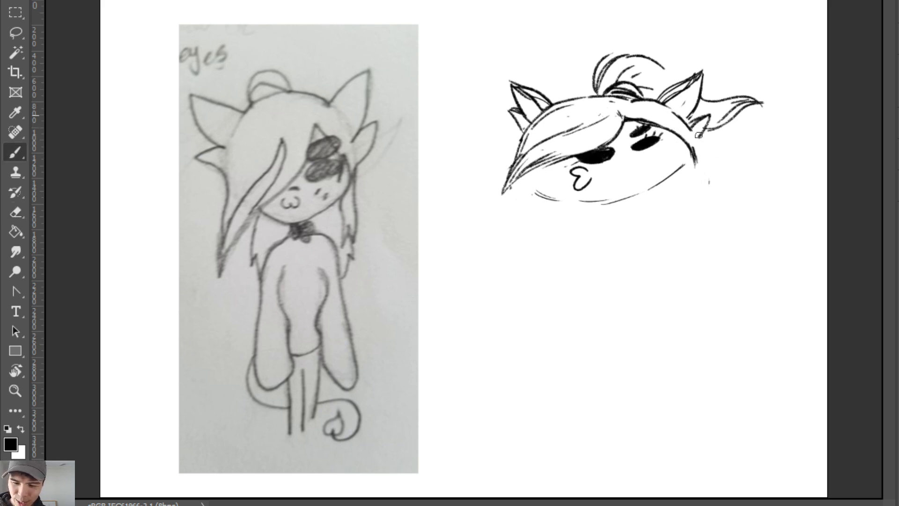
mouse_move(699, 135)
left_mouse_down()
mouse_move(695, 172)
mouse_move(687, 133)
mouse_move(698, 184)
left_mouse_up()
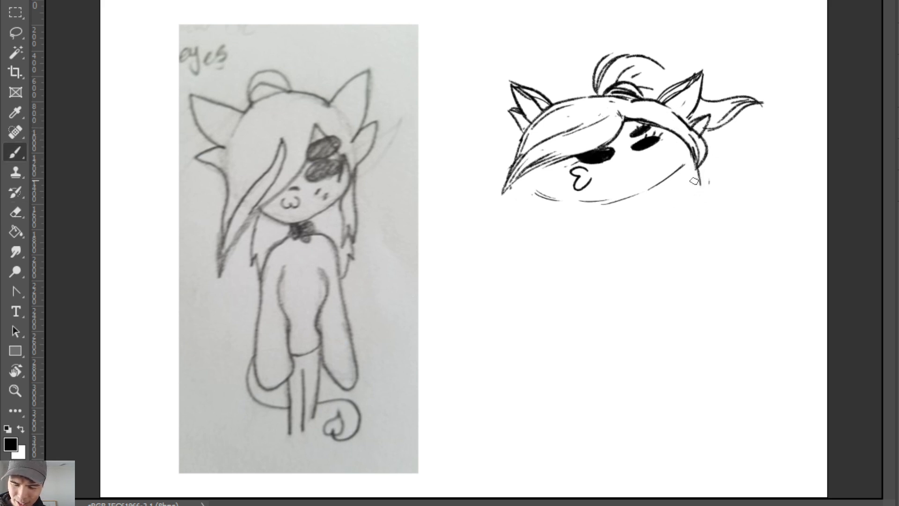
Draw the jawline from the right cheek under the mouth to the left hair tip.
left_click_drag(582, 205, 688, 171)
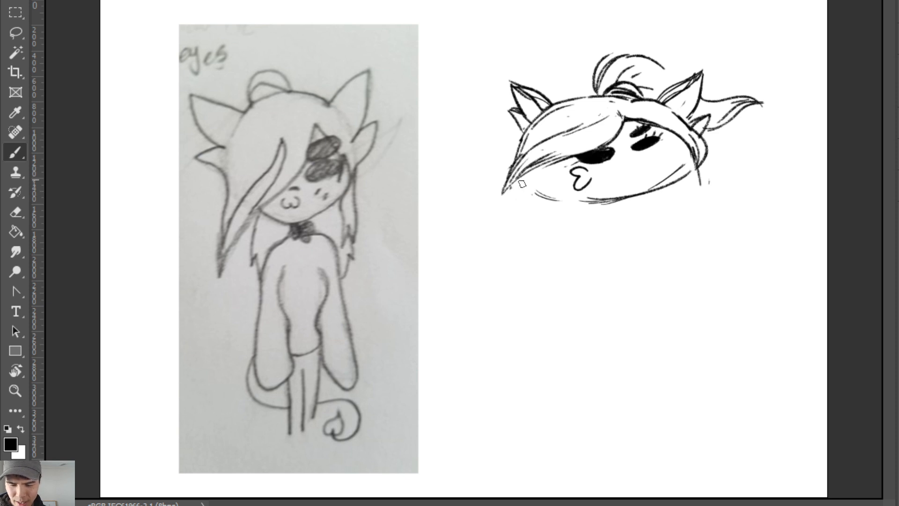
mouse_move(520, 183)
left_mouse_down()
mouse_move(585, 204)
mouse_move(578, 195)
left_mouse_up()
key("ctrl+z")
key("ctrl+z")
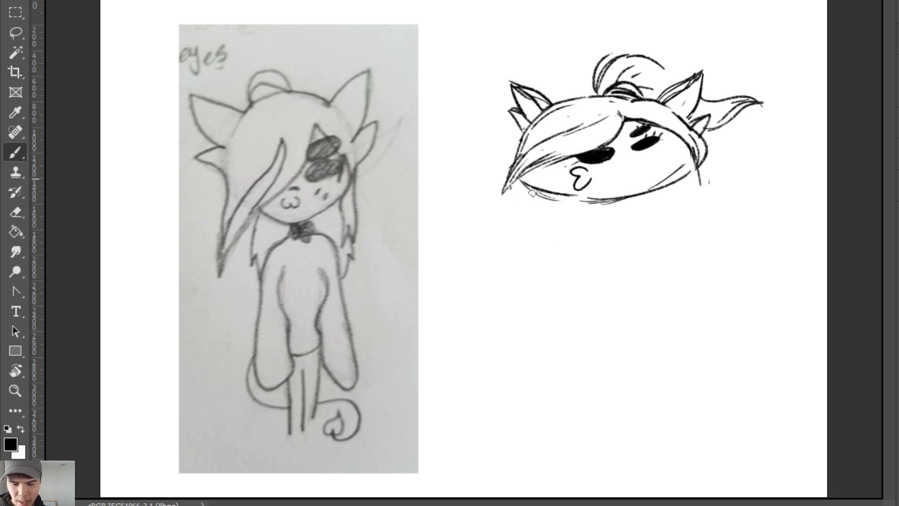
Draw a second curve beneath the jawline and erase the excess strokes under the chin.
mouse_move(515, 184)
left_mouse_down()
mouse_move(543, 199)
mouse_move(618, 207)
mouse_move(698, 182)
left_mouse_up()
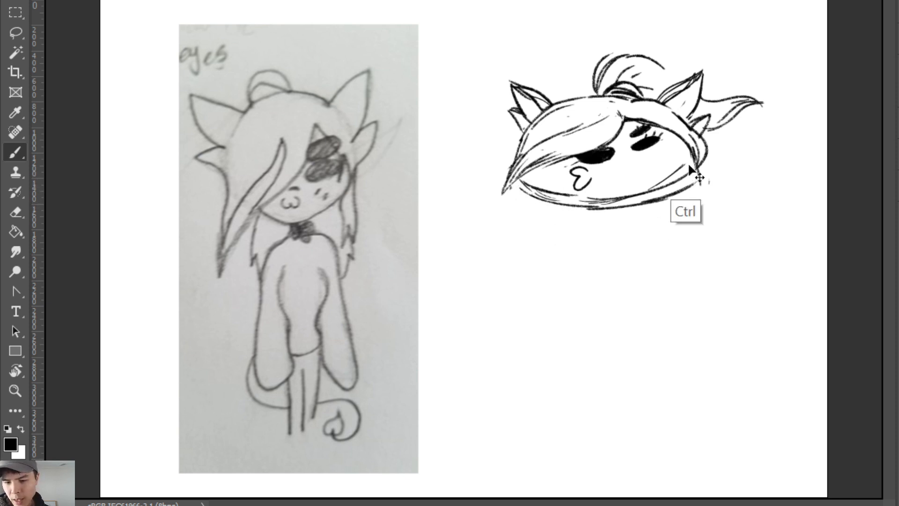
key("ctrl+z")
key("ctrl+z")
mouse_move(623, 205)
left_mouse_down()
mouse_move(694, 176)
mouse_move(520, 196)
mouse_move(632, 192)
mouse_move(675, 177)
left_mouse_up()
key("ctrl+z")
key("e")
key("b")
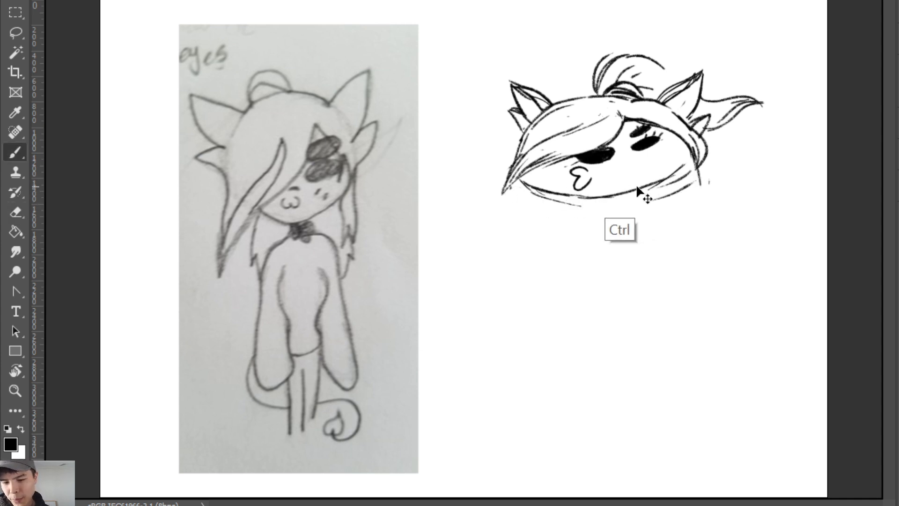
Redraw the right half of the jawline and draw a bolder collar line beneath it.
key("ctrl+z")
mouse_move(575, 197)
left_mouse_down()
mouse_move(686, 176)
mouse_move(665, 180)
left_mouse_up()
key("e")
key("b")
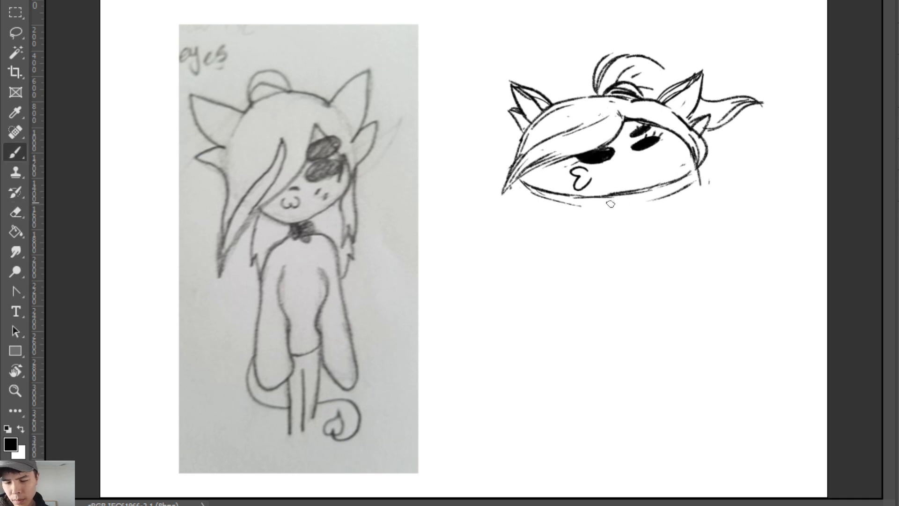
left_click_drag(609, 205, 703, 185)
key("e")
key("b")
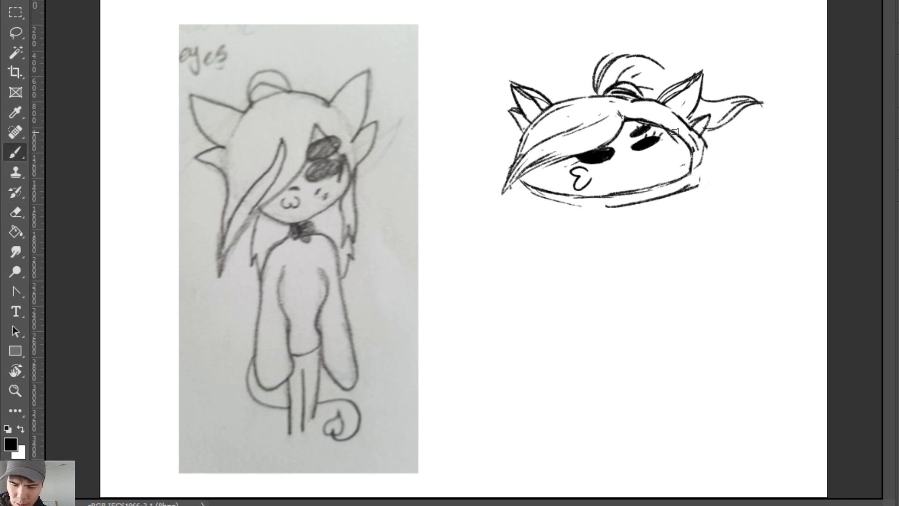
key("e")
key("b")
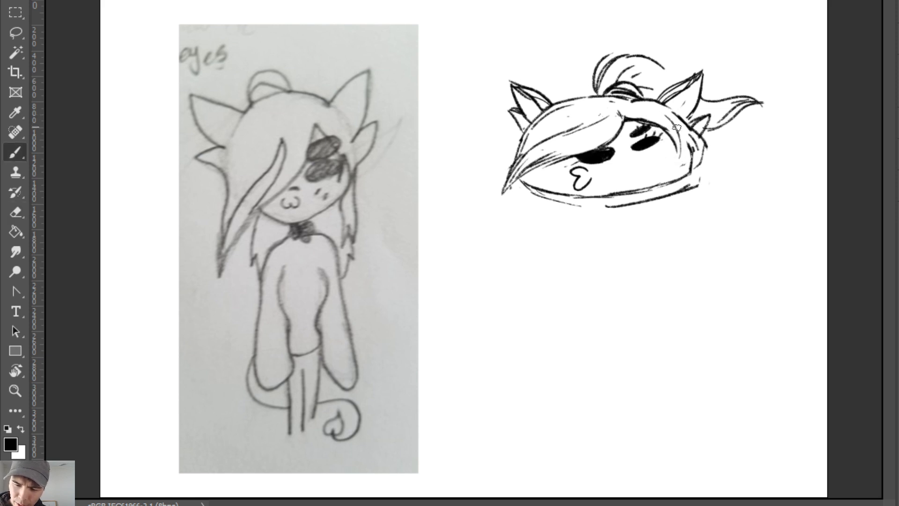
Draw layered hair strands framing the right side of the face down to the jaw.
left_click_drag(672, 126, 692, 175)
key("e")
key("b")
mouse_move(693, 145)
left_mouse_down()
mouse_move(694, 176)
mouse_move(704, 176)
left_mouse_up()
key("e")
key("b")
left_click_drag(701, 136, 708, 169)
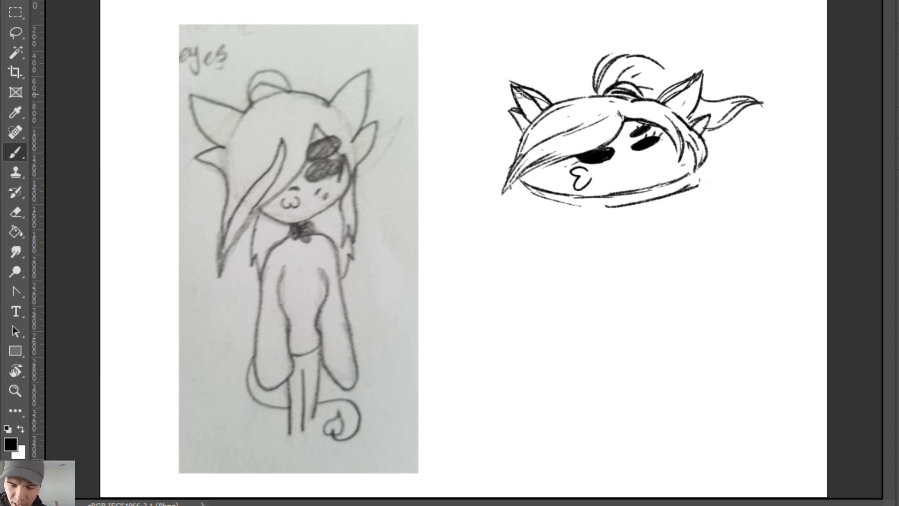
Darken the inside of the left ear with extra strokes.
left_click_drag(510, 84, 540, 105)
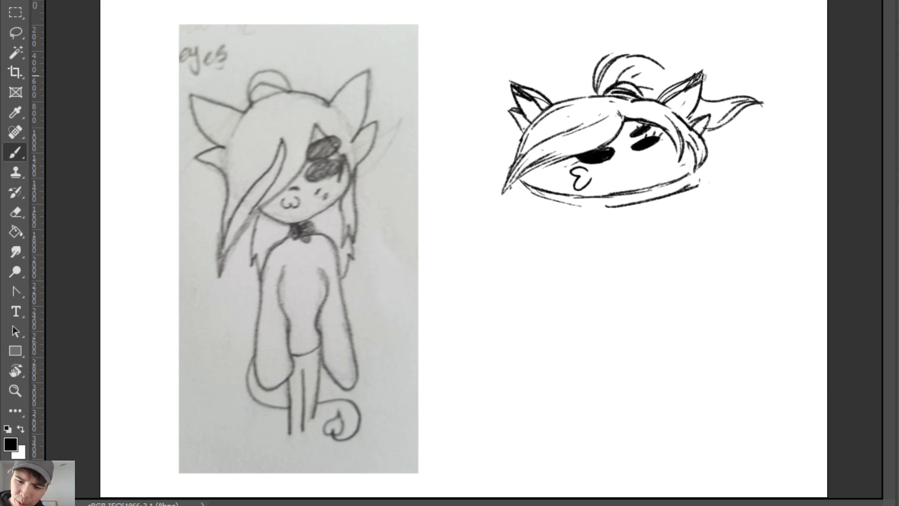
mouse_move(701, 77)
left_mouse_down()
mouse_move(679, 97)
mouse_move(701, 77)
left_mouse_up()
key("ctrl+z")
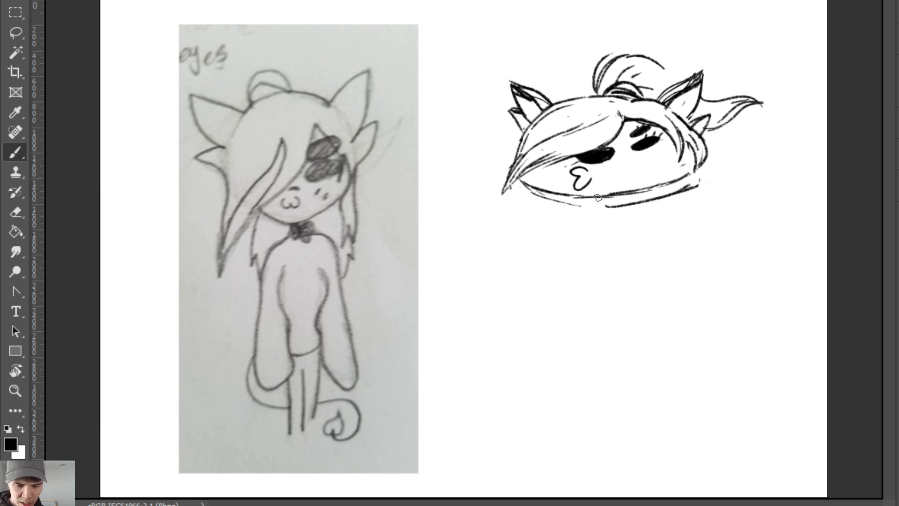
Draw a filled bow tie with a round knot under the chin and clean up the jawline beside it.
mouse_move(574, 199)
left_mouse_down()
mouse_move(598, 198)
mouse_move(617, 215)
mouse_move(571, 223)
mouse_move(581, 211)
mouse_move(567, 201)
mouse_move(593, 203)
mouse_move(587, 213)
mouse_move(598, 207)
mouse_move(599, 216)
left_mouse_up()
key("ctrl+z")
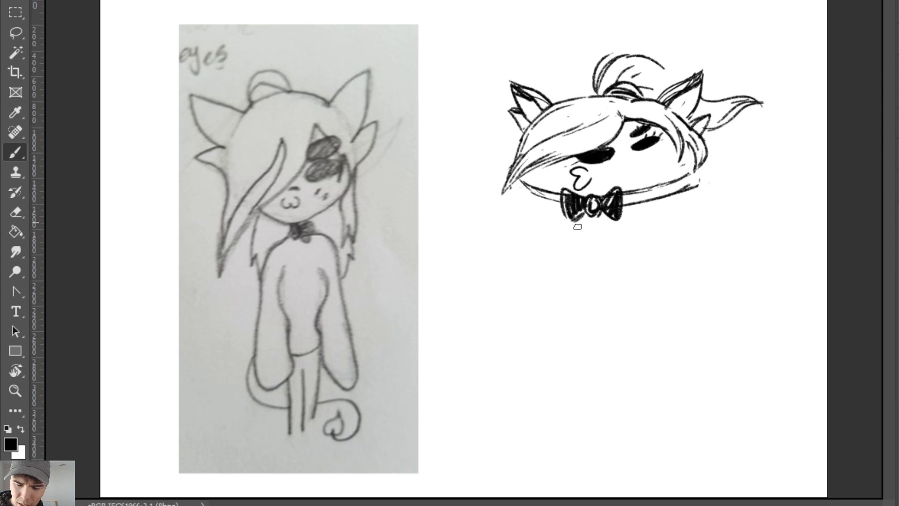
key("e")
left_click_drag(630, 190, 690, 175)
key("b")
Draw the outer curves of both arms down from the neck and start the right arm's inner line.
mouse_move(520, 183)
left_mouse_down()
mouse_move(559, 204)
mouse_move(506, 341)
left_mouse_up()
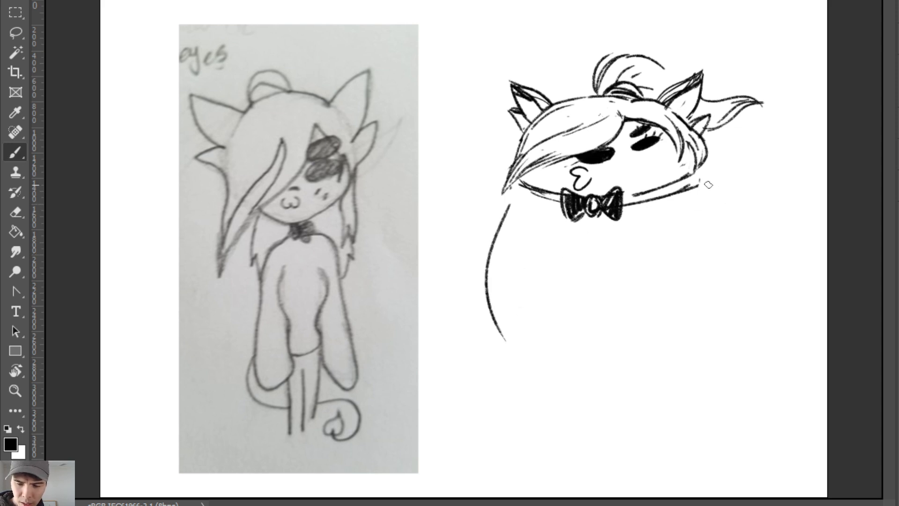
left_click_drag(702, 181, 752, 295)
left_click_drag(744, 265, 733, 332)
left_click_drag(683, 256, 685, 307)
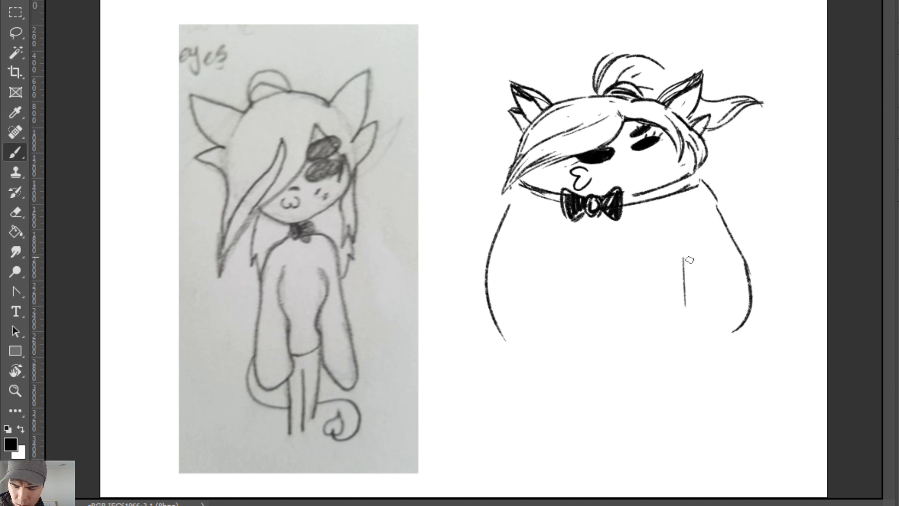
Draw the rounded bottom of the right sleeve and rework the sleeve's lower outer edge.
left_click_drag(692, 350, 701, 355)
left_click_drag(687, 357, 747, 353)
mouse_move(753, 299)
left_mouse_down()
mouse_move(722, 374)
mouse_move(744, 328)
mouse_move(735, 351)
left_mouse_up()
key("e")
key("b")
left_click_drag(745, 272, 754, 310)
Draw the right sleeve's inner edge curving down into the cuff.
left_click_drag(681, 277, 690, 352)
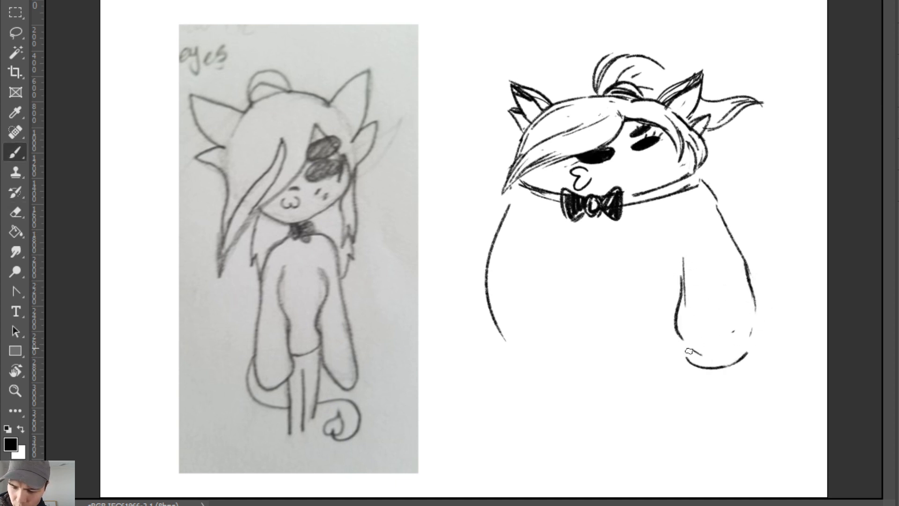
key("ctrl+z")
mouse_move(676, 287)
left_mouse_down()
mouse_move(682, 336)
mouse_move(694, 341)
mouse_move(681, 354)
mouse_move(703, 377)
left_mouse_up()
key("ctrl+z")
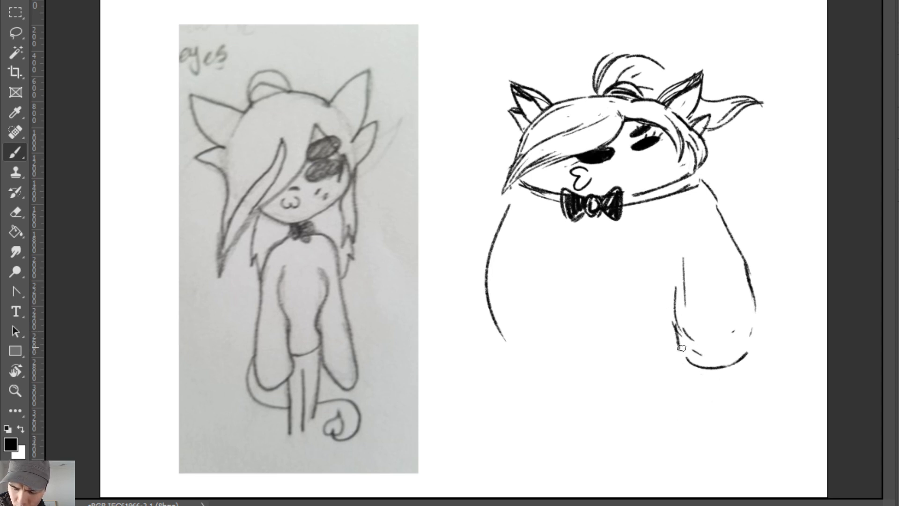
left_click_drag(679, 347, 695, 368)
left_click_drag(673, 324, 681, 352)
left_click_drag(675, 288, 689, 368)
Widen the right sleeve by redrawing its outer edge, and finish the cuff with a lower rounded hem.
key("e")
key("b")
mouse_move(750, 280)
left_mouse_down()
mouse_move(751, 337)
mouse_move(751, 281)
mouse_move(762, 335)
mouse_move(751, 365)
mouse_move(715, 361)
mouse_move(706, 370)
mouse_move(760, 356)
mouse_move(755, 372)
left_mouse_up()
key("e")
key("b")
key("e")
key("b")
key("e")
left_click_drag(755, 334, 750, 365)
left_click_drag(765, 319, 767, 364)
key("b")
left_click_drag(693, 382, 718, 383)
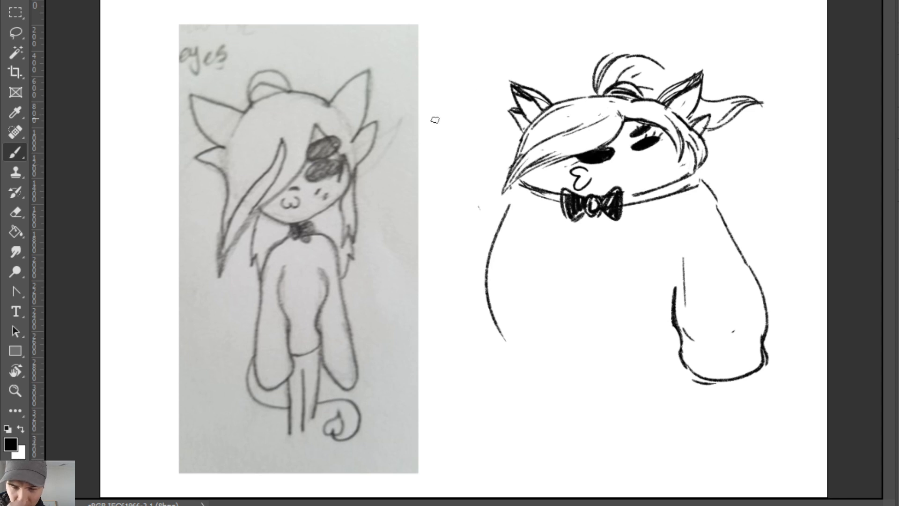
Sketch the raised left arm with an arched outer edge rising from the head, first cuff lines and a lower edge towards the body.
mouse_move(431, 119)
left_mouse_down()
mouse_move(410, 183)
mouse_move(457, 157)
left_mouse_up()
left_click_drag(414, 194, 440, 174)
mouse_move(428, 119)
left_mouse_down()
mouse_move(439, 110)
mouse_move(497, 126)
mouse_move(507, 171)
left_mouse_up()
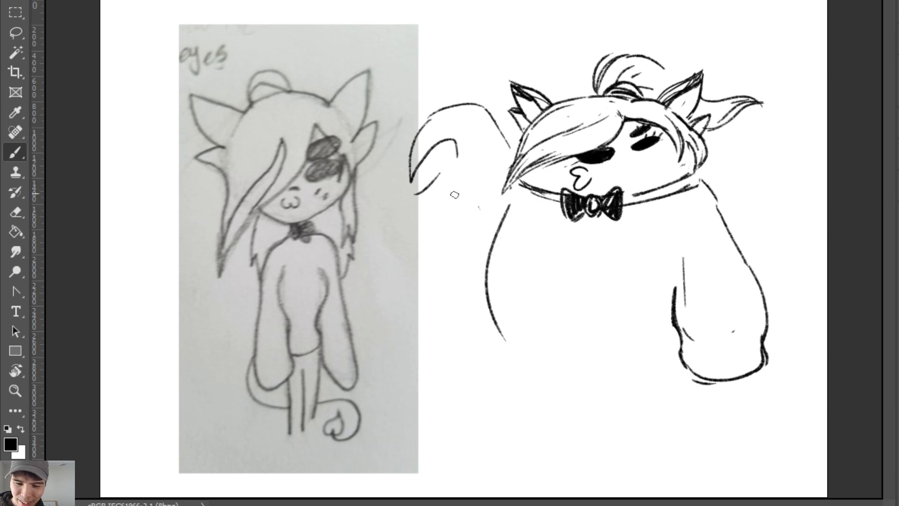
left_click_drag(453, 195, 484, 245)
Replace the raised arm's first cuff lines with a drooping, wavy cuff opening and shade it with hatching.
key("e")
key("b")
key("e")
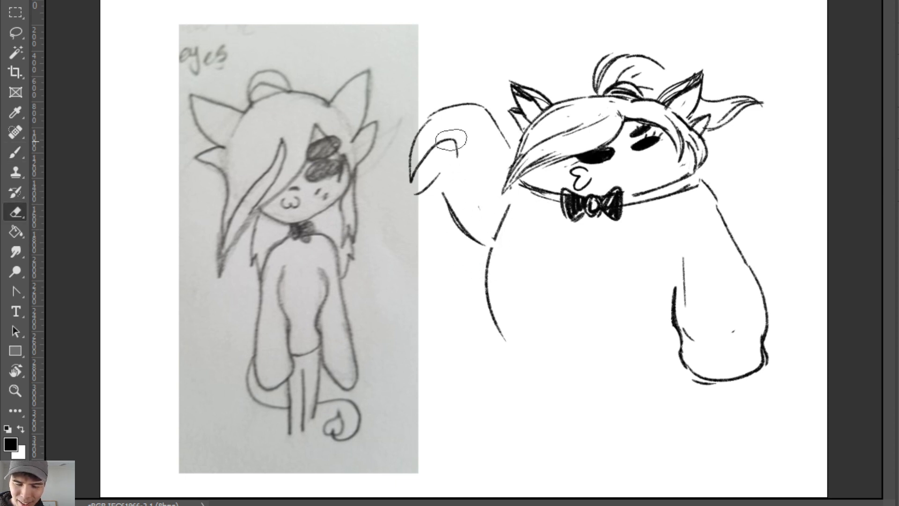
mouse_move(451, 139)
left_mouse_down()
mouse_move(433, 185)
mouse_move(450, 225)
left_mouse_up()
key("b")
key("e")
mouse_move(433, 192)
left_mouse_down()
mouse_move(448, 204)
mouse_move(434, 189)
mouse_move(451, 227)
left_mouse_up()
key("b")
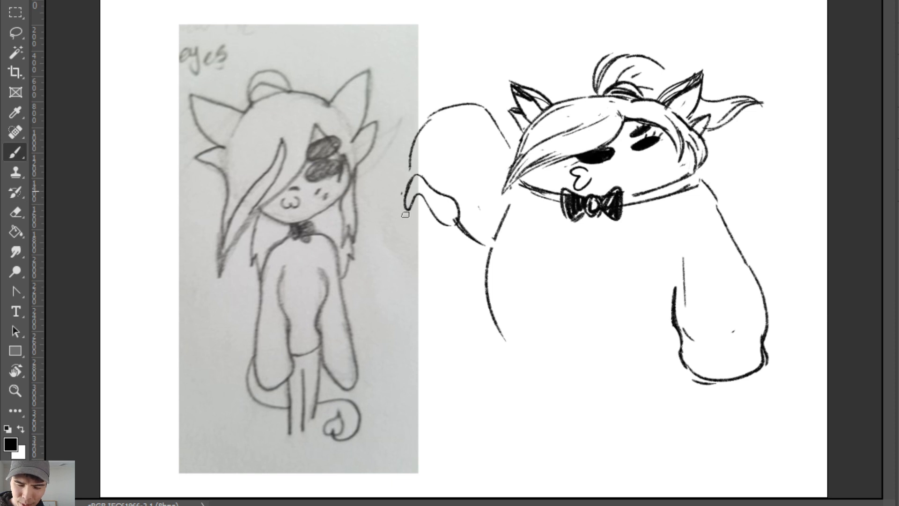
mouse_move(405, 214)
left_mouse_down()
mouse_move(432, 206)
mouse_move(416, 179)
mouse_move(413, 193)
mouse_move(425, 182)
mouse_move(427, 211)
mouse_move(450, 227)
mouse_move(458, 192)
mouse_move(456, 221)
mouse_move(466, 203)
mouse_move(458, 228)
left_mouse_up()
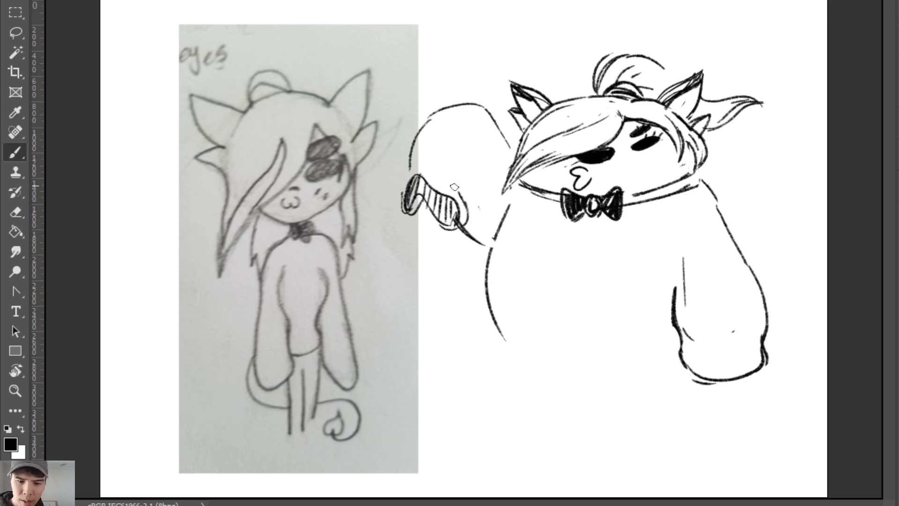
Extend the raised sleeve's outer edge to the cuff and draw a curved fold line along its inner side.
left_click_drag(417, 136, 398, 184)
key("e")
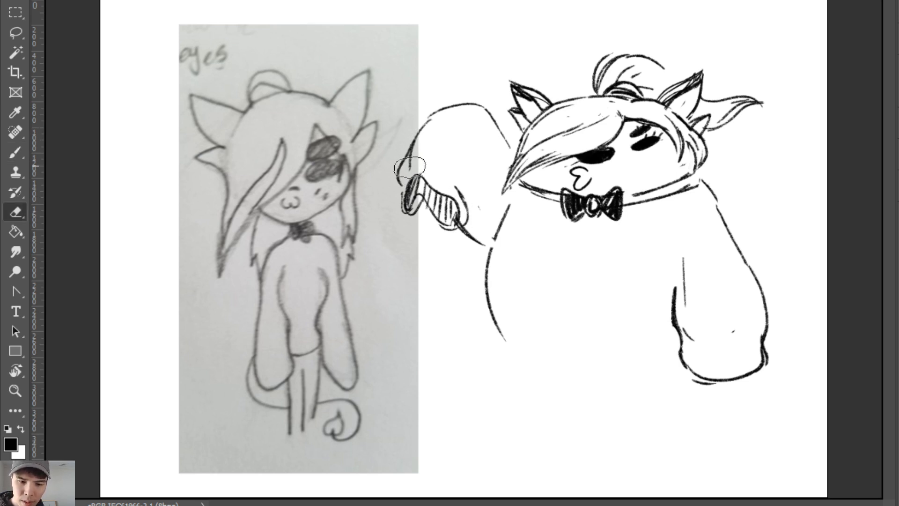
key("b")
left_click_drag(460, 154, 468, 209)
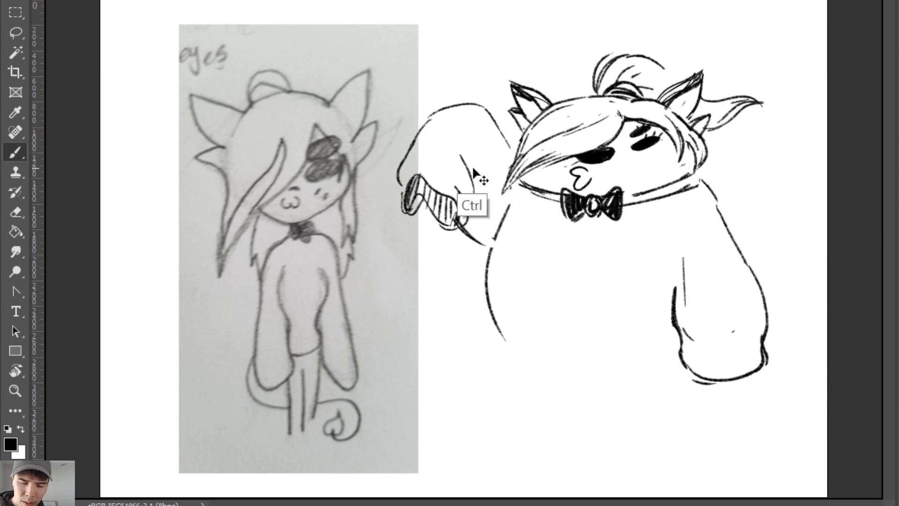
key("ctrl+z")
left_click_drag(476, 148, 468, 209)
key("ctrl+z")
left_click_drag(466, 135, 463, 209)
key("ctrl+z")
left_click_drag(472, 134, 463, 209)
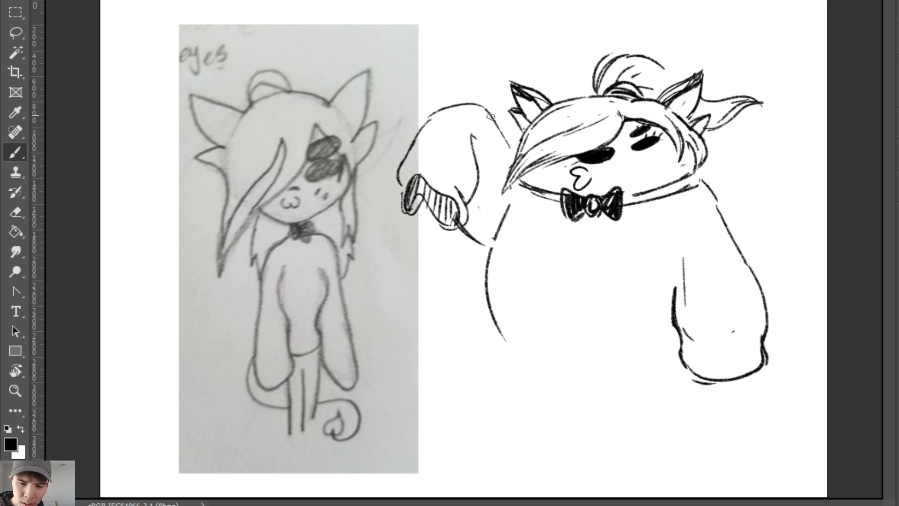
Redraw the line joining the raised sleeve to the head and reshape the sleeve's outer edge down to the cuff.
key("e")
key("b")
mouse_move(485, 106)
left_mouse_down()
mouse_move(499, 137)
mouse_move(496, 129)
mouse_move(521, 149)
left_mouse_up()
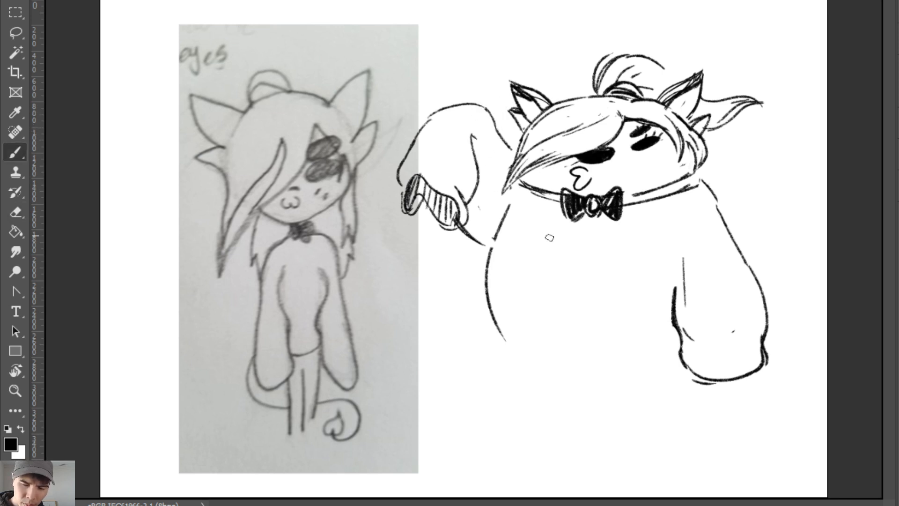
key("e")
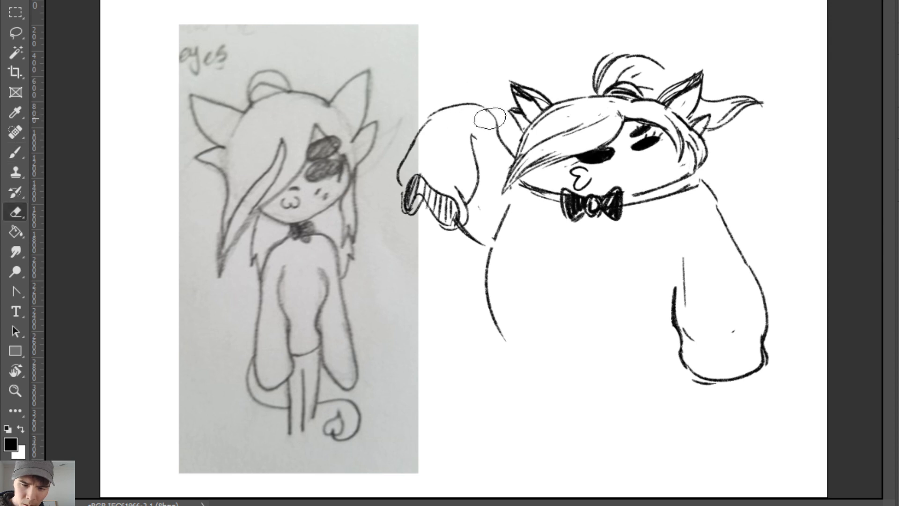
left_click_drag(436, 123, 411, 155)
key("b")
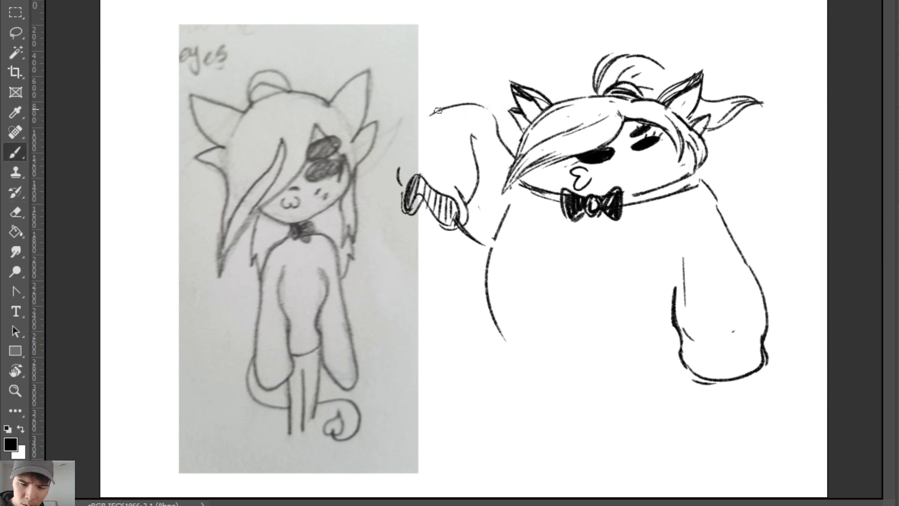
mouse_move(438, 111)
left_mouse_down()
mouse_move(409, 160)
mouse_move(412, 140)
mouse_move(410, 199)
left_mouse_up()
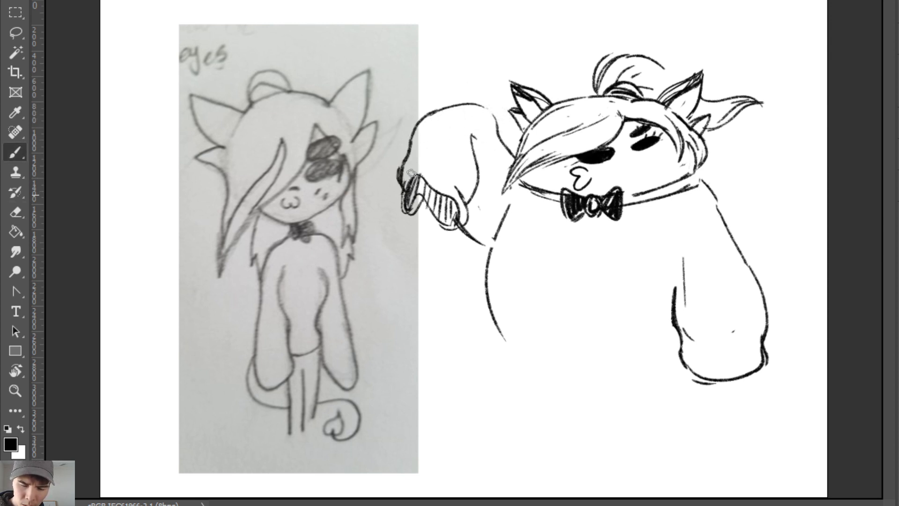
Outline a wavy cuff band around the hatched opening of the raised sleeve.
left_click_drag(413, 173, 450, 173)
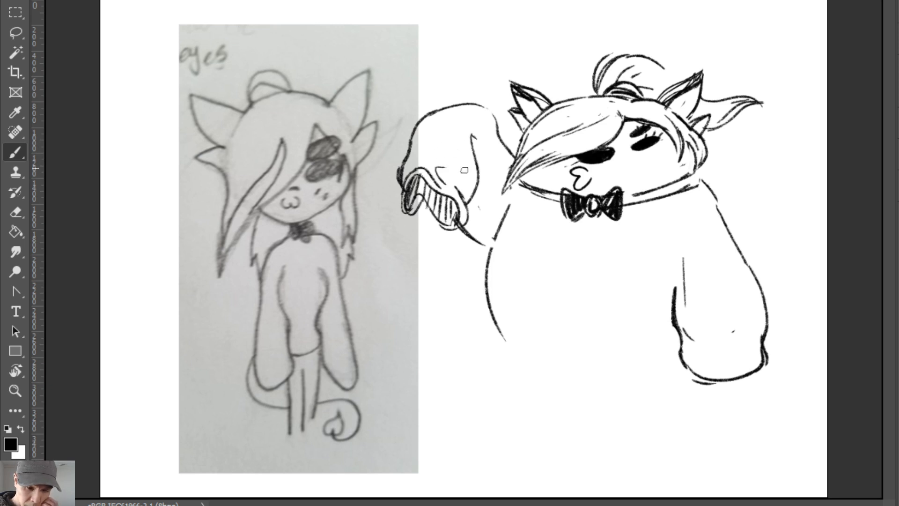
key("e")
key("b")
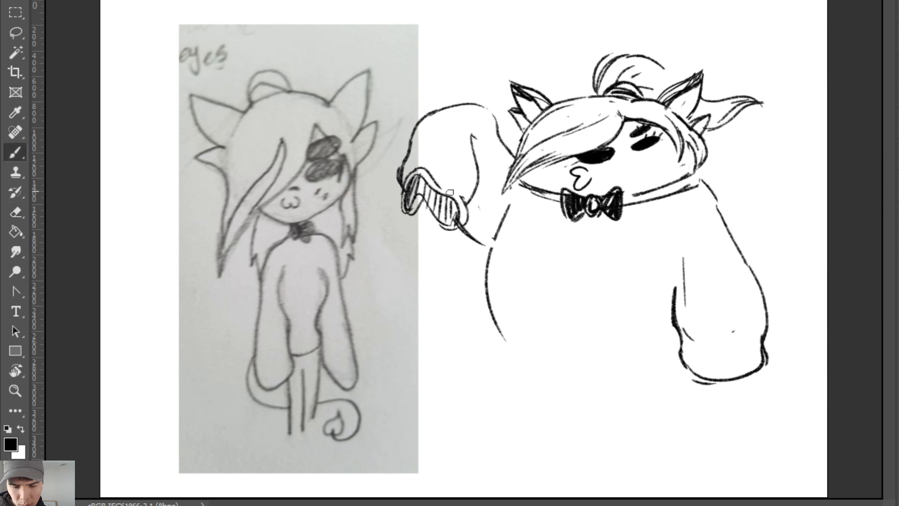
left_click_drag(420, 206, 450, 230)
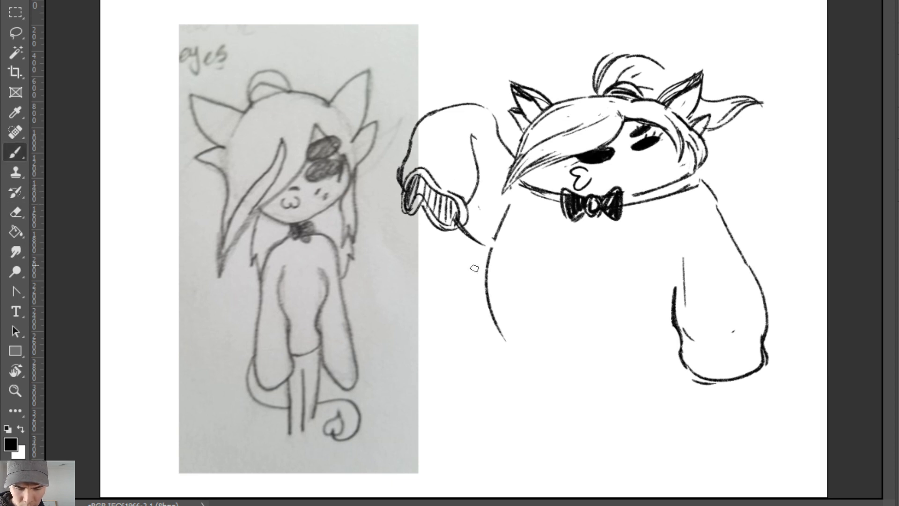
mouse_move(415, 181)
left_mouse_down()
mouse_move(455, 211)
mouse_move(452, 231)
mouse_move(484, 244)
mouse_move(464, 226)
left_mouse_up()
Rework the drooping cuff's outline with heavier lines and fill its openings solid black.
key("e")
key("b")
key("e")
key("b")
mouse_move(421, 170)
left_mouse_down()
mouse_move(460, 188)
mouse_move(445, 221)
mouse_move(453, 227)
mouse_move(437, 224)
mouse_move(458, 227)
mouse_move(464, 216)
mouse_move(451, 228)
mouse_move(467, 224)
left_mouse_up()
key("e")
key("b")
key("ctrl+z")
key("ctrl+z")
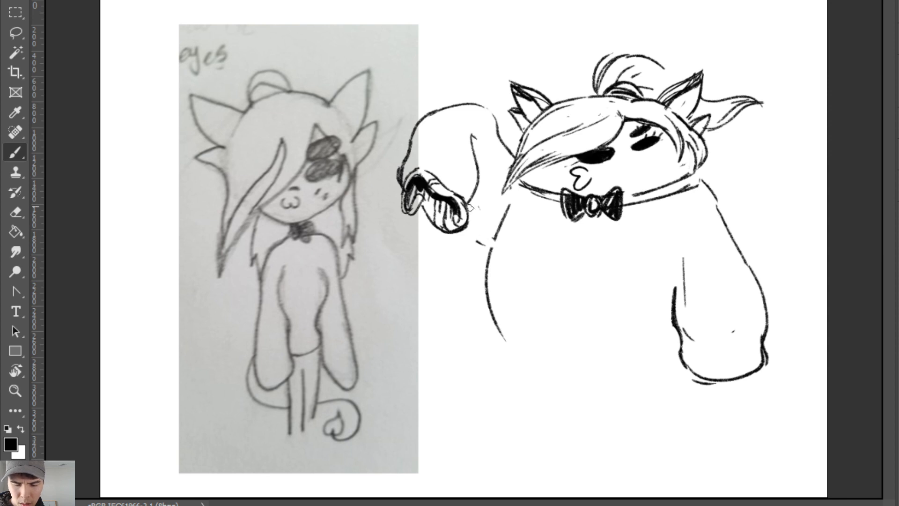
mouse_move(418, 187)
left_mouse_down()
mouse_move(408, 203)
mouse_move(418, 189)
mouse_move(414, 198)
mouse_move(423, 195)
mouse_move(446, 210)
left_mouse_up()
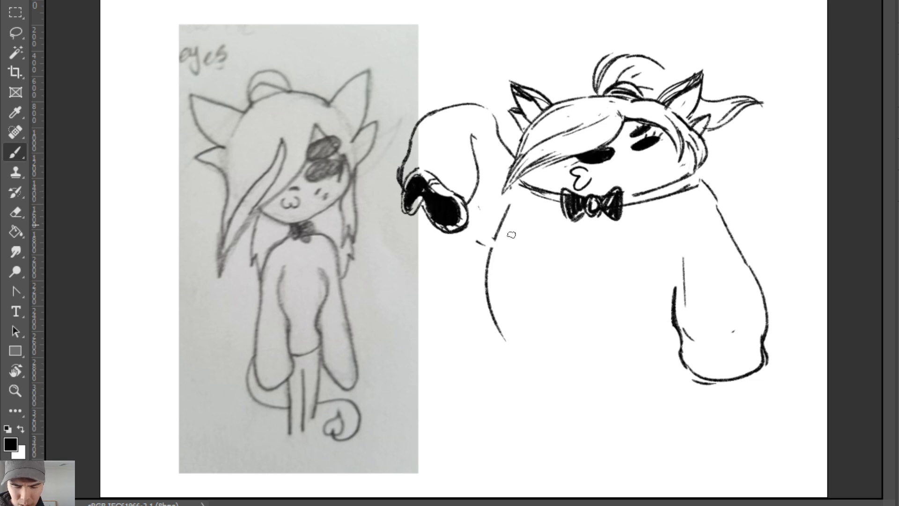
Erase the stray marks beside the body and try a new lower edge from the drooping cuff to the body.
key("e")
left_click(482, 239)
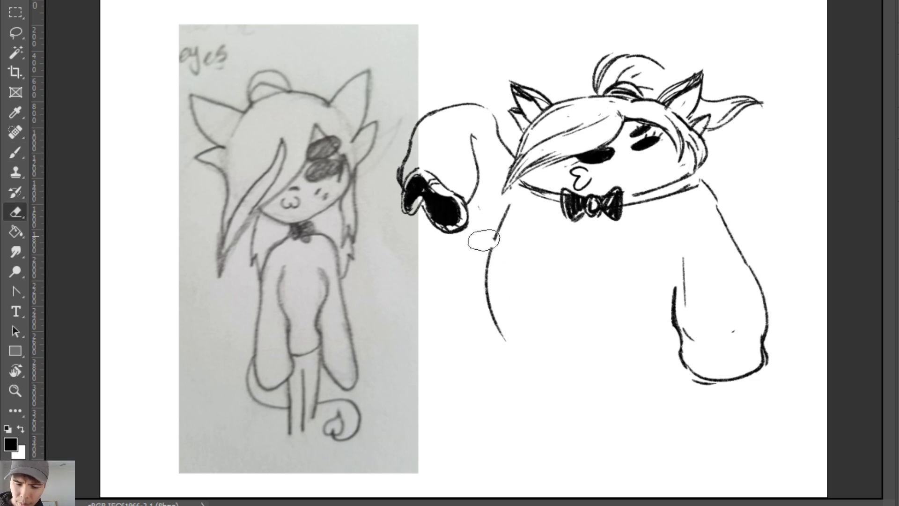
key("b")
left_click_drag(468, 225, 493, 242)
key("ctrl+z")
mouse_move(472, 200)
left_mouse_down()
mouse_move(498, 238)
mouse_move(474, 203)
mouse_move(473, 231)
mouse_move(490, 240)
mouse_move(467, 225)
mouse_move(495, 245)
left_mouse_up()
key("ctrl+z")
Erase the drooping cuff and redraw the raised arm's lower edge as one long curve into the body.
key("e")
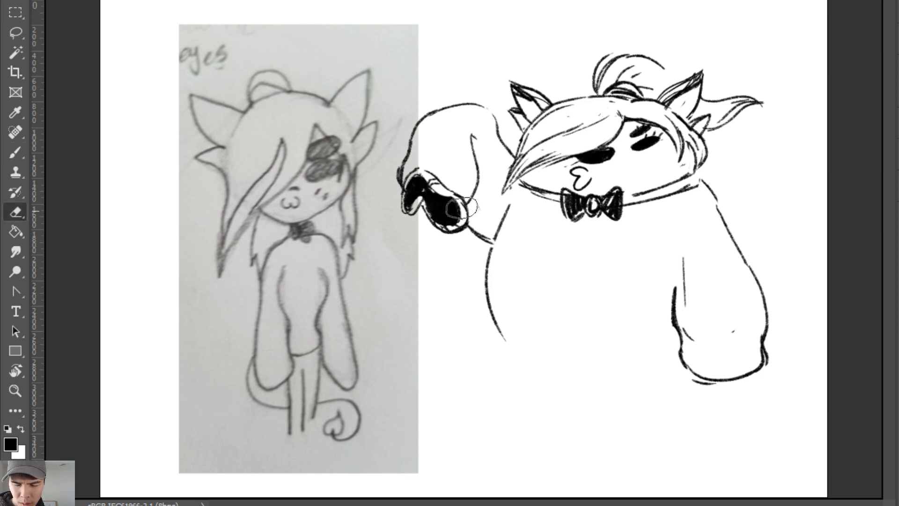
mouse_move(463, 197)
left_mouse_down()
mouse_move(441, 231)
mouse_move(407, 167)
mouse_move(408, 214)
mouse_move(458, 173)
mouse_move(471, 202)
mouse_move(462, 211)
mouse_move(487, 236)
left_mouse_up()
key("b")
key("ctrl+z")
left_click_drag(427, 190, 491, 238)
key("ctrl+z")
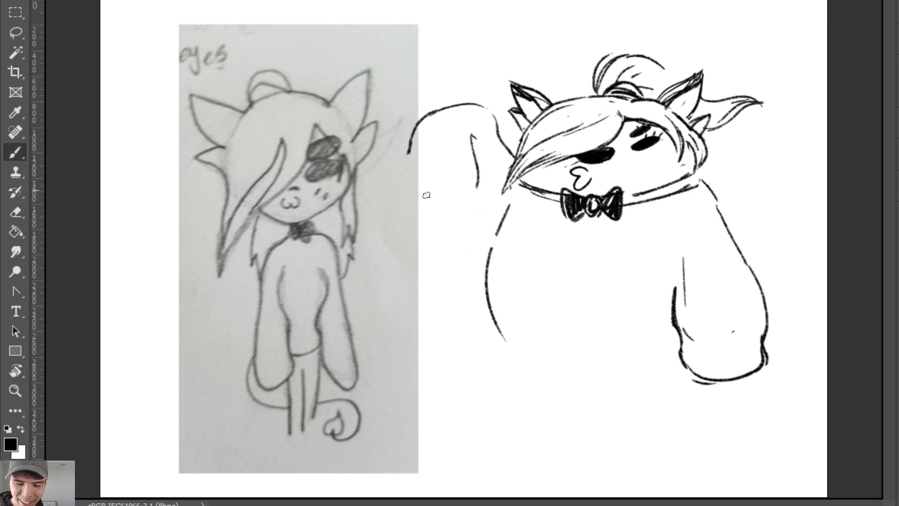
left_click_drag(427, 196, 491, 244)
Draw a flatter cuff opening across the end of the raised sleeve with a rounded rim and short rib marks.
left_click_drag(405, 182, 472, 186)
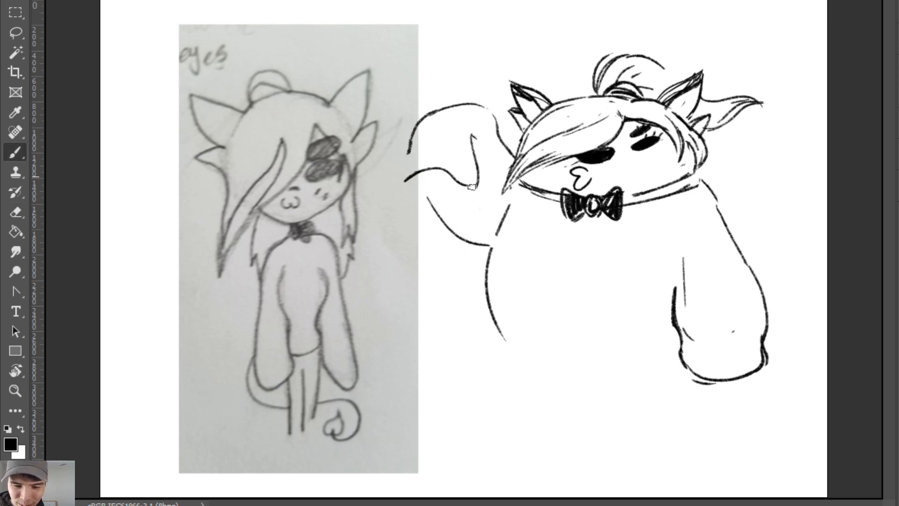
key("ctrl+z")
mouse_move(410, 171)
left_mouse_down()
mouse_move(436, 190)
mouse_move(428, 177)
mouse_move(465, 178)
mouse_move(476, 188)
mouse_move(454, 188)
mouse_move(474, 184)
left_mouse_up()
key("ctrl+z")
key("ctrl+z")
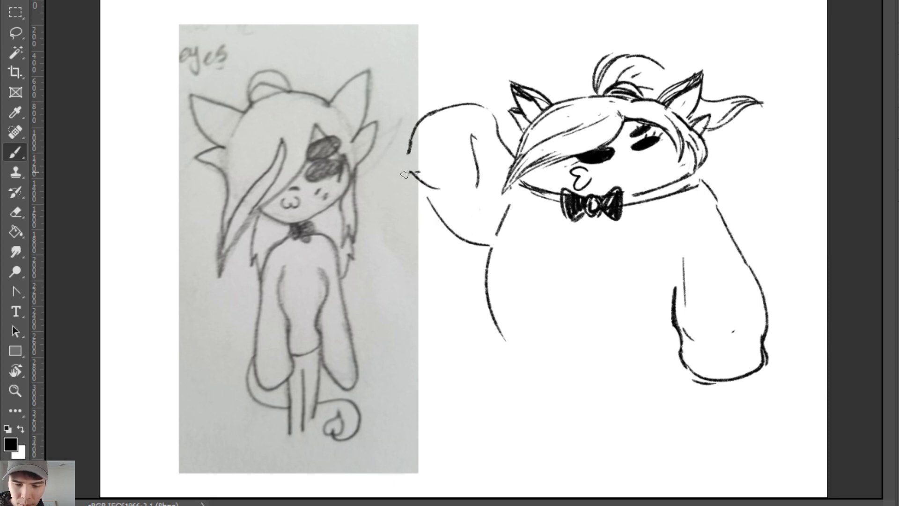
mouse_move(404, 175)
left_mouse_down()
mouse_move(441, 199)
mouse_move(456, 198)
mouse_move(441, 190)
mouse_move(472, 198)
left_mouse_up()
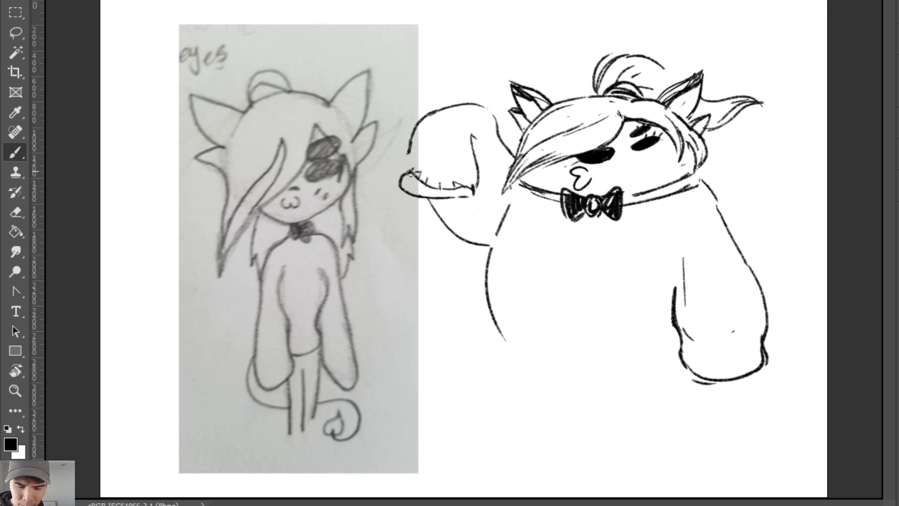
mouse_move(410, 172)
left_mouse_down()
mouse_move(472, 183)
mouse_move(486, 172)
mouse_move(472, 152)
mouse_move(477, 188)
left_mouse_up()
Close the flat cuff's ribbed band, connect the sleeve's side edges to it and add a short fold inside the sleeve.
key("e")
key("b")
key("ctrl+z")
left_click_drag(474, 153, 473, 186)
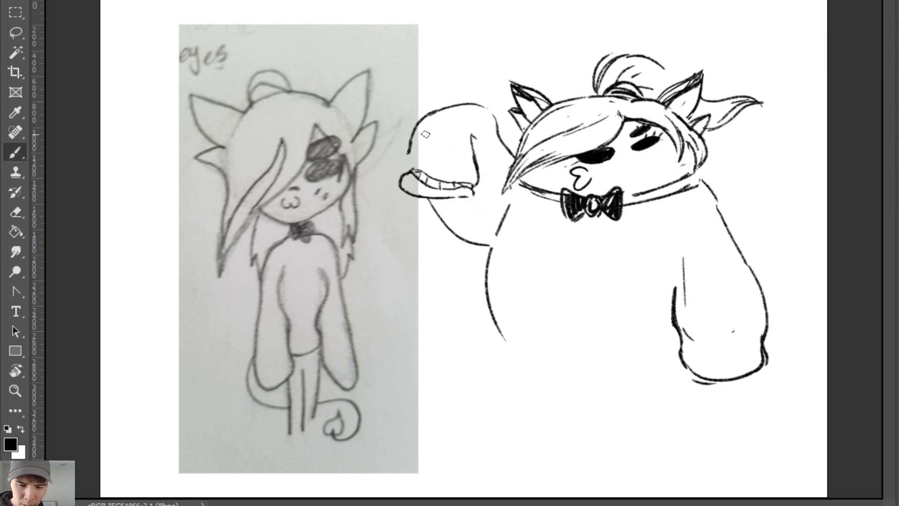
mouse_move(426, 134)
left_mouse_down()
mouse_move(453, 159)
mouse_move(401, 171)
mouse_move(421, 189)
mouse_move(473, 199)
left_mouse_up()
key("ctrl+z")
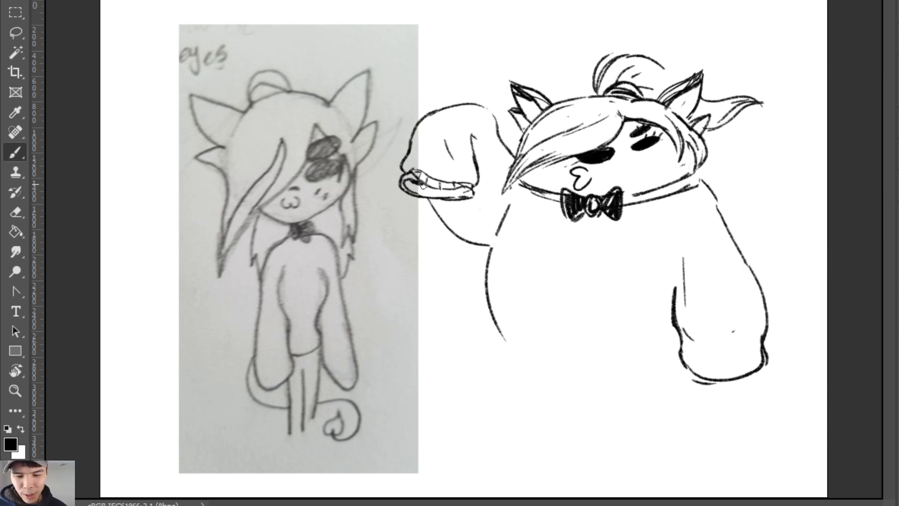
Thicken the rim of the raised sleeve's flat cuff and fill its opening solid black.
mouse_move(423, 186)
left_mouse_down()
mouse_move(412, 188)
mouse_move(466, 195)
mouse_move(407, 200)
mouse_move(472, 204)
mouse_move(415, 202)
mouse_move(455, 206)
mouse_move(402, 182)
mouse_move(419, 201)
left_mouse_up()
key("e")
key("b")
key("e")
key("b")
key("e")
key("b")
mouse_move(474, 192)
left_mouse_down()
mouse_move(469, 205)
mouse_move(398, 180)
mouse_move(410, 197)
left_mouse_up()
key("e")
key("b")
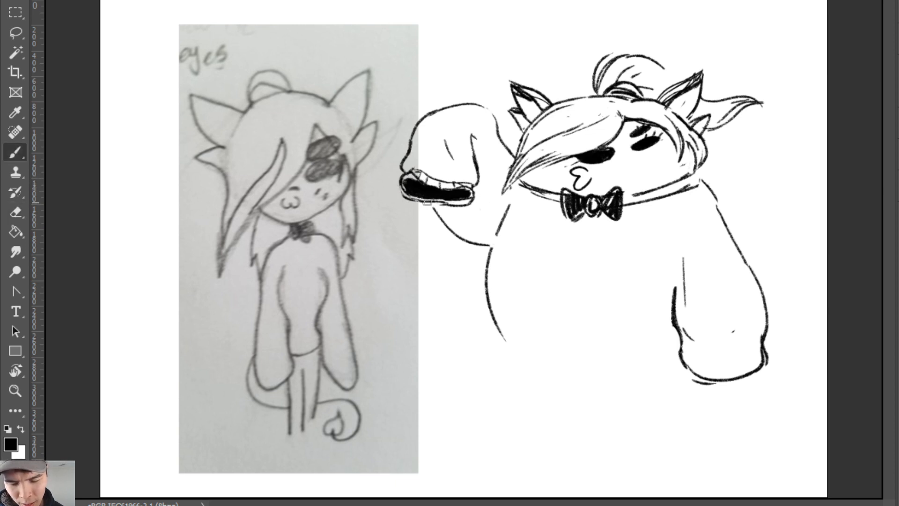
Erase and redraw the raised sleeve's outer edge with a fuller curve down to the black cuff.
key("e")
left_click_drag(423, 124, 401, 168)
key("b")
key("e")
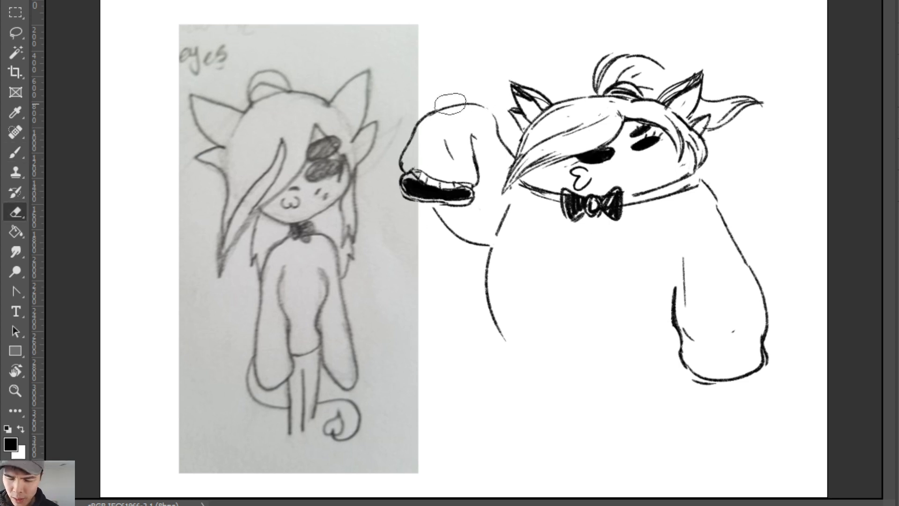
Rework the raised sleeve's arched top with a bolder contour curving down to the head.
mouse_move(421, 119)
left_mouse_down()
mouse_move(477, 108)
mouse_move(429, 119)
mouse_move(465, 108)
mouse_move(467, 116)
mouse_move(435, 109)
mouse_move(453, 110)
mouse_move(415, 133)
mouse_move(472, 104)
mouse_move(453, 109)
mouse_move(501, 119)
mouse_move(533, 109)
mouse_move(495, 107)
mouse_move(516, 156)
left_mouse_up()
key("b")
key("e")
key("b")
key("e")
key("b")
key("e")
key("b")
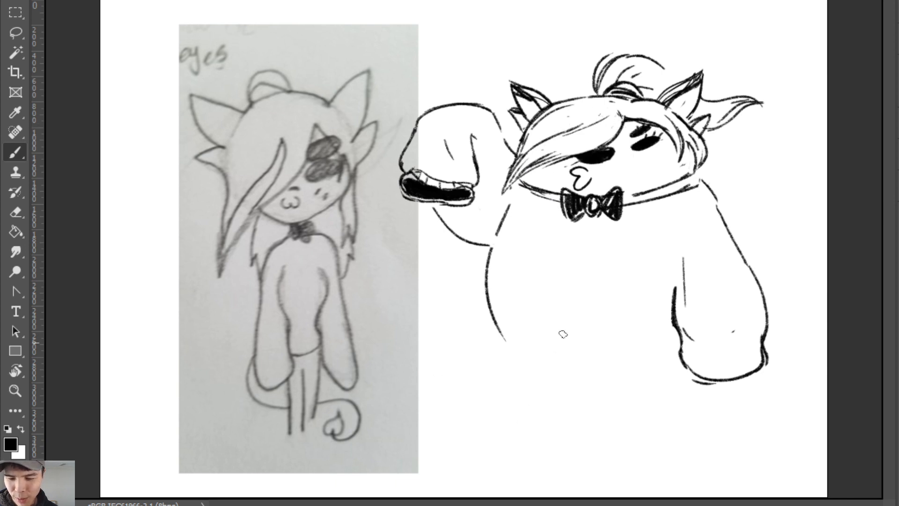
Erase the body's left contour and redraw it as a longer, wider curve below the raised arm.
key("e")
left_click_drag(487, 283, 504, 340)
key("b")
key("e")
left_click_drag(497, 220, 490, 248)
key("b")
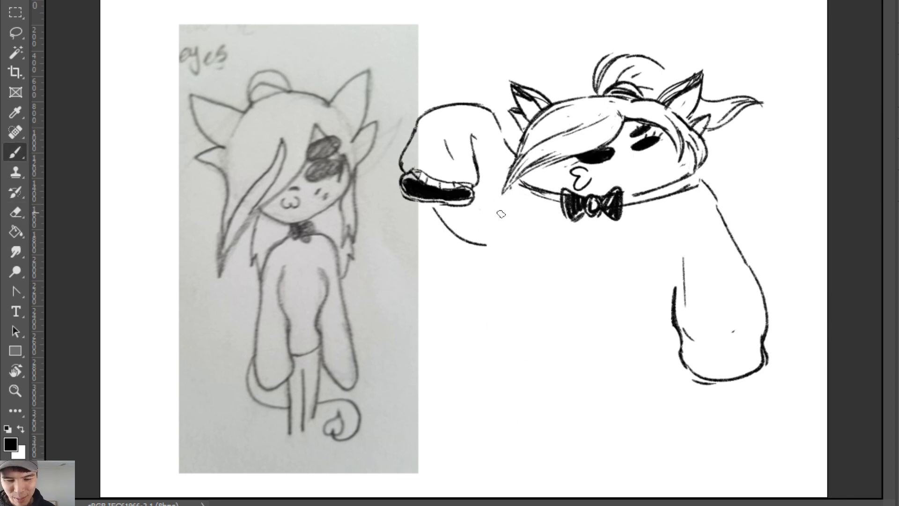
left_click_drag(501, 214, 480, 363)
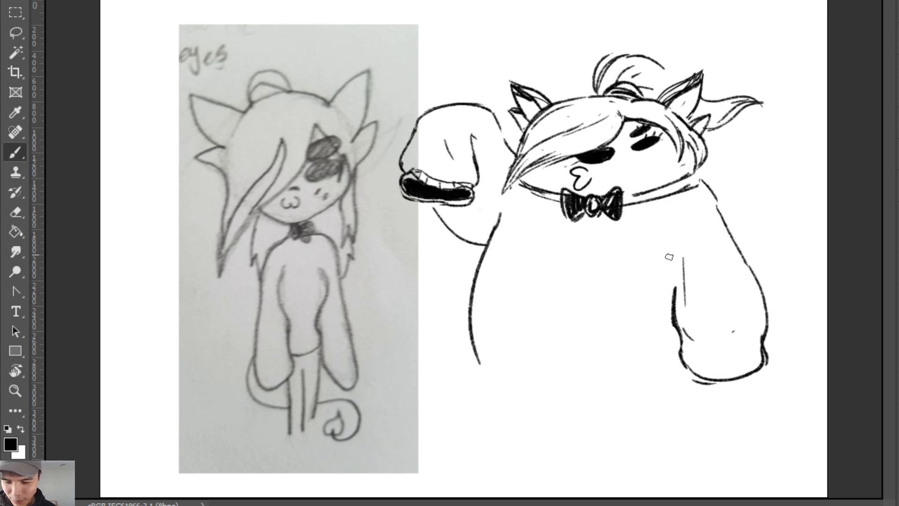
Extend the lowered right sleeve's inner edge up to the armpit and add a short crease there.
left_click_drag(669, 257, 673, 294)
key("ctrl+z")
key("ctrl+z")
key("ctrl+z")
key("ctrl+z")
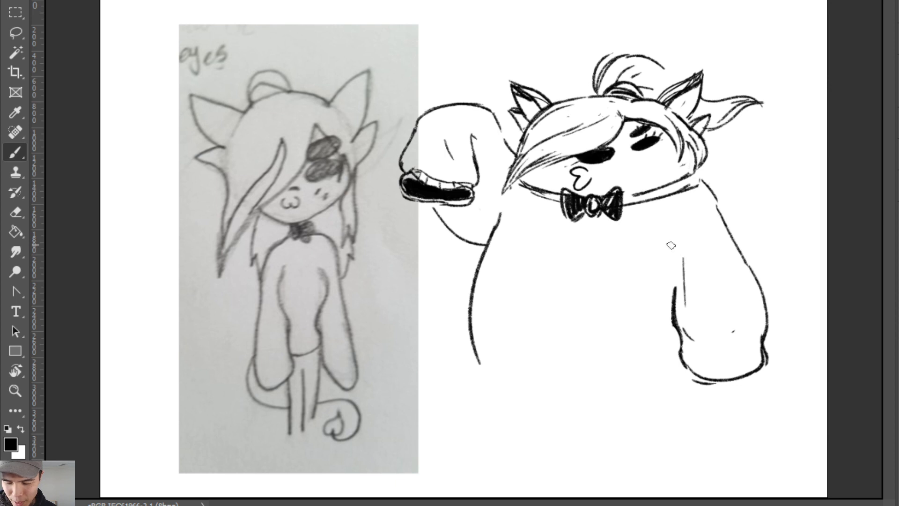
left_click_drag(669, 244, 675, 302)
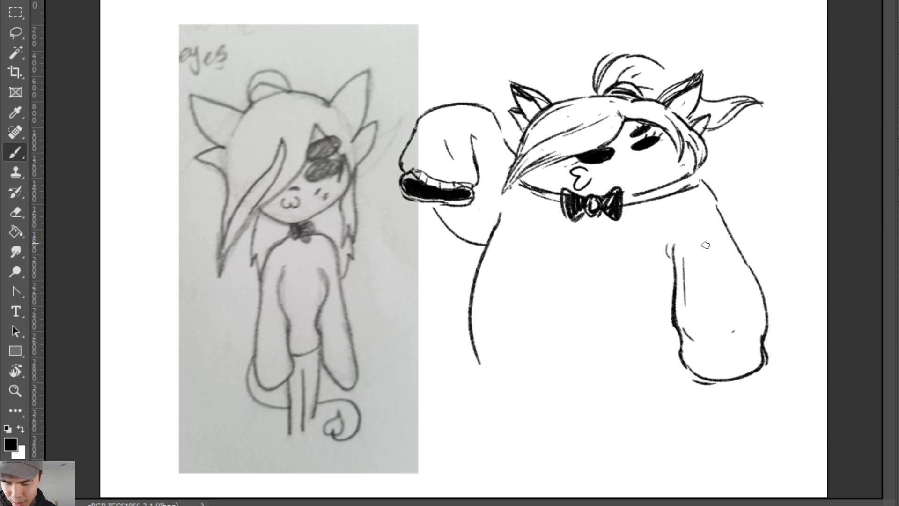
mouse_move(659, 253)
left_mouse_down()
mouse_move(670, 271)
mouse_move(670, 258)
mouse_move(686, 299)
left_mouse_up()
Erase the stray vertical line inside the lowered right sleeve and add a small crease above its cuff.
key("e")
key("b")
key("e")
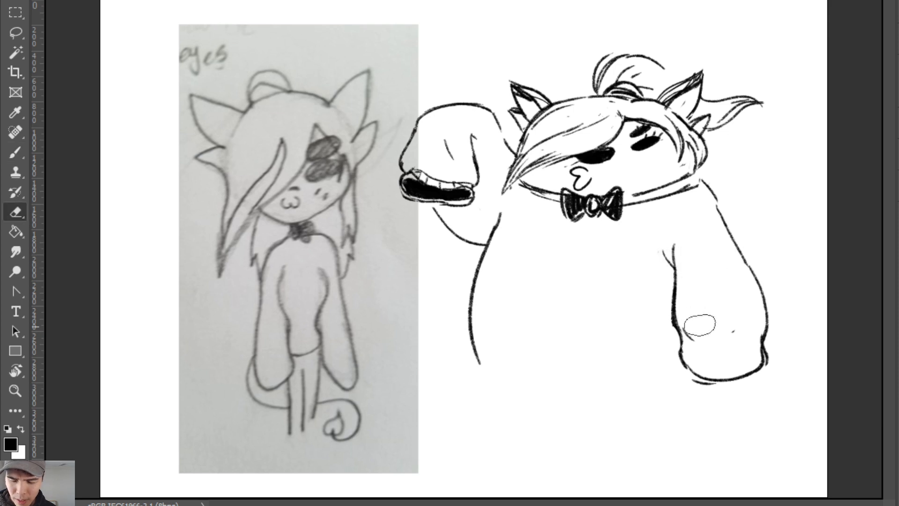
key("b")
left_click_drag(759, 323, 755, 336)
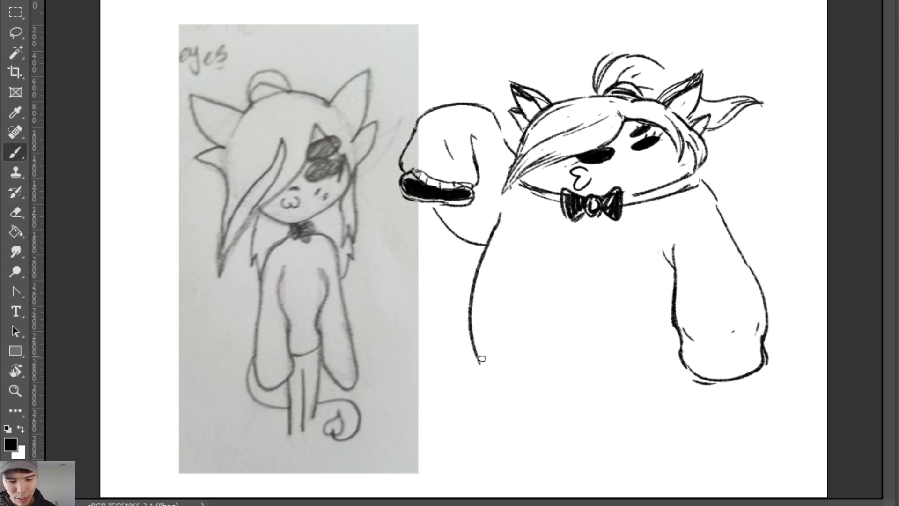
Draw the body's rounded bottom hem from the left contour across to beneath the right cuff, doubling the line.
left_click_drag(482, 359, 492, 405)
key("ctrl+z")
mouse_move(482, 369)
left_mouse_down()
mouse_move(487, 395)
mouse_move(514, 407)
mouse_move(638, 428)
mouse_move(722, 400)
mouse_move(684, 421)
left_mouse_up()
mouse_move(513, 405)
left_mouse_down()
mouse_move(609, 427)
mouse_move(674, 419)
mouse_move(726, 386)
mouse_move(698, 416)
left_mouse_up()
left_click_drag(733, 381, 642, 424)
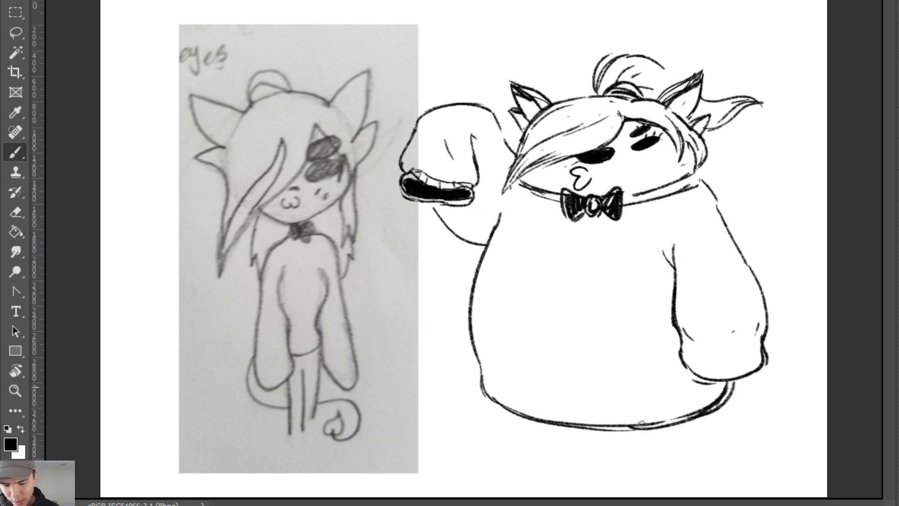
Draw a narrow cuff band under the lowered right sleeve and fill it with short vertical rib lines.
left_click_drag(686, 366, 751, 369)
key("ctrl+z")
key("ctrl+z")
mouse_move(695, 380)
left_mouse_down()
mouse_move(714, 394)
mouse_move(759, 383)
left_mouse_up()
left_click_drag(702, 378, 738, 389)
left_click_drag(746, 377, 751, 388)
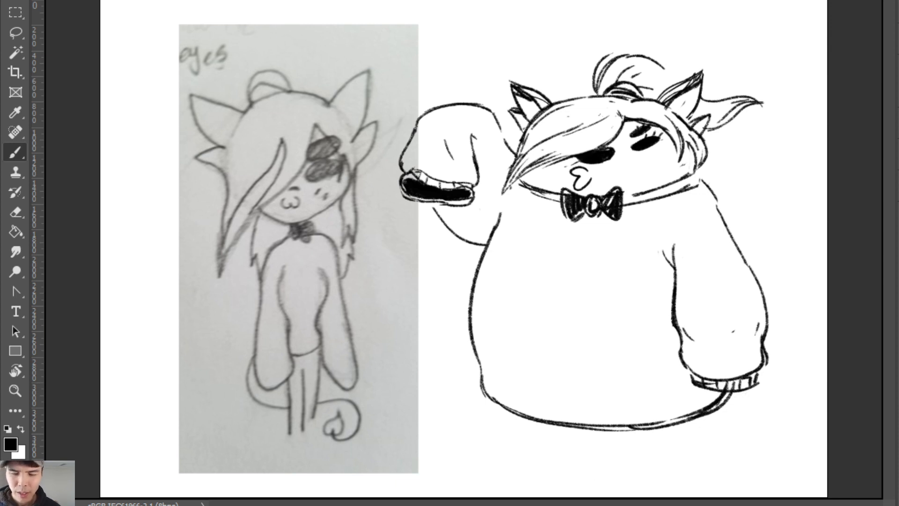
Draw the left leg's slanted outer edge and two short inner leg lines beneath the body's hem.
left_click_drag(604, 365, 602, 368)
key("ctrl+z")
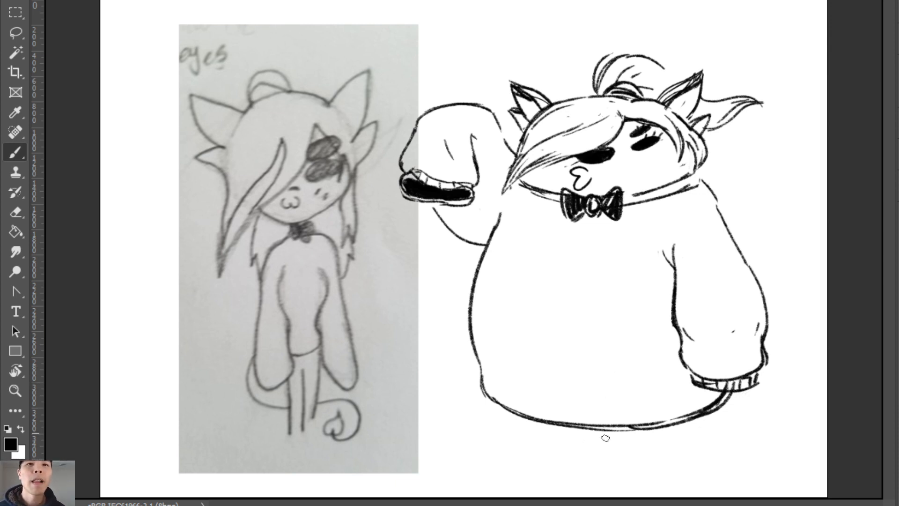
left_click_drag(506, 412, 528, 444)
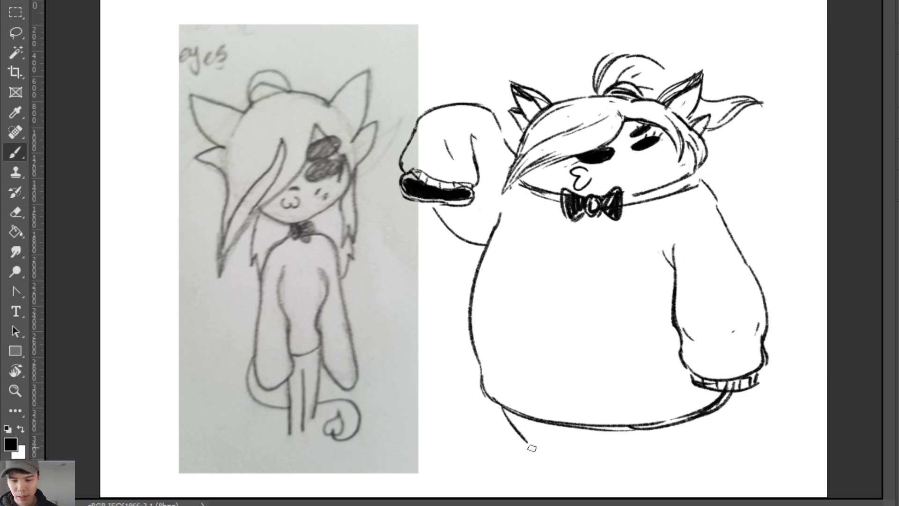
key("ctrl+z")
left_click_drag(509, 414, 526, 442)
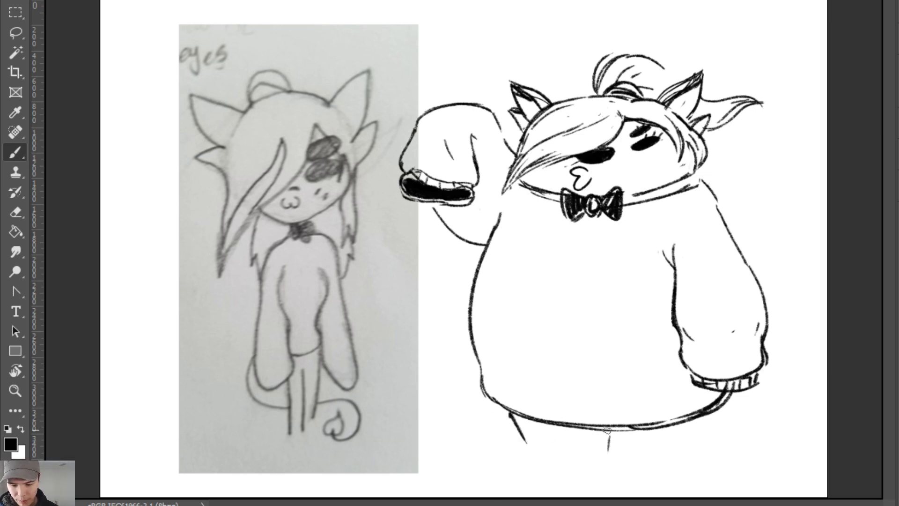
mouse_move(607, 431)
left_mouse_down()
mouse_move(609, 453)
mouse_move(624, 456)
left_mouse_up()
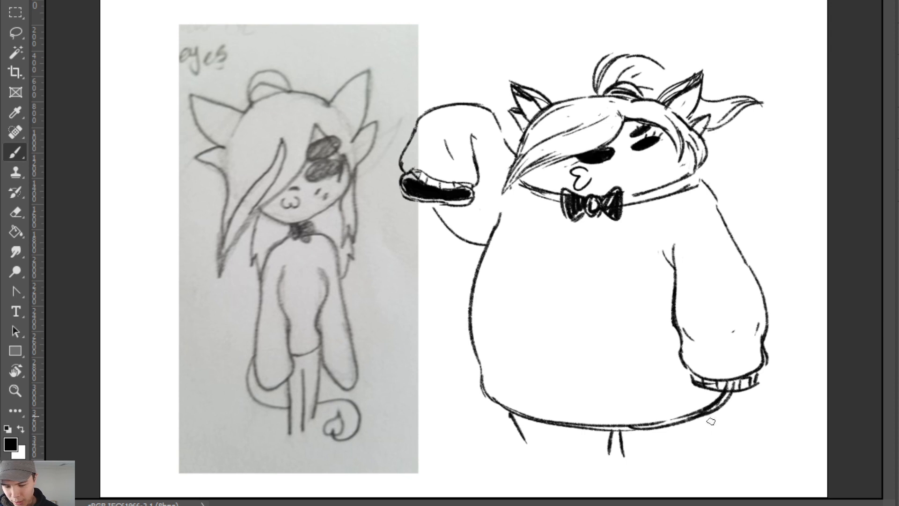
Draw the right leg's outer edge and close both stubby legs with flat bottom strokes.
left_click_drag(711, 421, 703, 451)
mouse_move(653, 427)
left_mouse_down()
mouse_move(726, 401)
mouse_move(710, 414)
mouse_move(704, 451)
left_mouse_up()
left_click_drag(627, 455, 702, 452)
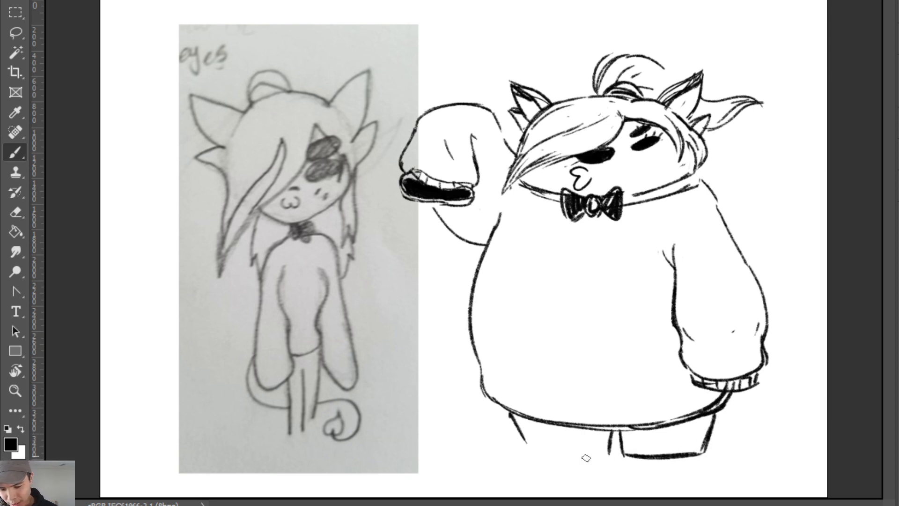
left_click_drag(527, 445, 620, 453)
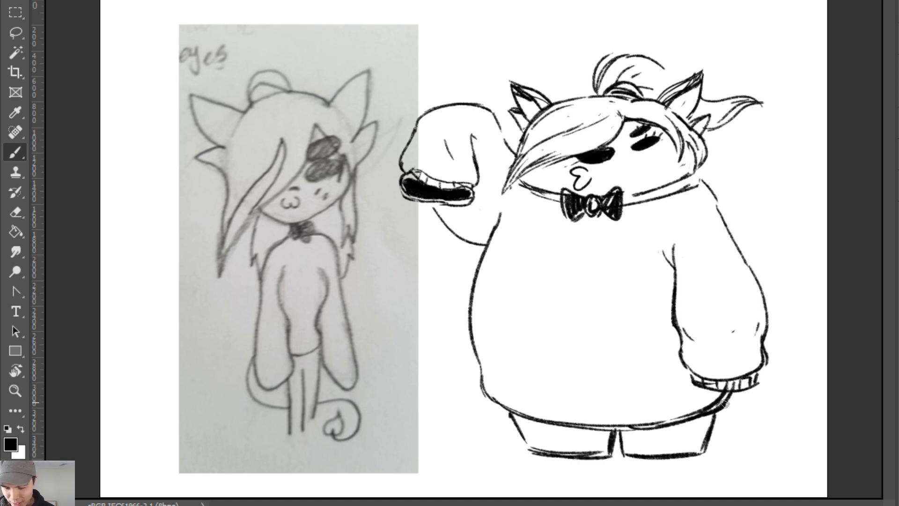
Draw a tail curving out from behind the hem below the right cuff and ending in an upturned spade-shaped tip.
mouse_move(726, 403)
left_mouse_down()
mouse_move(773, 416)
mouse_move(771, 438)
mouse_move(795, 414)
mouse_move(737, 431)
mouse_move(755, 442)
mouse_move(798, 429)
mouse_move(801, 416)
left_mouse_up()
key("ctrl+z")
key("ctrl+z")
mouse_move(784, 351)
left_mouse_down()
mouse_move(774, 382)
mouse_move(781, 407)
left_mouse_up()
left_click_drag(796, 388, 792, 403)
mouse_move(785, 346)
left_mouse_down()
mouse_move(814, 401)
mouse_move(796, 394)
mouse_move(803, 408)
mouse_move(803, 397)
left_mouse_up()
key("e")
key("b")
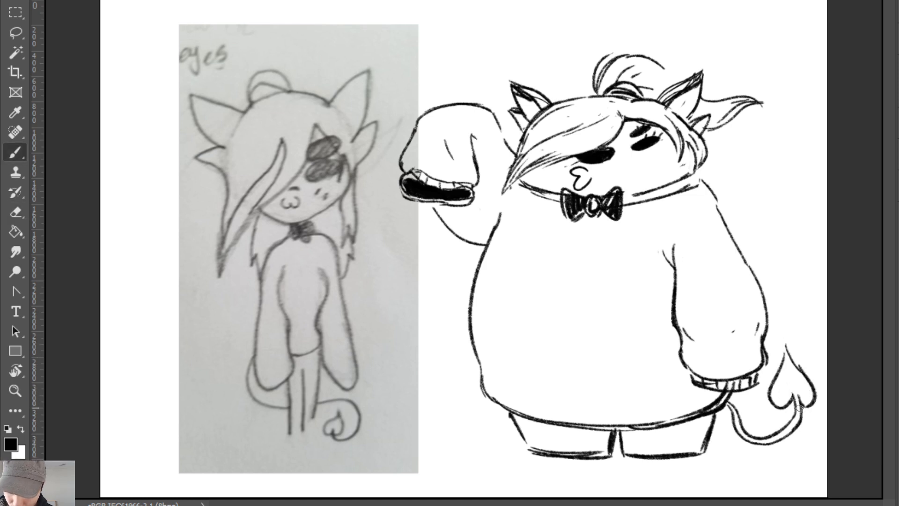
Erase the tail's lower curve and redraw its start from the body's hem.
key("e")
mouse_move(759, 429)
left_mouse_down()
mouse_move(737, 401)
mouse_move(743, 445)
left_mouse_up()
key("b")
key("e")
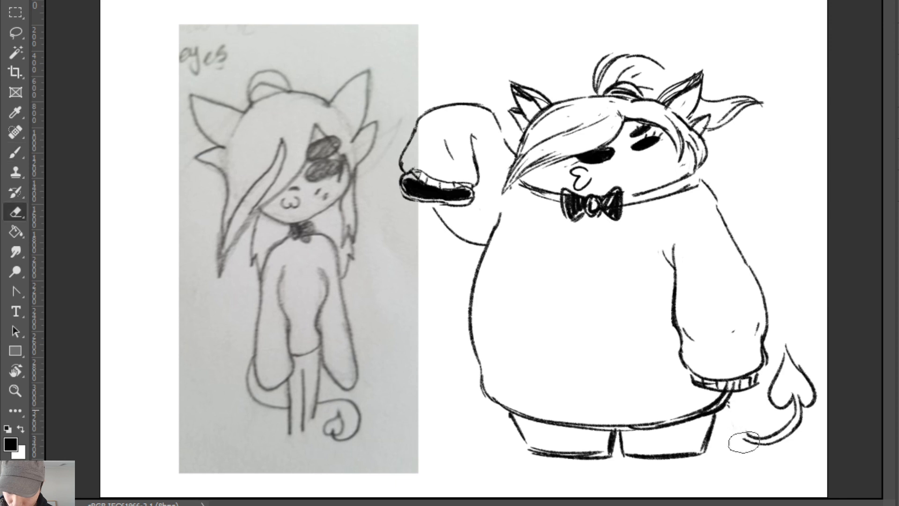
key("b")
mouse_move(722, 412)
left_mouse_down()
mouse_move(738, 438)
mouse_move(777, 444)
mouse_move(751, 425)
mouse_move(758, 438)
mouse_move(745, 443)
mouse_move(764, 447)
mouse_move(735, 429)
mouse_move(750, 443)
mouse_move(785, 432)
mouse_move(725, 411)
mouse_move(734, 415)
left_mouse_up()
Complete the tail's curve with thicker lines, darken its base under the hem, and tidy the spade tip.
key("e")
key("b")
key("e")
key("b")
key("e")
key("b")
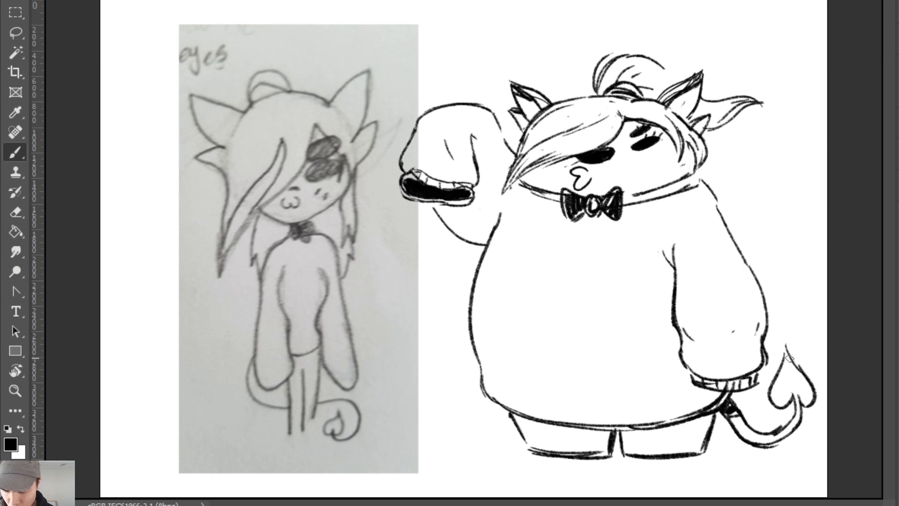
key("e")
key("b")
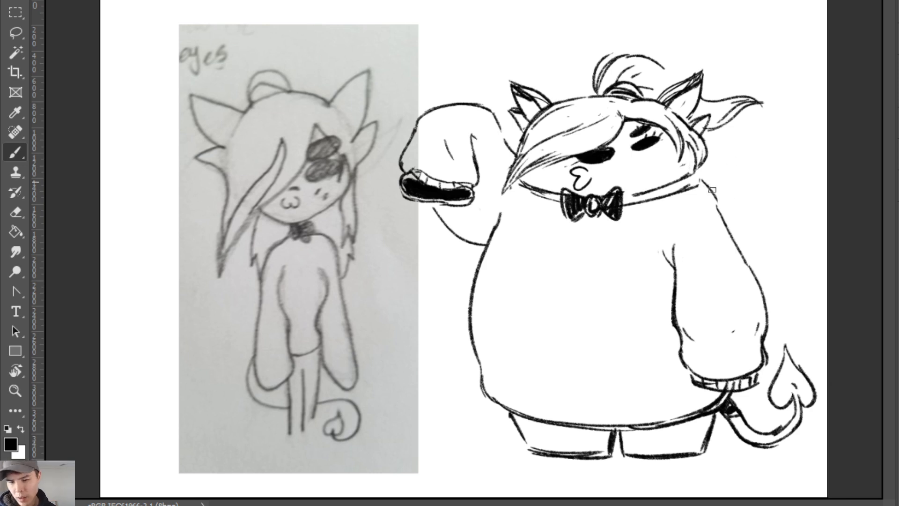
Join the right shoulder line to the neckline and rework the hair lock beside the right cheek.
key("ctrl")
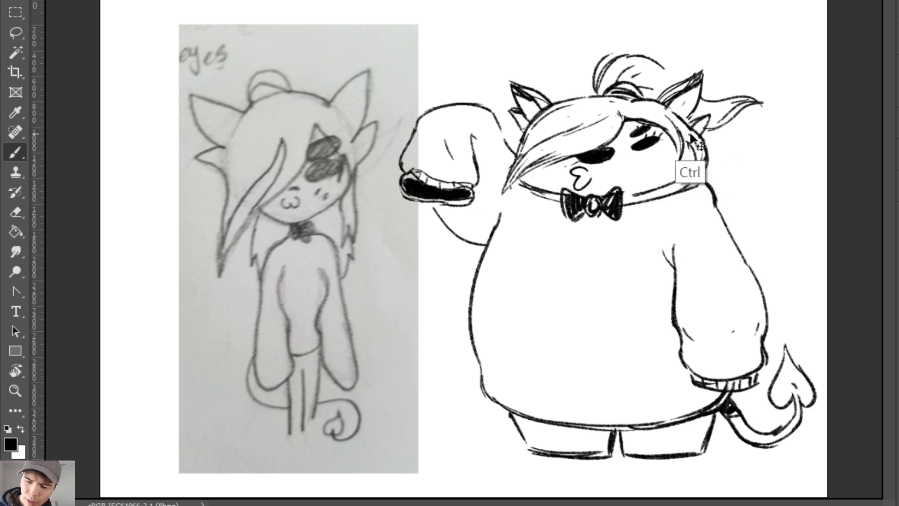
key("b")
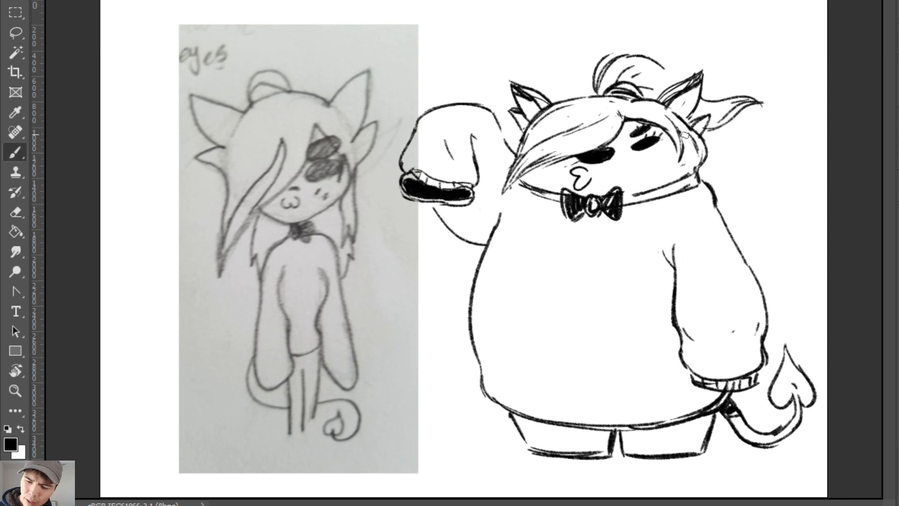
key("e")
key("b")
mouse_move(693, 132)
left_mouse_down()
mouse_move(704, 154)
mouse_move(697, 182)
mouse_move(630, 206)
mouse_move(674, 179)
left_mouse_up()
key("e")
key("b")
key("ctrl+z")
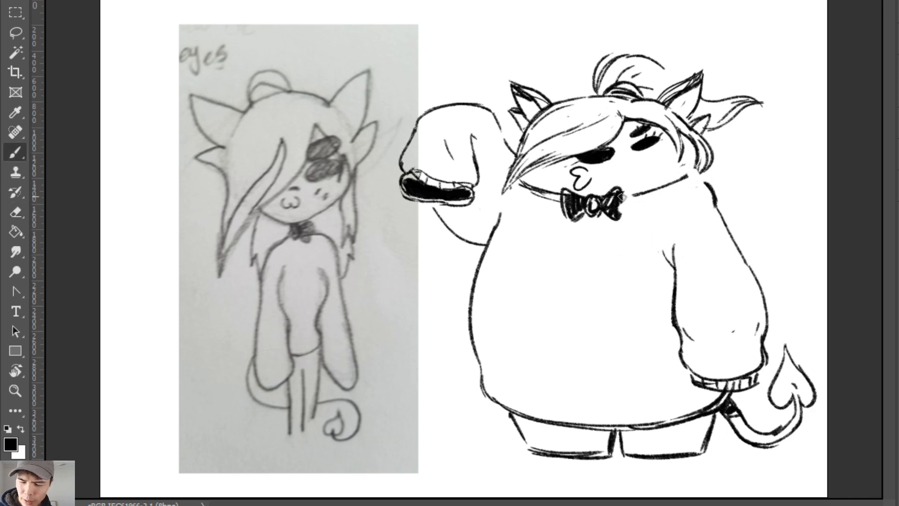
Redraw the neckline from the bow tie toward the right hair lock and restore the bow tie's right edge.
mouse_move(621, 194)
left_mouse_down()
mouse_move(618, 221)
mouse_move(691, 179)
left_mouse_up()
key("e")
key("b")
left_click_drag(630, 198, 684, 181)
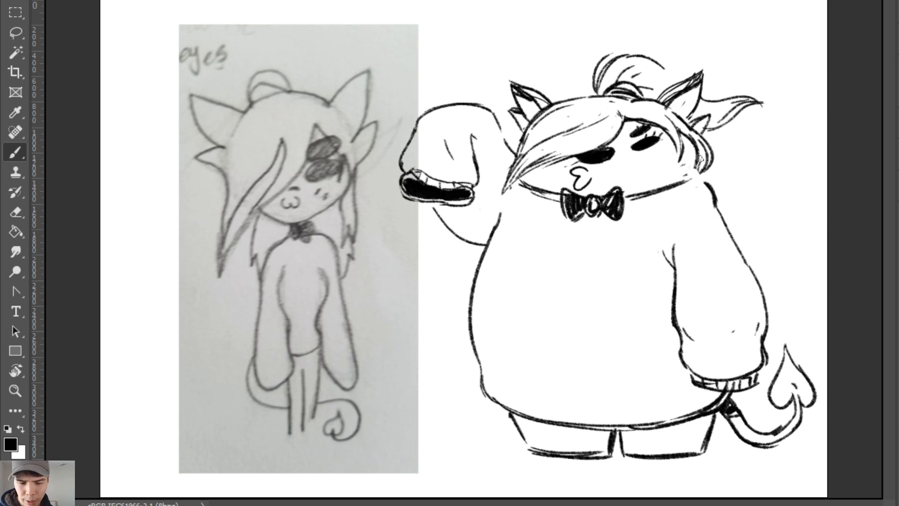
Redraw the top of the right shoulder and clean the neckline so the two lines meet below the hair.
key("e")
key("b")
mouse_move(705, 185)
left_mouse_down()
mouse_move(690, 142)
mouse_move(696, 170)
mouse_move(691, 139)
mouse_move(685, 172)
mouse_move(702, 168)
mouse_move(692, 169)
mouse_move(688, 144)
mouse_move(695, 167)
mouse_move(722, 170)
mouse_move(720, 235)
mouse_move(725, 120)
mouse_move(686, 183)
mouse_move(701, 173)
mouse_move(713, 200)
mouse_move(702, 265)
mouse_move(708, 172)
mouse_move(643, 197)
mouse_move(701, 177)
left_mouse_up()
key("e")
key("b")
key("e")
key("b")
key("ctrl+z")
left_click_drag(629, 198, 702, 173)
key("ctrl+z")
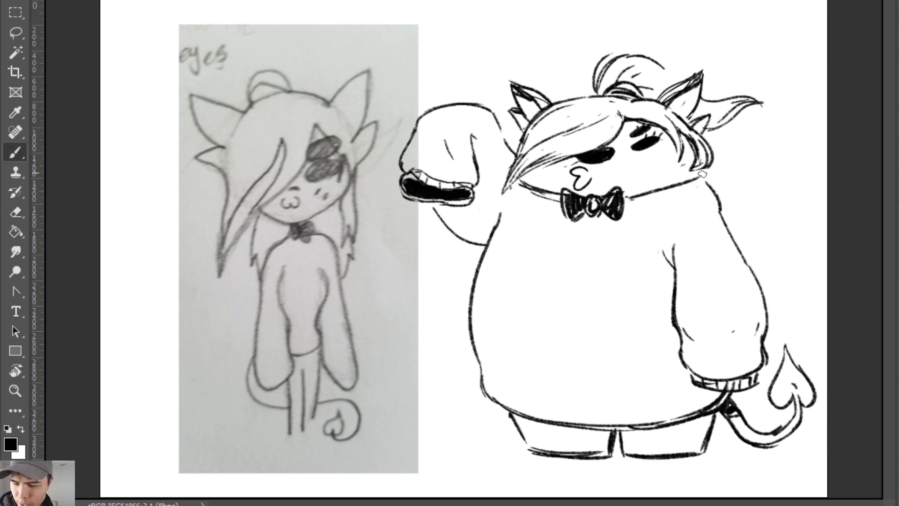
Reshape the face's right eye into a larger black oval and separate it from a smaller brow above.
left_click_drag(631, 136, 649, 125)
key("e")
mouse_move(642, 133)
left_mouse_down()
mouse_move(656, 141)
mouse_move(640, 147)
mouse_move(662, 139)
mouse_move(637, 127)
mouse_move(652, 126)
mouse_move(655, 143)
mouse_move(633, 148)
mouse_move(665, 143)
mouse_move(634, 147)
mouse_move(648, 148)
left_mouse_up()
key("b")
key("e")
key("b")
key("e")
key("b")
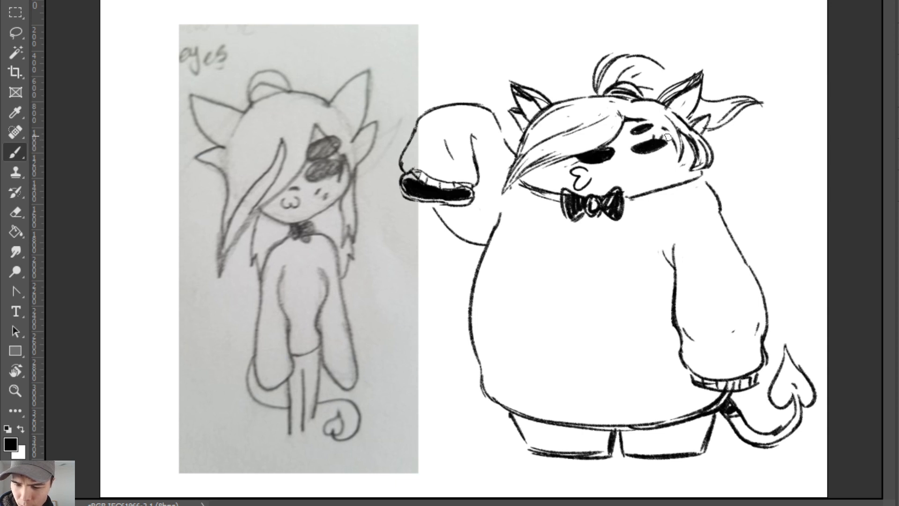
Clean around the right eye, redraw its slanted brow, and add short lashes along its upper edge.
key("e")
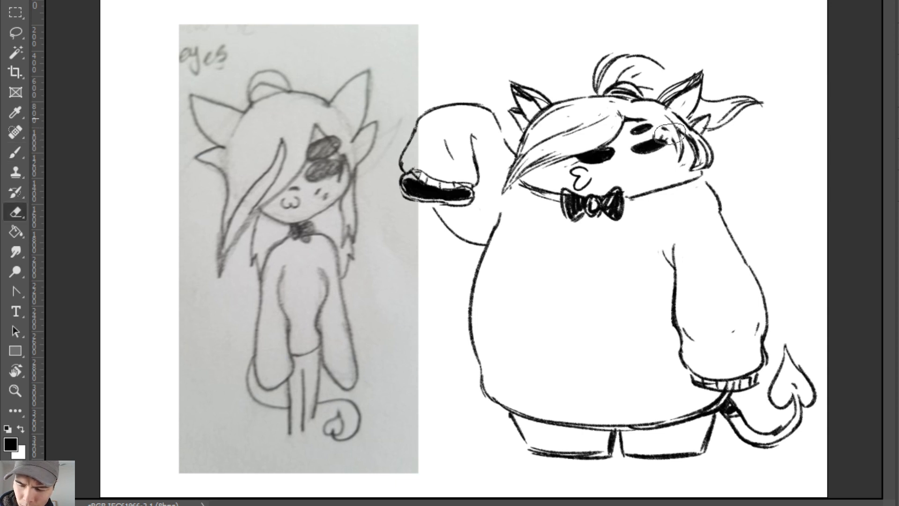
key("b")
key("e")
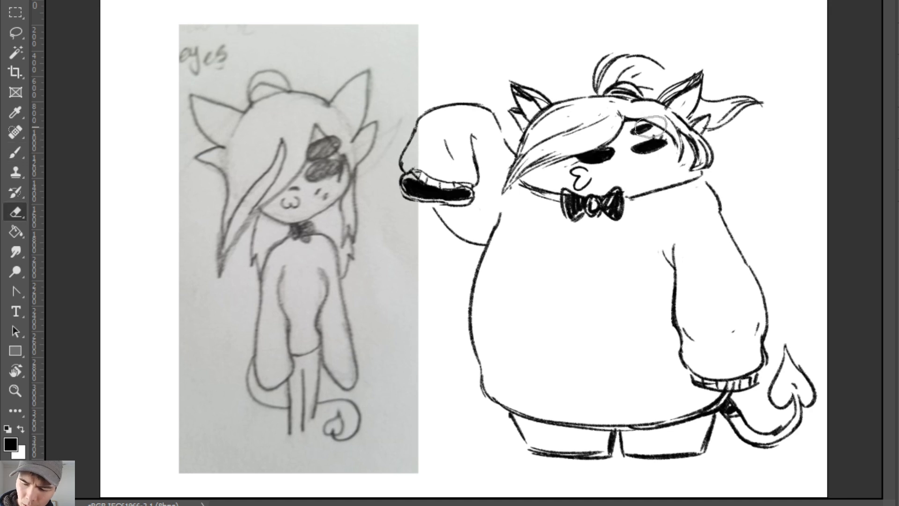
left_click_drag(633, 132, 649, 127)
key("b")
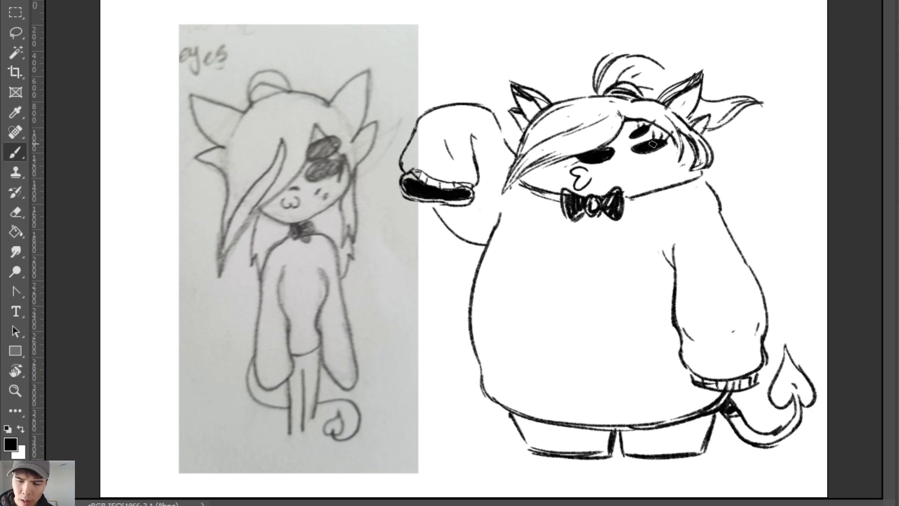
key("ctrl+s")
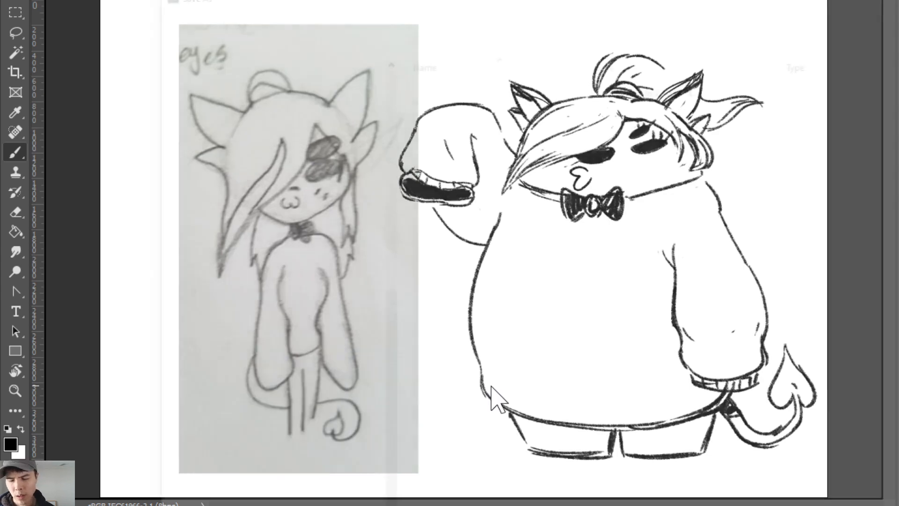
key("Escape")
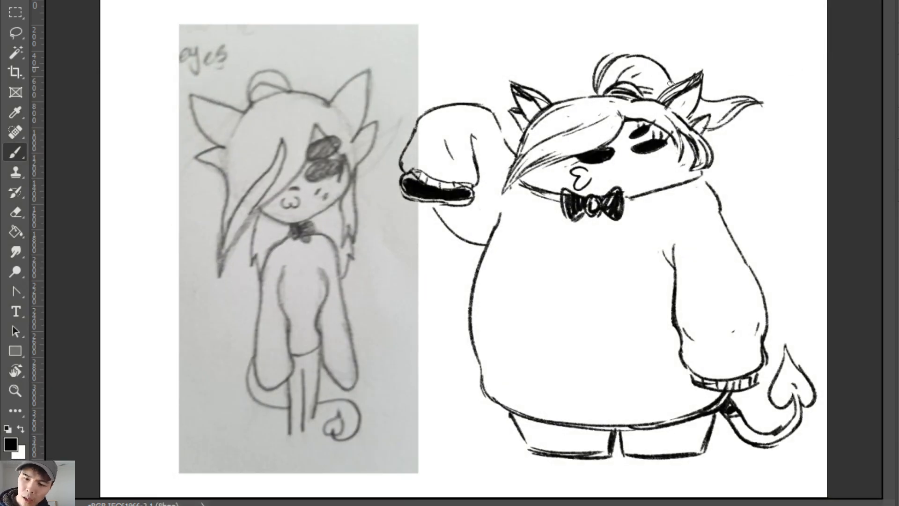
Try extending the ponytail's top loop toward the right ear and redrawing its flared end.
left_click_drag(672, 73, 677, 82)
key("e")
mouse_move(709, 130)
left_mouse_down()
mouse_move(742, 110)
mouse_move(715, 139)
mouse_move(747, 109)
mouse_move(745, 121)
mouse_move(761, 102)
left_mouse_up()
key("b")
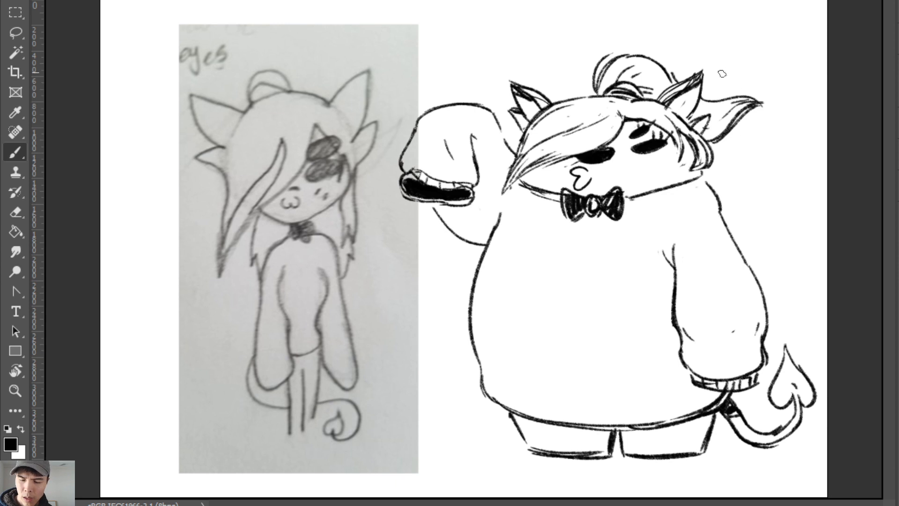
Erase the ponytail's flared end beside the right ear and most of the loop above the hair tie.
key("e")
mouse_move(742, 96)
left_mouse_down()
mouse_move(743, 111)
mouse_move(705, 141)
left_mouse_up()
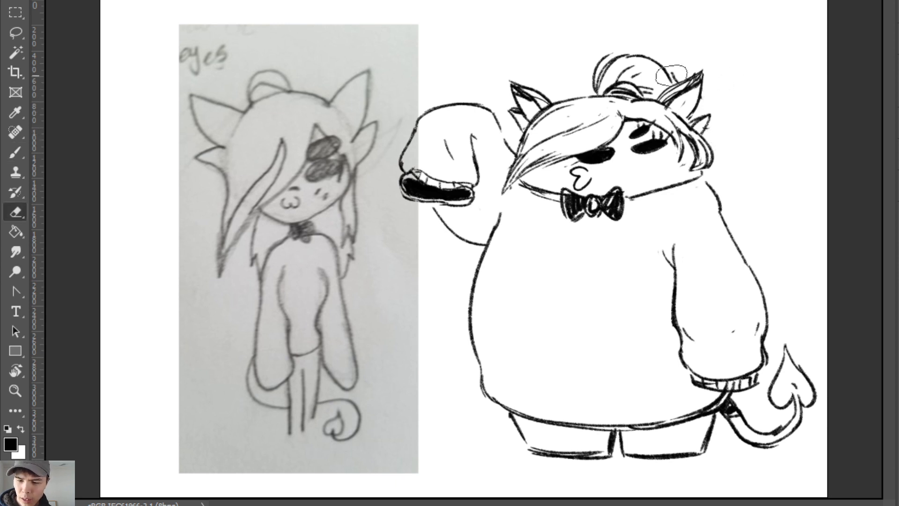
key("b")
key("e")
mouse_move(674, 86)
left_mouse_down()
mouse_move(655, 56)
mouse_move(609, 52)
left_mouse_up()
key("b")
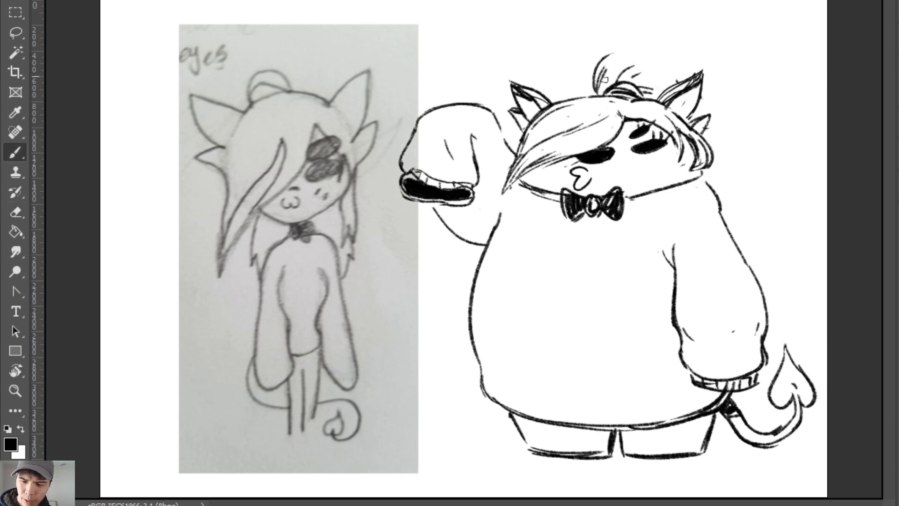
Redraw the ponytail's rounded loop above the hair tie and darken the gap behind the right ear.
mouse_move(599, 82)
left_mouse_down()
mouse_move(665, 55)
mouse_move(686, 70)
left_mouse_up()
key("ctrl+z")
left_click_drag(613, 63, 677, 76)
key("ctrl+z")
left_click_drag(602, 80, 668, 67)
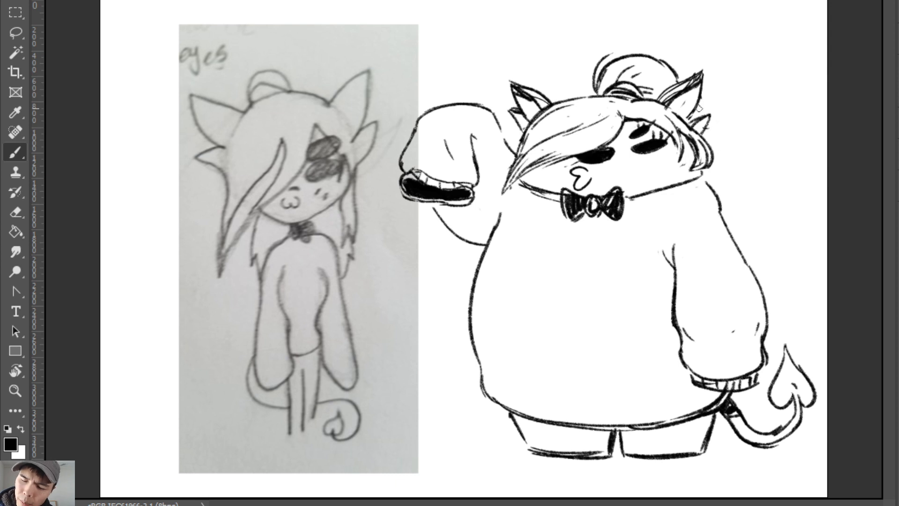
left_click_drag(697, 114, 700, 110)
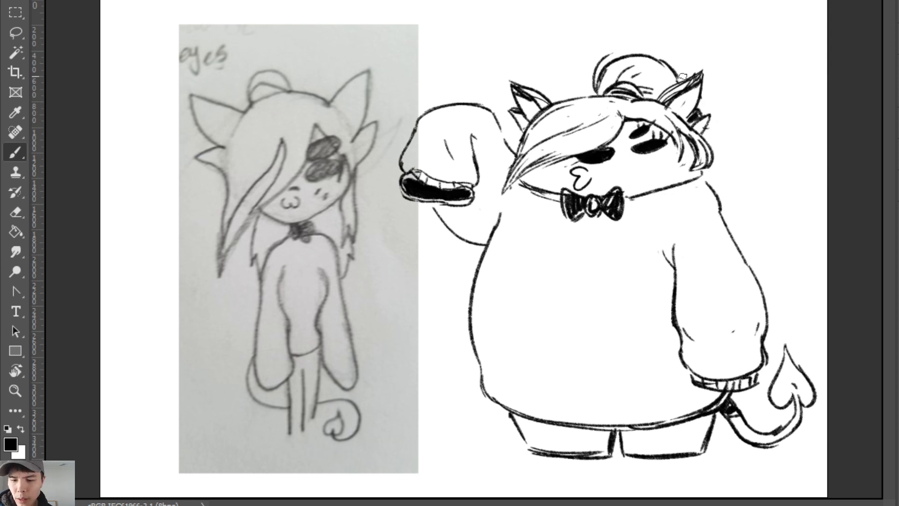
Try long ponytail strands sweeping down from behind the right ear past the shoulder.
mouse_move(669, 67)
left_mouse_down()
mouse_move(708, 115)
mouse_move(750, 226)
left_mouse_up()
key("ctrl+z")
key("ctrl+z")
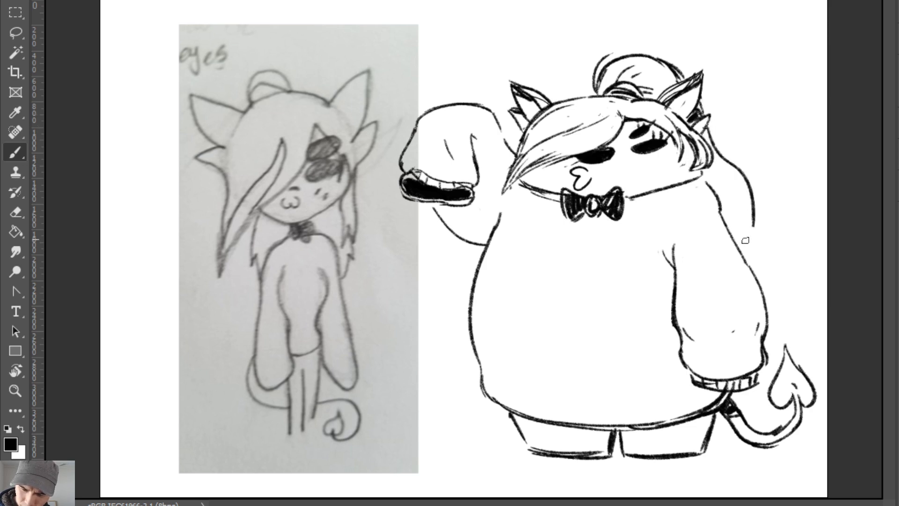
key("ctrl+z")
left_click_drag(733, 160, 756, 267)
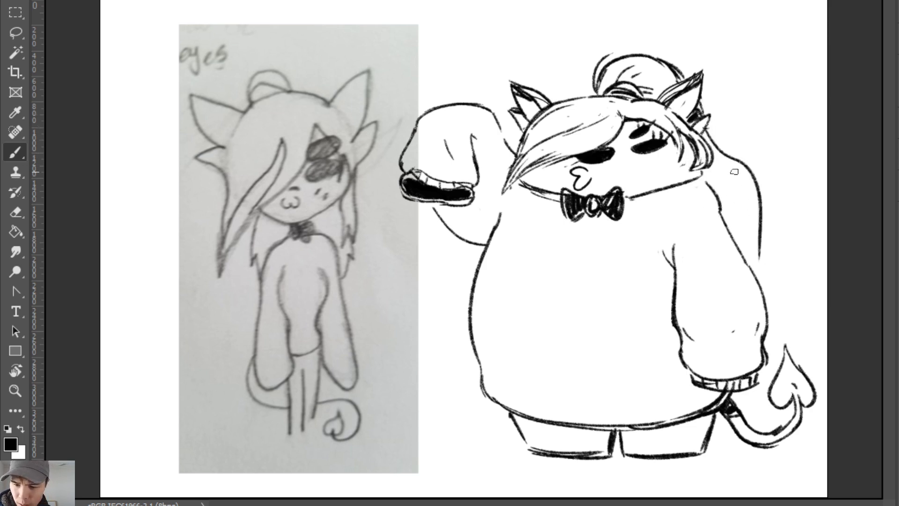
left_click_drag(739, 164, 767, 260)
key("ctrl+z")
left_click_drag(722, 148, 770, 257)
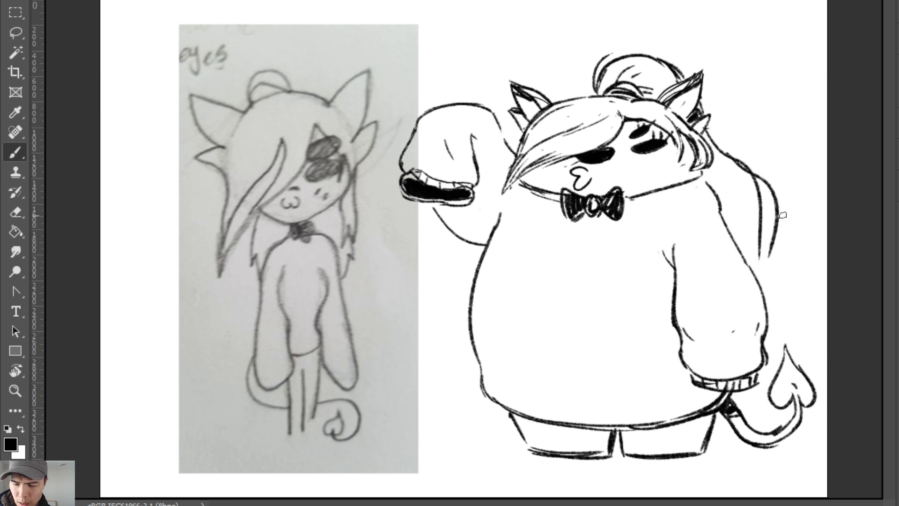
key("ctrl+z")
key("ctrl+z")
key("ctrl+z")
key("ctrl+z")
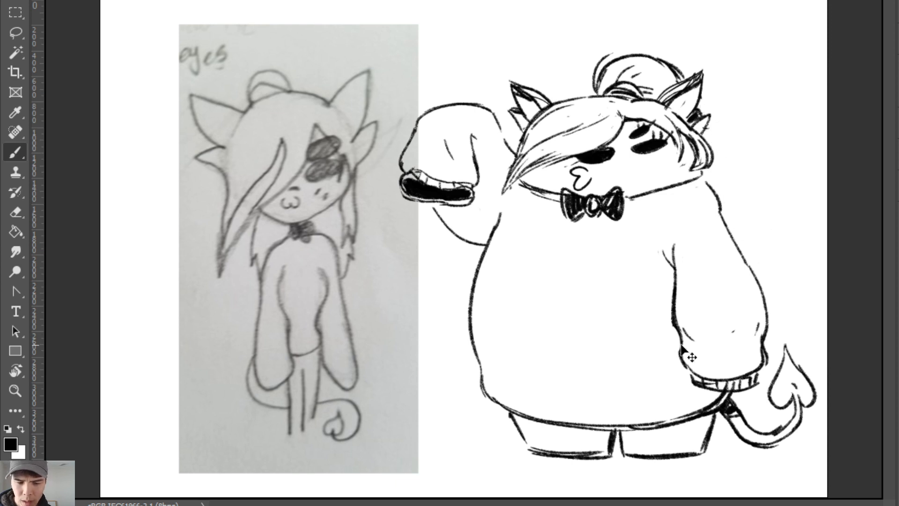
Erase the whole ponytail loop above the hair tie.
key("e")
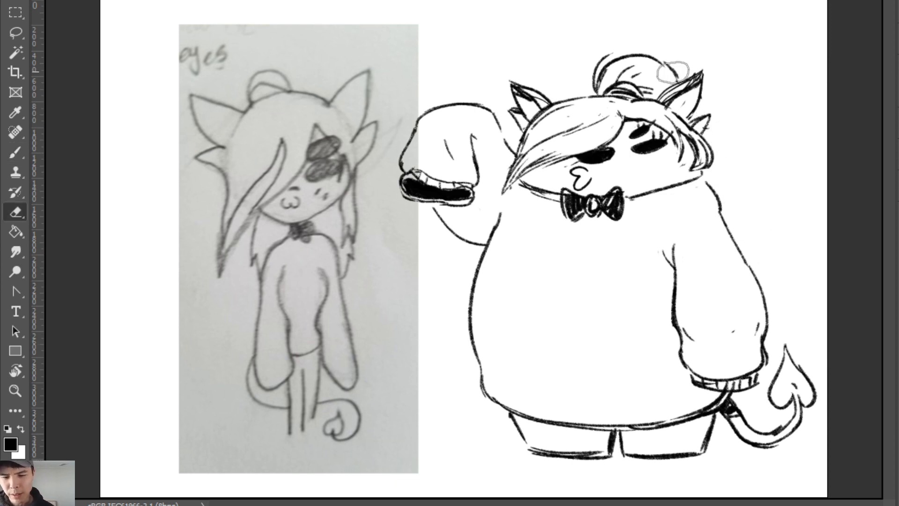
mouse_move(673, 73)
left_mouse_down()
mouse_move(602, 77)
mouse_move(647, 55)
mouse_move(650, 76)
left_mouse_up()
key("b")
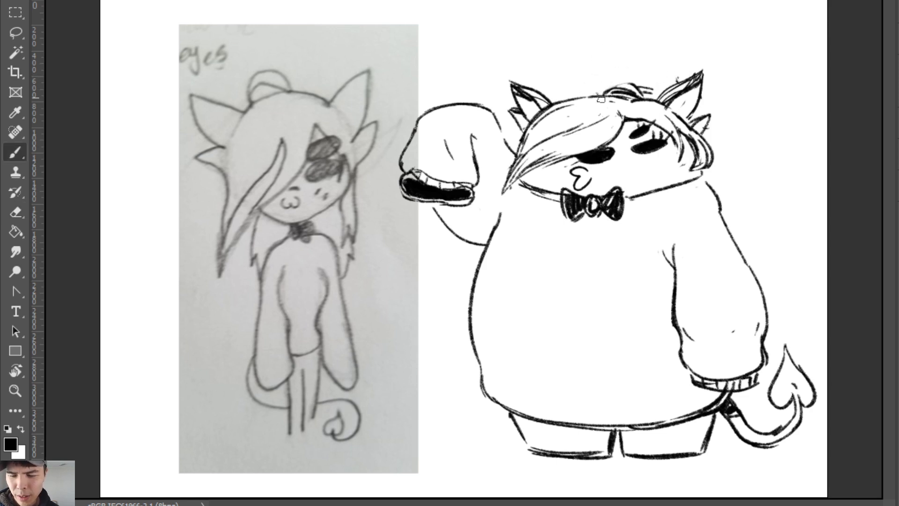
Redraw the ponytail's high arch above the hair tie and add a loose curved strand beside its base.
mouse_move(598, 88)
left_mouse_down()
mouse_move(651, 64)
mouse_move(673, 81)
mouse_move(617, 63)
mouse_move(653, 66)
mouse_move(644, 80)
left_mouse_up()
key("ctrl+z")
left_click_drag(593, 60, 598, 94)
key("ctrl+z")
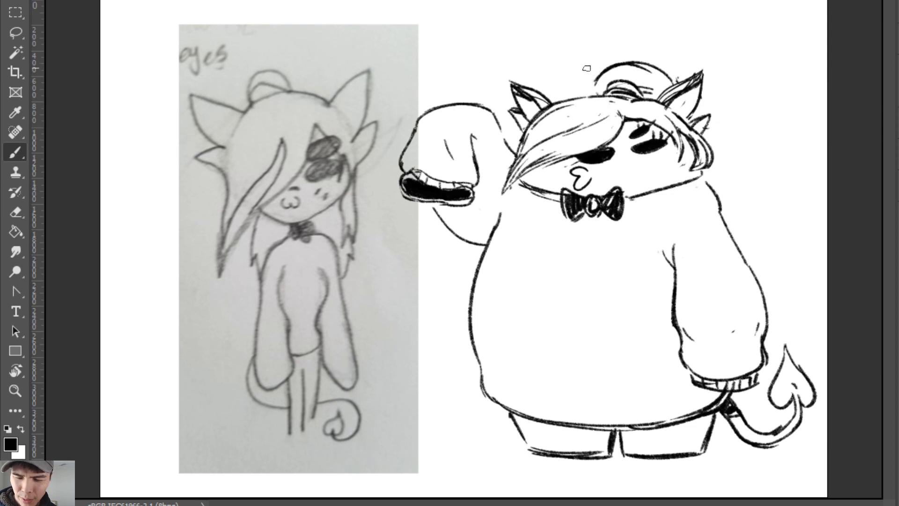
mouse_move(590, 60)
left_mouse_down()
mouse_move(590, 98)
mouse_move(618, 64)
left_mouse_up()
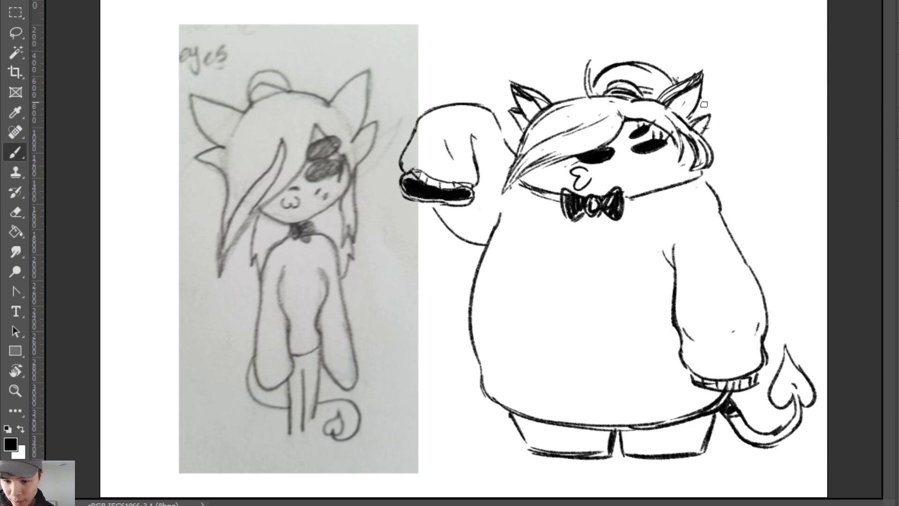
Draw the ponytail's long outer strands sweeping from behind the right ear past the shoulder to the sleeve.
left_click_drag(705, 133, 771, 216)
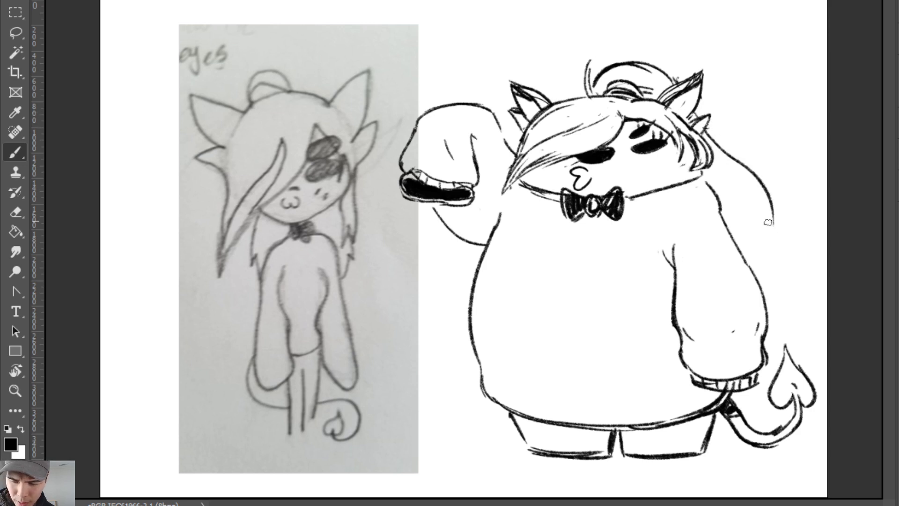
mouse_move(761, 186)
left_mouse_down()
mouse_move(754, 246)
mouse_move(753, 218)
mouse_move(752, 272)
left_mouse_up()
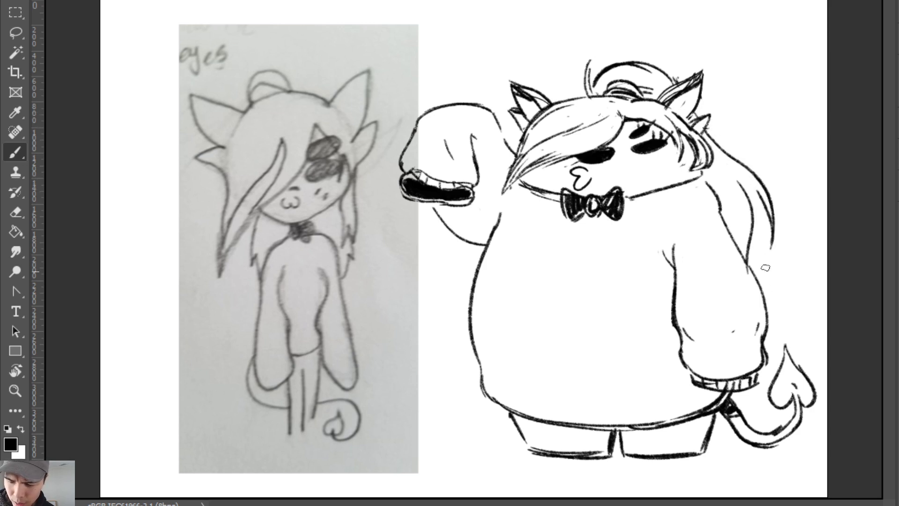
key("ctrl+z")
left_click_drag(741, 179, 759, 281)
key("ctrl+z")
left_click_drag(743, 183, 764, 302)
Fill out the ponytail with inner strands curving down along the shoulder, redoing them until they taper toward the sleeve.
left_click_drag(716, 169, 733, 247)
key("ctrl+z")
key("ctrl+z")
left_click_drag(726, 163, 728, 240)
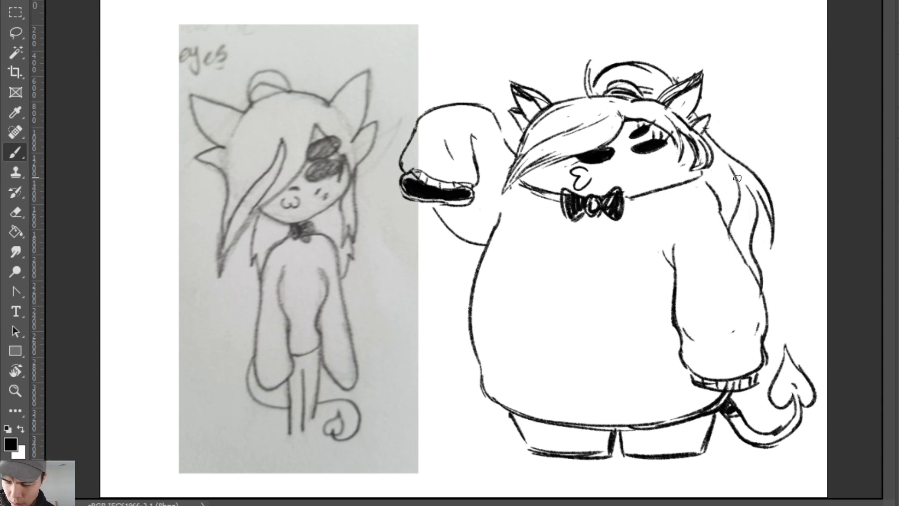
left_click_drag(736, 178, 740, 261)
key("ctrl+z")
left_click_drag(735, 184, 744, 243)
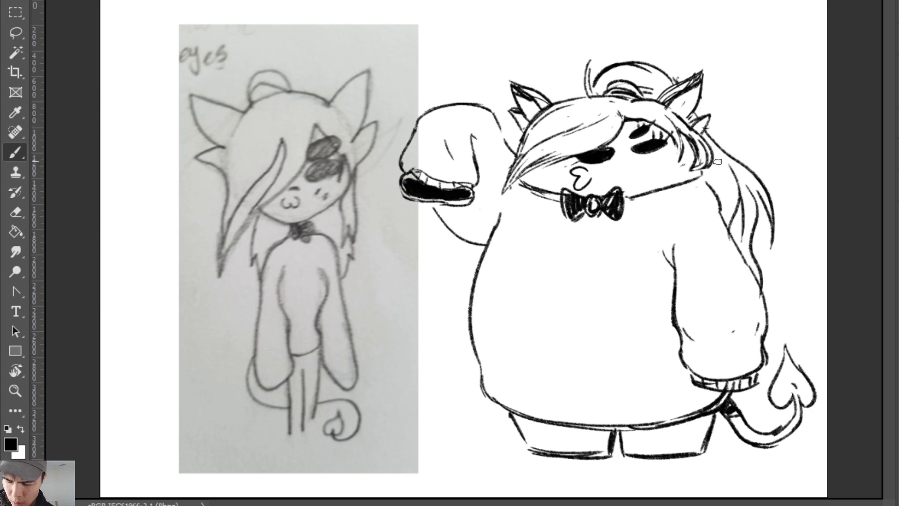
key("ctrl+z")
left_click_drag(738, 192, 750, 244)
key("ctrl+z")
left_click_drag(740, 187, 750, 265)
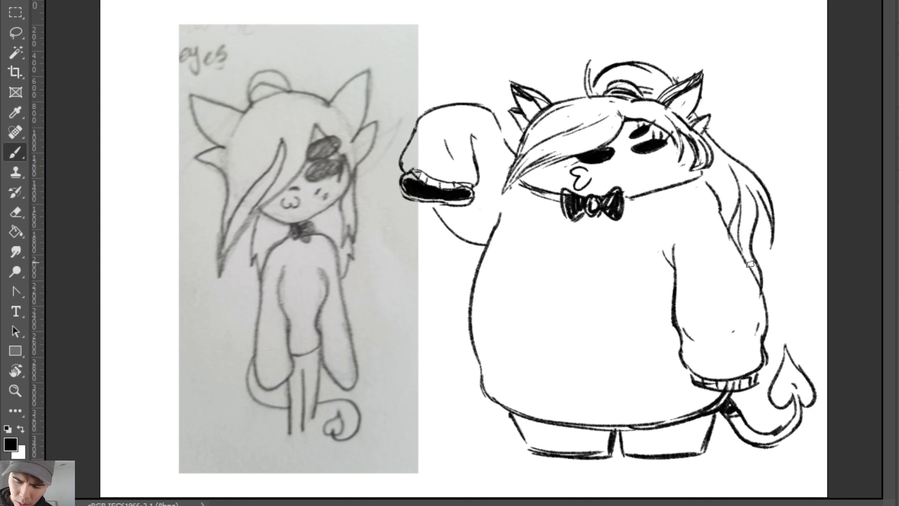
Add fine hair lines at the top of the ponytail and darken the gap behind the right side hair.
left_click_drag(713, 148, 720, 201)
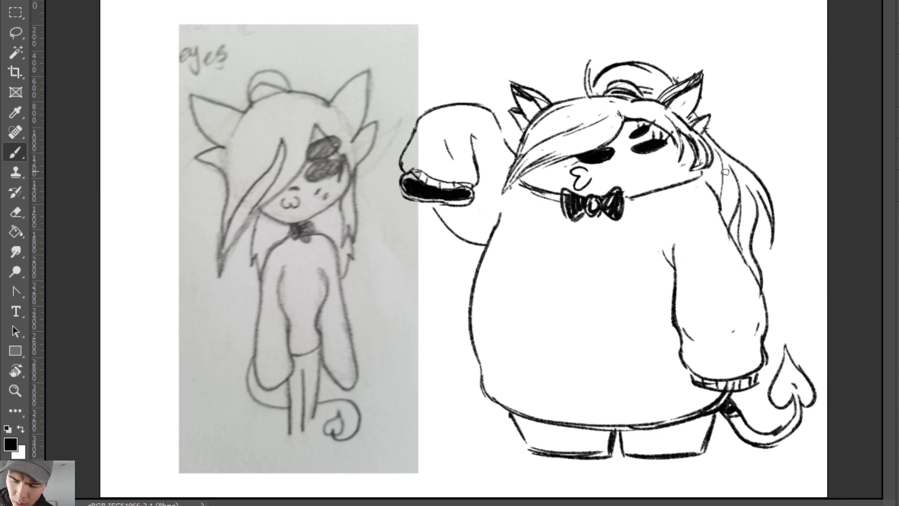
mouse_move(718, 154)
left_mouse_down()
mouse_move(723, 208)
mouse_move(721, 147)
mouse_move(742, 203)
left_mouse_up()
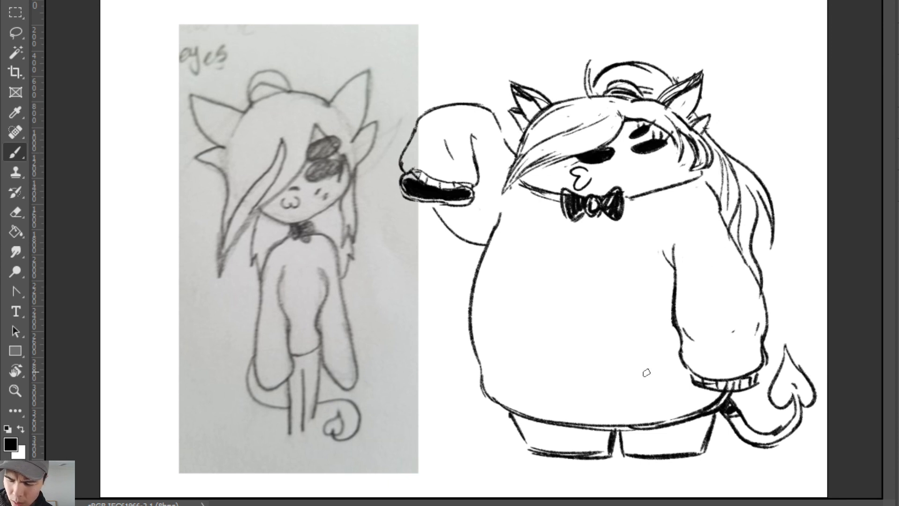
left_click_drag(712, 151, 704, 173)
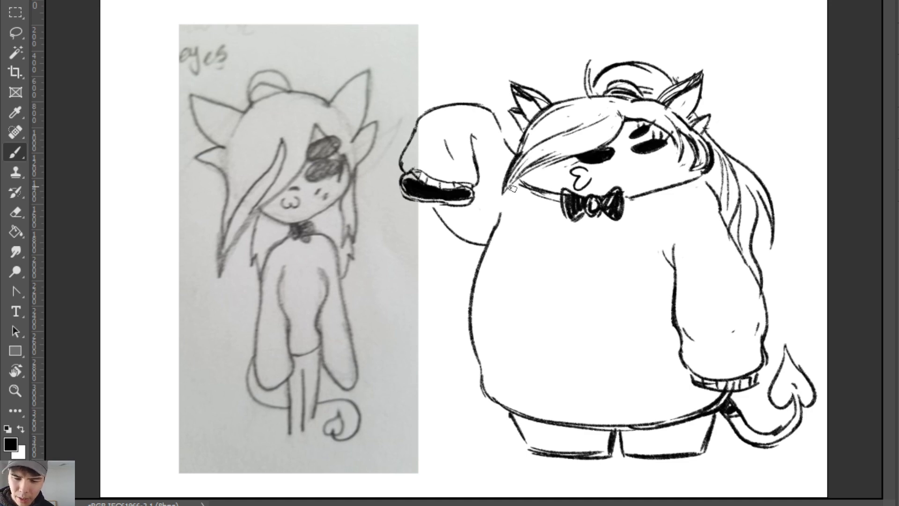
key("ctrl+shift+s")
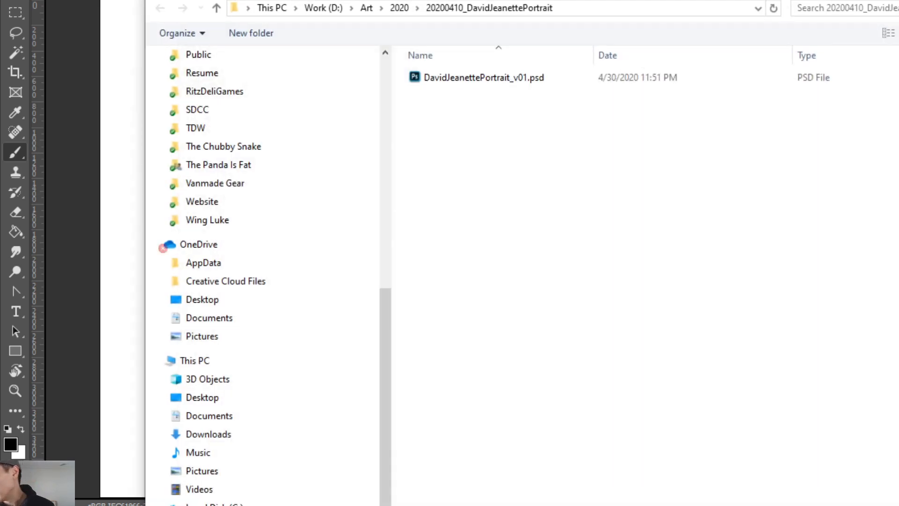
key("Escape")
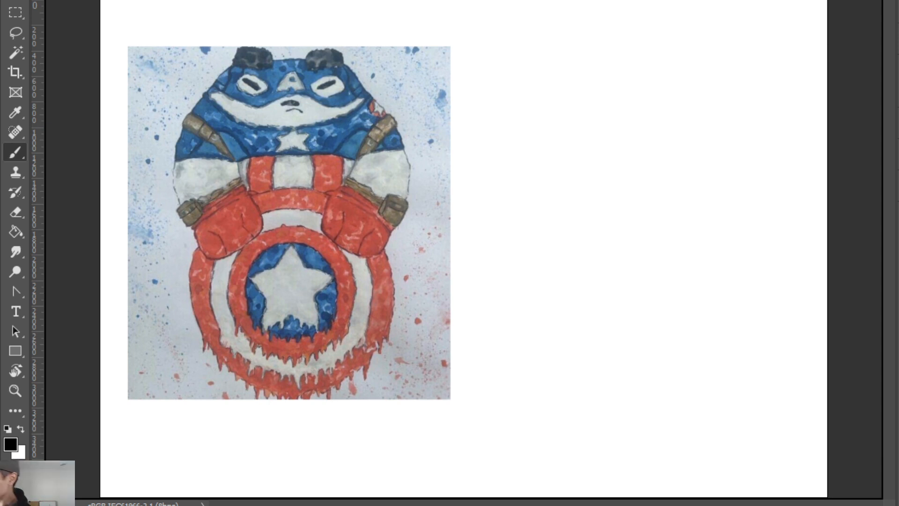
Sketch a wide, flattened head outline beside the superhero panda reference, redoing the first stroke and cleaning up the lower edge.
mouse_move(582, 96)
left_mouse_down()
mouse_move(591, 80)
mouse_move(669, 75)
left_mouse_up()
key("ctrl+z")
mouse_move(600, 74)
left_mouse_down()
mouse_move(711, 77)
mouse_move(718, 99)
mouse_move(588, 94)
mouse_move(574, 105)
mouse_move(711, 105)
left_mouse_up()
key("e")
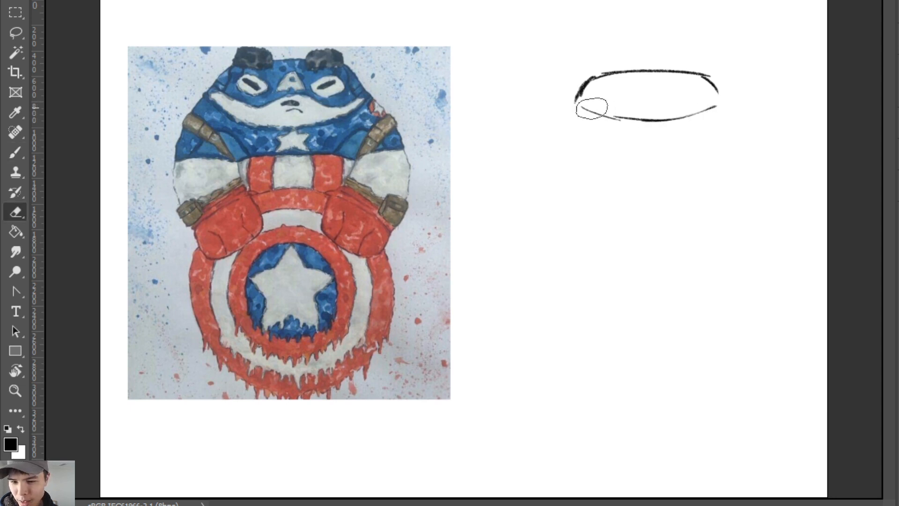
Draw a filled oval nose and two slanted filled eyes inside the panda's head.
key("b")
mouse_move(592, 108)
left_mouse_down()
mouse_move(641, 120)
mouse_move(663, 103)
mouse_move(636, 101)
mouse_move(696, 94)
mouse_move(688, 94)
left_mouse_up()
key("ctrl+z")
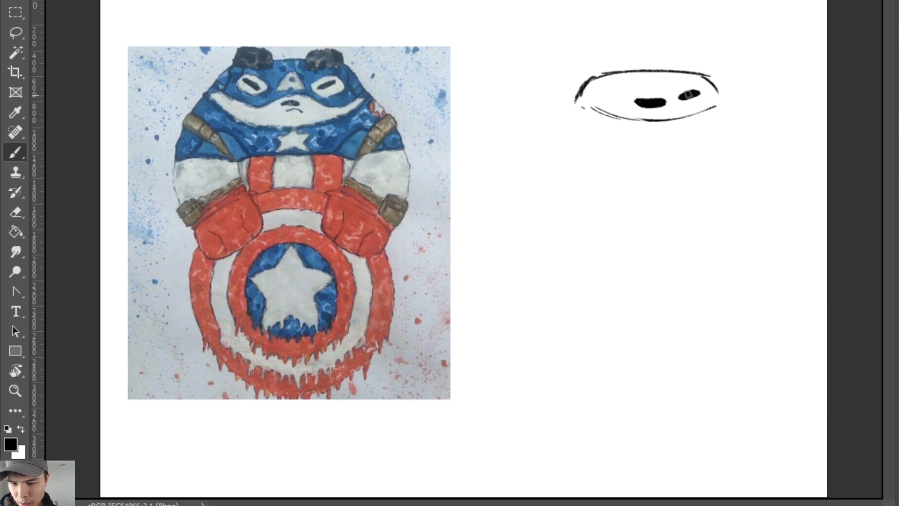
mouse_move(617, 95)
left_mouse_down()
mouse_move(589, 110)
mouse_move(712, 113)
left_mouse_up()
Erase the panda's lower jawline and redraw it lower with a rounder curve.
key("e")
key("b")
mouse_move(582, 110)
left_mouse_down()
mouse_move(658, 139)
mouse_move(701, 125)
left_mouse_up()
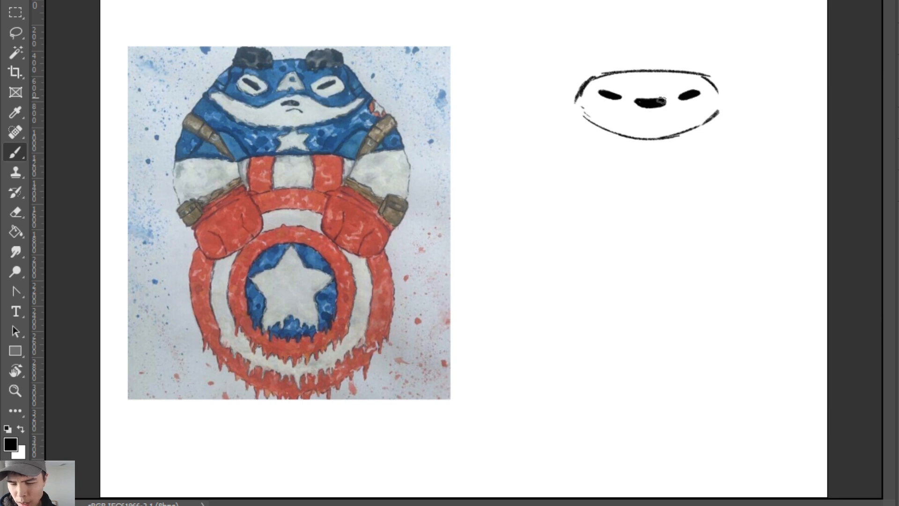
Draw an outlined letter A on the panda's forehead and a mask line just above the nose.
left_click_drag(645, 79, 639, 93)
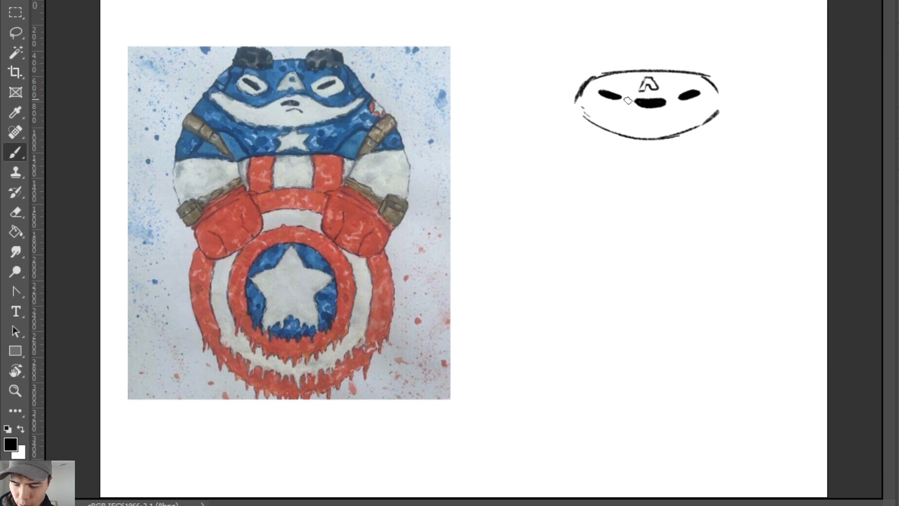
left_click_drag(628, 101, 666, 96)
key("e")
key("ctrl+z")
key("b")
key("ctrl+z")
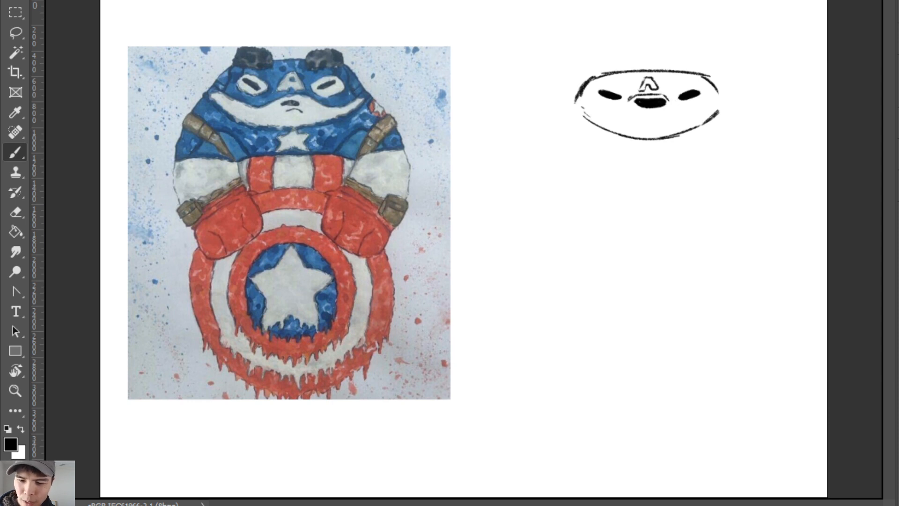
Add a vertical paint symmetry axis and place it through the middle of the panda's face.
left_click(689, 1)
left_click(733, 4)
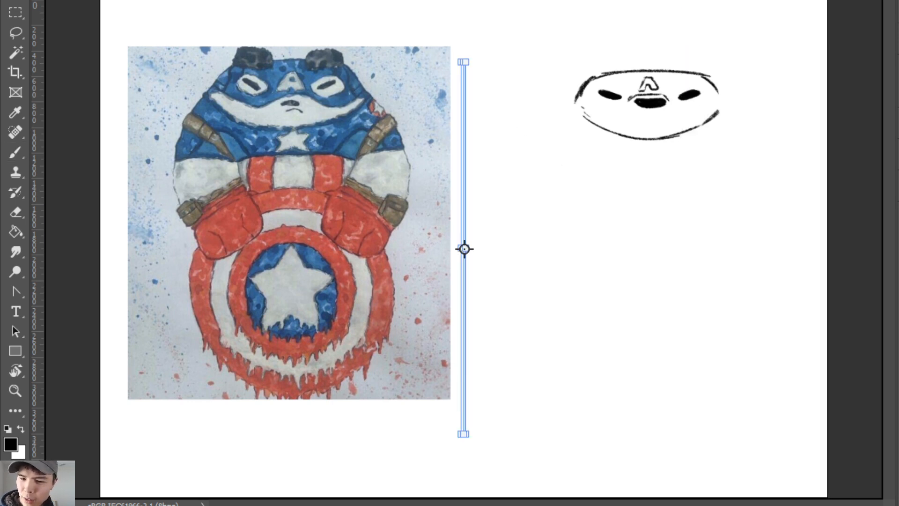
key("Return")
left_click(689, 1)
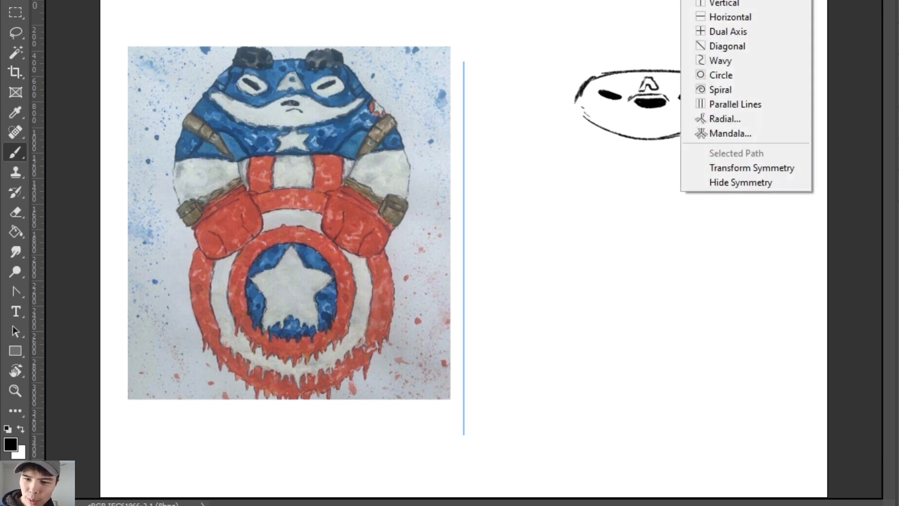
left_click(721, 4)
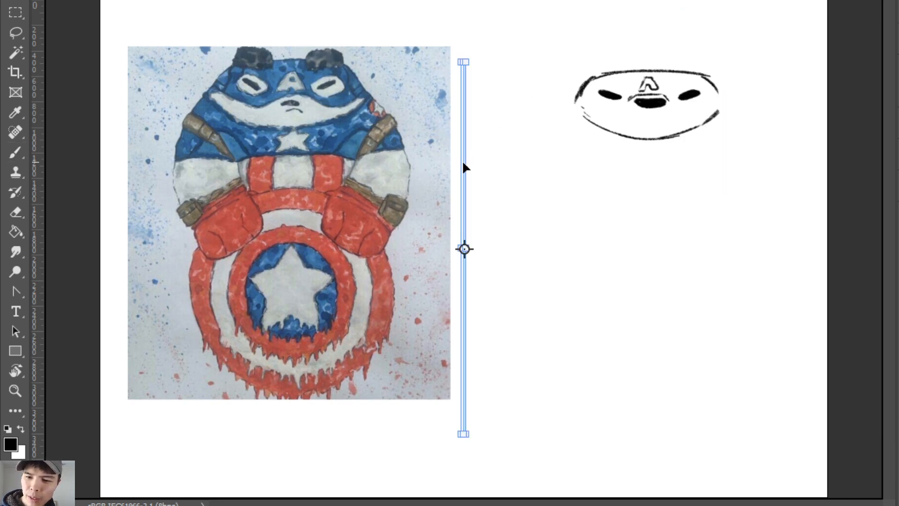
mouse_move(463, 162)
left_mouse_down()
mouse_move(531, 175)
mouse_move(653, 135)
mouse_move(649, 144)
left_mouse_up()
key("Return")
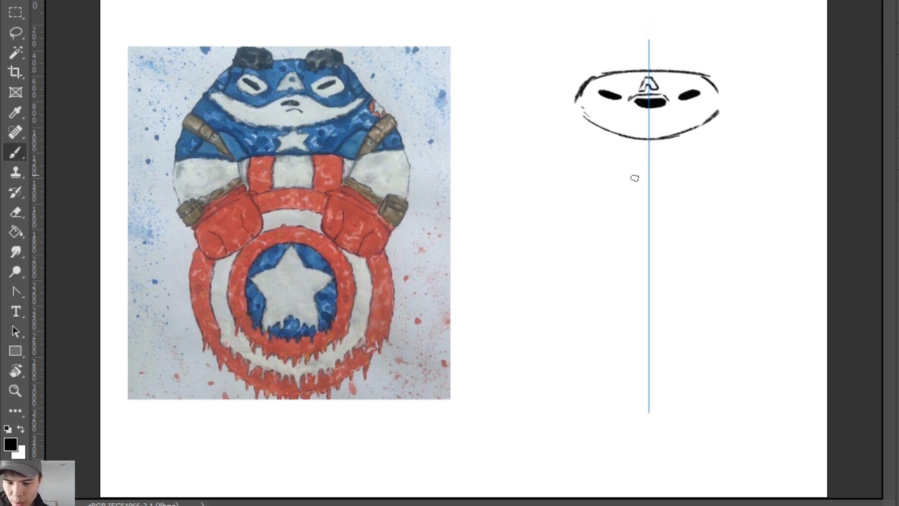
Tidy the nose and forehead letter symmetrically, and add two mirrored rounded ears on top of the head.
key("e")
mouse_move(669, 99)
left_mouse_down()
mouse_move(638, 102)
mouse_move(643, 79)
mouse_move(656, 92)
mouse_move(641, 93)
mouse_move(608, 62)
mouse_move(619, 67)
mouse_move(592, 76)
mouse_move(620, 66)
left_mouse_up()
key("b")
key("e")
key("b")
key("ctrl+z")
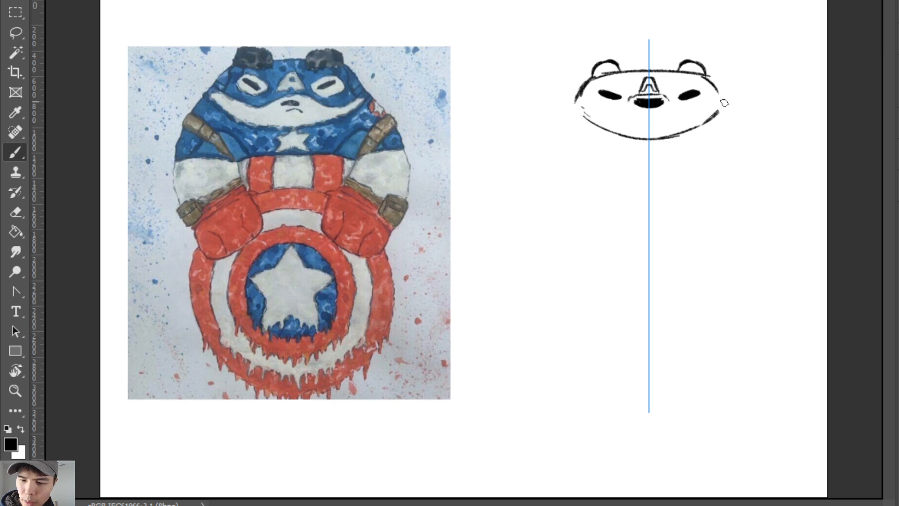
Widen the sides of the head, try mirrored mask lines from the nose around both eyes, and undo the last strokes.
left_click_drag(724, 102, 716, 114)
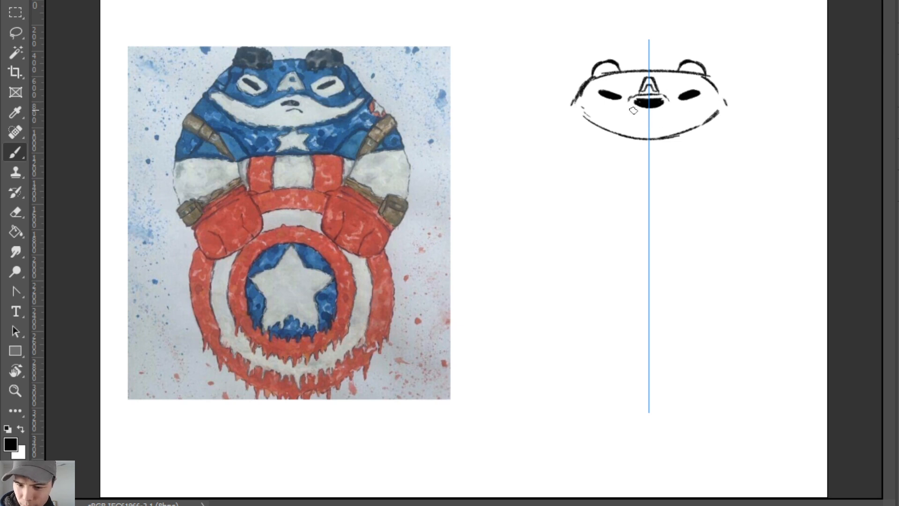
left_click_drag(633, 96, 615, 107)
key("e")
key("b")
mouse_move(676, 97)
left_mouse_down()
mouse_move(707, 87)
mouse_move(685, 104)
mouse_move(726, 100)
mouse_move(720, 95)
mouse_move(723, 120)
left_mouse_up()
key("ctrl+z")
key("ctrl+z")
key("ctrl+z")
key("ctrl+z")
key("ctrl+z")
Refine the mirrored mask openings around the eyes and redraw the head's sides as bold rounded curves.
key("e")
key("b")
key("e")
key("b")
mouse_move(570, 99)
left_mouse_down()
mouse_move(580, 121)
mouse_move(594, 111)
left_mouse_up()
key("e")
key("b")
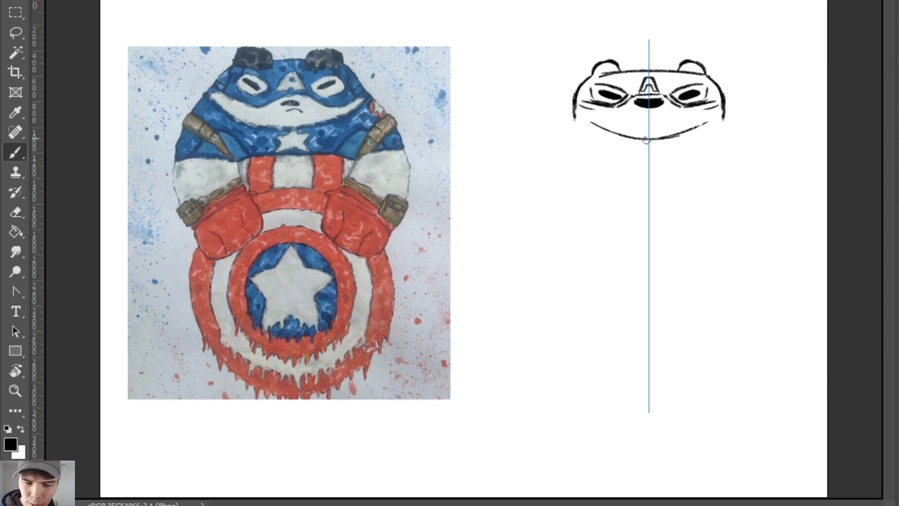
Thicken the mirrored jawline, add a small chin detail, and erase the lower ends of the head's sides.
mouse_move(657, 140)
left_mouse_down()
mouse_move(649, 146)
mouse_move(707, 124)
left_mouse_up()
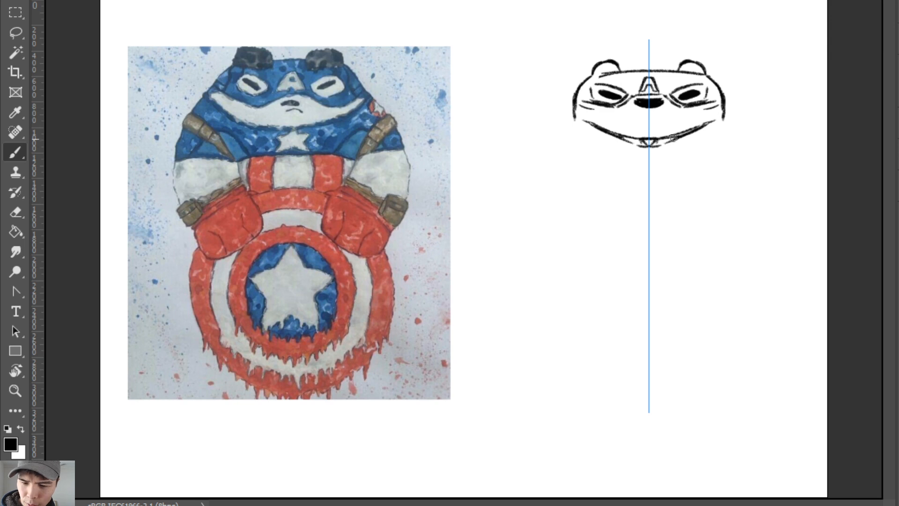
key("e")
left_click_drag(570, 105, 576, 132)
key("b")
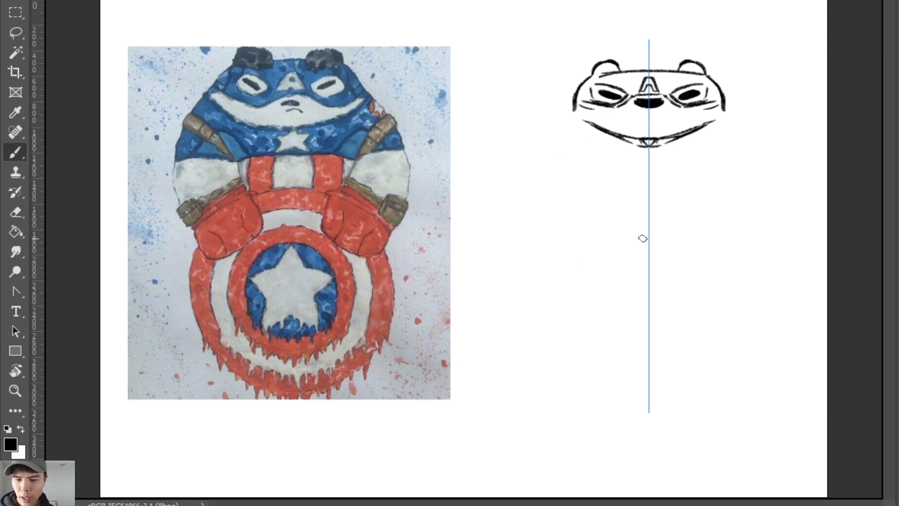
Turn off the paint symmetry and draw a short off-centre mouth stroke below the nose.
left_click(687, 0)
left_click(731, 0)
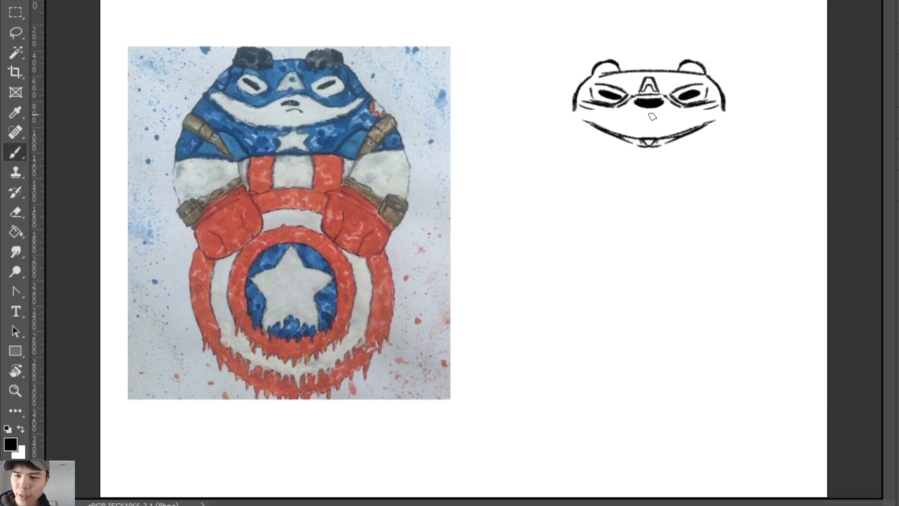
left_click_drag(653, 116, 667, 113)
key("ctrl+z")
Turn the paint symmetry back on with the vertical axis through the middle of the panda's face.
left_click(699, 1)
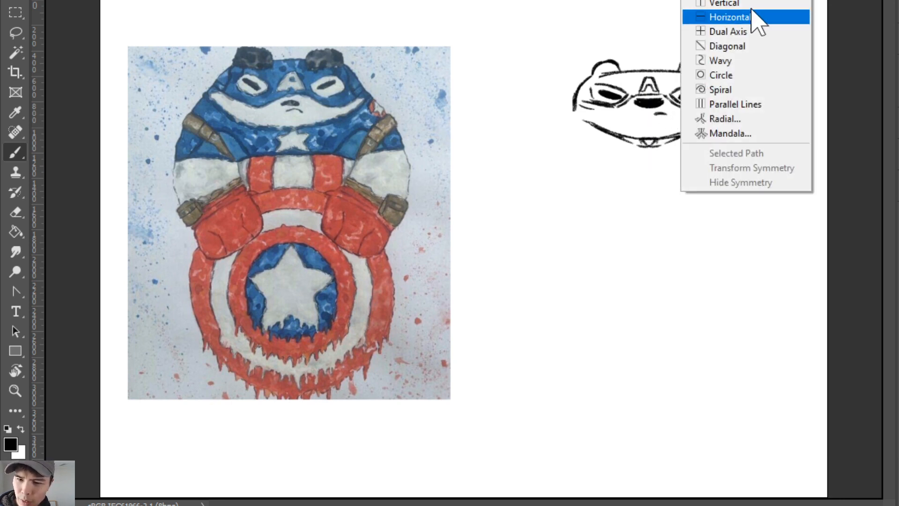
left_click(755, 16)
left_click(785, 1)
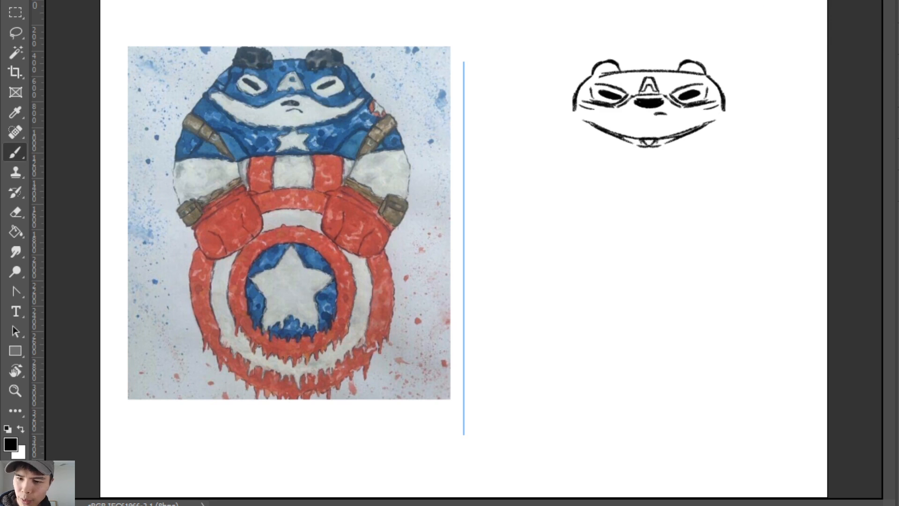
left_click(699, 0)
left_click(771, 1)
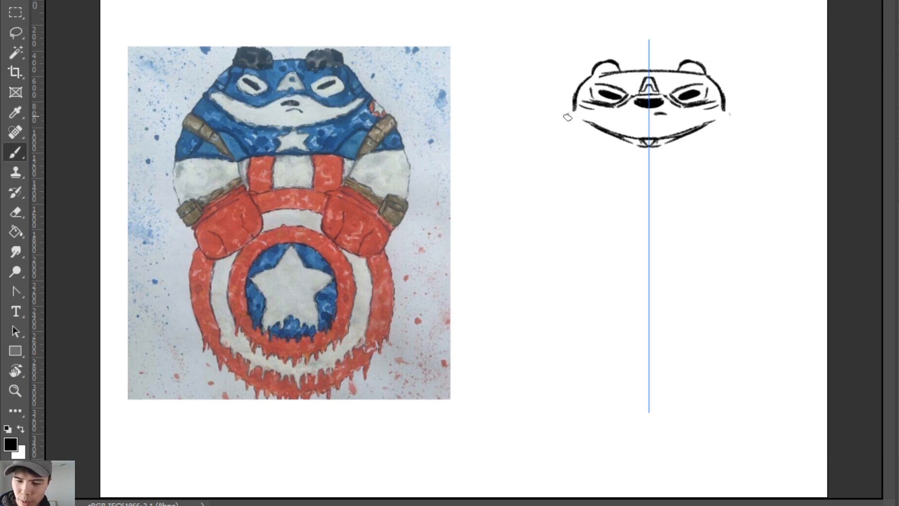
Draw mirrored sloping shoulders below the head and light arcs marking the round shield's upper and lower edges.
left_click_drag(568, 117, 548, 148)
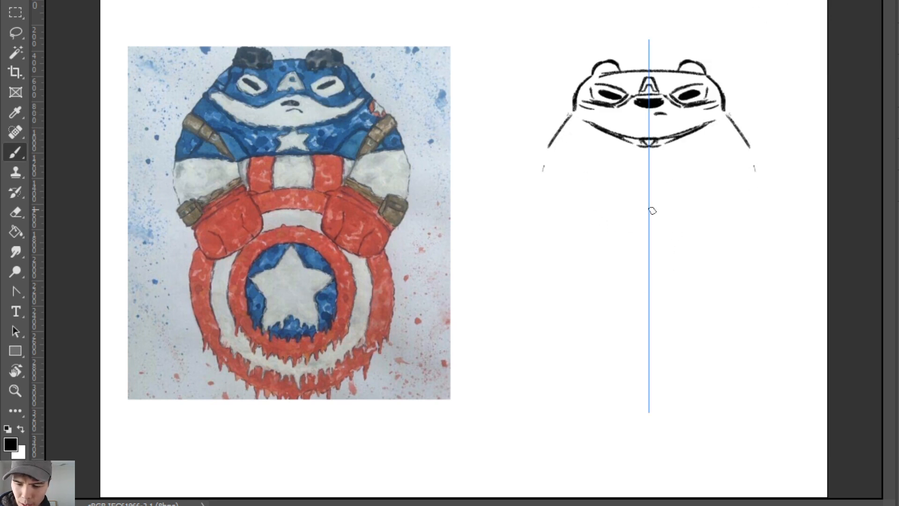
left_click_drag(621, 218, 574, 248)
left_click_drag(552, 288, 613, 401)
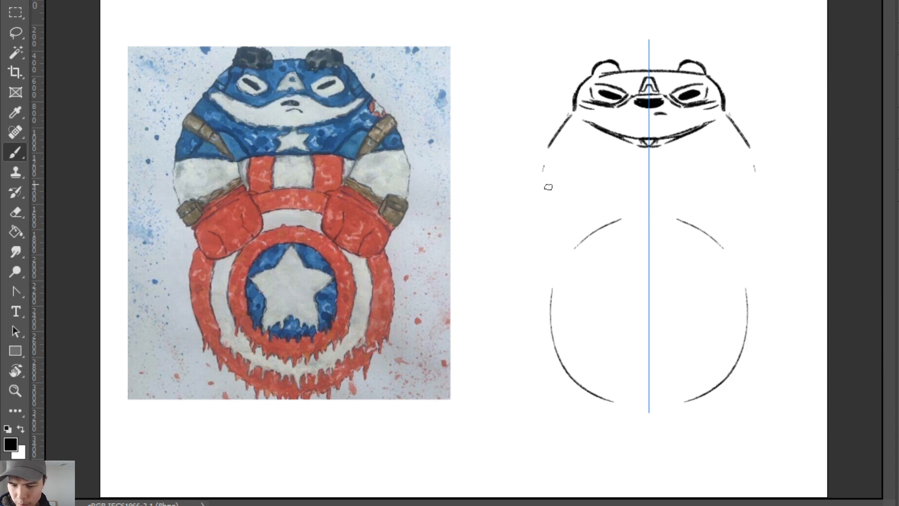
Draw the mirrored rounded fists gripping the top of the shield.
left_click_drag(568, 243, 609, 254)
mouse_move(608, 201)
left_mouse_down()
mouse_move(628, 221)
mouse_move(627, 251)
left_mouse_up()
key("ctrl+z")
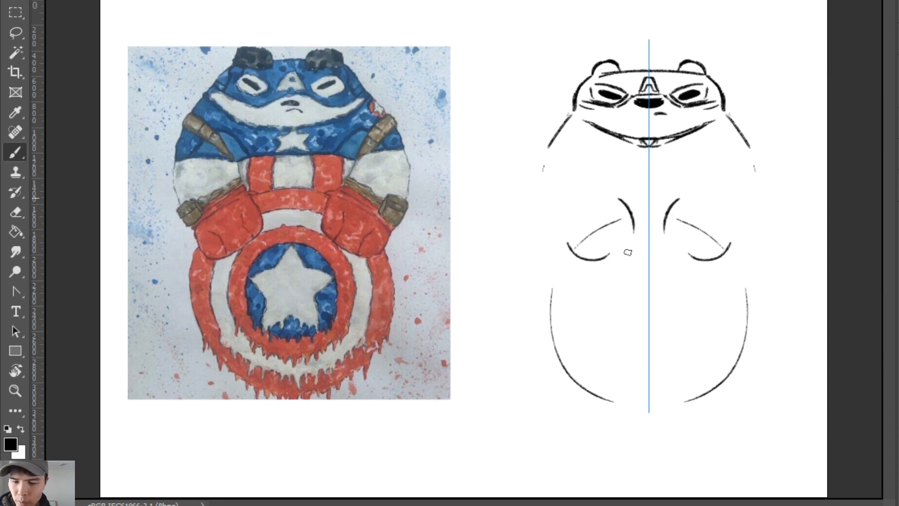
mouse_move(571, 242)
left_mouse_down()
mouse_move(602, 259)
mouse_move(635, 243)
left_mouse_up()
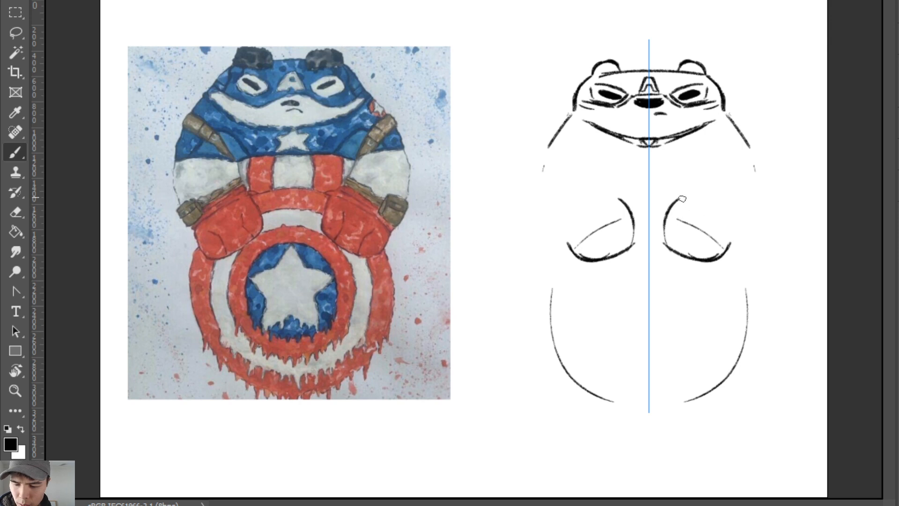
Add the mirrored upper edges of the gloves and the outer curves of both arms from shoulder to wrist.
left_click_drag(682, 198, 732, 218)
left_click_drag(701, 192, 743, 216)
mouse_move(742, 142)
left_mouse_down()
mouse_move(763, 186)
mouse_move(747, 221)
left_mouse_up()
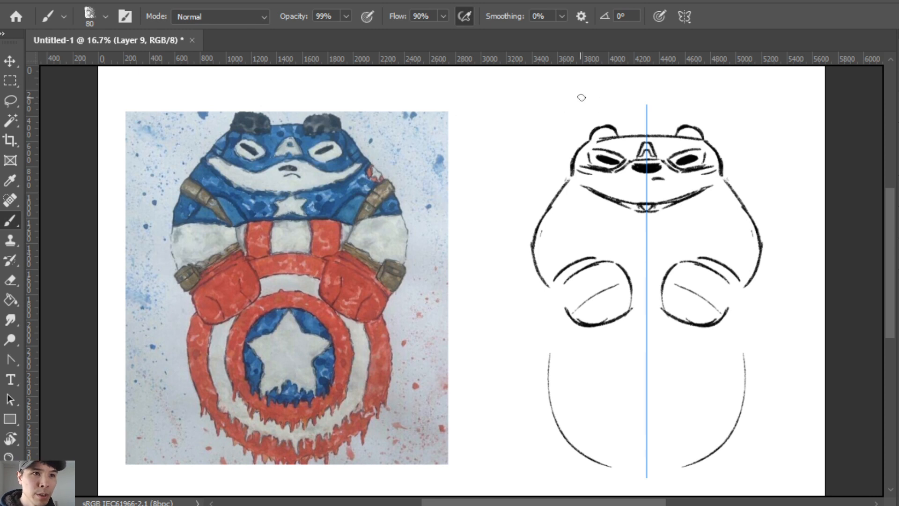
Try circle symmetry by placing its path mid-canvas and painting a test stroke around it.
left_click(685, 21)
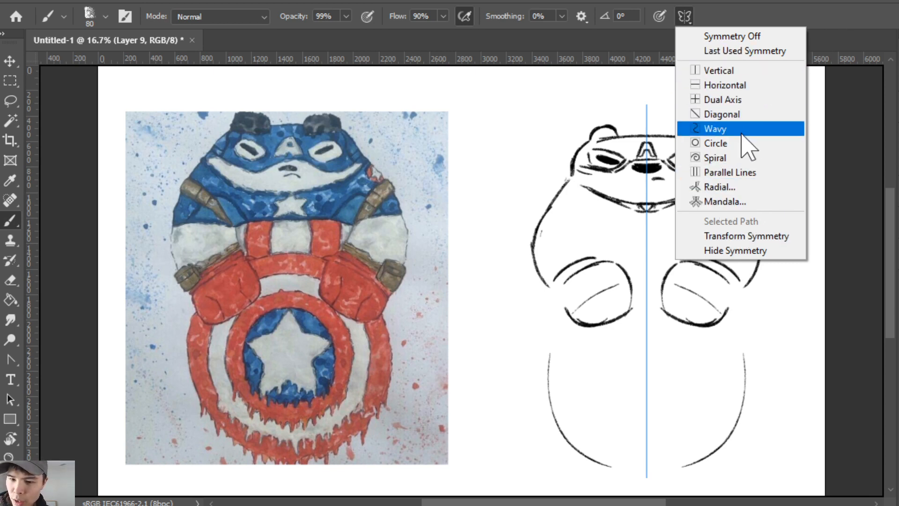
left_click(736, 143)
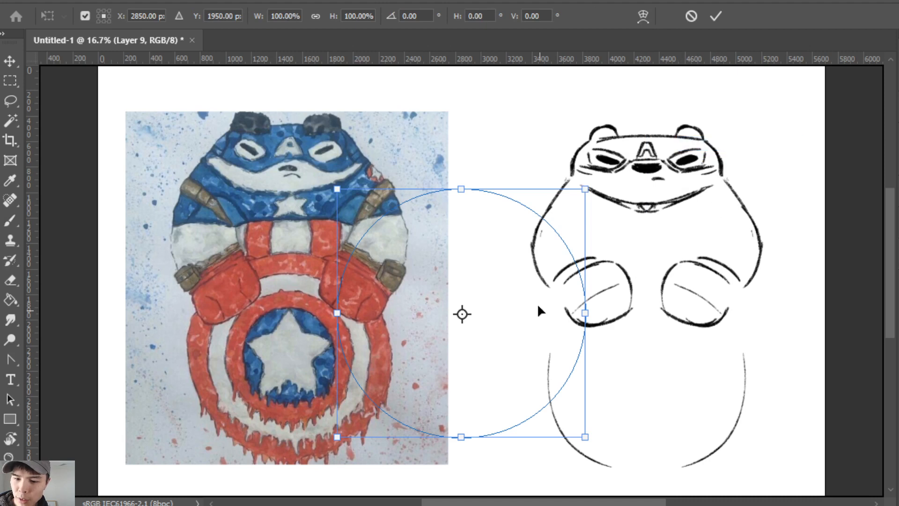
key("Return")
mouse_move(523, 240)
left_mouse_down()
mouse_move(492, 252)
mouse_move(479, 291)
mouse_move(451, 304)
mouse_move(442, 227)
mouse_move(424, 238)
mouse_move(431, 209)
mouse_move(382, 229)
mouse_move(357, 334)
mouse_move(371, 368)
mouse_move(398, 394)
mouse_move(430, 408)
mouse_move(515, 396)
mouse_move(550, 344)
mouse_move(555, 289)
mouse_move(523, 235)
mouse_move(494, 202)
left_mouse_up()
key("ctrl+z")
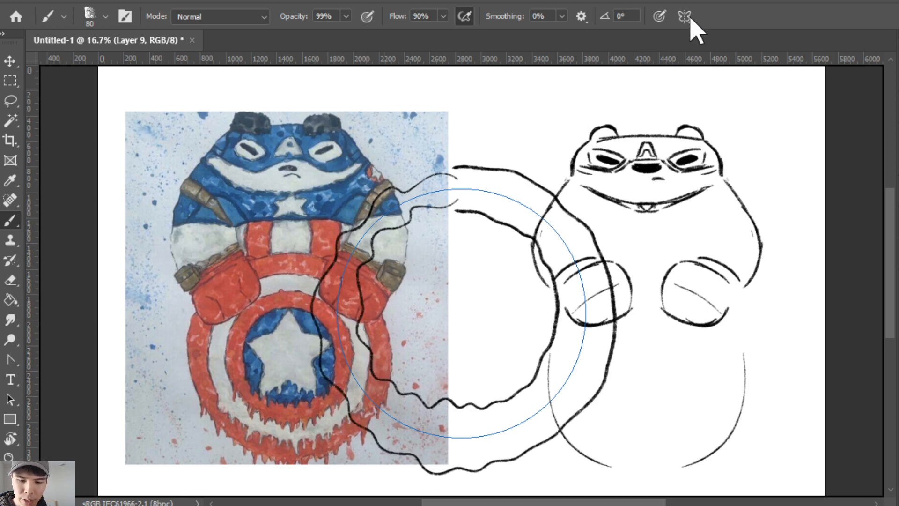
Try spiral symmetry, scaling its path down over the panda's shoulder and painting a test stroke along it.
left_click(684, 16)
left_click(738, 159)
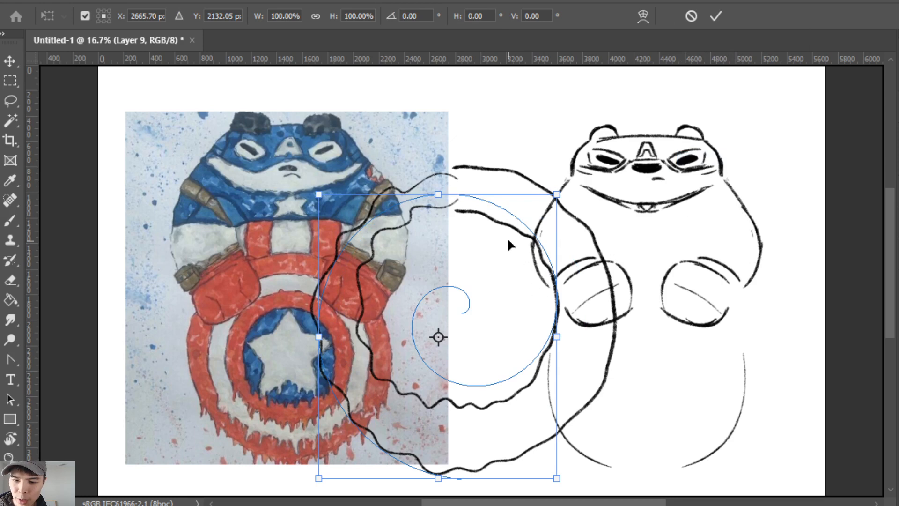
left_click_drag(537, 241, 766, 168)
left_click_drag(796, 120, 747, 155)
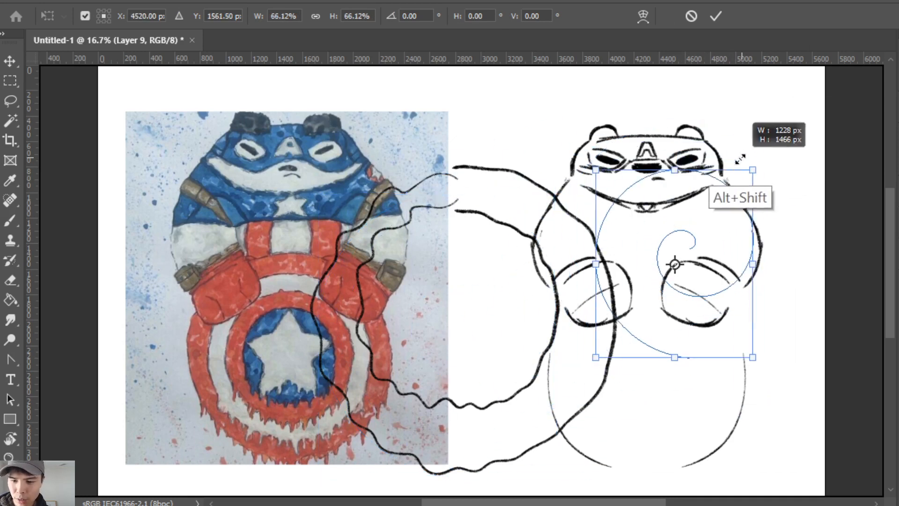
mouse_move(721, 250)
left_mouse_down()
mouse_move(801, 185)
mouse_move(815, 197)
mouse_move(797, 241)
mouse_move(744, 258)
mouse_move(719, 180)
mouse_move(749, 208)
mouse_move(738, 195)
left_mouse_up()
key("Return")
mouse_move(794, 173)
left_mouse_down()
mouse_move(768, 123)
mouse_move(651, 159)
mouse_move(674, 271)
mouse_move(759, 293)
mouse_move(749, 341)
left_mouse_up()
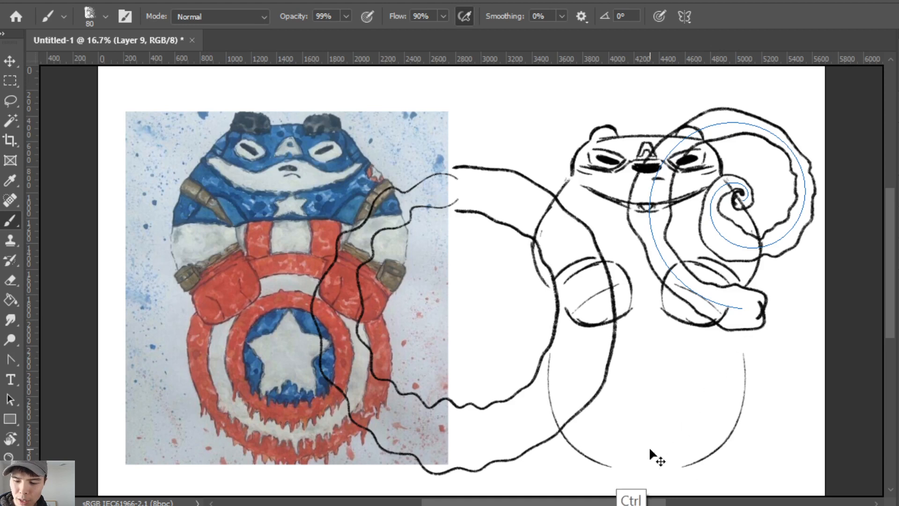
Undo the circle and spiral symmetry tests back to the vertical axis through the panda.
key("ctrl+z")
key("ctrl+z")
key("ctrl+z")
key("ctrl+z")
key("ctrl+z")
key("ctrl+z")
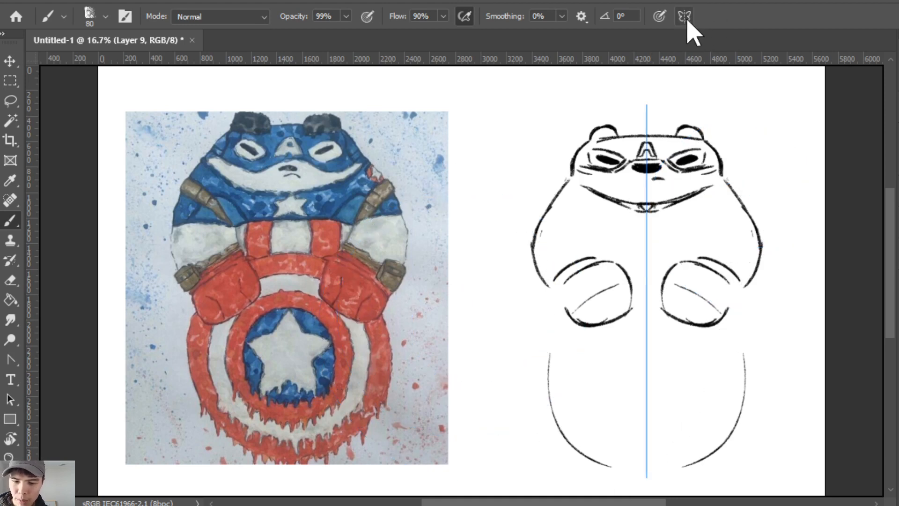
left_click(684, 17)
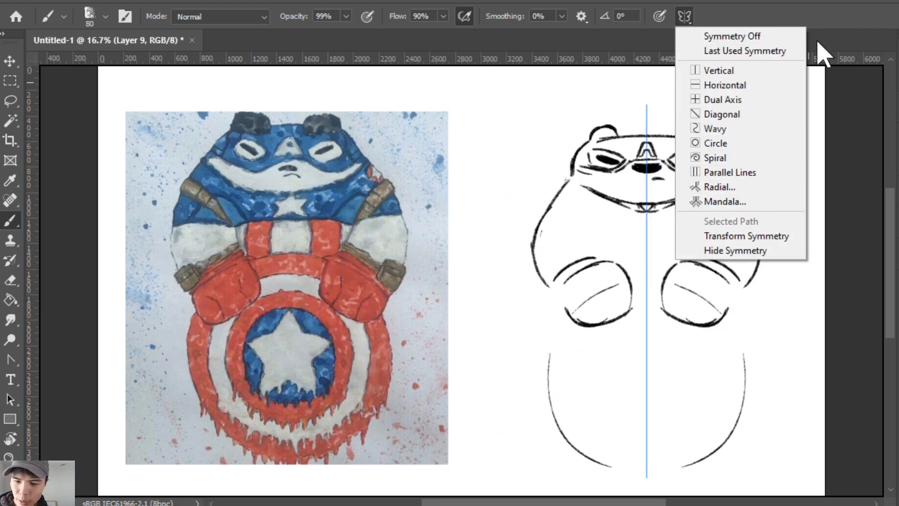
left_click(869, 35)
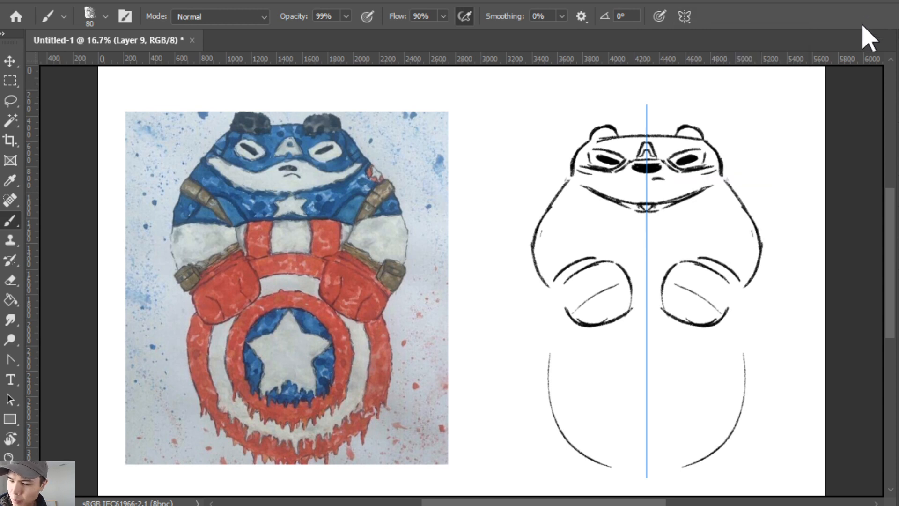
key("v")
key("b")
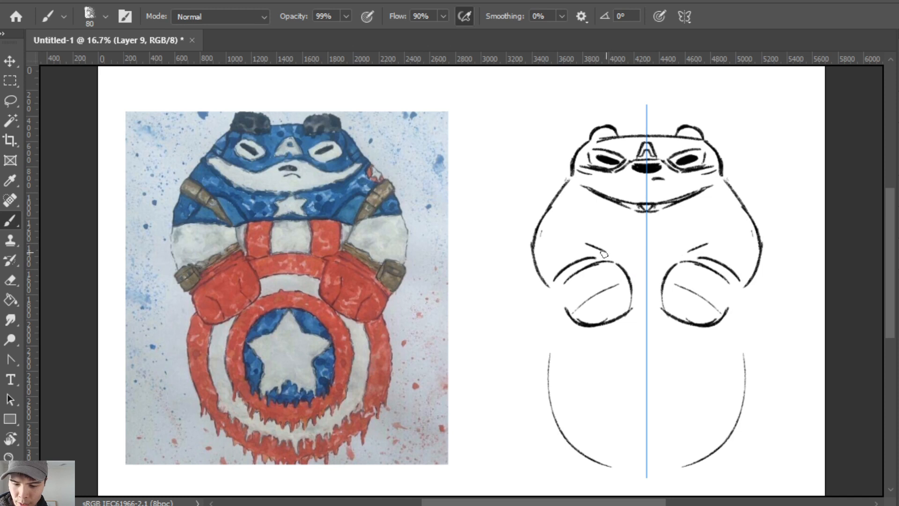
Draw mirrored short lines above the gloves and the outer edges of the shoulder straps.
left_click_drag(585, 247, 611, 262)
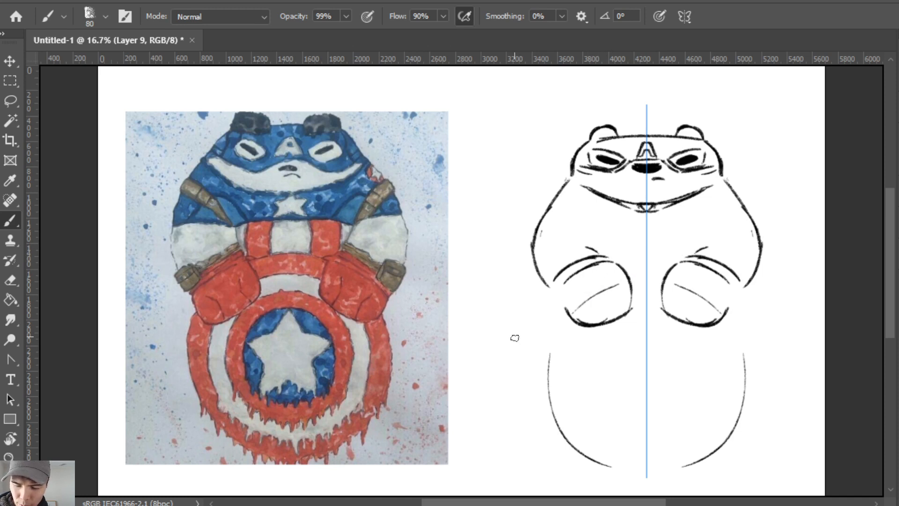
left_click_drag(707, 245, 762, 273)
key("ctrl+z")
key("ctrl+z")
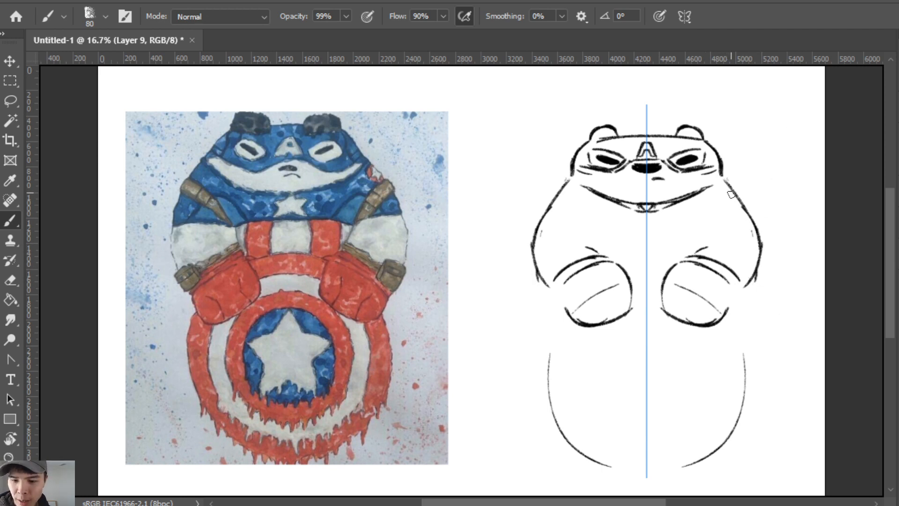
left_click_drag(732, 192, 719, 220)
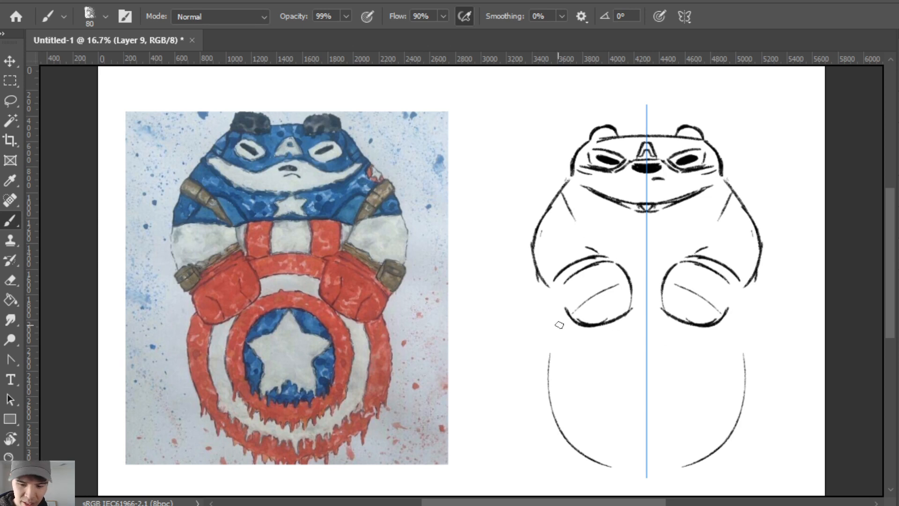
Draw the shield's mirrored side curves from the fists downward and thin their outer edges with the eraser.
left_click_drag(565, 312, 541, 389)
key("ctrl+z")
mouse_move(565, 314)
left_mouse_down()
mouse_move(550, 337)
mouse_move(545, 401)
left_mouse_up()
left_click_drag(539, 367, 589, 451)
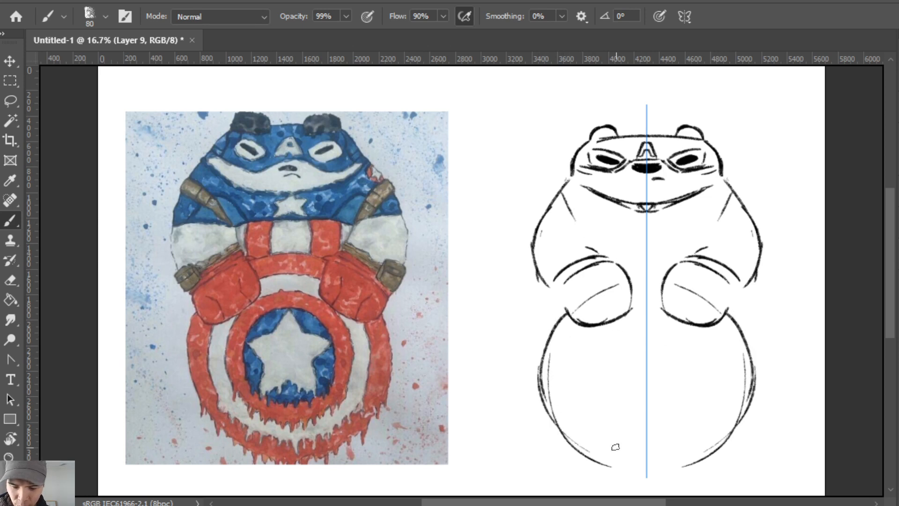
key("e")
mouse_move(539, 356)
left_mouse_down()
mouse_move(548, 417)
mouse_move(580, 442)
left_mouse_up()
key("b")
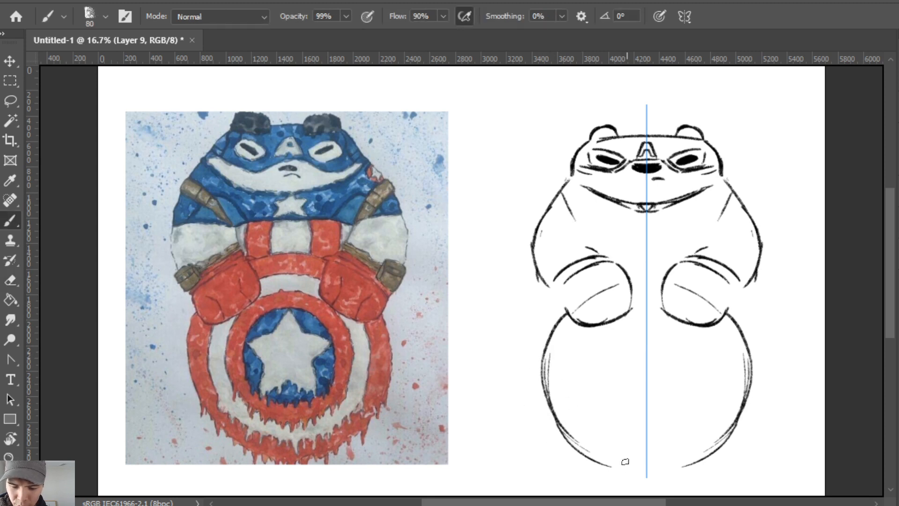
Close the shield's lower edge with an arc and redraw its upper sides slightly further in.
mouse_move(625, 461)
left_mouse_down()
mouse_move(653, 470)
mouse_move(617, 459)
mouse_move(668, 445)
left_mouse_up()
key("e")
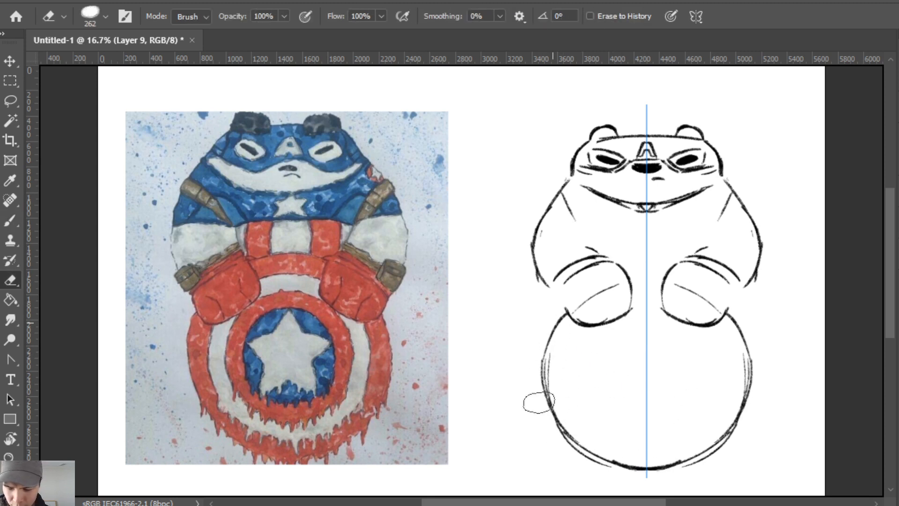
key("b")
left_click_drag(562, 315, 543, 395)
key("e")
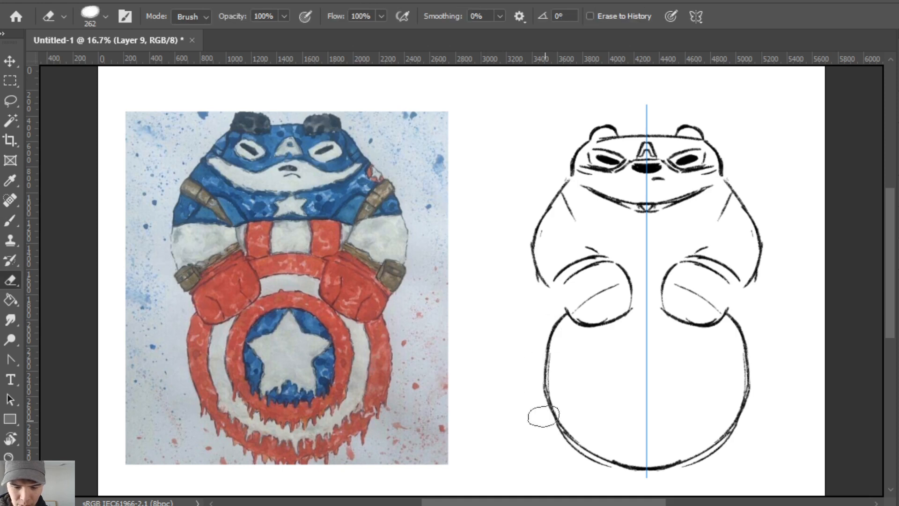
key("b")
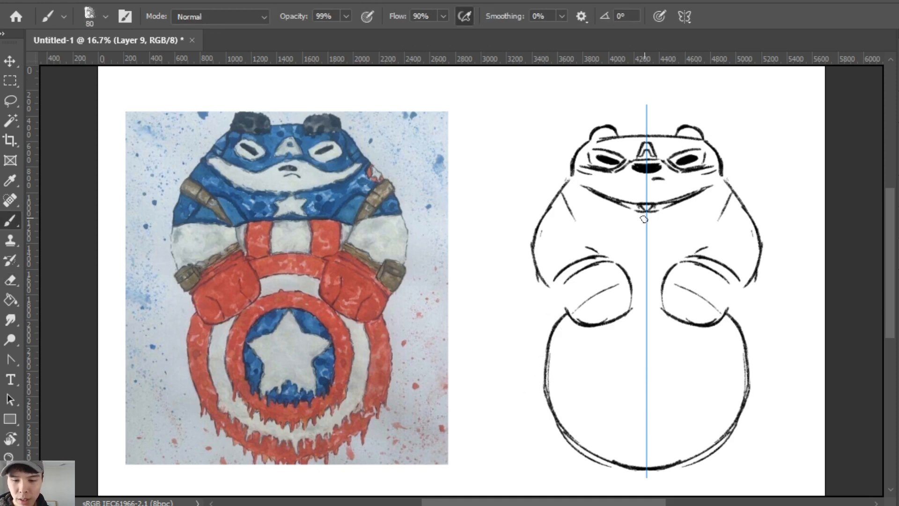
Draw a mirrored five-pointed star outline on the panda's chest, centred on the symmetry axis.
left_click_drag(646, 217, 635, 228)
mouse_move(645, 217)
left_mouse_down()
mouse_move(652, 229)
mouse_move(634, 229)
mouse_move(630, 263)
mouse_move(651, 251)
mouse_move(629, 259)
left_mouse_up()
key("ctrl+z")
key("ctrl+z")
key("ctrl+z")
left_click_drag(629, 259, 650, 247)
Add facet lines inside the chest star and clean up its centre and points with the eraser.
key("e")
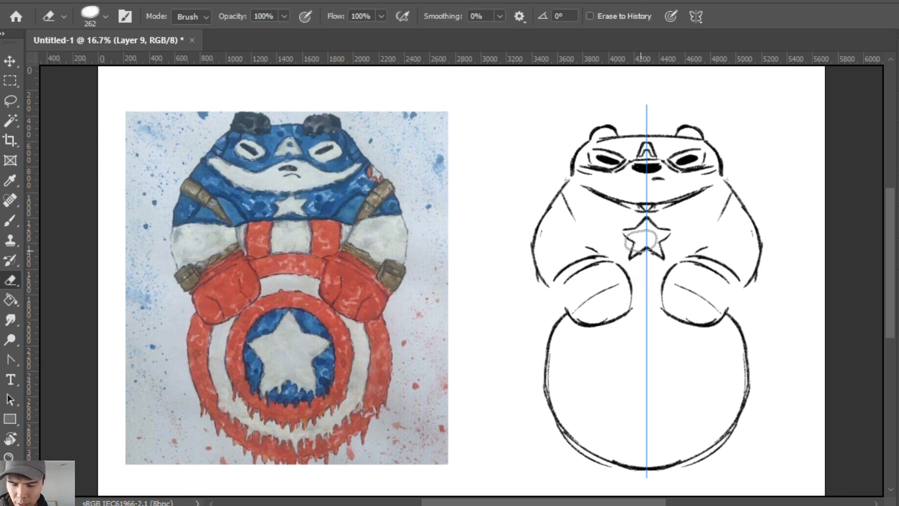
key("b")
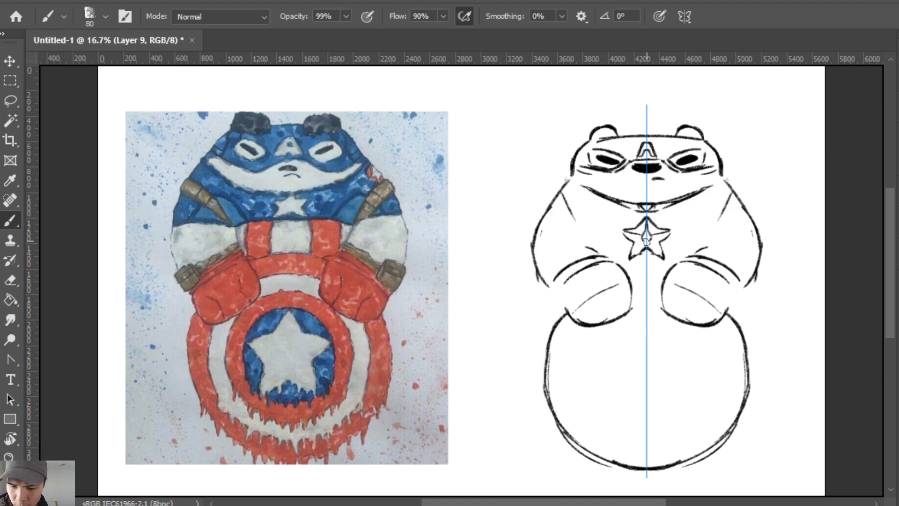
key("e")
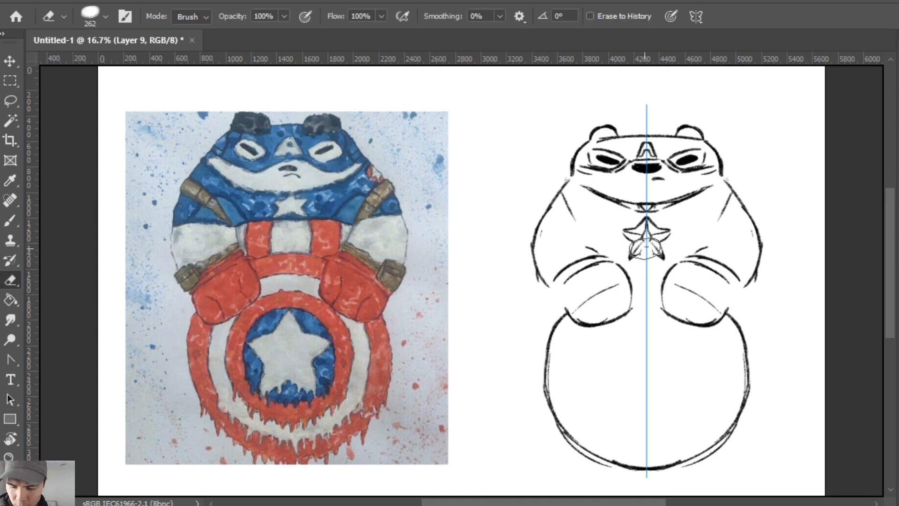
key("b")
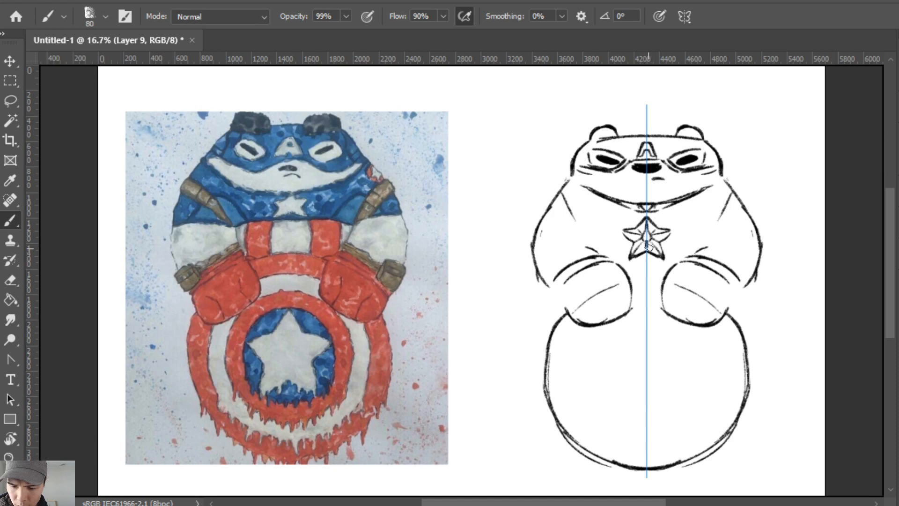
key("ctrl+z")
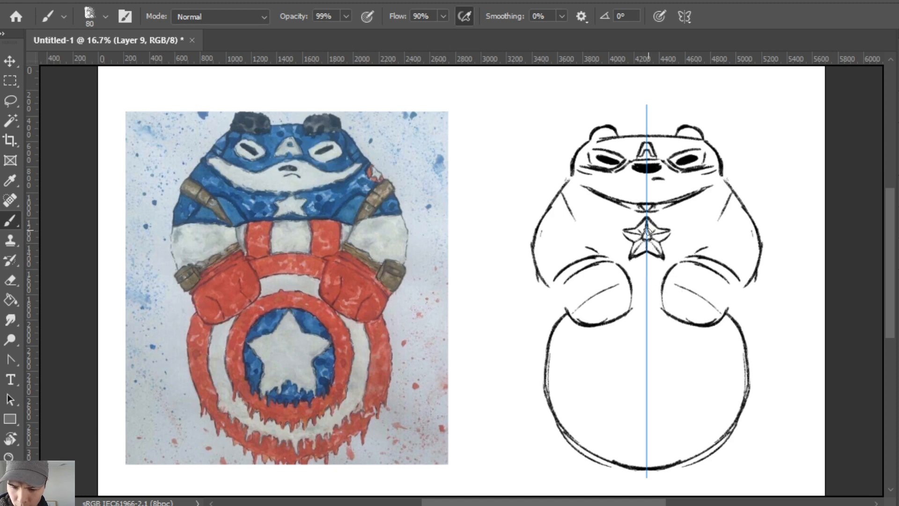
key("e")
key("b")
key("e")
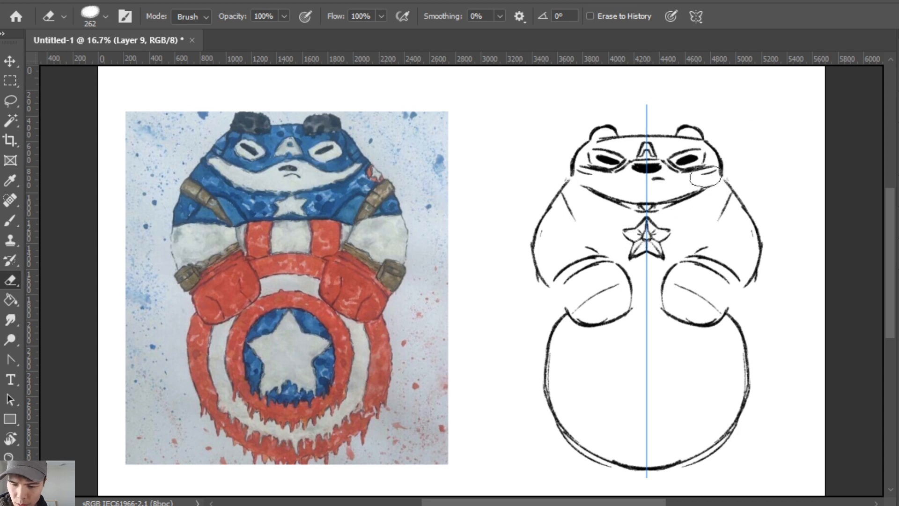
key("b")
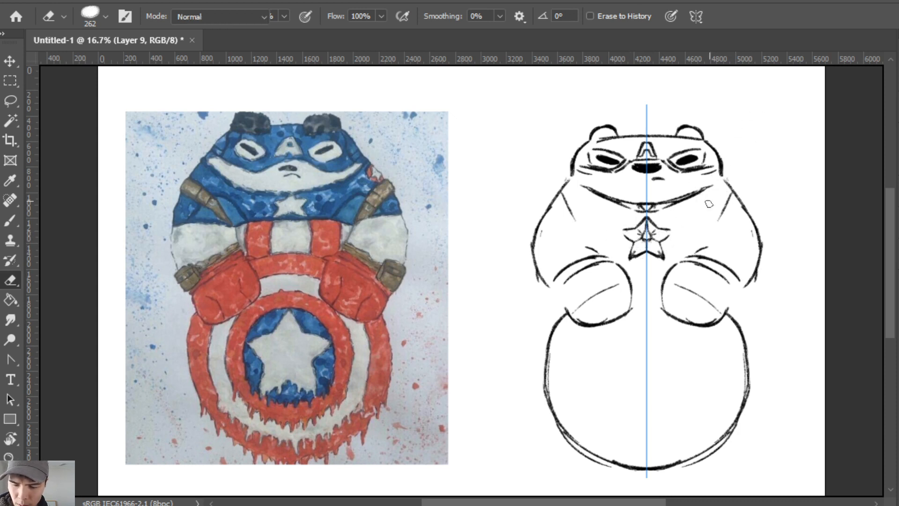
Draw the mirrored inner edges of the shoulder straps from the chin down toward the gloves.
left_click(684, 15)
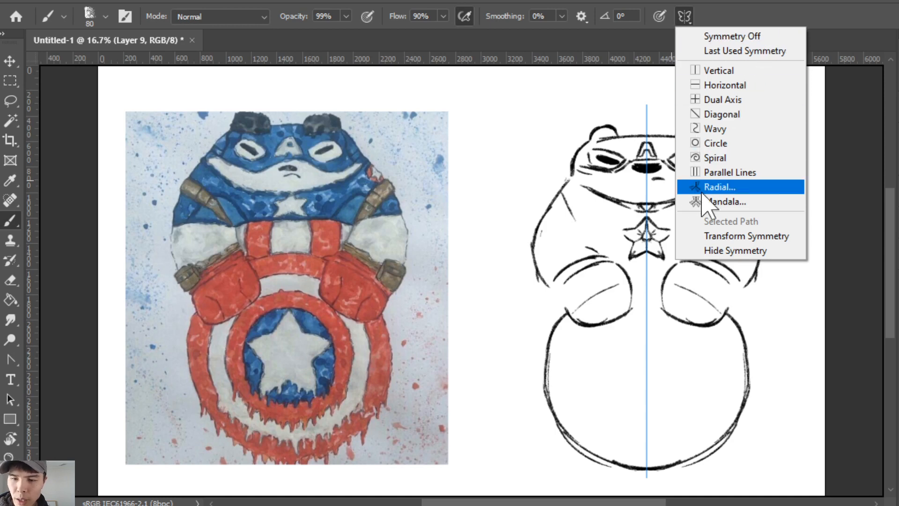
left_click(812, 211)
left_click_drag(717, 184, 694, 228)
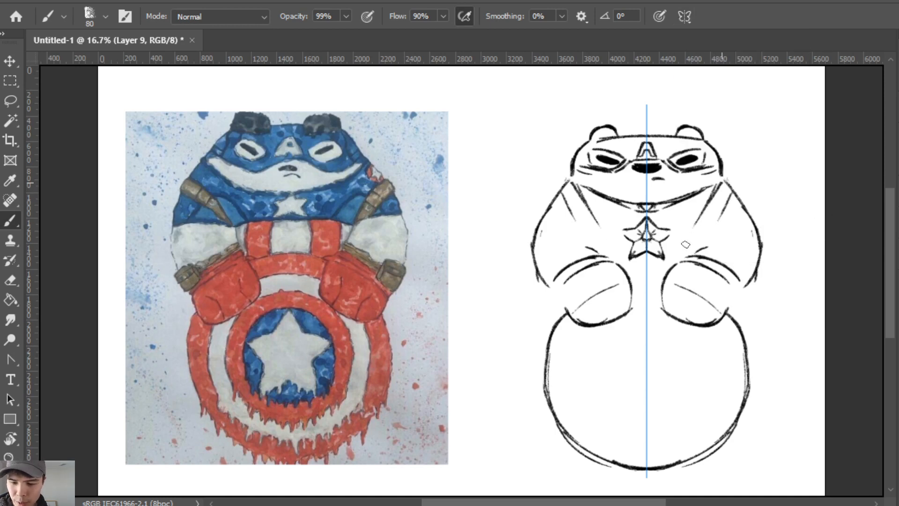
key("ctrl+z")
left_click_drag(719, 185, 686, 258)
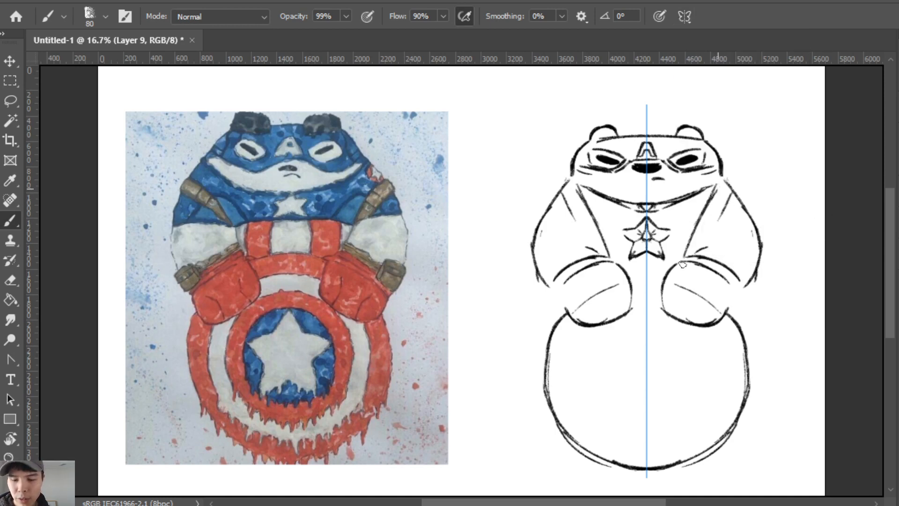
key("ctrl+z")
left_click_drag(720, 182, 696, 253)
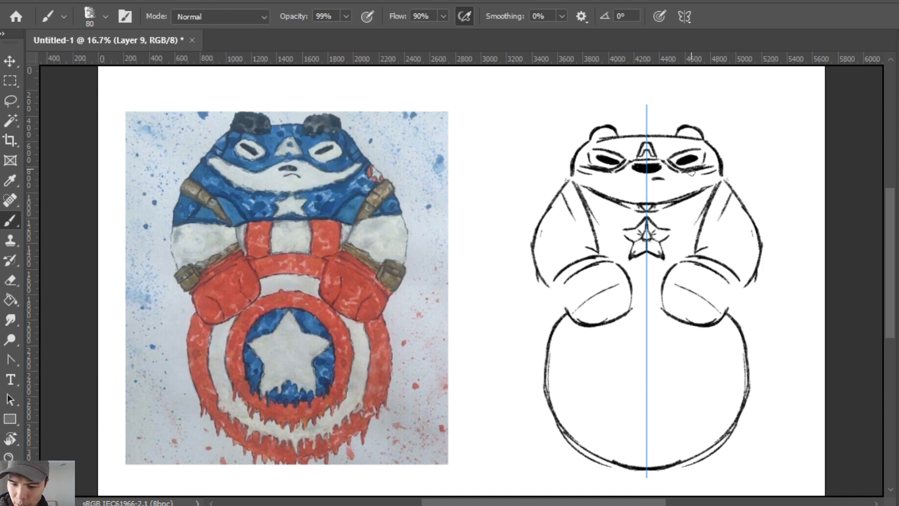
Draw mirrored cross bands and pointed lower ends on both shoulder straps.
mouse_move(701, 218)
left_mouse_down()
mouse_move(717, 224)
mouse_move(707, 237)
mouse_move(723, 223)
mouse_move(728, 231)
left_mouse_up()
key("ctrl+z")
key("e")
left_click(694, 213)
key("b")
key("ctrl+z")
left_click_drag(688, 257, 731, 232)
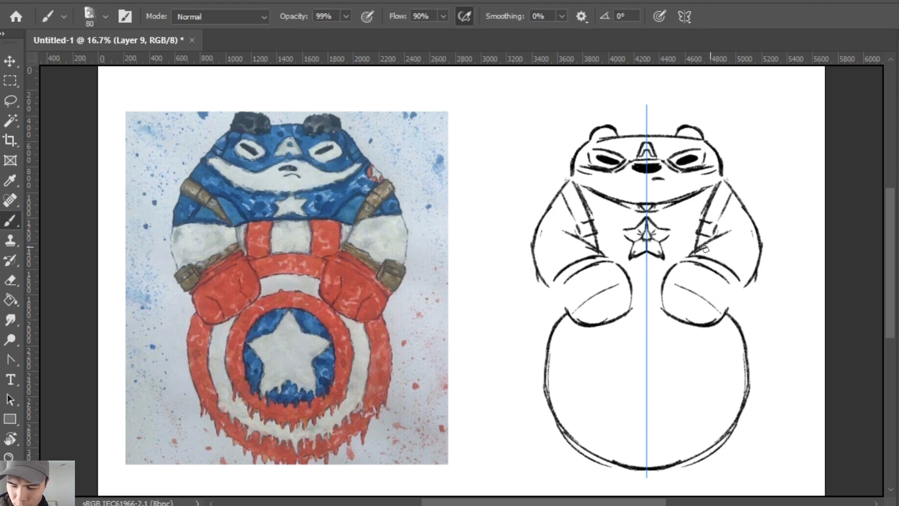
key("ctrl+z")
Redraw the upper glove edges as mirrored arcs from the straps to the wrists and darken the arms' lower ends.
mouse_move(692, 257)
left_mouse_down()
mouse_move(718, 233)
mouse_move(733, 239)
mouse_move(696, 258)
mouse_move(736, 272)
mouse_move(701, 251)
mouse_move(742, 280)
left_mouse_up()
key("e")
key("b")
key("e")
key("b")
key("ctrl+z")
left_click_drag(704, 247, 745, 284)
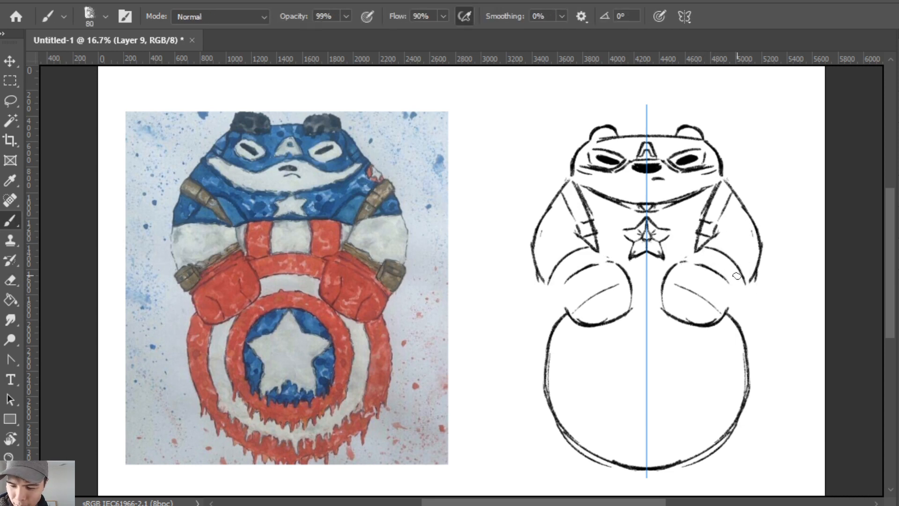
key("ctrl+z")
mouse_move(704, 247)
left_mouse_down()
mouse_move(750, 283)
mouse_move(740, 291)
left_mouse_up()
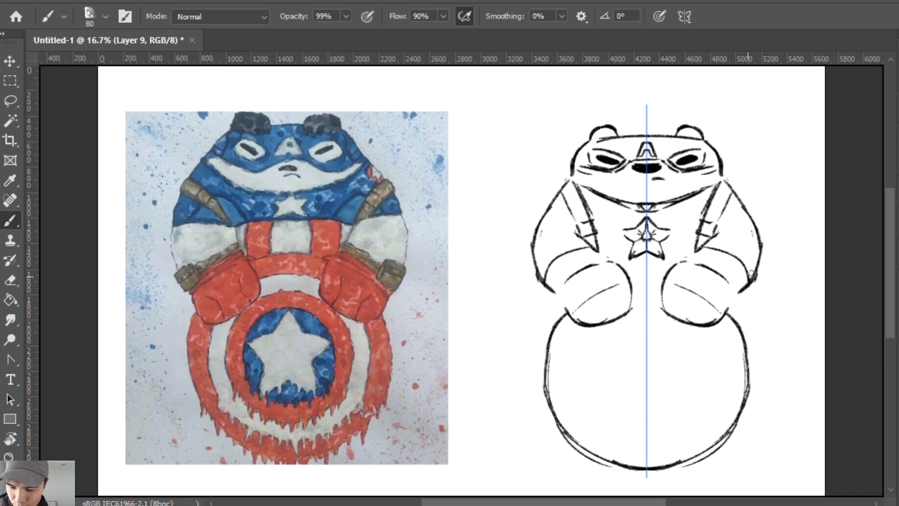
left_click_drag(761, 255, 740, 291)
Redraw the mirrored fists with narrower rounded outlines and connect their outer edges to the wrists.
mouse_move(687, 260)
left_mouse_down()
mouse_move(706, 245)
mouse_move(669, 275)
mouse_move(680, 320)
mouse_move(670, 302)
mouse_move(685, 318)
mouse_move(726, 313)
mouse_move(714, 325)
mouse_move(729, 322)
left_mouse_up()
key("e")
key("b")
key("e")
key("b")
left_click_drag(744, 290, 678, 392)
Select the shield outline with the Lasso, move it up against the fists and clear the selection.
key("l")
mouse_move(571, 333)
left_mouse_down()
mouse_move(526, 361)
mouse_move(779, 375)
mouse_move(745, 335)
left_mouse_up()
key("v")
key("ctrl+d")
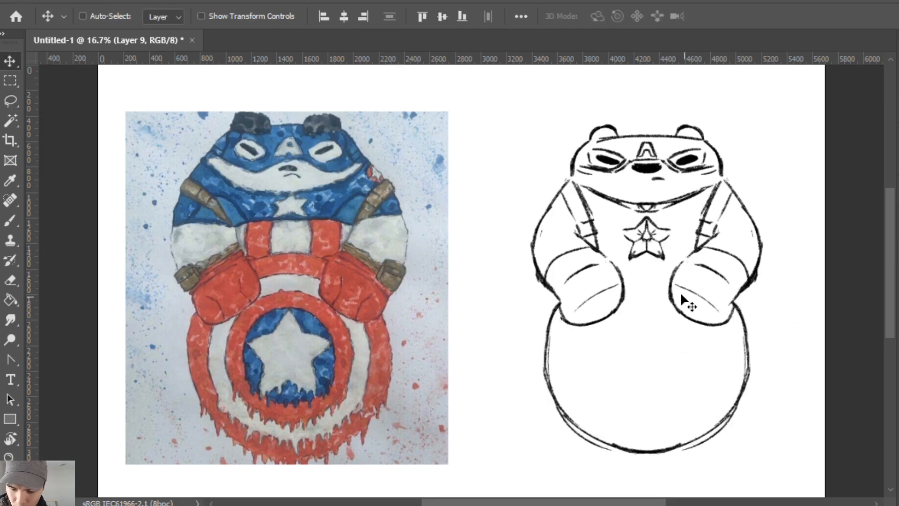
Draw the shield's upper edge as a shallow mirrored arc between the two fists.
key("b")
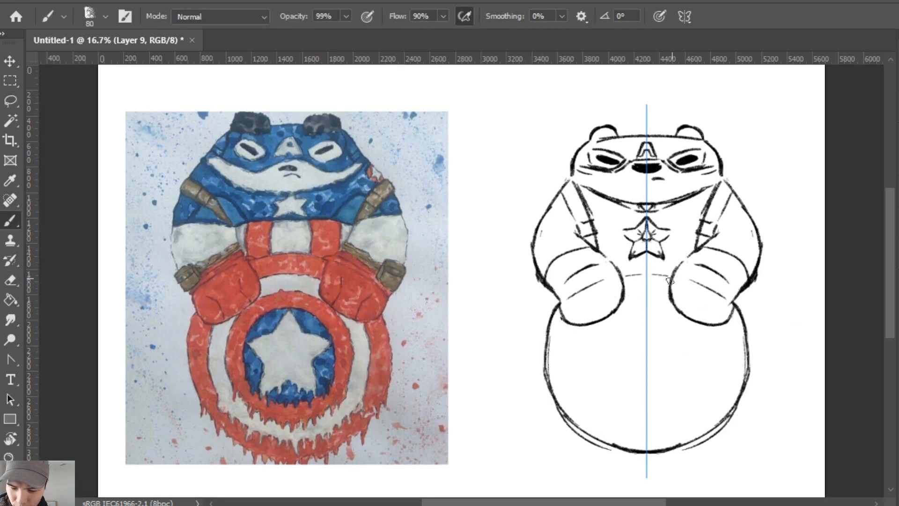
key("ctrl+z")
left_click(684, 17)
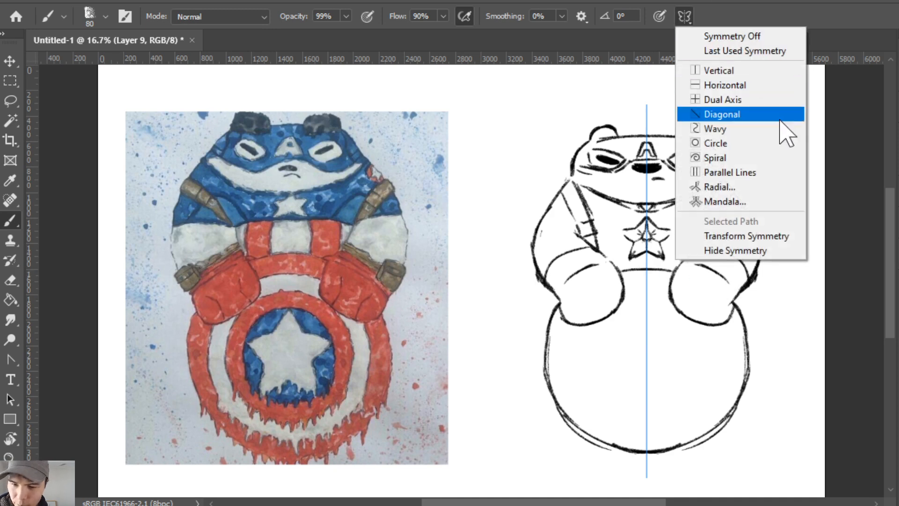
left_click(756, 145)
mouse_move(550, 265)
left_mouse_down()
mouse_move(727, 339)
mouse_move(713, 342)
left_mouse_up()
left_click_drag(777, 229, 743, 259)
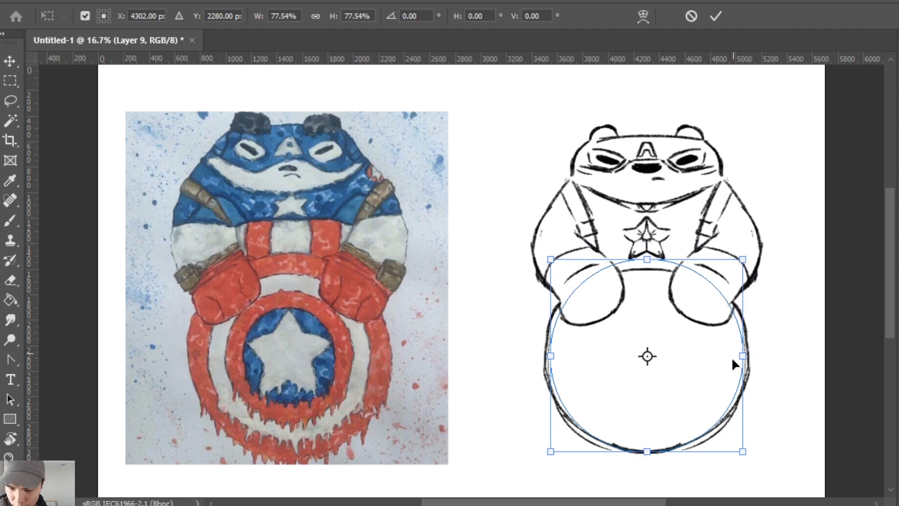
key("Return")
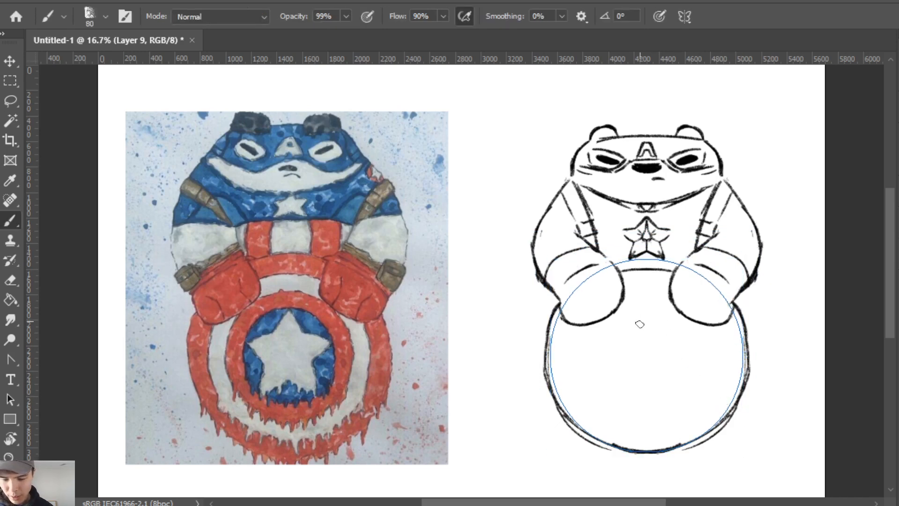
left_click_drag(641, 322, 614, 375)
key("ctrl+z")
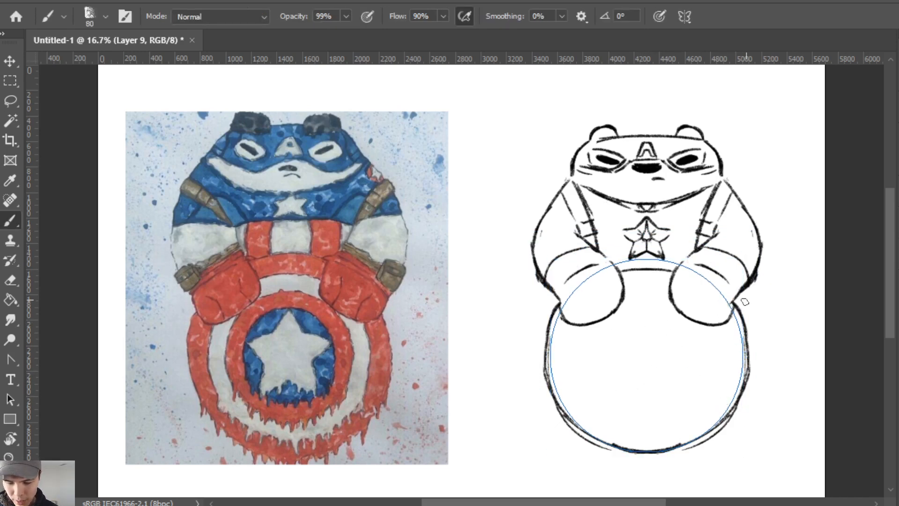
key("ctrl+z")
Add a circle symmetry path scaled to 29.54% at the shield's centre and undo the test stroke.
left_click(684, 16)
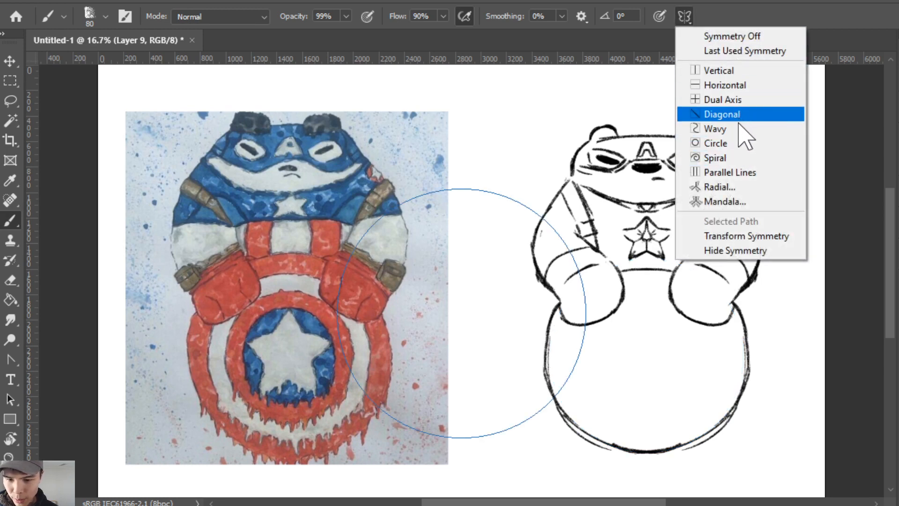
left_click(743, 143)
left_click_drag(587, 332, 749, 365)
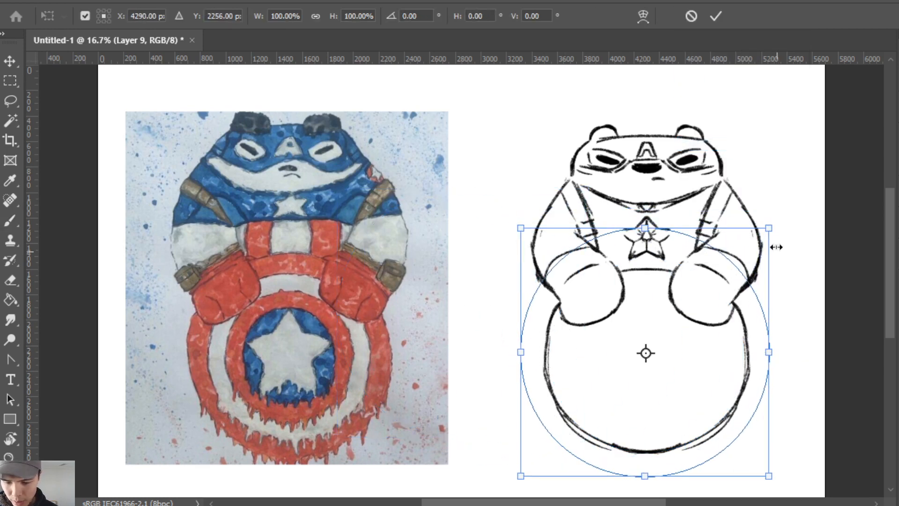
left_click_drag(776, 246, 687, 338)
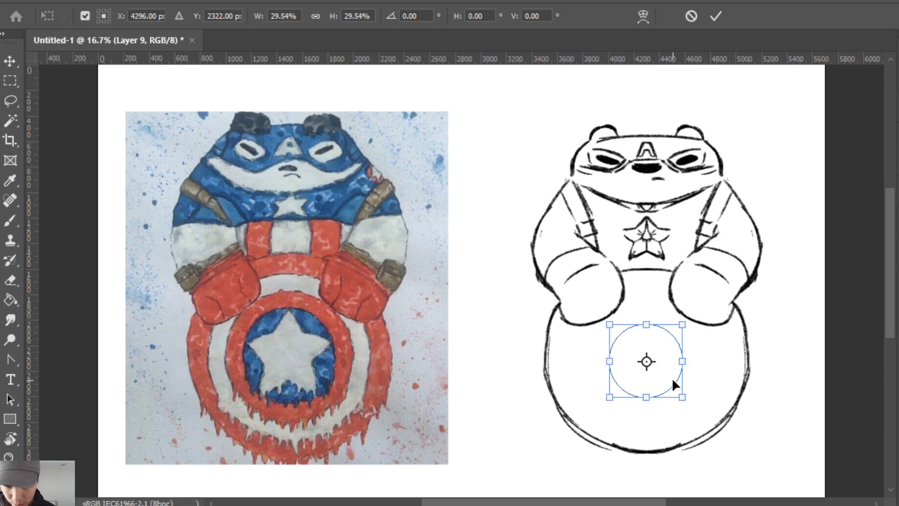
key("Return")
left_click_drag(592, 342, 602, 397)
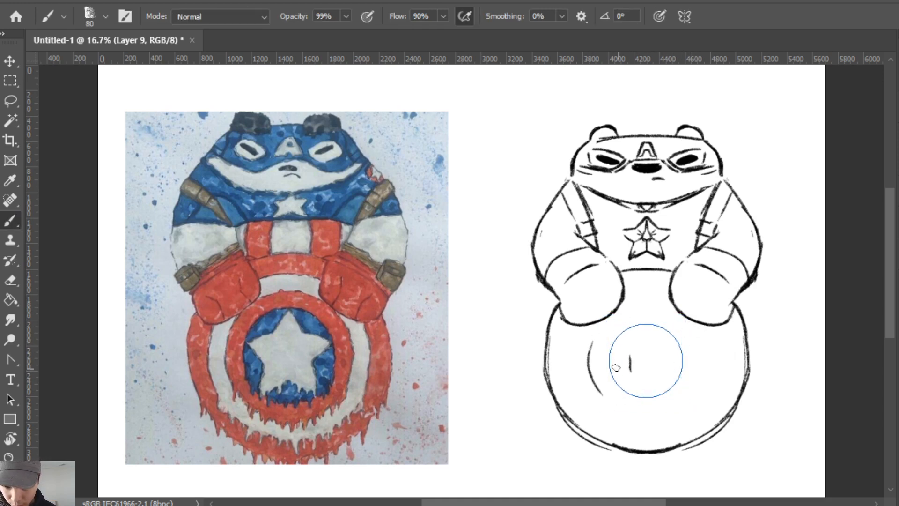
key("ctrl+z")
Draw the shield's inner ring and a small central circle around the circular symmetry path, cleaning up their line ends.
mouse_move(638, 342)
left_mouse_down()
mouse_move(624, 356)
mouse_move(627, 372)
mouse_move(648, 379)
left_mouse_up()
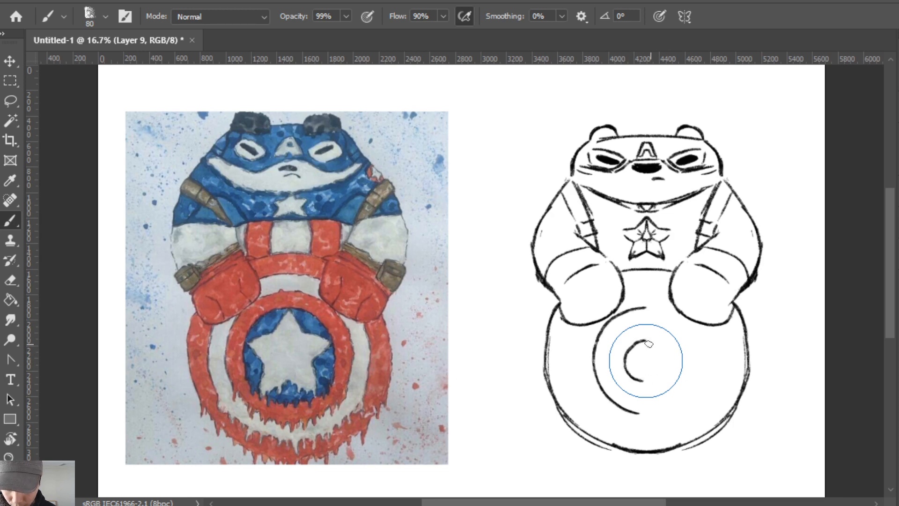
mouse_move(660, 347)
left_mouse_down()
mouse_move(662, 382)
mouse_move(669, 368)
mouse_move(639, 380)
left_mouse_up()
key("e")
key("b")
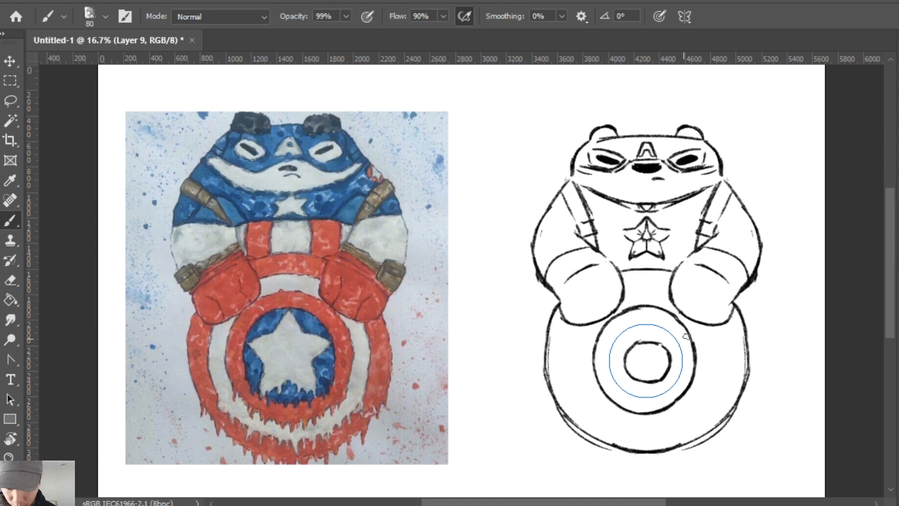
mouse_move(688, 327)
left_mouse_down()
mouse_move(697, 372)
mouse_move(696, 360)
mouse_move(677, 398)
mouse_move(699, 373)
mouse_move(663, 410)
mouse_move(663, 352)
mouse_move(649, 379)
mouse_move(665, 360)
mouse_move(650, 383)
left_mouse_up()
key("e")
key("b")
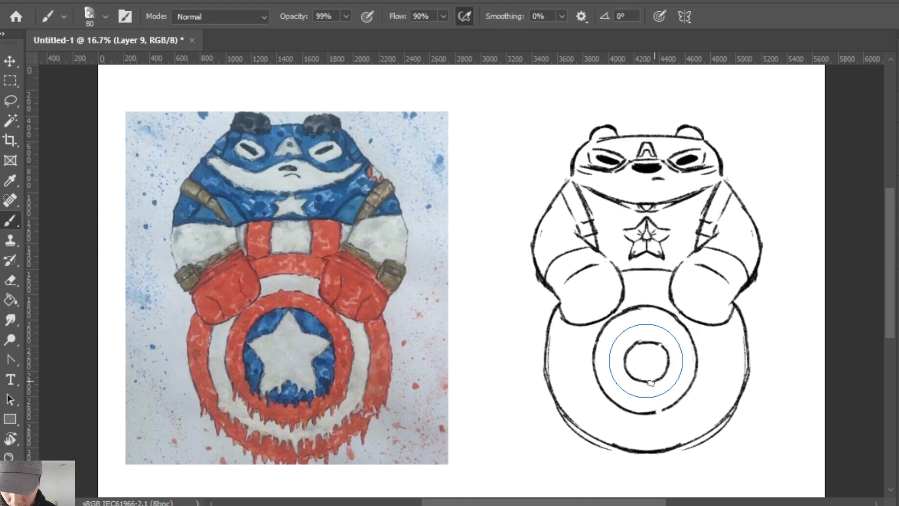
Switch paint symmetry to a vertical axis running through the panda's and shield's centre.
left_click(685, 16)
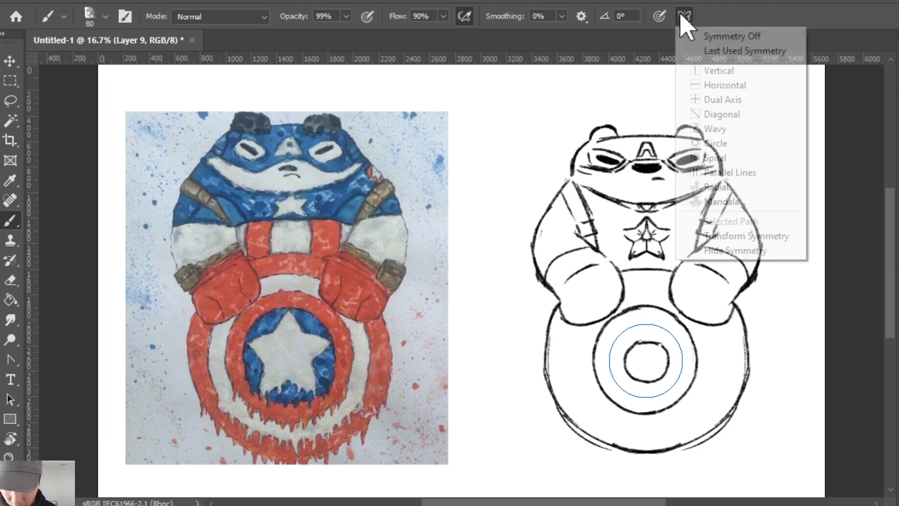
left_click(759, 90)
mouse_move(458, 295)
left_mouse_down()
mouse_move(656, 272)
mouse_move(535, 282)
mouse_move(645, 269)
left_mouse_up()
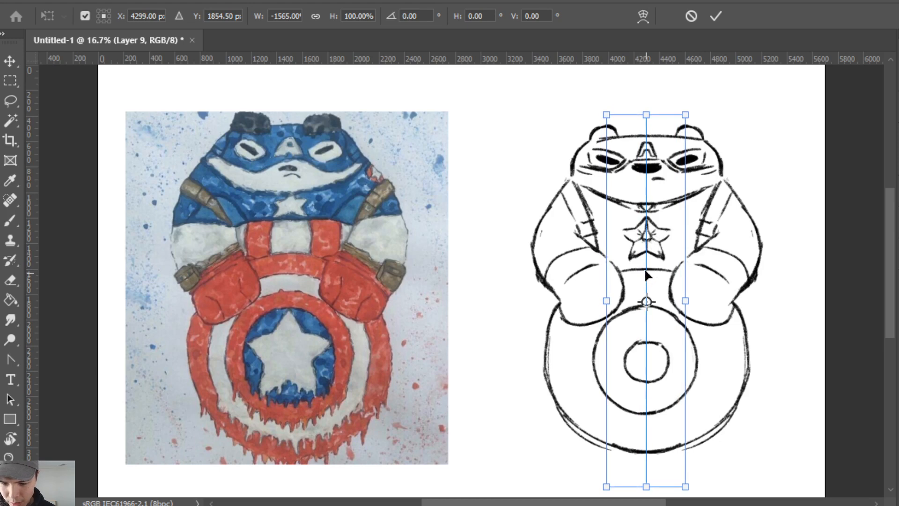
key("Return")
Draw the mirrored middle ring between the shield's inner ring and its outer outline.
left_click_drag(640, 344, 640, 367)
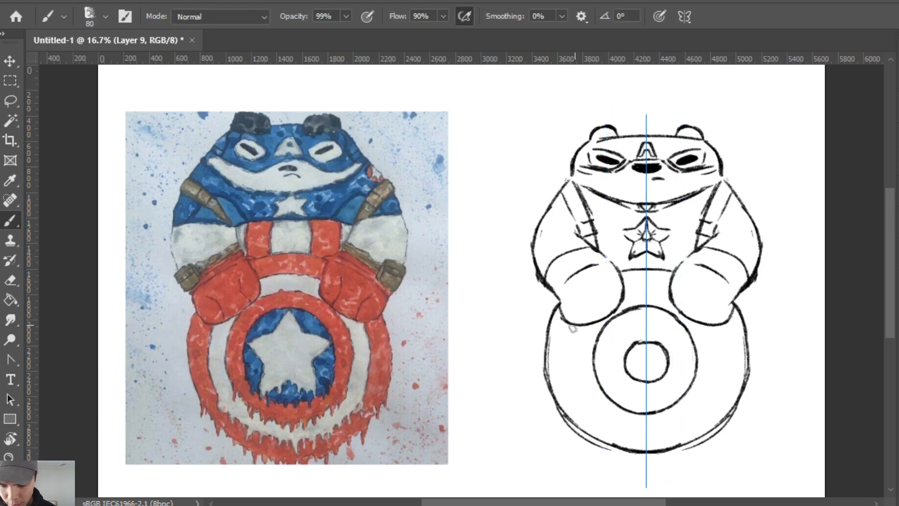
mouse_move(572, 328)
left_mouse_down()
mouse_move(586, 401)
mouse_move(656, 432)
left_mouse_up()
key("e")
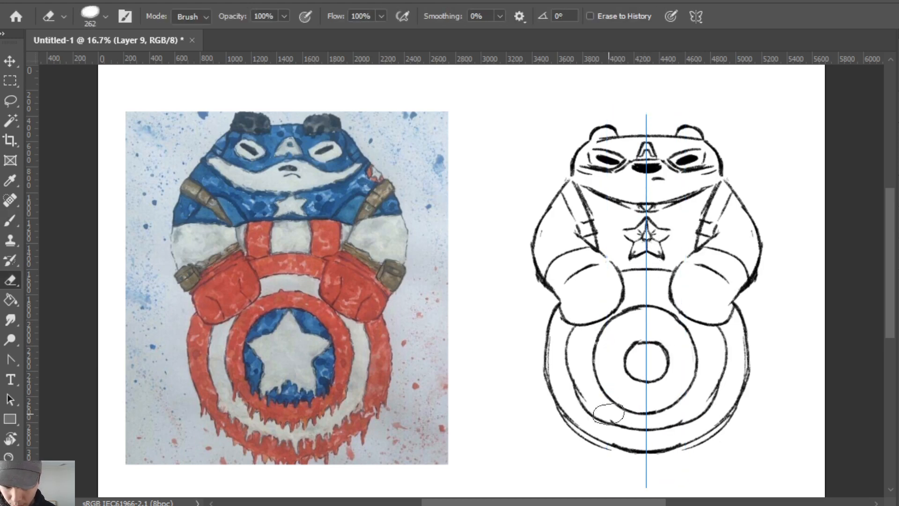
key("b")
mouse_move(608, 412)
left_mouse_down()
mouse_move(655, 434)
mouse_move(701, 418)
mouse_move(647, 437)
left_mouse_up()
key("e")
key("b")
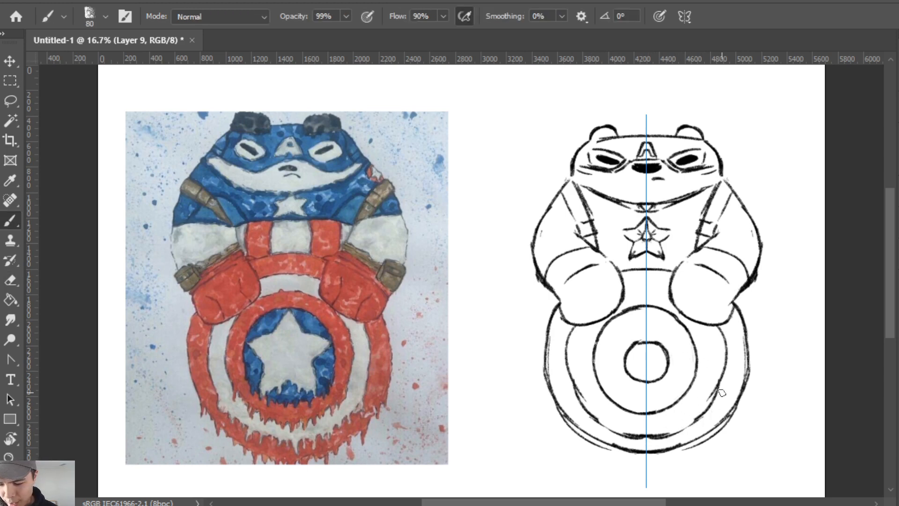
Redraw the shield's outer outline as a wider, lower mirrored curve, erasing the old outline and smoothing the middle ring.
mouse_move(722, 378)
left_mouse_down()
mouse_move(686, 423)
mouse_move(724, 356)
mouse_move(712, 402)
mouse_move(687, 428)
mouse_move(631, 430)
mouse_move(619, 443)
mouse_move(726, 417)
mouse_move(746, 315)
mouse_move(755, 391)
mouse_move(728, 437)
mouse_move(670, 464)
mouse_move(717, 444)
left_mouse_up()
key("e")
key("b")
key("e")
key("b")
key("ctrl+z")
key("e")
key("b")
mouse_move(757, 375)
left_mouse_down()
mouse_move(723, 445)
mouse_move(751, 365)
mouse_move(708, 450)
left_mouse_up()
key("e")
key("b")
left_click_drag(751, 312, 752, 363)
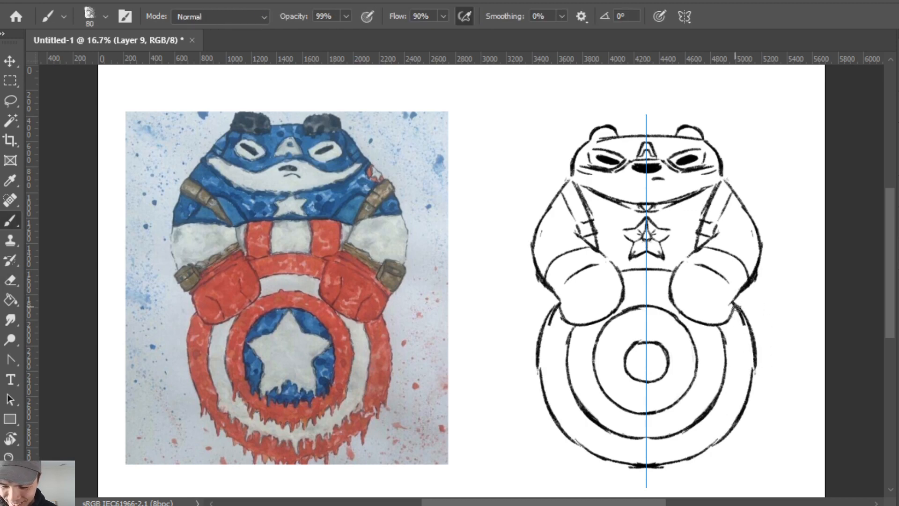
Clean up the shield outline's ends below the gloves and thicken the upper arc between the fists.
key("e")
left_click_drag(554, 312, 538, 372)
key("b")
key("e")
left_click_drag(647, 270, 666, 271)
key("b")
Erase the small central circle and draw a mirrored five-pointed star filling the shield's inner ring.
key("e")
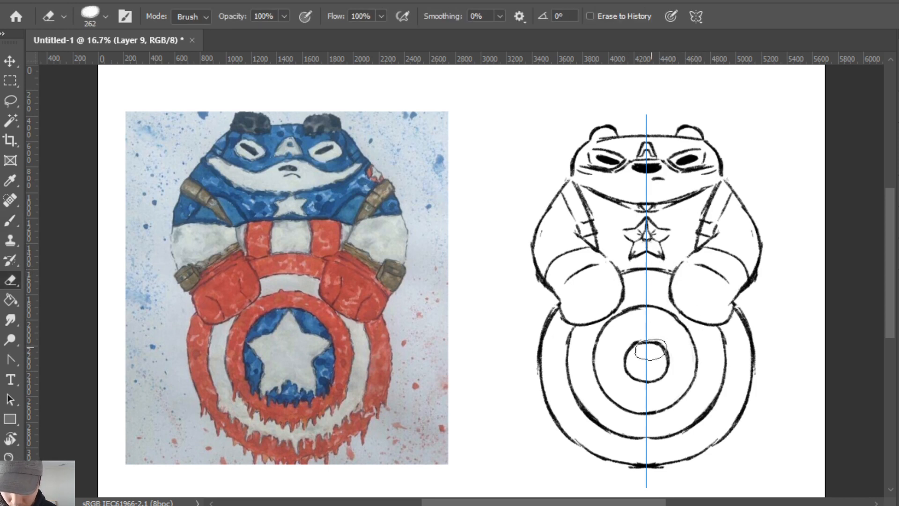
left_click_drag(627, 361, 670, 355)
key("b")
mouse_move(647, 315)
left_mouse_down()
mouse_move(634, 344)
mouse_move(599, 347)
mouse_move(623, 373)
mouse_move(649, 382)
left_mouse_up()
key("ctrl+z")
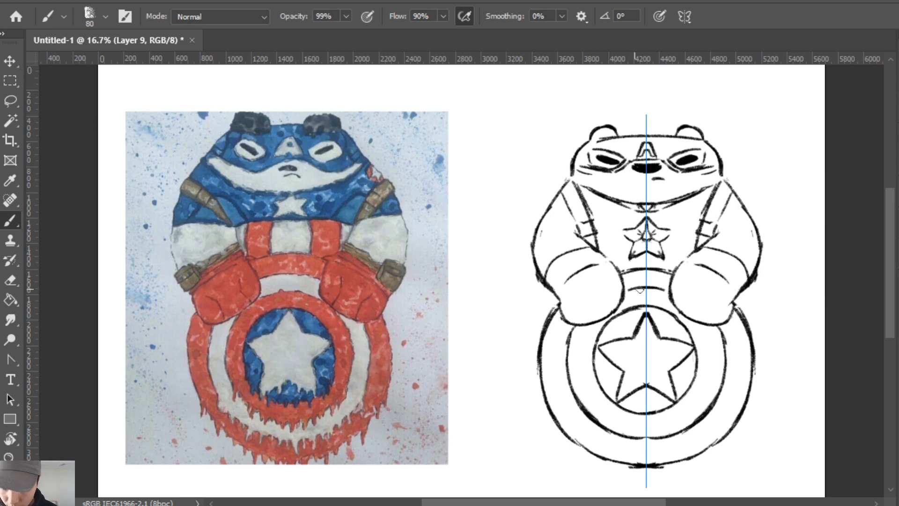
Replace the shield's upper arc between the fists with a shorter arc closer to the inner ring.
key("e")
left_click_drag(654, 267, 638, 257)
key("b")
key("e")
key("b")
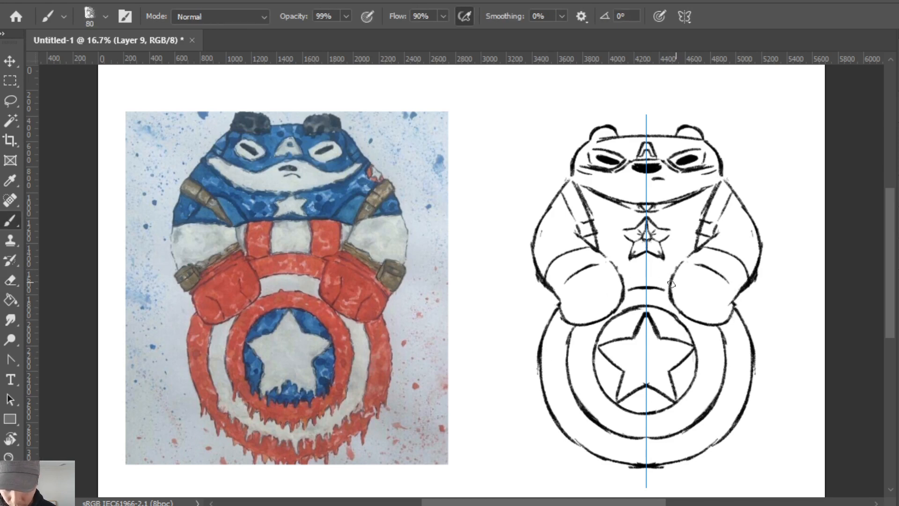
Redraw the middle ring's sides as thicker, more outward-bowed mirrored curves.
left_click_drag(575, 327, 573, 385)
left_click_drag(570, 347, 585, 406)
key("e")
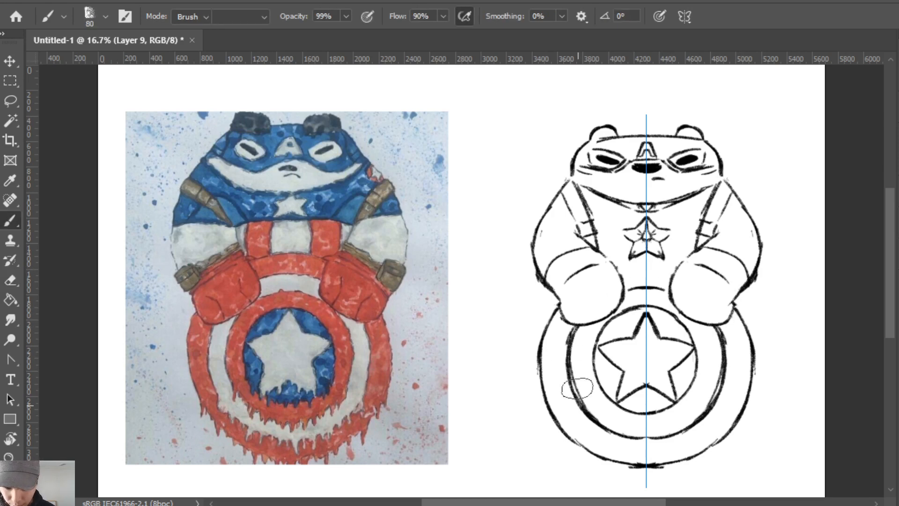
left_click_drag(578, 333, 576, 354)
left_click_drag(578, 389, 580, 401)
key("b")
left_click_drag(572, 344, 584, 402)
left_click_drag(718, 331, 720, 398)
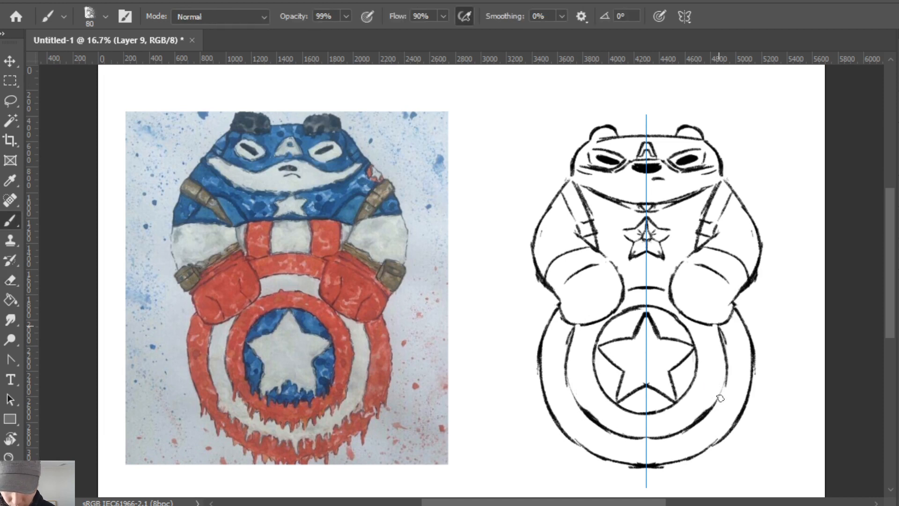
key("ctrl+z")
mouse_move(724, 342)
left_mouse_down()
mouse_move(727, 391)
mouse_move(714, 412)
mouse_move(722, 402)
left_mouse_up()
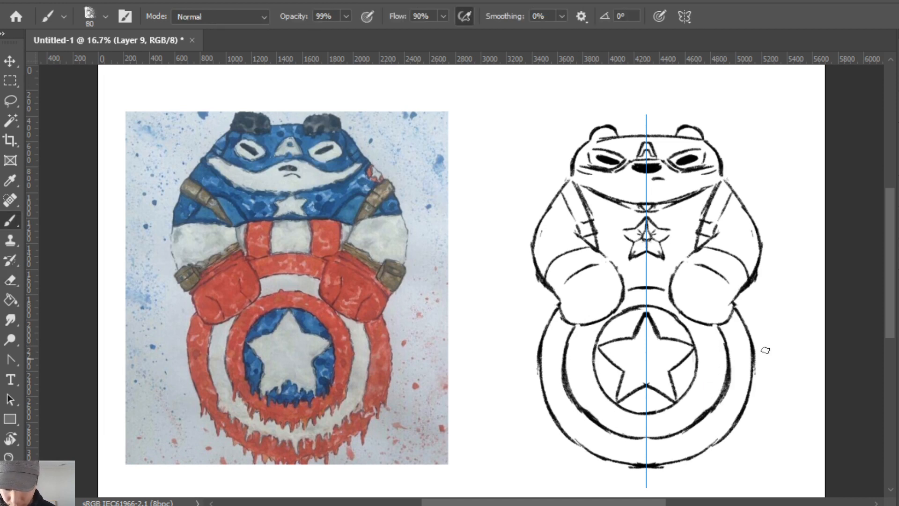
Lasso the whole shield around the gloves, scale it down, move it up behind the fists and clear the selection.
key("l")
mouse_move(696, 487)
left_mouse_down()
mouse_move(787, 364)
mouse_move(743, 320)
mouse_move(711, 330)
mouse_move(679, 317)
mouse_move(665, 290)
mouse_move(632, 280)
mouse_move(627, 298)
mouse_move(599, 324)
mouse_move(566, 329)
mouse_move(550, 312)
mouse_move(516, 401)
mouse_move(622, 496)
left_mouse_up()
mouse_move(754, 321)
left_mouse_down("shift")
mouse_move(741, 303)
mouse_move(734, 323)
left_mouse_up("shift")
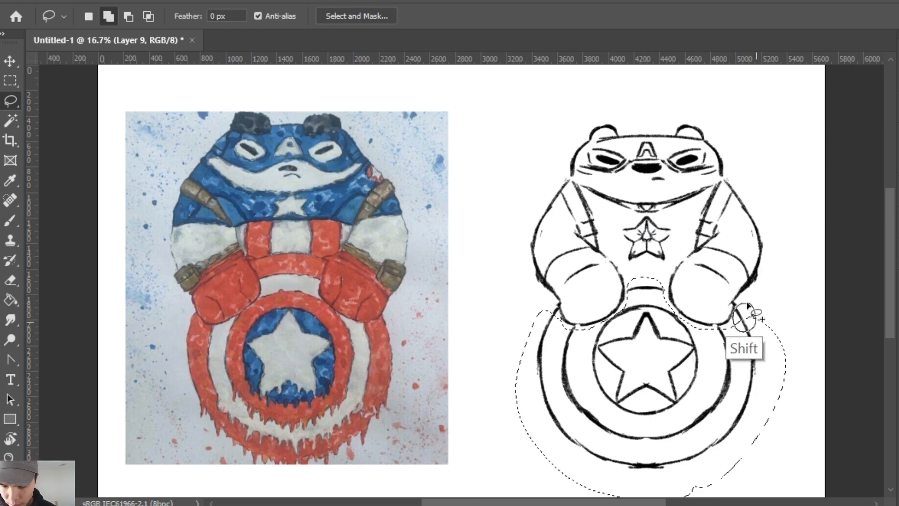
left_click_drag(557, 306, 553, 327, "shift")
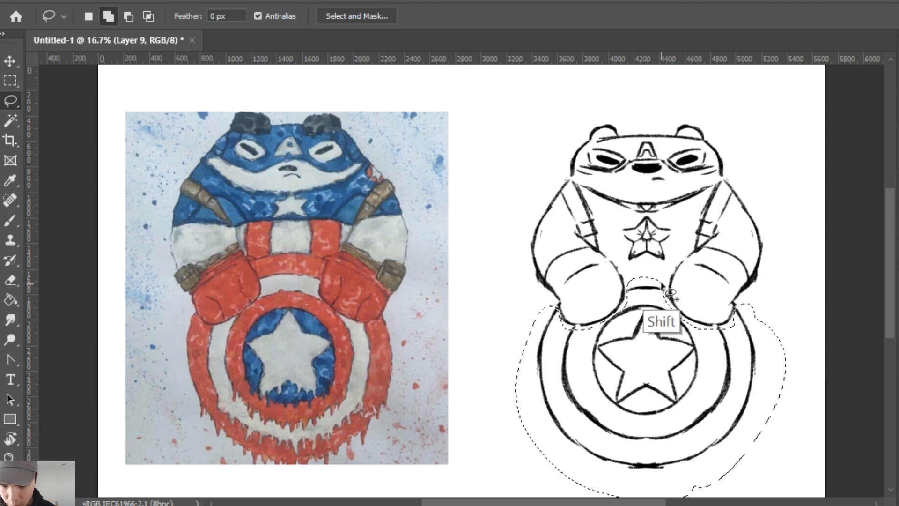
key("ctrl+t")
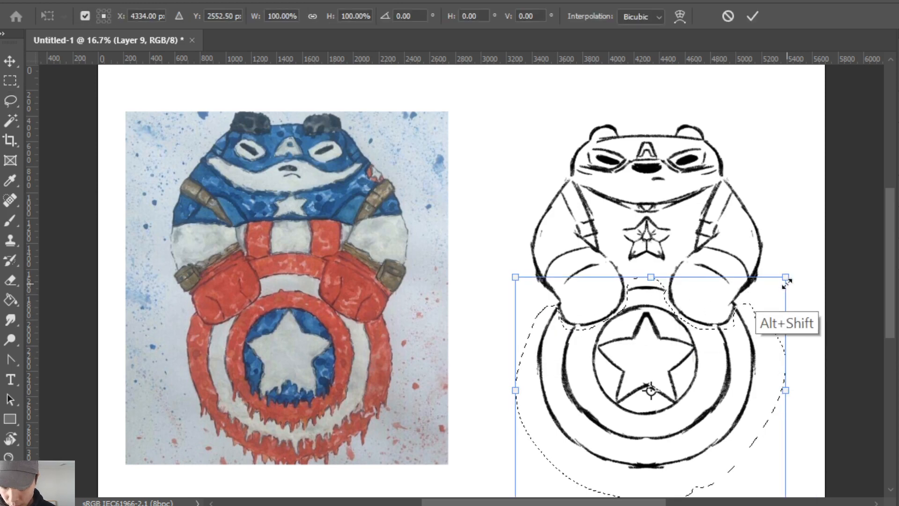
left_click_drag(786, 277, 765, 293, "alt+shift")
mouse_move(722, 357)
left_mouse_down("shift")
mouse_move(723, 335)
mouse_move(735, 330)
mouse_move(738, 338)
left_mouse_up("shift")
key("Return")
key("ctrl+t")
key("Return")
key("ctrl+d")
Erase the shield lines overlapping the gloves and restore the fists' inner edges.
key("e")
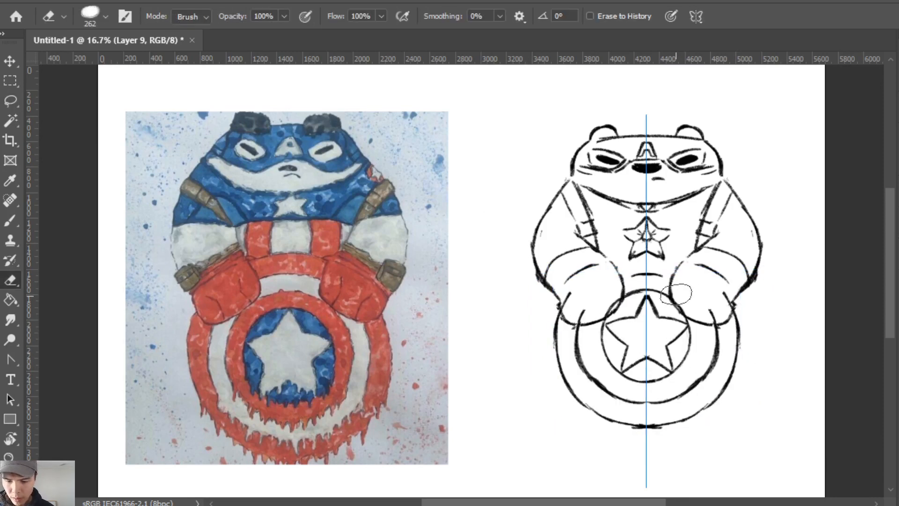
key("b")
left_click_drag(671, 287, 688, 315)
key("e")
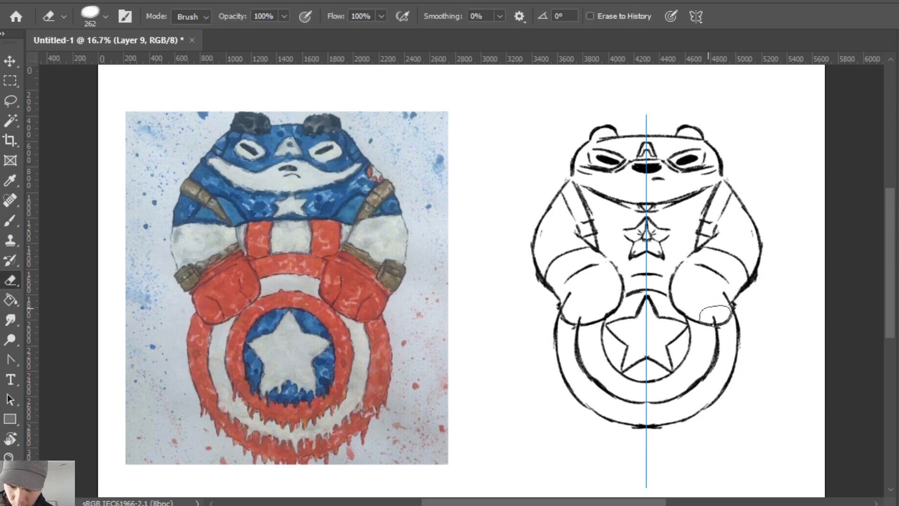
mouse_move(728, 294)
left_mouse_down()
mouse_move(719, 311)
mouse_move(735, 303)
left_mouse_up()
key("b")
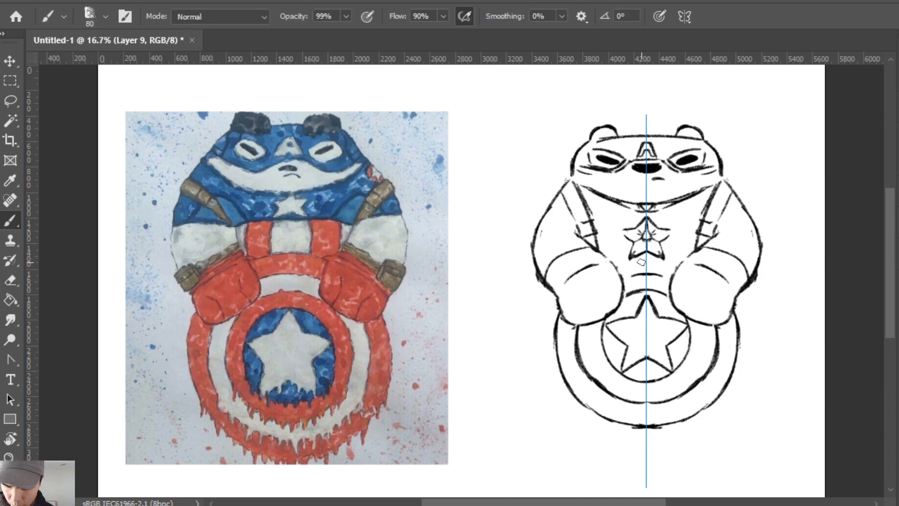
Replace the chest star with a smaller five-pointed star and draw the shield's thick top arc between the gloves.
key("e")
mouse_move(626, 261)
left_mouse_down()
mouse_move(678, 267)
mouse_move(626, 279)
mouse_move(667, 263)
mouse_move(646, 238)
mouse_move(643, 250)
mouse_move(645, 219)
left_mouse_up()
key("b")
key("e")
key("b")
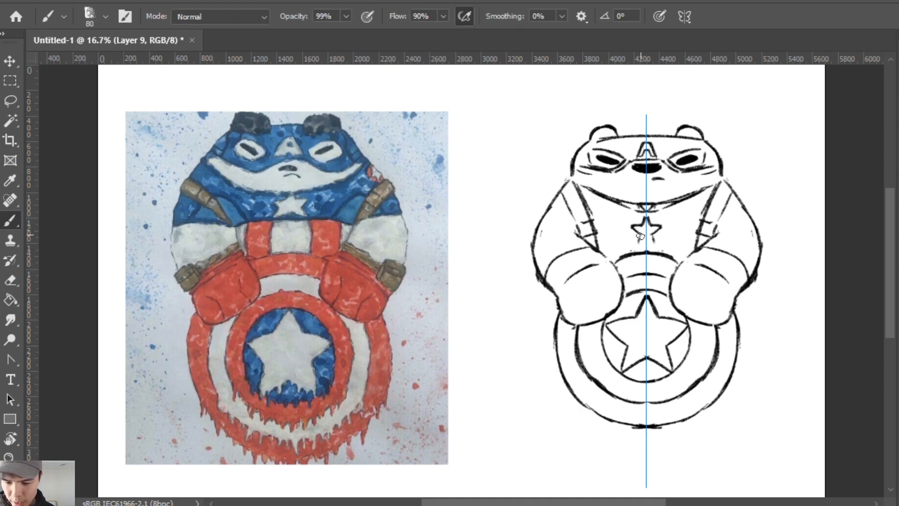
key("ctrl+z")
key("ctrl+z")
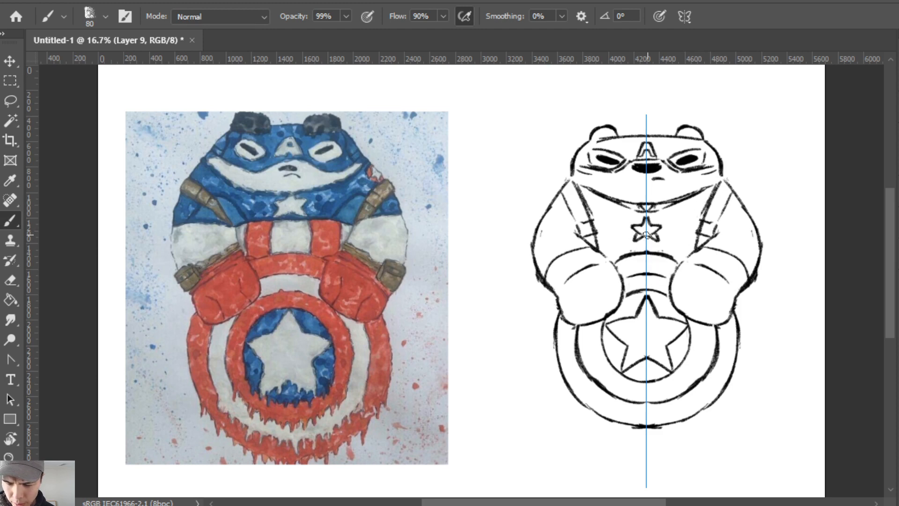
Redraw the chest star even smaller and add a curved mirrored line across the torso just above the shield.
key("e")
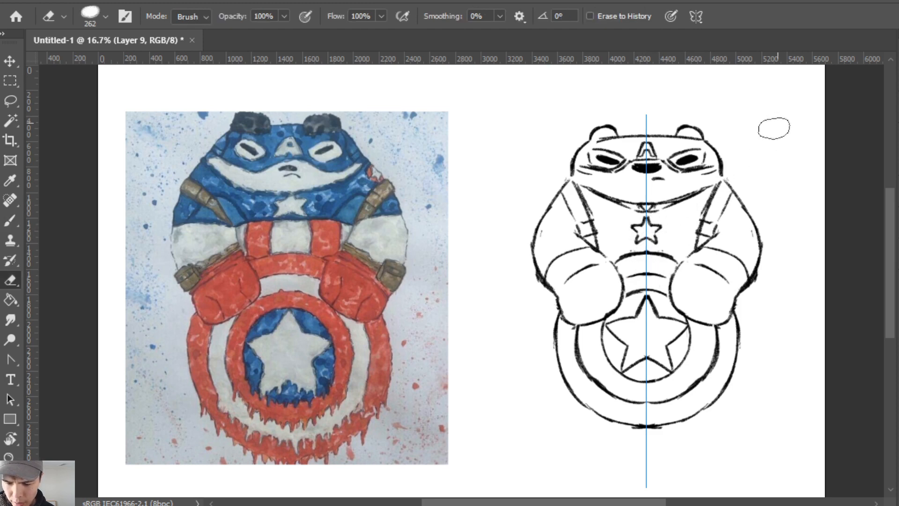
key("b")
mouse_move(616, 254)
left_mouse_down()
mouse_move(677, 248)
mouse_move(649, 223)
left_mouse_up()
key("ctrl+z")
key("e")
key("b")
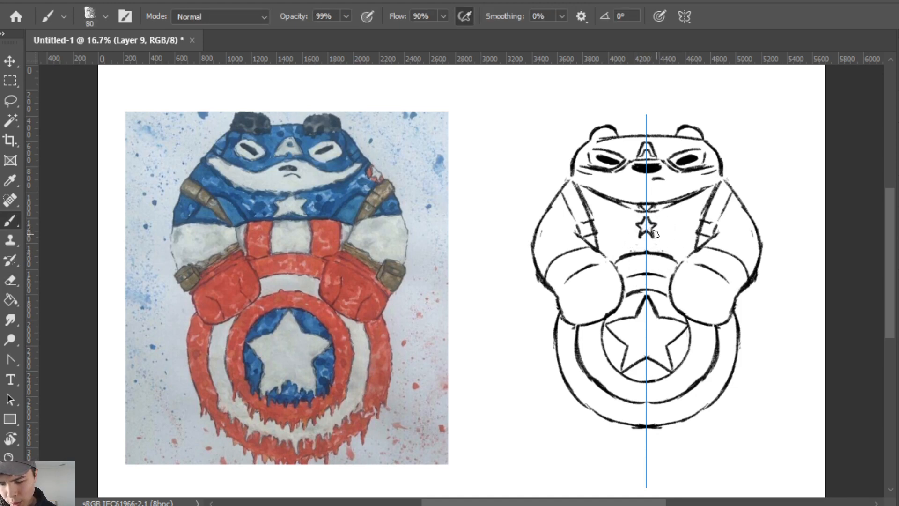
left_click_drag(608, 252, 675, 249)
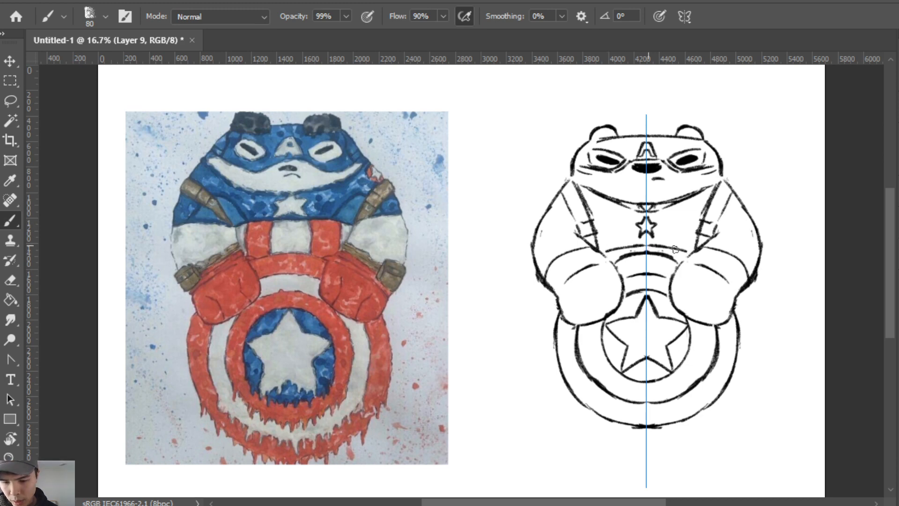
Redraw the line below the chest star with two short vertical stripe lines, and add mirrored buckle lines on the shoulder straps.
key("ctrl+z")
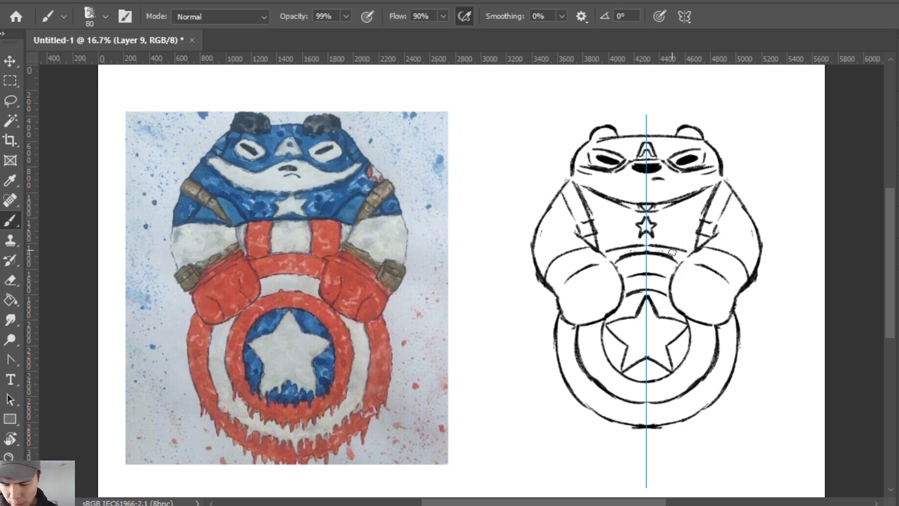
key("ctrl+z")
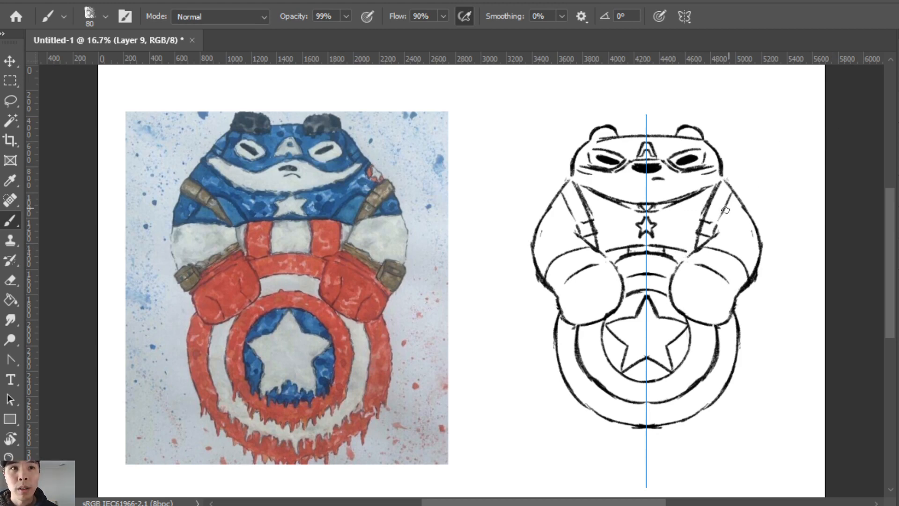
left_click_drag(702, 224, 712, 228)
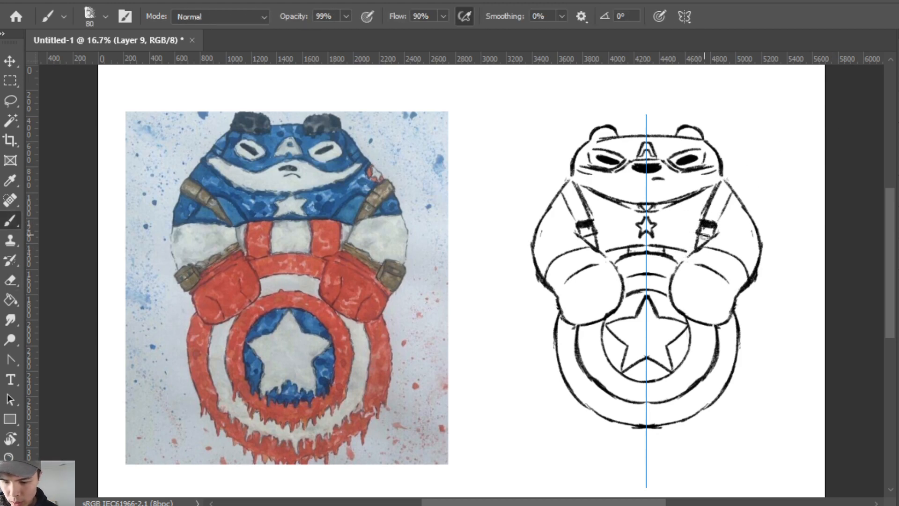
key("ctrl+z")
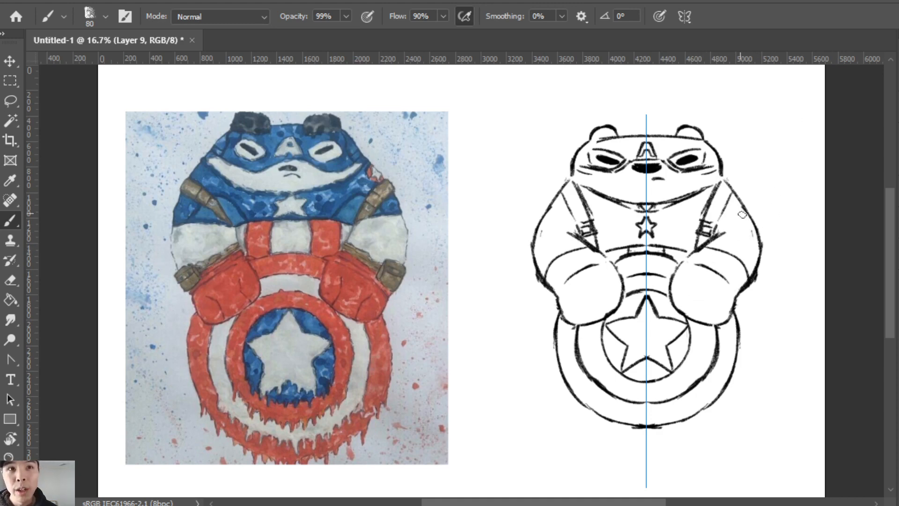
Draw mirrored sleeve lines across the upper arms, turn symmetry off and keep a redrawn round badge only on the drawing's right arm.
mouse_move(723, 226)
left_mouse_down()
mouse_move(755, 221)
mouse_move(747, 222)
left_mouse_up()
key("ctrl+z")
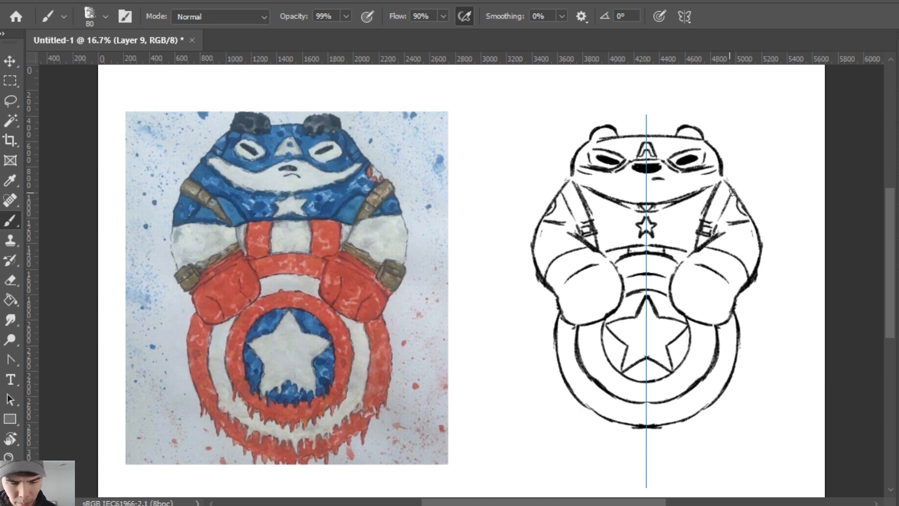
left_click(685, 16)
left_click(737, 31)
key("e")
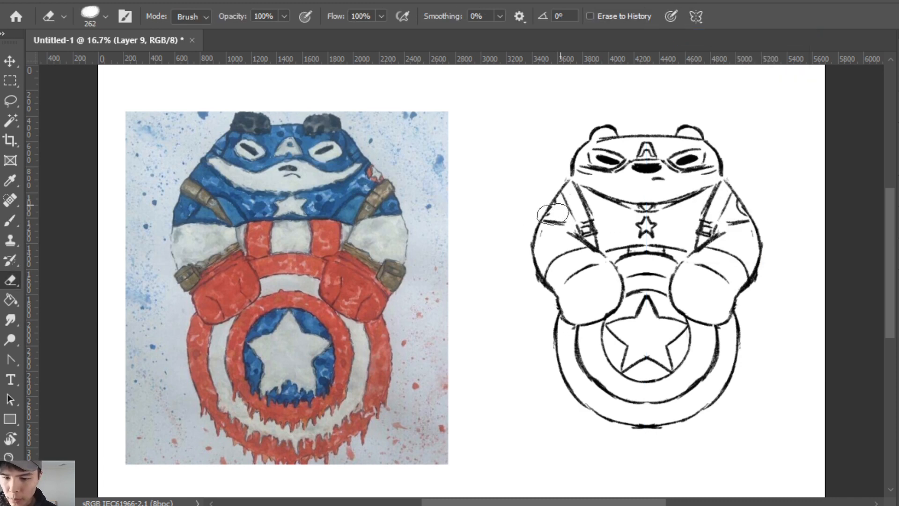
mouse_move(552, 214)
left_mouse_down()
mouse_move(560, 204)
mouse_move(545, 218)
left_mouse_up()
key("b")
key("e")
left_click_drag(737, 203, 745, 217)
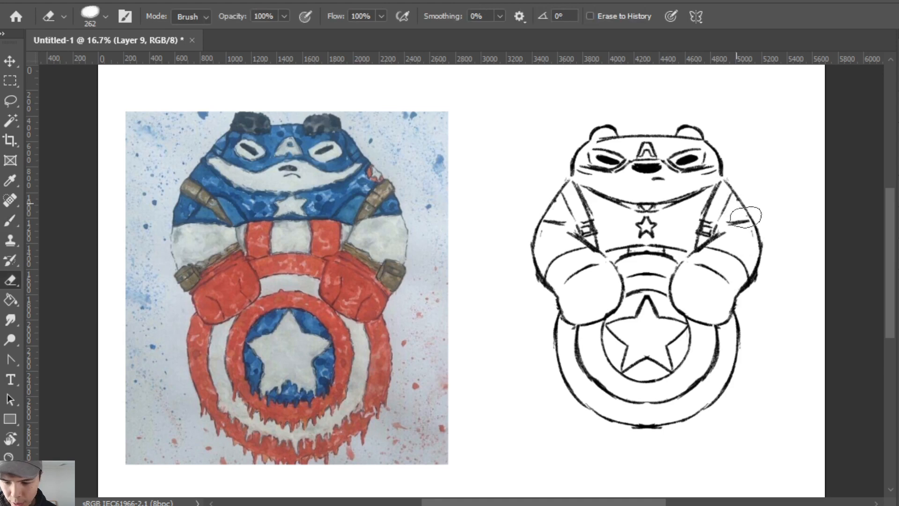
key("b")
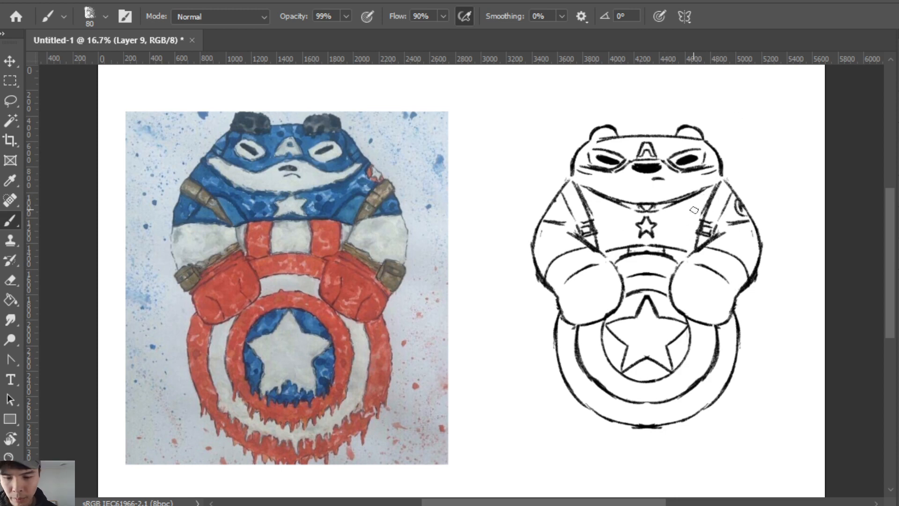
Reapply the last used symmetry and draw mirrored contour lines on the chest just inside the straps.
left_click(684, 16)
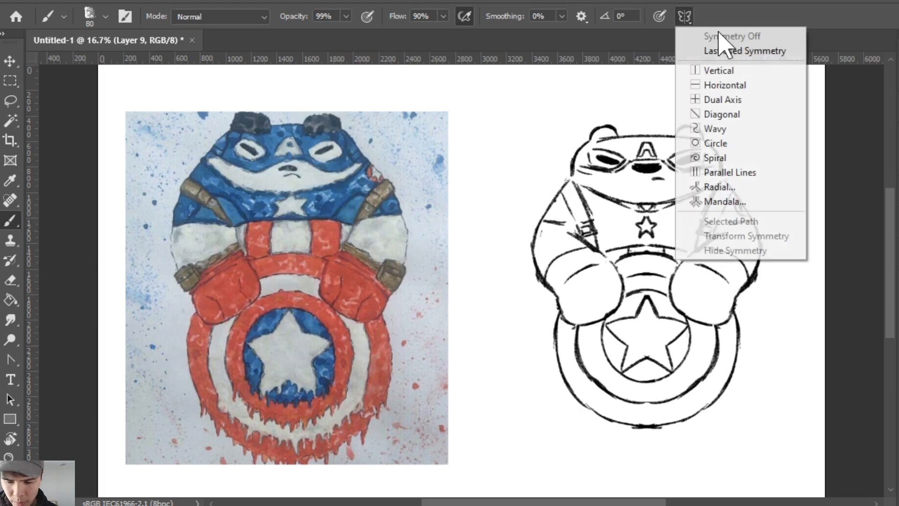
left_click(761, 51)
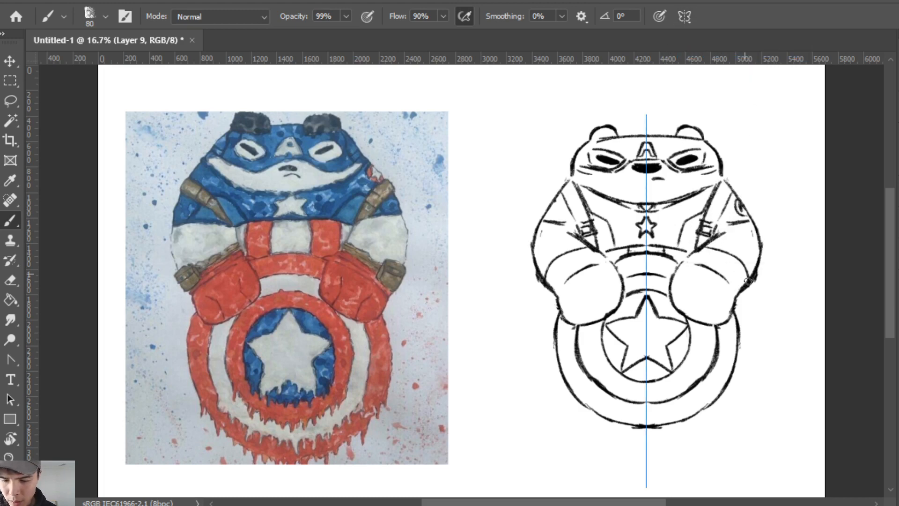
Turn symmetry off and scatter small paint-splatter dots around the panda's head and arms.
left_click(685, 17)
left_click(737, 34)
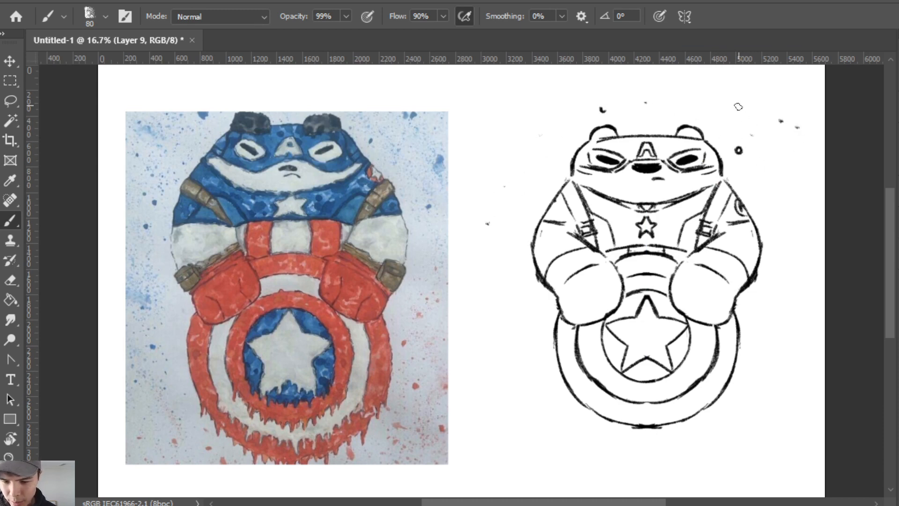
key("e")
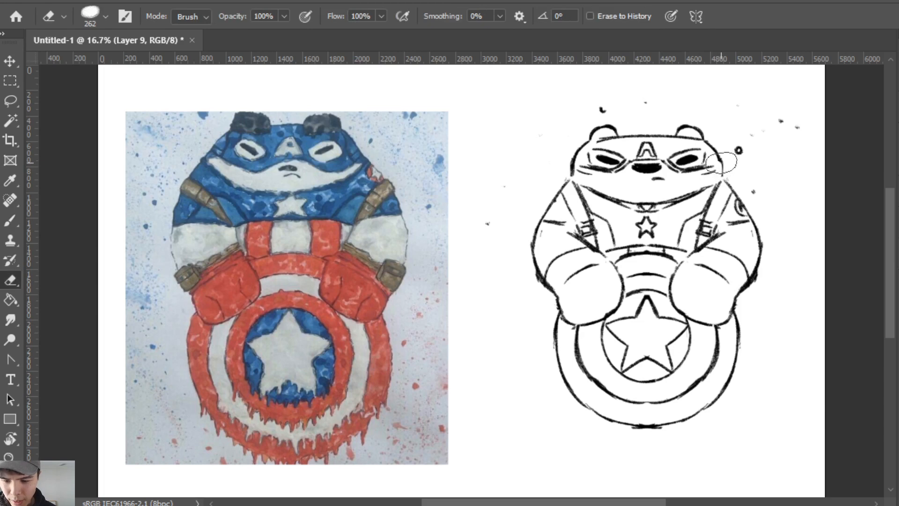
key("b")
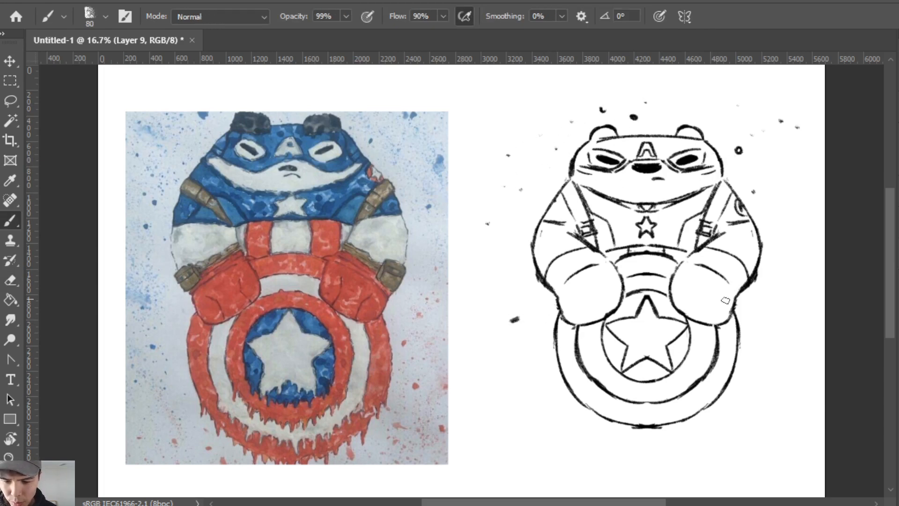
key("e")
key("b")
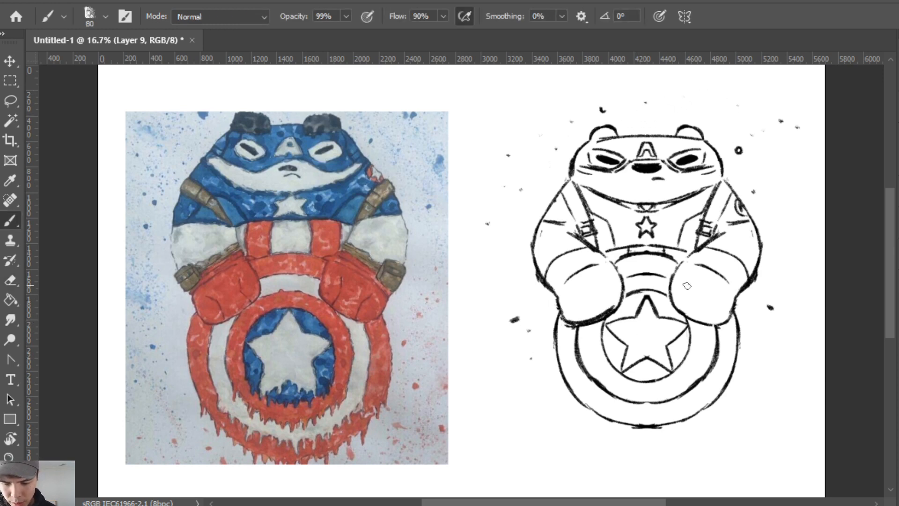
Redraw thicker lower edges on both gloves and thin the heavy sides of the shield's middle ring by erasing.
key("ctrl+z")
key("ctrl+z")
left_click_drag(723, 324, 726, 319)
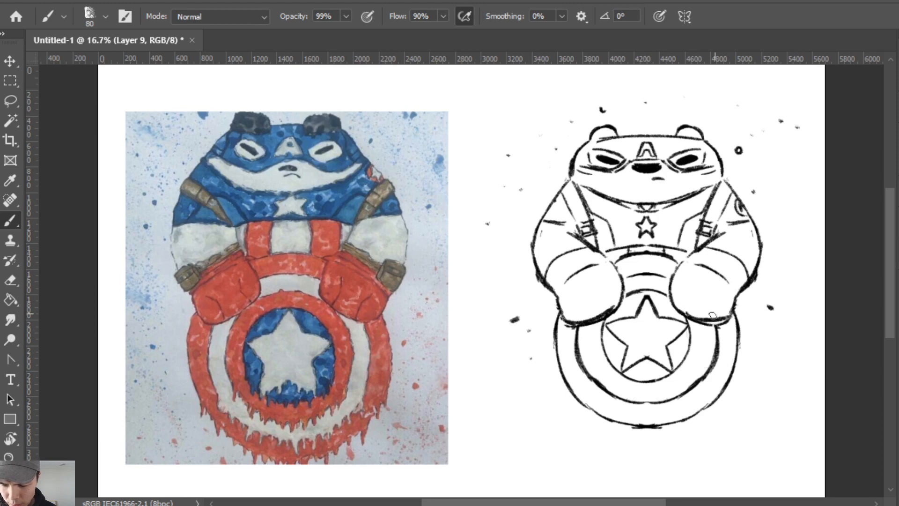
key("e")
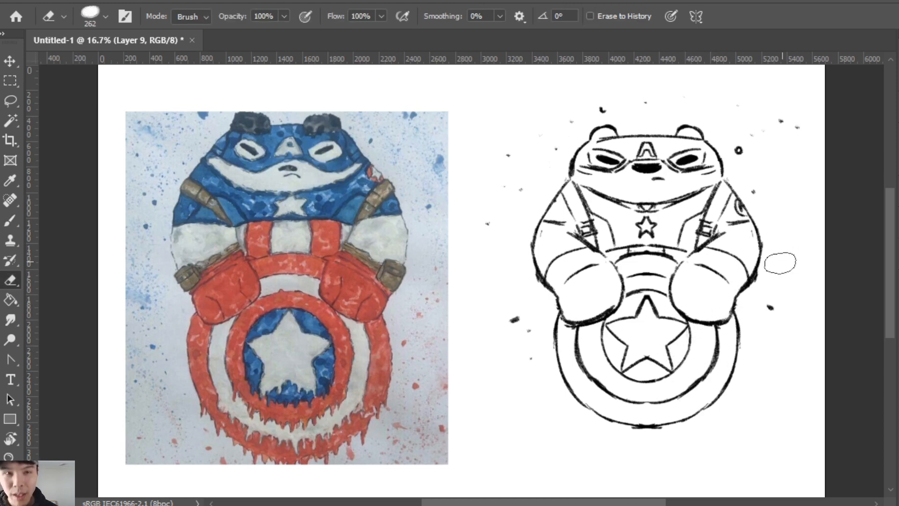
key("b")
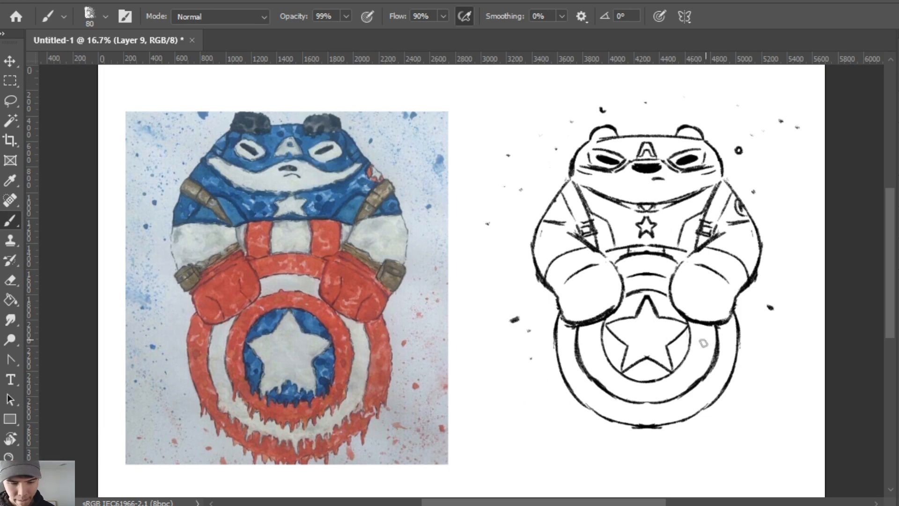
key("e")
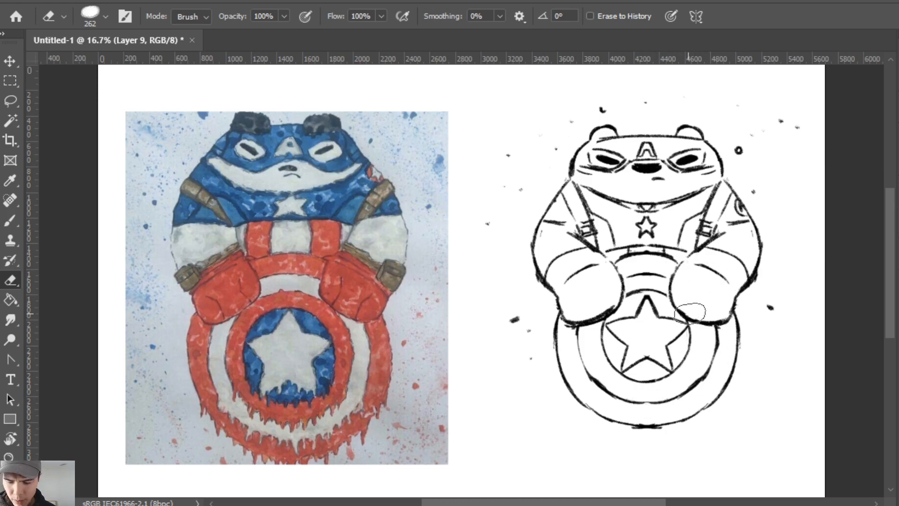
Lasso the star at the shield's centre and scale it down inside the inner ring.
key("l")
left_click_drag(652, 298, 623, 319)
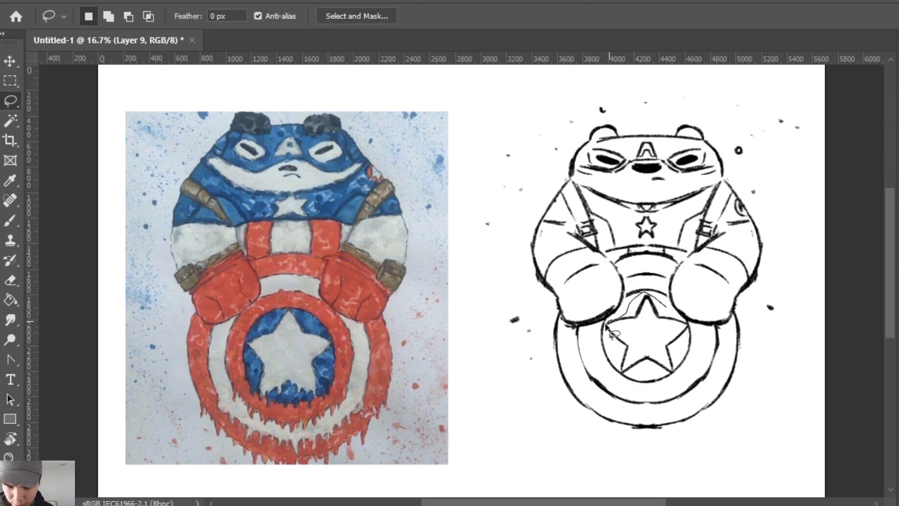
left_click_drag(617, 366, 651, 371)
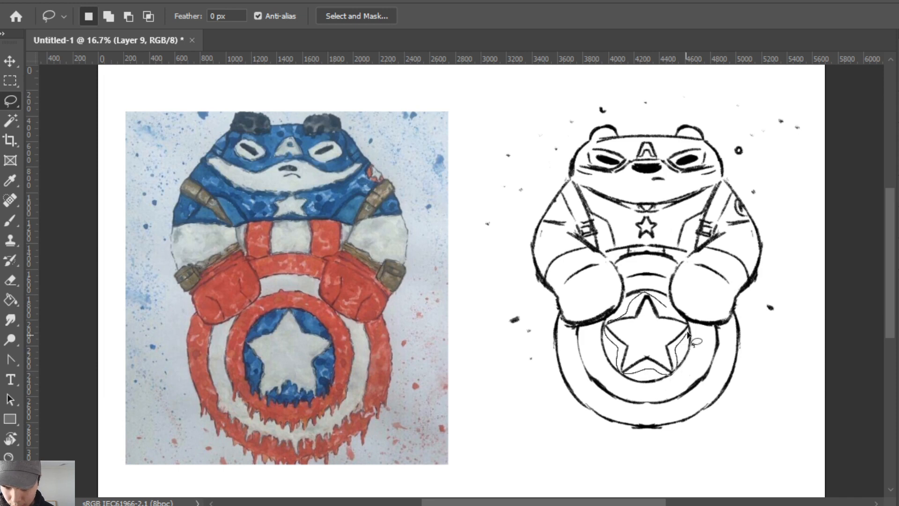
key("ctrl+t")
mouse_move(667, 313)
left_mouse_down()
mouse_move(653, 300)
mouse_move(686, 295)
mouse_move(674, 306)
left_mouse_up()
key("Return")
Place a new vertical symmetry axis on the panda's centre line and draw a mirrored circle around the shield star.
key("b")
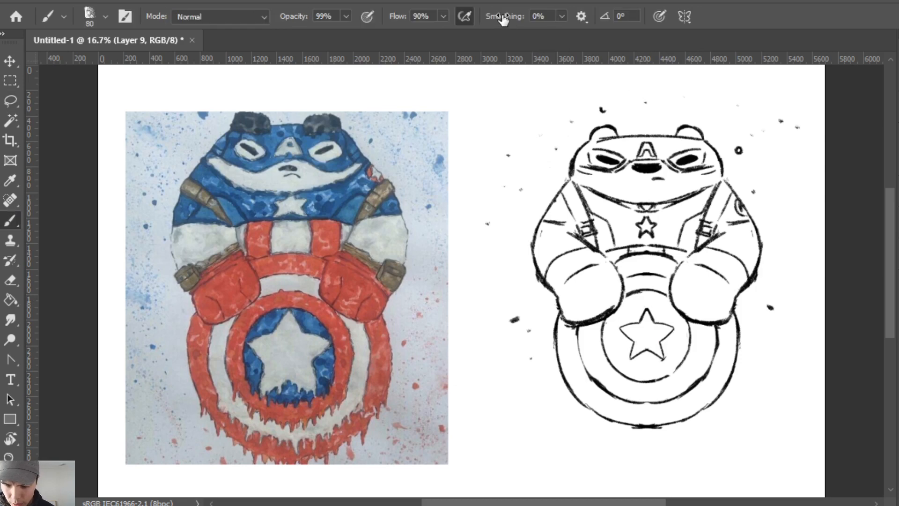
left_click(682, 16)
left_click(681, 69)
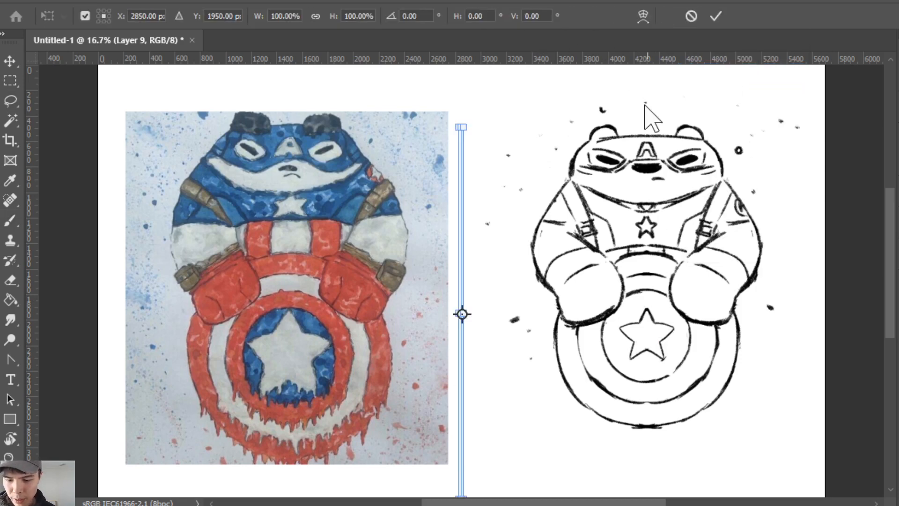
mouse_move(462, 257)
left_mouse_down()
mouse_move(670, 220)
mouse_move(647, 226)
left_mouse_up()
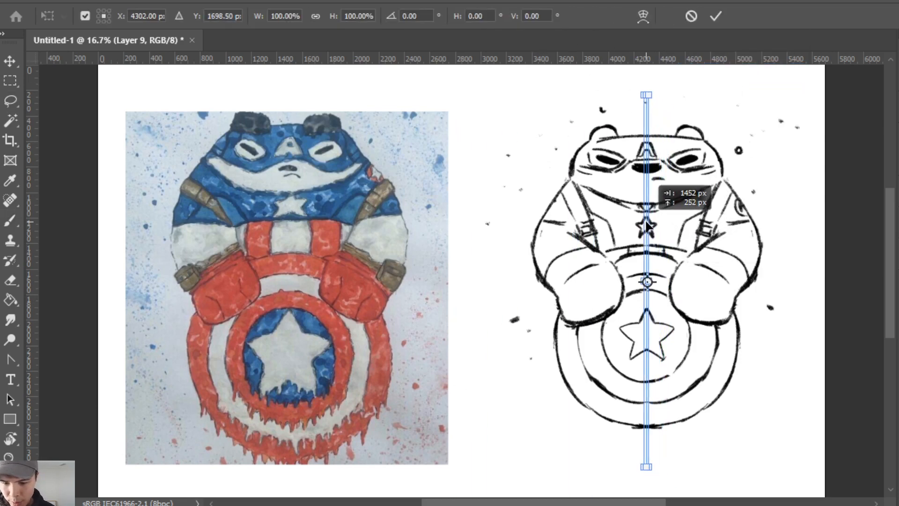
key("Return")
mouse_move(648, 309)
left_mouse_down()
mouse_move(623, 318)
mouse_move(617, 347)
mouse_move(647, 364)
left_mouse_up()
Erase the old inner shield ring and redraw it as a slightly larger ring around the star circle.
key("e")
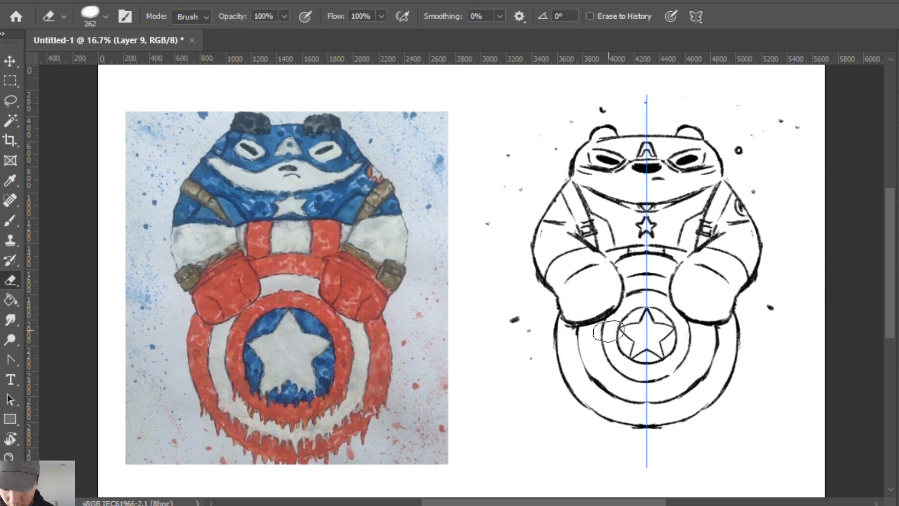
left_click_drag(609, 326, 611, 359)
key("b")
mouse_move(603, 319)
left_mouse_down()
mouse_move(607, 368)
mouse_move(602, 331)
mouse_move(634, 387)
mouse_move(607, 366)
mouse_move(635, 382)
left_mouse_up()
key("ctrl+z")
key("e")
mouse_move(603, 357)
left_mouse_down()
mouse_move(661, 375)
mouse_move(620, 371)
mouse_move(673, 368)
mouse_move(636, 384)
mouse_move(670, 378)
mouse_move(617, 374)
mouse_move(667, 379)
left_mouse_up()
key("b")
key("ctrl+z")
Clean up and thicken the lower arc of the shield's middle ring.
mouse_move(601, 386)
left_mouse_down()
mouse_move(656, 401)
mouse_move(591, 377)
mouse_move(631, 398)
mouse_move(591, 381)
mouse_move(663, 399)
mouse_move(638, 405)
mouse_move(661, 404)
left_mouse_up()
key("e")
key("b")
key("e")
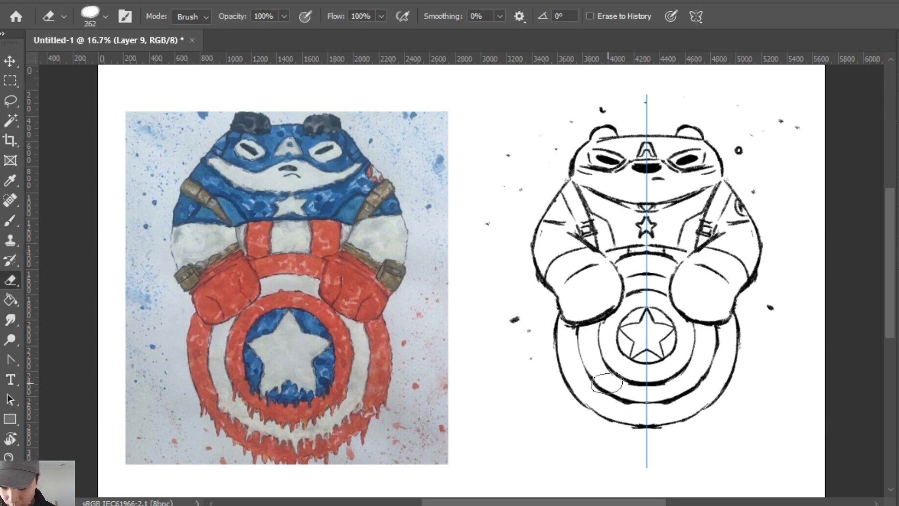
key("b")
mouse_move(608, 384)
left_mouse_down()
mouse_move(661, 392)
mouse_move(609, 391)
mouse_move(666, 403)
mouse_move(626, 400)
mouse_move(663, 399)
left_mouse_up()
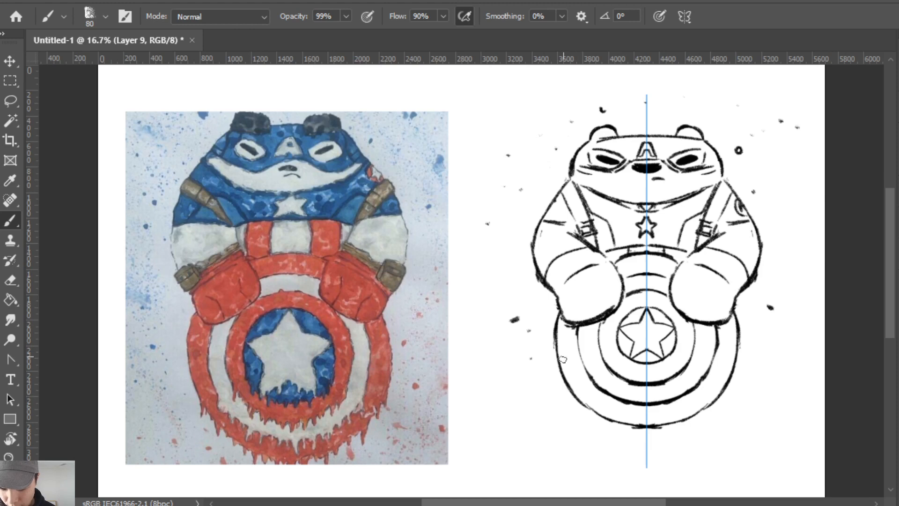
Thicken the shield's outer rim along its bottom and both sides up to the gloves.
mouse_move(562, 376)
left_mouse_down()
mouse_move(596, 414)
mouse_move(566, 386)
mouse_move(611, 420)
mouse_move(588, 405)
mouse_move(652, 426)
left_mouse_up()
key("ctrl+z")
left_click_drag(610, 420, 661, 425)
key("ctrl+z")
left_click_drag(736, 367, 714, 404)
left_click_drag(740, 338, 732, 378)
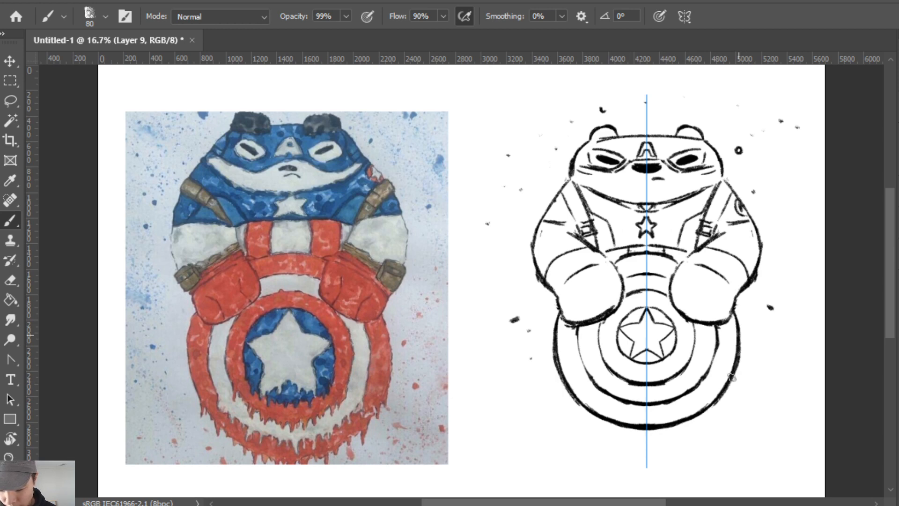
key("ctrl+z")
left_click_drag(734, 311, 734, 370)
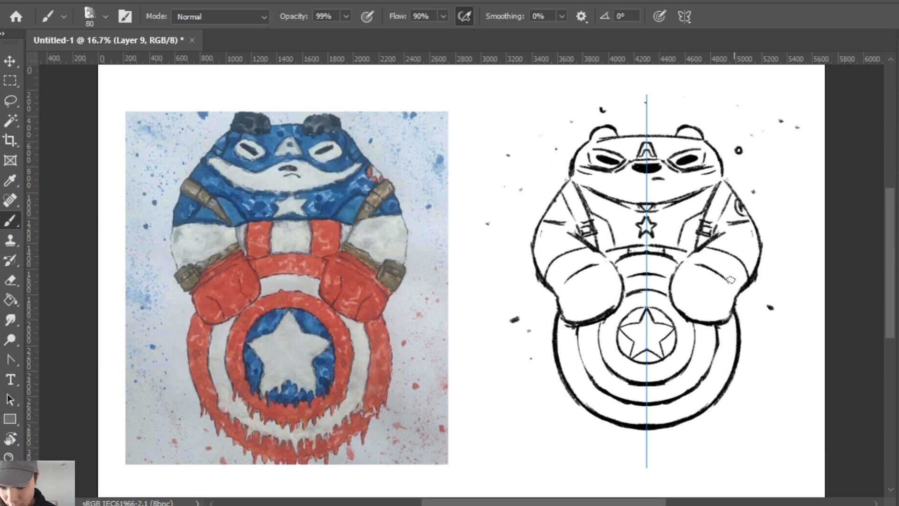
Redraw the shield's thick top arc between the gloves and clean up the two short torso stripes above it.
key("e")
key("b")
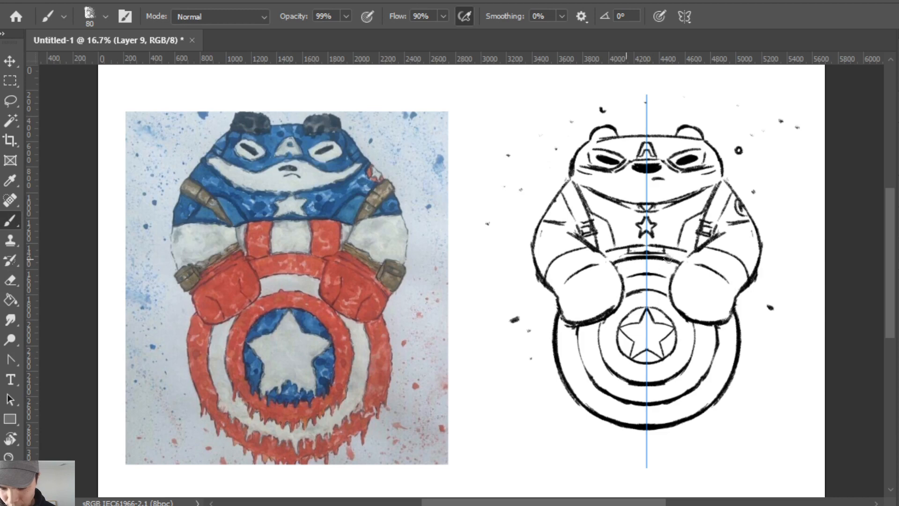
key("e")
mouse_move(659, 251)
left_mouse_down()
mouse_move(633, 252)
mouse_move(656, 253)
left_mouse_up()
key("b")
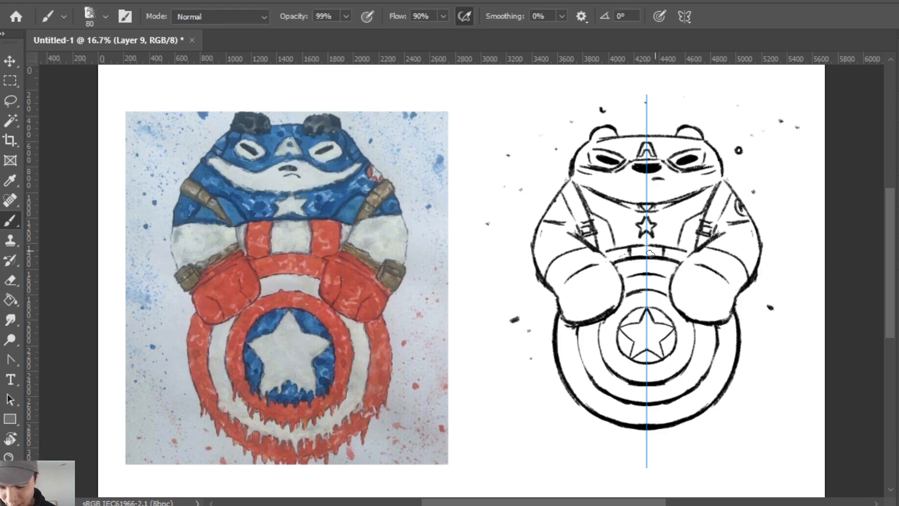
Darken the upper inner edges of both gloves with mirrored strokes.
mouse_move(597, 251)
left_mouse_down()
mouse_move(635, 258)
mouse_move(613, 265)
mouse_move(602, 254)
mouse_move(624, 283)
mouse_move(603, 256)
mouse_move(619, 299)
left_mouse_up()
key("ctrl+z")
left_click_drag(674, 274, 700, 249)
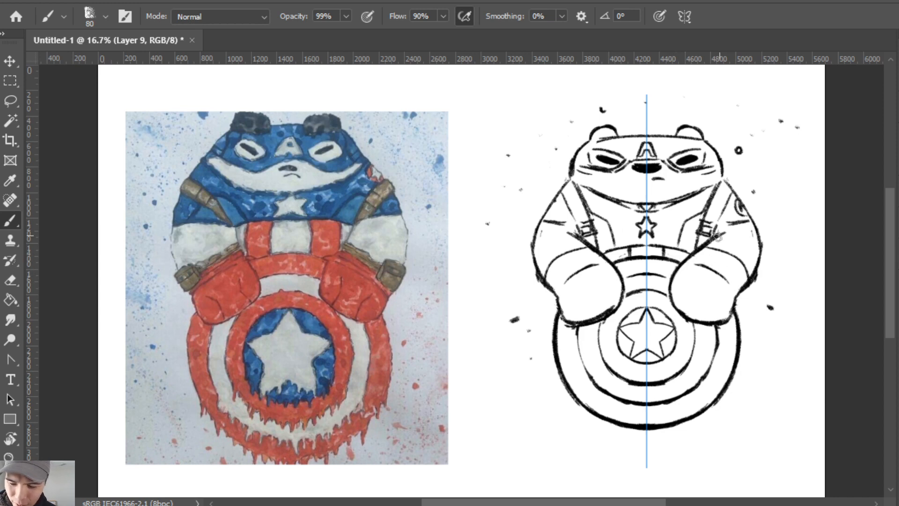
Erase and redraw the gloves' lower edges with cleaner lines, and erase the rough strokes outside the wrists.
key("e")
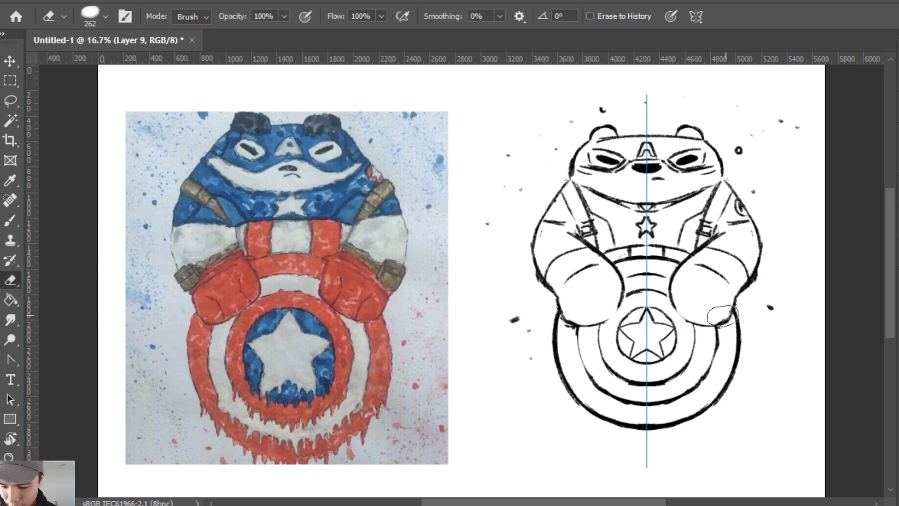
key("b")
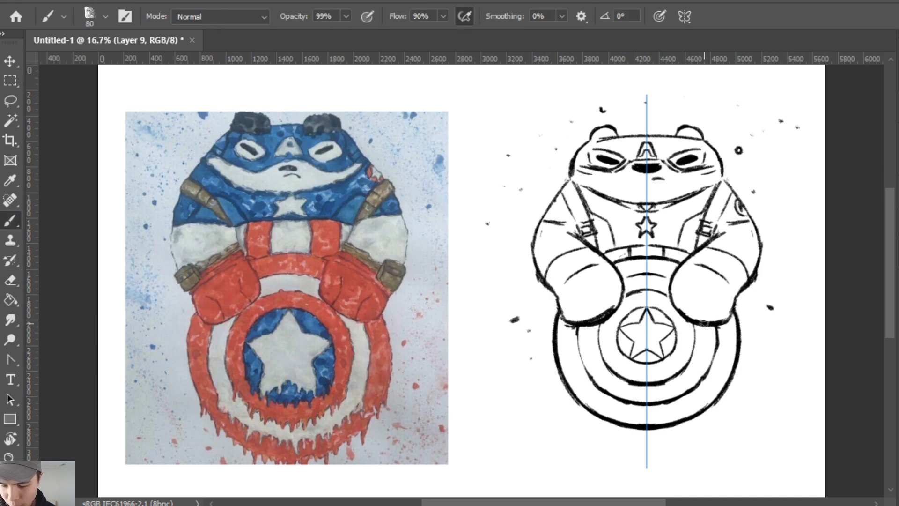
key("e")
left_click(566, 327)
key("b")
left_click_drag(557, 297, 563, 319)
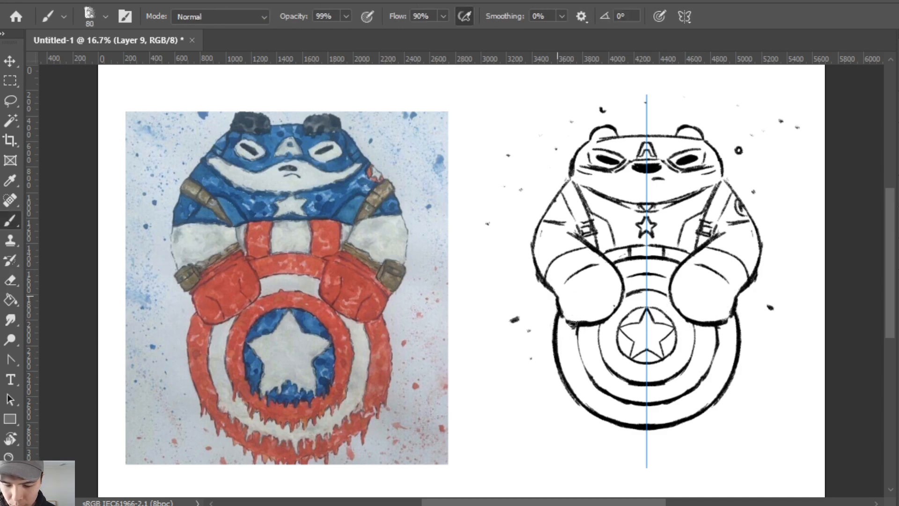
key("e")
left_click_drag(534, 276, 547, 294)
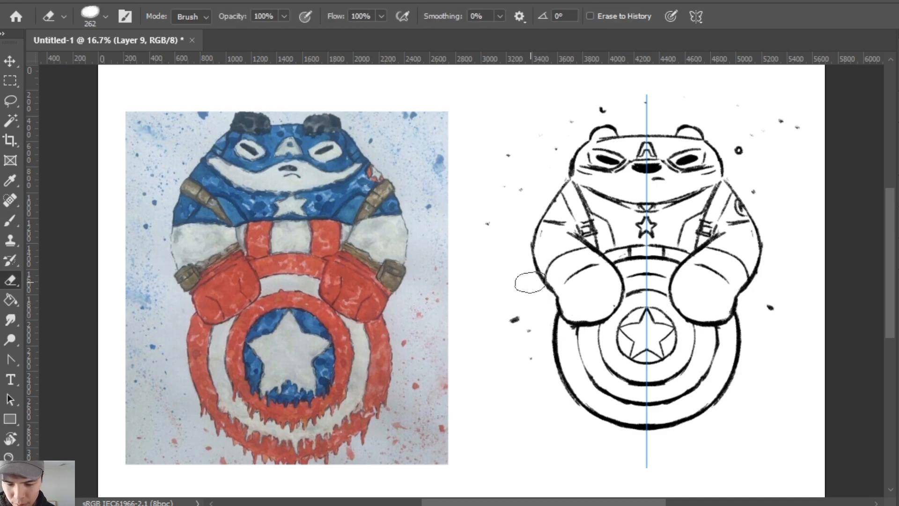
Draw mirrored cuff lines across the superhero panda's upper arms above the gloves.
key("b")
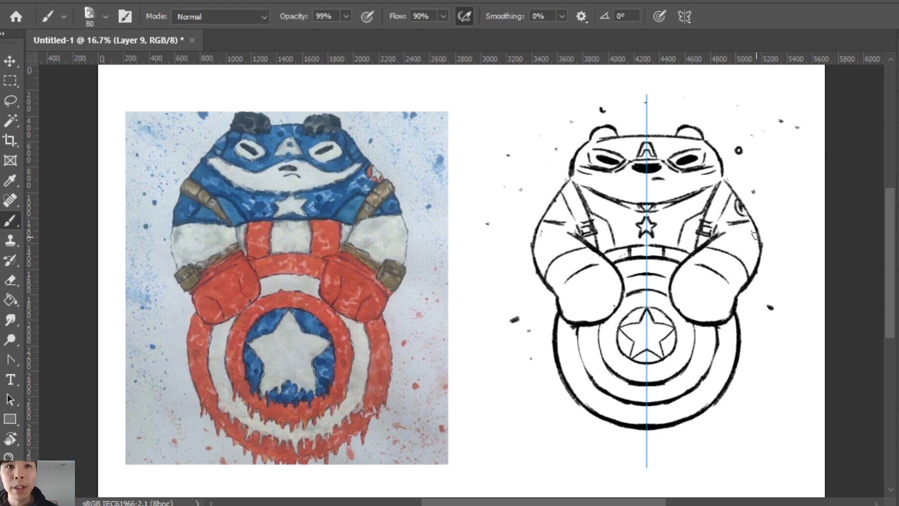
mouse_move(721, 235)
left_mouse_down()
mouse_move(759, 242)
mouse_move(749, 238)
mouse_move(765, 258)
left_mouse_up()
key("ctrl+z")
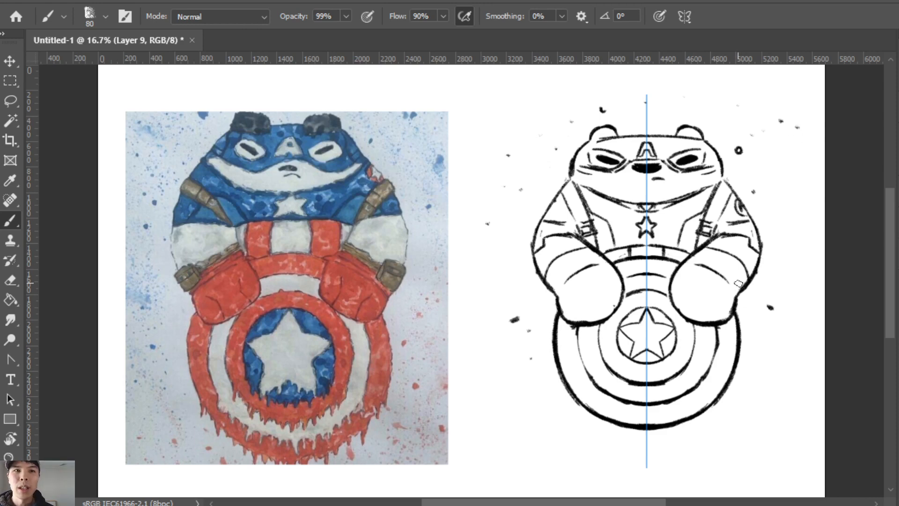
Try mirrored strap lines running from the outer wrists of the gloves down to the shield's rim.
left_click_drag(746, 295, 742, 320)
key("ctrl+z")
key("ctrl+z")
key("ctrl+z")
left_click_drag(751, 284, 740, 325)
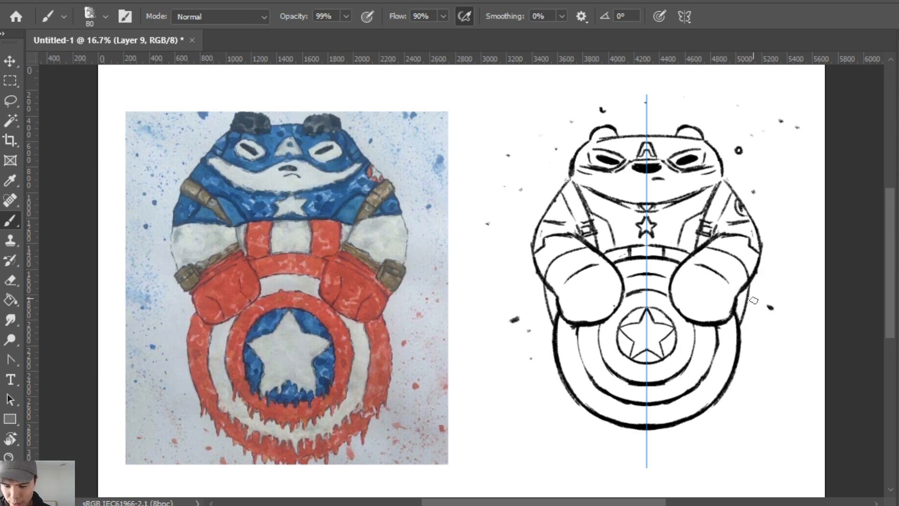
key("ctrl+z")
key("ctrl+shift+z")
key("ctrl+z")
mouse_move(753, 280)
left_mouse_down()
mouse_move(740, 334)
mouse_move(746, 305)
mouse_move(741, 325)
left_mouse_up()
key("ctrl+z")
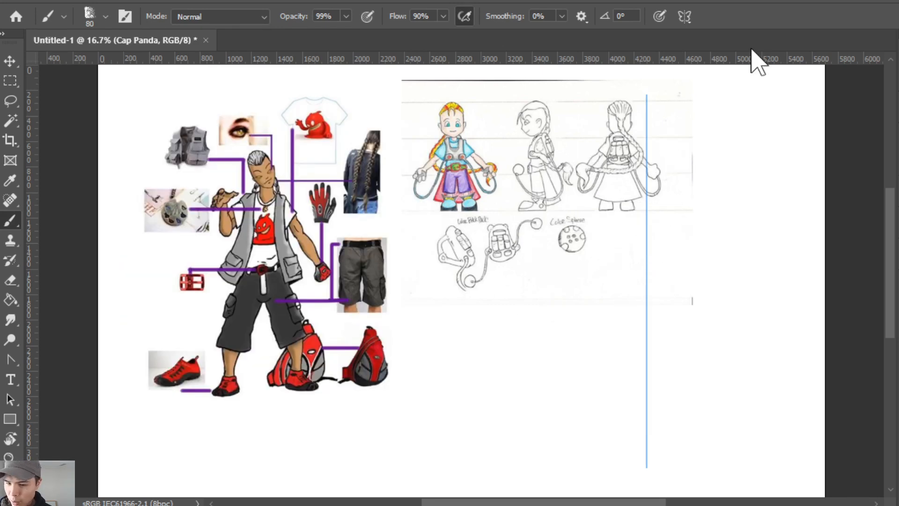
Turn off the vertical symmetry guide and make Layer 3 the active layer.
left_click(684, 16)
left_click(733, 36)
key("z")
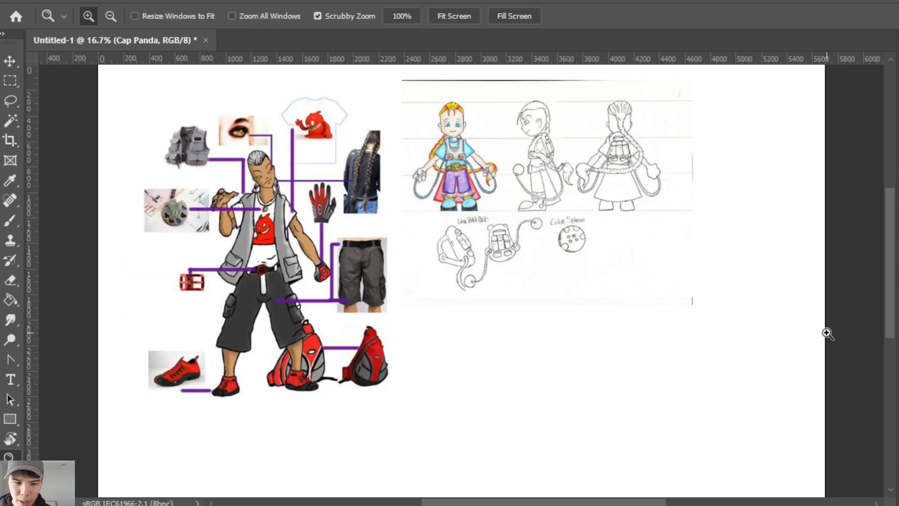
key("ctrl+shift+alt+n")
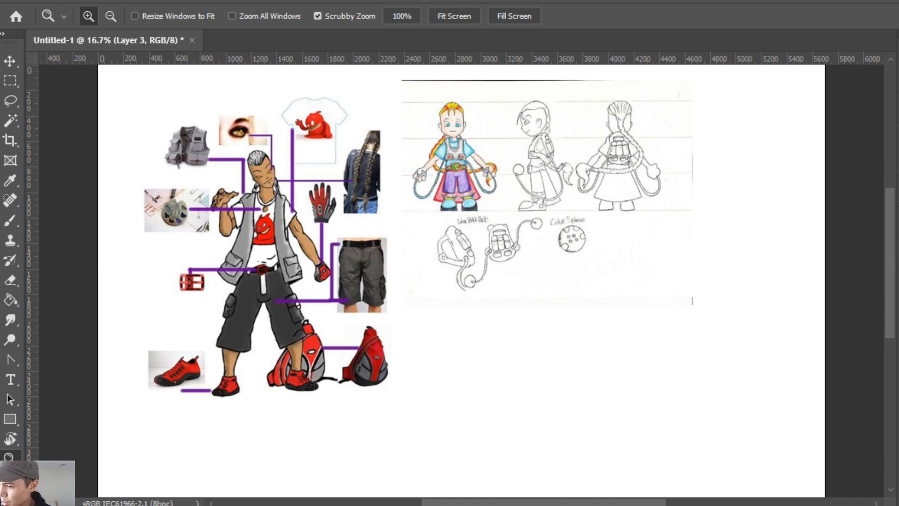
Examine the vest-wearing character's outfit references and the older turnaround sketches beside it.
left_click_drag(530, 312, 552, 311)
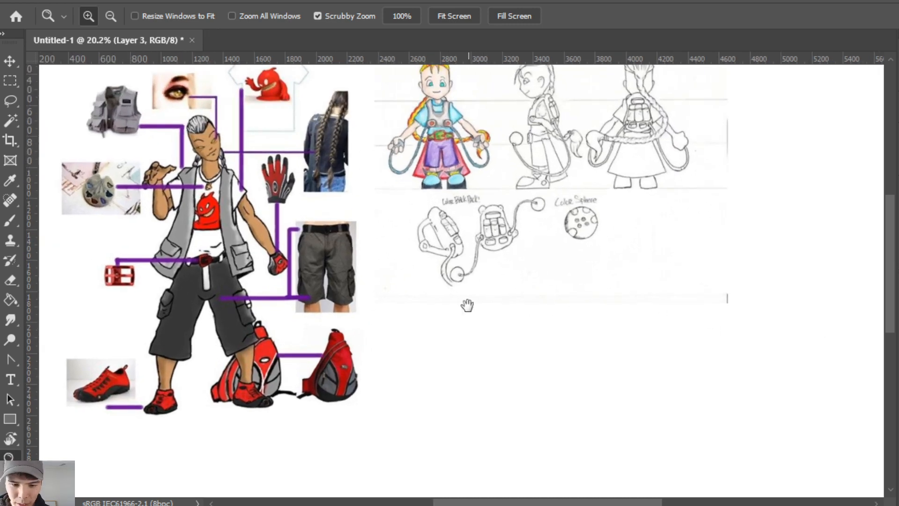
left_click_drag(467, 305, 526, 310)
left_click_drag(544, 350, 547, 373)
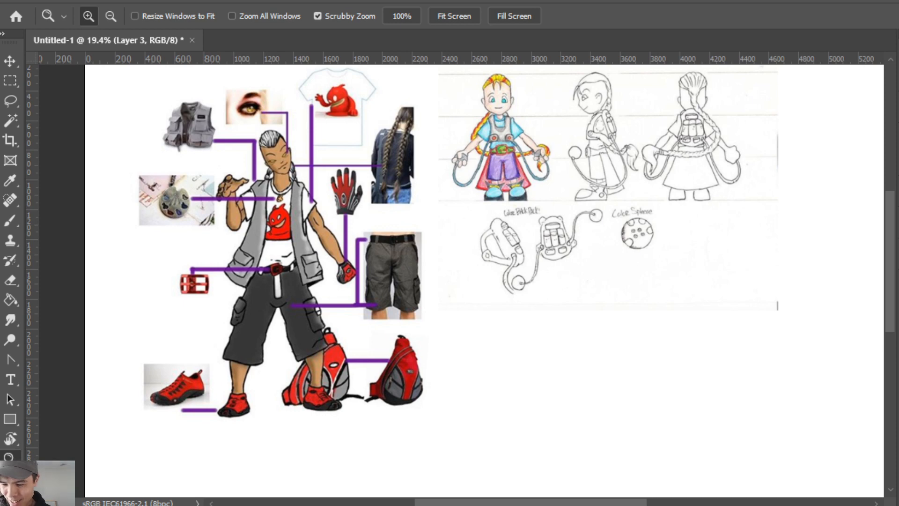
key("b")
key("z")
mouse_move(704, 307)
left_mouse_down()
mouse_move(652, 339)
mouse_move(632, 259)
mouse_move(663, 337)
mouse_move(647, 320)
mouse_move(662, 269)
left_mouse_up()
key("b")
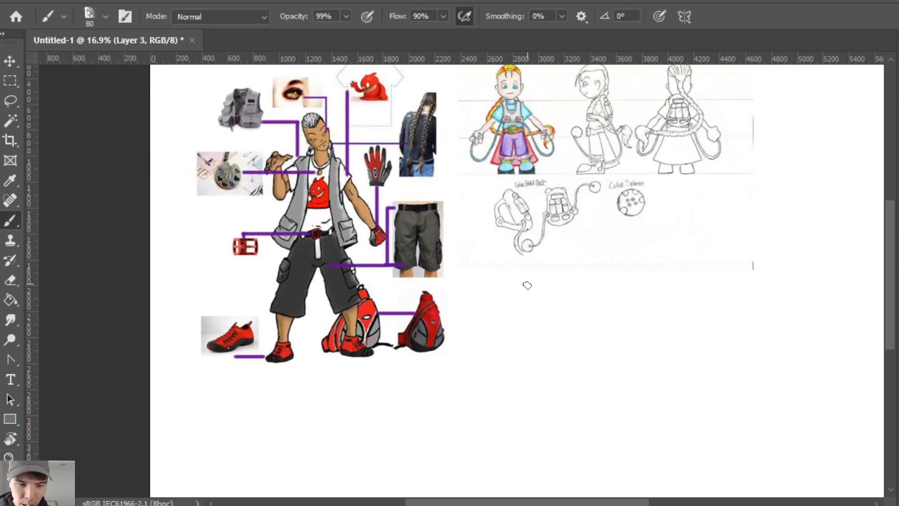
key("z")
left_click(342, 240)
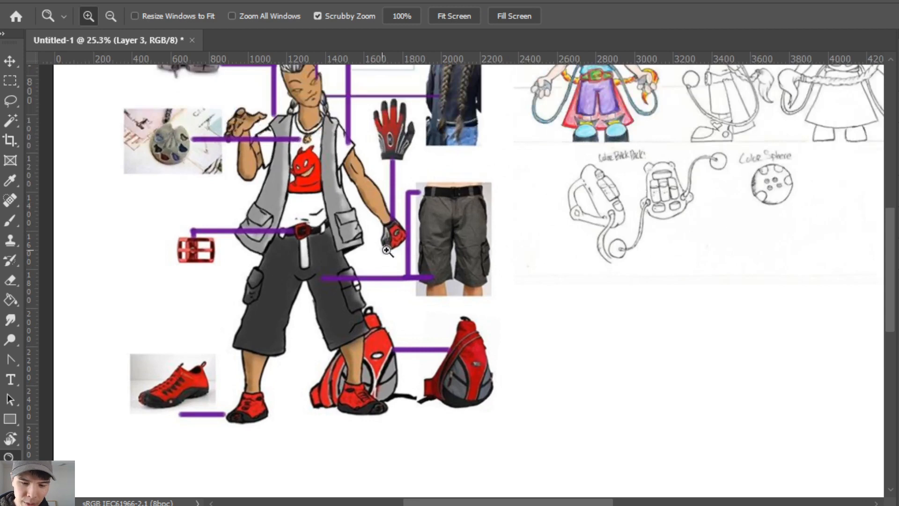
scroll(404, 288, "up", 2)
scroll(424, 345, "up", 2)
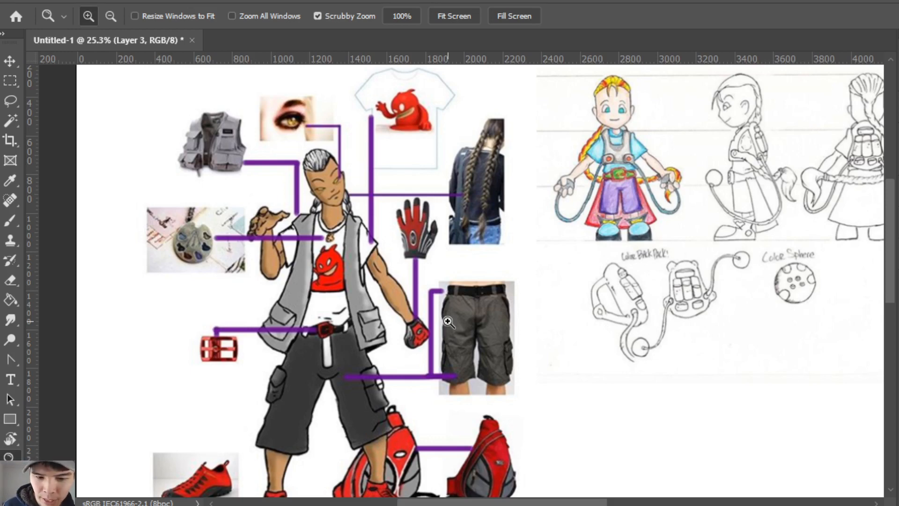
left_click(476, 197)
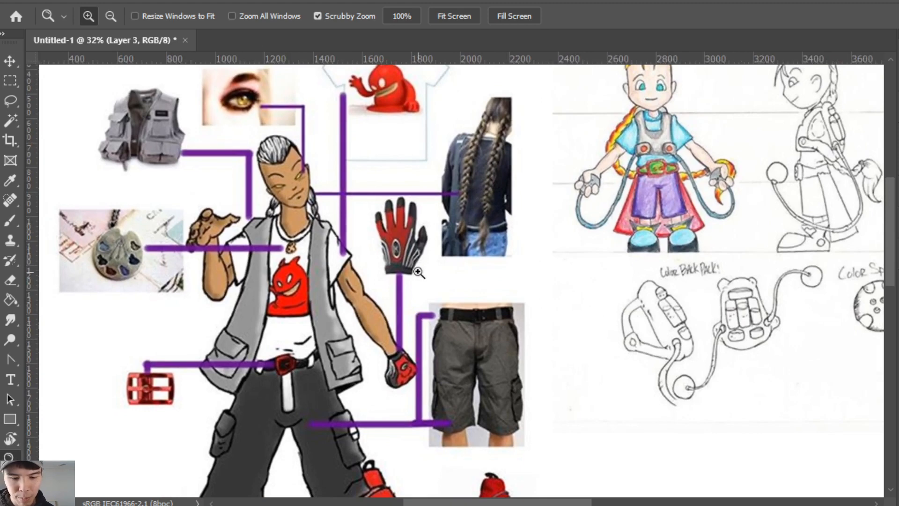
left_click_drag(409, 274, 367, 326)
left_click_drag(433, 324, 431, 259)
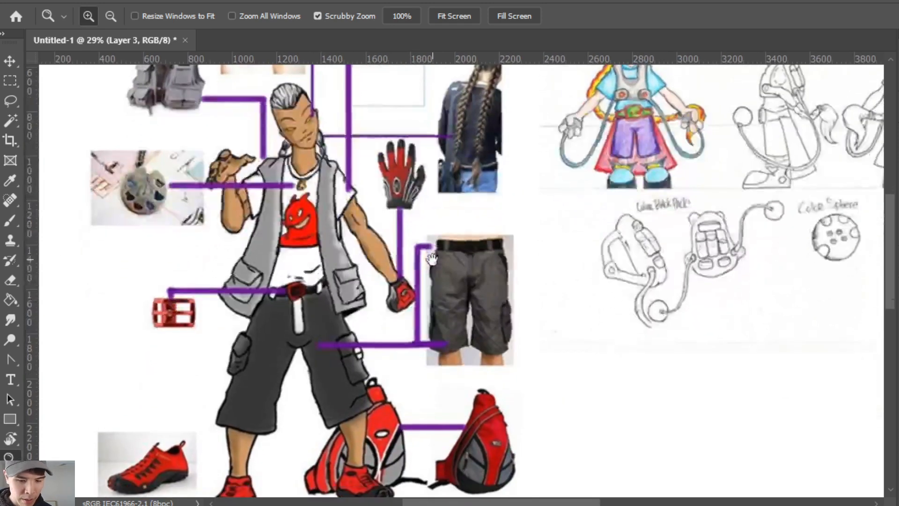
left_click_drag(495, 300, 475, 304)
left_click_drag(440, 440, 431, 429)
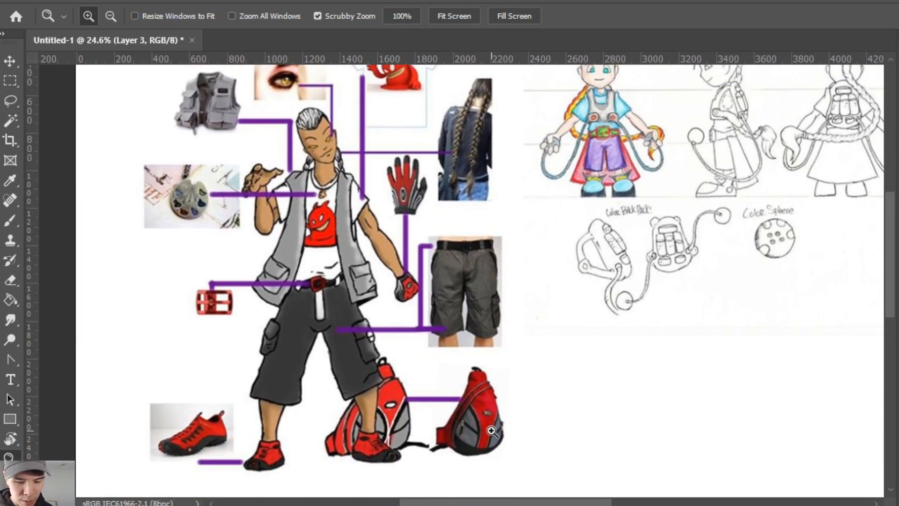
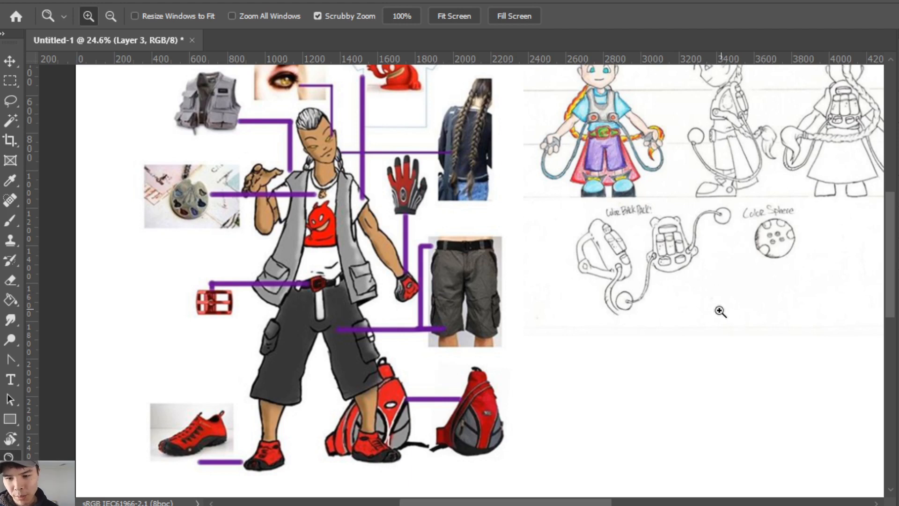
left_click_drag(656, 329, 584, 321)
left_click_drag(691, 329, 598, 345)
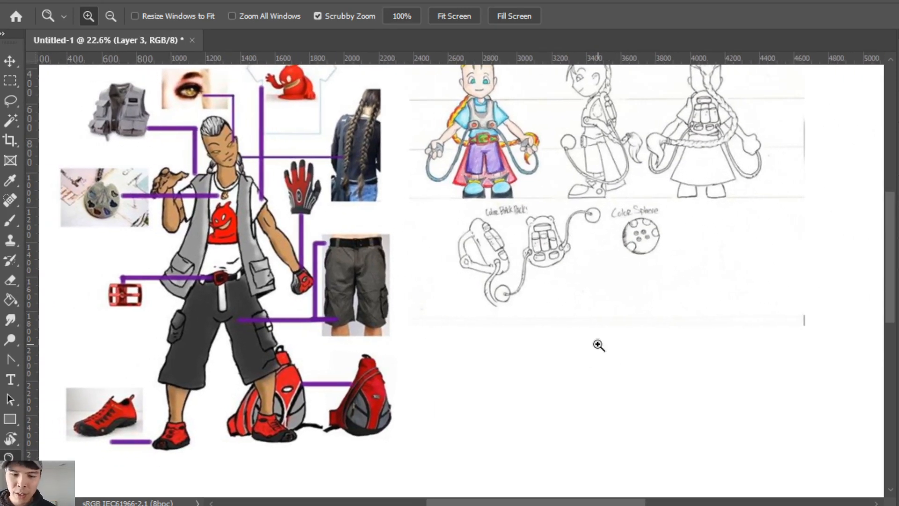
Merge the Layer 3 artwork into the REF layer.
key("b")
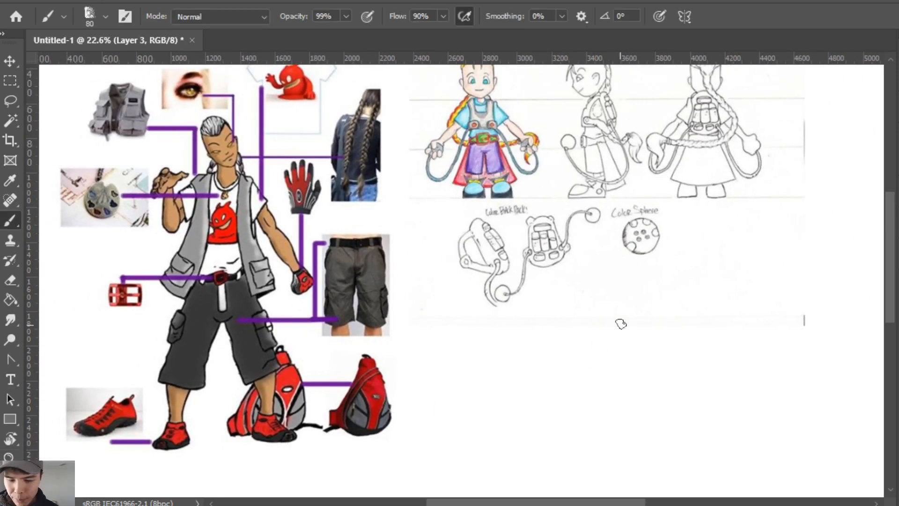
key("z")
left_click_drag(687, 318, 632, 316)
key("v")
mouse_move(702, 224)
left_mouse_down()
mouse_move(623, 225)
mouse_move(681, 221)
left_mouse_up()
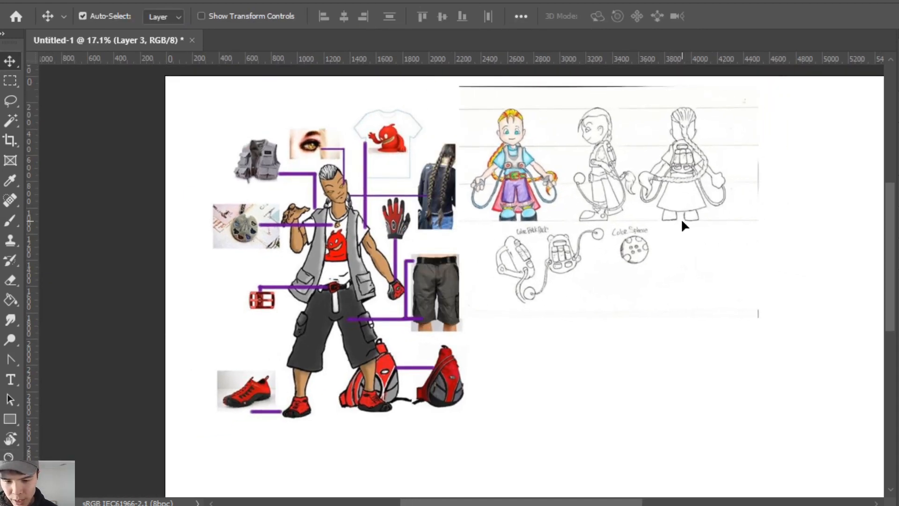
key("ctrl+e")
left_click_drag(661, 302, 622, 266)
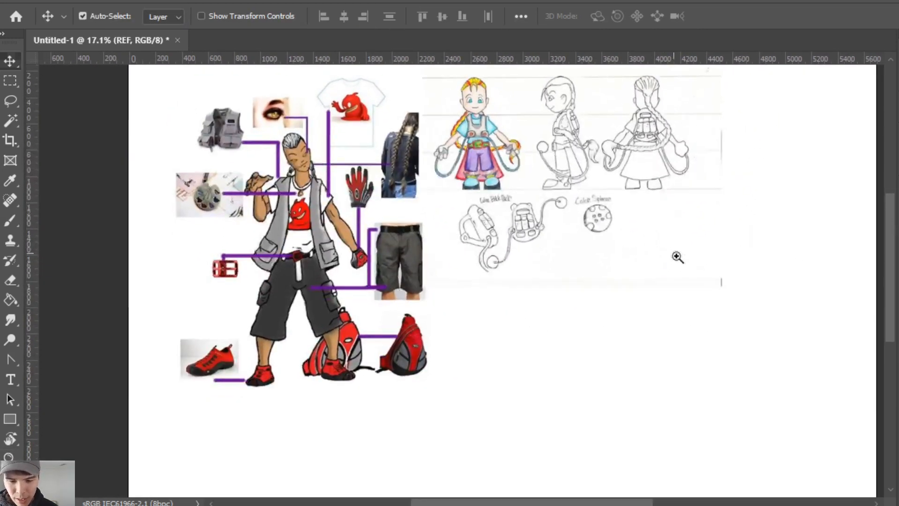
Try a broad curved stroke across the Color Sphere sketch as the start of a new drawing.
key("z")
left_click_drag(676, 278, 674, 277)
left_click_drag(668, 327, 655, 292)
key("b")
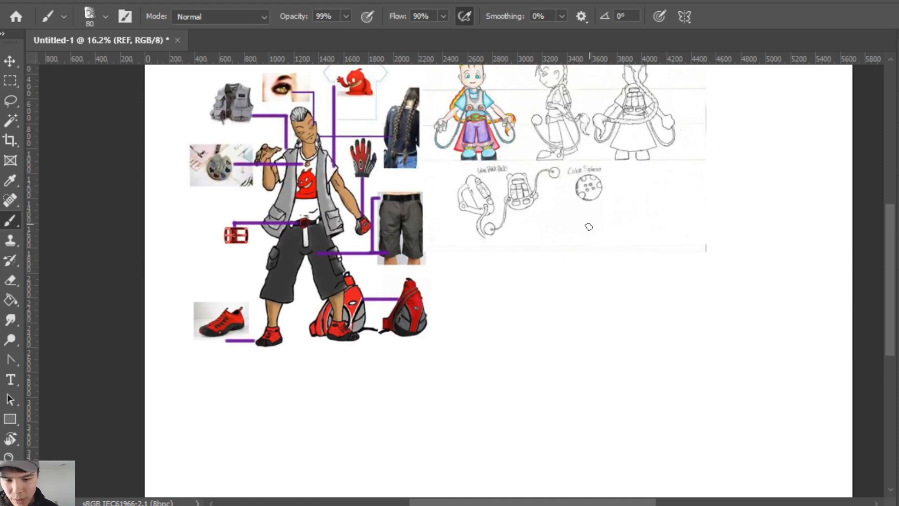
left_click_drag(548, 223, 674, 193)
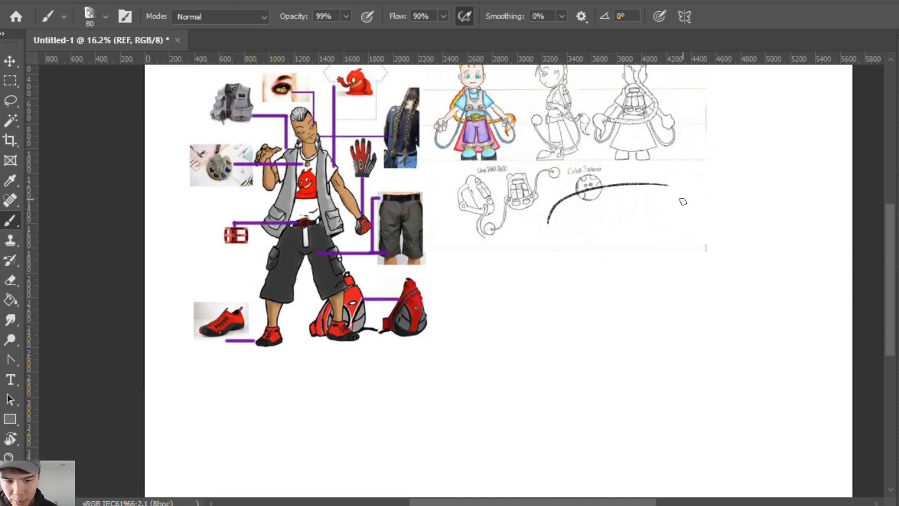
key("ctrl+z")
Examine the Color Back Pack and Color Sphere sketches up close.
key("z")
left_click_drag(509, 139, 534, 141)
left_click_drag(586, 253, 603, 330)
left_click_drag(544, 226, 549, 292)
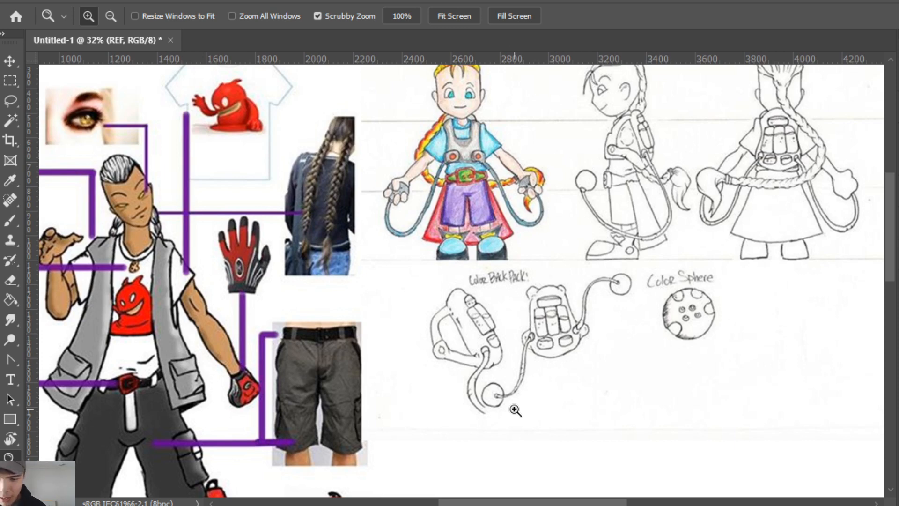
left_click_drag(627, 292, 577, 318)
left_click_drag(610, 359, 564, 300)
left_click_drag(520, 226, 552, 217)
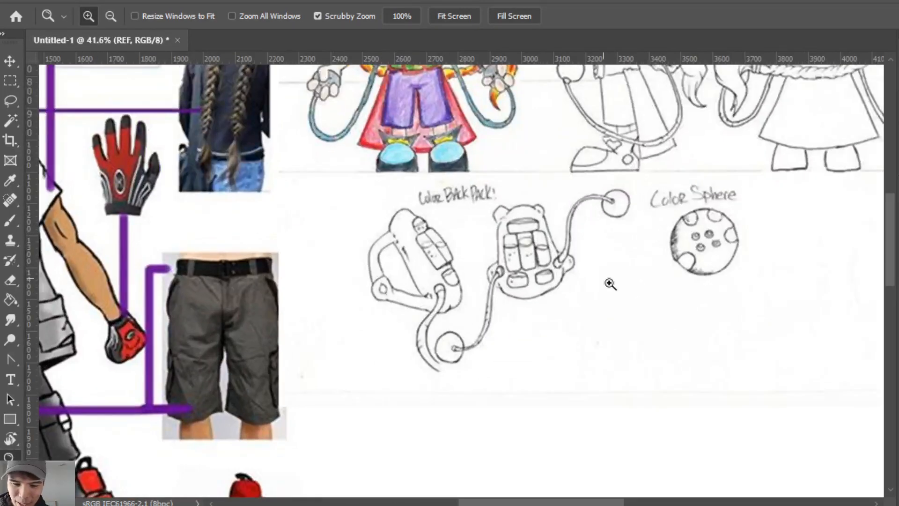
left_click_drag(610, 285, 576, 307)
left_click_drag(639, 366, 594, 325)
Sketch a wide curved top edge across the Color Sphere sketch for a large rounded body outline.
key("e")
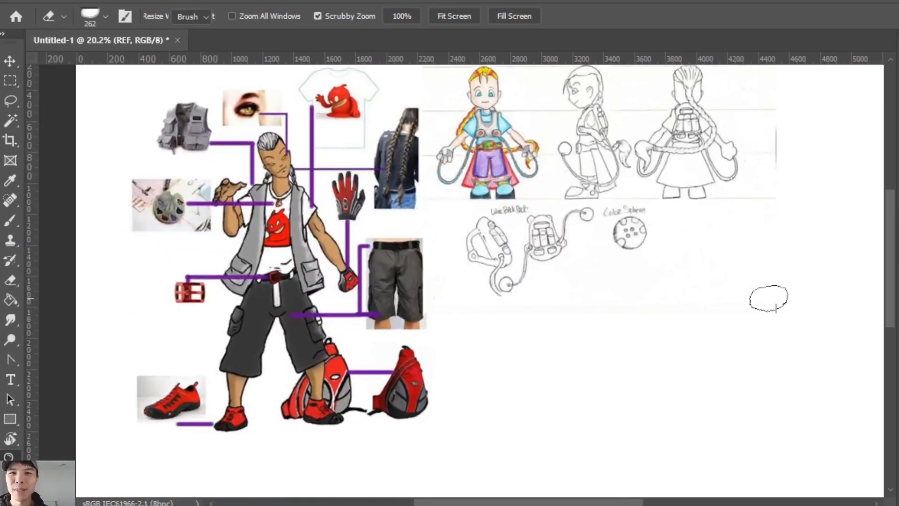
key("b")
mouse_move(579, 280)
left_mouse_down()
mouse_move(583, 241)
mouse_move(692, 275)
left_mouse_up()
key("ctrl+z")
mouse_move(567, 275)
left_mouse_down()
mouse_move(607, 230)
mouse_move(700, 220)
mouse_move(712, 236)
left_mouse_up()
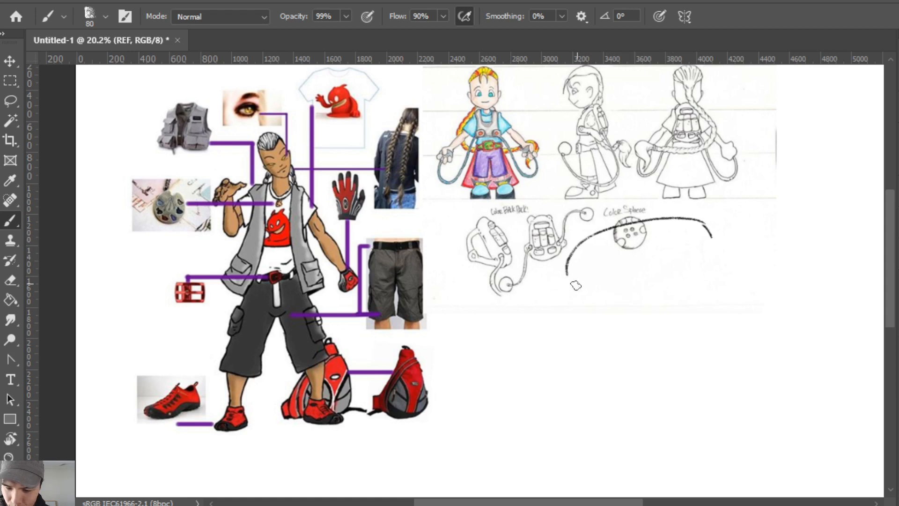
left_click_drag(569, 280, 571, 296)
Rough in both sides and the bottom edge of the large rounded outline.
left_click_drag(712, 236, 783, 395)
left_click_drag(579, 310, 581, 374)
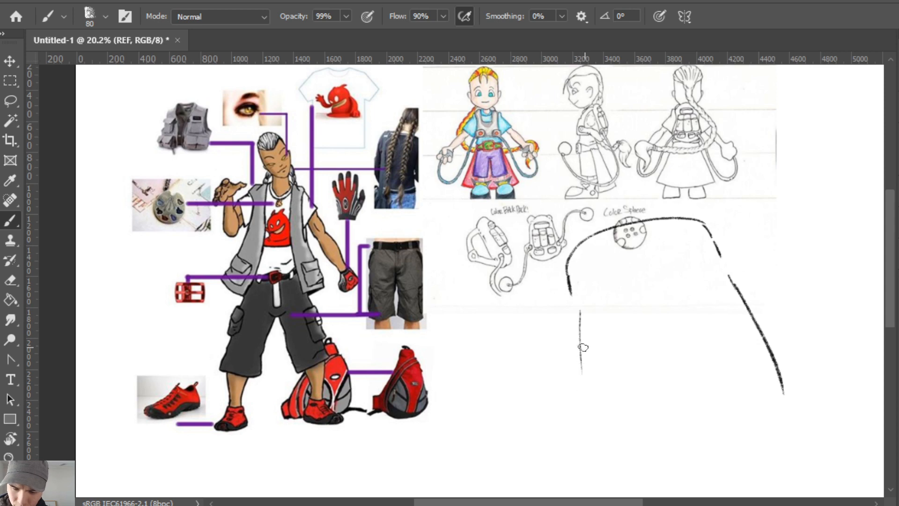
mouse_move(609, 450)
left_mouse_down()
mouse_move(647, 468)
mouse_move(730, 463)
left_mouse_up()
mouse_move(778, 361)
left_mouse_down()
mouse_move(771, 428)
mouse_move(760, 443)
left_mouse_up()
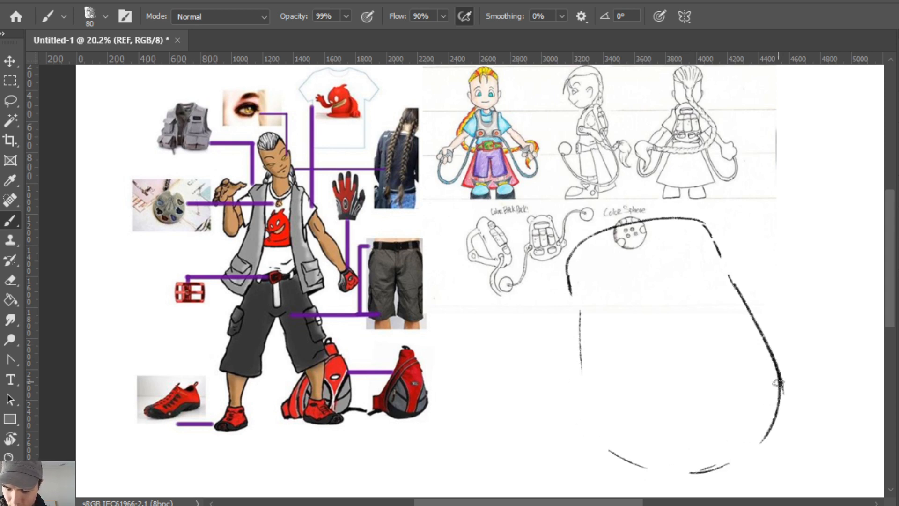
left_click_drag(779, 389, 765, 430)
left_click_drag(731, 457, 704, 469)
Erase and rework the outline's right side into a bulging curve and clear the rough bottom strokes.
key("e")
left_click_drag(714, 245, 780, 377)
key("b")
mouse_move(708, 230)
left_mouse_down()
mouse_move(786, 340)
mouse_move(792, 361)
mouse_move(770, 421)
left_mouse_up()
key("ctrl+z")
key("e")
mouse_move(702, 469)
left_mouse_down()
mouse_move(749, 439)
mouse_move(780, 386)
left_mouse_up()
mouse_move(666, 419)
left_mouse_down()
mouse_move(638, 378)
mouse_move(645, 399)
mouse_move(699, 419)
left_mouse_up()
Sketch two blocky leg shapes beneath the rounded outline, a wide one at left and a narrower one at right.
key("b")
left_click_drag(764, 397, 770, 438)
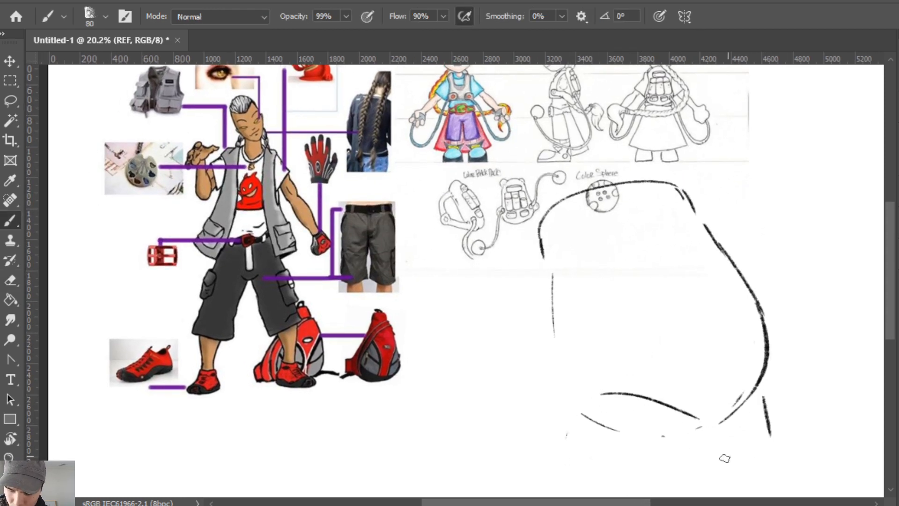
left_click_drag(715, 454, 773, 448)
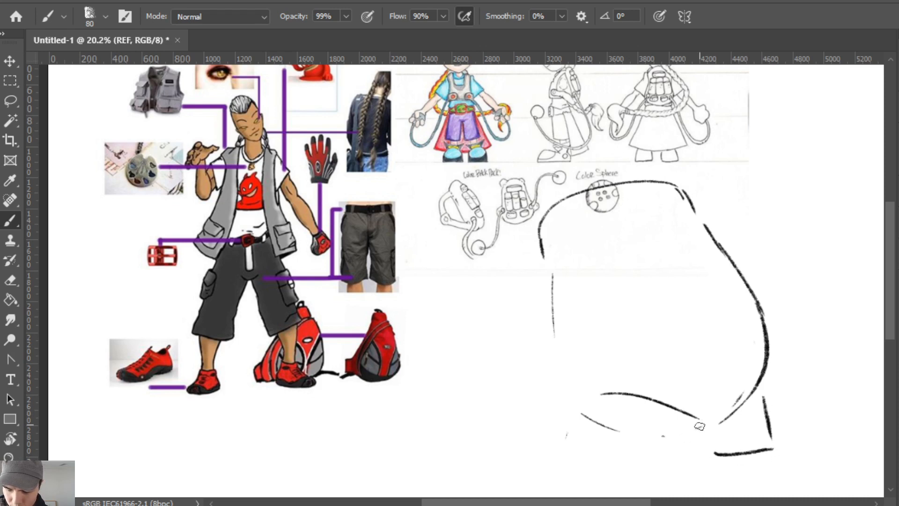
left_click_drag(700, 427, 684, 468)
mouse_move(575, 419)
left_mouse_down()
mouse_move(577, 457)
mouse_move(647, 476)
left_mouse_up()
left_click_drag(577, 473, 678, 471)
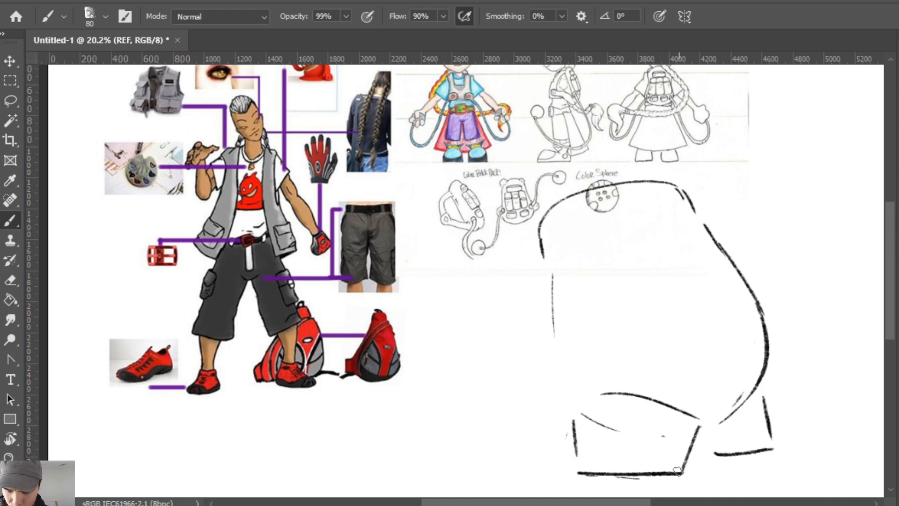
left_click_drag(701, 424, 691, 447)
Sketch a small circle inside the outline's lower right corner and undo the stray strokes around it.
mouse_move(746, 380)
left_mouse_down()
mouse_move(745, 399)
mouse_move(760, 391)
mouse_move(740, 392)
left_mouse_up()
key("ctrl+z")
key("ctrl+z")
mouse_move(737, 369)
left_mouse_down()
mouse_move(740, 393)
mouse_move(750, 372)
mouse_move(757, 380)
mouse_move(732, 414)
mouse_move(750, 371)
left_mouse_up()
key("ctrl+z")
key("ctrl+z")
key("ctrl+z")
key("ctrl+z")
Redraw the outline's lower right side as a darker curve bulging outward and meeting the narrow leg.
left_click_drag(766, 327, 758, 388)
key("e")
key("b")
left_click_drag(767, 326, 760, 400)
left_click_drag(773, 369, 759, 404)
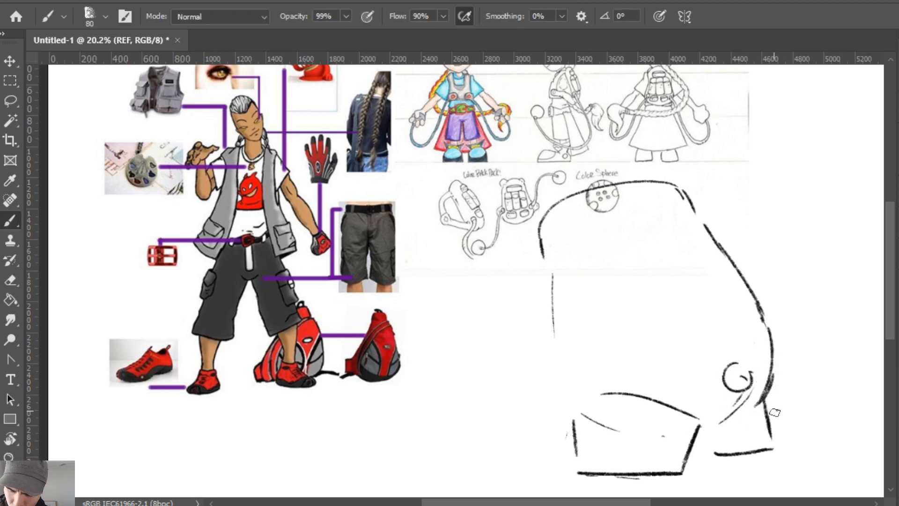
Darken the narrow leg's base and outer side, and extend the arc over the wide leg to the left.
left_click_drag(754, 450, 704, 456)
left_click_drag(765, 398, 768, 448)
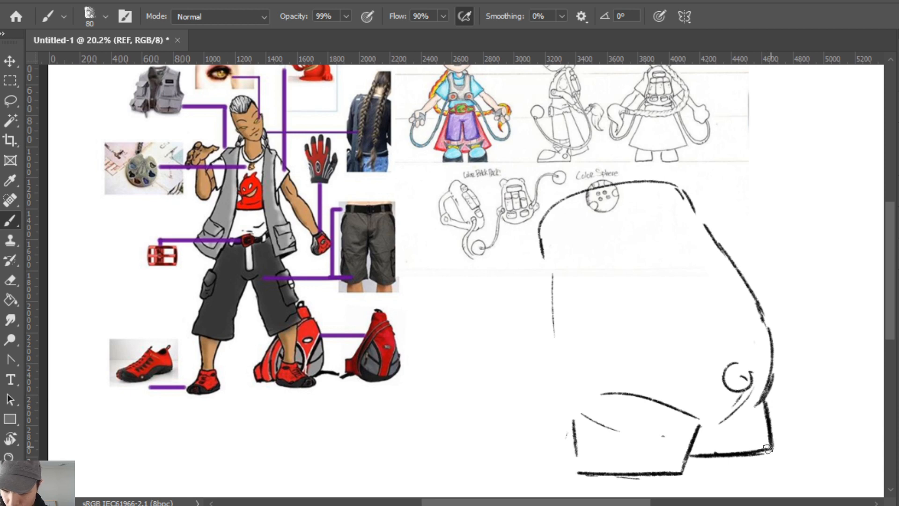
left_click_drag(574, 407, 610, 396)
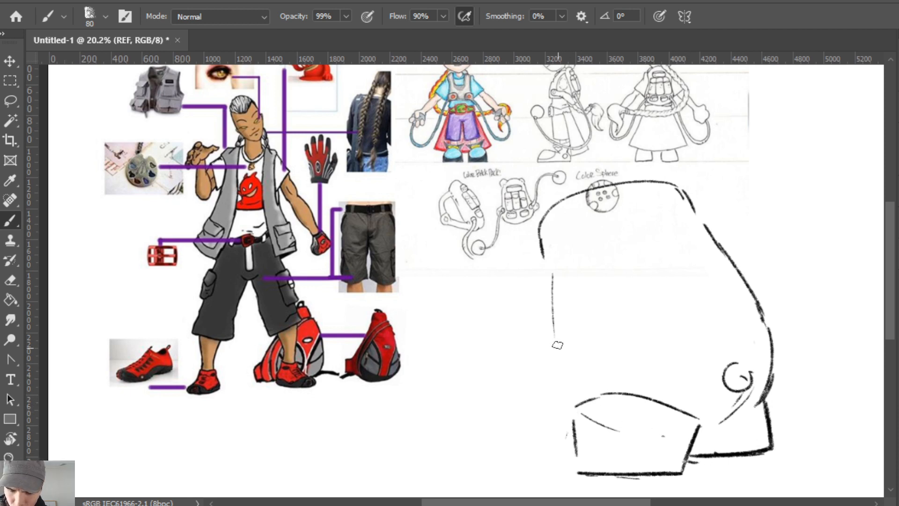
Redraw the outline's left side farther out down to the wide leg, and add a curved arc inside the upper body.
left_click_drag(549, 287, 544, 419)
key("ctrl+z")
mouse_move(548, 282)
left_mouse_down()
mouse_move(547, 371)
mouse_move(549, 349)
mouse_move(576, 423)
left_mouse_up()
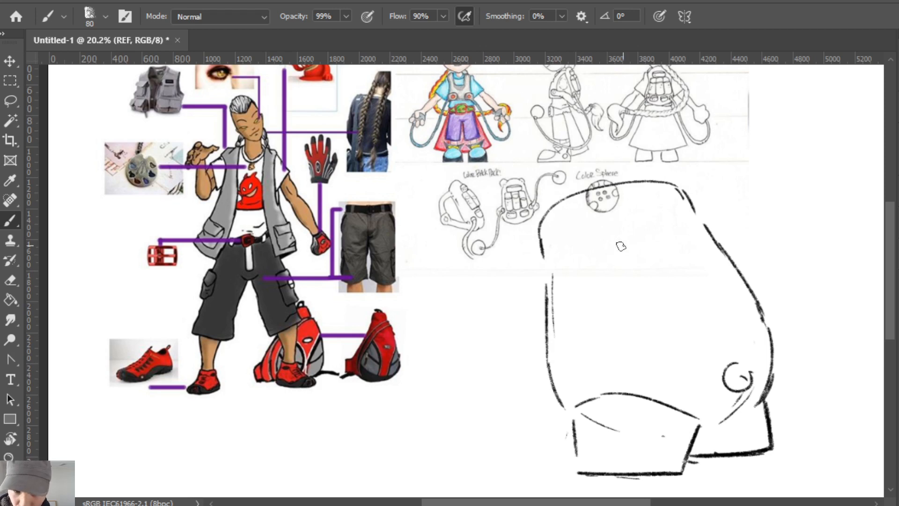
left_click_drag(575, 257, 629, 305)
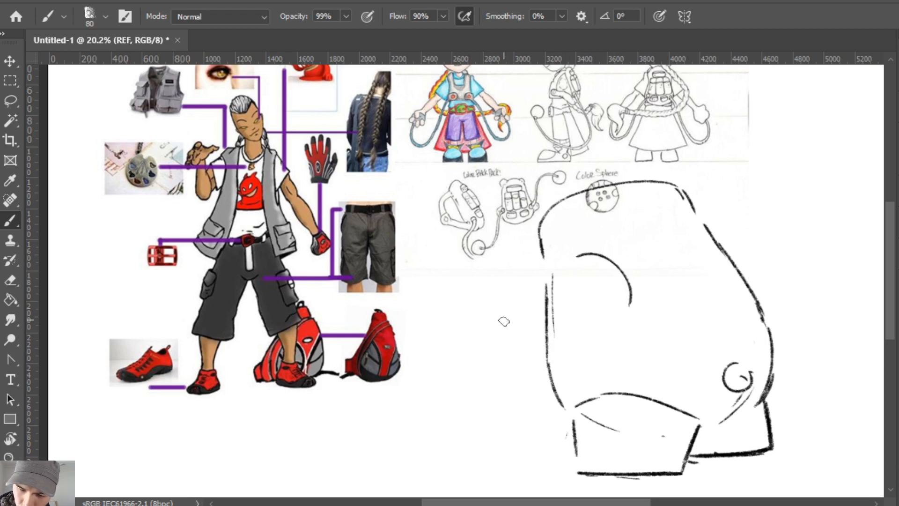
Sketch the long lower curve of a rounded form extending left from the body's inner arc, with a small hooked bump above it.
left_click_drag(520, 349, 526, 354)
left_click_drag(549, 362, 585, 343)
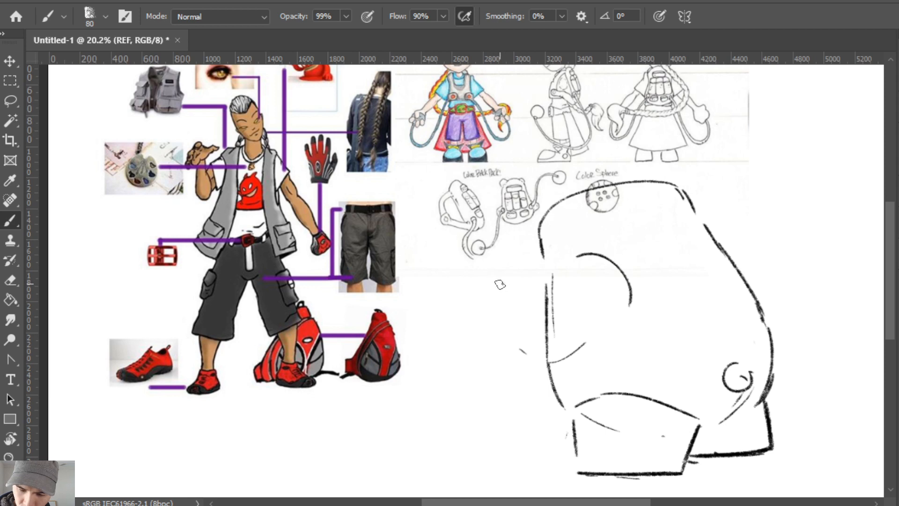
mouse_move(480, 282)
left_mouse_down()
mouse_move(467, 339)
mouse_move(508, 365)
mouse_move(481, 353)
mouse_move(533, 368)
mouse_move(514, 367)
mouse_move(593, 346)
mouse_move(567, 359)
mouse_move(623, 307)
left_mouse_up()
mouse_move(501, 278)
left_mouse_down()
mouse_move(524, 283)
mouse_move(512, 280)
mouse_move(509, 256)
mouse_move(523, 266)
mouse_move(471, 328)
left_mouse_up()
key("e")
key("b")
key("ctrl+z")
key("e")
key("b")
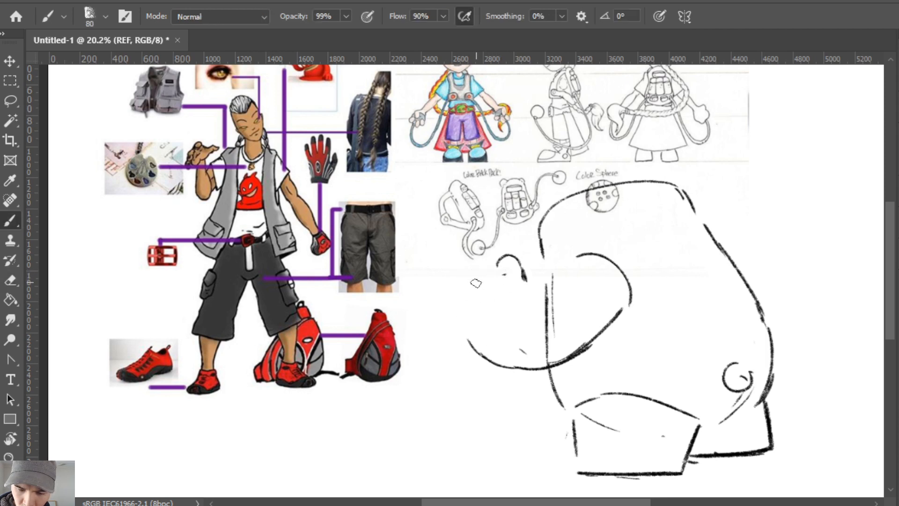
Draw the rounded form's left side as a dark curve from beside the small bump down to its underside, reworking the lower left corner.
mouse_move(484, 275)
left_mouse_down()
mouse_move(457, 285)
mouse_move(465, 333)
left_mouse_up()
left_click_drag(458, 300, 490, 358)
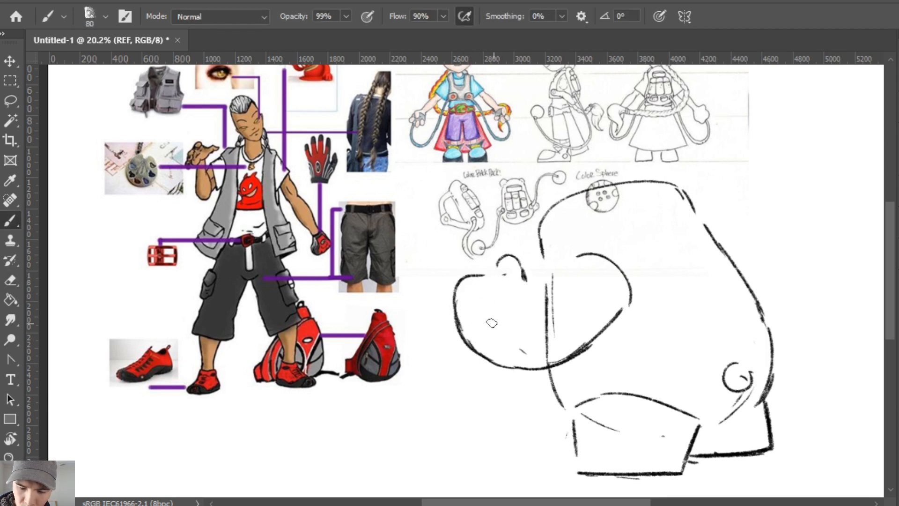
key("ctrl+z")
mouse_move(461, 284)
left_mouse_down()
mouse_move(460, 320)
mouse_move(499, 370)
left_mouse_up()
key("e")
mouse_move(472, 339)
left_mouse_down()
mouse_move(507, 352)
mouse_move(512, 365)
left_mouse_up()
key("b")
key("ctrl+z")
left_click_drag(463, 338, 550, 367)
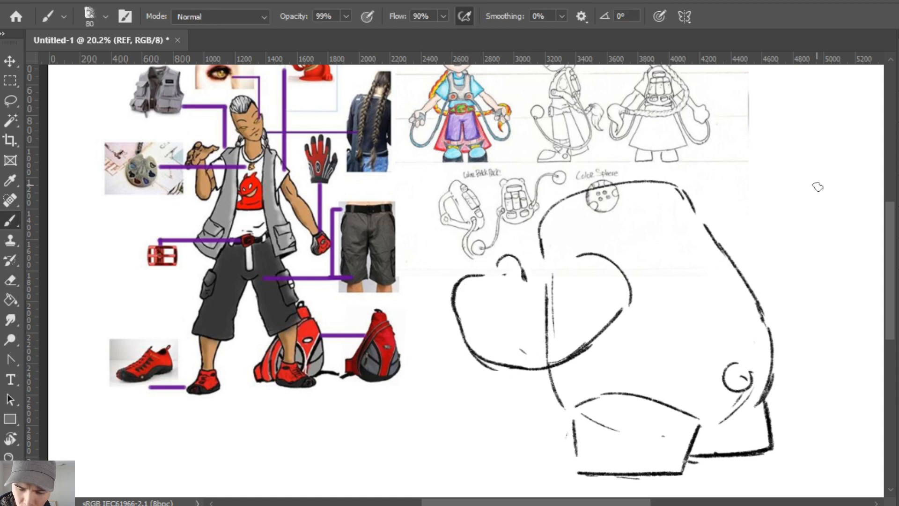
Add a second small arc left of the hooked bump and a shallow curve hanging beneath the rounded form.
key("ctrl+space")
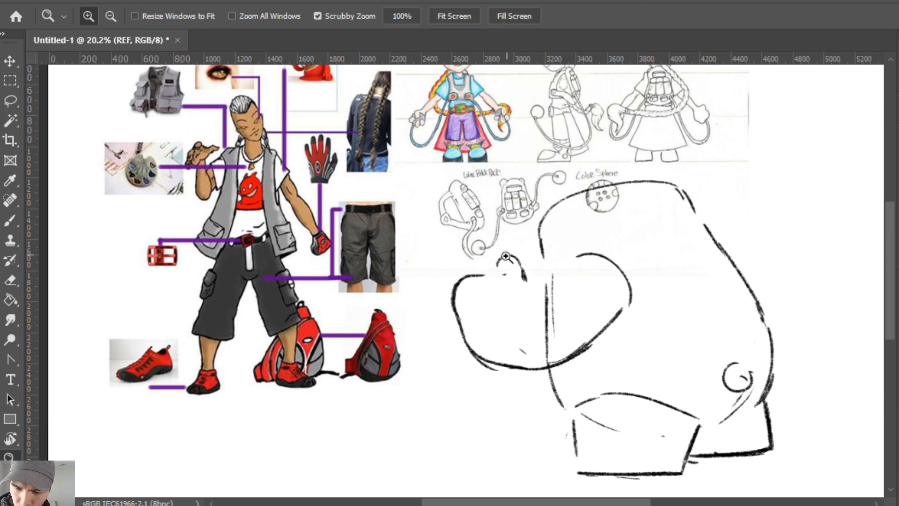
left_click_drag(475, 274, 514, 275)
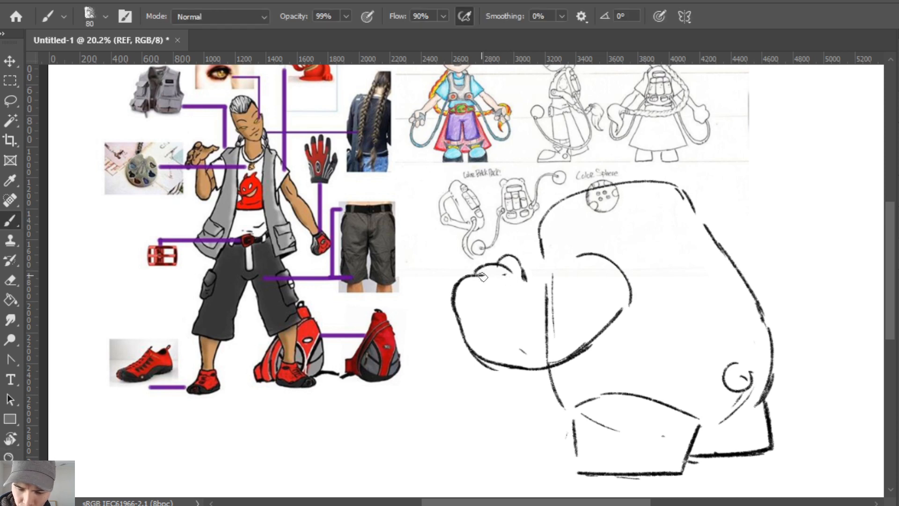
left_click_drag(493, 363, 560, 396)
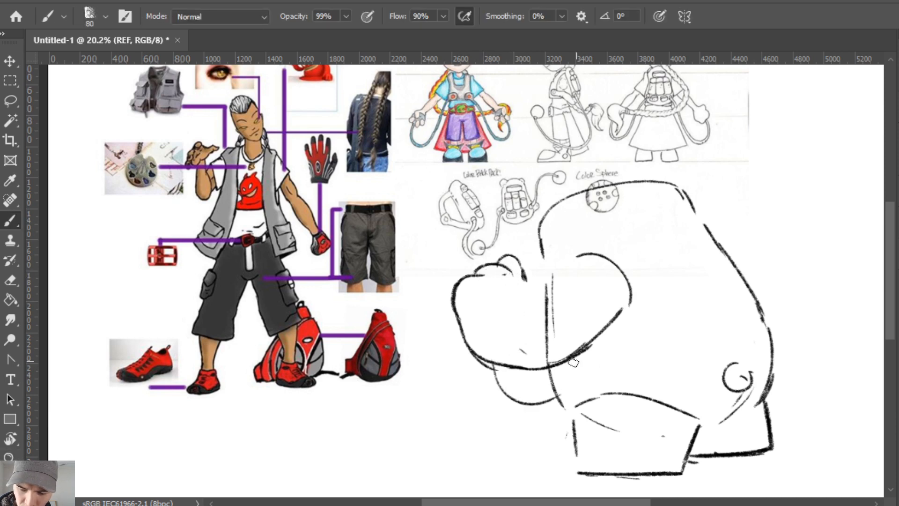
Clean up the rounded form's underside and draw two curves across the body, one below the top section and one rising from the form.
key("e")
left_click_drag(520, 368, 604, 335)
key("b")
mouse_move(514, 364)
left_mouse_down()
mouse_move(584, 343)
mouse_move(731, 270)
left_mouse_up()
mouse_move(552, 255)
left_mouse_down()
mouse_move(652, 231)
mouse_move(712, 236)
left_mouse_up()
left_click_drag(612, 241, 708, 224)
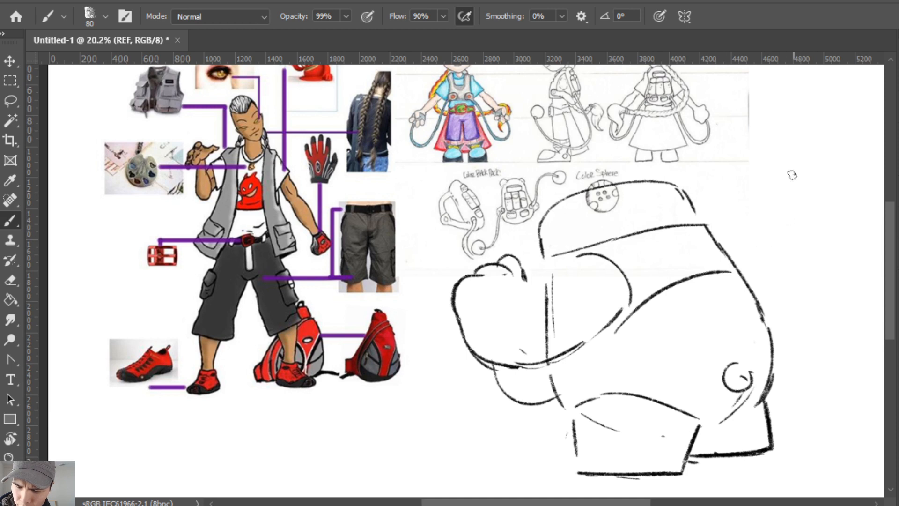
Replace the small circle at the body's lower right with a darker one, and add a curve inside the right side leading to it.
key("e")
key("b")
mouse_move(734, 385)
left_mouse_down()
mouse_move(751, 395)
mouse_move(753, 362)
mouse_move(771, 372)
mouse_move(762, 370)
mouse_move(769, 392)
left_mouse_up()
key("ctrl+z")
key("e")
key("b")
mouse_move(773, 353)
left_mouse_down()
mouse_move(759, 403)
mouse_move(759, 374)
left_mouse_up()
key("e")
key("b")
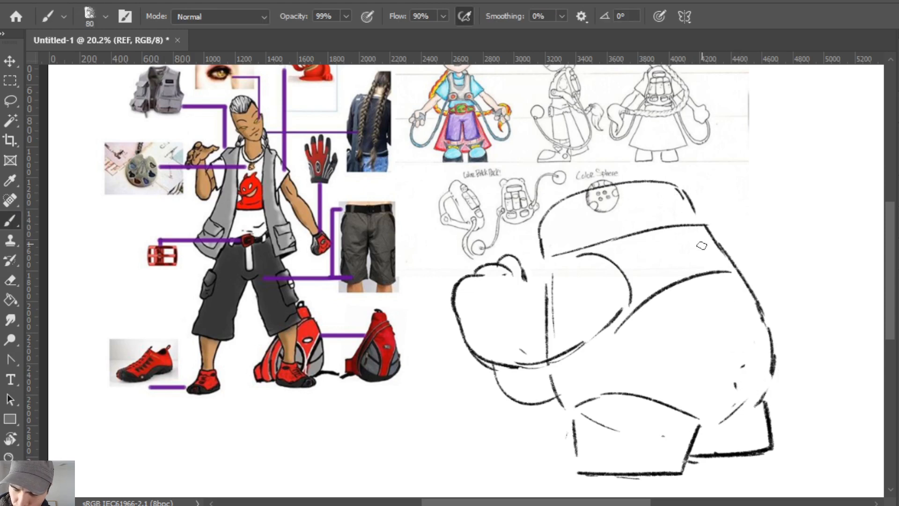
mouse_move(702, 246)
left_mouse_down()
mouse_move(746, 326)
mouse_move(719, 276)
mouse_move(749, 335)
mouse_move(746, 382)
mouse_move(758, 358)
mouse_move(742, 359)
mouse_move(766, 376)
mouse_move(751, 352)
mouse_move(760, 383)
mouse_move(763, 356)
mouse_move(763, 383)
left_mouse_up()
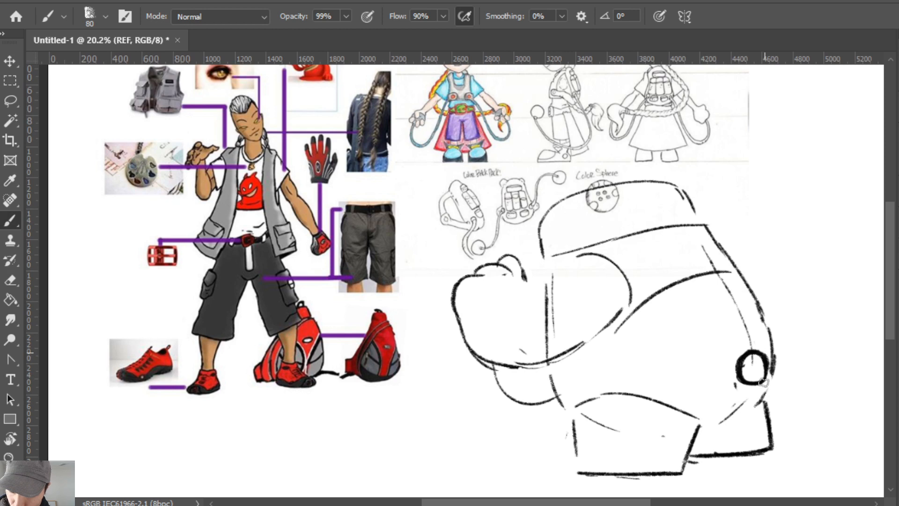
Redraw the small dark circle farther right so it overlaps the body's outline, and clear the lines inside it.
key("e")
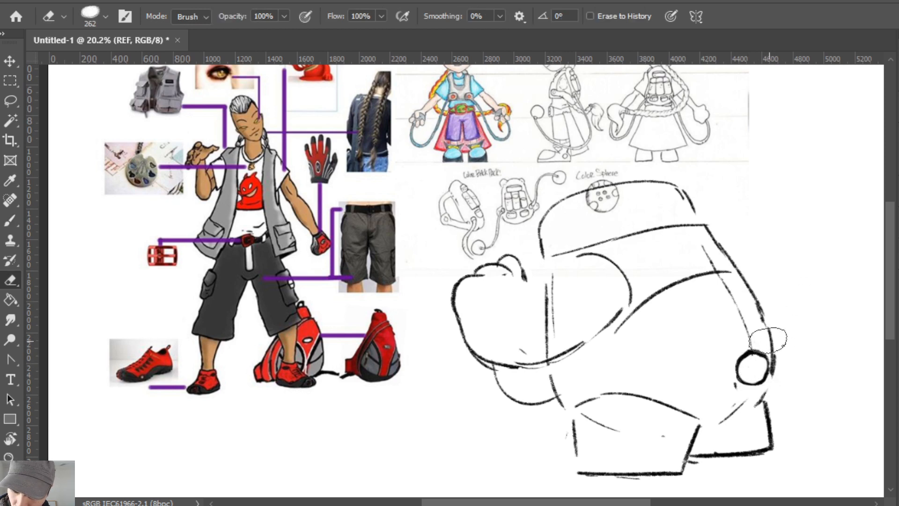
key("b")
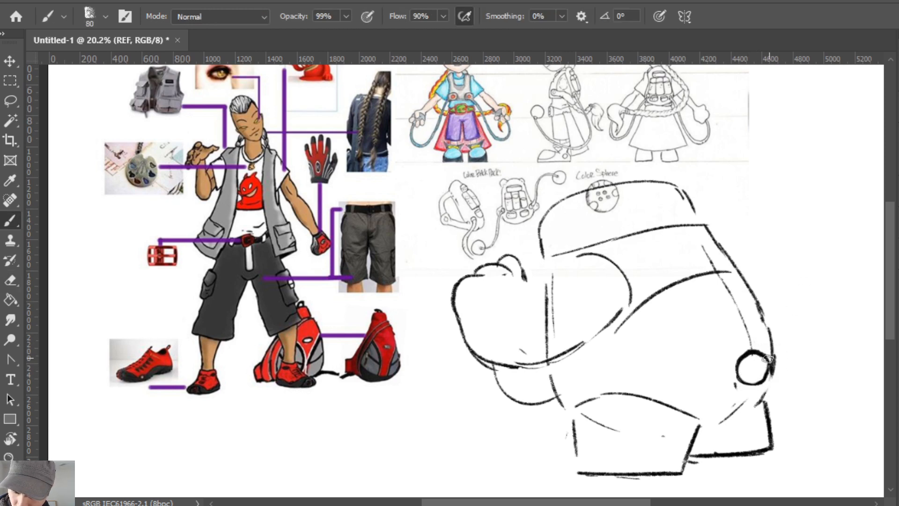
key("e")
key("b")
mouse_move(744, 376)
left_mouse_down()
mouse_move(755, 376)
mouse_move(768, 402)
left_mouse_up()
key("ctrl+z")
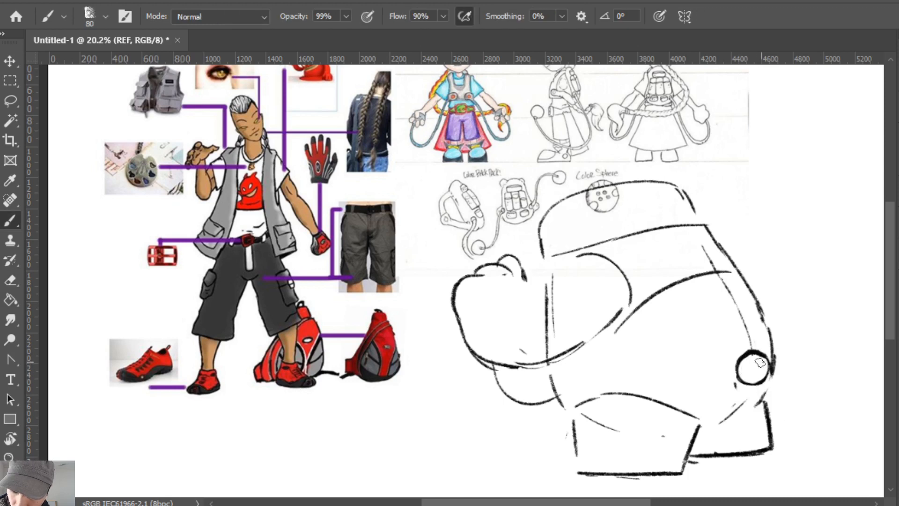
key("e")
mouse_move(760, 362)
left_mouse_down()
mouse_move(754, 383)
mouse_move(771, 358)
mouse_move(754, 384)
mouse_move(767, 357)
left_mouse_up()
key("b")
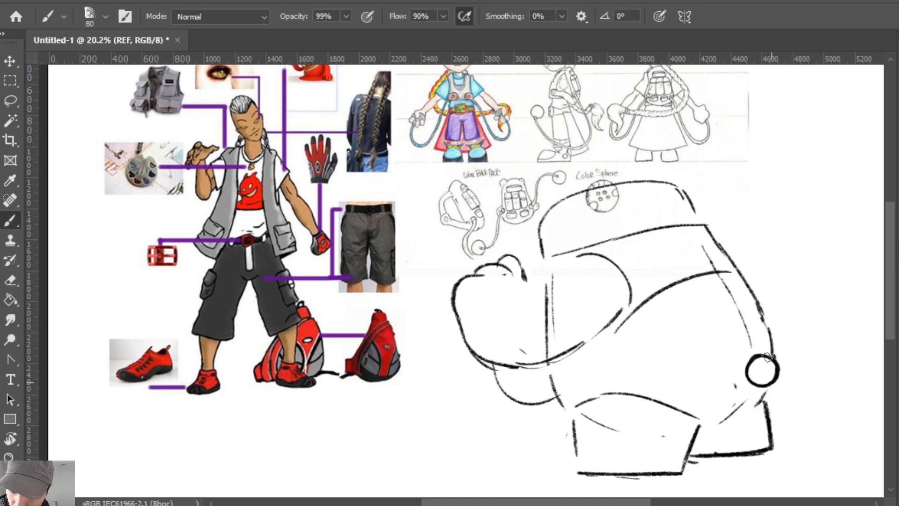
Darken the body's underside above the narrow leg, and replace the wide leg's straight outer side with an outward bulge.
mouse_move(719, 423)
left_mouse_down()
mouse_move(764, 397)
mouse_move(704, 427)
mouse_move(764, 403)
mouse_move(771, 444)
left_mouse_up()
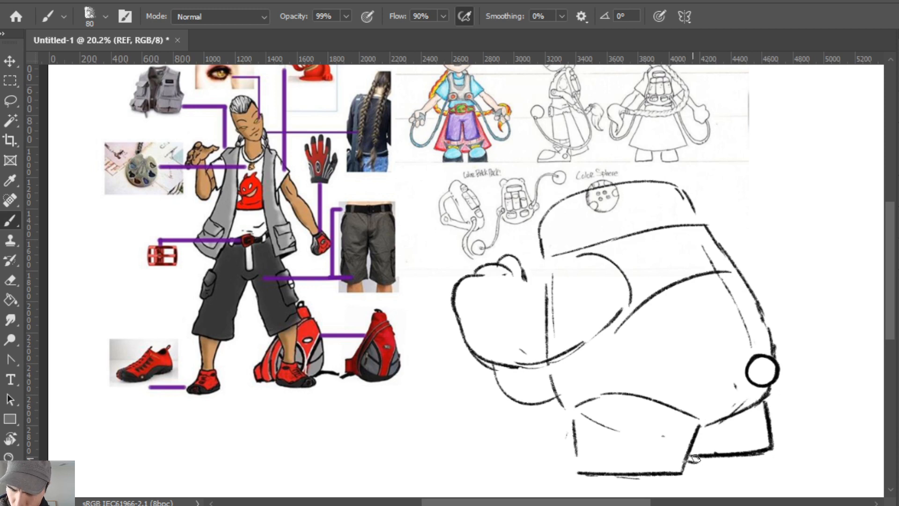
left_click_drag(574, 408, 579, 471)
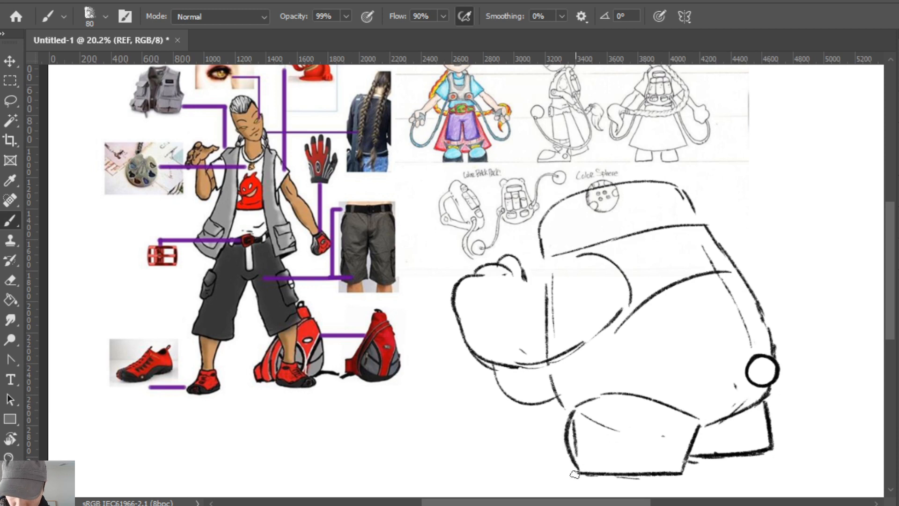
key("e")
left_click_drag(589, 424, 582, 456)
Redraw the narrow leg's outer side as an inward curve and partly erase the body's underside line below the small circle.
left_click_drag(771, 418, 778, 438)
key("b")
mouse_move(769, 392)
left_mouse_down()
mouse_move(765, 426)
mouse_move(775, 441)
left_mouse_up()
key("e")
left_click_drag(772, 393, 733, 417)
key("b")
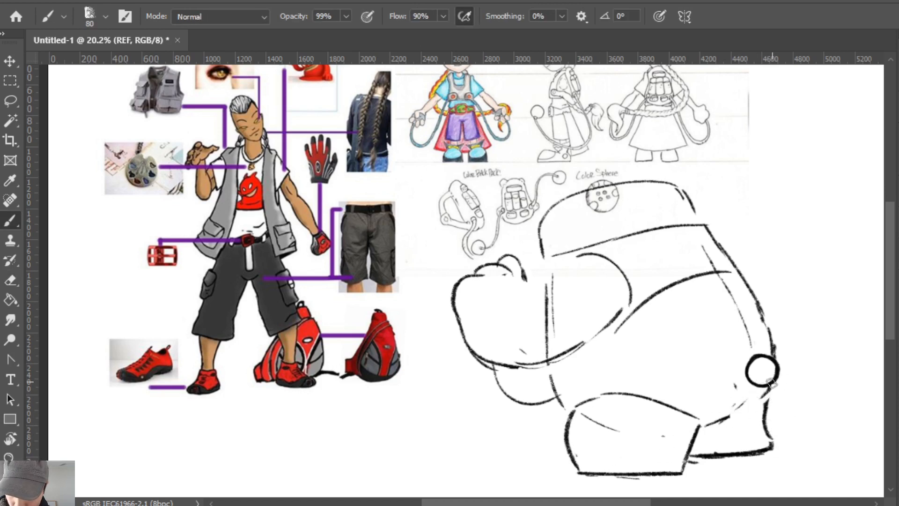
Clean up the rear foot's back edge and redraw a bold lower body curve from the round tail to the front foot.
key("e")
mouse_move(770, 388)
left_mouse_down()
mouse_move(733, 413)
mouse_move(772, 436)
mouse_move(769, 426)
mouse_move(772, 445)
left_mouse_up()
key("b")
key("ctrl+z")
mouse_move(701, 426)
left_mouse_down()
mouse_move(776, 386)
mouse_move(712, 425)
left_mouse_up()
key("ctrl+z")
left_click_drag(776, 385, 701, 426)
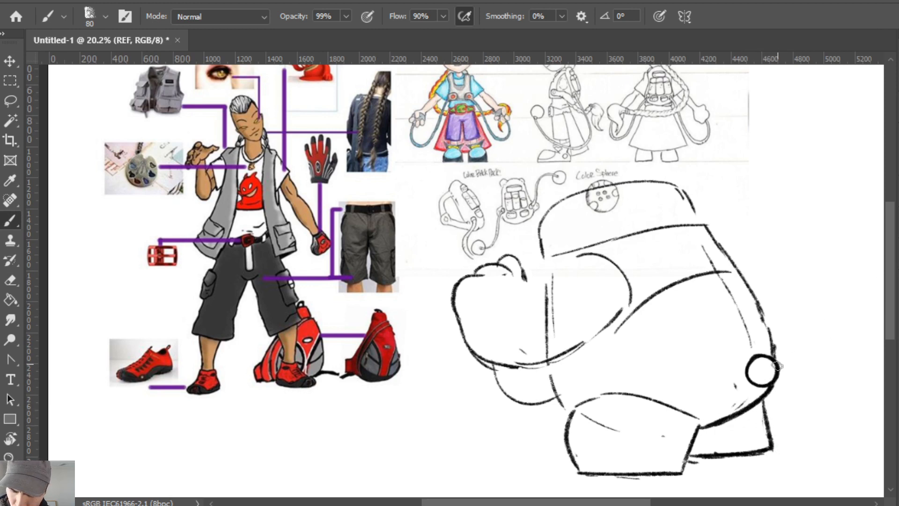
Reshape the round tail at the body's rear outline and erase part of the guide line inside the back.
mouse_move(777, 363)
left_mouse_down()
mouse_move(775, 387)
mouse_move(754, 369)
mouse_move(777, 366)
mouse_move(783, 382)
mouse_move(778, 363)
mouse_move(778, 374)
left_mouse_up()
key("e")
key("b")
key("ctrl+z")
key("e")
key("b")
key("e")
key("b")
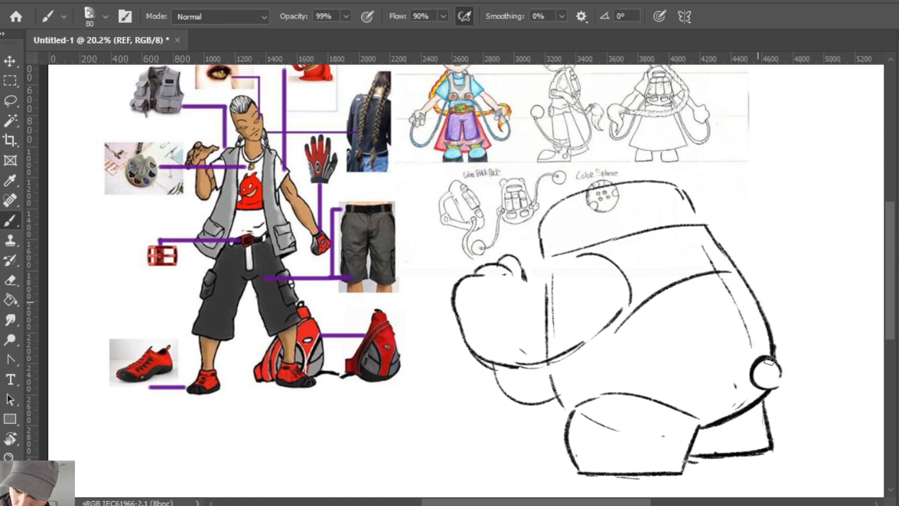
key("e")
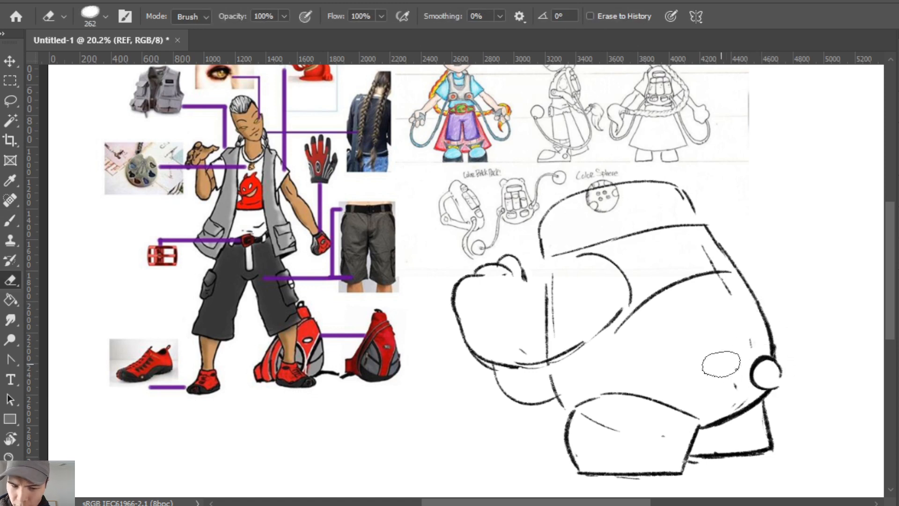
key("b")
left_click_drag(568, 363, 764, 311)
key("ctrl+z")
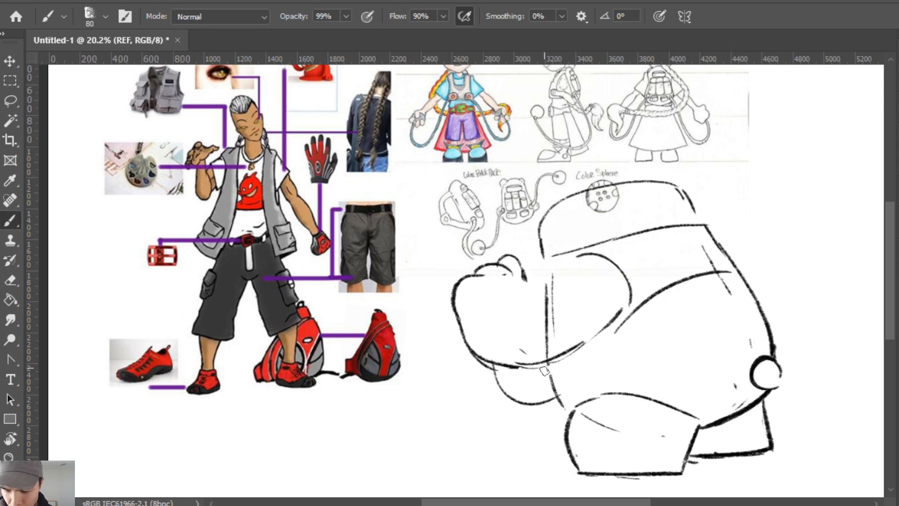
left_click_drag(557, 370, 760, 317)
left_click_drag(570, 384, 775, 341)
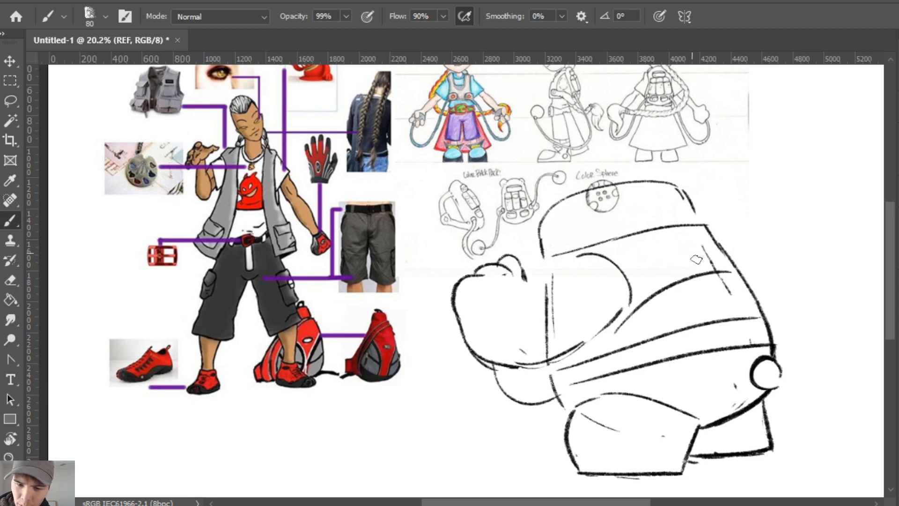
key("ctrl+z")
key("ctrl+z")
Sketch a backpack on the character's back with a front edge, a rounded bottom and a bulging rear edge.
left_click_drag(688, 297, 695, 326)
mouse_move(651, 259)
left_mouse_down()
mouse_move(706, 377)
mouse_move(781, 359)
left_mouse_up()
left_click_drag(745, 262, 782, 363)
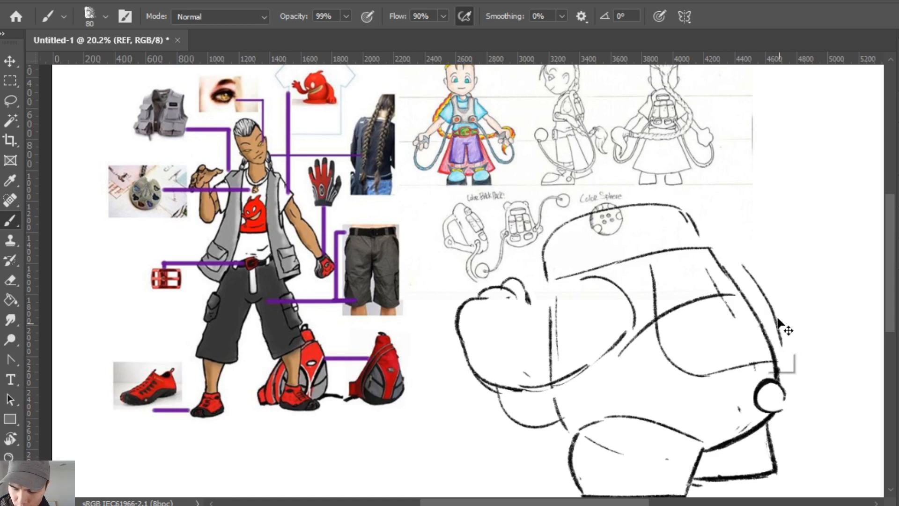
key("ctrl+z")
left_click_drag(778, 320, 783, 369)
left_click_drag(728, 257, 782, 327)
key("ctrl+z")
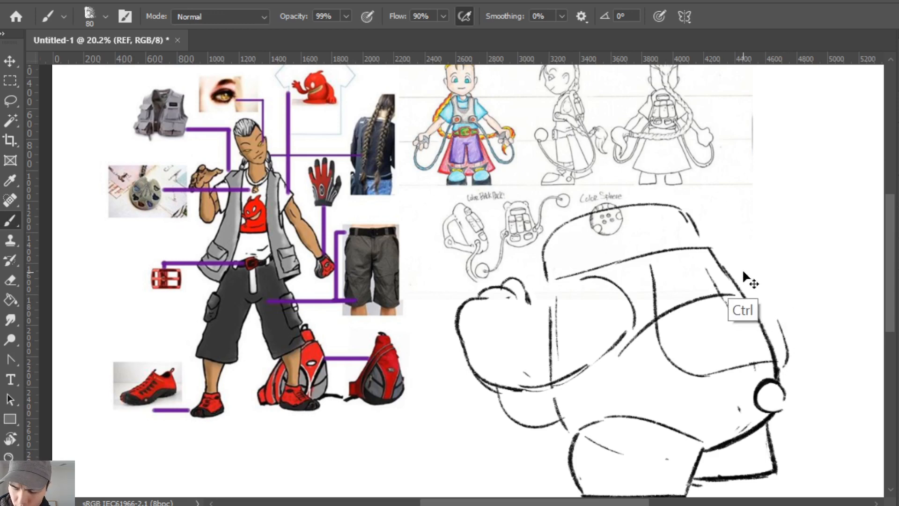
key("ctrl+z")
left_click_drag(742, 267, 783, 315)
key("ctrl+z")
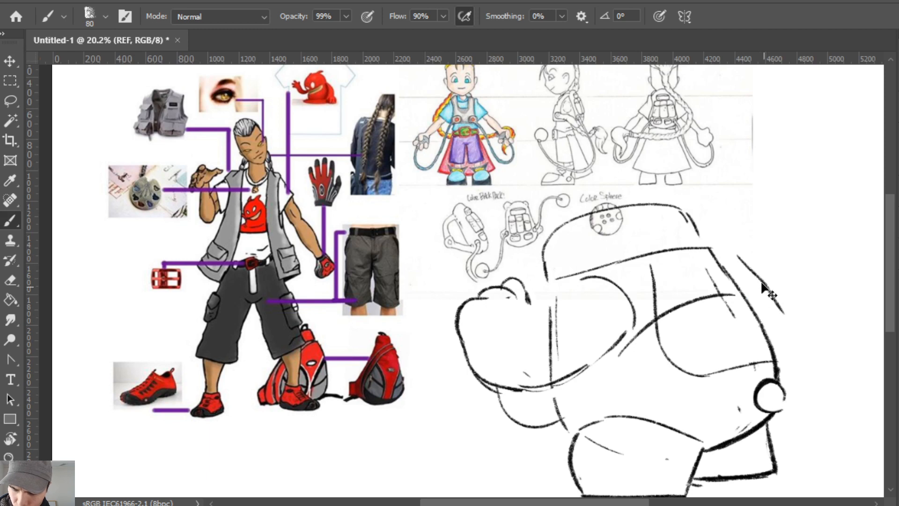
key("ctrl+z")
mouse_move(757, 278)
left_mouse_down()
mouse_move(791, 342)
mouse_move(779, 365)
left_mouse_up()
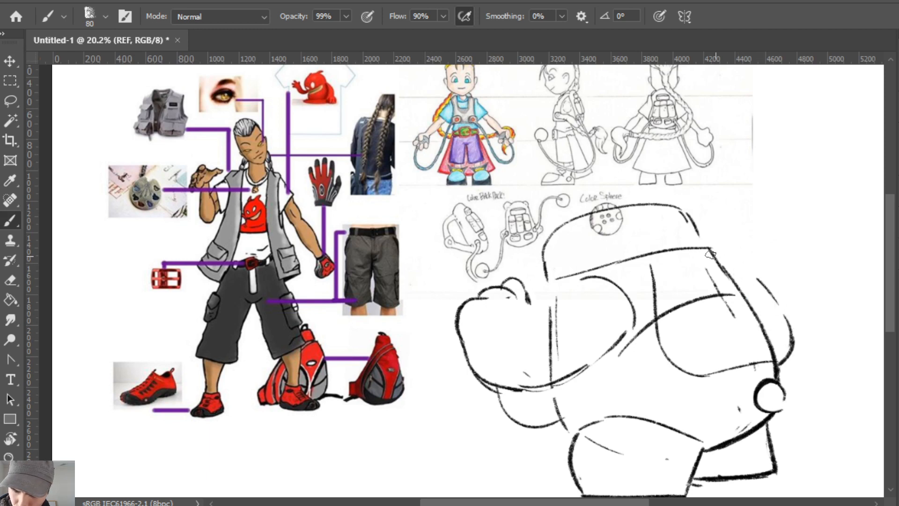
Draw the backpack's curved top edge between its front and rear edges, erasing and redrawing the rough strokes.
left_click_drag(711, 254, 746, 304)
left_click_drag(750, 328, 755, 349)
mouse_move(651, 270)
left_mouse_down()
mouse_move(652, 248)
mouse_move(701, 237)
mouse_move(724, 240)
mouse_move(754, 272)
left_mouse_up()
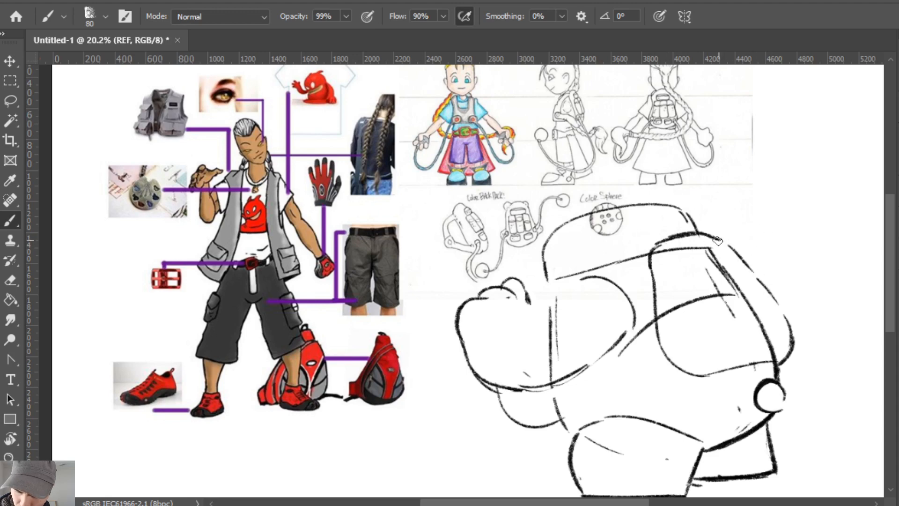
left_click_drag(724, 244, 754, 273)
key("e")
left_click_drag(667, 235, 729, 241)
key("b")
mouse_move(651, 253)
left_mouse_down()
mouse_move(682, 237)
mouse_move(742, 253)
mouse_move(754, 271)
left_mouse_up()
Connect the backpack's top edge to its rear edge with a smoother outline along the upper back.
key("e")
key("b")
mouse_move(724, 244)
left_mouse_down()
mouse_move(753, 263)
mouse_move(786, 317)
left_mouse_up()
key("ctrl+z")
key("e")
key("b")
left_click_drag(751, 267, 785, 311)
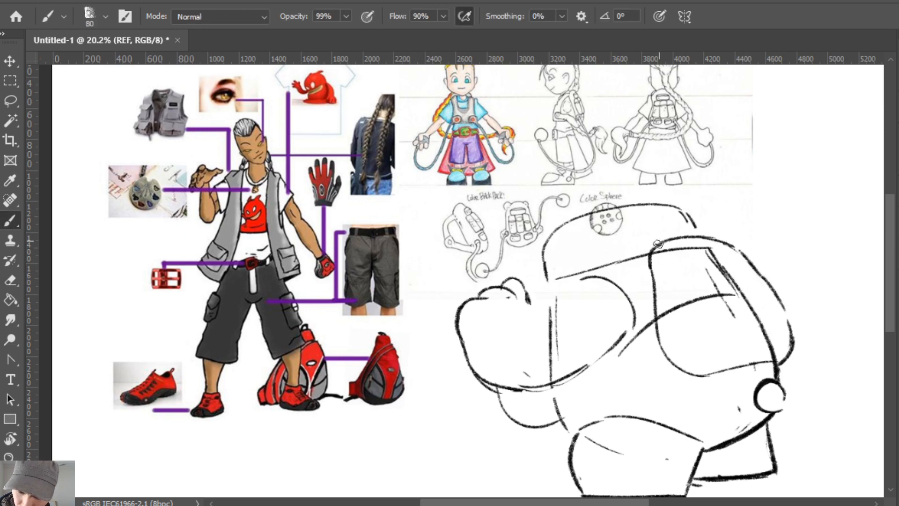
Redraw the backpack's top edge with a small bump at its front corner and erase the body's back line inside it.
mouse_move(658, 243)
left_mouse_down()
mouse_move(691, 228)
mouse_move(727, 247)
left_mouse_up()
key("e")
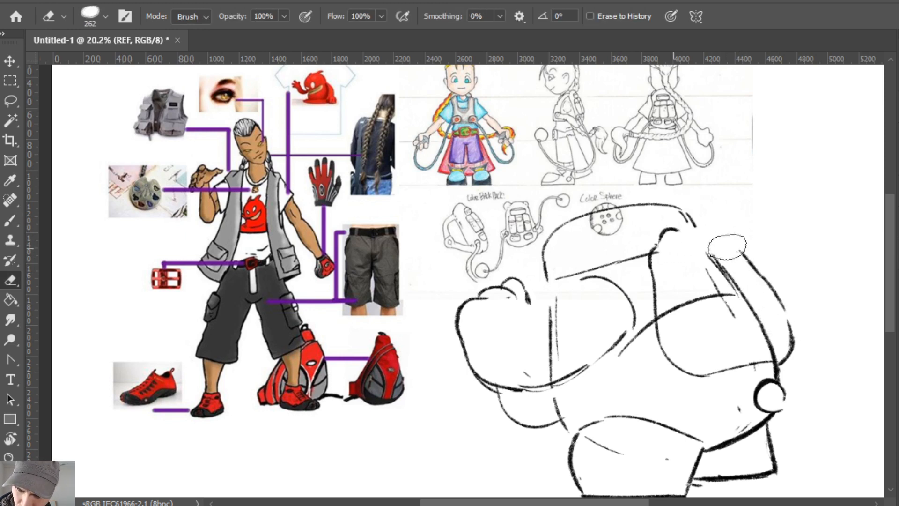
key("b")
mouse_move(657, 249)
left_mouse_down()
mouse_move(712, 234)
mouse_move(739, 245)
mouse_move(771, 337)
left_mouse_up()
key("ctrl+z")
key("e")
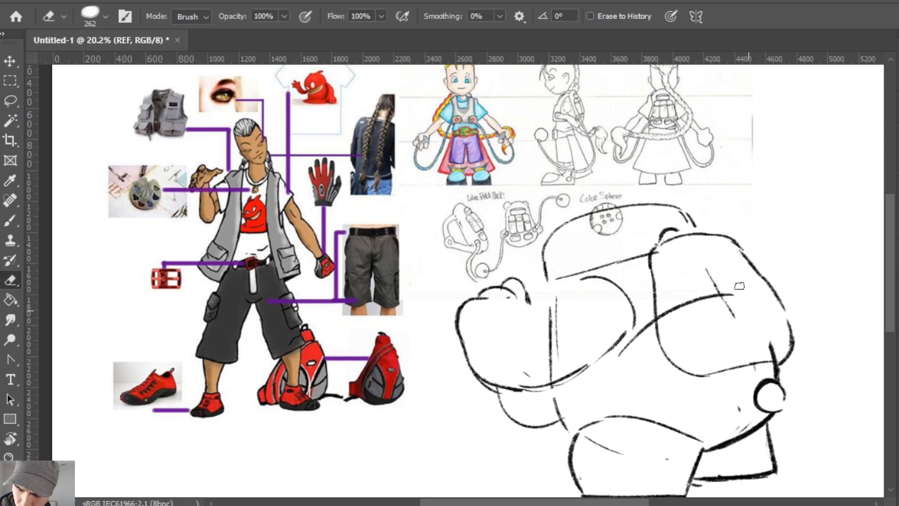
Sketch a curved contour line down the inside of the backpack and erase the arm and guide lines crossing it.
key("b")
mouse_move(709, 238)
left_mouse_down()
mouse_move(745, 288)
mouse_move(764, 353)
left_mouse_up()
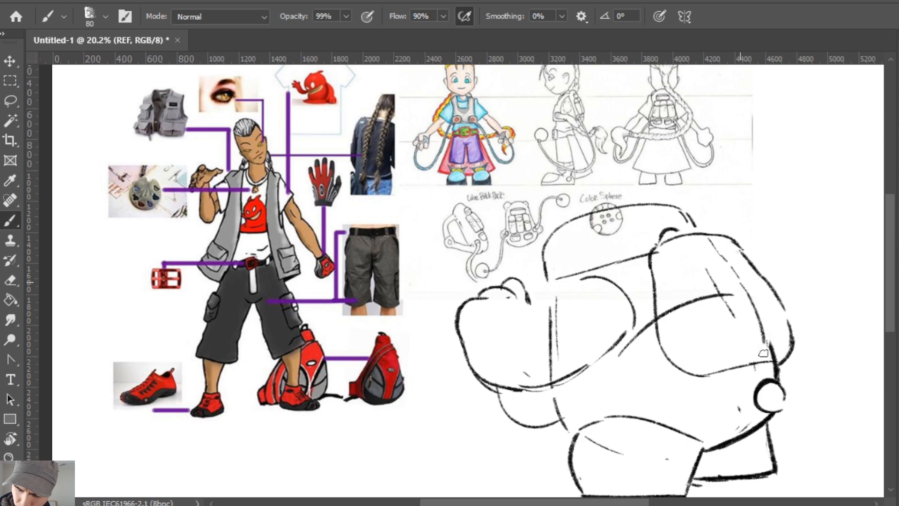
key("e")
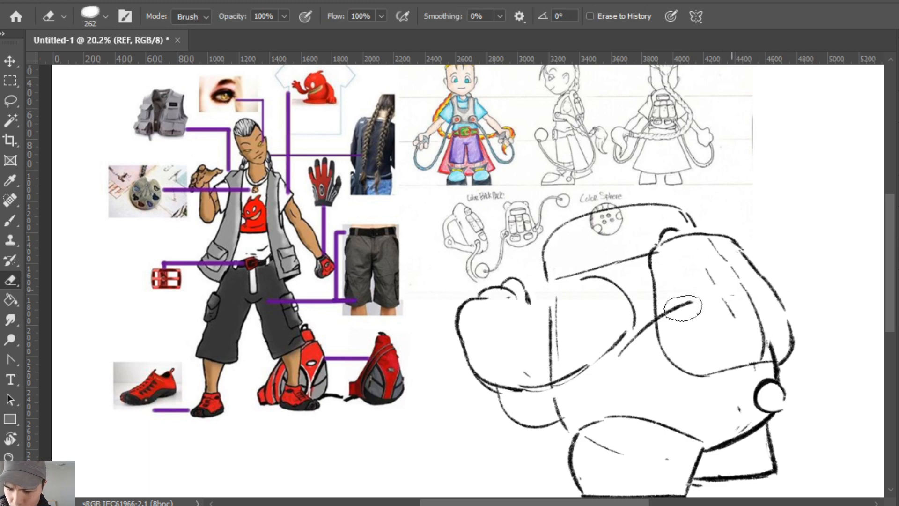
left_click_drag(665, 313, 737, 328)
key("b")
Sketch a narrow curved flap with a rounded front end across the upper part of the backpack.
key("z")
left_click_drag(670, 312, 704, 293)
key("b")
mouse_move(687, 237)
left_mouse_down()
mouse_move(692, 254)
mouse_move(754, 245)
left_mouse_up()
key("ctrl+z")
left_click_drag(691, 235, 761, 239)
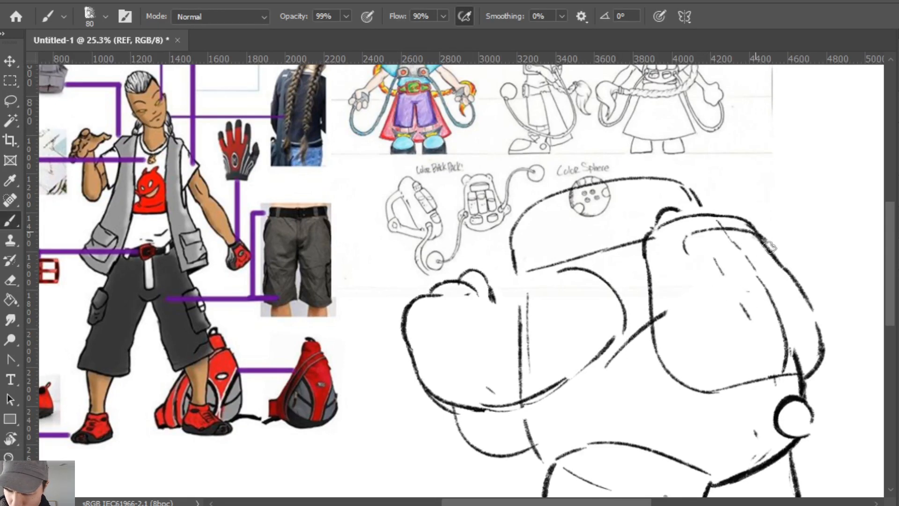
mouse_move(696, 254)
left_mouse_down()
mouse_move(767, 251)
mouse_move(735, 251)
left_mouse_up()
Clean up the flap's rear end and redraw its lower line and the backpack's adjoining corner.
key("e")
left_click_drag(758, 238, 763, 245)
key("b")
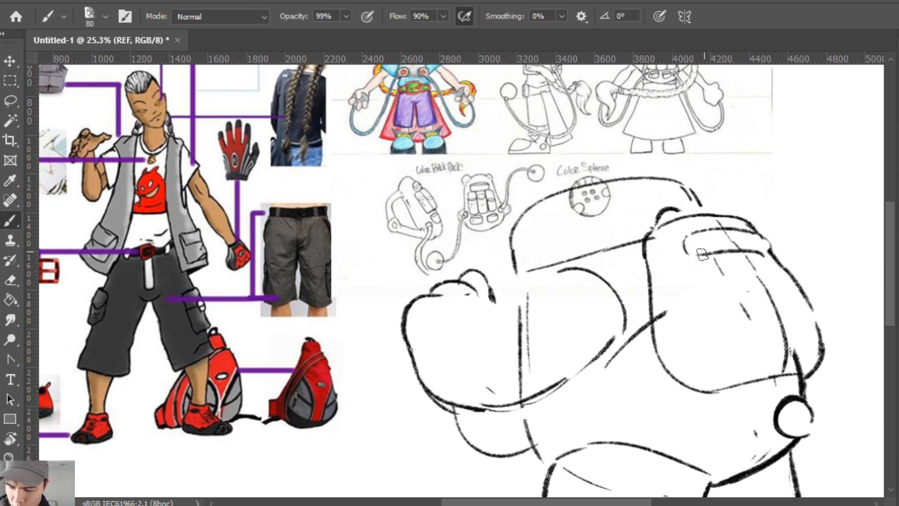
mouse_move(698, 254)
left_mouse_down()
mouse_move(771, 252)
mouse_move(771, 244)
mouse_move(716, 235)
mouse_move(756, 231)
mouse_move(772, 244)
left_mouse_up()
key("e")
key("b")
key("e")
key("b")
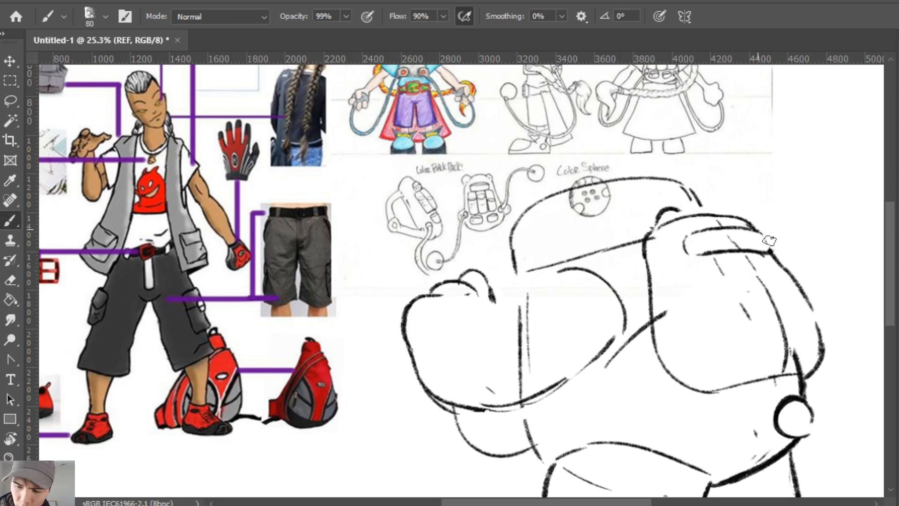
Clean up the backpack's top edge and add a second small rounded bump on it.
key("e")
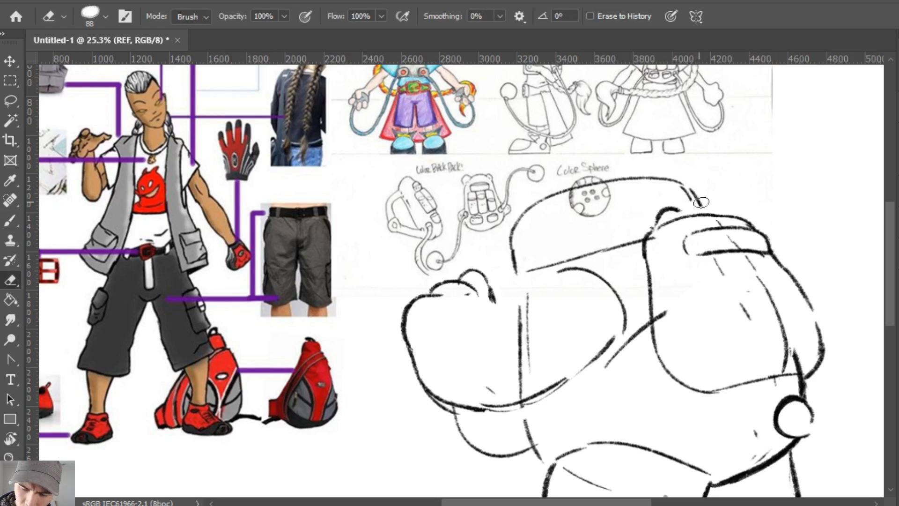
mouse_move(675, 211)
left_mouse_down()
mouse_move(656, 226)
mouse_move(691, 216)
mouse_move(671, 207)
mouse_move(745, 218)
left_mouse_up()
key("b")
key("ctrl+z")
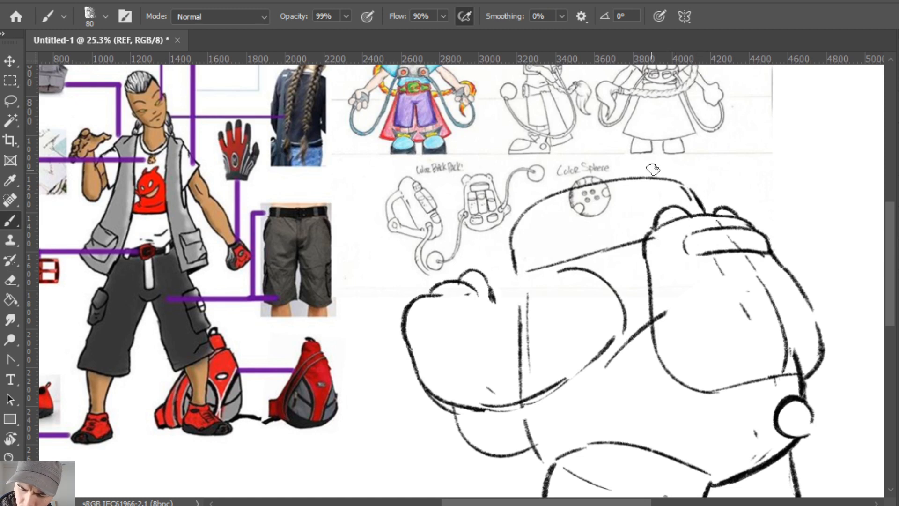
Draw two rounded ear bumps on top of the character's head.
mouse_move(642, 176)
left_mouse_down()
mouse_move(665, 164)
mouse_move(677, 180)
mouse_move(640, 161)
mouse_move(669, 179)
left_mouse_up()
key("ctrl+z")
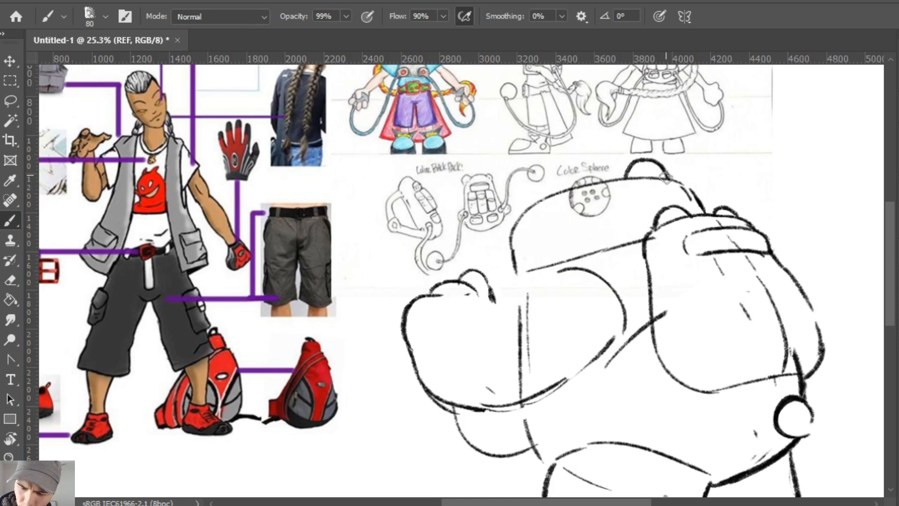
left_click_drag(594, 182, 622, 171)
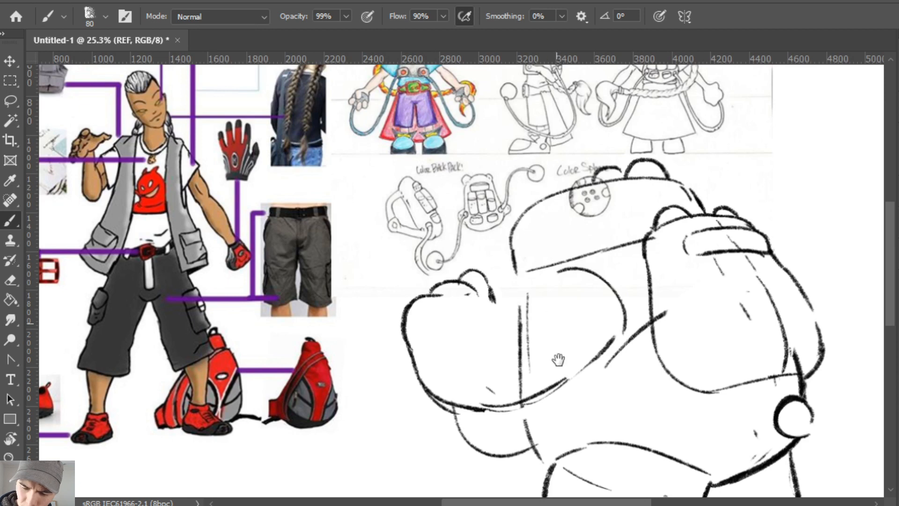
Paint two solid black eye shapes and a small nose mark on the face, and add a thinner line between the eyes.
left_click_drag(557, 336, 571, 423)
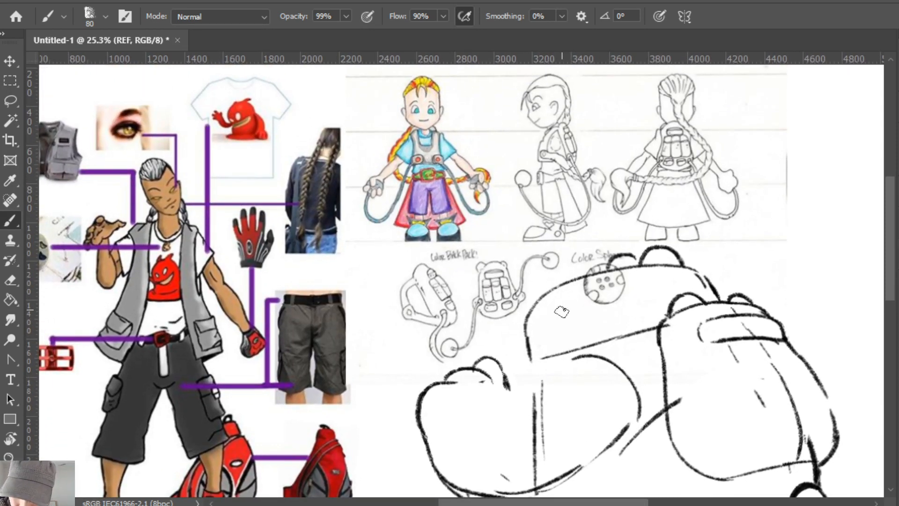
mouse_move(561, 312)
left_mouse_down()
mouse_move(538, 323)
mouse_move(572, 309)
mouse_move(527, 312)
left_mouse_up()
mouse_move(583, 302)
left_mouse_down()
mouse_move(609, 294)
mouse_move(585, 300)
left_mouse_up()
left_click_drag(539, 317, 580, 318)
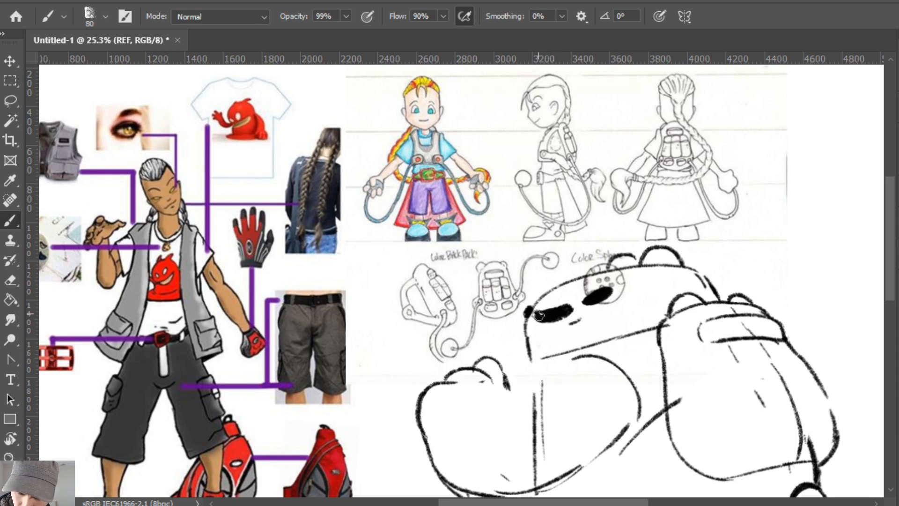
mouse_move(596, 295)
left_mouse_down()
mouse_move(608, 290)
mouse_move(575, 307)
mouse_move(576, 280)
left_mouse_up()
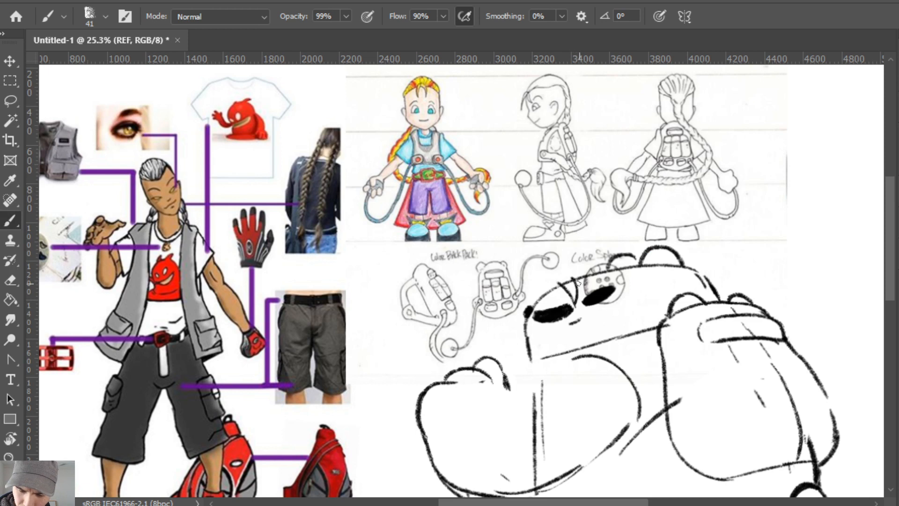
Sketch a curved brow arch over the front eye with the thinner brush, undoing the rough strokes.
left_click_drag(533, 300, 531, 306)
key("ctrl+z")
mouse_move(555, 277)
left_mouse_down()
mouse_move(545, 304)
mouse_move(561, 284)
mouse_move(553, 275)
left_mouse_up()
key("ctrl+z")
key("ctrl+z")
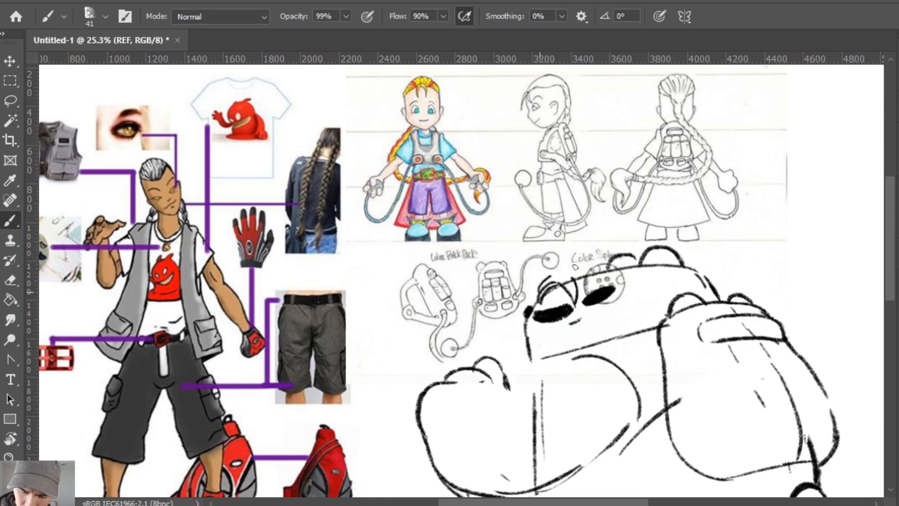
Refine the brow line between the eyes, flatten and darken the far ear, and erase stray lines above the second eye.
key("e")
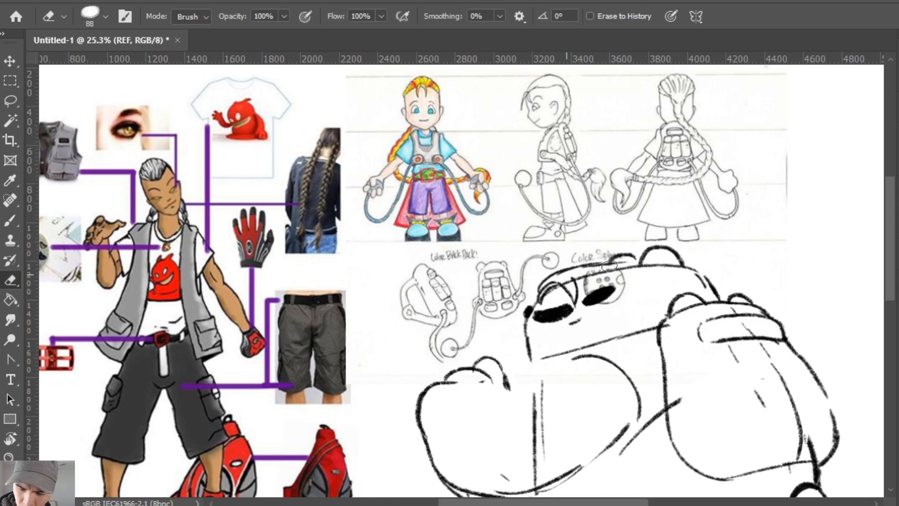
key("b")
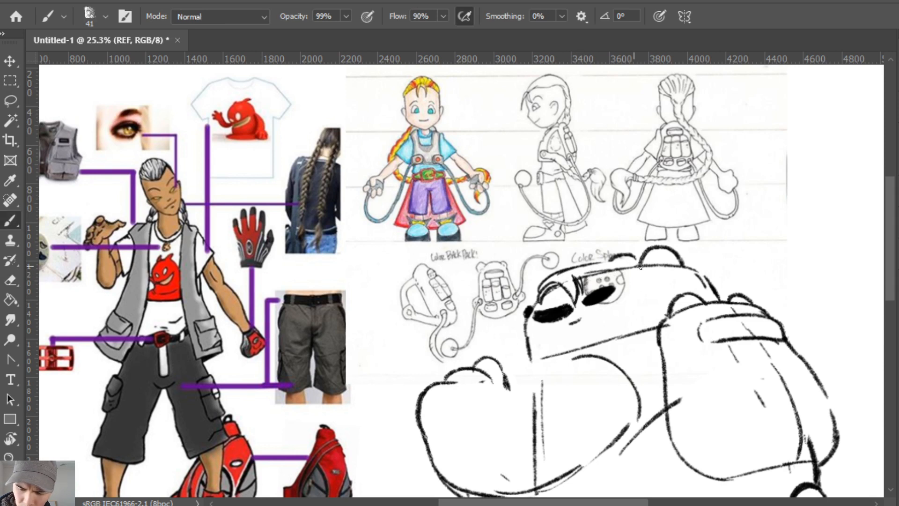
left_click_drag(591, 266, 637, 259)
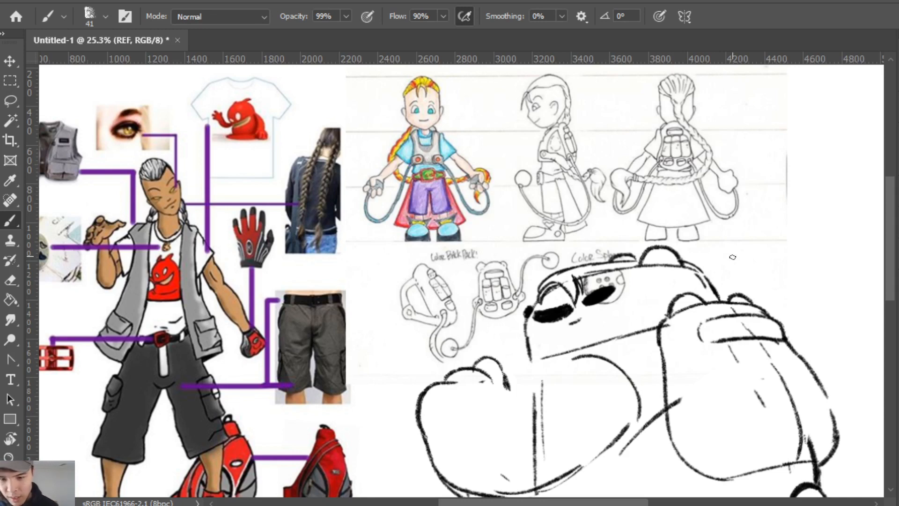
key("e")
mouse_move(601, 274)
left_mouse_down()
mouse_move(628, 270)
mouse_move(595, 274)
left_mouse_up()
key("b")
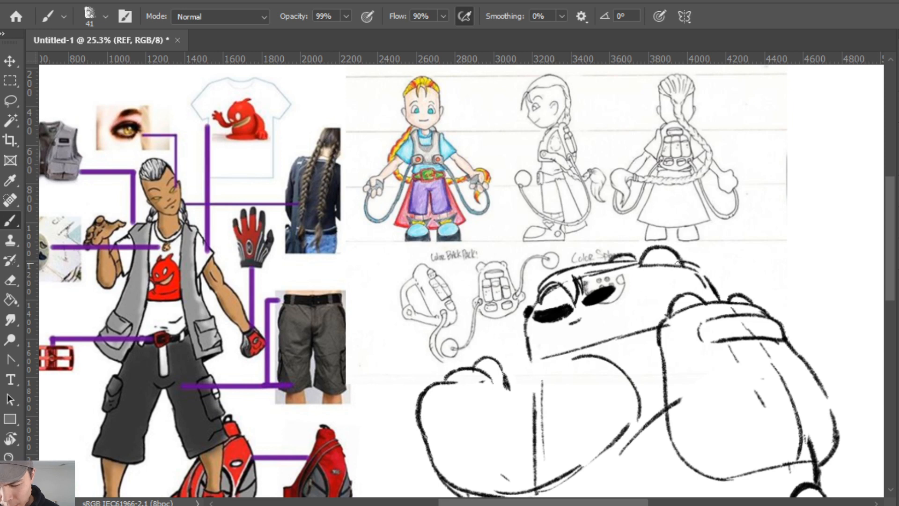
Erase part of the back of the head and redraw it with a small bump behind the near ear.
key("e")
left_click_drag(709, 294, 697, 278)
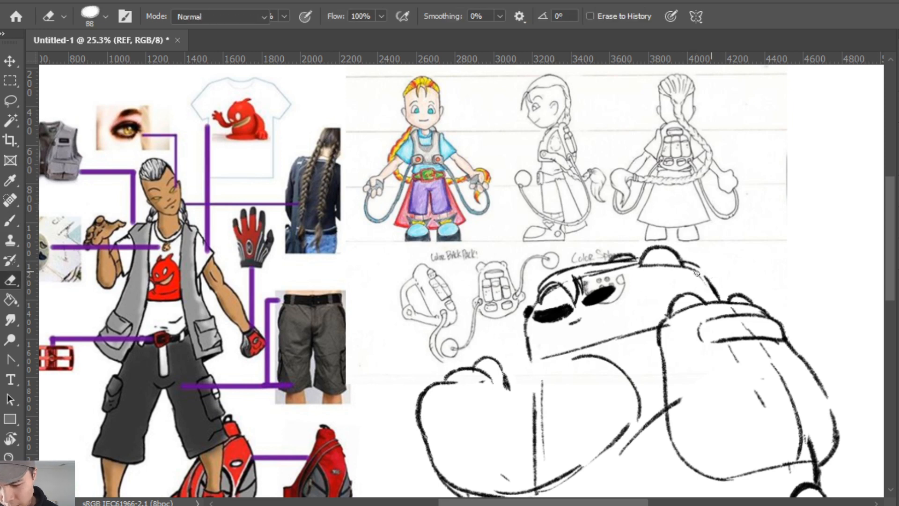
key("b")
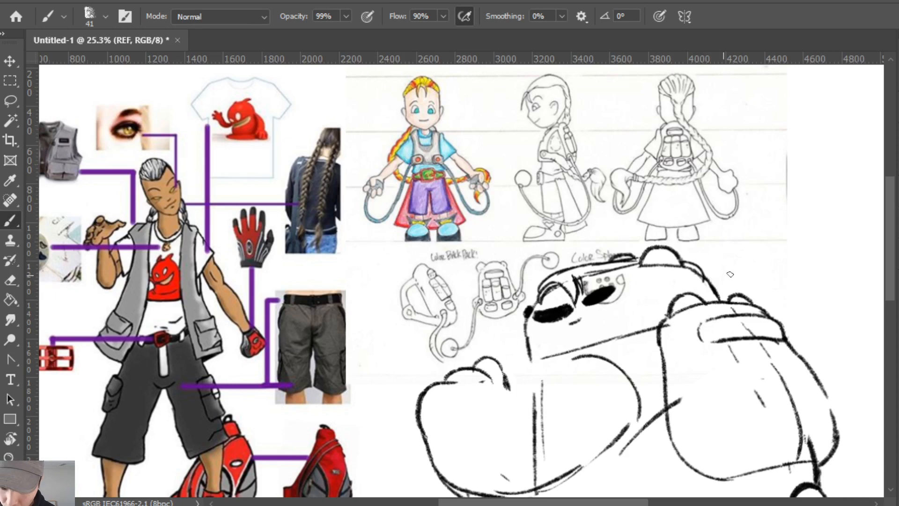
Sketch the first segments of a braid trailing from the back of the head above the backpack, undoing the rough strokes.
key("ctrl+z")
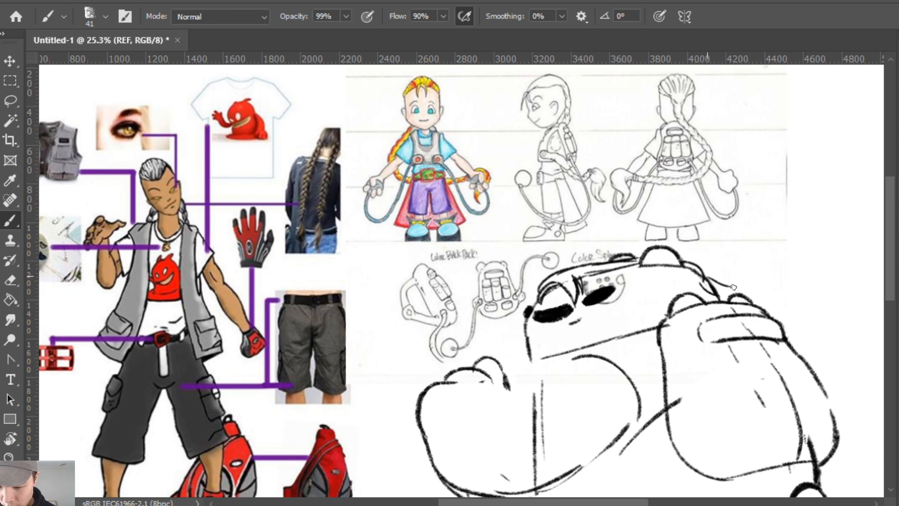
left_click_drag(770, 284, 714, 214)
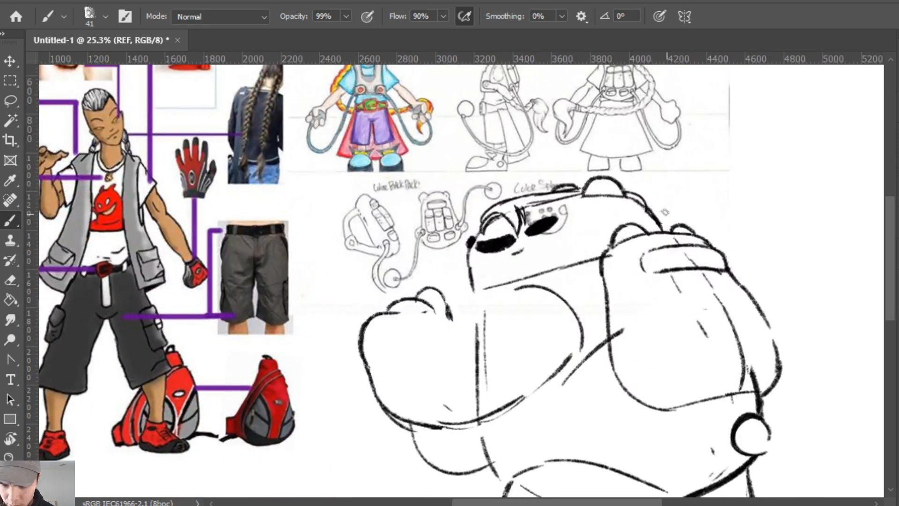
mouse_move(630, 199)
left_mouse_down()
mouse_move(721, 220)
mouse_move(669, 217)
mouse_move(712, 208)
left_mouse_up()
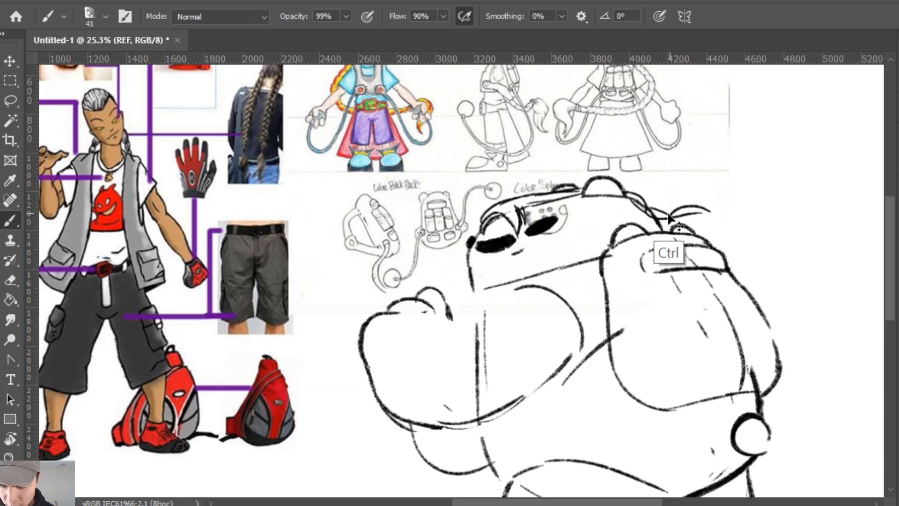
key("ctrl+z")
mouse_move(649, 209)
left_mouse_down()
mouse_move(678, 222)
mouse_move(699, 216)
left_mouse_up()
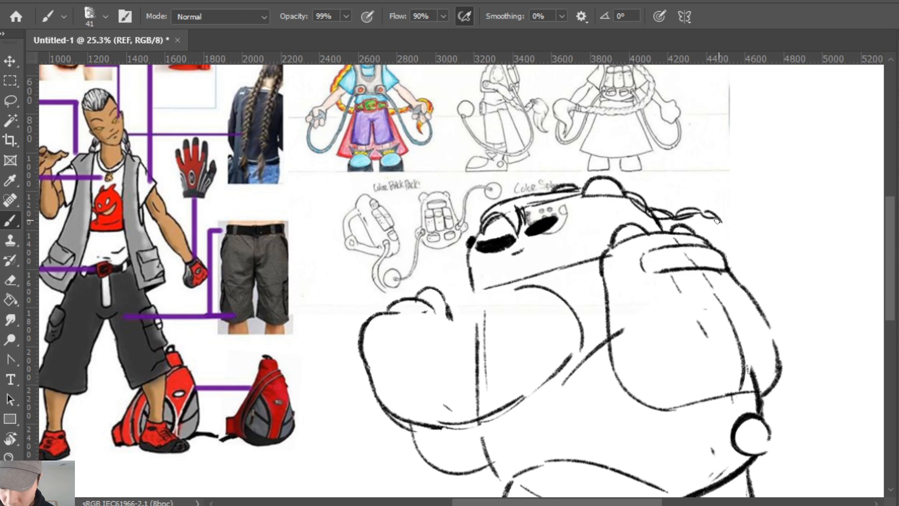
left_click_drag(715, 217, 734, 248)
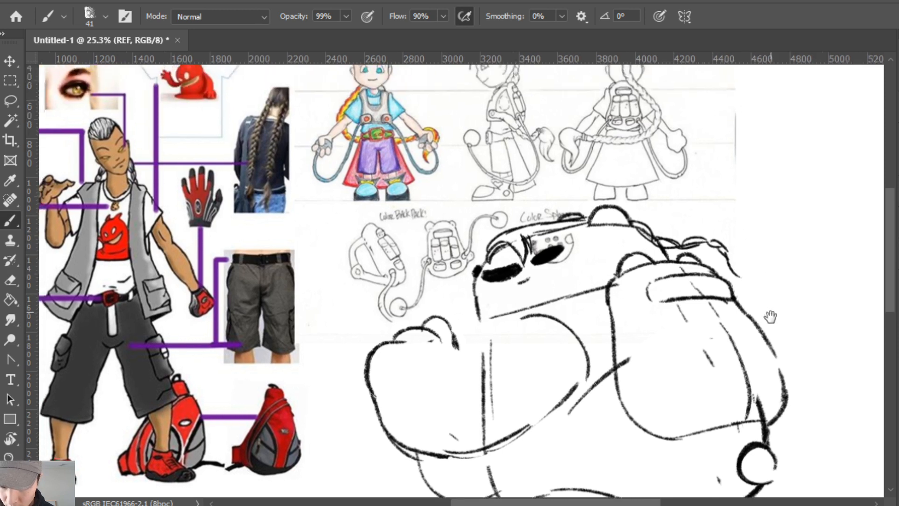
Draw a long guide curve for the braid, arcing from its first segments down behind the backpack, and redo the stroke.
scroll(758, 258, "up", 2)
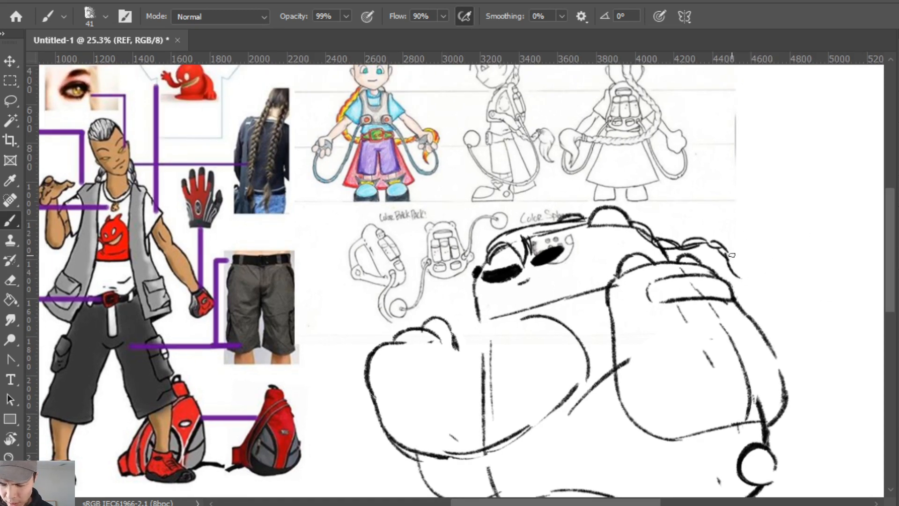
key("e")
key("b")
key("ctrl")
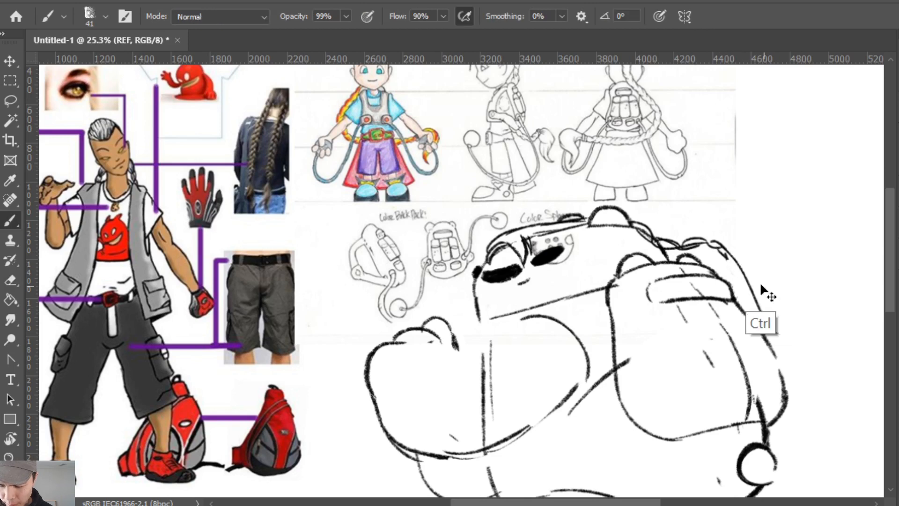
key("e")
key("b")
mouse_move(721, 246)
left_mouse_down()
mouse_move(744, 267)
mouse_move(802, 424)
left_mouse_up()
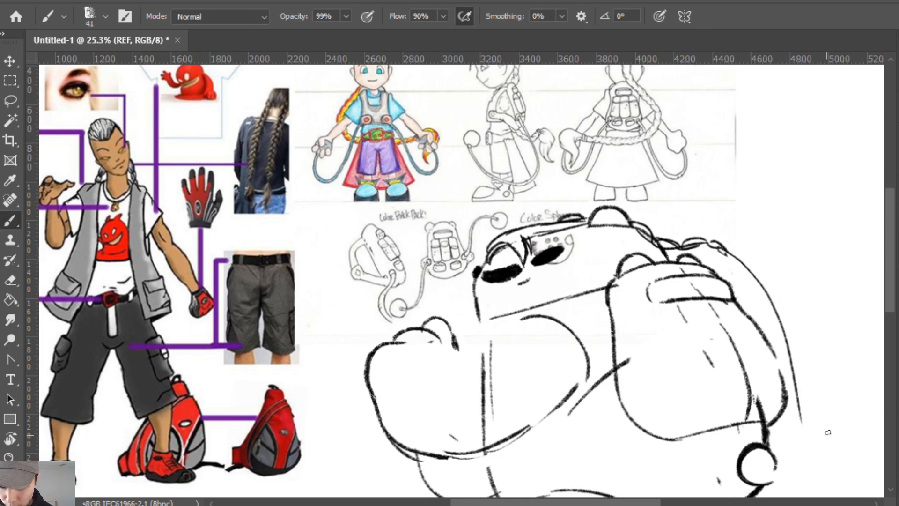
left_click_drag(792, 380, 767, 326)
key("ctrl+z")
left_click_drag(693, 194, 774, 287)
Fill the braid with overlapping plait segments from the head down along the guide curve behind the backpack.
key("e")
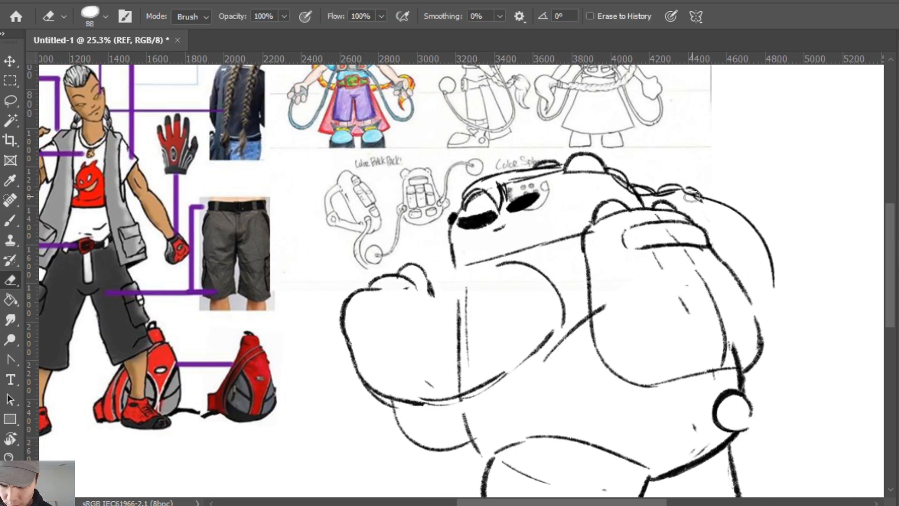
key("b")
left_click_drag(707, 199, 741, 218)
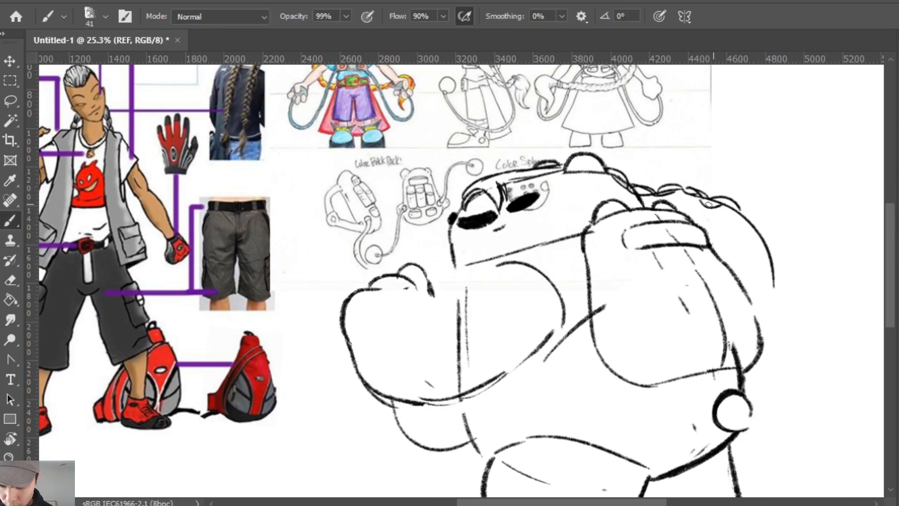
left_click_drag(665, 199, 695, 194)
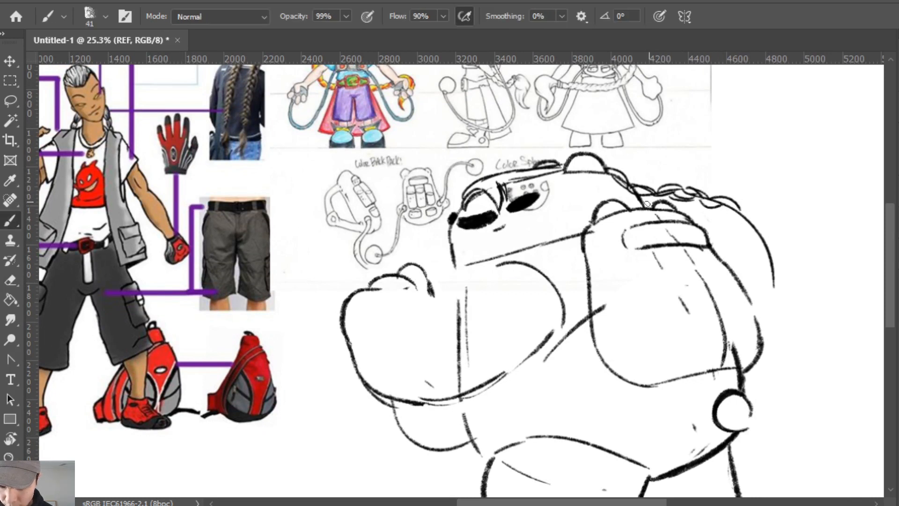
left_click_drag(642, 199, 682, 184)
key("ctrl+z")
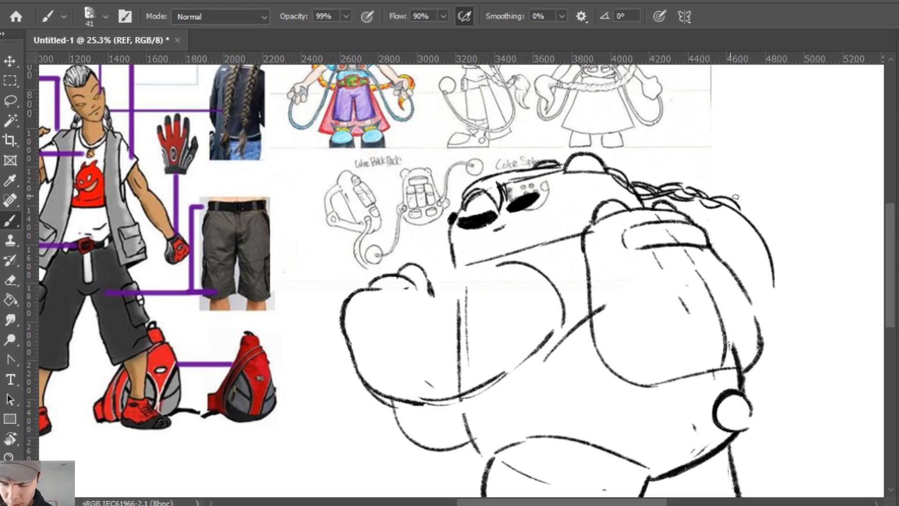
mouse_move(736, 209)
left_mouse_down()
mouse_move(756, 231)
mouse_move(763, 224)
mouse_move(747, 222)
mouse_move(775, 251)
mouse_move(760, 238)
mouse_move(771, 249)
mouse_move(785, 342)
mouse_move(806, 343)
left_mouse_up()
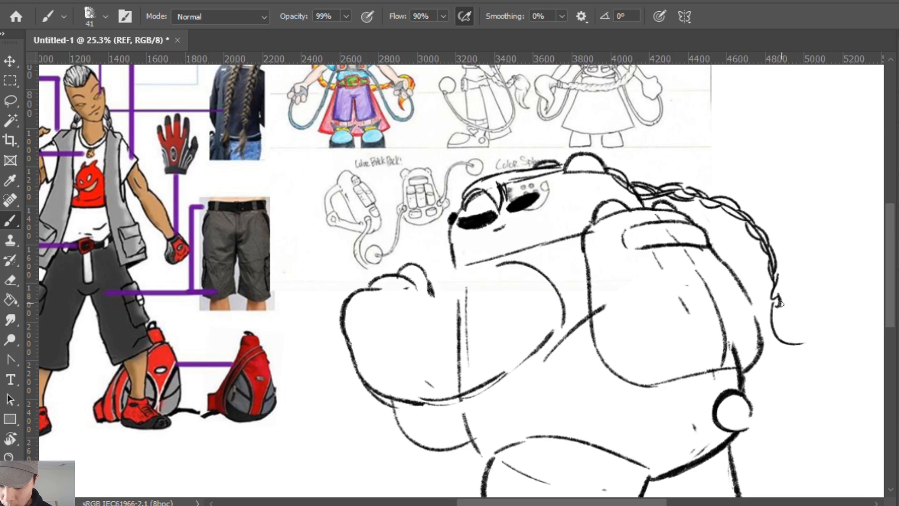
Sketch a flared, pointed tuft of loose hair at the braid's lower end, undoing the unwanted strokes.
left_click_drag(780, 304, 819, 327)
mouse_move(778, 303)
left_mouse_down()
mouse_move(803, 325)
mouse_move(799, 354)
left_mouse_up()
mouse_move(772, 326)
left_mouse_down()
mouse_move(791, 315)
mouse_move(801, 354)
left_mouse_up()
key("ctrl+z")
key("ctrl+z")
mouse_move(774, 313)
left_mouse_down()
mouse_move(838, 348)
mouse_move(841, 371)
left_mouse_up()
key("ctrl+z")
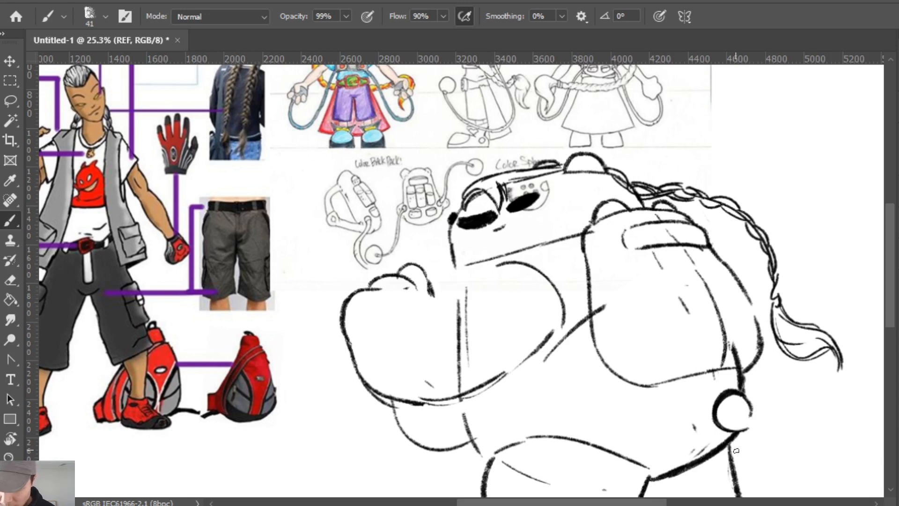
left_click_drag(785, 354, 833, 351)
key("ctrl+z")
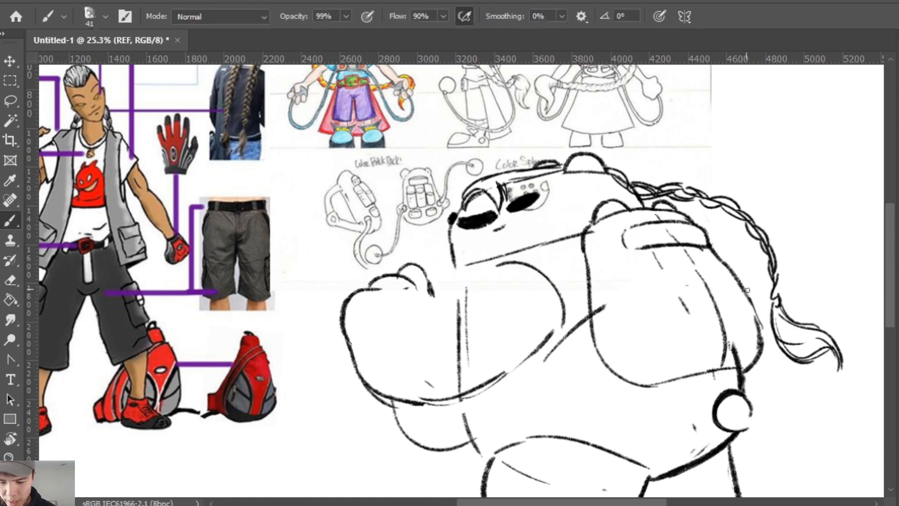
Draw a shoulder strap under the jaw, running from the chest to the upper part of the backpack.
key("z")
left_click_drag(724, 374, 706, 378)
left_click_drag(648, 332, 680, 327)
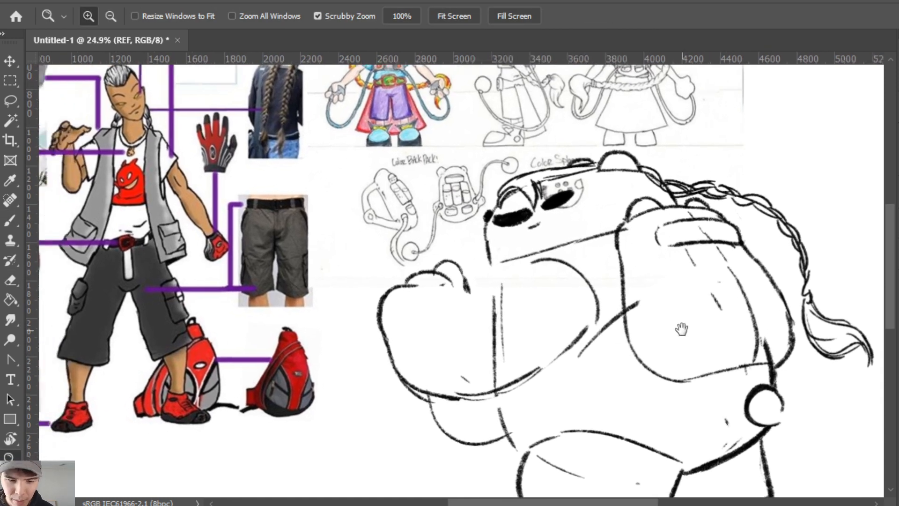
key("b")
mouse_move(560, 263)
left_mouse_down()
mouse_move(620, 254)
mouse_move(619, 265)
mouse_move(626, 257)
left_mouse_up()
key("ctrl+z")
mouse_move(561, 240)
left_mouse_down()
mouse_move(614, 229)
mouse_move(531, 243)
mouse_move(543, 241)
mouse_move(487, 277)
mouse_move(509, 261)
mouse_move(610, 256)
left_mouse_up()
key("ctrl+z")
key("ctrl+z")
key("e")
key("b")
mouse_move(528, 264)
left_mouse_down()
mouse_move(619, 256)
mouse_move(539, 249)
mouse_move(515, 271)
left_mouse_up()
Replace the straight vertical guides behind the raised fist with curved cuff and vest-edge lines, erasing the leftovers.
key("e")
mouse_move(496, 375)
left_mouse_down()
mouse_move(496, 313)
mouse_move(519, 397)
left_mouse_up()
key("b")
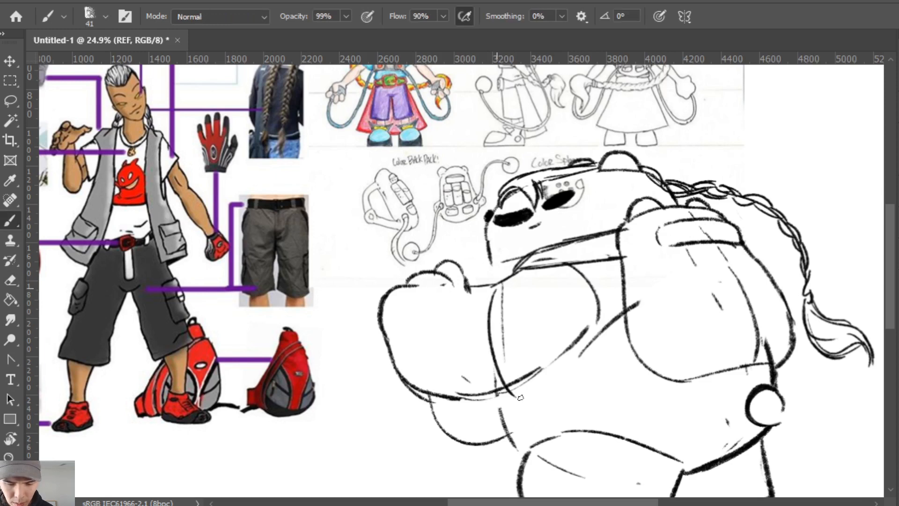
key("ctrl+z")
left_click_drag(464, 293, 469, 388)
mouse_move(494, 289)
left_mouse_down()
mouse_move(505, 378)
mouse_move(500, 360)
left_mouse_up()
key("e")
mouse_move(496, 289)
left_mouse_down()
mouse_move(502, 346)
mouse_move(502, 286)
mouse_move(511, 378)
left_mouse_up()
key("b")
Erase the lower corner of the jaw and redraw the short neck line joining it to the chest.
key("e")
left_click_drag(493, 267, 487, 232)
key("b")
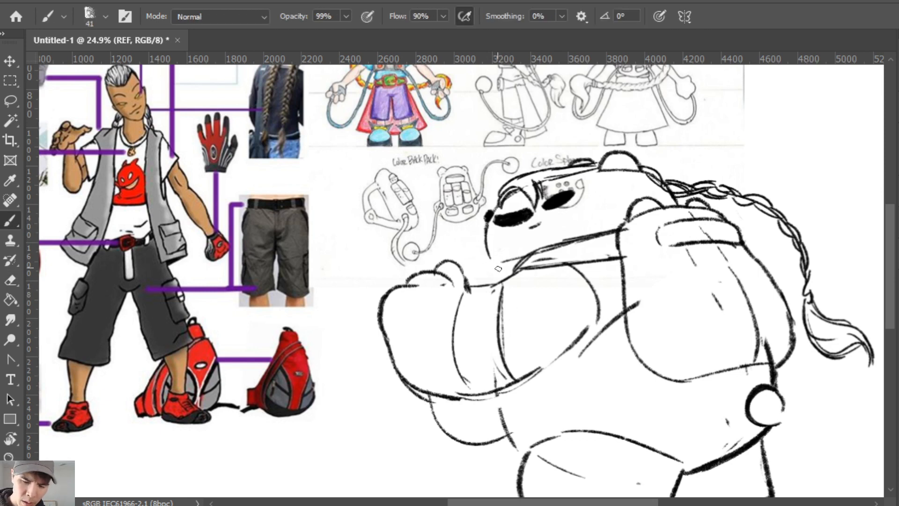
mouse_move(490, 266)
left_mouse_down()
mouse_move(492, 286)
mouse_move(517, 262)
left_mouse_up()
key("ctrl+z")
scroll(468, 298, "up", 2)
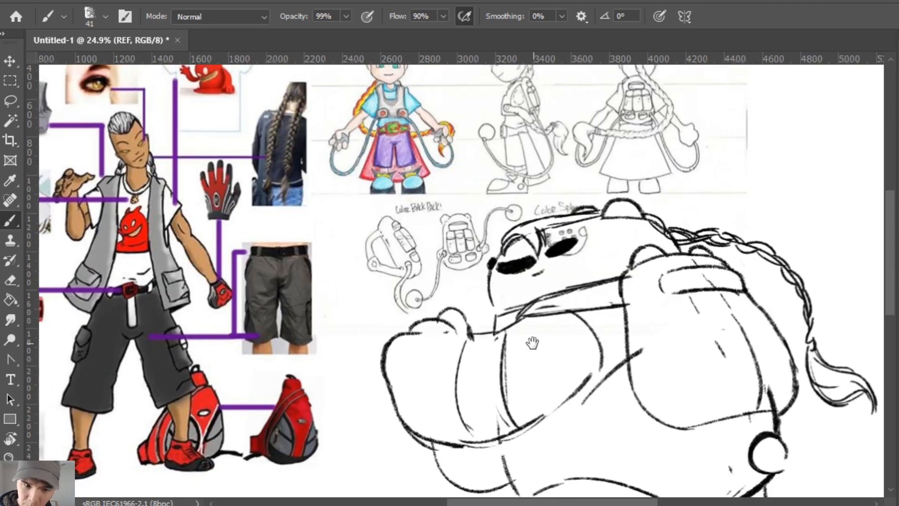
scroll(437, 337, "right", 2)
Draw the vest's front flap curving from the neck to a rounded tip below the forearm, undoing the rough attempts.
left_click_drag(422, 320, 478, 429)
key("ctrl+z")
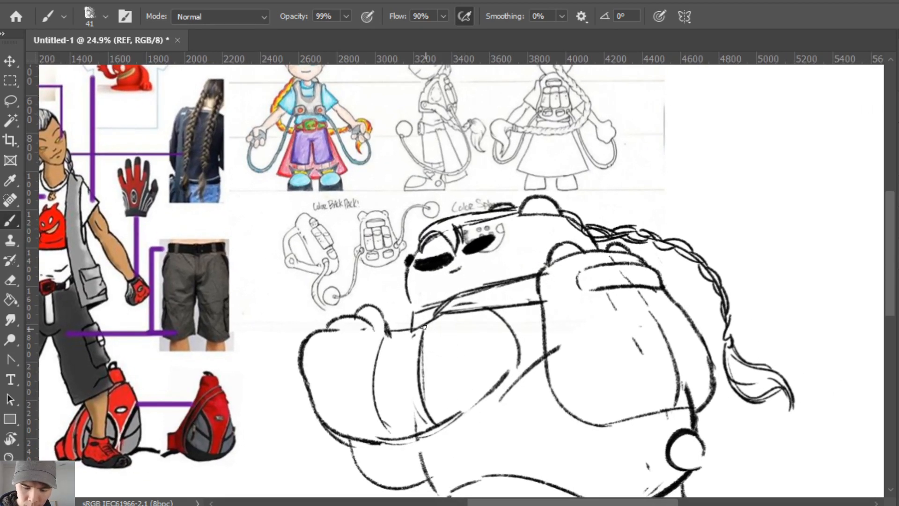
mouse_move(426, 328)
left_mouse_down()
mouse_move(465, 435)
mouse_move(466, 312)
mouse_move(457, 314)
mouse_move(464, 335)
left_mouse_up()
key("ctrl+z")
key("ctrl+z")
key("ctrl+z")
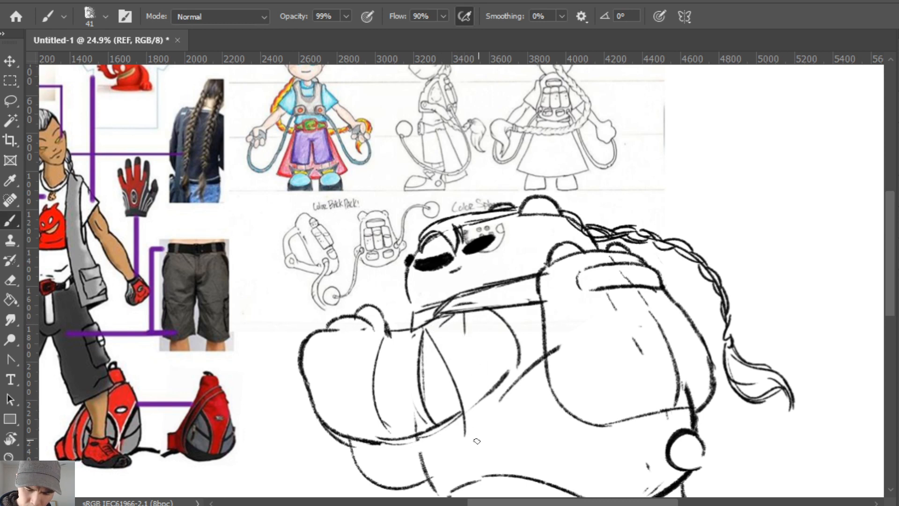
left_click_drag(443, 428, 467, 426)
Redraw the front edge of the vest flap with a curved line and erase the old guide lines around it.
key("e")
left_click_drag(422, 335, 422, 365)
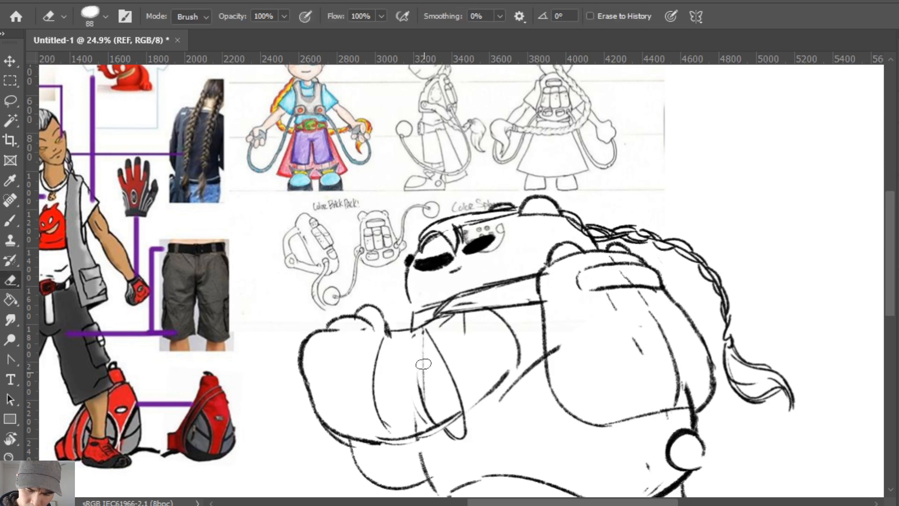
key("b")
left_click_drag(417, 331, 434, 424)
left_click_drag(410, 316, 414, 330)
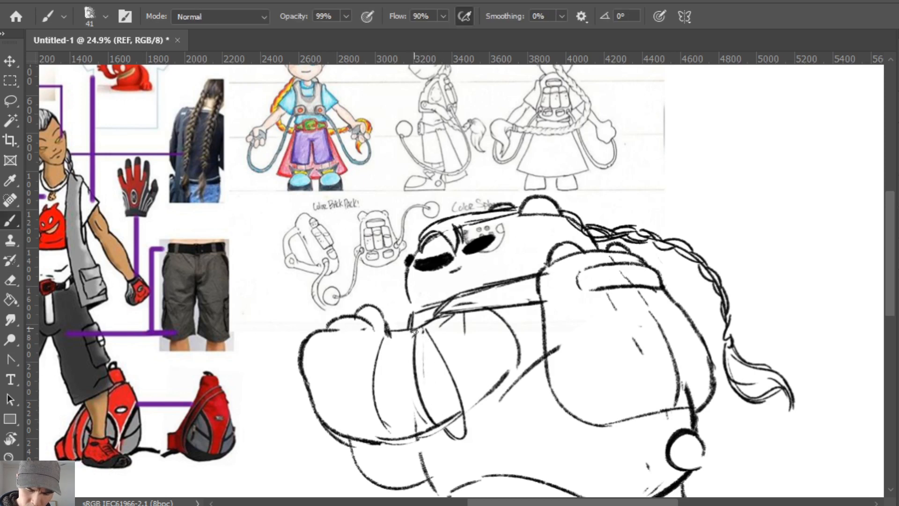
key("e")
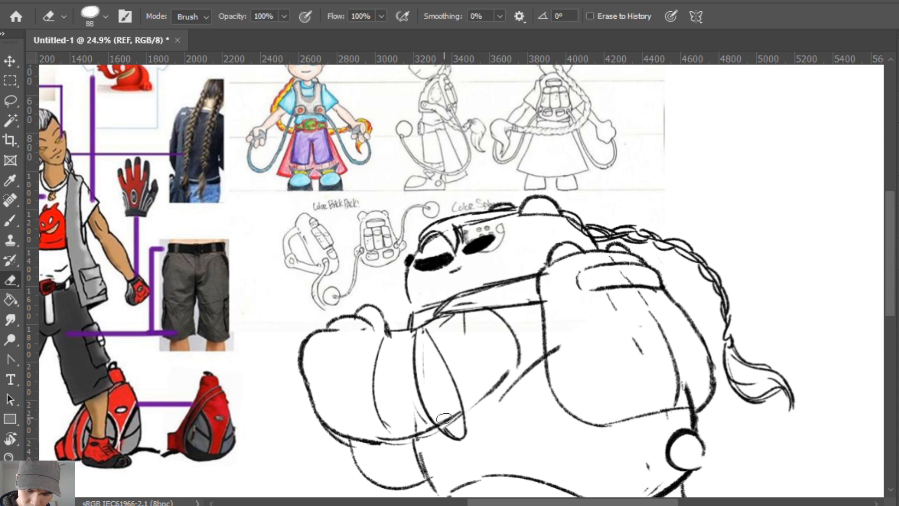
key("b")
key("e")
mouse_move(420, 372)
left_mouse_down()
mouse_move(430, 413)
mouse_move(416, 391)
mouse_move(429, 411)
left_mouse_up()
key("b")
Sharpen the vest's lower point, extend its edge diagonally toward the backpack, and erase the old rounded arm curve.
mouse_move(412, 341)
left_mouse_down()
mouse_move(436, 433)
mouse_move(414, 363)
mouse_move(429, 400)
mouse_move(461, 426)
mouse_move(446, 430)
mouse_move(461, 442)
mouse_move(439, 423)
mouse_move(476, 438)
mouse_move(509, 386)
mouse_move(468, 437)
mouse_move(515, 370)
left_mouse_up()
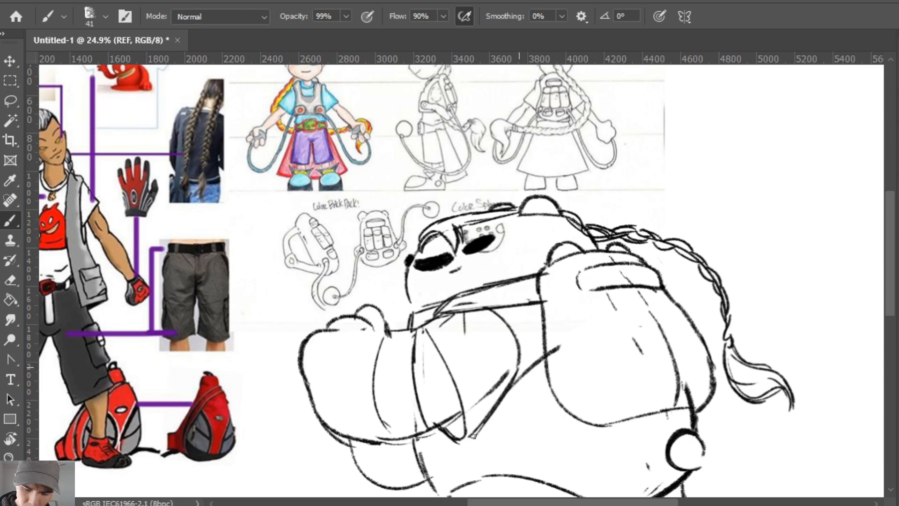
mouse_move(469, 438)
left_mouse_down()
mouse_move(519, 356)
mouse_move(494, 313)
left_mouse_up()
key("e")
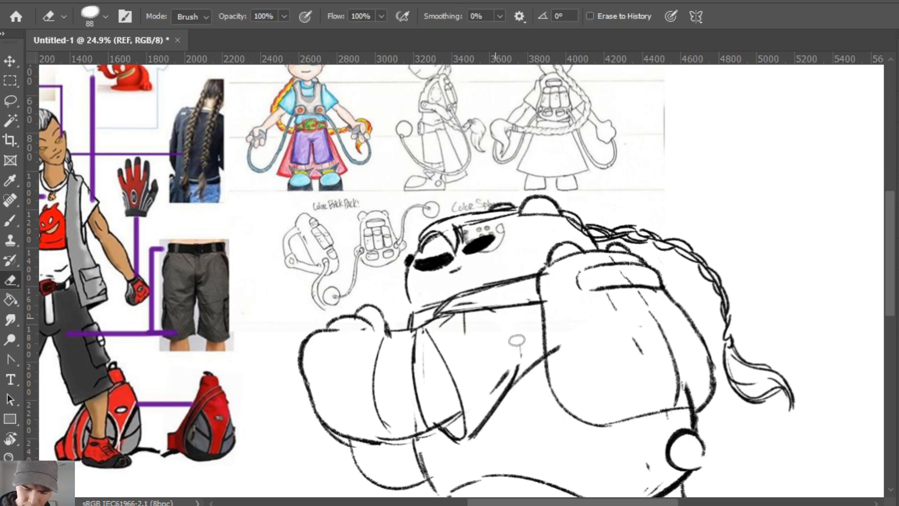
mouse_move(517, 341)
left_mouse_down()
mouse_move(489, 388)
mouse_move(527, 348)
mouse_move(503, 404)
mouse_move(539, 358)
left_mouse_up()
key("b")
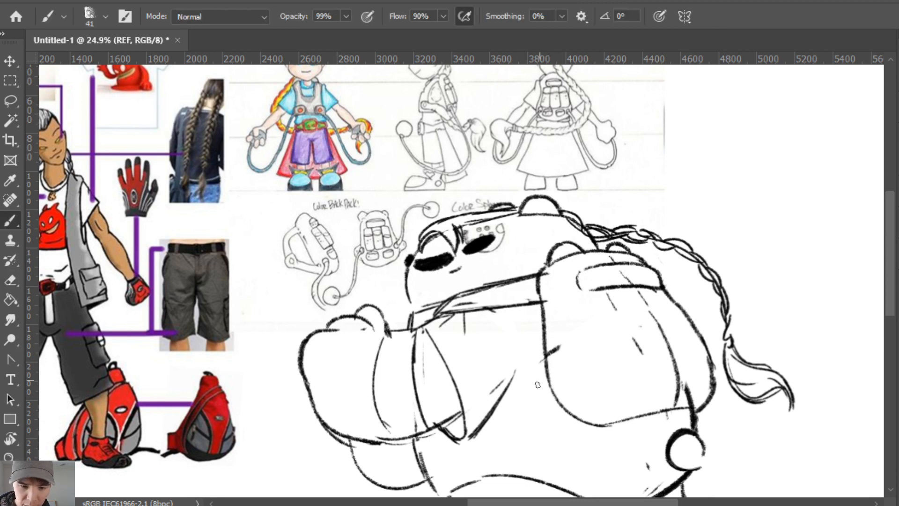
Draw lower strap lines from the vest's side to the backpack and darken the backpack's bottom edge.
left_click_drag(505, 410, 572, 412)
left_click_drag(507, 390, 548, 386)
mouse_move(506, 410)
left_mouse_down()
mouse_move(555, 418)
mouse_move(697, 408)
left_mouse_up()
key("e")
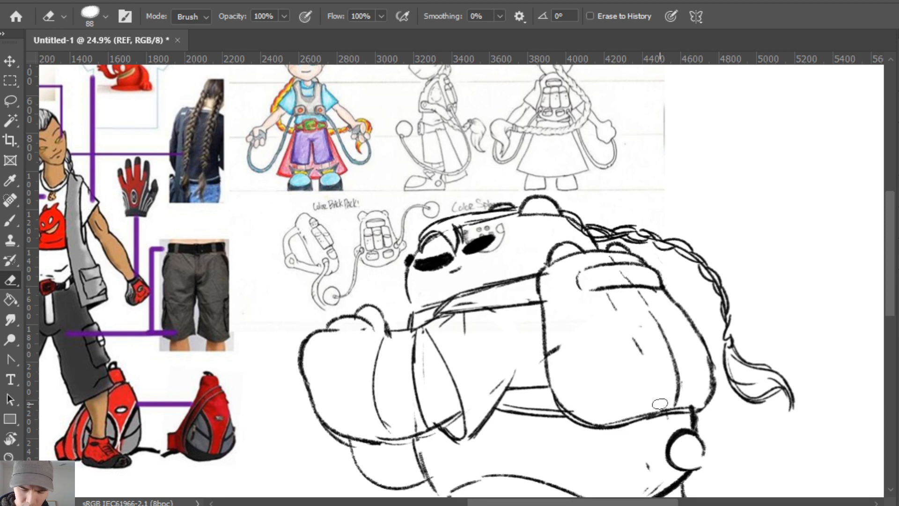
Sketch two small pockets with pointed flaps on the lower part of the backpack, one on each side of the centre line.
key("b")
left_click_drag(607, 372, 623, 401)
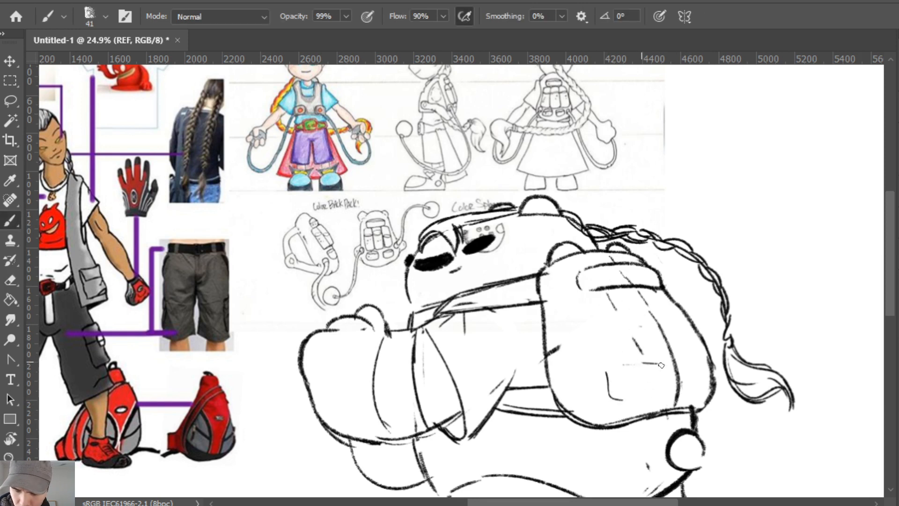
mouse_move(661, 365)
left_mouse_down()
mouse_move(662, 391)
mouse_move(717, 389)
mouse_move(709, 391)
left_mouse_up()
key("e")
left_click(690, 367)
key("b")
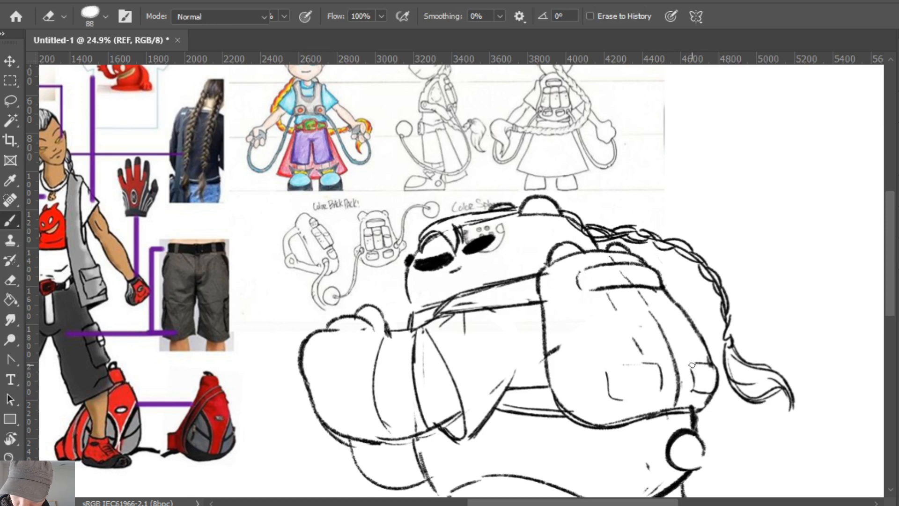
left_click_drag(605, 375, 652, 365)
mouse_move(613, 400)
left_mouse_down()
mouse_move(655, 391)
mouse_move(651, 368)
mouse_move(646, 380)
left_mouse_up()
key("ctrl+z")
left_click_drag(695, 366, 721, 372)
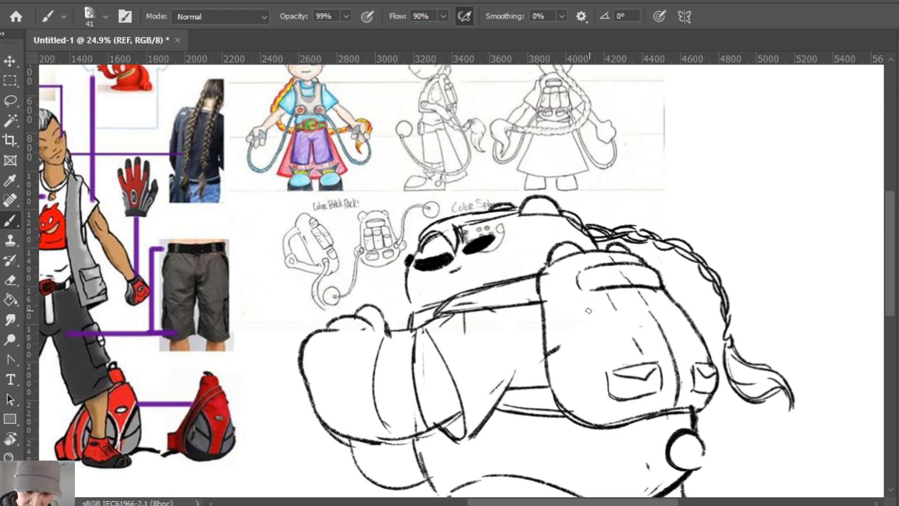
Sketch the long side edges of tall, narrow pouches on the backpack, between the top flap and the two lower pockets.
mouse_move(589, 305)
left_mouse_down()
mouse_move(630, 304)
mouse_move(647, 346)
left_mouse_up()
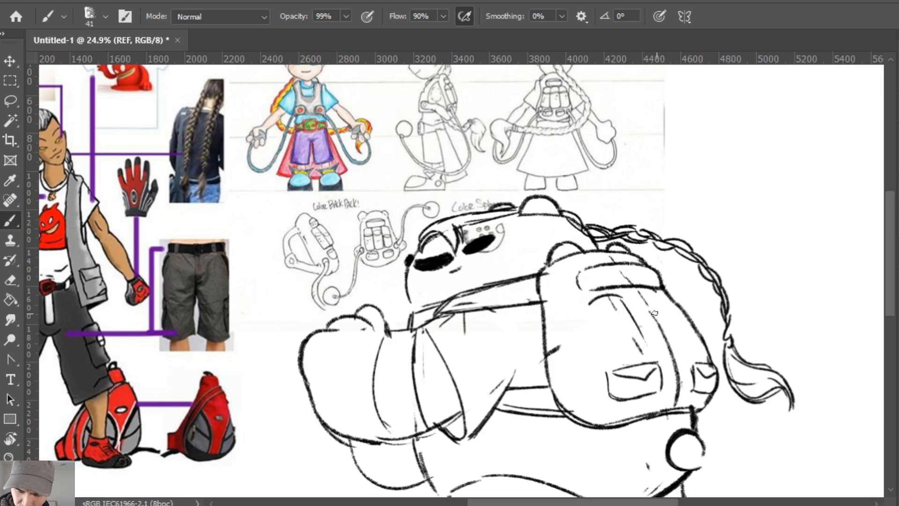
mouse_move(628, 296)
left_mouse_down()
mouse_move(655, 351)
mouse_move(656, 292)
mouse_move(671, 354)
left_mouse_up()
left_click_drag(658, 300, 683, 357)
key("e")
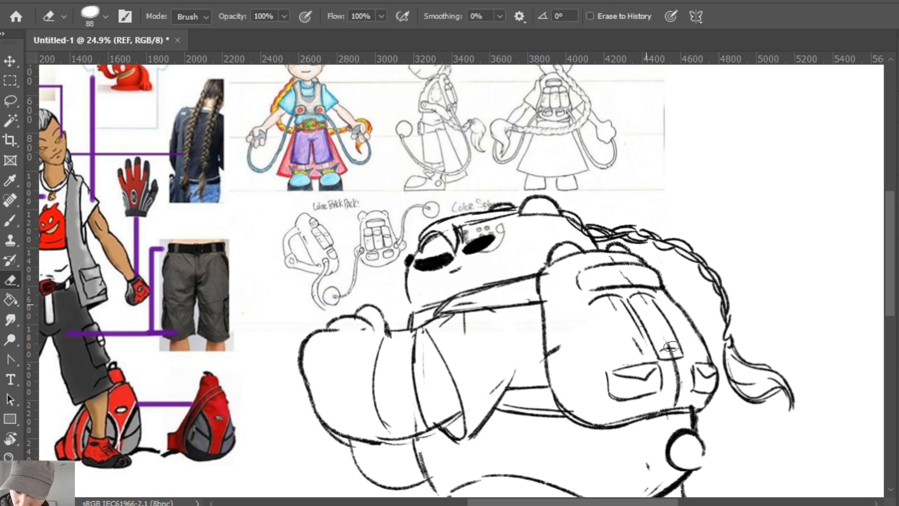
key("b")
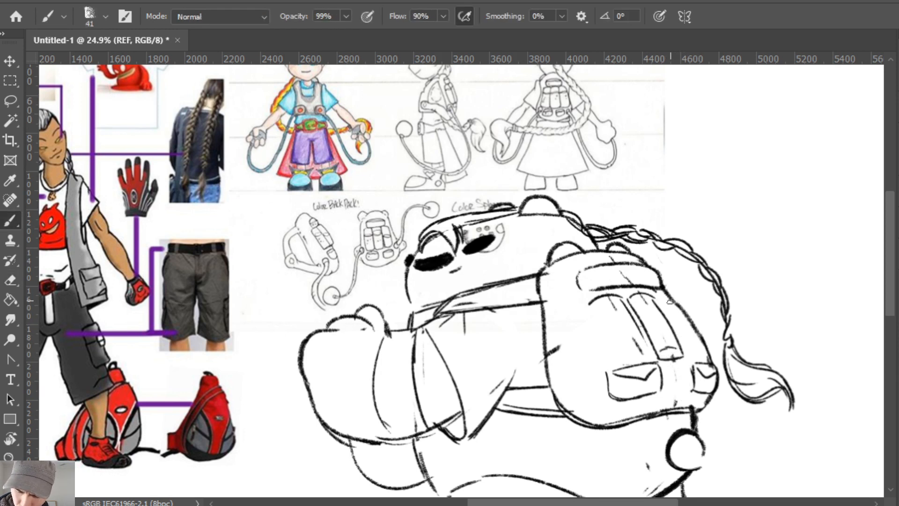
Sketch a third narrow pouch along the backpack's rear edge, redrawing the outline there and erasing stray marks inside it.
mouse_move(669, 299)
left_mouse_down()
mouse_move(696, 348)
mouse_move(654, 303)
mouse_move(687, 356)
left_mouse_up()
key("e")
key("b")
mouse_move(669, 302)
left_mouse_down()
mouse_move(698, 356)
mouse_move(712, 355)
mouse_move(696, 340)
left_mouse_up()
key("e")
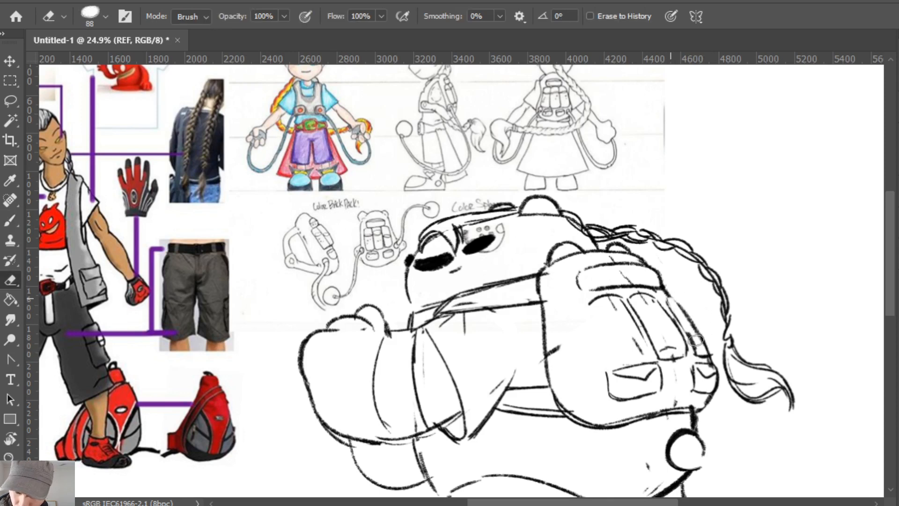
key("b")
left_click_drag(665, 294, 709, 344)
left_click_drag(693, 314, 708, 355)
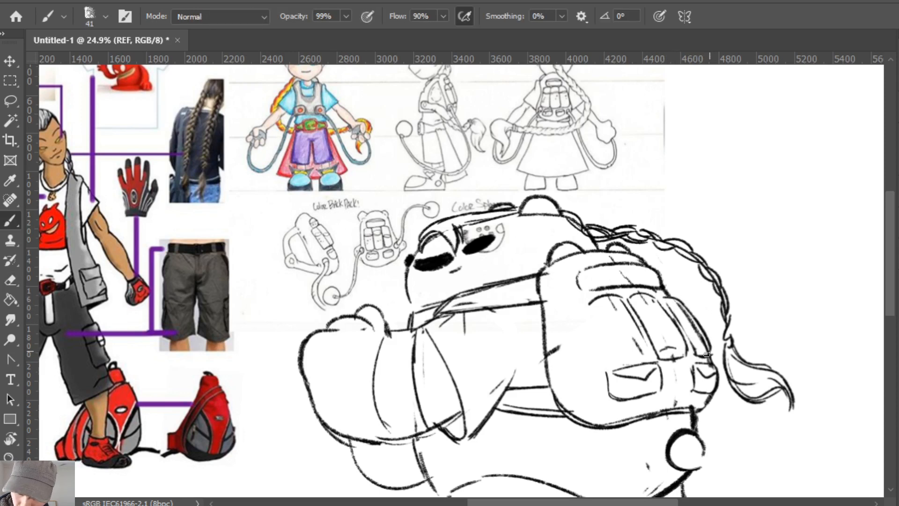
key("e")
left_click_drag(674, 302, 705, 347)
key("b")
Close the outline of the front tall pouch with a firmer side and a rounded bottom edge.
mouse_move(592, 302)
left_mouse_down()
mouse_move(613, 363)
mouse_move(629, 357)
left_mouse_up()
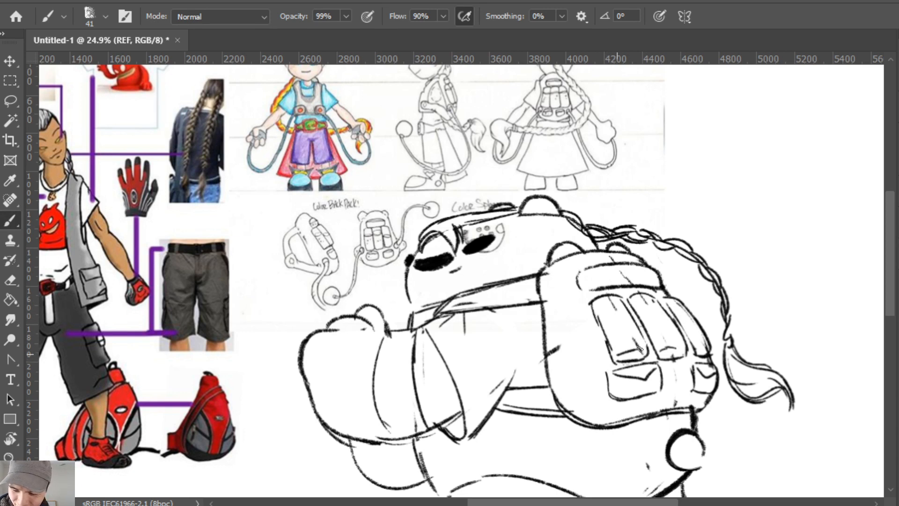
key("e")
key("b")
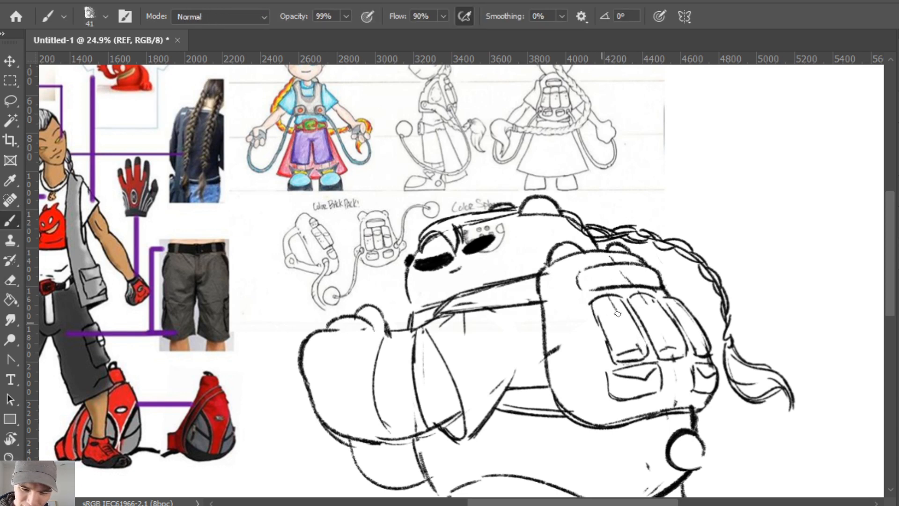
Draw curved flap lines across the three tall pouches and a curved fold inside the backpack's top flap.
left_click_drag(601, 313, 700, 322)
key("ctrl+z")
left_click_drag(641, 317, 675, 320)
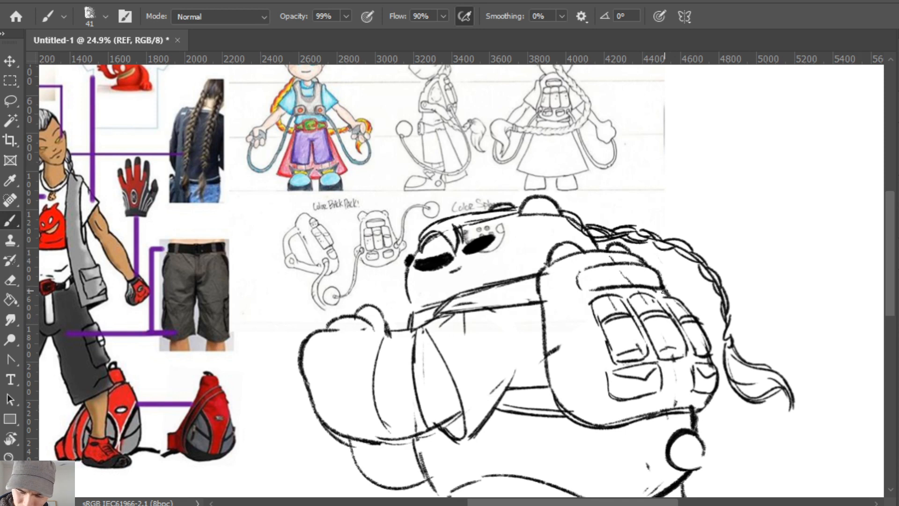
left_click_drag(582, 270, 651, 265)
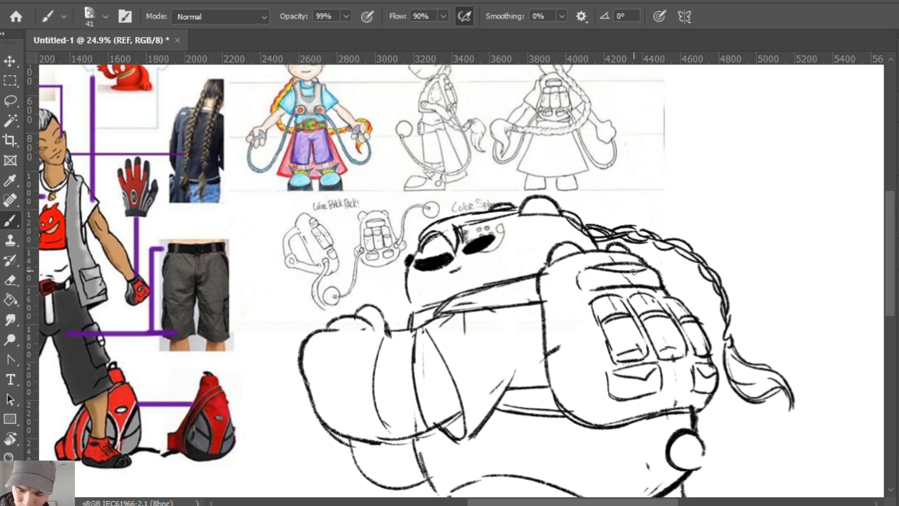
left_click_drag(594, 273, 625, 274)
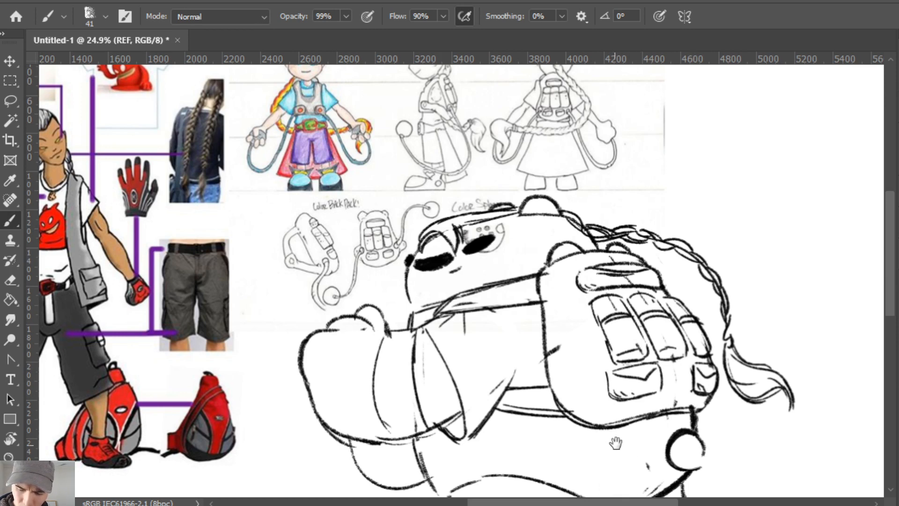
Sketch a small round socket at the backpack's lower front corner and erase the bottom edge beneath it.
mouse_move(653, 417)
left_mouse_down()
mouse_move(688, 391)
mouse_move(703, 287)
left_mouse_up()
key("ctrl+space")
mouse_move(660, 335)
left_mouse_down()
mouse_move(644, 343)
mouse_move(656, 325)
left_mouse_up()
key("e")
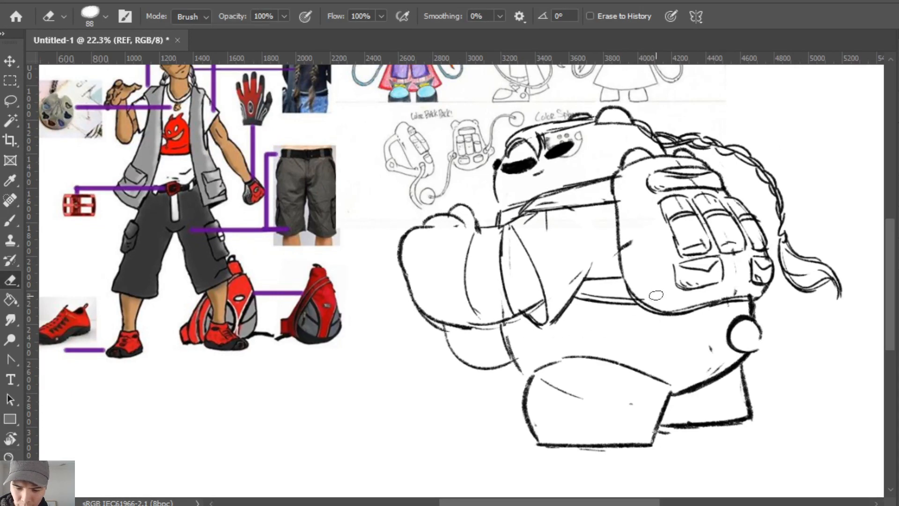
key("b")
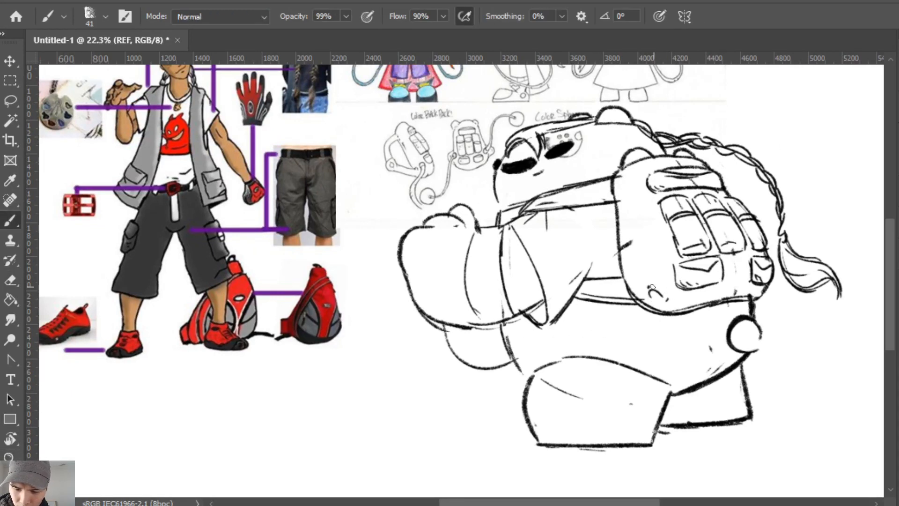
key("e")
mouse_move(656, 295)
left_mouse_down()
mouse_move(642, 311)
mouse_move(658, 323)
mouse_move(632, 337)
mouse_move(661, 307)
mouse_move(656, 324)
left_mouse_up()
key("b")
key("ctrl+z")
key("ctrl+z")
Erase the old loop under the fist and draw a long hanging hose curve from the fist to the backpack's socket.
key("e")
mouse_move(487, 359)
left_mouse_down()
mouse_move(505, 361)
mouse_move(468, 365)
left_mouse_up()
key("b")
mouse_move(450, 330)
left_mouse_down()
mouse_move(592, 382)
mouse_move(653, 302)
left_mouse_up()
key("ctrl+z")
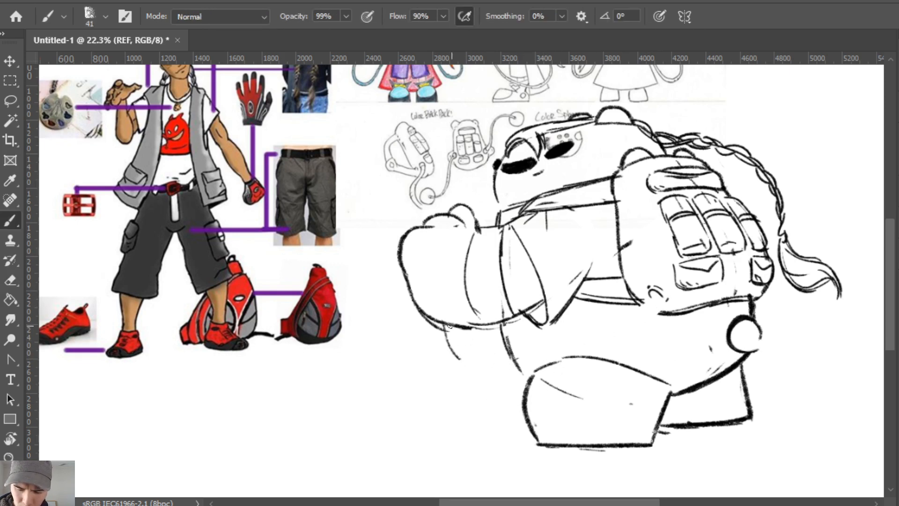
mouse_move(449, 325)
left_mouse_down()
mouse_move(502, 406)
mouse_move(650, 329)
mouse_move(667, 302)
mouse_move(649, 329)
left_mouse_up()
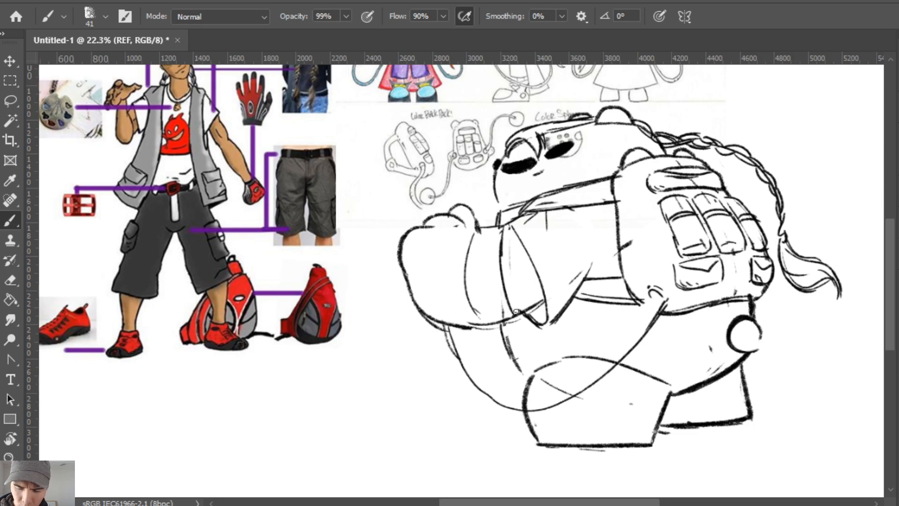
key("e")
mouse_move(513, 401)
left_mouse_down()
mouse_move(563, 388)
mouse_move(520, 394)
left_mouse_up()
key("b")
mouse_move(464, 334)
left_mouse_down()
mouse_move(497, 383)
mouse_move(538, 393)
mouse_move(610, 349)
left_mouse_up()
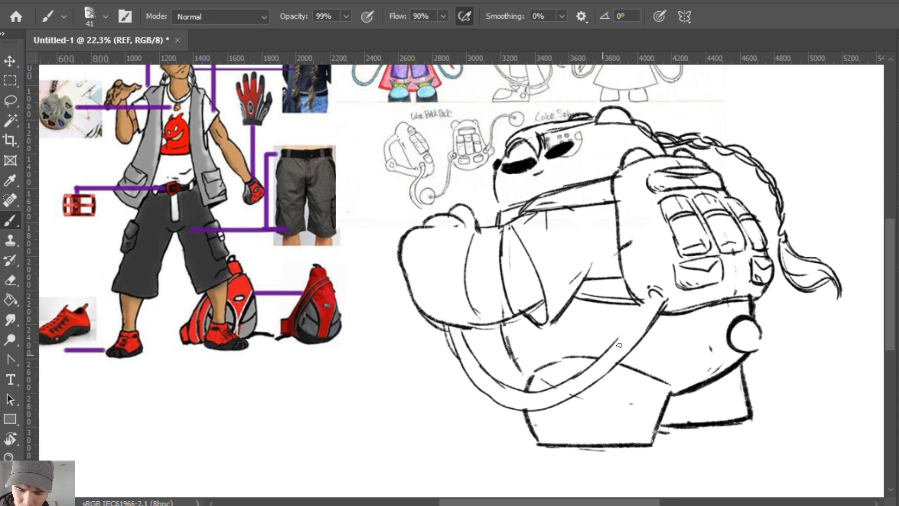
key("ctrl")
Erase the hose curve between the near leg and the backpack and redraw that section as a straighter diagonal line.
key("e")
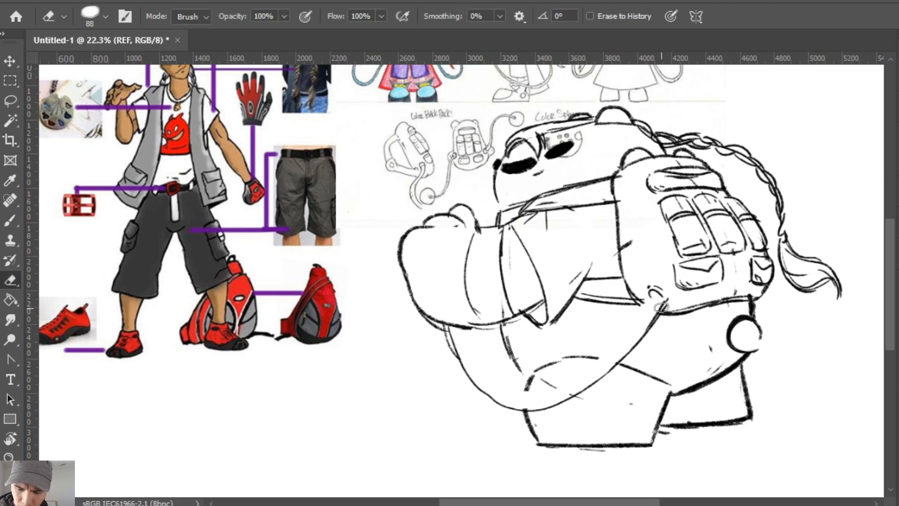
key("b")
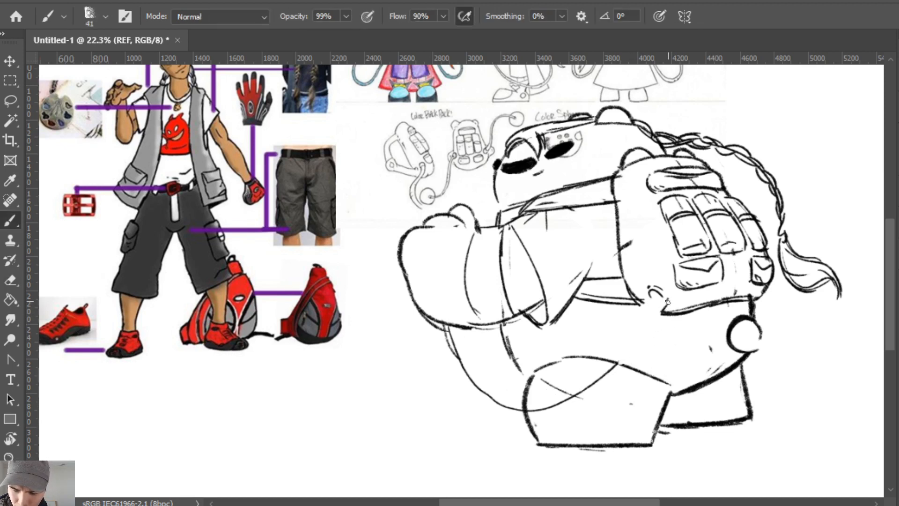
left_click_drag(662, 305, 637, 337)
key("e")
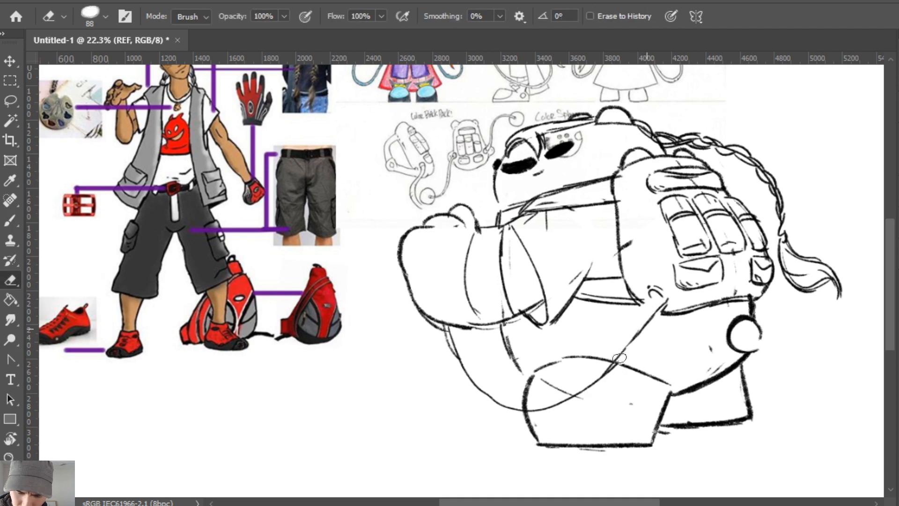
key("b")
left_click_drag(574, 402, 643, 323)
key("e")
mouse_move(566, 393)
left_mouse_down()
mouse_move(602, 382)
mouse_move(576, 391)
mouse_move(648, 319)
left_mouse_up()
key("b")
key("e")
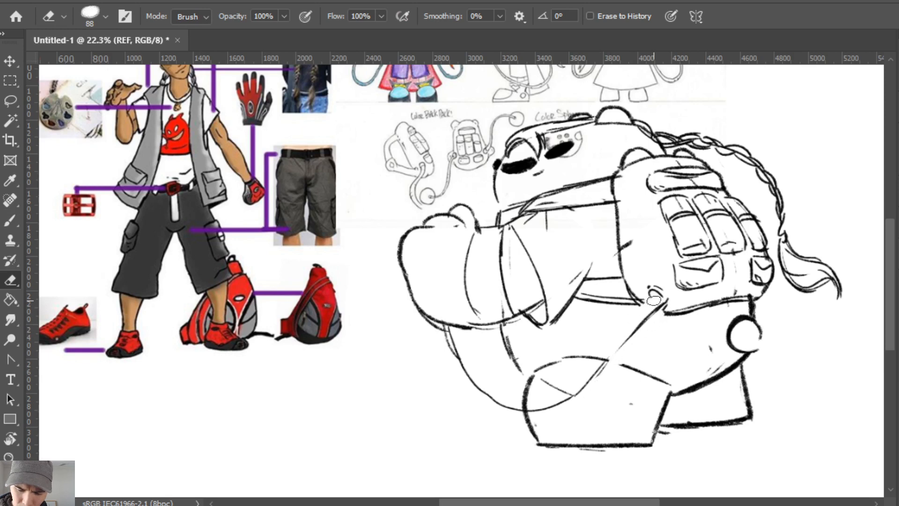
Draw the hose's second edge from the backpack socket down across the near leg, cleaning up the joint and overlapping leg lines.
key("b")
key("e")
key("b")
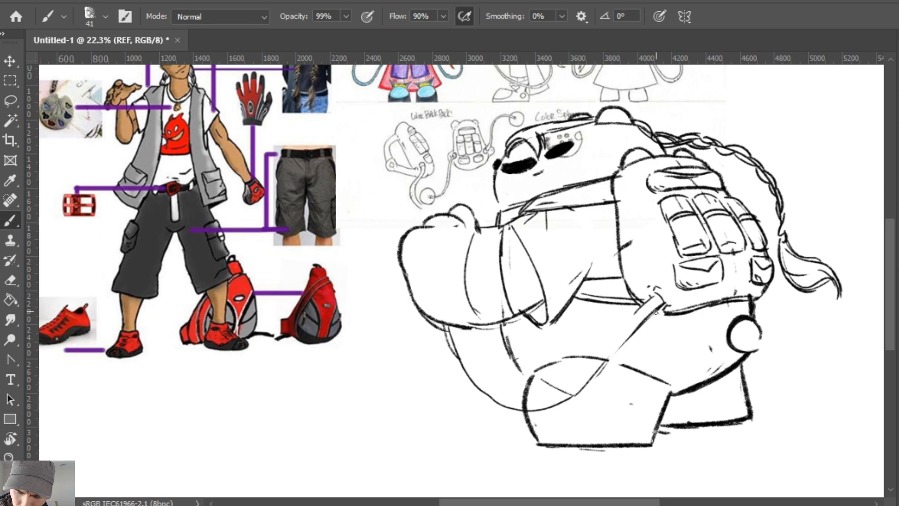
mouse_move(652, 294)
left_mouse_down()
mouse_move(560, 397)
mouse_move(616, 343)
mouse_move(517, 401)
mouse_move(572, 385)
mouse_move(560, 390)
mouse_move(608, 345)
mouse_move(601, 358)
mouse_move(659, 284)
mouse_move(621, 309)
mouse_move(644, 312)
mouse_move(566, 392)
mouse_move(629, 321)
left_mouse_up()
key("e")
key("b")
key("e")
key("b")
key("e")
key("b")
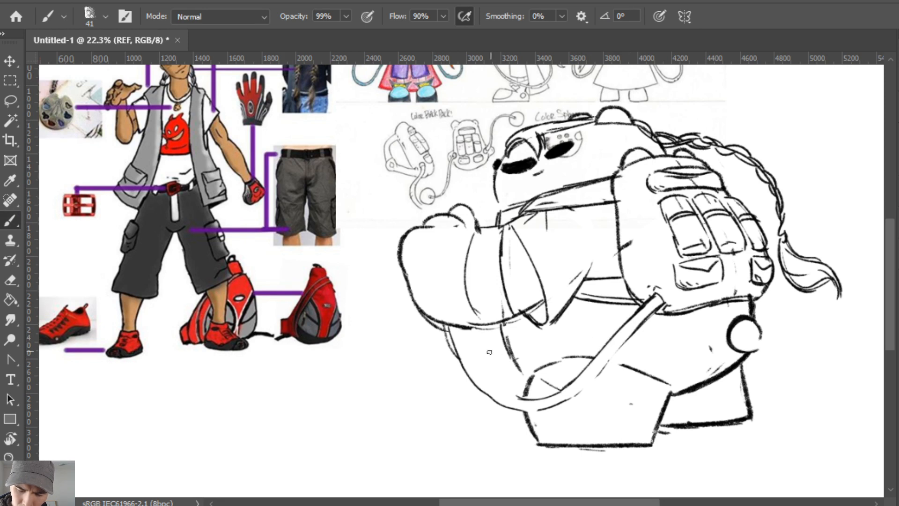
Add the hose's inner edge below the fist, erase the rough outer line, and retrace the hose up to the backpack.
mouse_move(459, 327)
left_mouse_down()
mouse_move(487, 378)
mouse_move(520, 398)
left_mouse_up()
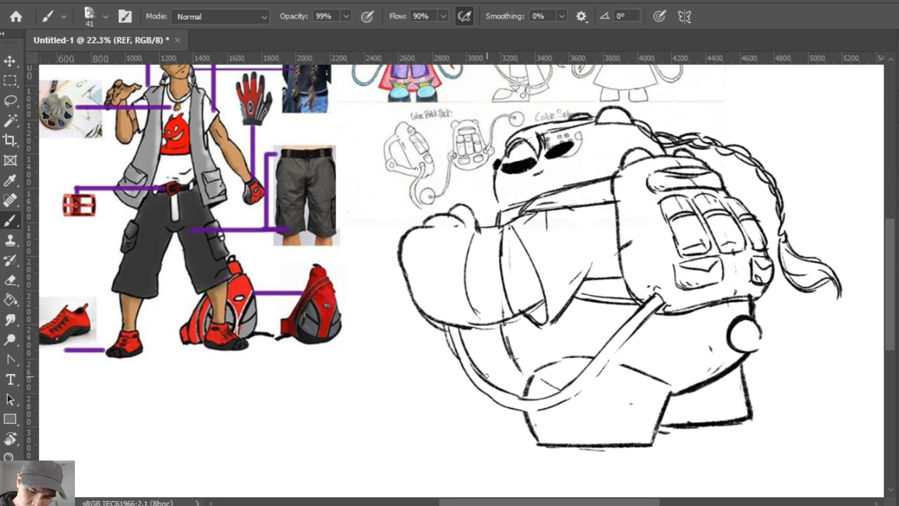
key("e")
mouse_move(481, 375)
left_mouse_down()
mouse_move(524, 399)
mouse_move(492, 386)
left_mouse_up()
mouse_move(453, 334)
left_mouse_down()
mouse_move(491, 390)
mouse_move(446, 330)
mouse_move(469, 381)
left_mouse_up()
key("b")
mouse_move(445, 325)
left_mouse_down()
mouse_move(502, 403)
mouse_move(467, 379)
mouse_move(536, 408)
mouse_move(576, 392)
mouse_move(641, 322)
left_mouse_up()
Retrace the top curve of the near leg and the front belly line behind the hose.
key("e")
key("b")
left_click_drag(537, 375, 591, 355)
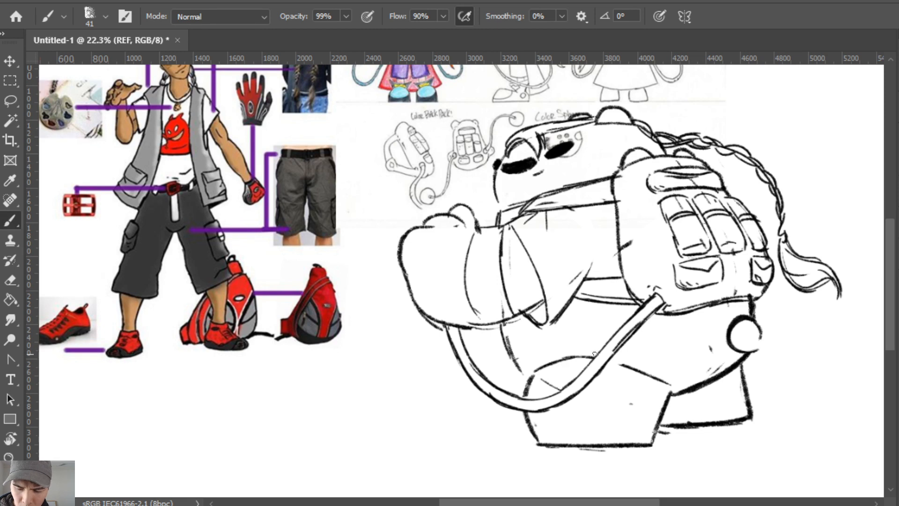
left_click_drag(502, 334, 522, 376)
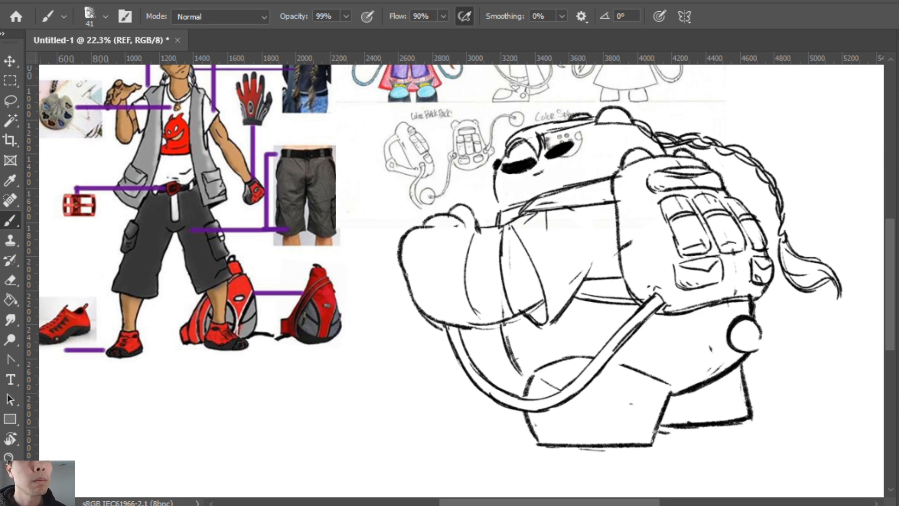
Clean up the backpack's lower front corner beside the hose joint and redraw its bottom edge with a darker line.
key("e")
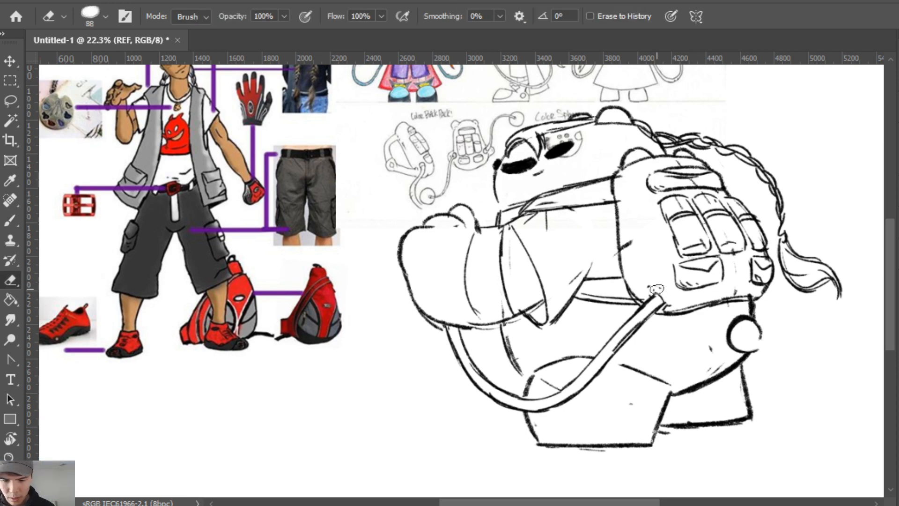
key("b")
key("e")
key("b")
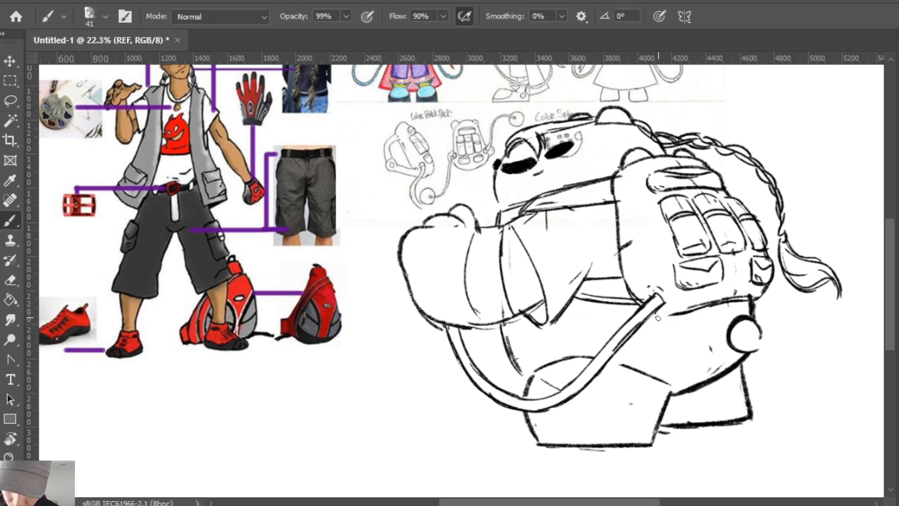
key("e")
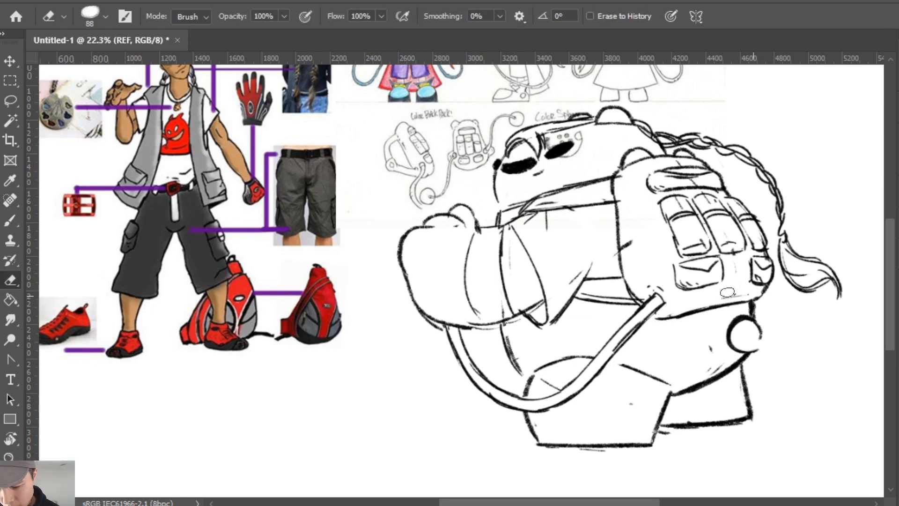
key("b")
mouse_move(657, 316)
left_mouse_down()
mouse_move(761, 298)
mouse_move(698, 308)
mouse_move(736, 307)
mouse_move(772, 286)
mouse_move(643, 338)
mouse_move(752, 371)
left_mouse_up()
key("ctrl+z")
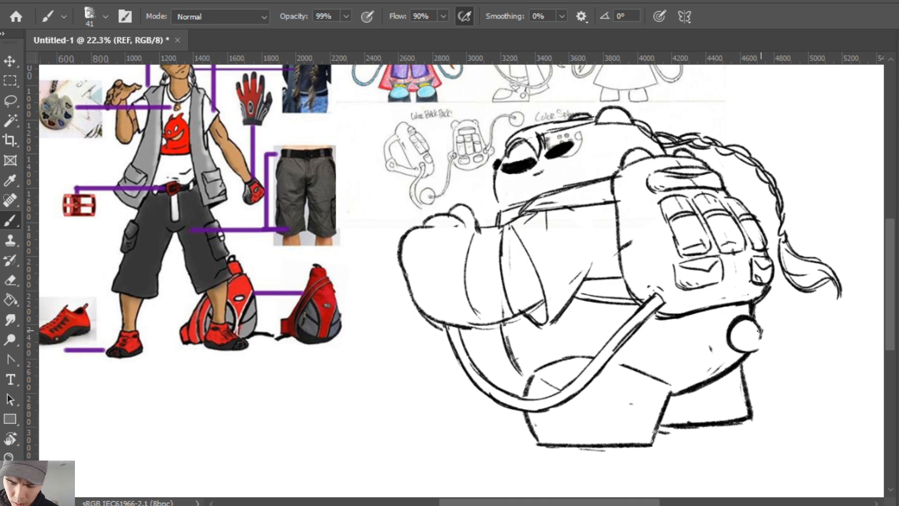
Close the ball's outline and draw a second curved, shaded hose from the backpack's rear corner to the far leg.
left_click_drag(761, 333, 752, 351)
left_click_drag(772, 296, 758, 391)
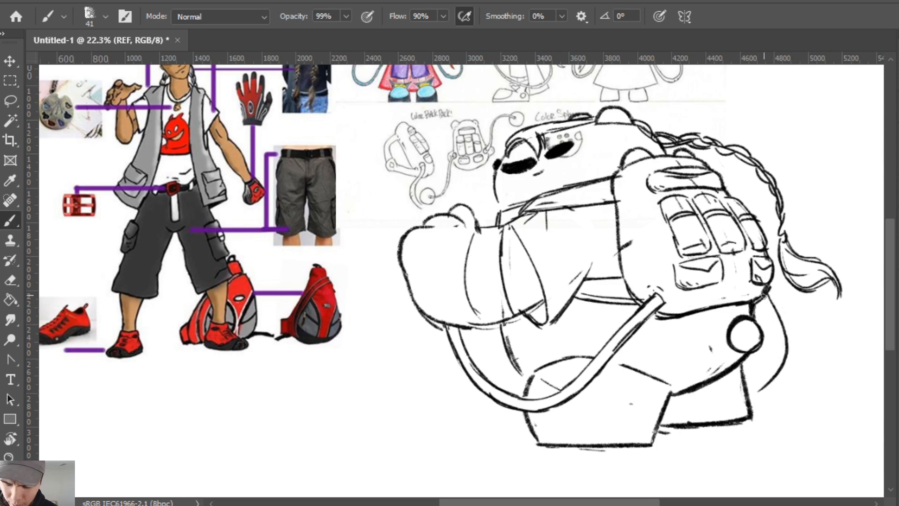
left_click_drag(763, 296, 781, 356)
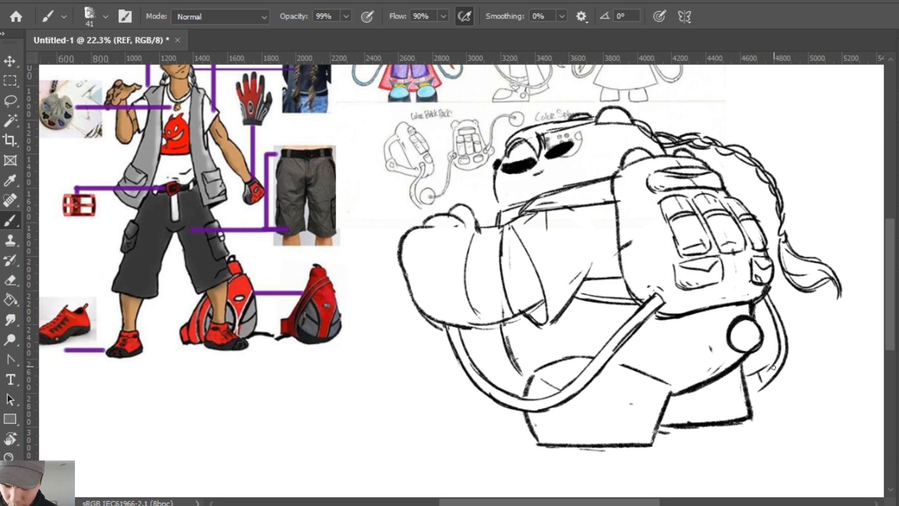
left_click_drag(752, 385, 781, 374)
mouse_move(779, 338)
left_mouse_down()
mouse_move(759, 363)
mouse_move(778, 334)
mouse_move(769, 359)
mouse_move(787, 339)
mouse_move(755, 387)
left_mouse_up()
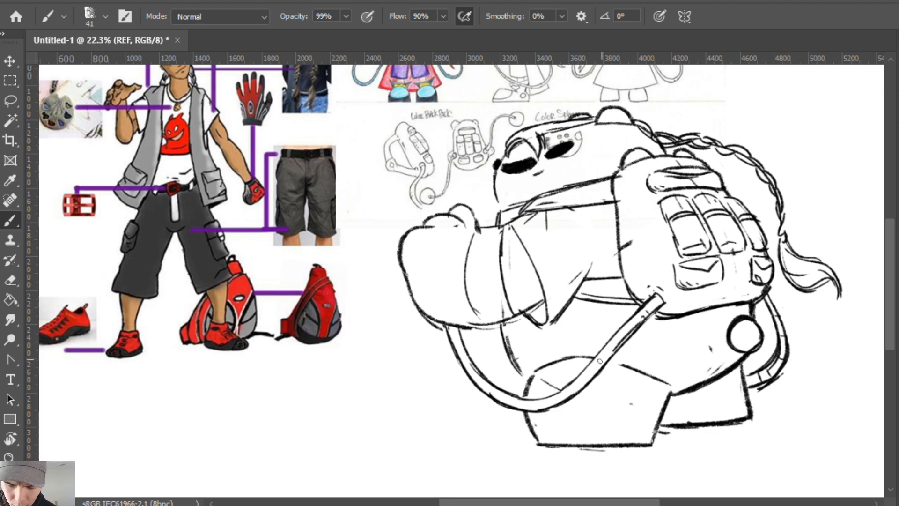
Add short rib marks along the front hose from the backpack side round to the fist.
key("ctrl+z")
left_click_drag(601, 358, 608, 364)
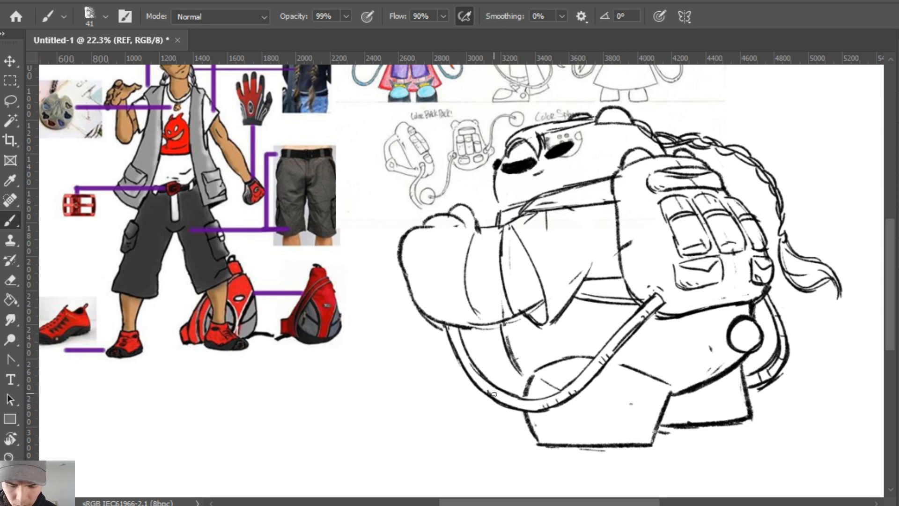
left_click_drag(458, 345, 461, 355)
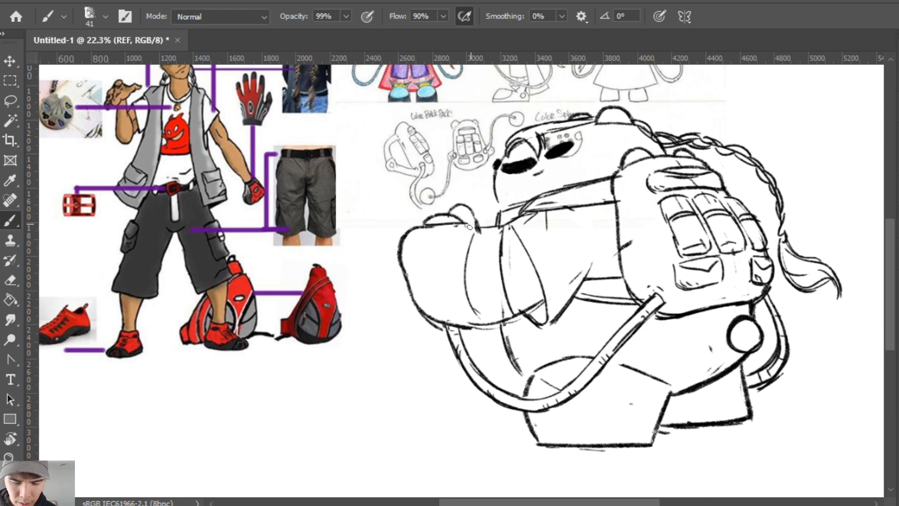
Clean up and redraw the rounded rear knuckle on top of the raised fist.
key("e")
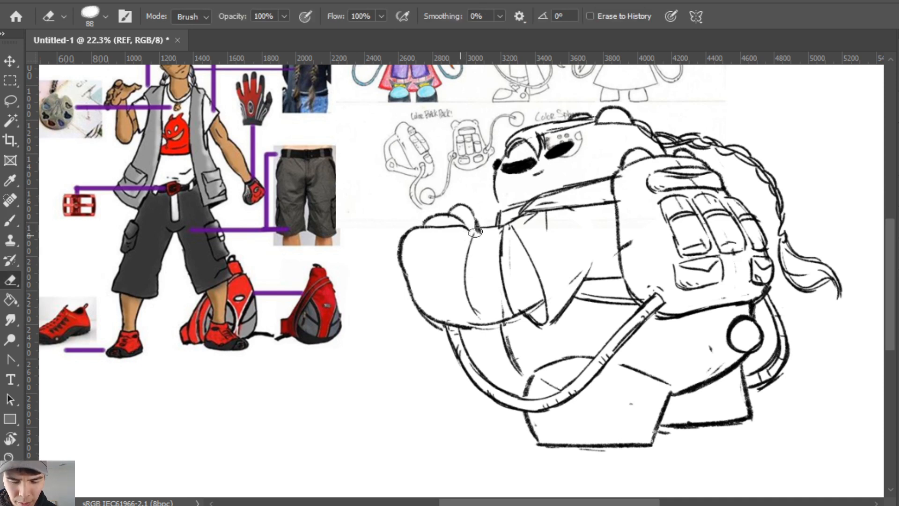
key("b")
key("e")
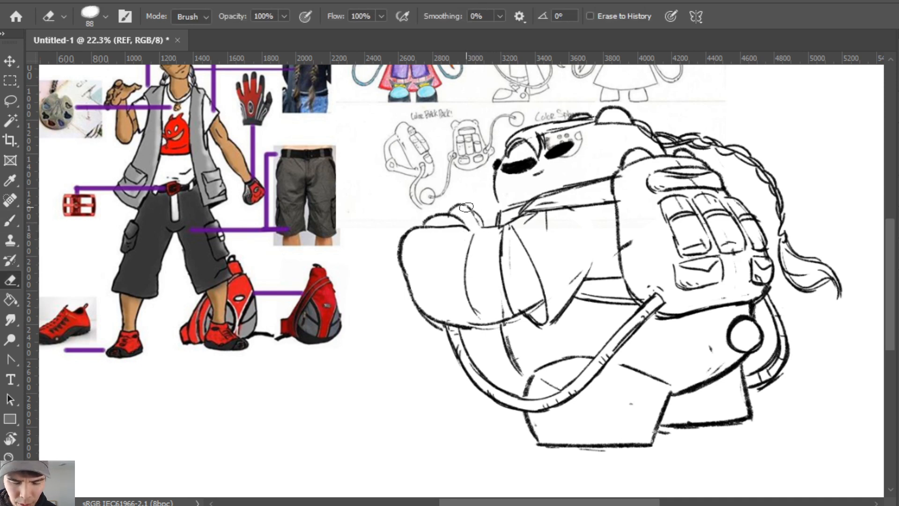
key("b")
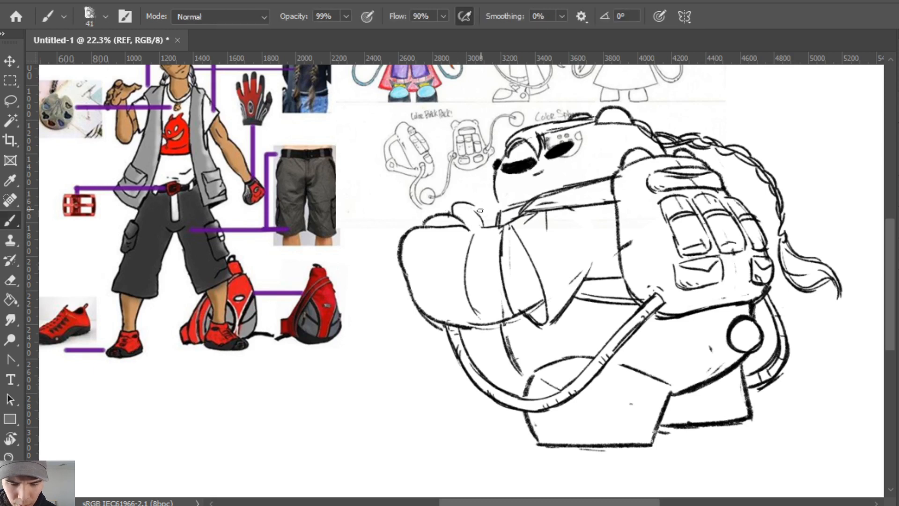
left_click_drag(453, 216, 474, 204)
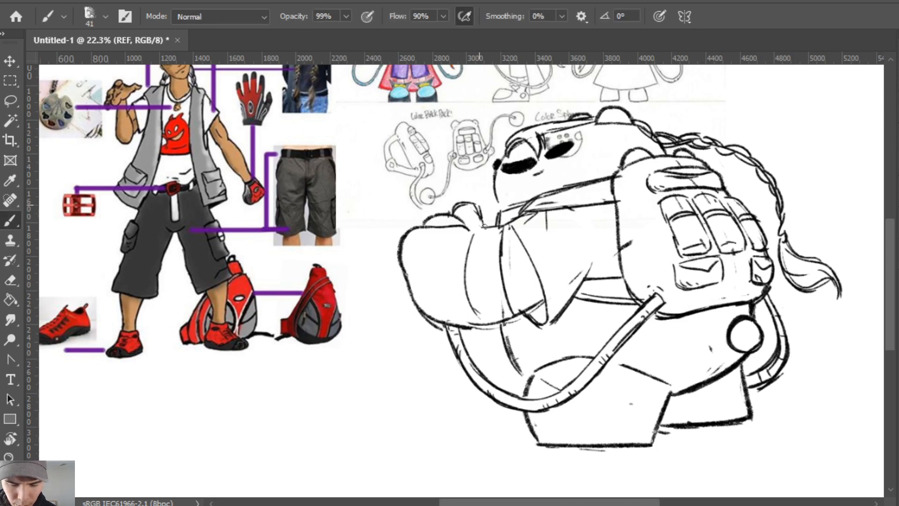
key("e")
key("b")
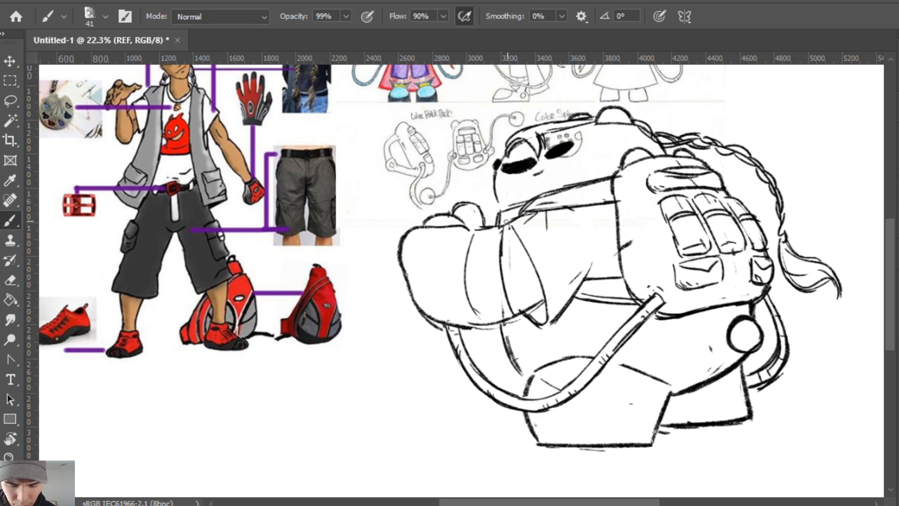
Erase along the curved line across the fist to thin and tidy it.
key("e")
mouse_move(475, 232)
left_mouse_down()
mouse_move(469, 298)
mouse_move(476, 247)
mouse_move(474, 303)
mouse_move(482, 255)
mouse_move(478, 233)
mouse_move(477, 317)
left_mouse_up()
key("b")
left_click_drag(403, 253, 410, 283)
key("ctrl+z")
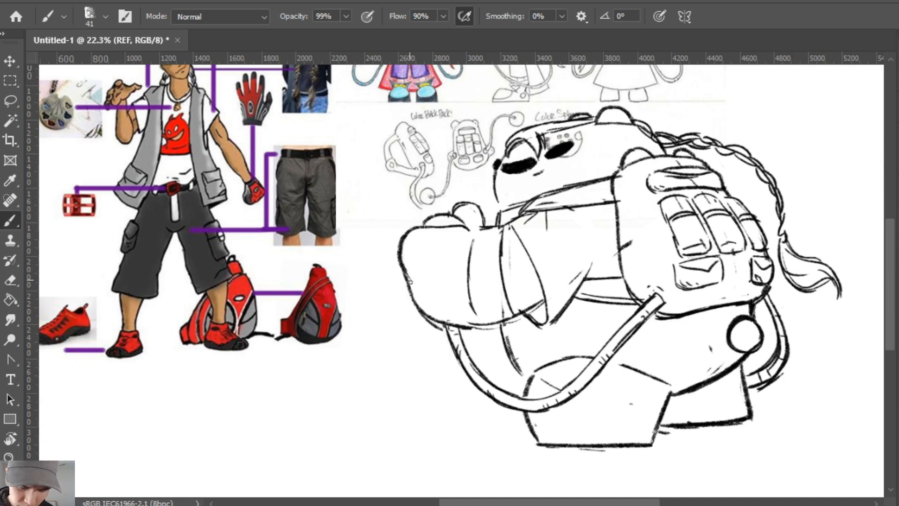
Redraw the fist's bottom edge and the curved sleeve cuff behind it with darker lines.
key("e")
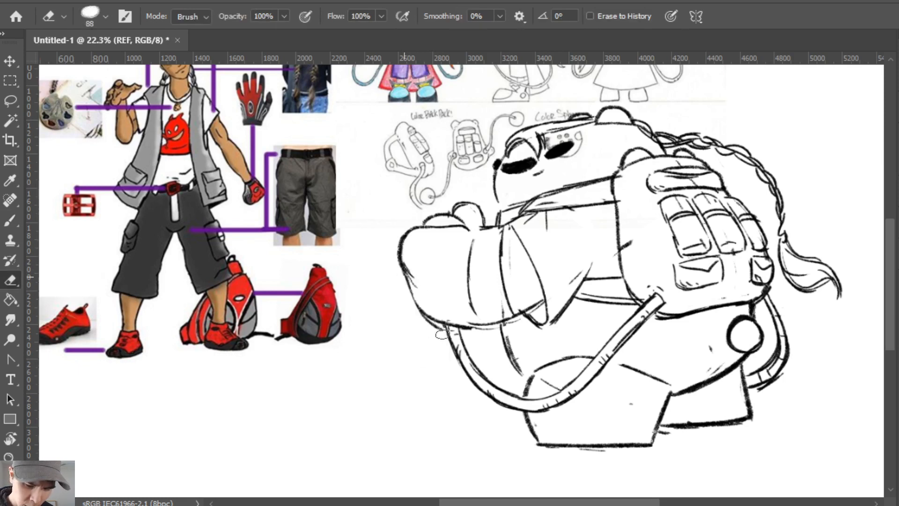
key("b")
mouse_move(464, 330)
left_mouse_down()
mouse_move(547, 301)
mouse_move(488, 328)
left_mouse_up()
mouse_move(512, 228)
left_mouse_down()
mouse_move(539, 292)
mouse_move(510, 225)
mouse_move(534, 280)
mouse_move(549, 288)
mouse_move(538, 274)
mouse_move(551, 327)
left_mouse_up()
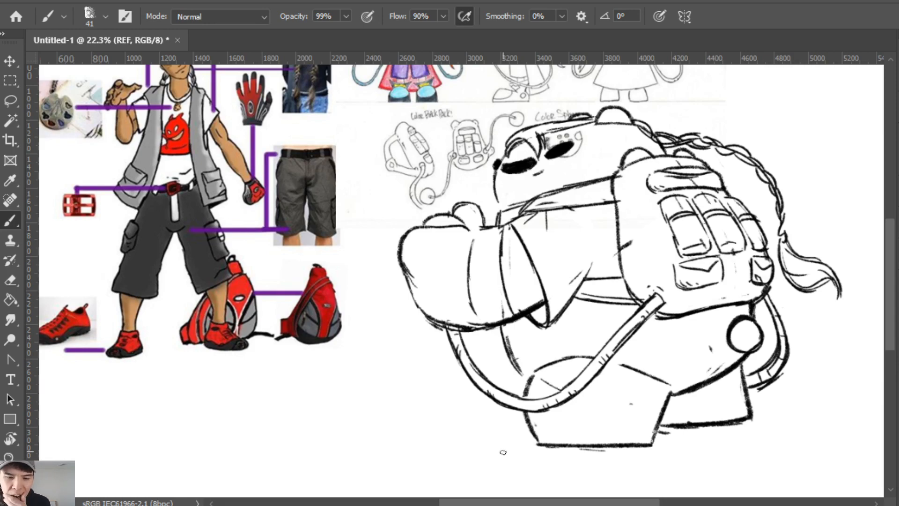
mouse_move(587, 314)
left_mouse_down()
mouse_move(581, 388)
mouse_move(596, 312)
left_mouse_up()
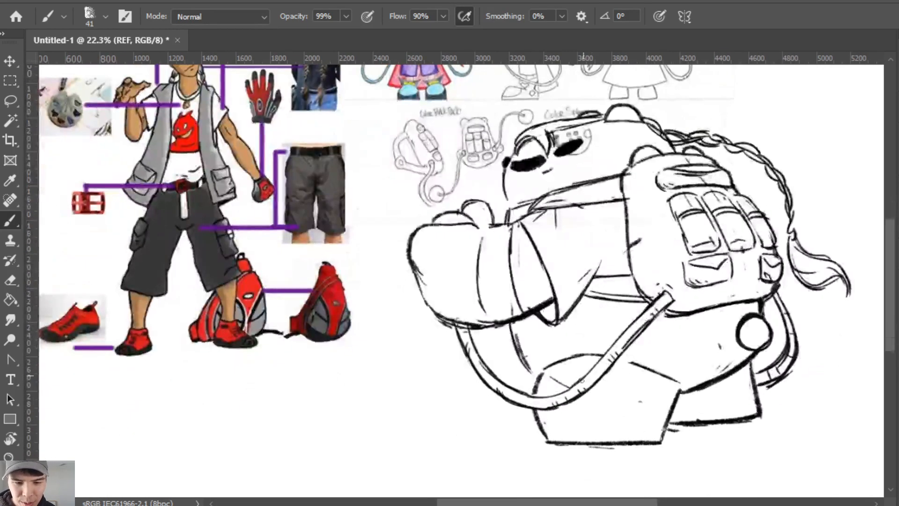
Draw a hem line across the lower part of the near leg and erase the leg's old upper curve.
left_click_drag(525, 420, 665, 415)
key("ctrl+z")
mouse_move(531, 417)
left_mouse_down()
mouse_move(685, 412)
mouse_move(675, 417)
mouse_move(683, 389)
mouse_move(630, 362)
left_mouse_up()
key("e")
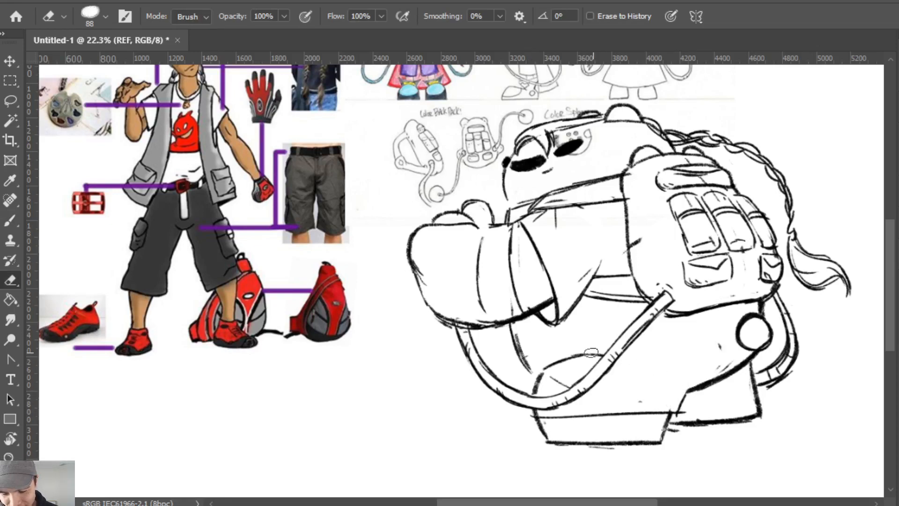
key("b")
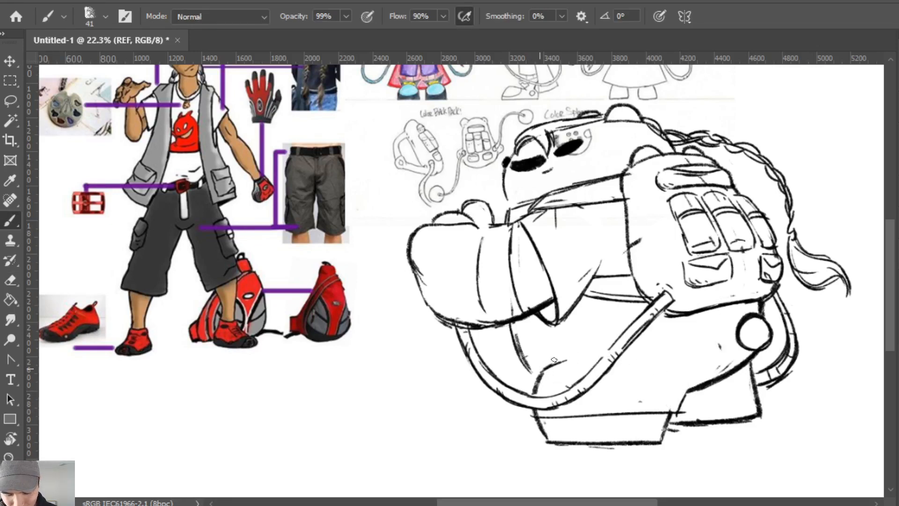
Draw the vest's bottom hem across the belly from the front edge toward the rear, passing behind the hose.
mouse_move(519, 337)
left_mouse_down()
mouse_move(611, 338)
mouse_move(613, 345)
mouse_move(689, 338)
left_mouse_up()
key("ctrl+z")
key("e")
key("b")
mouse_move(546, 351)
left_mouse_down()
mouse_move(611, 348)
mouse_move(616, 340)
left_mouse_up()
mouse_move(609, 351)
left_mouse_down()
mouse_move(595, 369)
mouse_move(545, 347)
mouse_move(616, 341)
left_mouse_up()
Darken the front half of the vest hem and the short front edge running up to the cuff.
key("e")
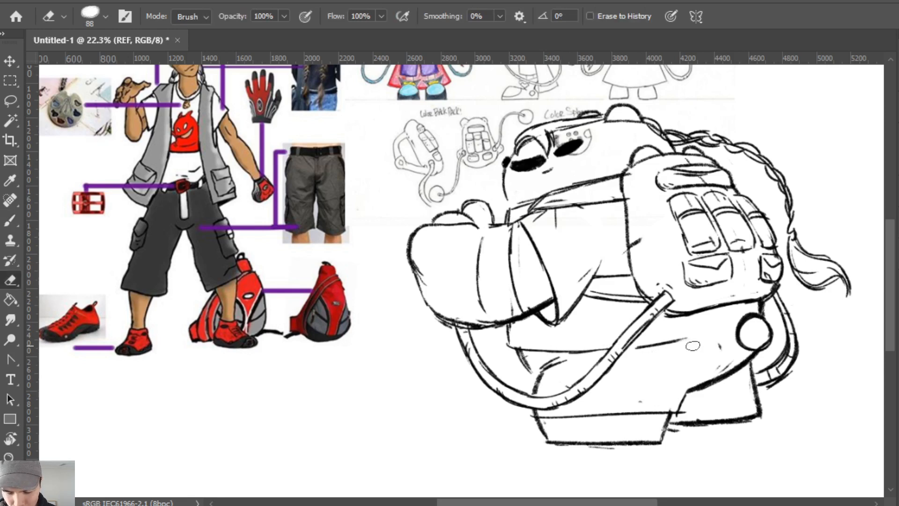
key("b")
left_click_drag(515, 349, 606, 351)
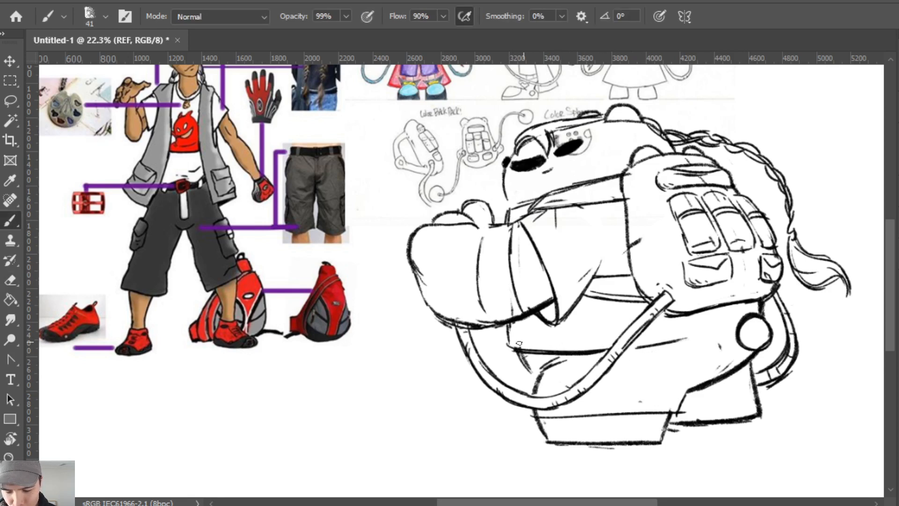
left_click_drag(509, 323, 510, 349)
key("e")
key("b")
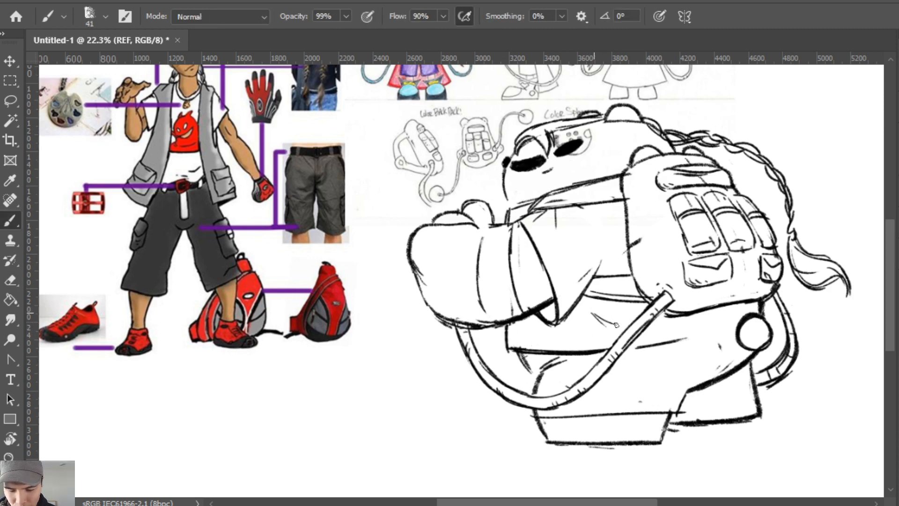
Add fold lines to the vest's side and extend the hem to the rear, erasing the ball's top where it overlaps.
left_click_drag(584, 308, 614, 328)
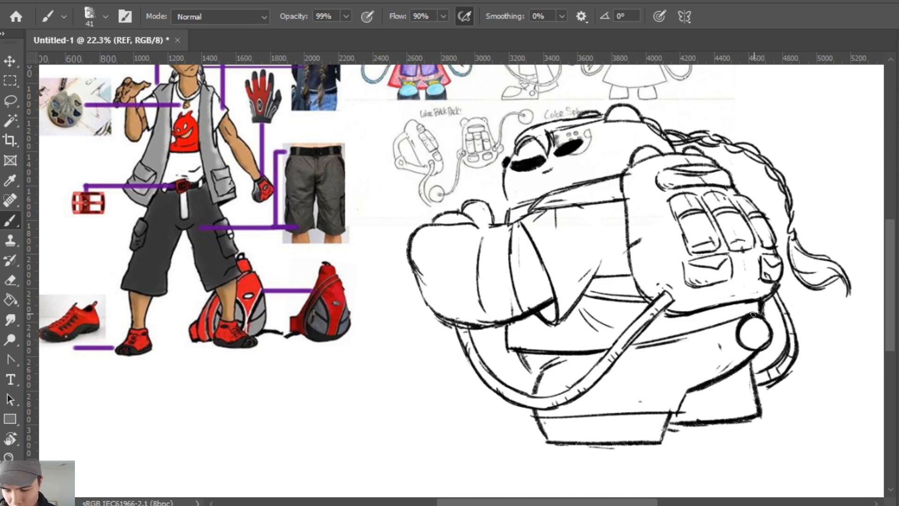
key("e")
mouse_move(768, 323)
left_mouse_down()
mouse_move(774, 305)
mouse_move(767, 302)
mouse_move(772, 320)
left_mouse_up()
key("b")
key("e")
key("b")
key("ctrl+z")
left_click_drag(667, 342, 763, 319)
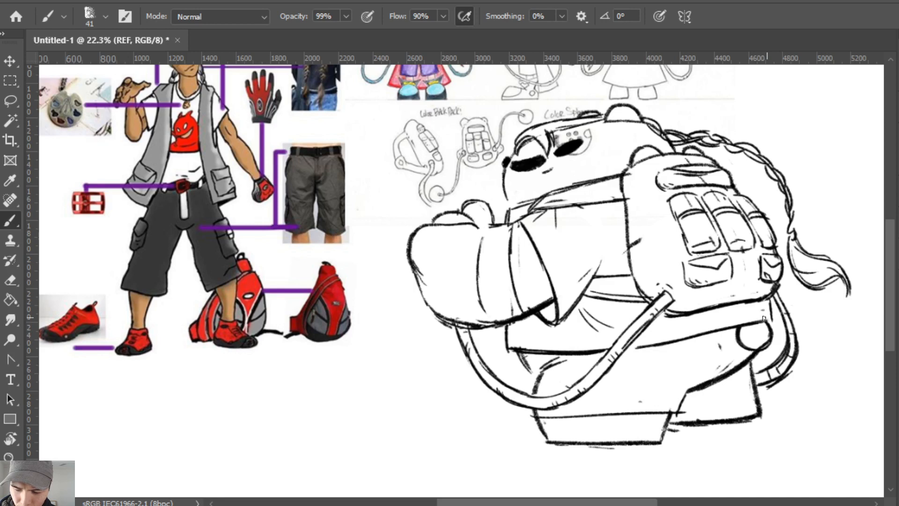
Retrace the rear half of the vest hem with a cleaner, darker line.
mouse_move(638, 347)
left_mouse_down()
mouse_move(773, 322)
mouse_move(703, 326)
mouse_move(633, 345)
mouse_move(773, 322)
left_mouse_up()
key("ctrl+z")
key("e")
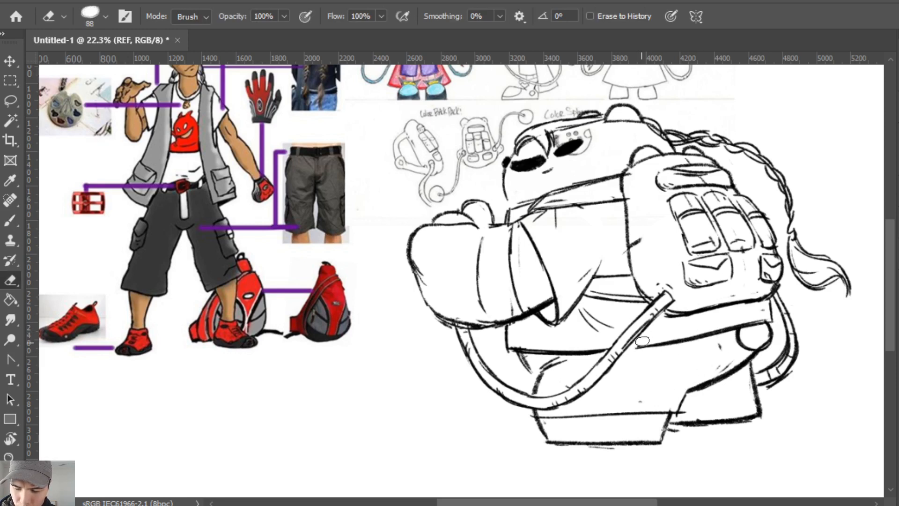
mouse_move(642, 342)
left_mouse_down()
mouse_move(748, 325)
mouse_move(734, 331)
left_mouse_up()
key("b")
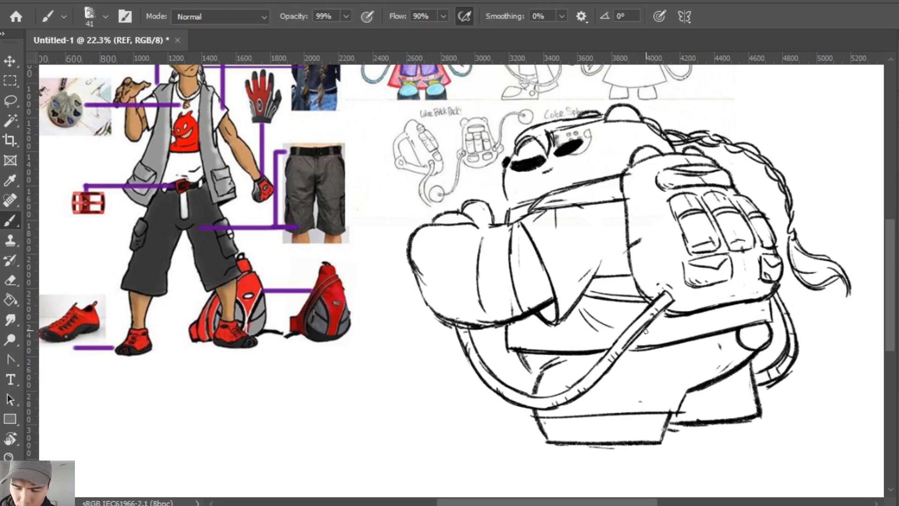
Add short crease strokes at the vest's rear corner just under the backpack.
mouse_move(743, 319)
left_mouse_down()
mouse_move(763, 310)
mouse_move(772, 320)
left_mouse_up()
key("ctrl+z")
key("ctrl+z")
key("e")
key("b")
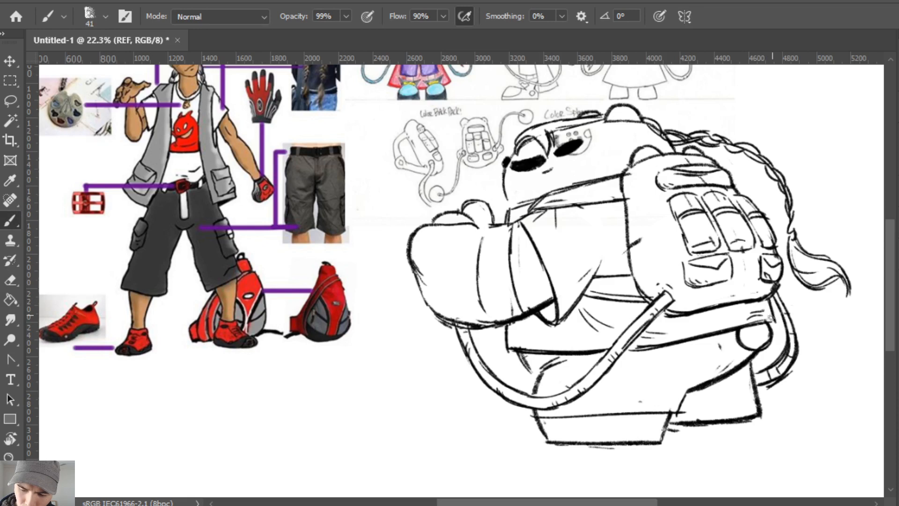
Tidy the backpack's lower rear corner and clean up the marks along its front edge.
key("e")
left_click_drag(777, 286, 733, 298)
key("b")
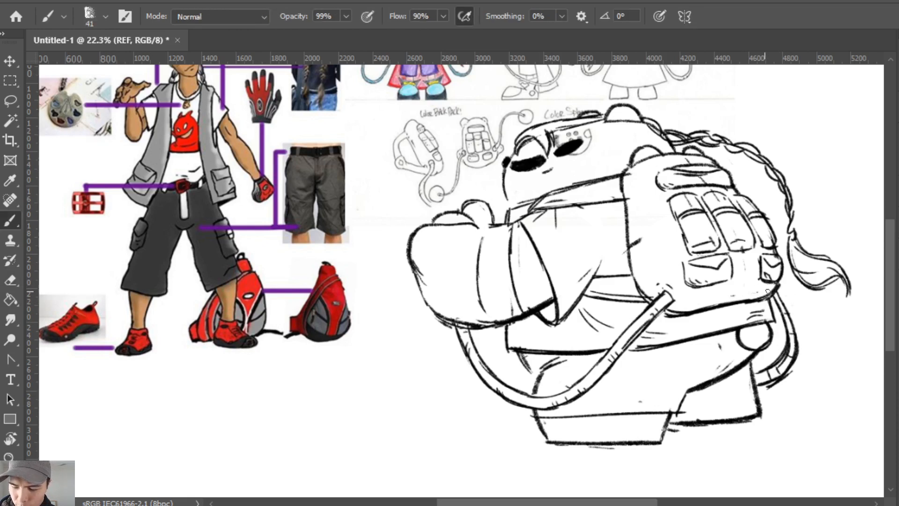
key("e")
key("b")
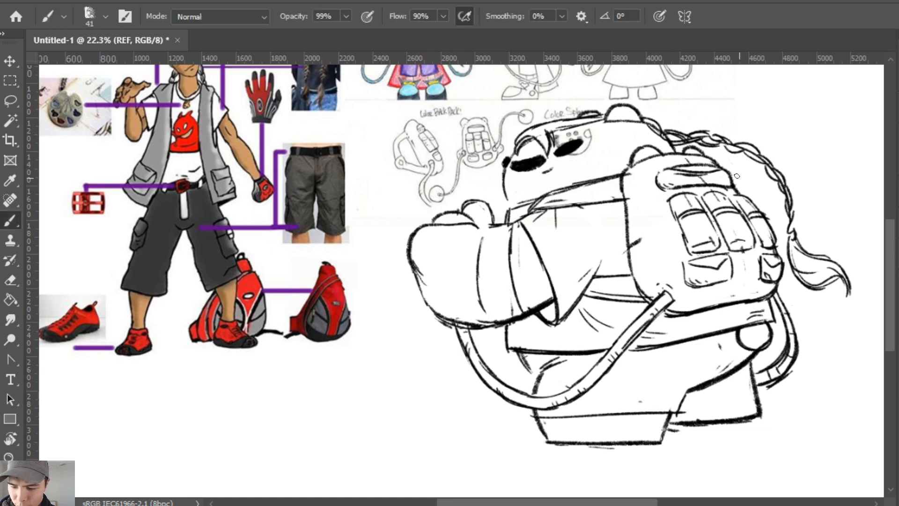
key("e")
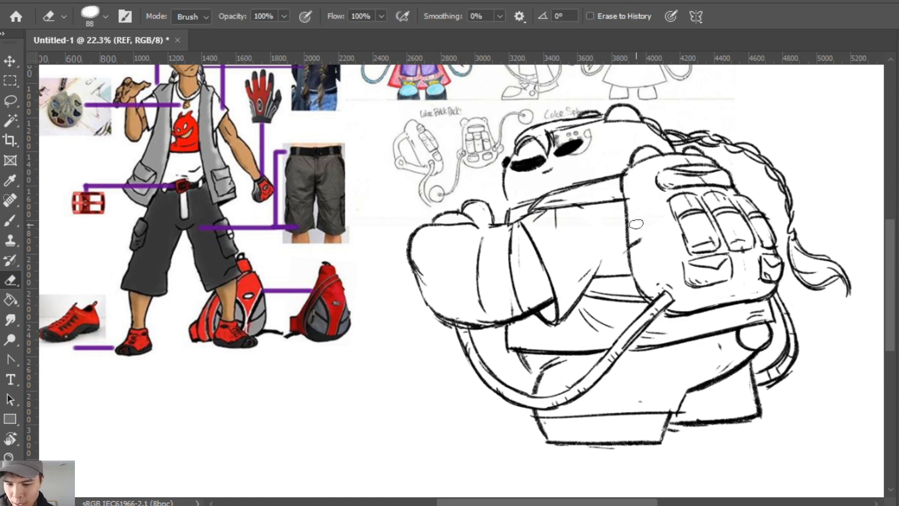
key("b")
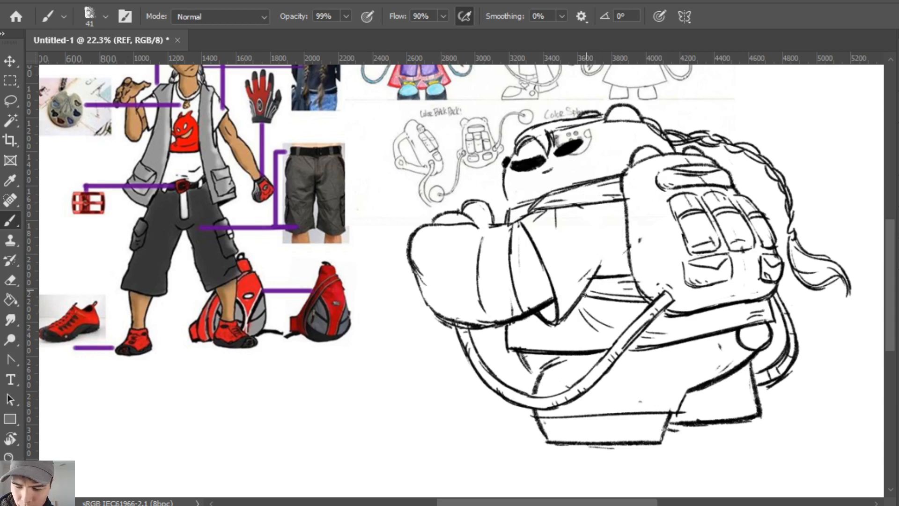
Draw the near shoe's flat sole below the leg and its rounded toe in front.
key("e")
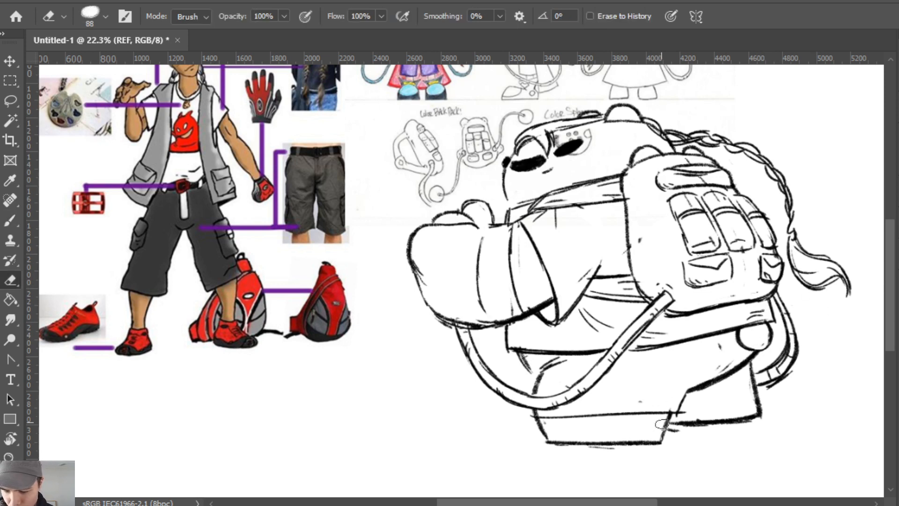
key("b")
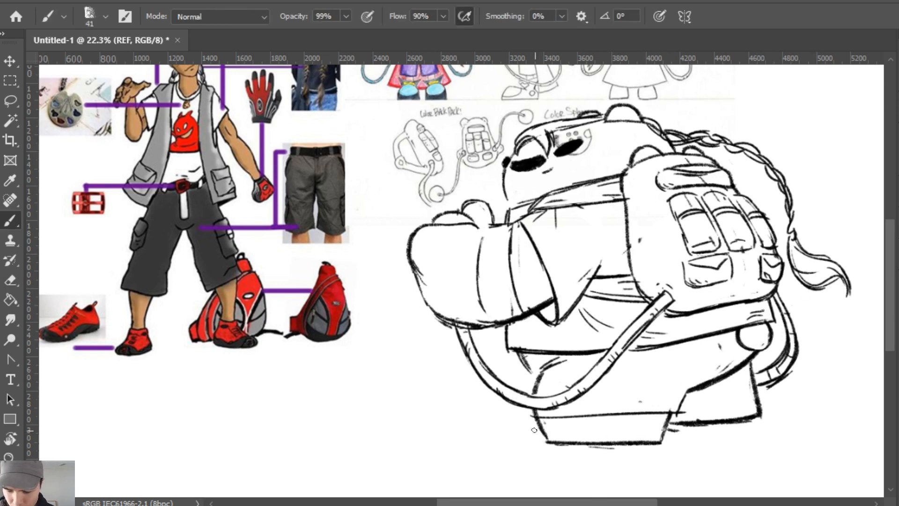
mouse_move(534, 438)
left_mouse_down()
mouse_move(515, 446)
mouse_move(516, 454)
mouse_move(639, 456)
left_mouse_up()
key("ctrl+z")
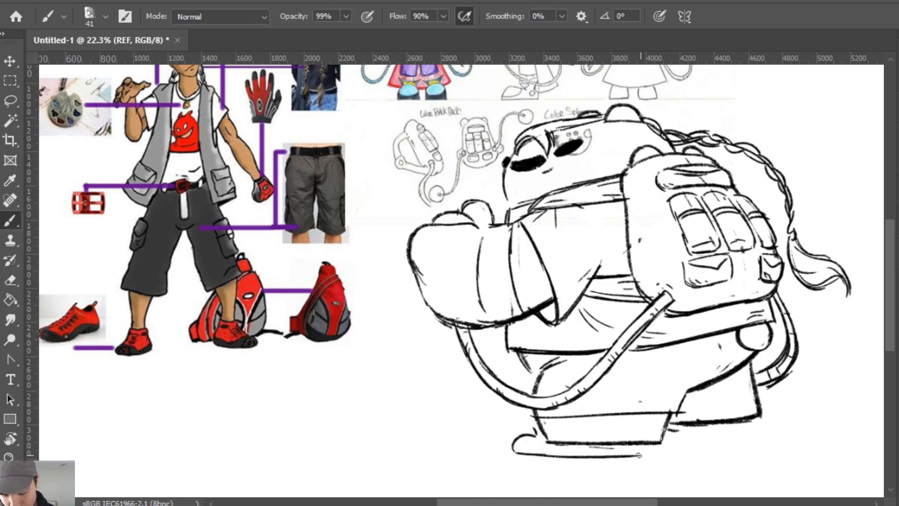
left_click_drag(548, 457, 659, 457)
key("e")
key("b")
mouse_move(529, 435)
left_mouse_down()
mouse_move(517, 448)
mouse_move(525, 455)
left_mouse_up()
Erase the old bottom edge of the near leg inside the shoe and draw a small toe cap.
key("e")
mouse_move(534, 422)
left_mouse_down()
mouse_move(549, 439)
mouse_move(536, 437)
mouse_move(609, 443)
left_mouse_up()
key("b")
key("e")
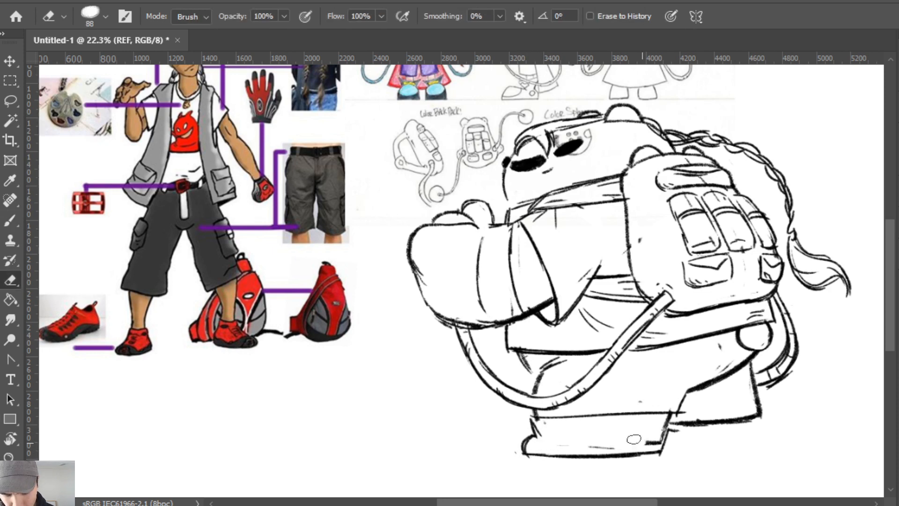
key("b")
mouse_move(521, 442)
left_mouse_down()
mouse_move(580, 416)
mouse_move(551, 438)
left_mouse_up()
key("ctrl+z")
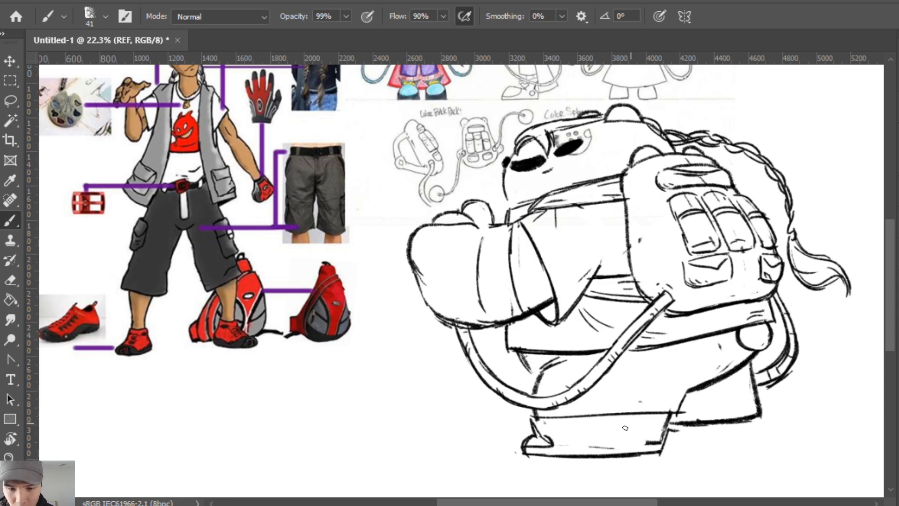
Add a curved heel patch and a small round ankle badge to the near shoe, and touch up its top edge.
key("e")
mouse_move(648, 442)
left_mouse_down()
mouse_move(655, 438)
mouse_move(607, 440)
mouse_move(609, 450)
mouse_move(613, 441)
mouse_move(664, 441)
mouse_move(632, 437)
mouse_move(660, 443)
left_mouse_up()
key("b")
key("ctrl+z")
key("ctrl+z")
key("ctrl+z")
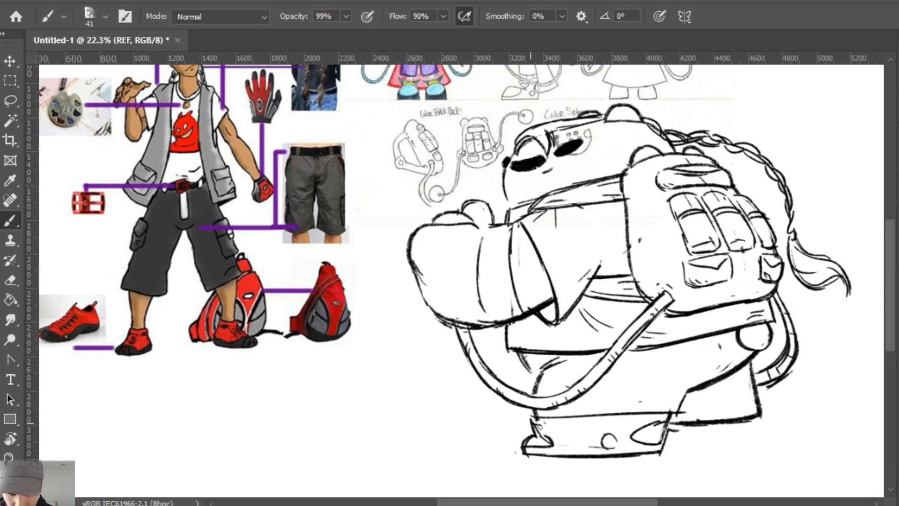
left_click_drag(533, 427, 598, 414)
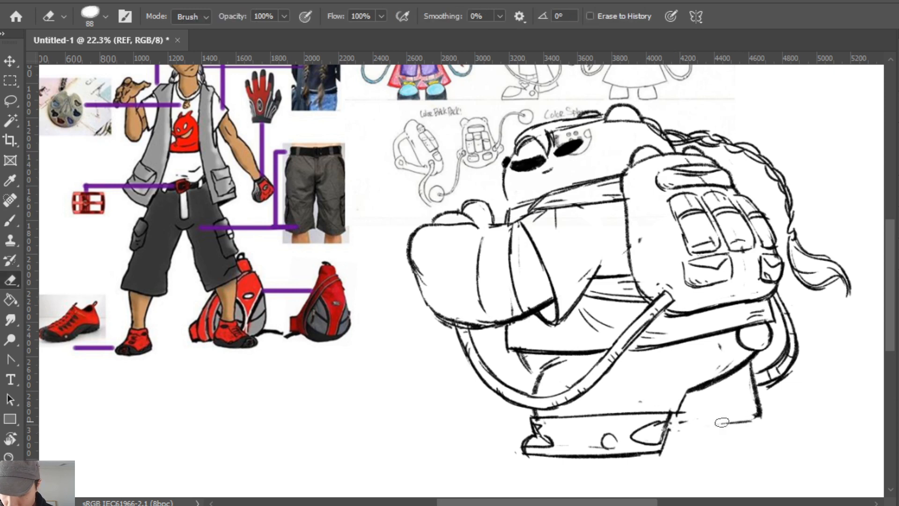
Erase the far foot's old bottom edge and redraw the far shoe with a lower sole and flared heel.
mouse_move(670, 440)
left_mouse_down()
mouse_move(747, 434)
mouse_move(740, 435)
mouse_move(767, 420)
mouse_move(760, 399)
left_mouse_up()
key("e")
key("b")
left_click_drag(751, 358, 769, 415)
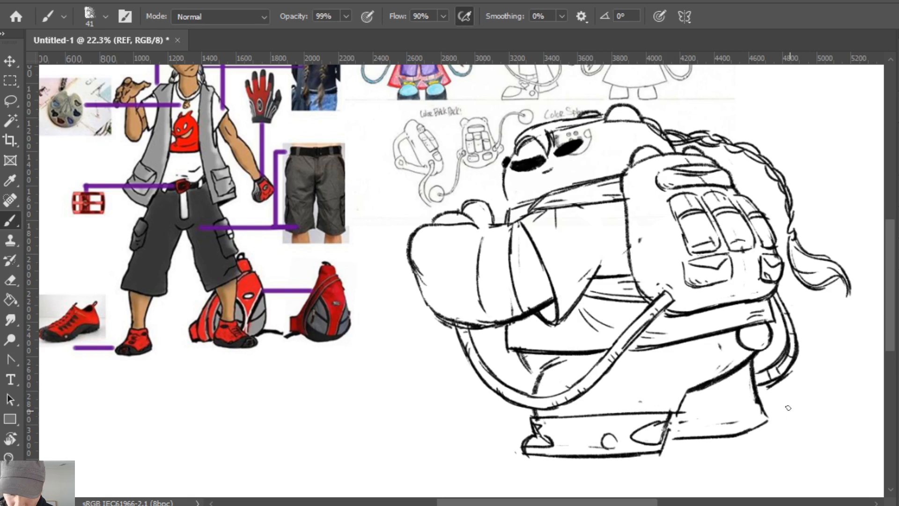
Add a heel patch and round badge to the far shoe, and darken the near shoe's badge and top edge.
mouse_move(751, 375)
left_mouse_down()
mouse_move(763, 414)
mouse_move(720, 421)
mouse_move(730, 411)
left_mouse_up()
mouse_move(613, 436)
left_mouse_down()
mouse_move(605, 445)
mouse_move(620, 433)
left_mouse_up()
left_click_drag(544, 415, 684, 411)
key("e")
key("b")
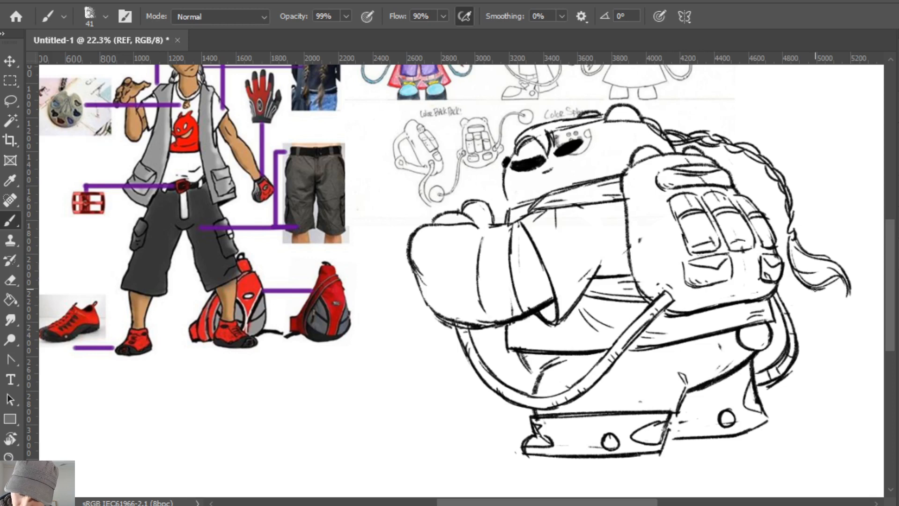
Redo the crease at the back of the near leg and thicken the soles of both shoes.
key("ctrl+z")
left_click_drag(682, 367, 687, 383)
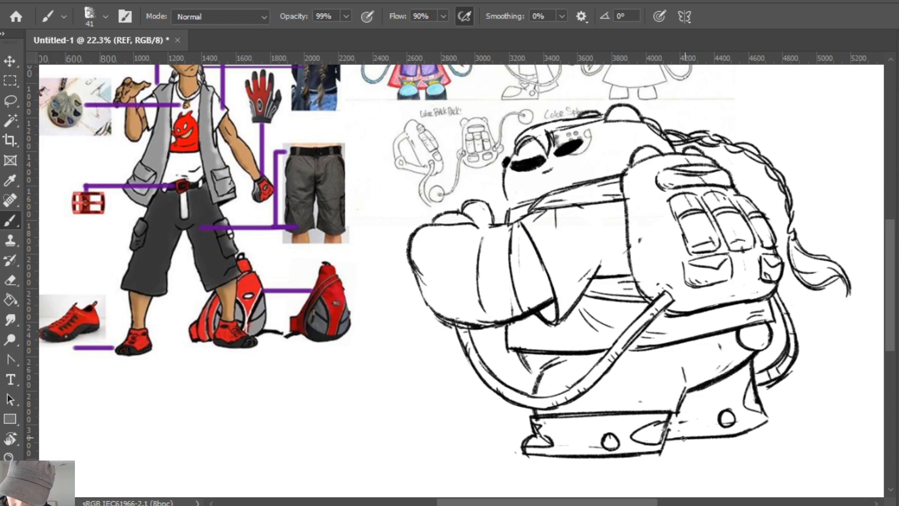
mouse_move(662, 443)
left_mouse_down()
mouse_move(723, 442)
mouse_move(667, 443)
mouse_move(741, 437)
mouse_move(764, 424)
left_mouse_up()
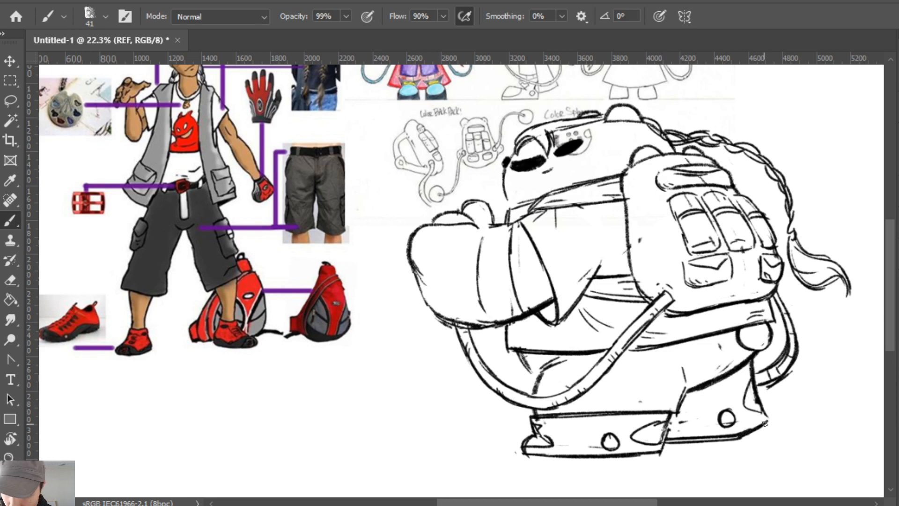
mouse_move(526, 454)
left_mouse_down()
mouse_move(625, 463)
mouse_move(661, 455)
left_mouse_up()
key("z")
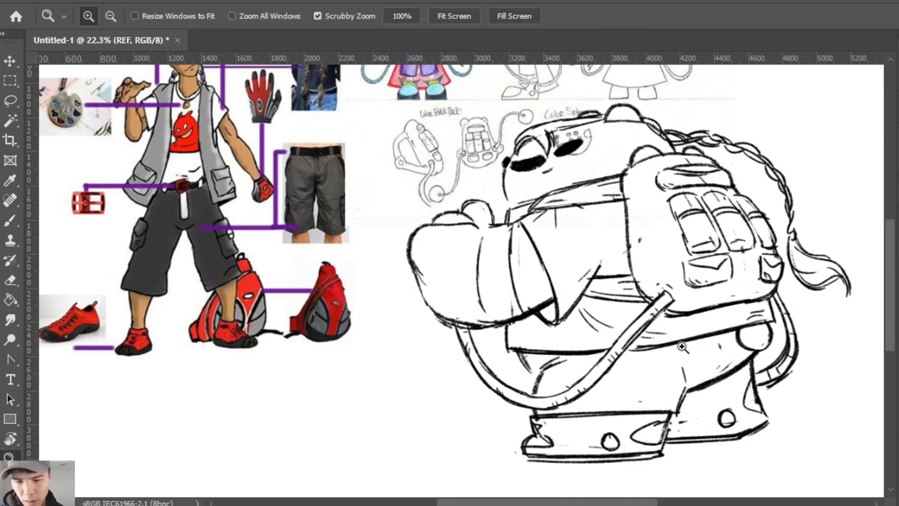
Try a trouser hem line across the far leg just above the far shoe, and undo it.
left_click_drag(711, 365, 674, 387)
key("e")
key("b")
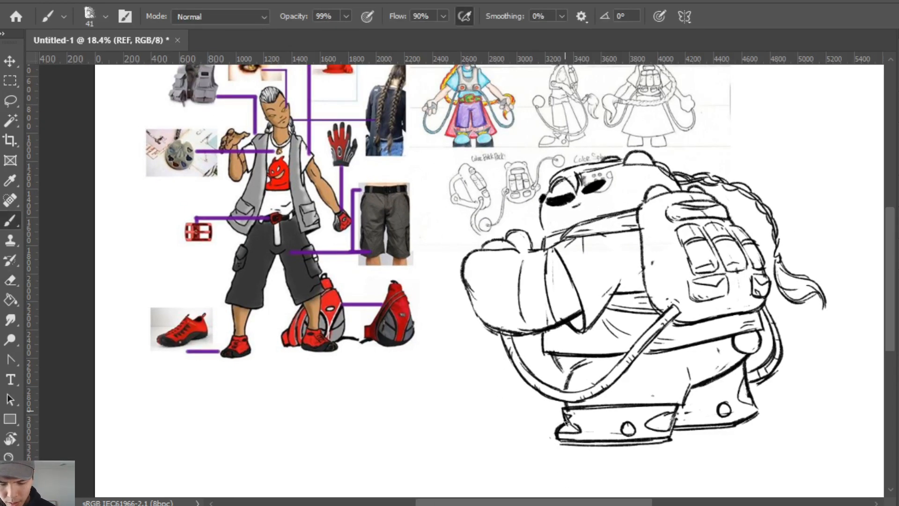
left_click_drag(566, 422, 563, 409)
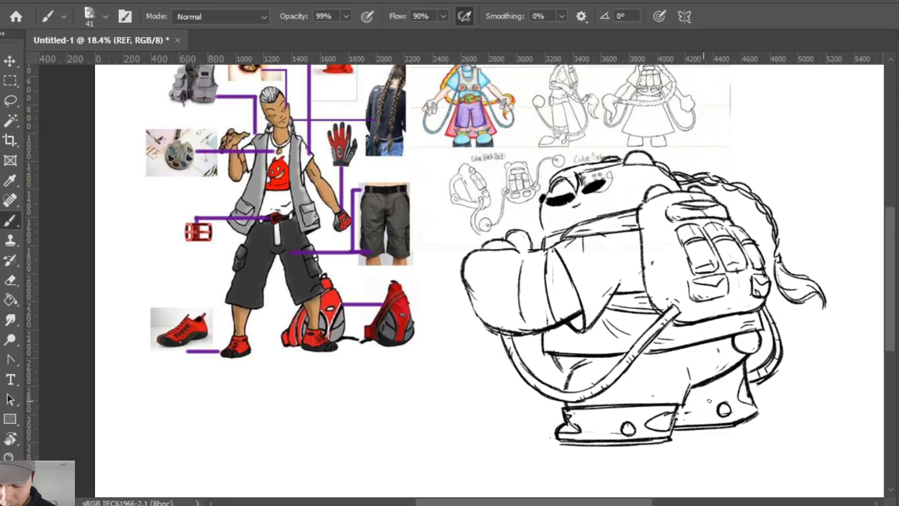
key("e")
key("b")
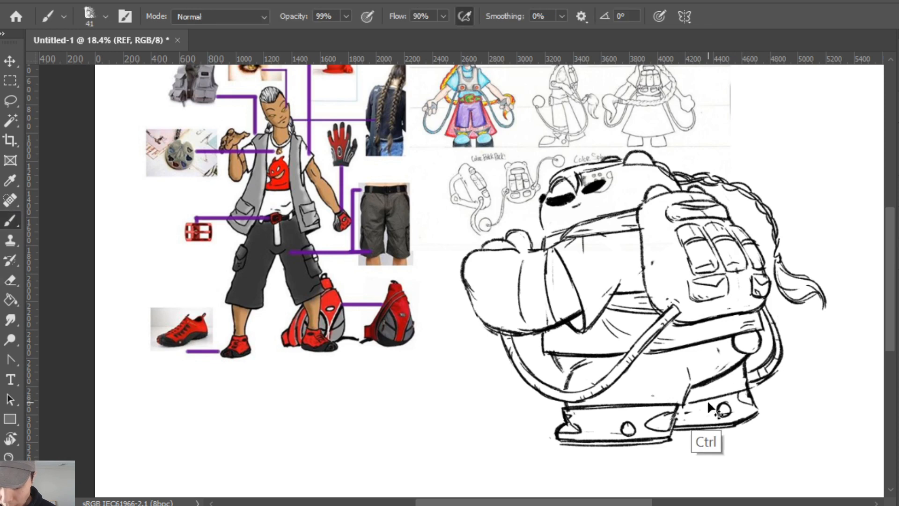
left_click_drag(686, 404, 756, 386)
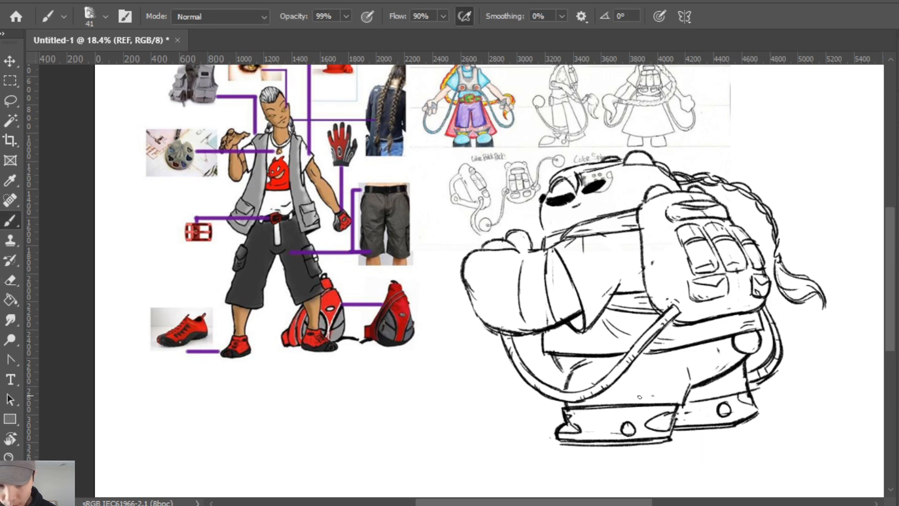
key("ctrl+z")
Erase the near shoe's top edge, badge and heel patch, and redraw them with the shoe's top set lower.
key("e")
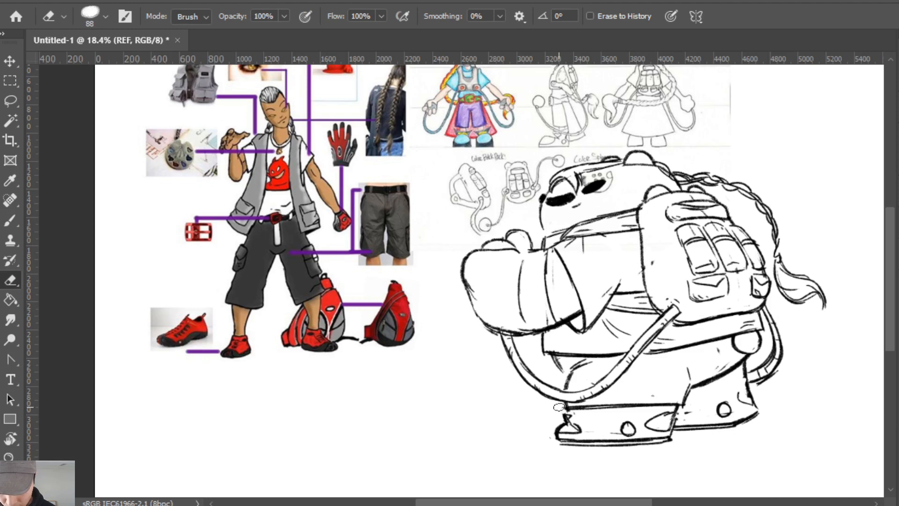
left_click_drag(562, 408, 666, 403)
key("b")
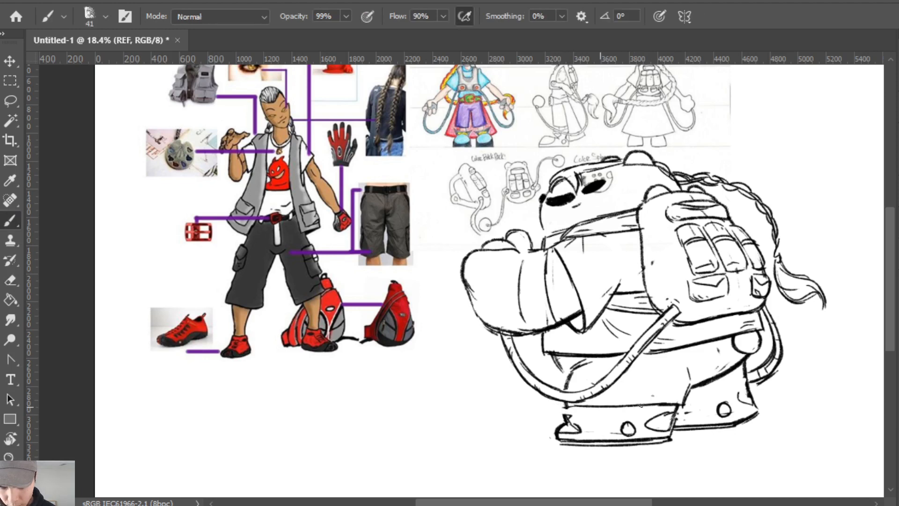
left_click_drag(601, 405, 651, 404)
key("e")
mouse_move(565, 418)
left_mouse_down()
mouse_move(669, 412)
mouse_move(651, 421)
mouse_move(668, 420)
mouse_move(666, 428)
mouse_move(674, 420)
mouse_move(634, 424)
left_mouse_up()
key("b")
key("e")
key("b")
key("e")
key("b")
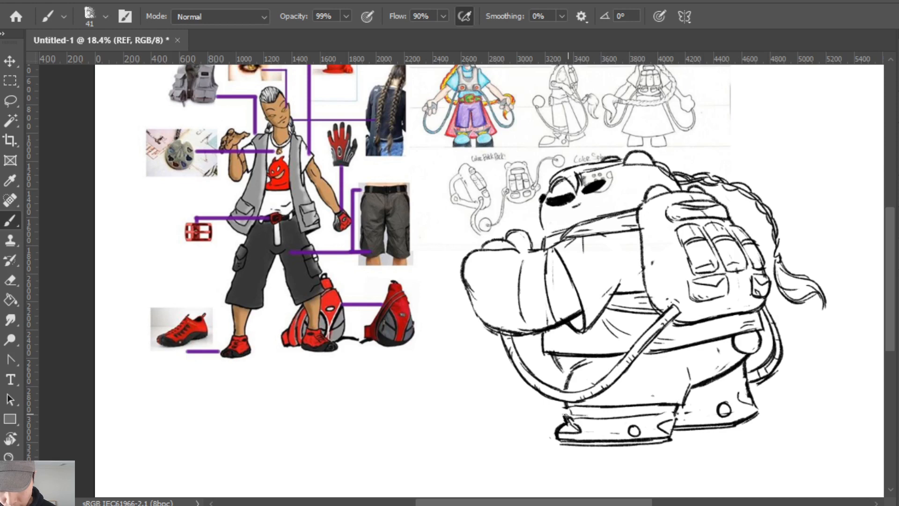
Rework the near trouser leg's hem line so that it sits separately above the shoe.
mouse_move(566, 419)
left_mouse_down()
mouse_move(682, 409)
mouse_move(634, 401)
left_mouse_up()
key("e")
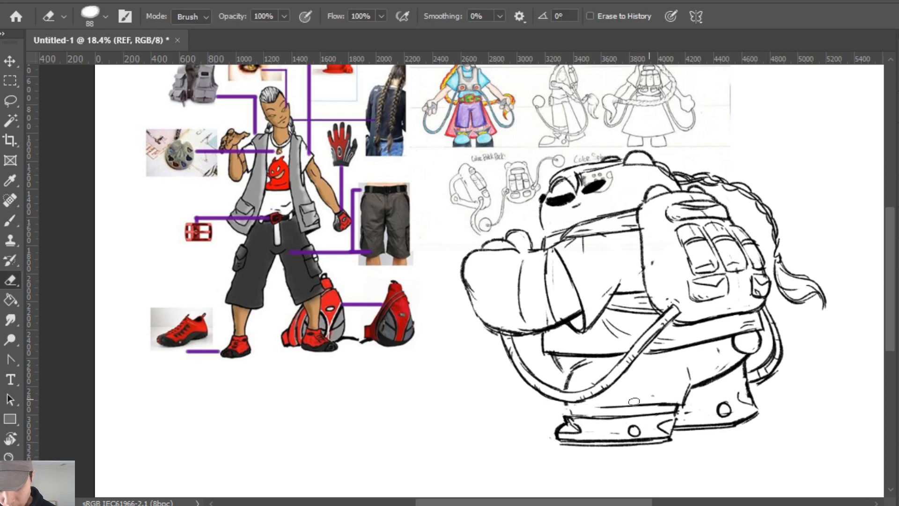
key("b")
left_click_drag(566, 410, 678, 403)
key("e")
left_click_drag(600, 406, 687, 404)
key("b")
left_click_drag(612, 410, 684, 402)
key("ctrl+z")
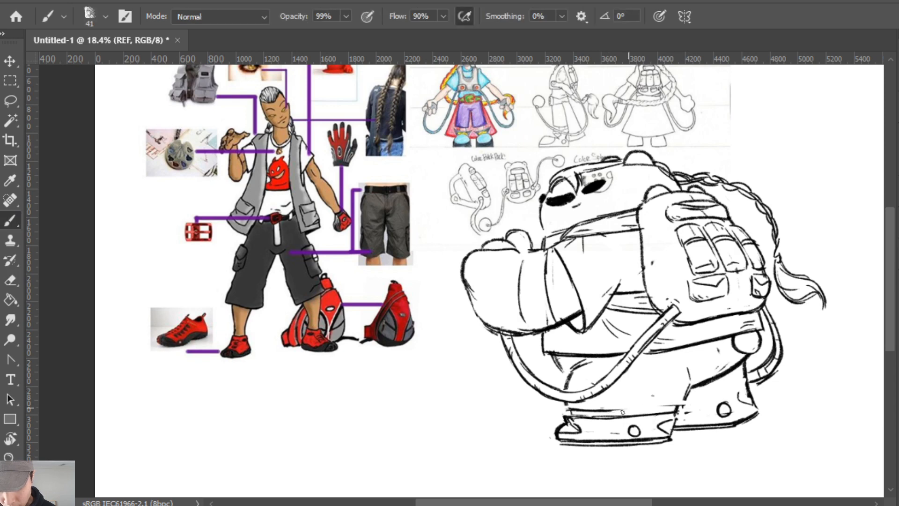
Erase the doubled lines between the near leg's hem and the shoe, and try a new shoe top edge.
key("z")
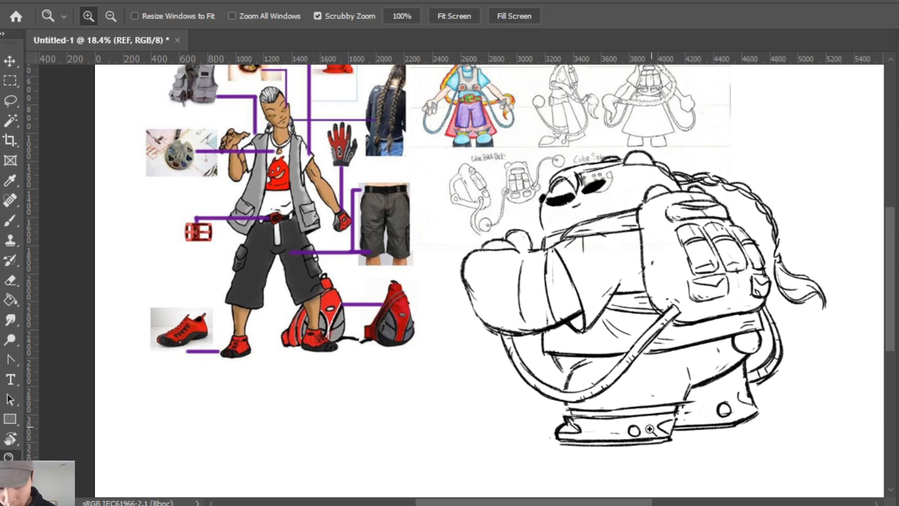
left_click_drag(650, 429, 674, 428)
key("e")
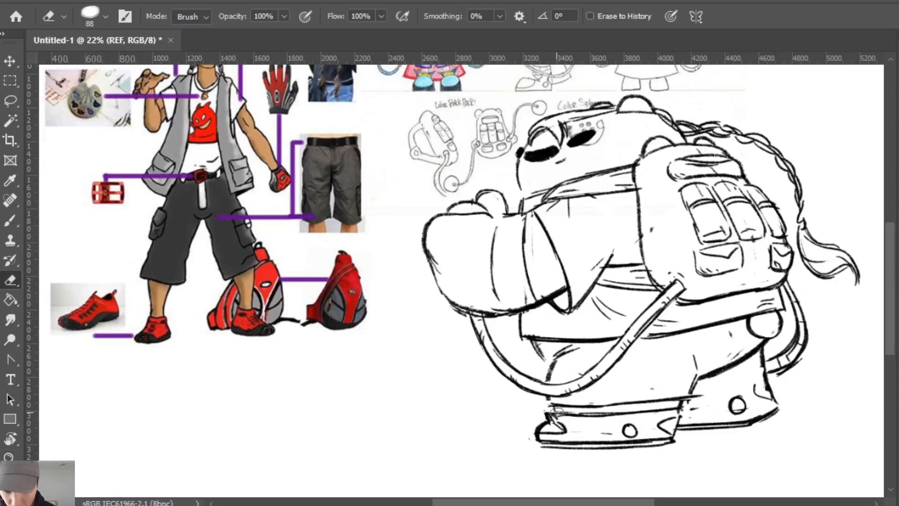
left_click_drag(557, 412, 654, 412)
key("b")
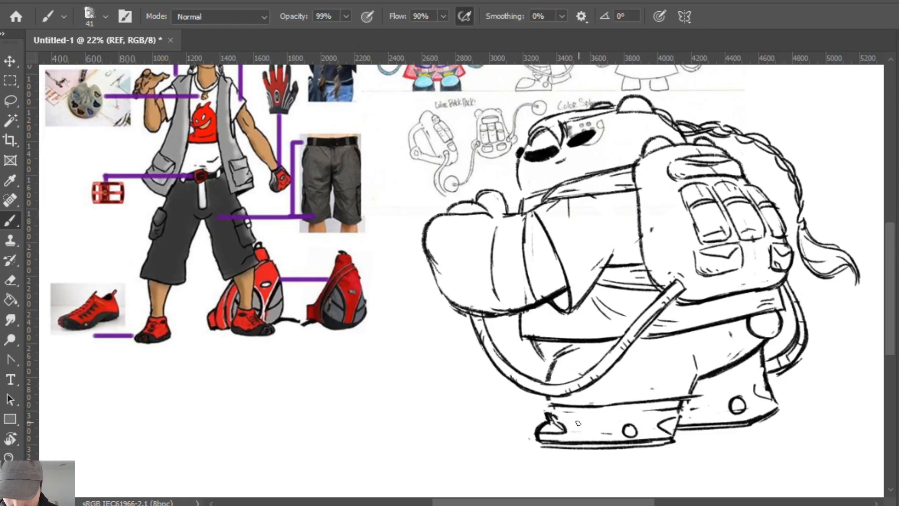
left_click_drag(577, 422, 682, 408)
key("ctrl+z")
Redraw the near leg's hem from the front corner out to the back, overhanging the shoe.
mouse_move(549, 414)
left_mouse_down()
mouse_move(598, 416)
mouse_move(549, 406)
left_mouse_up()
key("e")
key("b")
key("e")
key("b")
mouse_move(549, 407)
left_mouse_down()
mouse_move(701, 396)
mouse_move(698, 378)
mouse_move(702, 395)
left_mouse_up()
Erase the old back edge of the near trouser leg and redraw it straight down to the hem corner.
key("e")
key("b")
key("e")
key("b")
key("e")
left_click_drag(694, 357, 702, 395)
key("b")
left_click_drag(700, 367, 699, 393)
key("e")
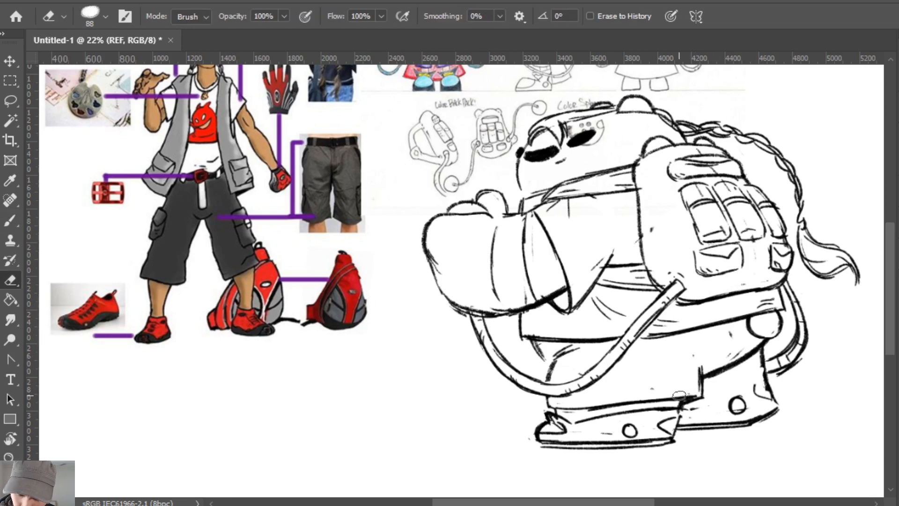
Clean up around the near leg's hem corner and draw the far trouser leg's hem and back edge.
key("b")
key("e")
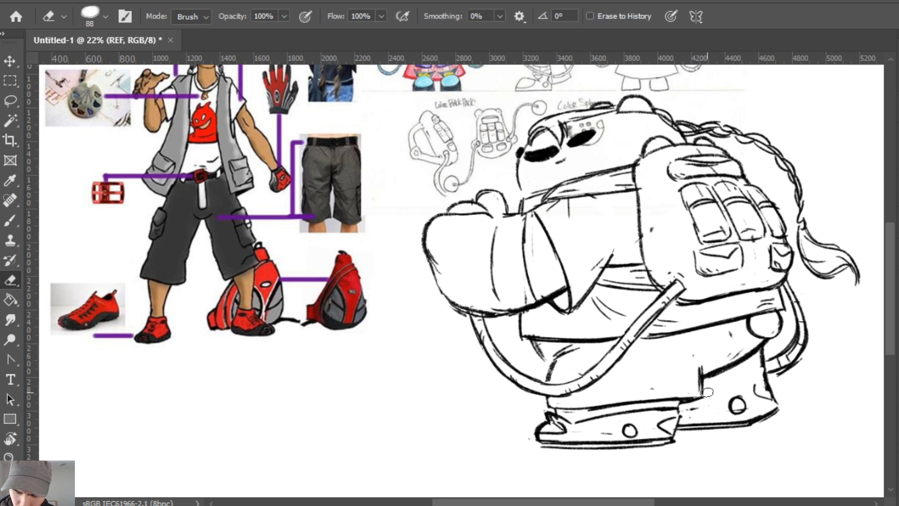
key("b")
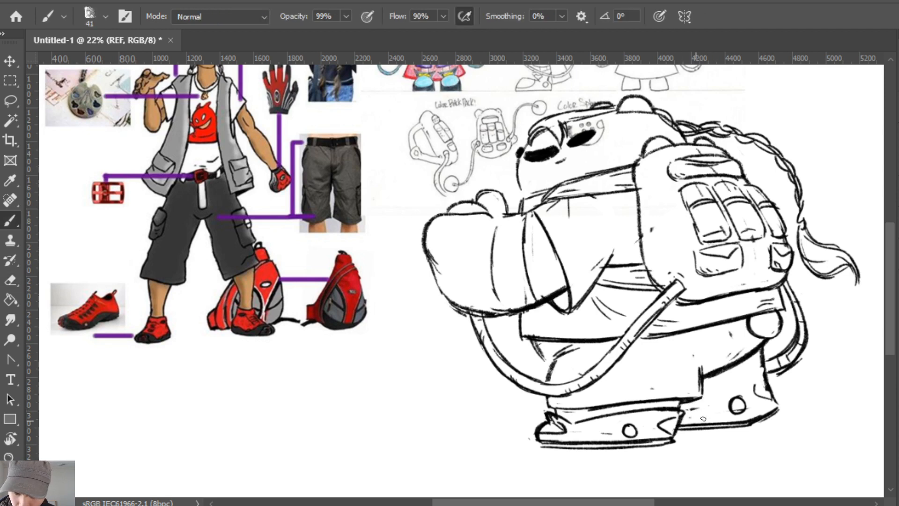
key("e")
key("b")
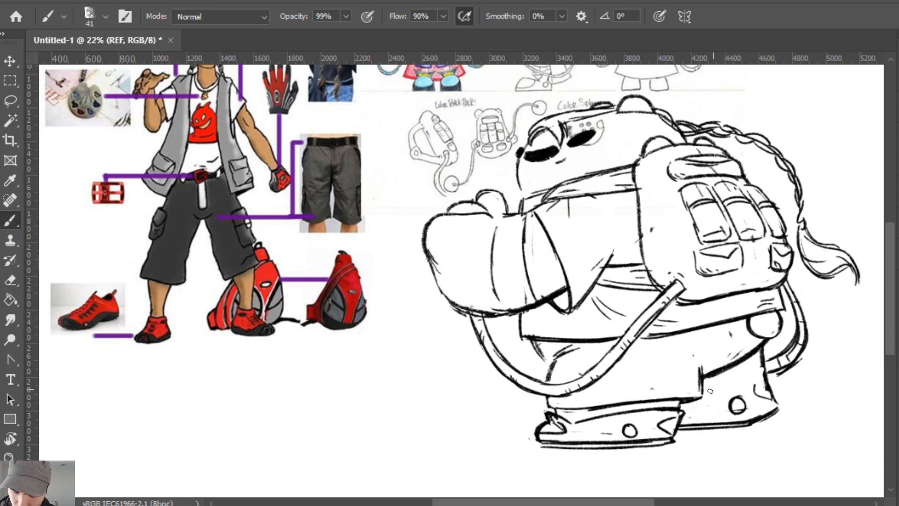
key("e")
key("b")
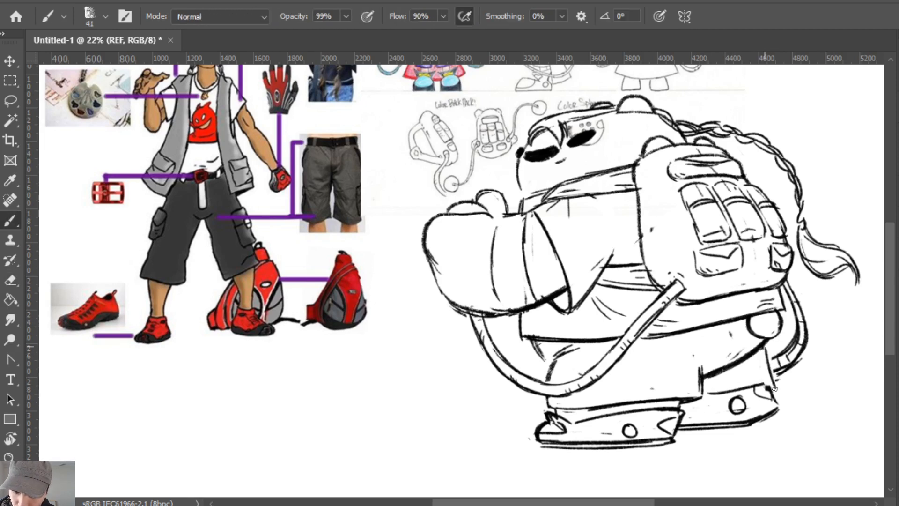
Redraw the far shoe's heel patch and round badge, and give the shoe a lower top edge.
key("e")
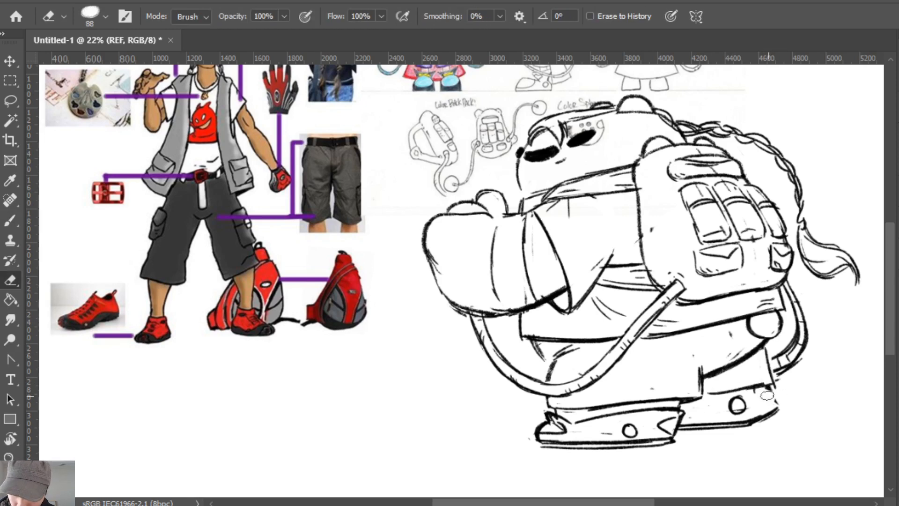
key("b")
left_click_drag(770, 391, 776, 407)
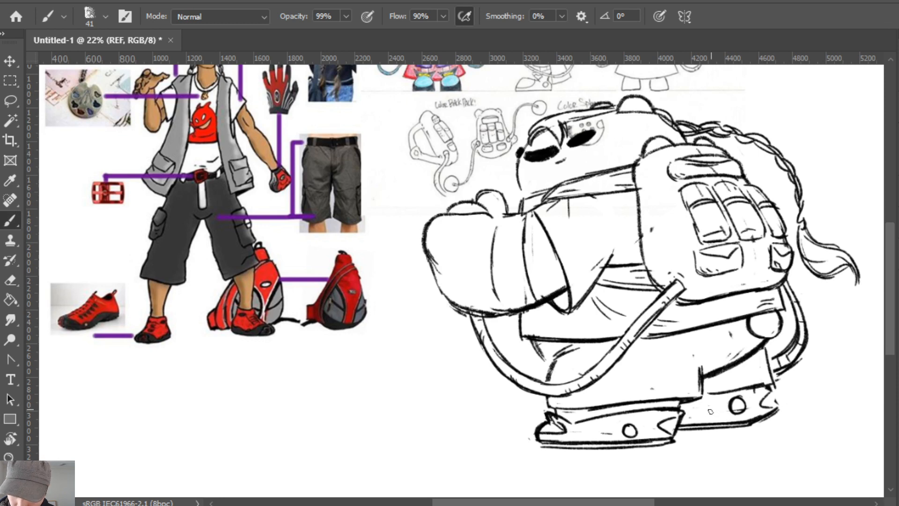
mouse_move(712, 410)
left_mouse_down()
mouse_move(791, 387)
mouse_move(739, 406)
mouse_move(741, 416)
mouse_move(742, 405)
mouse_move(713, 416)
mouse_move(767, 388)
left_mouse_up()
key("e")
key("b")
key("ctrl+z")
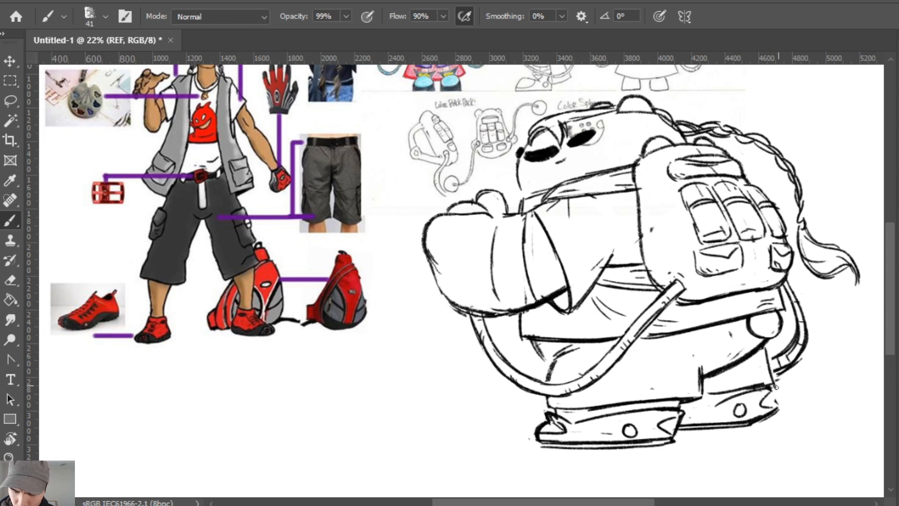
key("ctrl+z")
left_click_drag(718, 403, 772, 388)
Retouch the far leg's hem and add a small fold crease above it.
mouse_move(696, 403)
left_mouse_down()
mouse_move(719, 406)
mouse_move(697, 409)
mouse_move(741, 394)
mouse_move(691, 405)
mouse_move(713, 407)
mouse_move(733, 391)
mouse_move(709, 394)
mouse_move(778, 384)
left_mouse_up()
key("ctrl+z")
key("e")
key("b")
left_click_drag(714, 391, 768, 383)
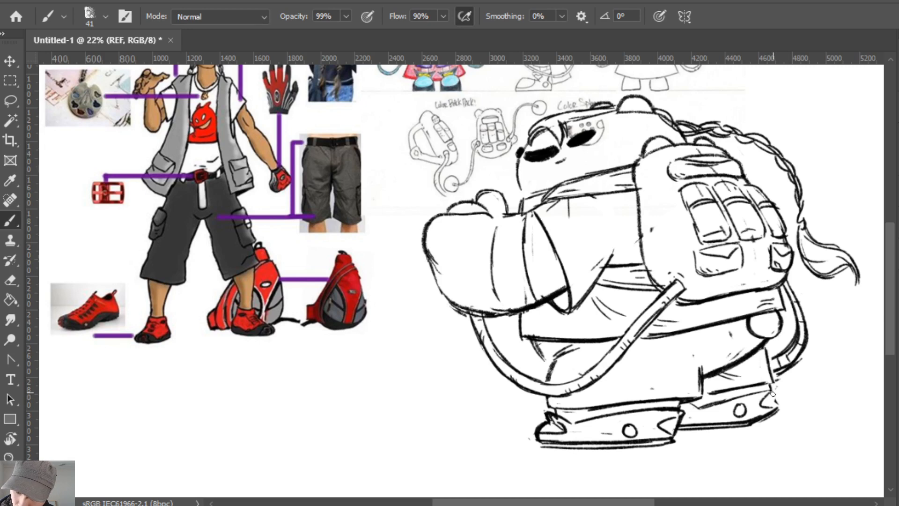
Erase the far shoe's flared back and redraw it as an upright heel joined to the top edge.
mouse_move(772, 394)
left_mouse_down()
mouse_move(779, 417)
mouse_move(752, 425)
left_mouse_up()
key("e")
mouse_move(773, 394)
left_mouse_down()
mouse_move(764, 421)
mouse_move(743, 420)
mouse_move(778, 424)
left_mouse_up()
key("b")
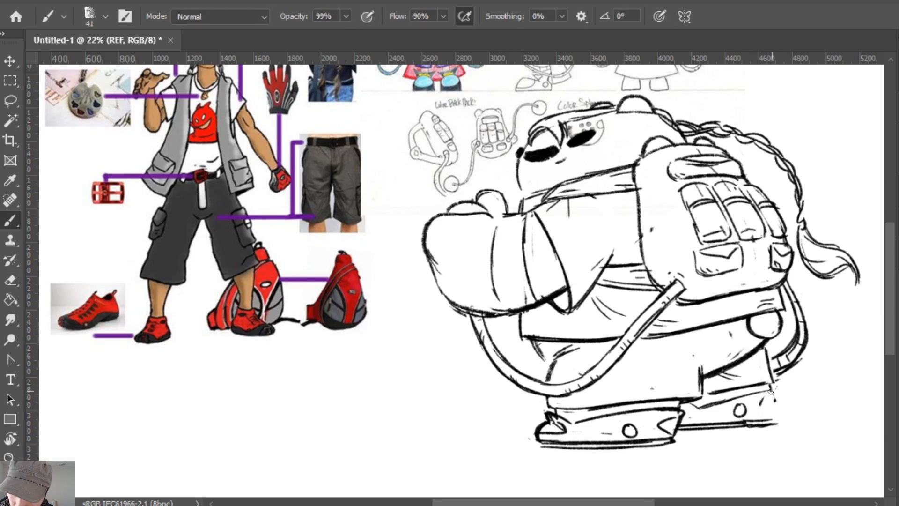
mouse_move(752, 396)
left_mouse_down()
mouse_move(781, 394)
mouse_move(778, 427)
left_mouse_up()
key("ctrl+z")
key("ctrl+z")
left_click_drag(781, 393, 778, 425)
left_click_drag(733, 403, 787, 390)
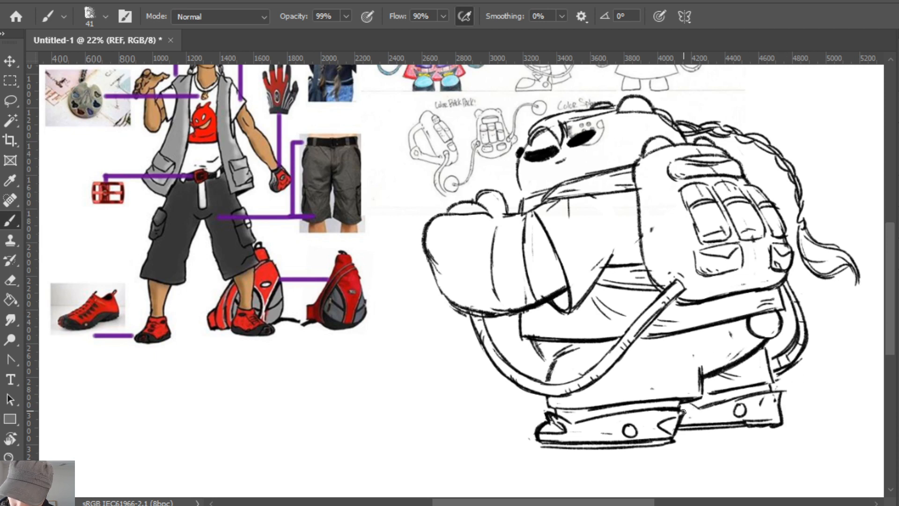
Reshape the back edges of both shoes with small notches at the heel patches.
key("e")
left_click_drag(683, 417, 676, 441)
key("b")
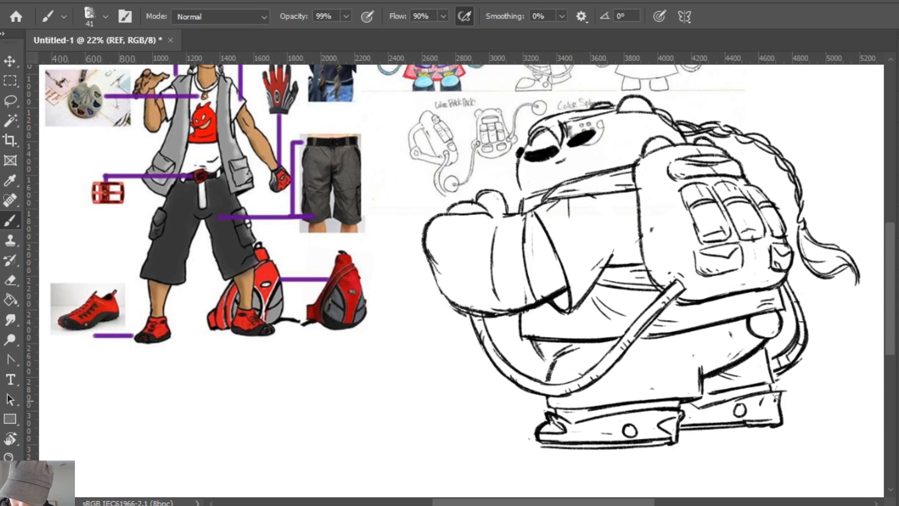
key("e")
mouse_move(776, 397)
left_mouse_down()
mouse_move(791, 389)
mouse_move(780, 393)
mouse_move(781, 423)
left_mouse_up()
key("b")
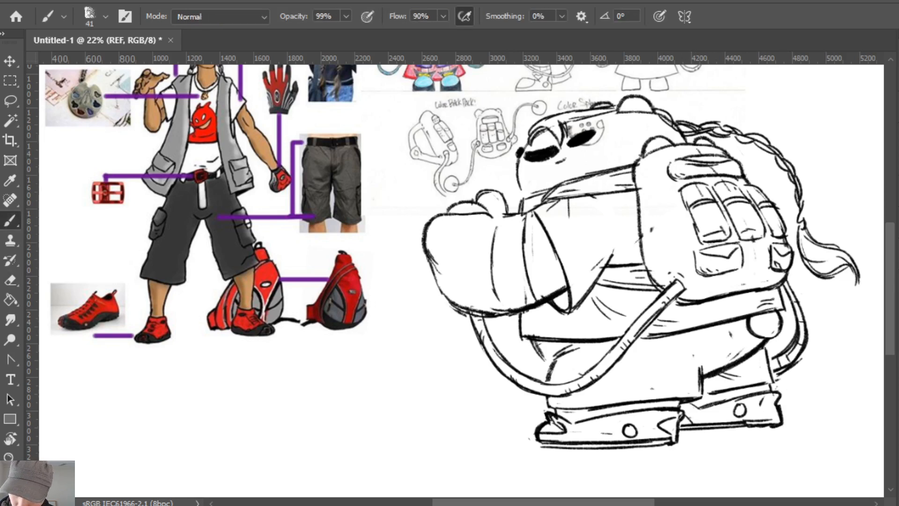
Darken the far trouser leg's hem and extend its back edge down to the hem corner.
left_click_drag(701, 396, 776, 381)
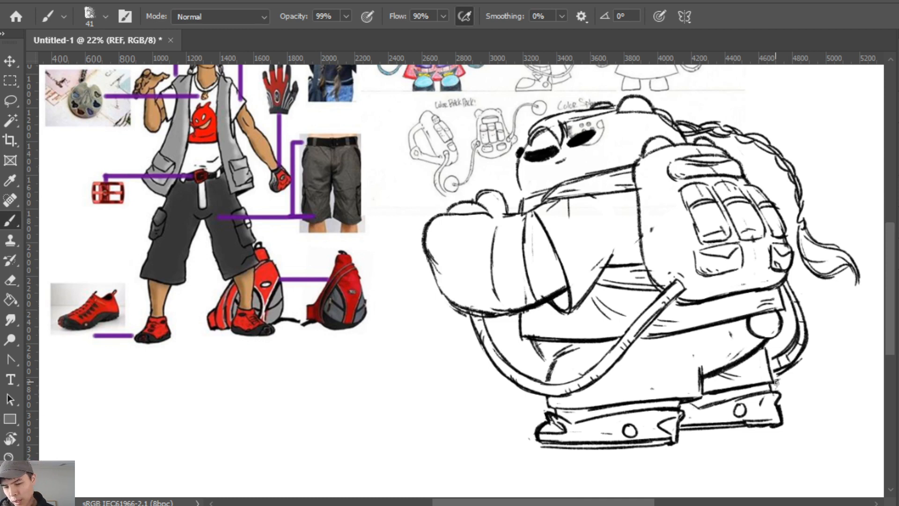
key("e")
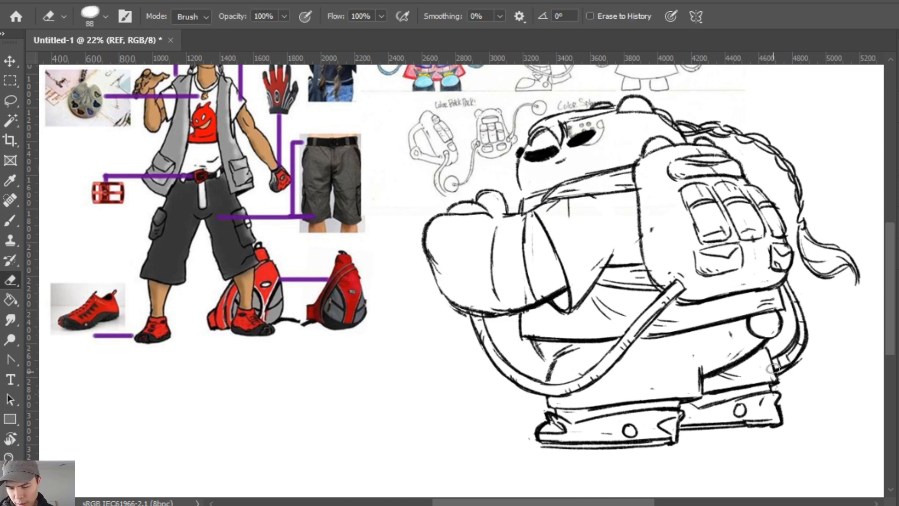
key("b")
key("z")
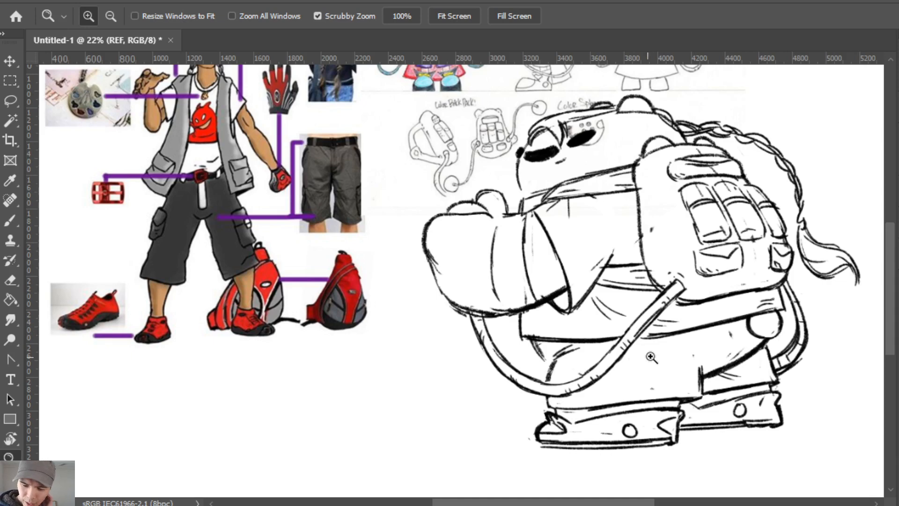
key("b")
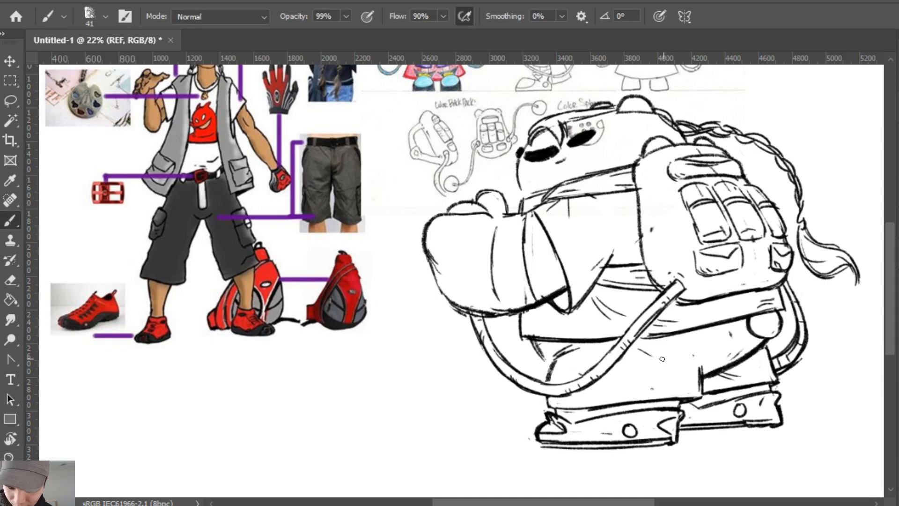
key("z")
left_click_drag(696, 352, 685, 360)
key("b")
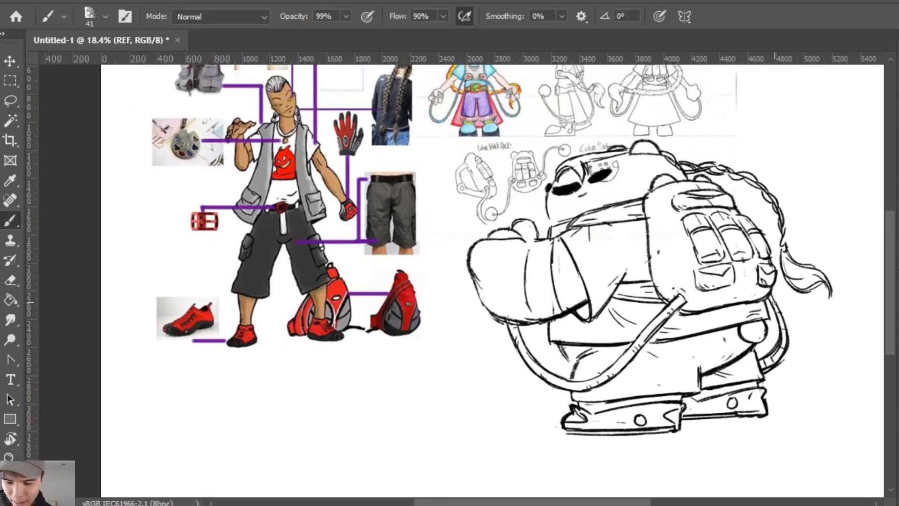
key("e")
key("b")
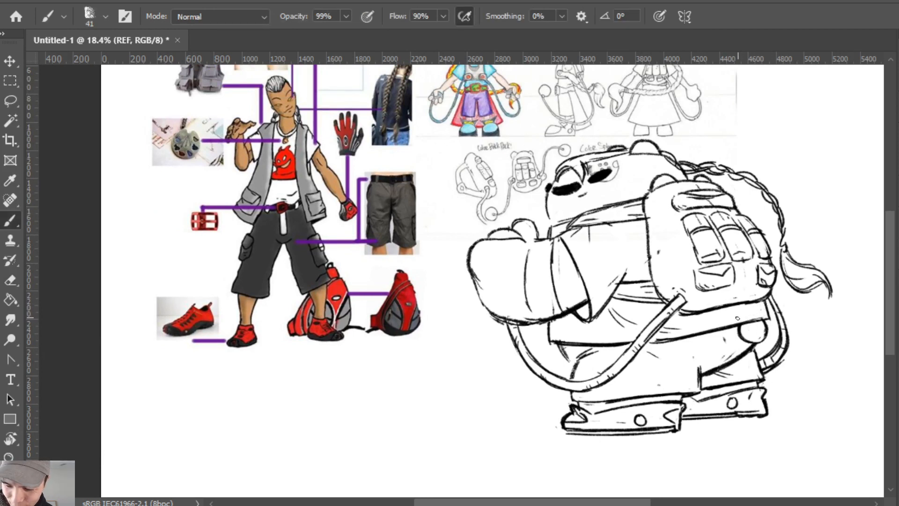
key("e")
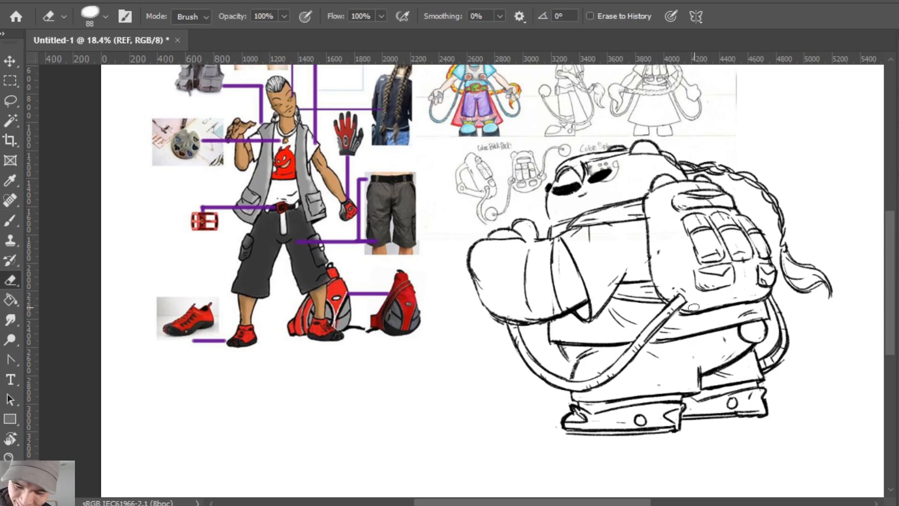
key("b")
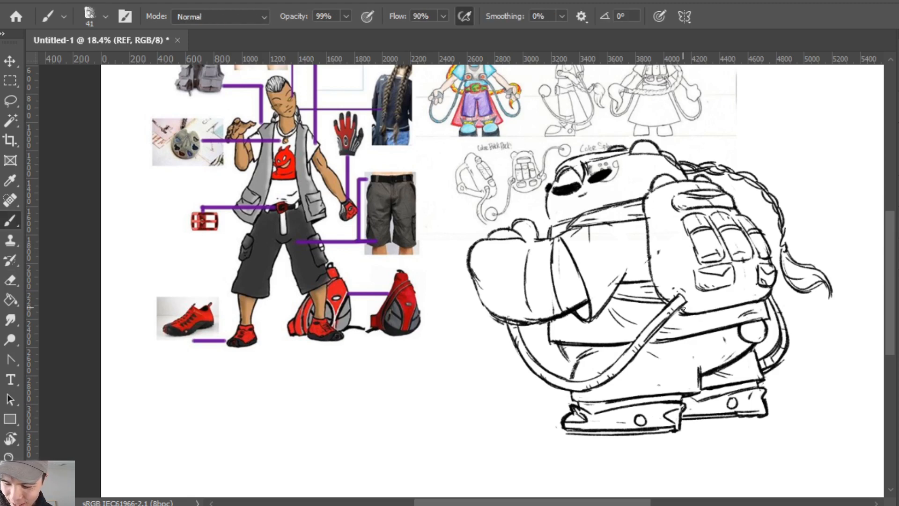
left_click_drag(682, 249, 700, 288)
key("z")
key("b")
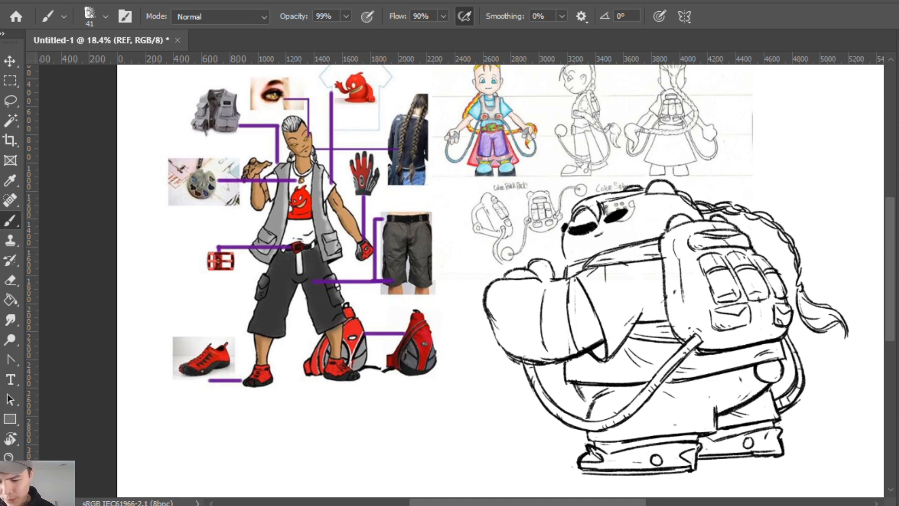
key("z")
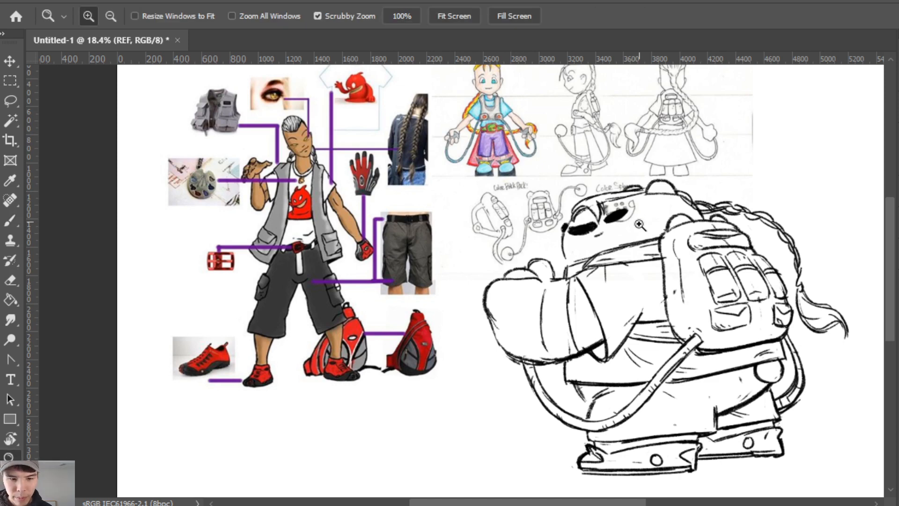
left_click_drag(604, 201, 613, 201)
key("b")
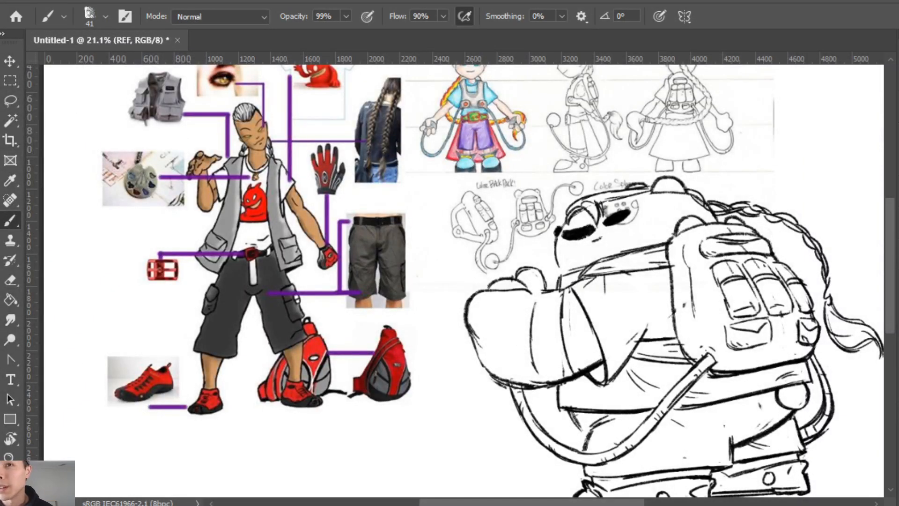
key("alt+]")
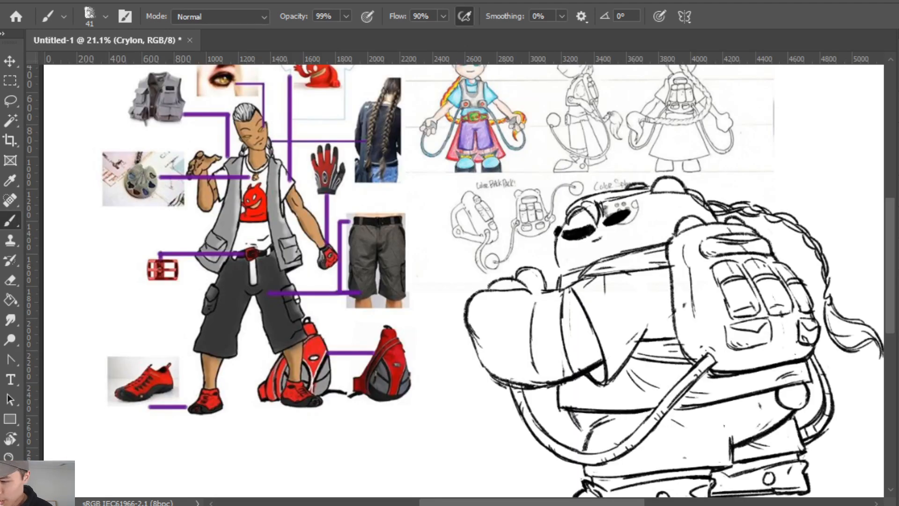
left_click(515, 354)
left_click(720, 303)
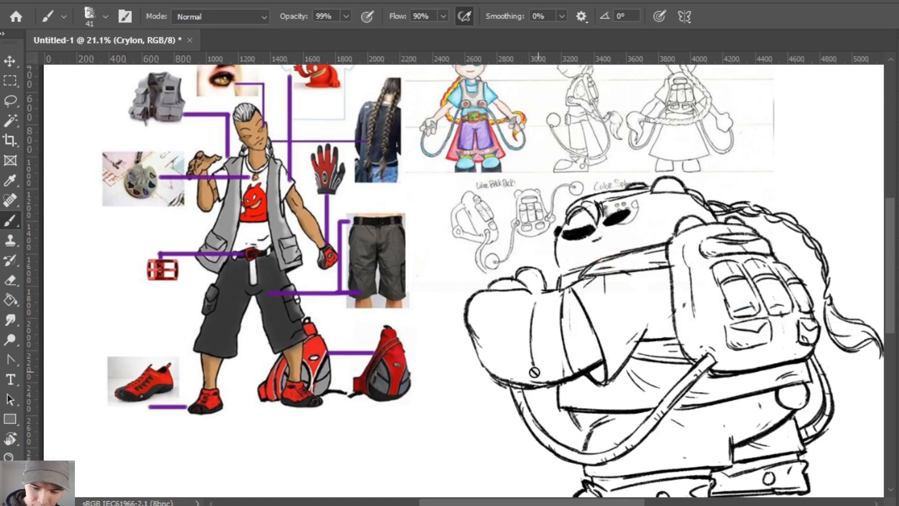
key("v")
key("alt+[")
key("b")
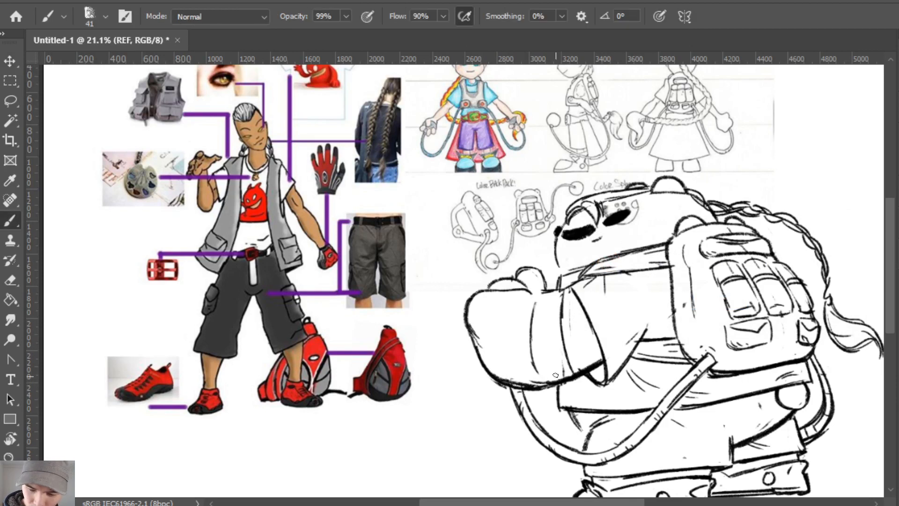
Retouch the outlines around the cartoon character's raised glove, at its thumb, fingers and cuff.
key("e")
key("b")
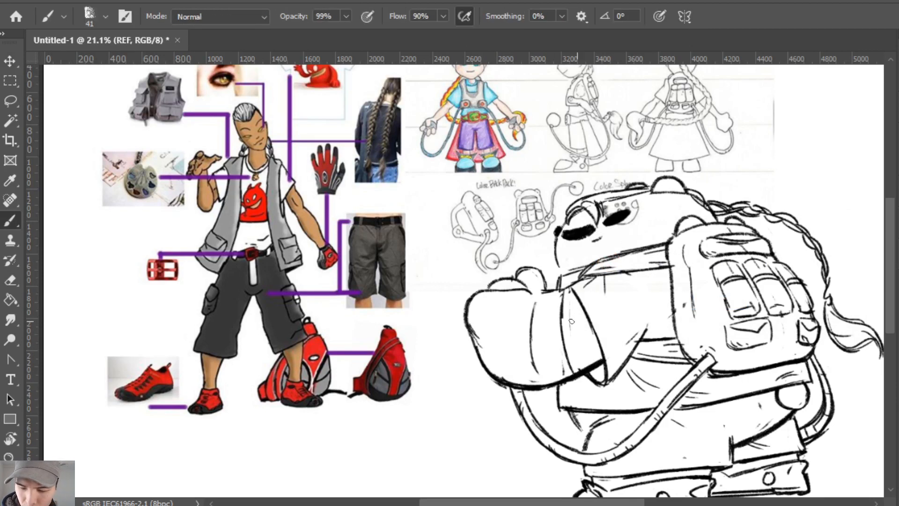
key("e")
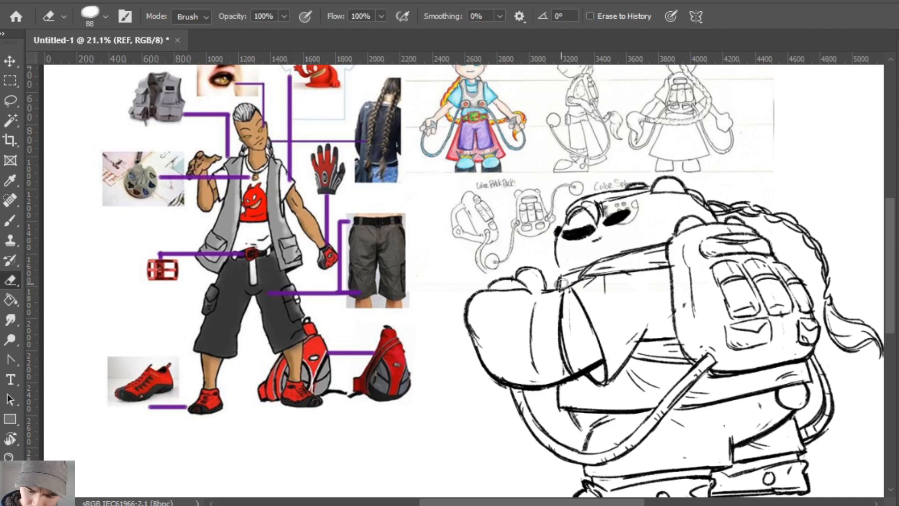
key("b")
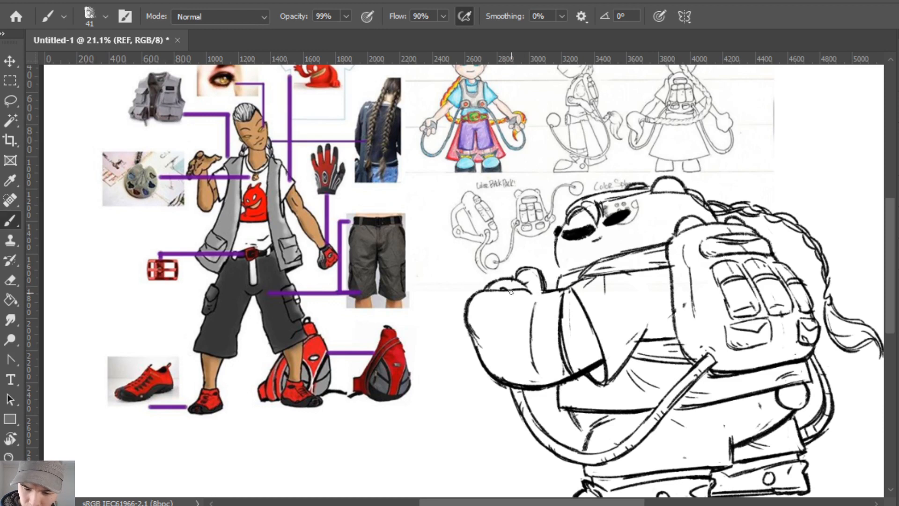
key("ctrl")
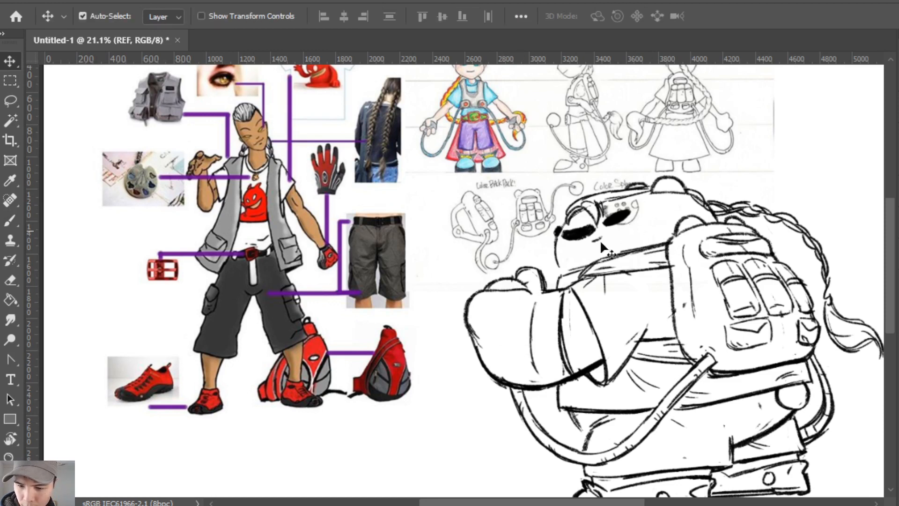
left_click(508, 285)
Bring the winged robot reference into view and ready a new layer for brushing on the blank canvas beside it.
key("z")
left_click_drag(533, 437, 498, 438)
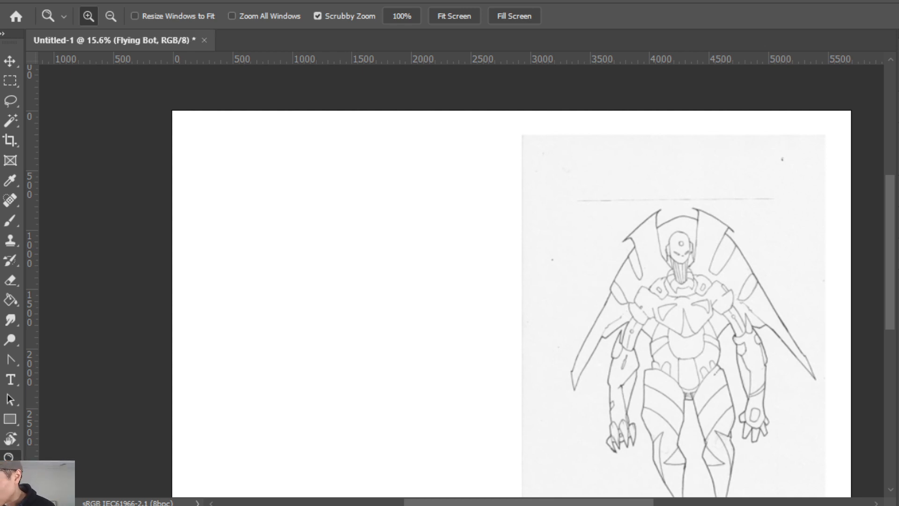
left_click(688, 382)
left_click_drag(688, 383, 747, 278)
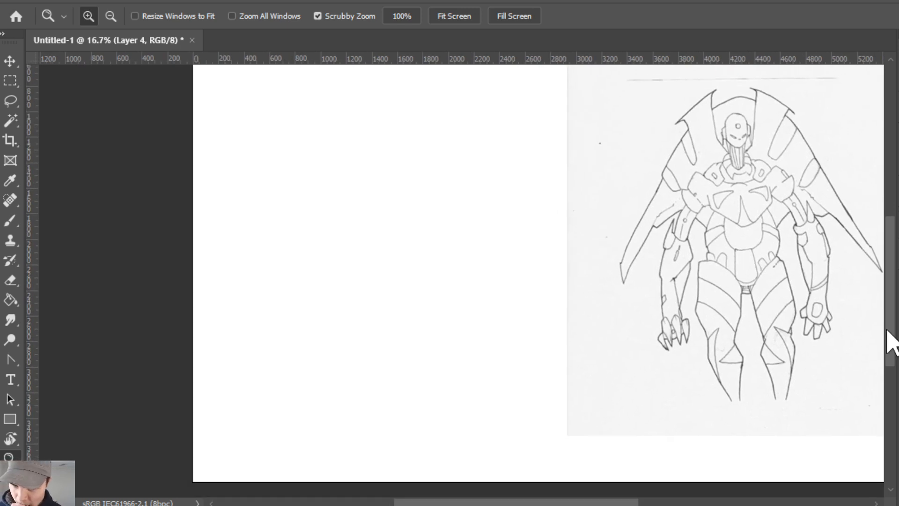
key("b")
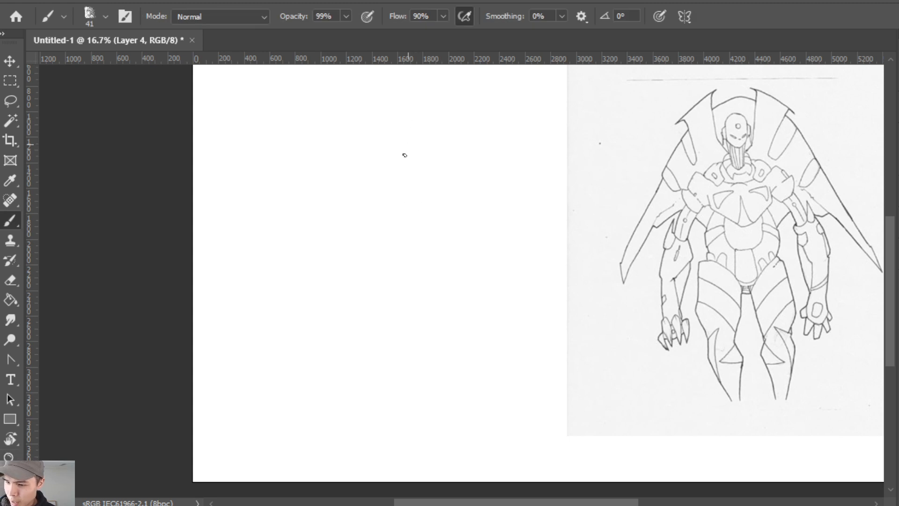
mouse_move(397, 158)
left_mouse_down()
mouse_move(373, 173)
mouse_move(360, 203)
mouse_move(470, 152)
mouse_move(370, 175)
mouse_move(489, 168)
left_mouse_up()
key("ctrl+z")
key("ctrl+z")
mouse_move(392, 160)
left_mouse_down()
mouse_move(481, 138)
mouse_move(425, 153)
mouse_move(399, 201)
mouse_move(368, 192)
mouse_move(401, 157)
left_mouse_up()
key("ctrl+z")
key("ctrl+z")
Try a large rounded outline on the blank canvas, with a sloping upper edge and curved sides.
key("e")
mouse_move(494, 134)
left_mouse_down()
mouse_move(461, 140)
mouse_move(459, 152)
left_mouse_up()
key("b")
mouse_move(364, 195)
left_mouse_down()
mouse_move(364, 173)
mouse_move(401, 139)
mouse_move(459, 134)
left_mouse_up()
left_click_drag(372, 216, 468, 298)
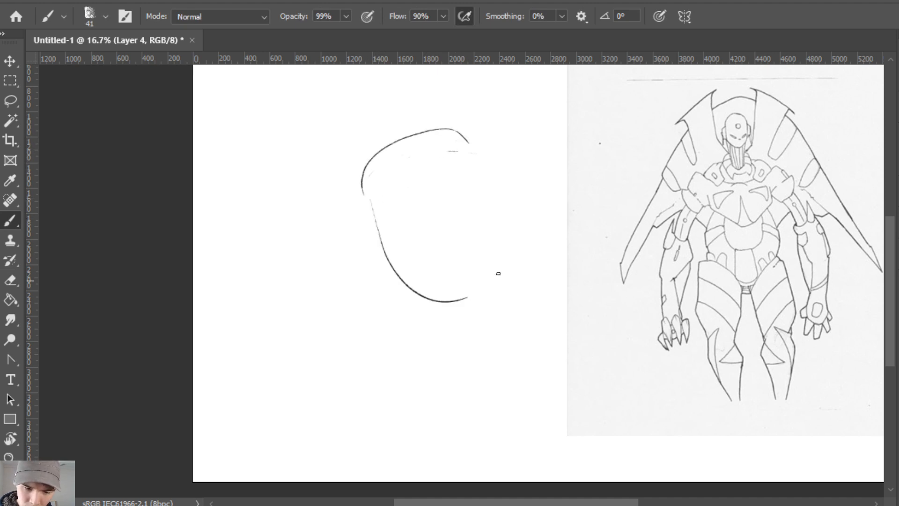
mouse_move(472, 146)
left_mouse_down()
mouse_move(526, 192)
mouse_move(539, 223)
mouse_move(503, 278)
left_mouse_up()
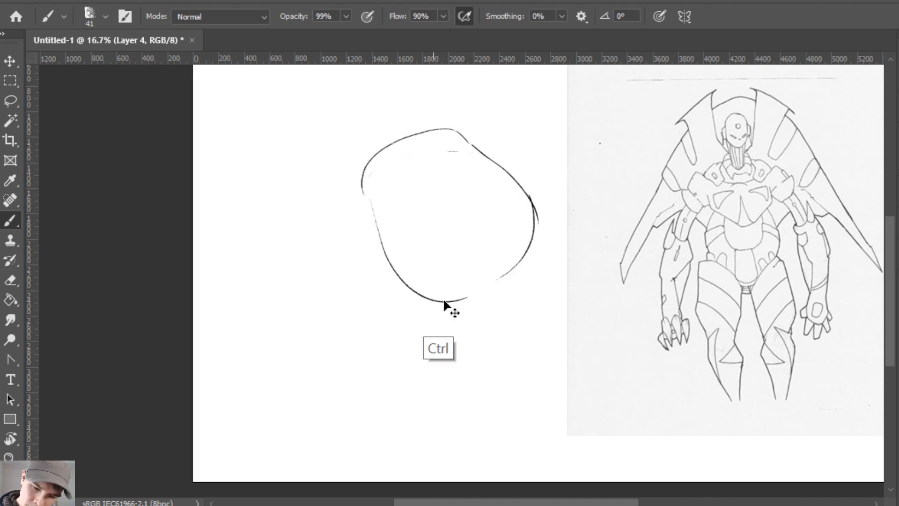
Rework the rounded outline with a lower bottom curve and a wider, double-lined far side.
key("ctrl+z")
key("e")
mouse_move(391, 221)
left_mouse_down()
mouse_move(436, 279)
mouse_move(378, 230)
mouse_move(490, 306)
mouse_move(532, 272)
left_mouse_up()
key("b")
left_click_drag(478, 149, 531, 205)
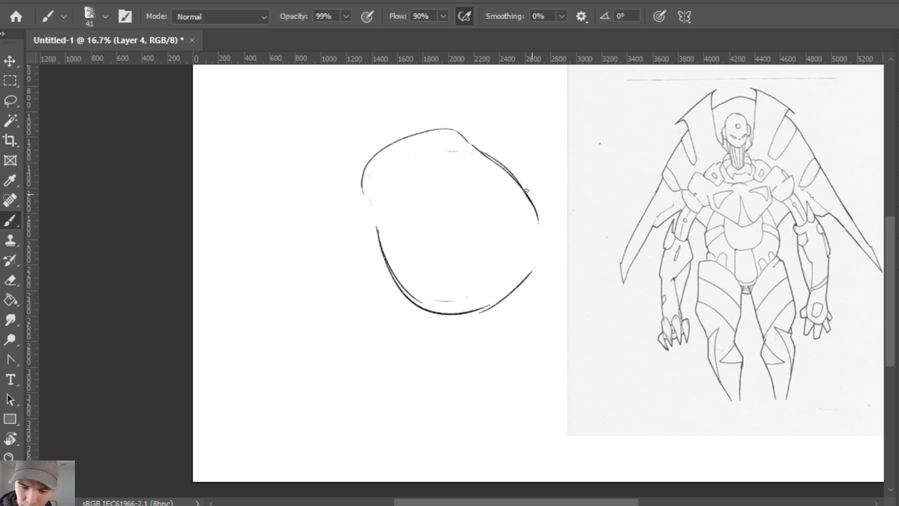
left_click_drag(515, 175, 548, 250)
left_click_drag(537, 220, 531, 281)
left_click_drag(466, 133, 430, 127)
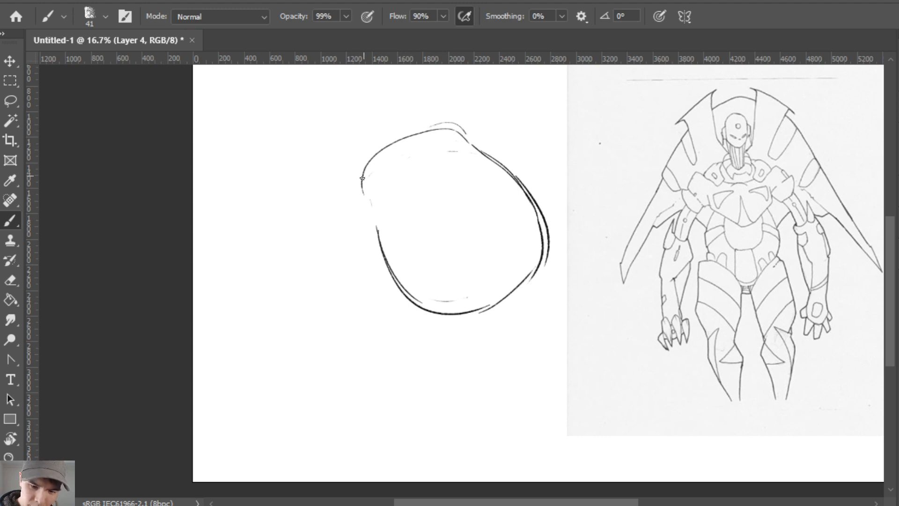
Reinforce the rounded outline's upper edge and add a narrow slanted eye beneath it.
mouse_move(365, 176)
left_mouse_down()
mouse_move(434, 128)
mouse_move(466, 133)
left_mouse_up()
key("ctrl+z")
mouse_move(369, 175)
left_mouse_down()
mouse_move(452, 128)
mouse_move(469, 143)
left_mouse_up()
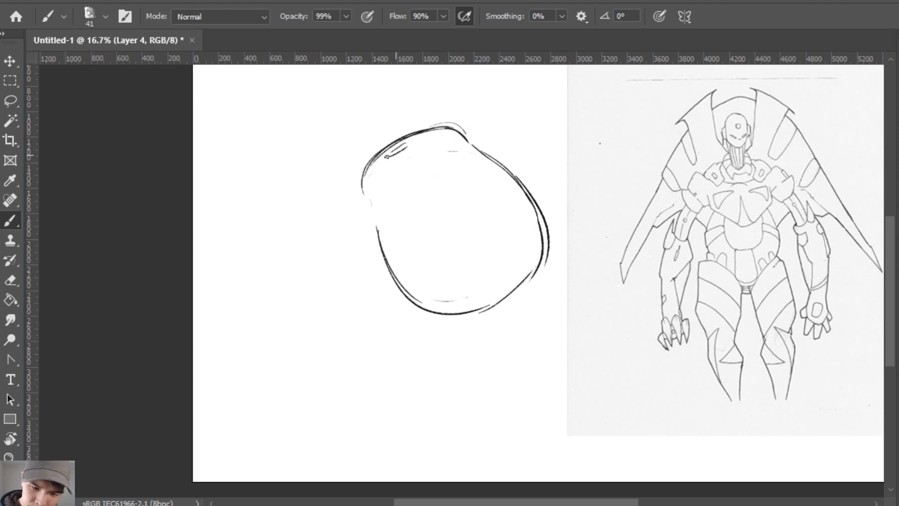
key("ctrl+z")
left_click_drag(388, 156, 410, 147)
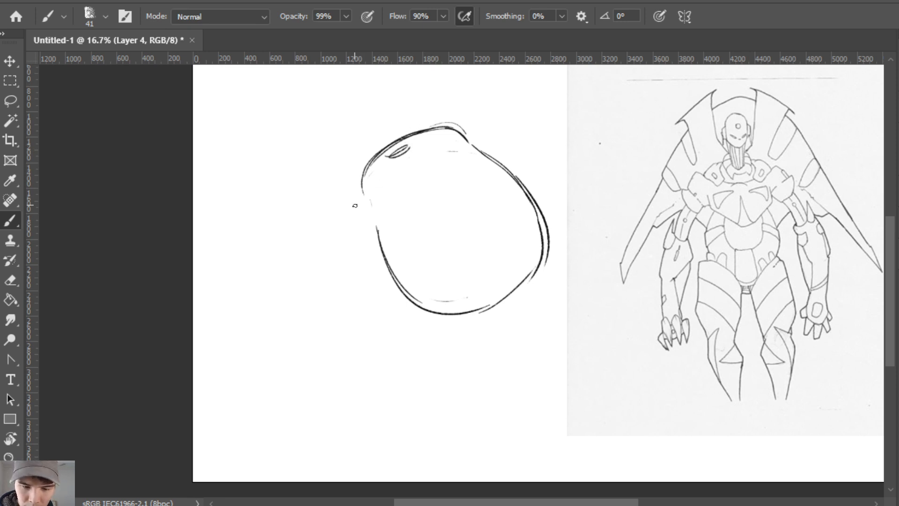
Select the whole rounded outline sketch and delete it.
key("l")
mouse_move(532, 349)
left_mouse_down()
mouse_move(486, 99)
mouse_move(517, 357)
left_mouse_up()
key("Delete")
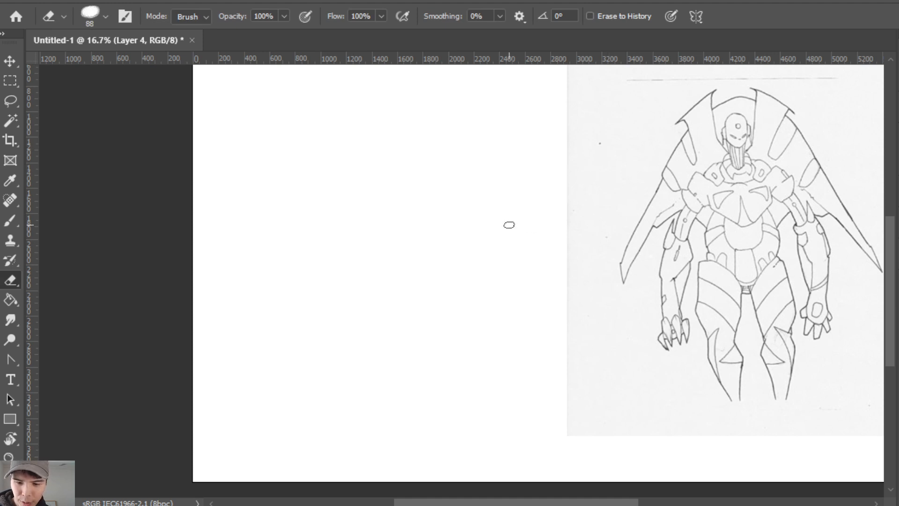
Sketch the top of a wide, tilted robot head with curved corners beside the reference.
key("b")
mouse_move(359, 165)
left_mouse_down()
mouse_move(382, 137)
mouse_move(423, 132)
left_mouse_up()
key("z")
mouse_move(465, 137)
left_mouse_down()
mouse_move(441, 160)
mouse_move(488, 161)
left_mouse_up()
key("space")
mouse_move(408, 228)
left_mouse_down()
mouse_move(530, 171)
mouse_move(491, 167)
left_mouse_up()
key("e")
mouse_move(432, 160)
left_mouse_down()
mouse_move(421, 190)
mouse_move(442, 157)
mouse_move(485, 146)
mouse_move(524, 142)
mouse_move(538, 161)
mouse_move(466, 148)
mouse_move(415, 186)
left_mouse_up()
key("b")
left_click_drag(528, 144, 546, 164)
Draw two narrow slit eyes under the head's top edge along a curved guide line.
left_click_drag(433, 177, 524, 165)
mouse_move(448, 179)
left_mouse_down()
mouse_move(425, 179)
mouse_move(456, 181)
left_mouse_up()
left_click_drag(511, 165, 525, 161)
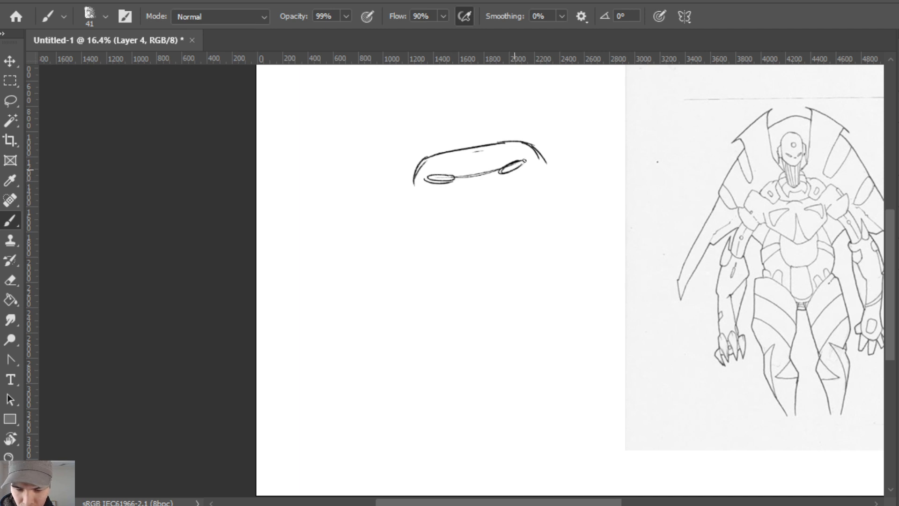
Draw a curved opening between the two eyes and erase the guide line connecting them.
mouse_move(476, 179)
left_mouse_down()
mouse_move(510, 166)
mouse_move(456, 173)
mouse_move(493, 168)
mouse_move(470, 183)
mouse_move(503, 171)
left_mouse_up()
key("e")
key("b")
key("e")
key("b")
key("e")
left_click(496, 170)
key("b")
key("e")
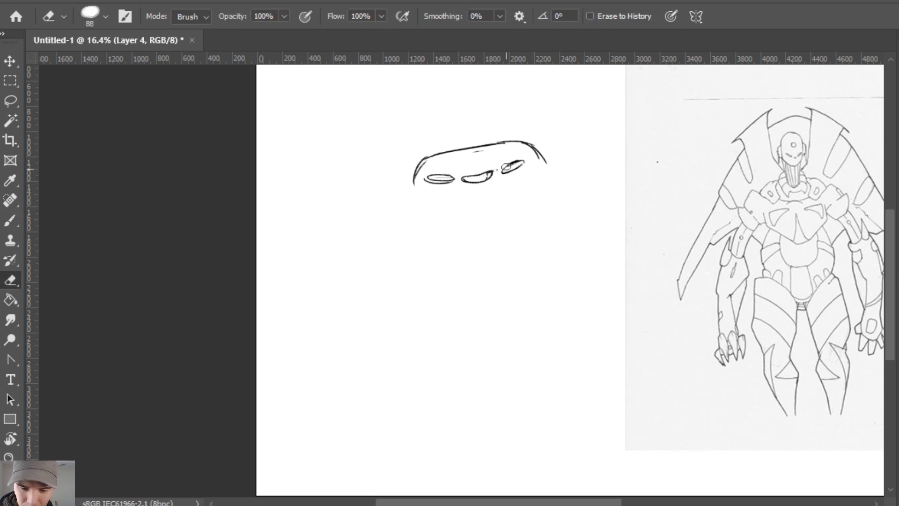
Erase the short stroke on the forehead and draw a small circle there.
key("b")
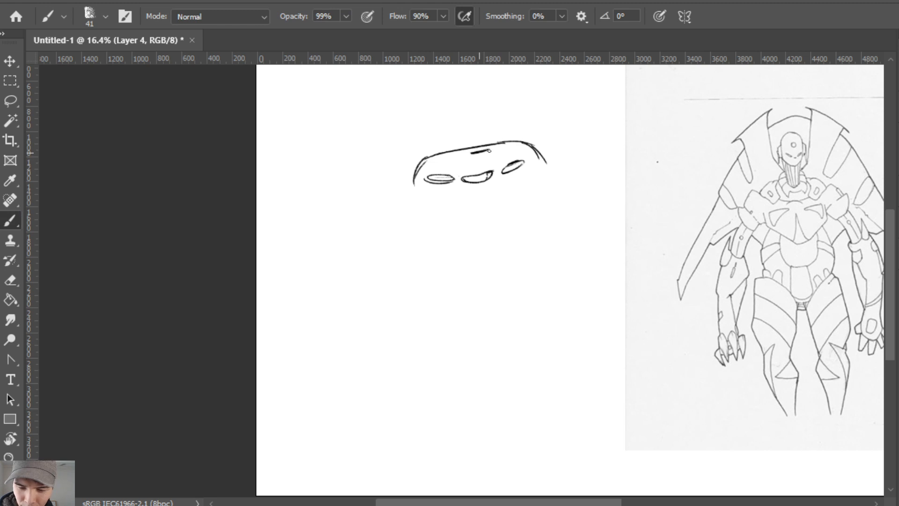
key("e")
key("b")
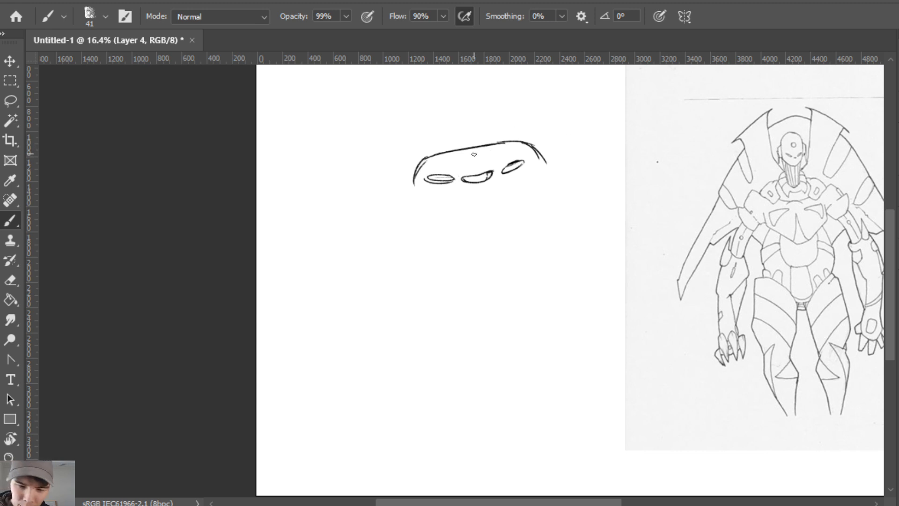
left_click_drag(474, 154, 474, 155)
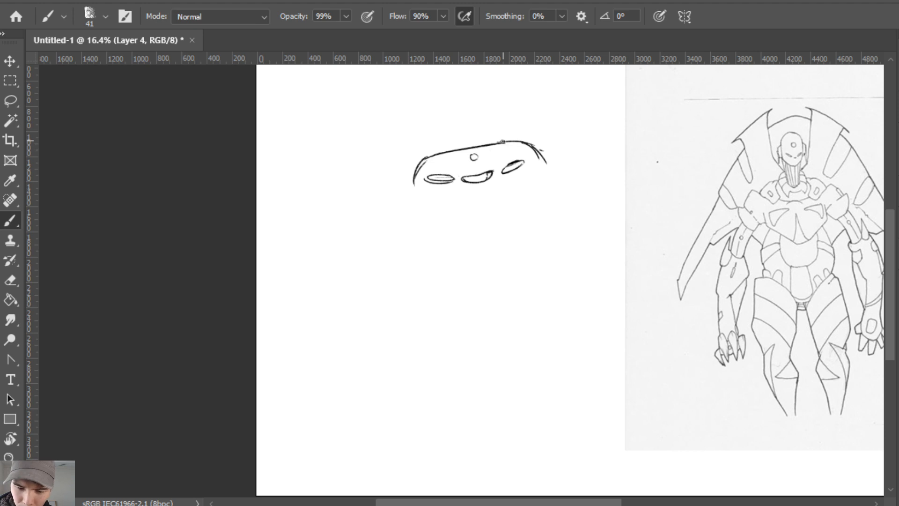
Add rounded domes on both top corners of the head and sketch the face plate's lower edge.
left_click_drag(502, 142, 513, 129)
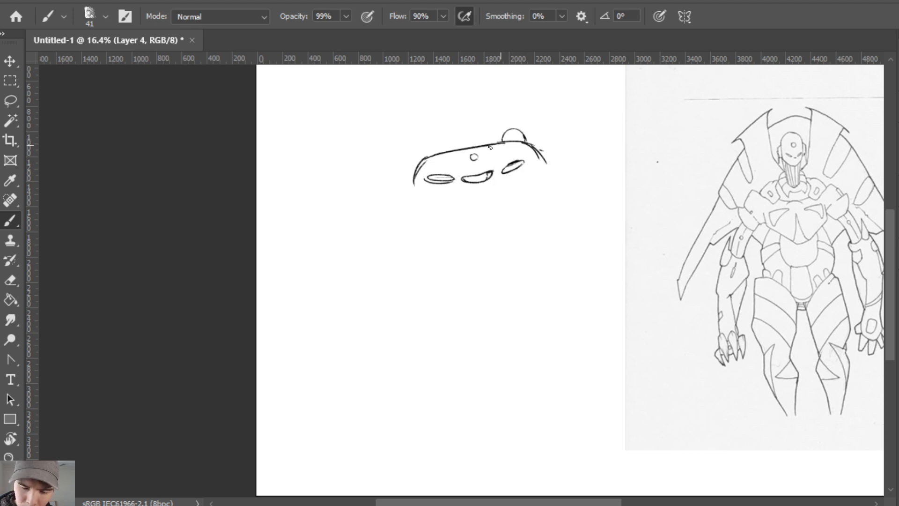
mouse_move(418, 161)
left_mouse_down()
mouse_move(433, 145)
mouse_move(443, 153)
mouse_move(439, 146)
mouse_move(412, 182)
mouse_move(416, 166)
mouse_move(422, 174)
mouse_move(427, 163)
mouse_move(411, 190)
mouse_move(464, 197)
mouse_move(528, 168)
left_mouse_up()
key("e")
key("b")
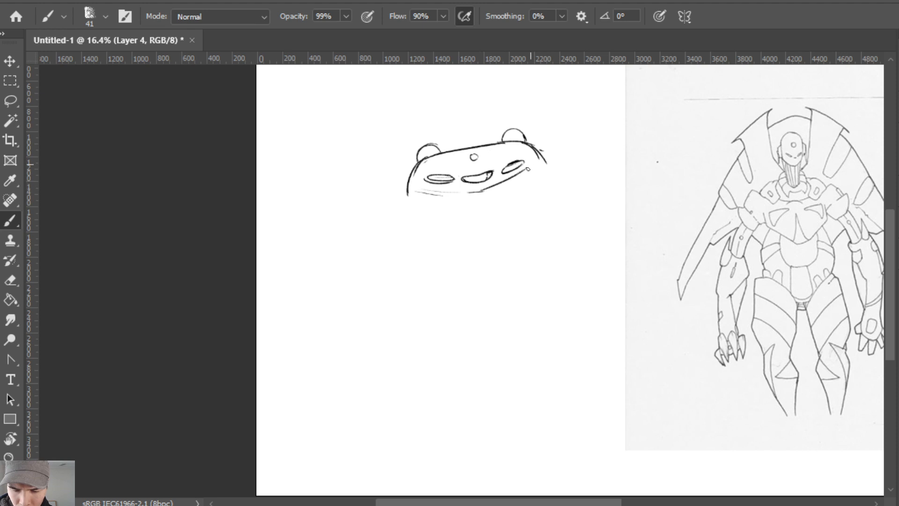
Extend both sides of the head downward and clean up the far side's curve.
mouse_move(486, 192)
left_mouse_down()
mouse_move(546, 160)
mouse_move(548, 180)
left_mouse_up()
key("ctrl+z")
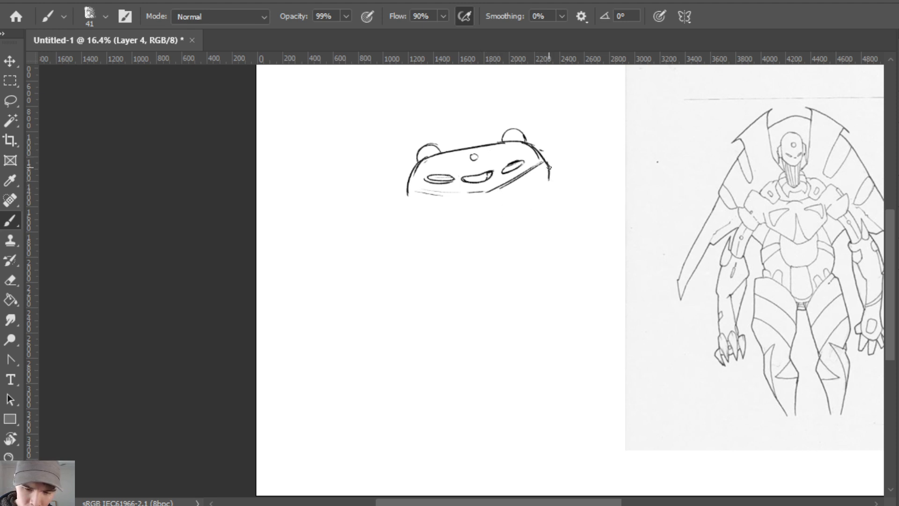
left_click_drag(408, 191, 415, 207)
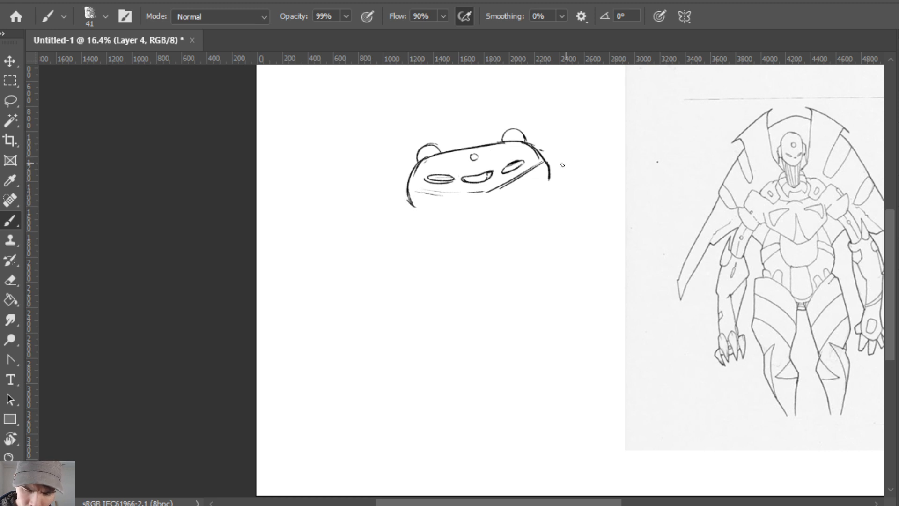
left_click_drag(549, 167, 546, 177)
key("e")
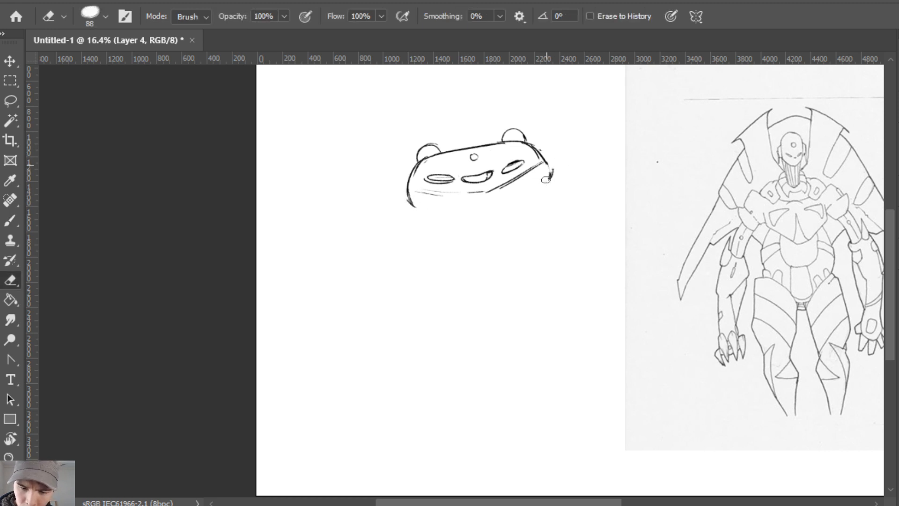
key("b")
key("ctrl+z")
key("e")
mouse_move(534, 146)
left_mouse_down()
mouse_move(546, 153)
mouse_move(549, 179)
left_mouse_up()
key("b")
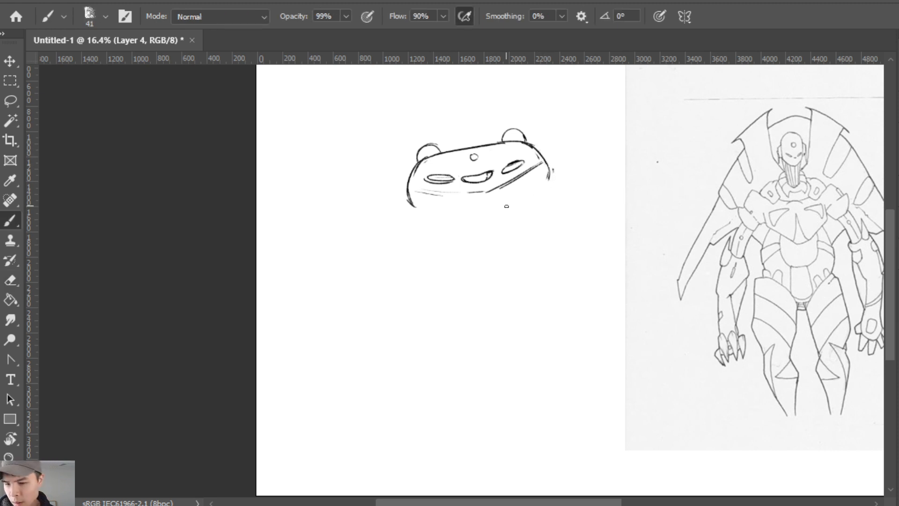
Draw slanted vertical jaw bars below the face plate and trim the near ones.
left_click_drag(429, 194, 455, 224)
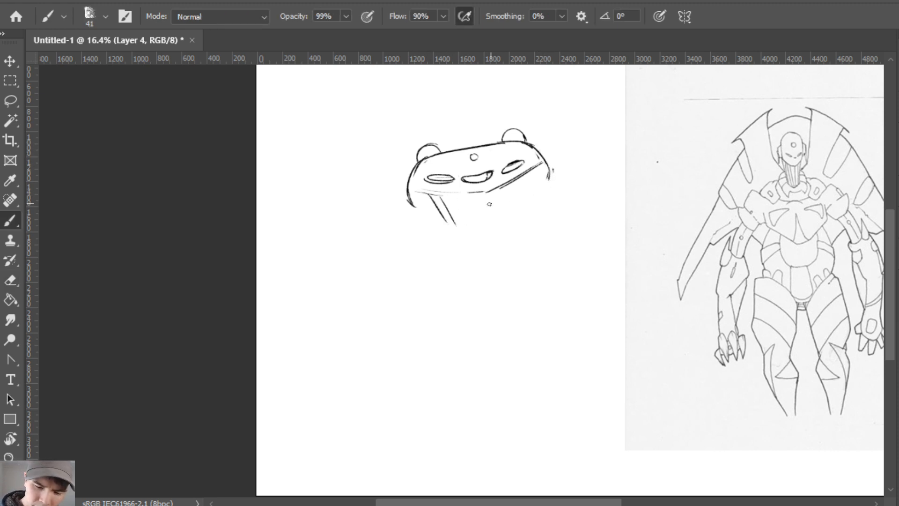
mouse_move(453, 193)
left_mouse_down()
mouse_move(470, 221)
mouse_move(497, 225)
left_mouse_up()
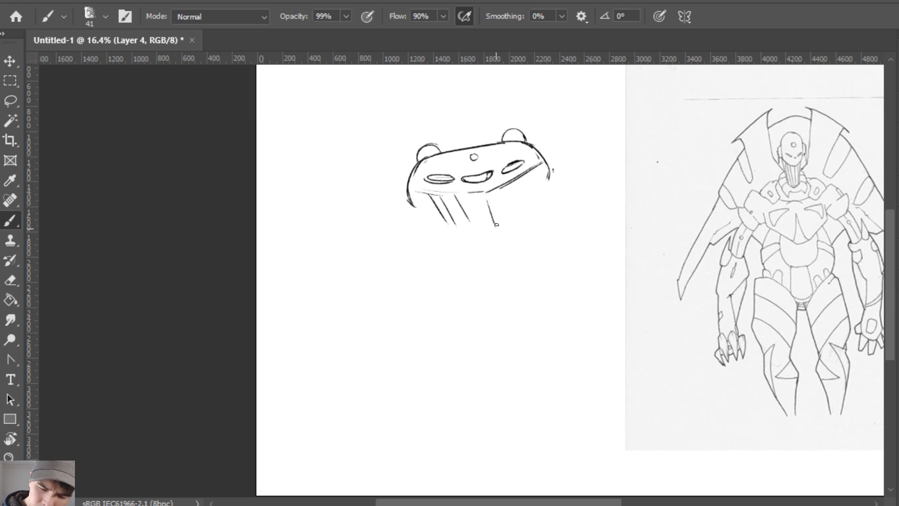
mouse_move(512, 184)
left_mouse_down()
mouse_move(509, 225)
mouse_move(524, 215)
left_mouse_up()
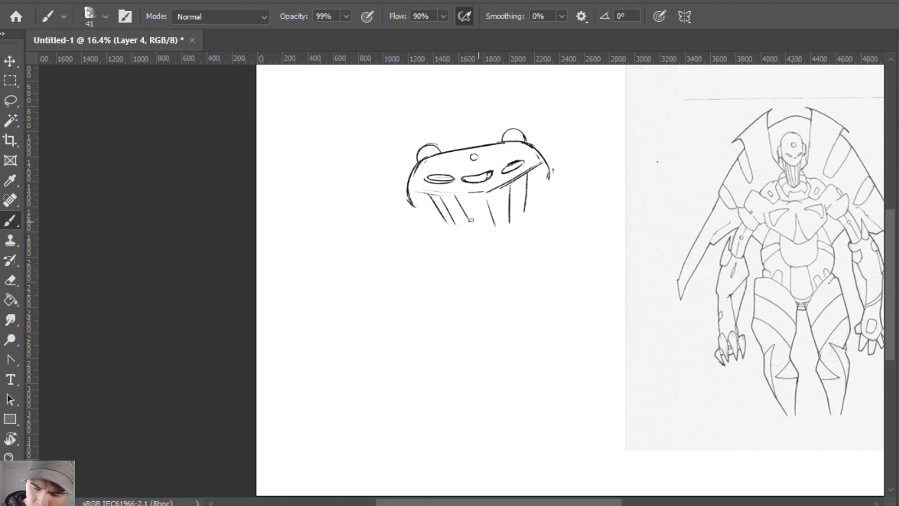
key("e")
mouse_move(429, 197)
left_mouse_down()
mouse_move(449, 225)
mouse_move(449, 214)
left_mouse_up()
key("b")
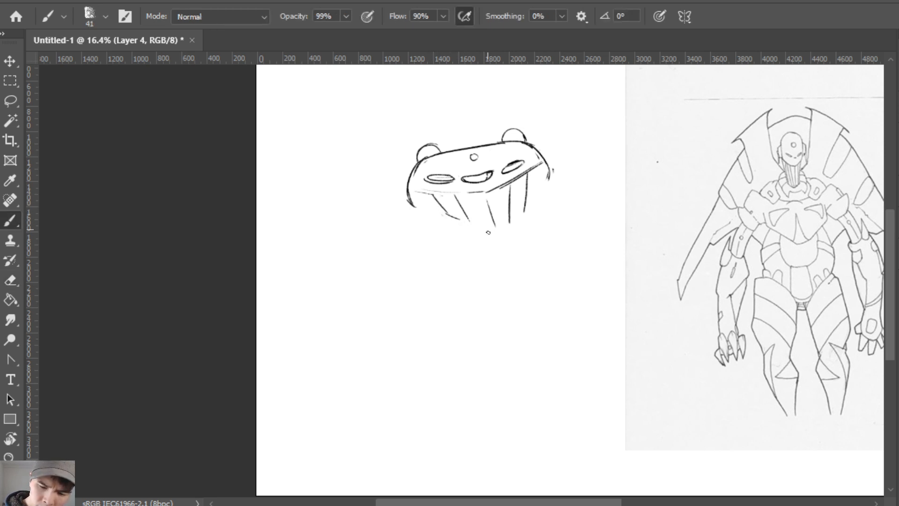
Add more bars on the jaw's far side and firm up its upper and lower edges.
left_click_drag(534, 172, 530, 206)
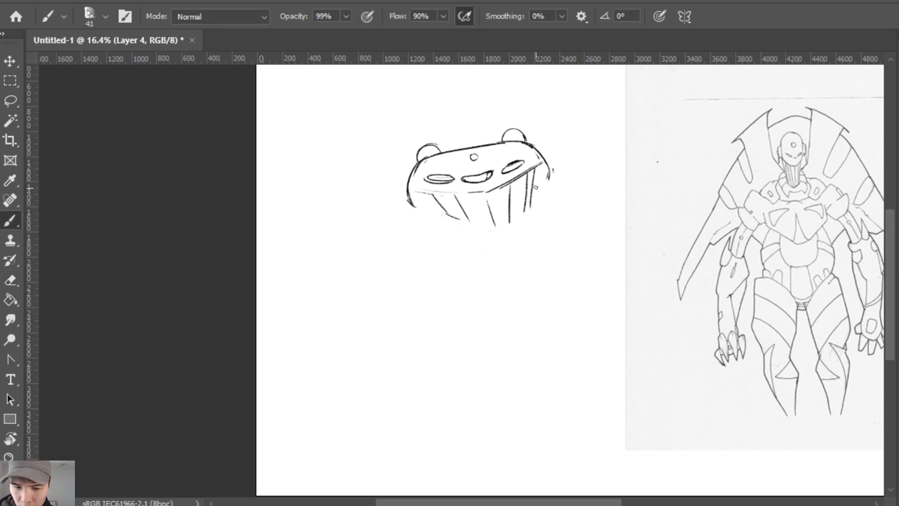
left_click_drag(528, 172, 525, 203)
mouse_move(425, 193)
left_mouse_down()
mouse_move(450, 221)
mouse_move(439, 196)
mouse_move(456, 225)
mouse_move(445, 223)
mouse_move(476, 227)
mouse_move(435, 215)
mouse_move(495, 232)
mouse_move(534, 201)
mouse_move(536, 173)
mouse_move(433, 196)
mouse_move(473, 192)
left_mouse_up()
key("e")
key("b")
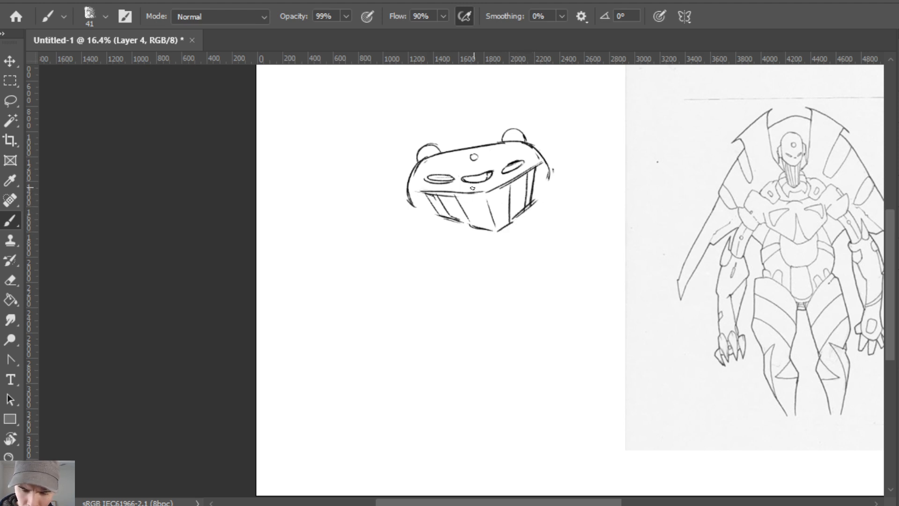
Undo the last face-plate stroke, redraw the jaw's outer vertical edges and extend the head's right side downward.
key("ctrl+z")
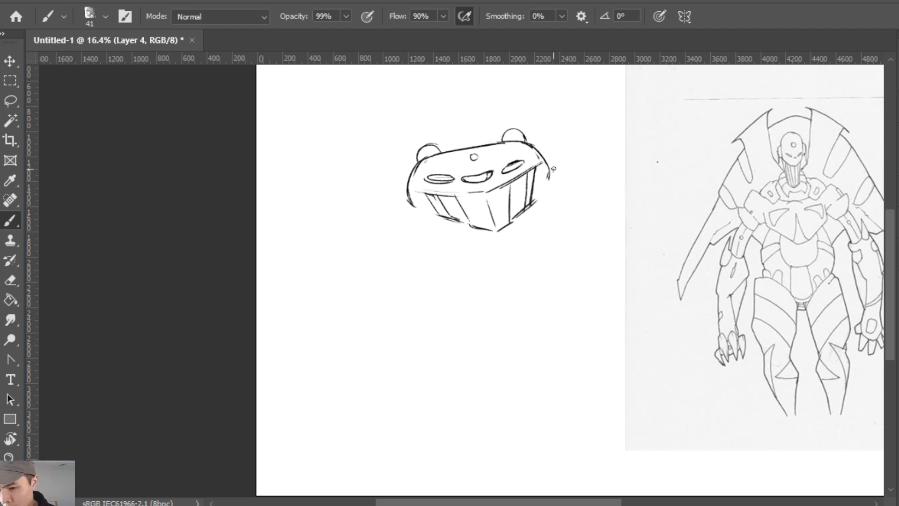
left_click_drag(544, 163, 546, 182)
key("e")
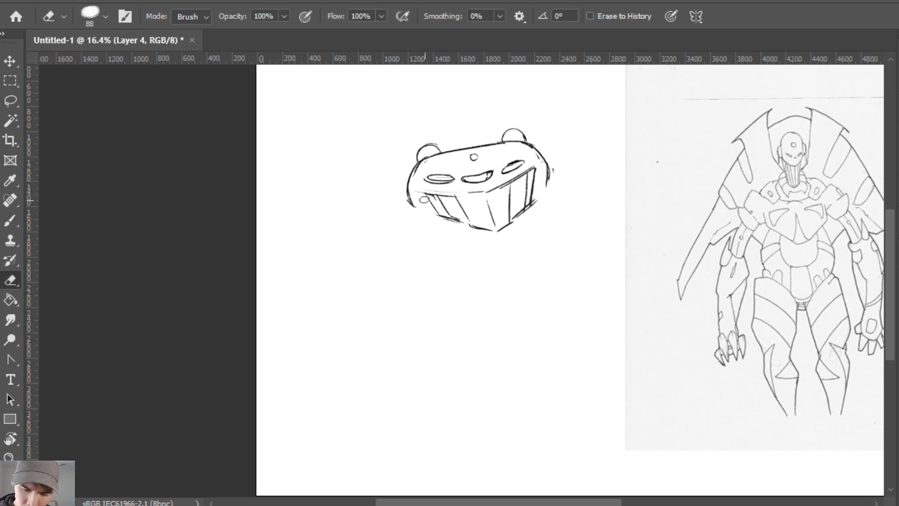
key("b")
left_click_drag(419, 192, 438, 216)
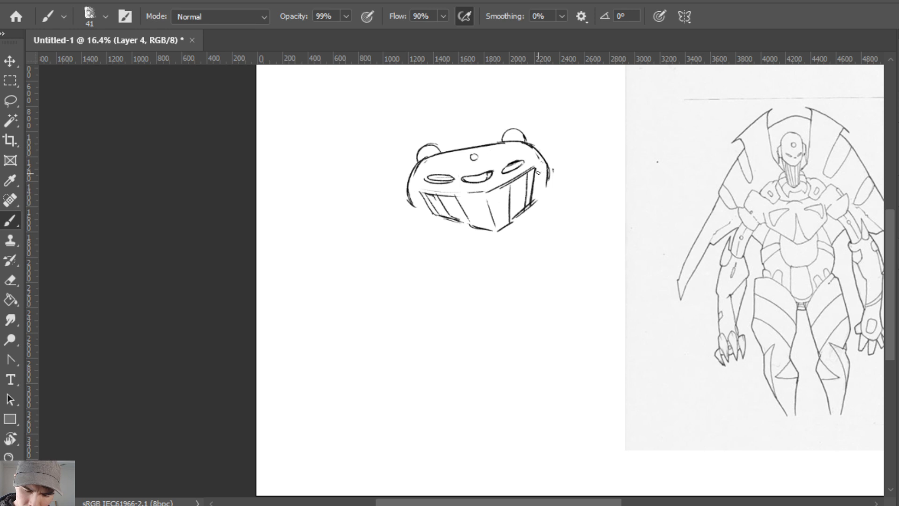
mouse_move(537, 168)
left_mouse_down()
mouse_move(537, 200)
mouse_move(520, 214)
left_mouse_up()
key("e")
key("b")
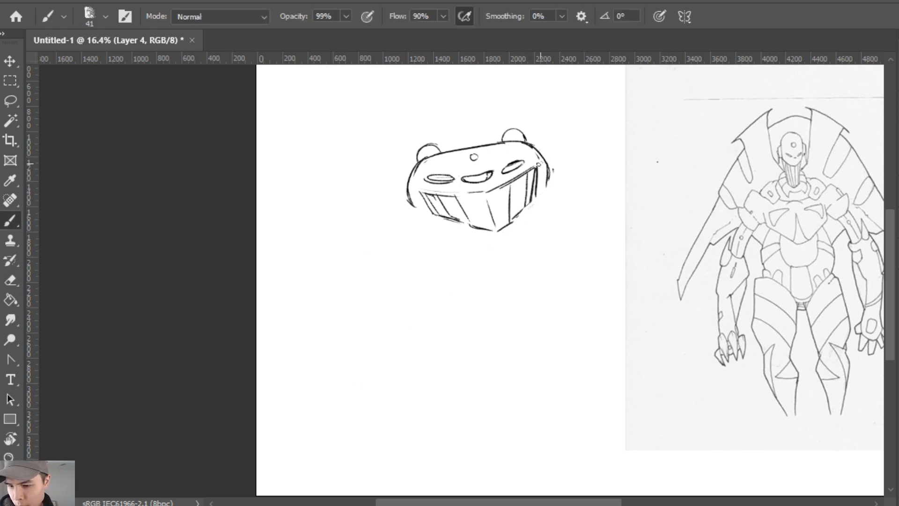
key("e")
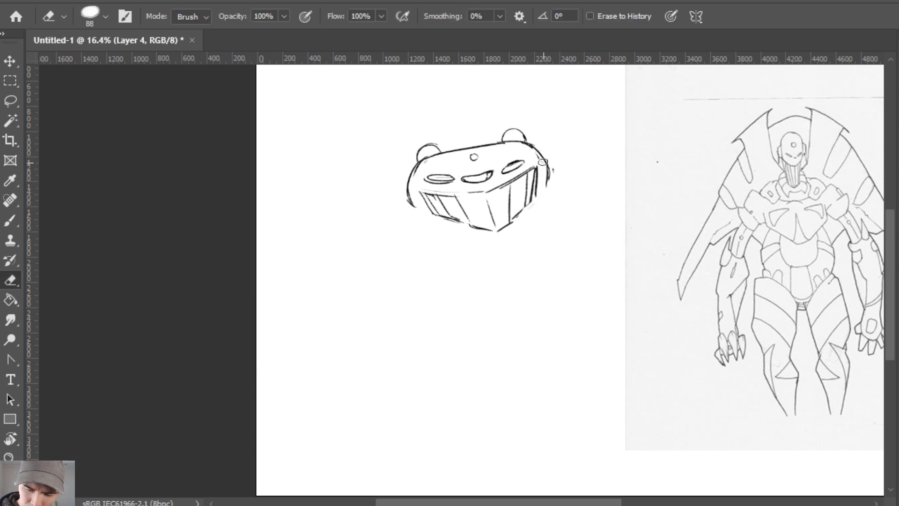
key("b")
Try pointed fins on both sides of the head.
key("ctrl")
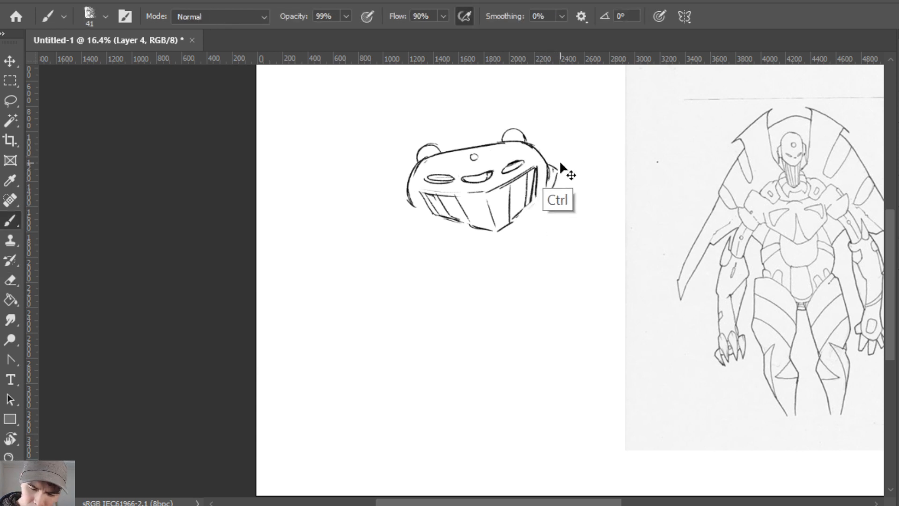
mouse_move(548, 162)
left_mouse_down()
mouse_move(568, 173)
mouse_move(546, 196)
left_mouse_up()
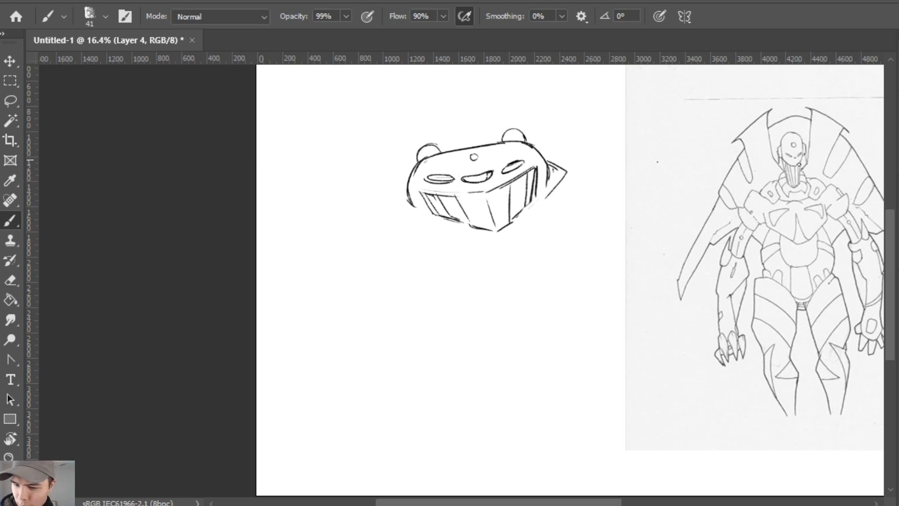
left_click_drag(407, 188, 399, 225)
key("e")
key("b")
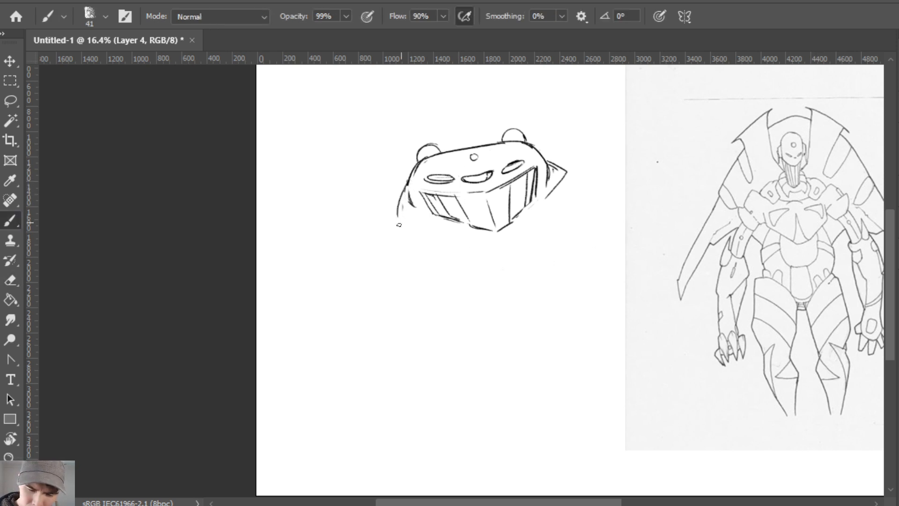
key("ctrl+z")
key("ctrl+z")
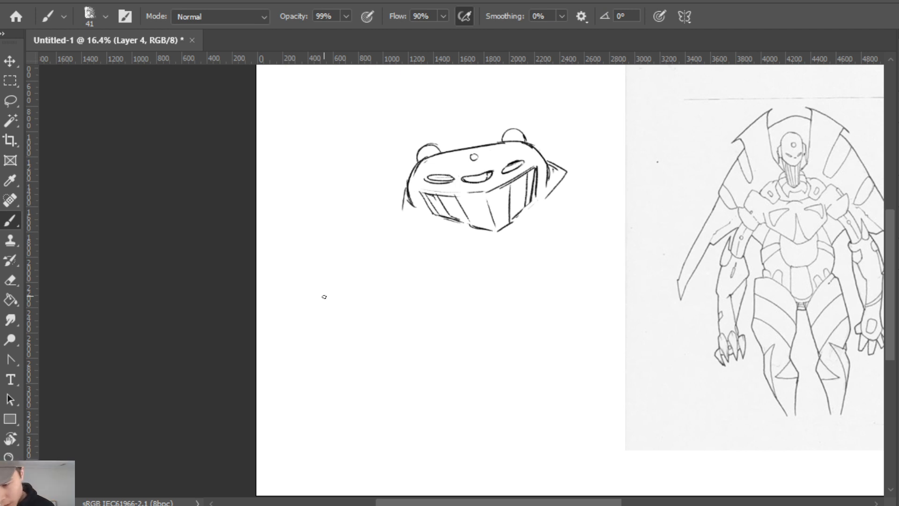
Erase the pointed fin and draw narrow angular plates along both sides of the head.
key("e")
mouse_move(552, 158)
left_mouse_down()
mouse_move(564, 174)
mouse_move(551, 162)
left_mouse_up()
key("b")
key("ctrl+z")
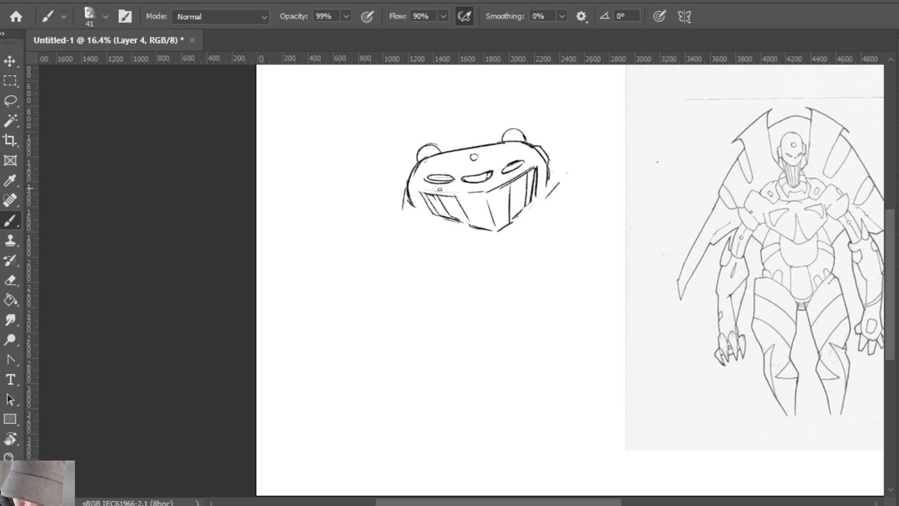
mouse_move(414, 165)
left_mouse_down()
mouse_move(404, 182)
mouse_move(407, 206)
mouse_move(405, 187)
mouse_move(397, 207)
mouse_move(413, 214)
left_mouse_up()
key("e")
key("b")
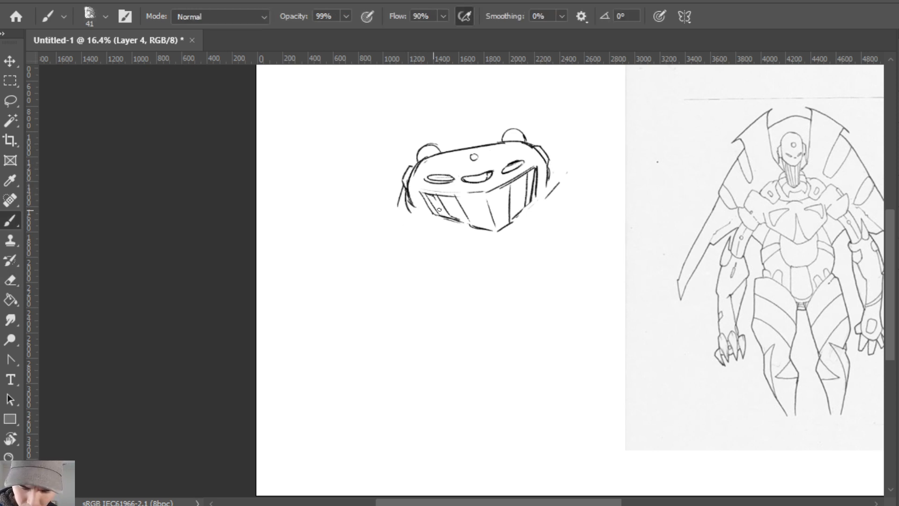
key("ctrl+z")
left_click_drag(548, 166, 547, 193)
Close the underside of the head's left corner and erase the jaw's old lower edge.
left_click_drag(415, 206, 444, 214)
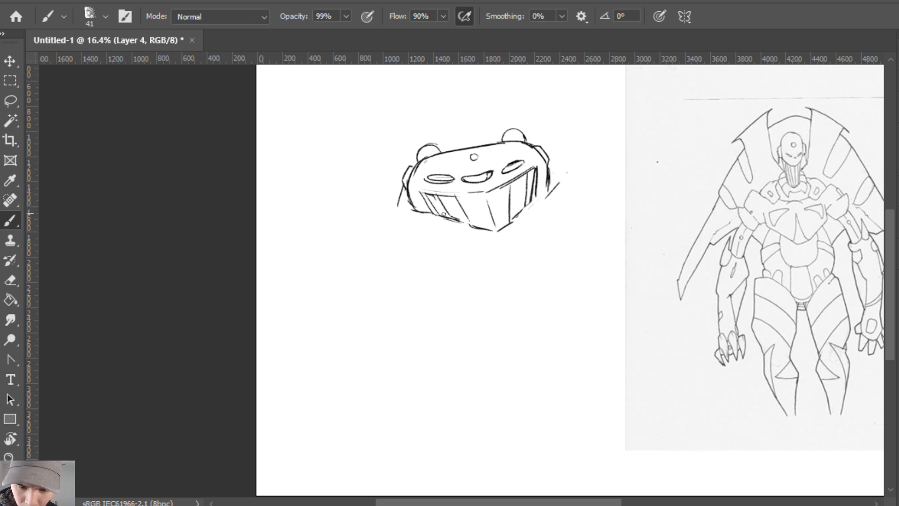
key("e")
mouse_move(538, 195)
left_mouse_down()
mouse_move(525, 211)
mouse_move(564, 183)
mouse_move(499, 229)
left_mouse_up()
left_click_drag(564, 184, 549, 199)
mouse_move(503, 220)
left_mouse_down()
mouse_move(474, 227)
mouse_move(533, 195)
mouse_move(507, 212)
mouse_move(525, 199)
left_mouse_up()
Redraw the jaw's lower edge higher up, meeting in a shallower central corner.
key("b")
key("e")
key("b")
key("e")
mouse_move(427, 207)
left_mouse_down()
mouse_move(490, 224)
mouse_move(451, 218)
mouse_move(507, 212)
mouse_move(489, 206)
mouse_move(484, 223)
left_mouse_up()
key("b")
key("ctrl+z")
key("e")
key("b")
key("e")
key("b")
key("e")
key("b")
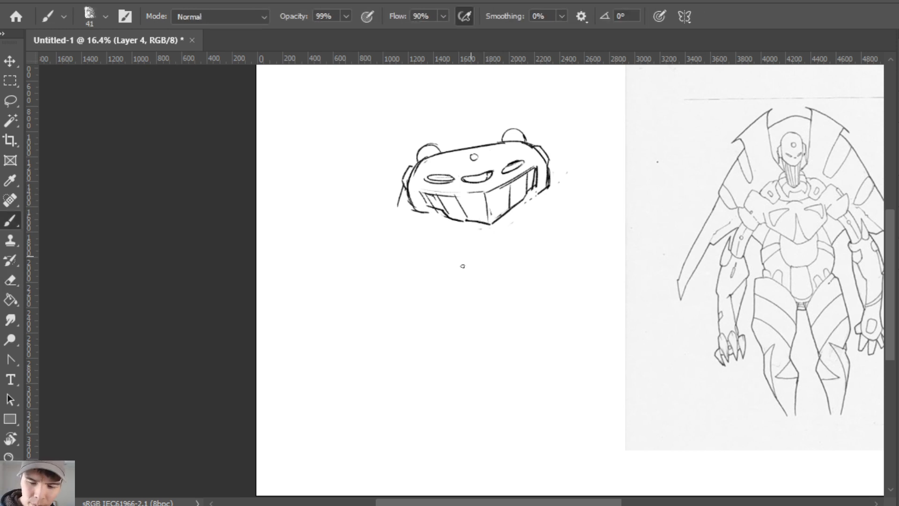
Darken the face plate's lower edge above the jaw and thin its left part with the eraser.
mouse_move(486, 192)
left_mouse_down()
mouse_move(422, 193)
mouse_move(488, 192)
mouse_move(533, 166)
left_mouse_up()
key("ctrl+z")
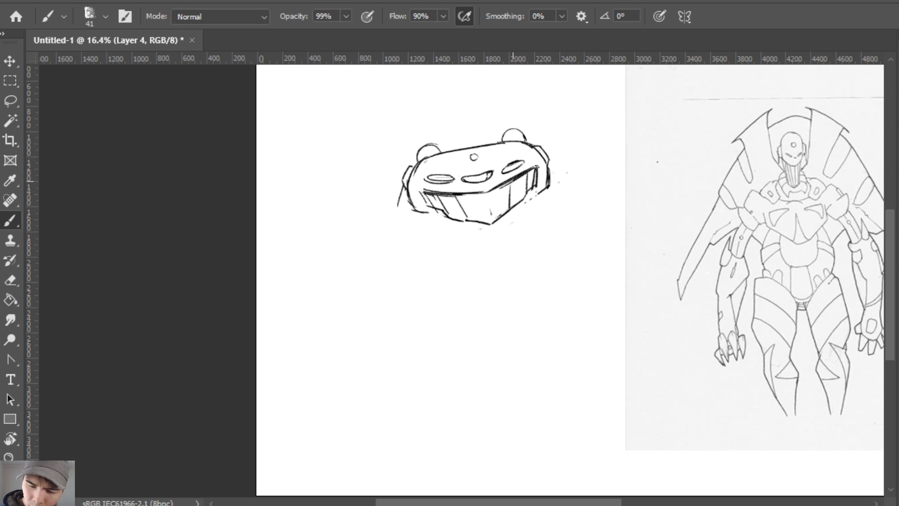
key("e")
left_click_drag(436, 192, 475, 193)
key("b")
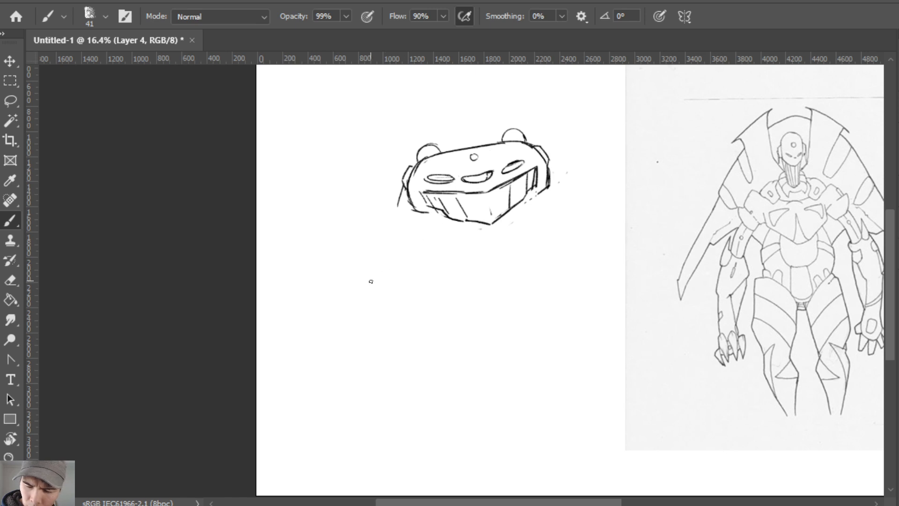
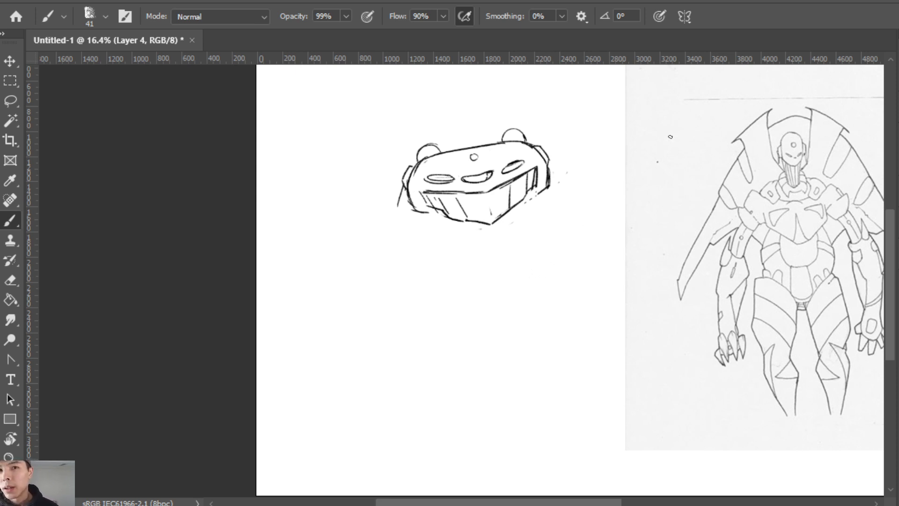
Erase the stray marks beside the head and sketch a wide curved collar line beneath the jaw.
key("e")
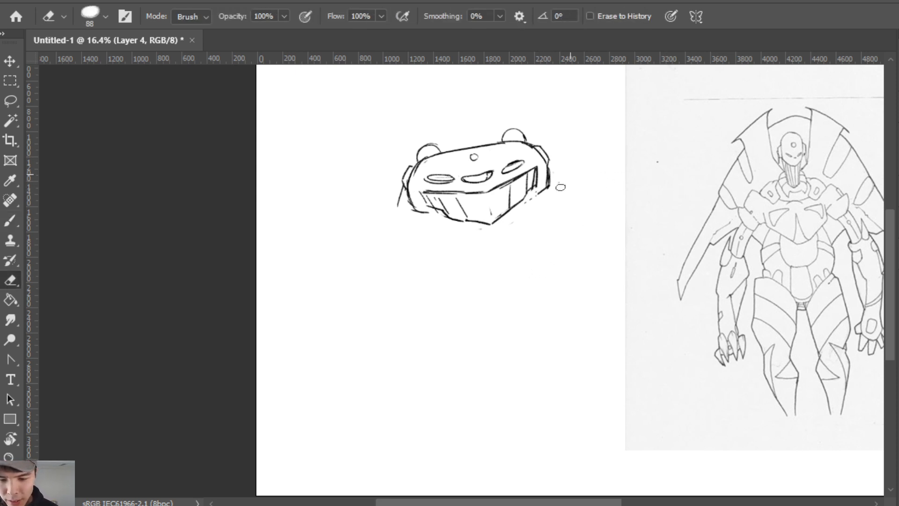
key("b")
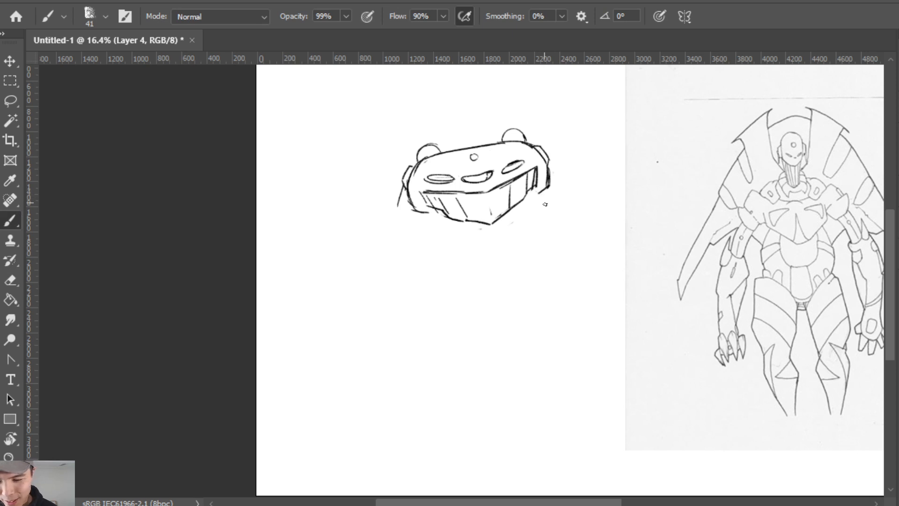
left_click_drag(415, 227, 430, 234)
mouse_move(413, 223)
left_mouse_down()
mouse_move(482, 238)
mouse_move(528, 219)
left_mouse_up()
key("ctrl+z")
key("ctrl+z")
mouse_move(411, 224)
left_mouse_down()
mouse_move(484, 229)
mouse_move(515, 218)
mouse_move(487, 231)
mouse_move(537, 215)
mouse_move(568, 184)
left_mouse_up()
key("ctrl+z")
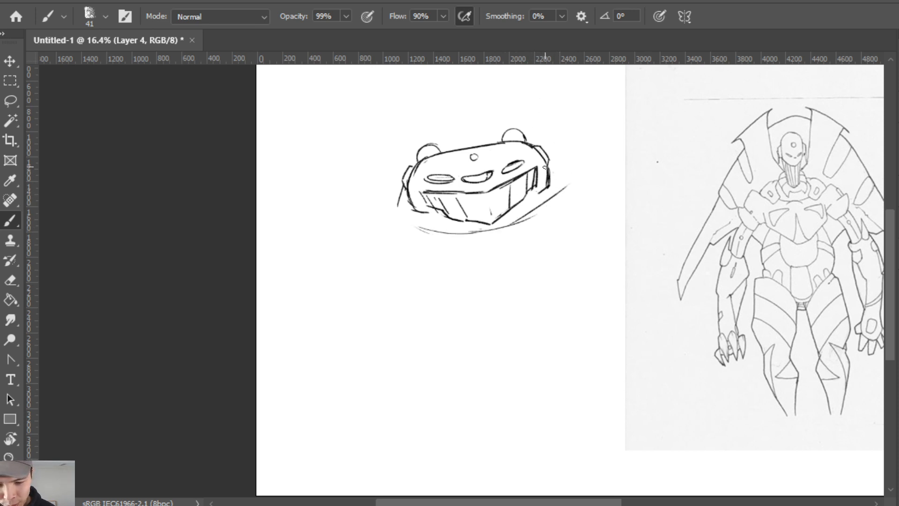
Join the left side plate to the head's underside and clean up the lower corners on both sides.
mouse_move(420, 203)
left_mouse_down()
mouse_move(418, 196)
mouse_move(397, 204)
mouse_move(422, 194)
mouse_move(409, 201)
mouse_move(437, 211)
left_mouse_up()
key("e")
key("b")
key("e")
key("b")
key("e")
key("b")
key("ctrl+z")
key("e")
left_click_drag(532, 194, 547, 184)
key("b")
Rework the vertical bars on the jaw's right face and darken its slanted lower edge.
key("e")
key("b")
key("ctrl+z")
key("ctrl+z")
mouse_move(512, 209)
left_mouse_down()
mouse_move(551, 184)
mouse_move(509, 211)
mouse_move(527, 190)
mouse_move(493, 222)
mouse_move(507, 223)
mouse_move(467, 220)
mouse_move(530, 202)
left_mouse_up()
key("ctrl+z")
key("e")
key("b")
key("e")
key("b")
key("e")
key("b")
key("e")
key("b")
key("e")
key("b")
key("e")
key("b")
left_click_drag(493, 226, 529, 193)
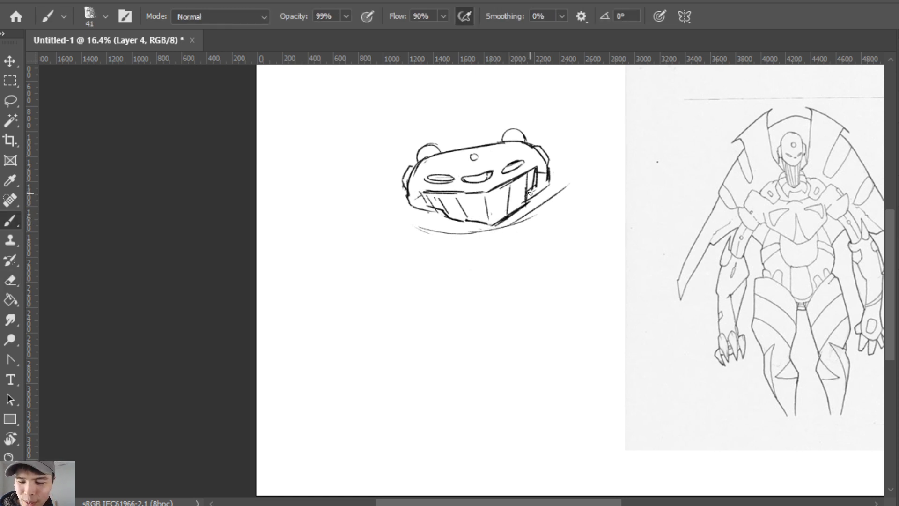
Clean up and darken the jaw's left lower edge and add a short stroke at its left end.
key("e")
left_click_drag(446, 215, 490, 226)
key("b")
key("ctrl+z")
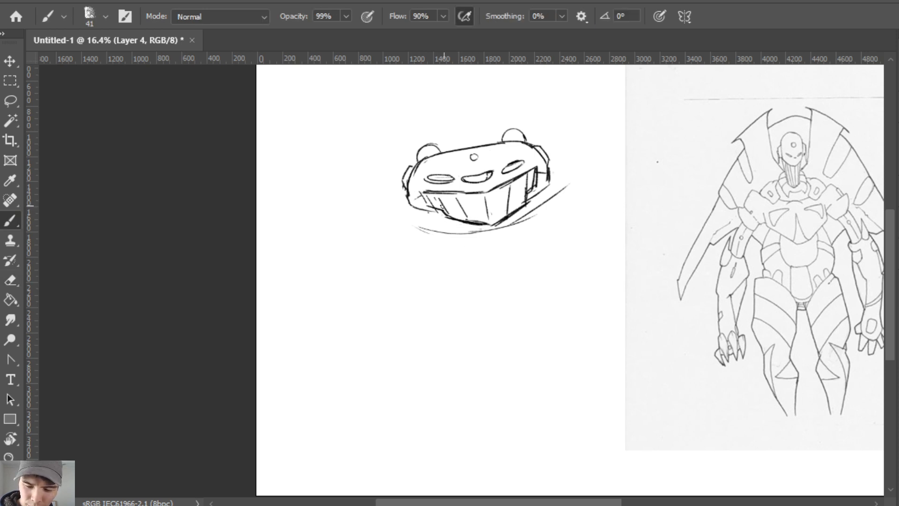
left_click_drag(442, 207, 445, 214)
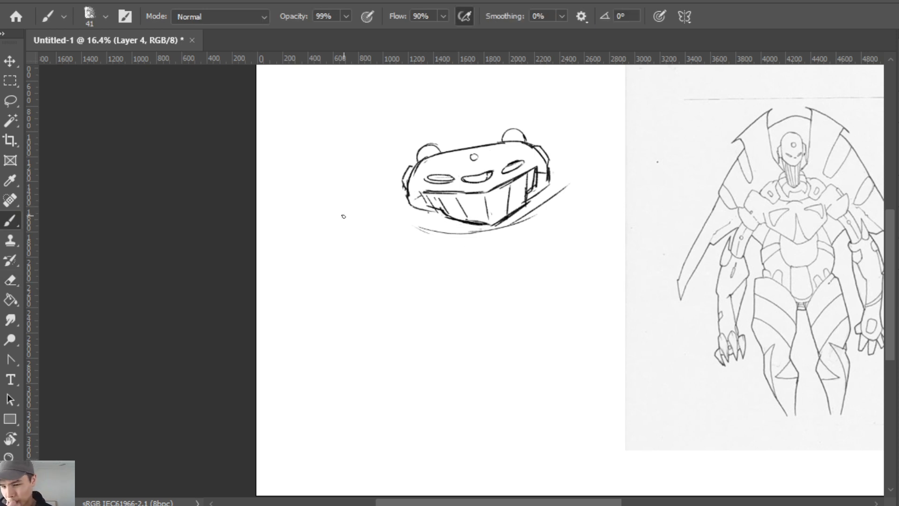
Add short strokes at both ends of the collar to define its sides.
left_click_drag(406, 230, 407, 209)
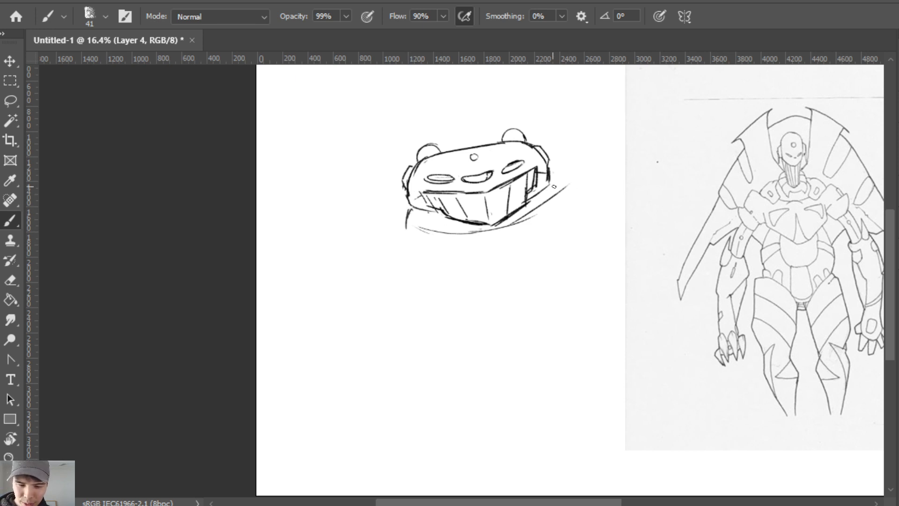
left_click_drag(556, 183, 565, 195)
left_click_drag(567, 186, 559, 193)
Try a curved contour for the left side of the body below the collar.
left_click_drag(407, 231, 403, 379)
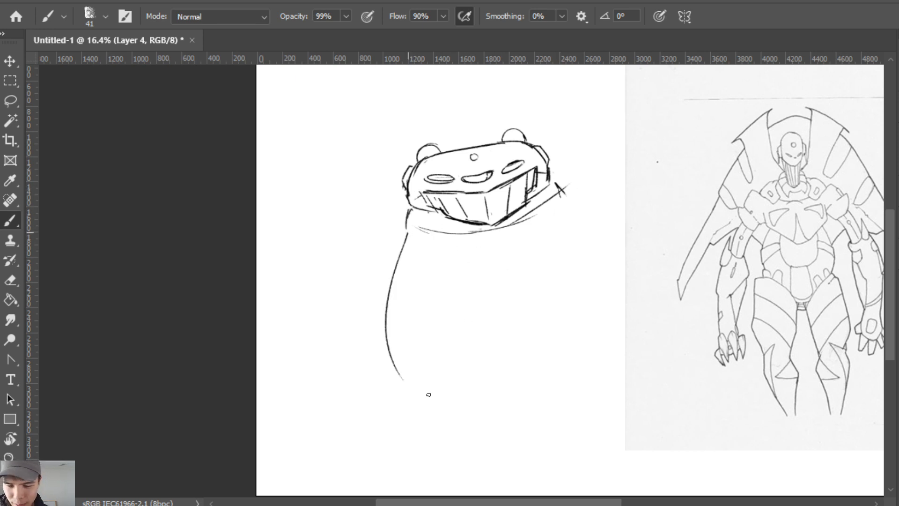
key("ctrl+z")
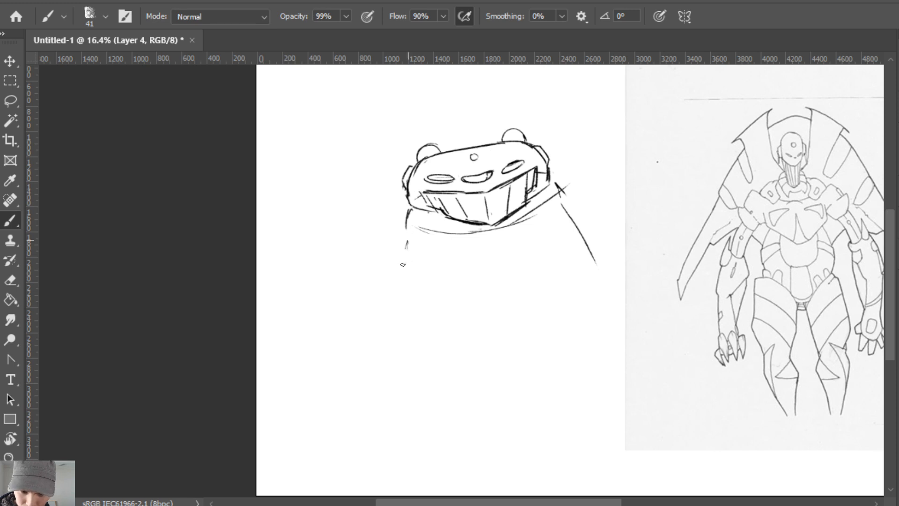
left_click_drag(407, 249, 402, 345)
left_click_drag(399, 269, 453, 369)
key("ctrl+z")
key("ctrl+z")
key("ctrl+z")
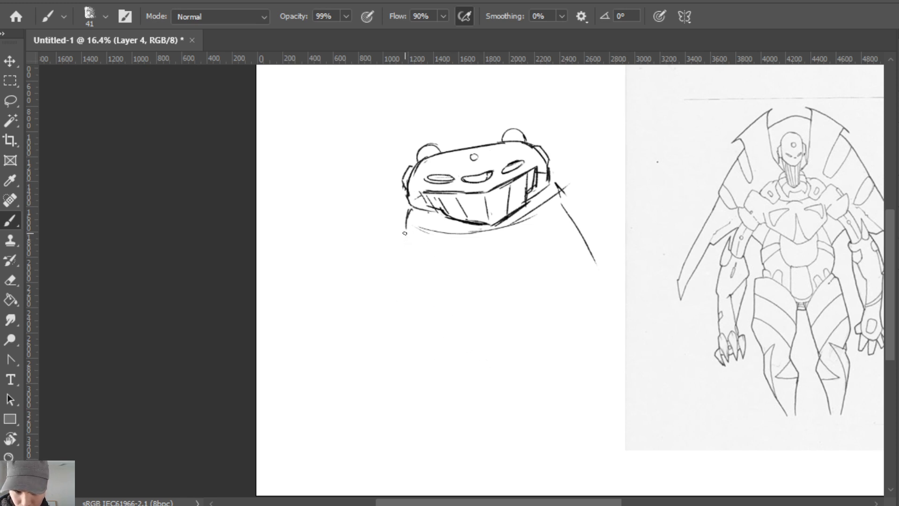
Outline a large rounded body below the collar and add a sloping shoulder line on its right side.
mouse_move(404, 233)
left_mouse_down()
mouse_move(396, 313)
mouse_move(434, 377)
mouse_move(516, 385)
left_mouse_up()
mouse_move(463, 375)
left_mouse_down()
mouse_move(555, 368)
mouse_move(597, 333)
left_mouse_up()
left_click_drag(567, 208, 596, 270)
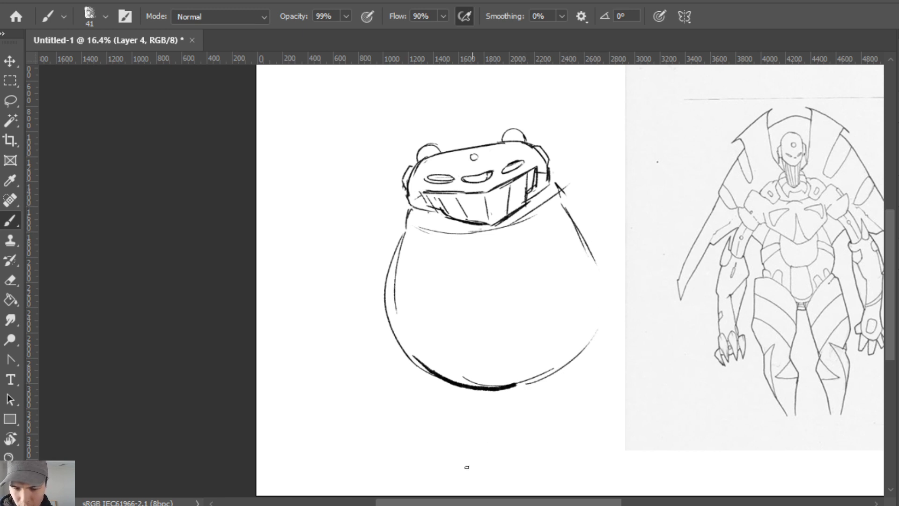
left_click_drag(575, 208, 632, 284)
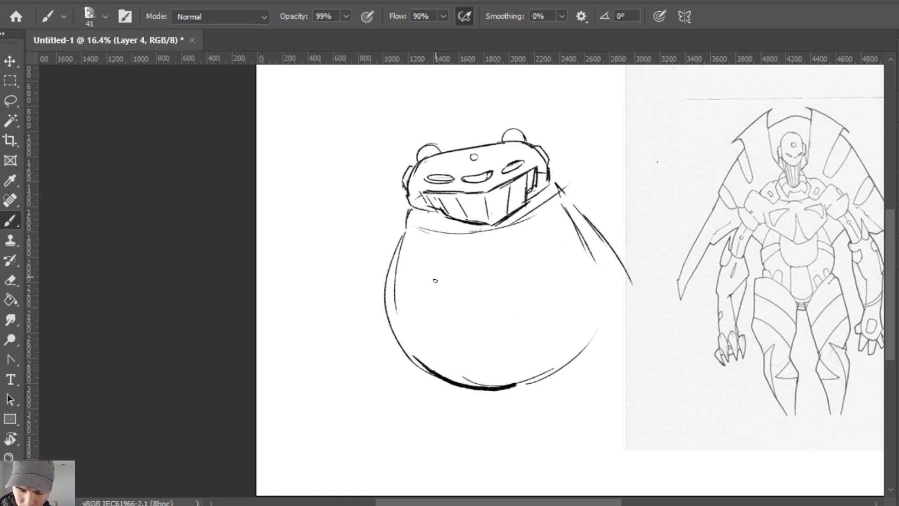
Sketch the V-shaped lower edge of a chest plate across the top of the body.
left_click_drag(405, 234, 456, 276)
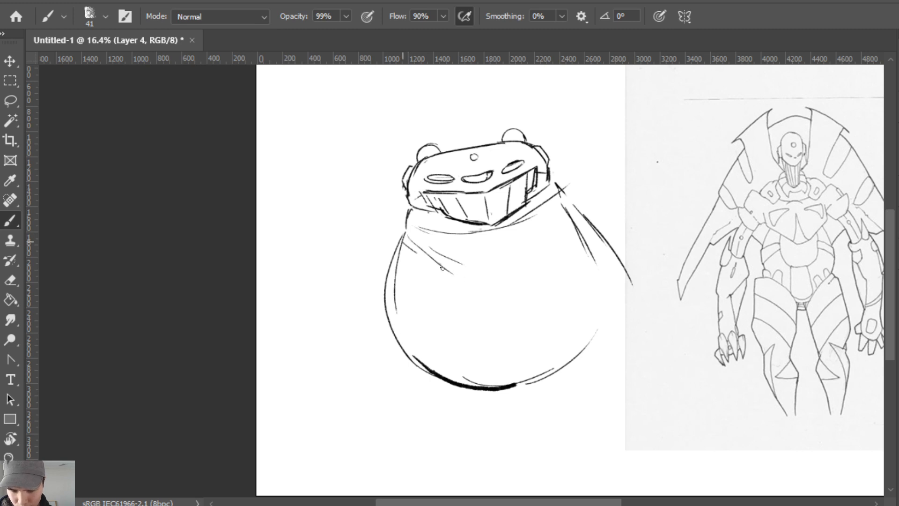
mouse_move(415, 253)
left_mouse_down()
mouse_move(520, 270)
mouse_move(573, 234)
left_mouse_up()
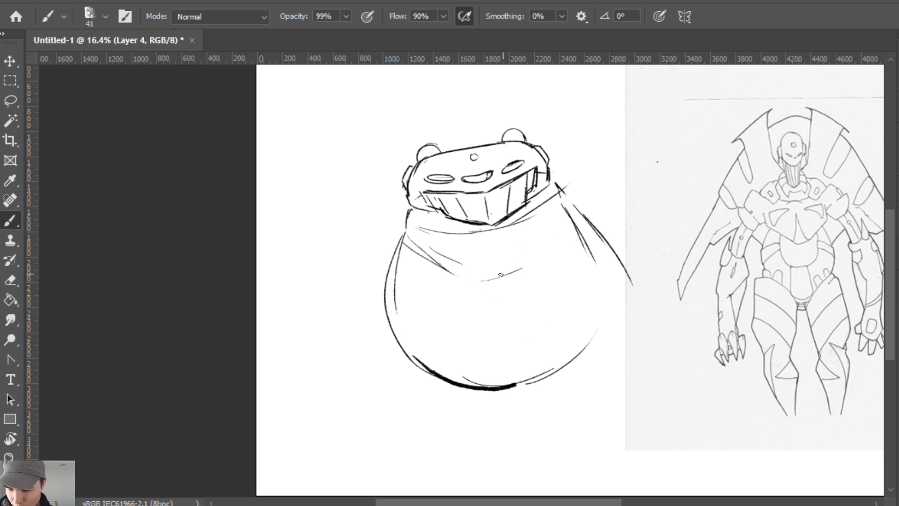
mouse_move(482, 282)
left_mouse_down()
mouse_move(566, 231)
mouse_move(470, 280)
mouse_move(494, 280)
left_mouse_up()
Draw a short centre line down the chest plate ending in a triangular piece at its lower tip.
left_click_drag(481, 231, 478, 279)
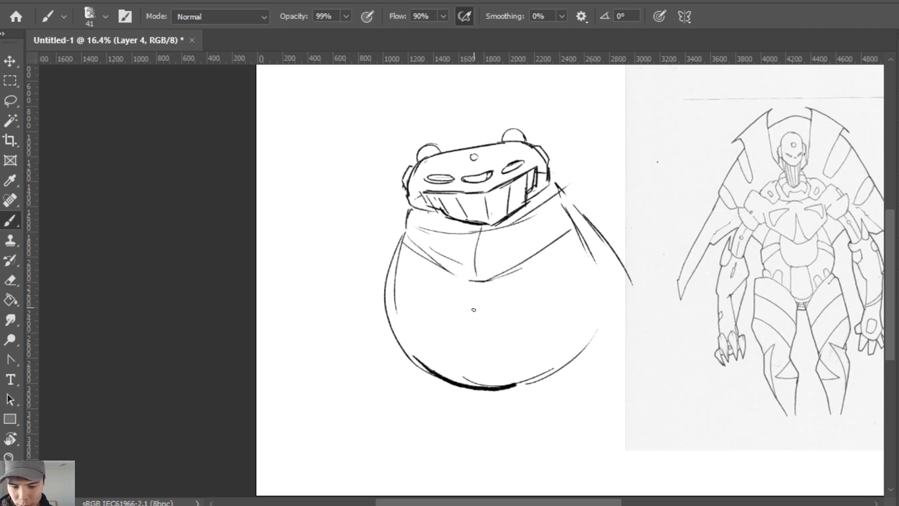
key("ctrl+z")
mouse_move(482, 229)
left_mouse_down()
mouse_move(482, 281)
mouse_move(482, 248)
left_mouse_up()
key("ctrl+z")
mouse_move(463, 283)
left_mouse_down()
mouse_move(487, 258)
mouse_move(498, 283)
mouse_move(485, 287)
left_mouse_up()
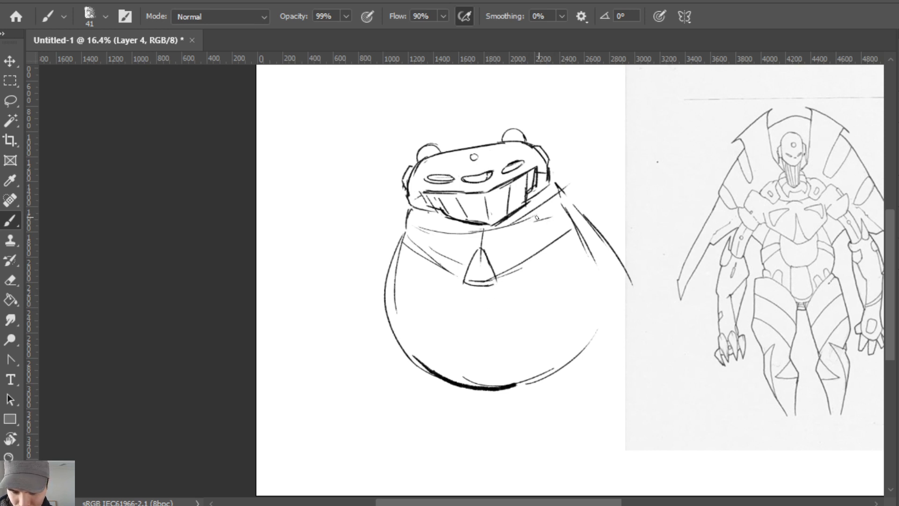
Draw a small angular opening on each side of the chest plate and erase the curved collar line beneath the head.
mouse_move(539, 215)
left_mouse_down()
mouse_move(554, 209)
mouse_move(556, 223)
left_mouse_up()
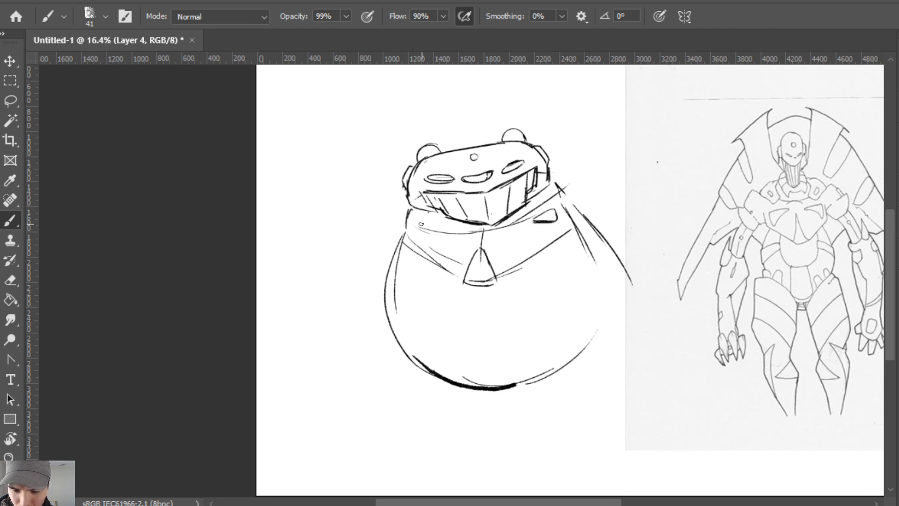
mouse_move(421, 225)
left_mouse_down()
mouse_move(414, 229)
mouse_move(438, 226)
left_mouse_up()
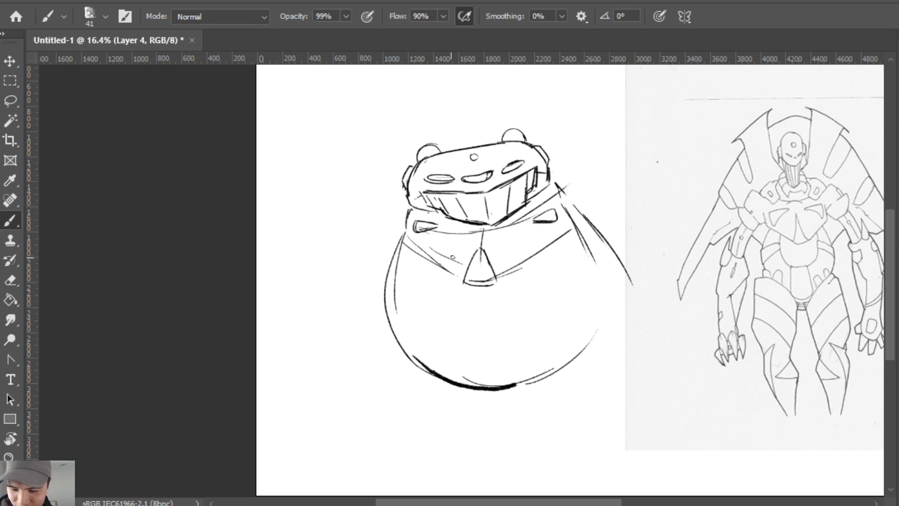
key("e")
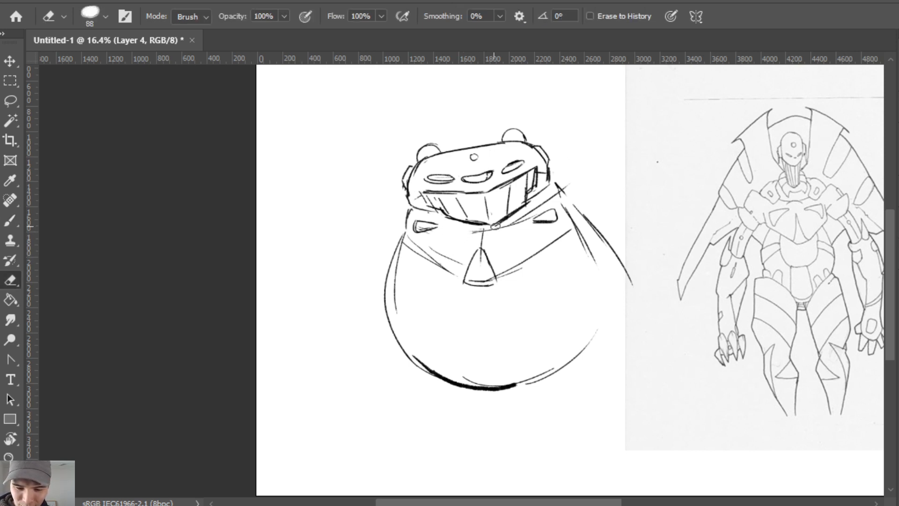
left_click_drag(501, 230, 561, 200)
key("b")
key("ctrl+z")
key("ctrl+z")
key("e")
key("b")
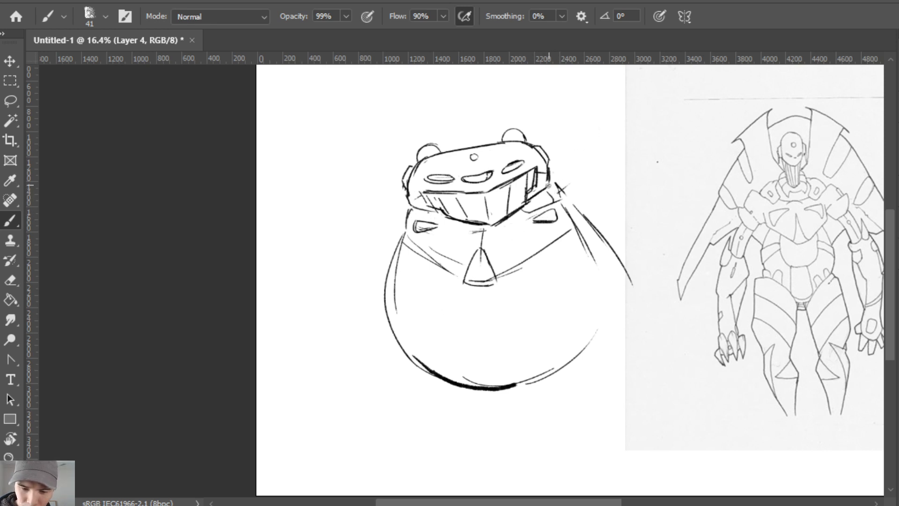
Clean up the stray lines around the jaw and redraw its edges at both ends of the grille.
key("e")
key("b")
mouse_move(538, 195)
left_mouse_down()
mouse_move(544, 189)
mouse_move(521, 207)
left_mouse_up()
key("e")
mouse_move(412, 202)
left_mouse_down()
mouse_move(409, 184)
mouse_move(431, 212)
mouse_move(439, 208)
mouse_move(424, 194)
mouse_move(482, 198)
mouse_move(537, 185)
mouse_move(468, 210)
mouse_move(441, 212)
left_mouse_up()
key("b")
key("e")
key("b")
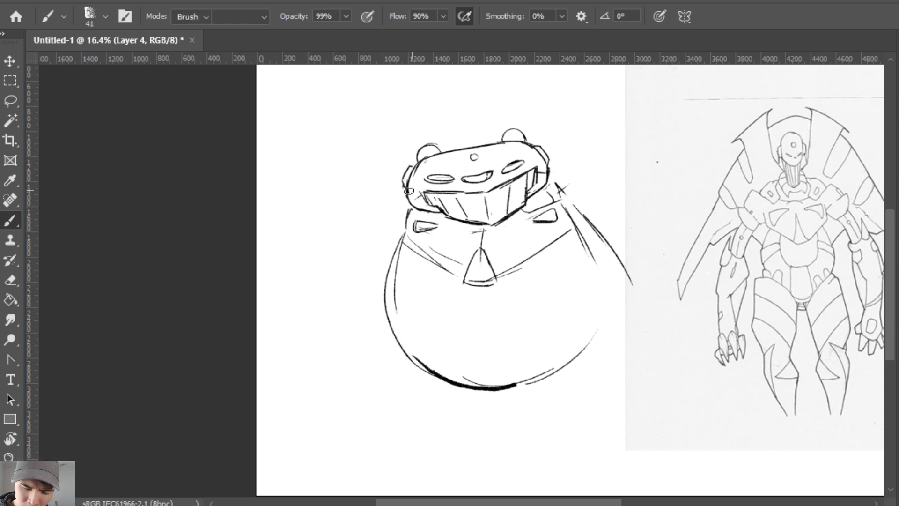
Rework the small side lines linking the ear plates to the jaw on both sides of the head.
key("e")
key("b")
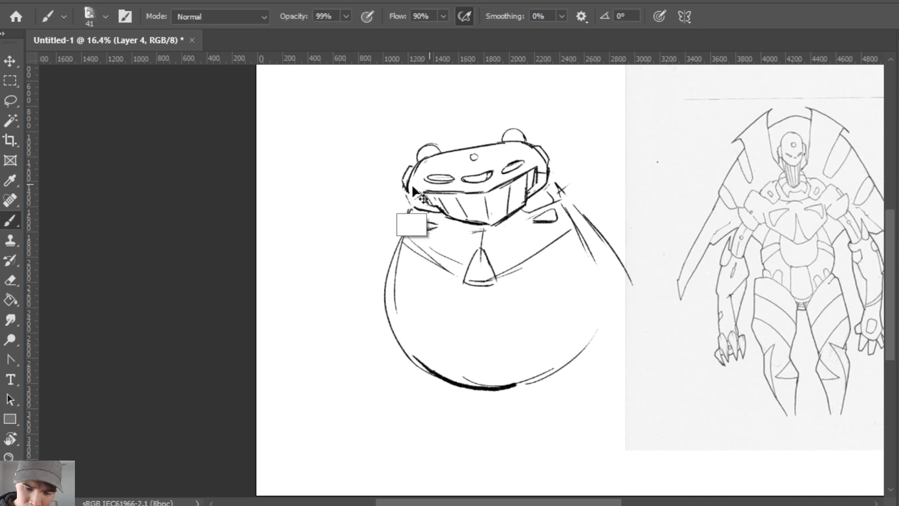
key("ctrl+z")
left_click_drag(407, 188, 423, 191)
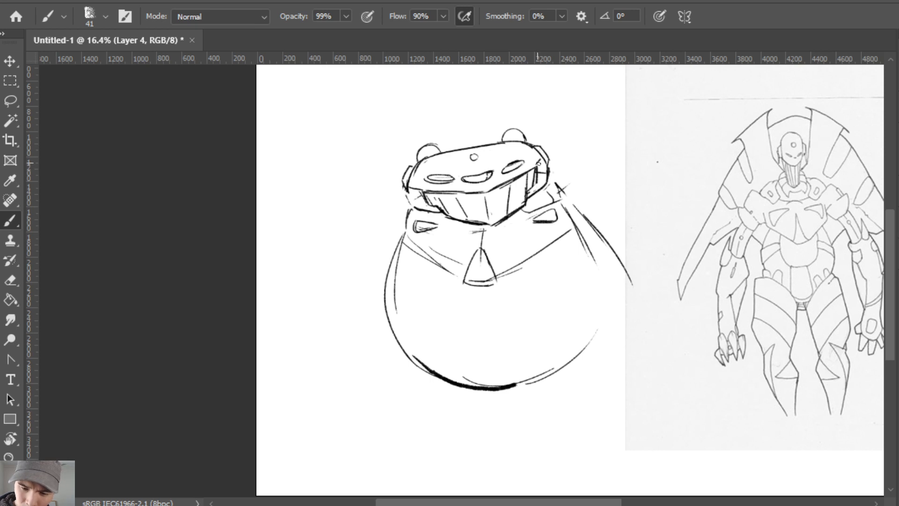
key("e")
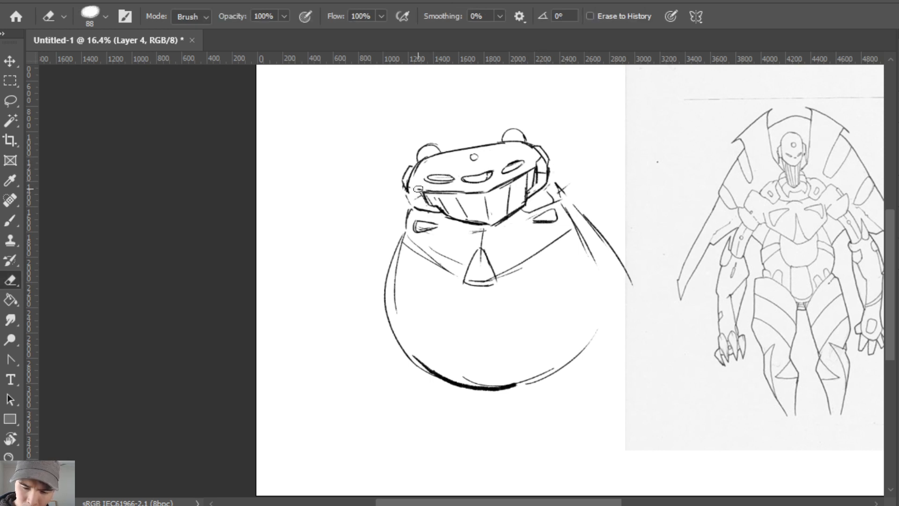
key("b")
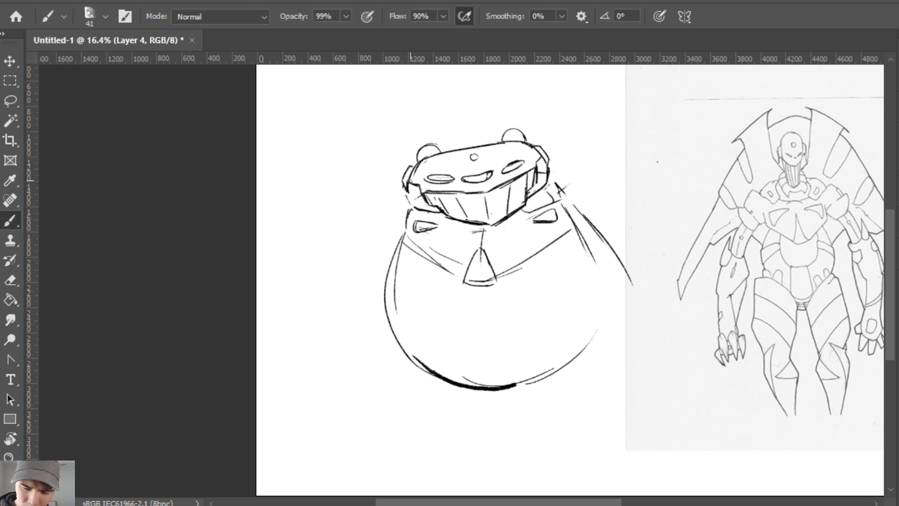
key("e")
key("b")
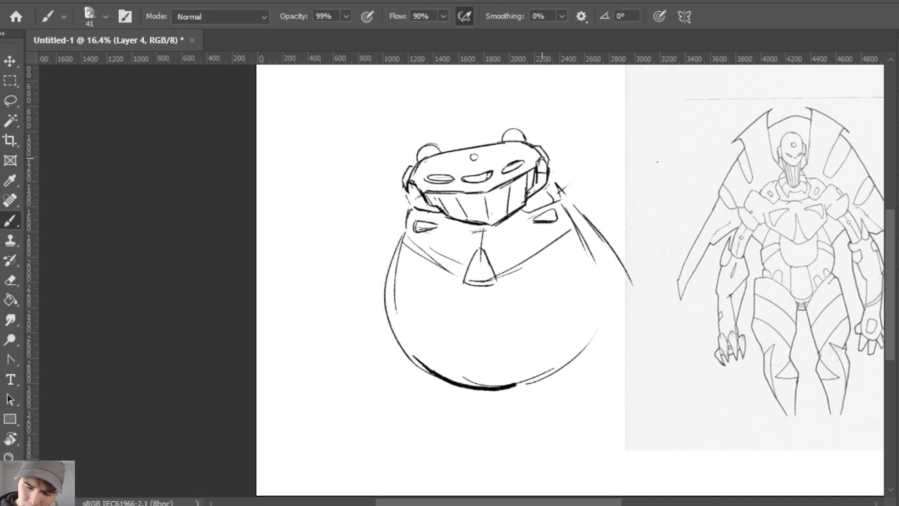
Erase the lower part of the left ear plate and redraw it as a smaller, tighter shape.
key("e")
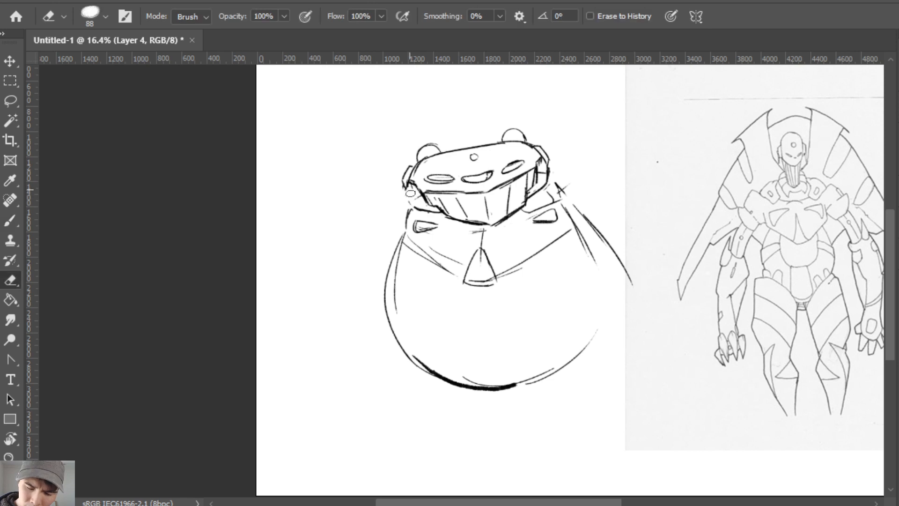
key("b")
mouse_move(420, 162)
left_mouse_down()
mouse_move(399, 190)
mouse_move(403, 183)
left_mouse_up()
key("e")
key("b")
key("e")
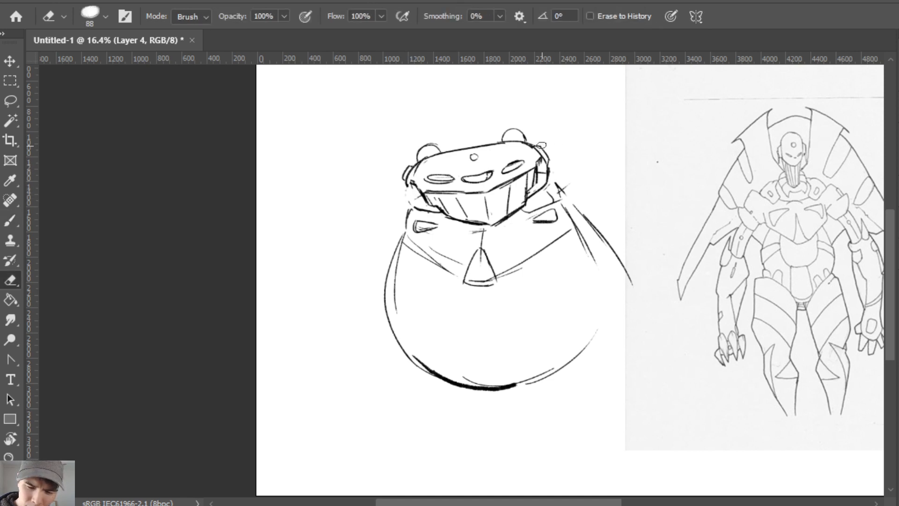
Erase the right ear plate and redraw it as a small piece against the head's upper corner.
mouse_move(538, 144)
left_mouse_down()
mouse_move(546, 182)
mouse_move(556, 172)
left_mouse_up()
key("b")
key("e")
key("b")
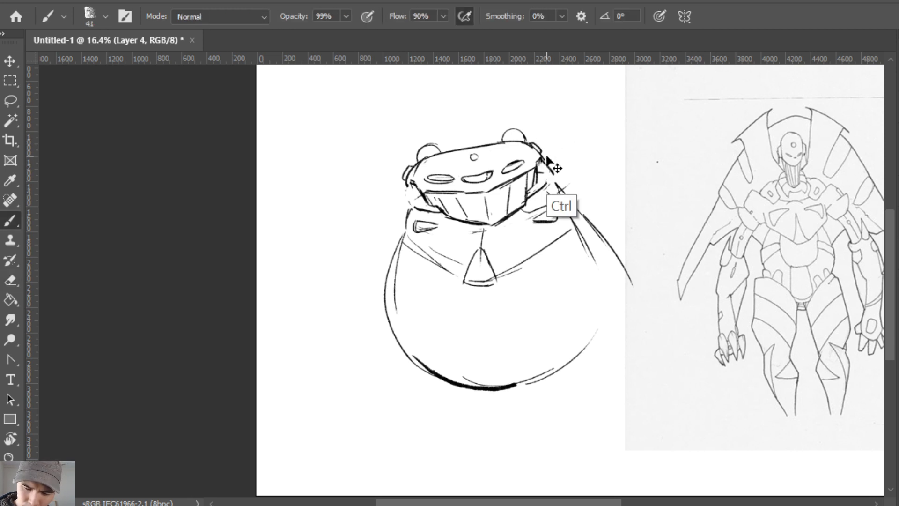
key("ctrl+z")
key("e")
key("b")
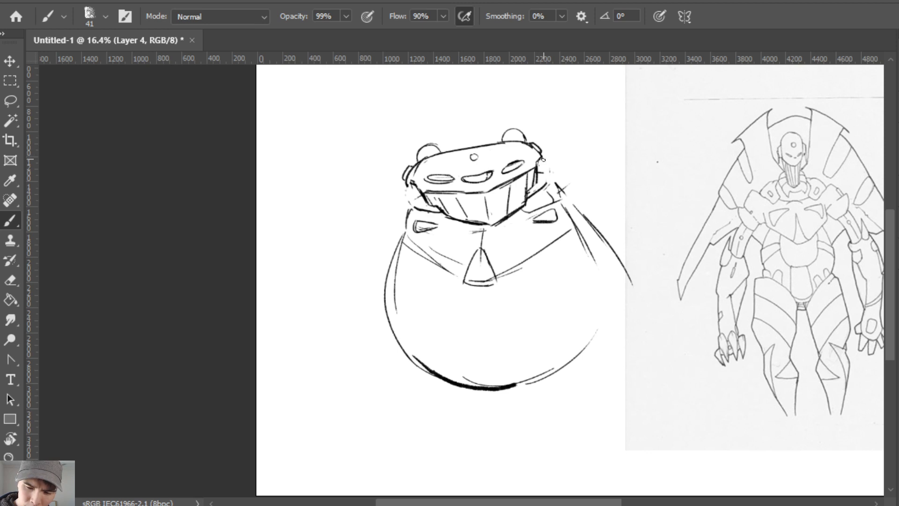
Draw an angular collar plate sloping outward below the ear on each side of the jaw.
key("e")
key("b")
mouse_move(409, 184)
left_mouse_down()
mouse_move(408, 206)
mouse_move(442, 212)
left_mouse_up()
key("e")
key("b")
key("e")
key("b")
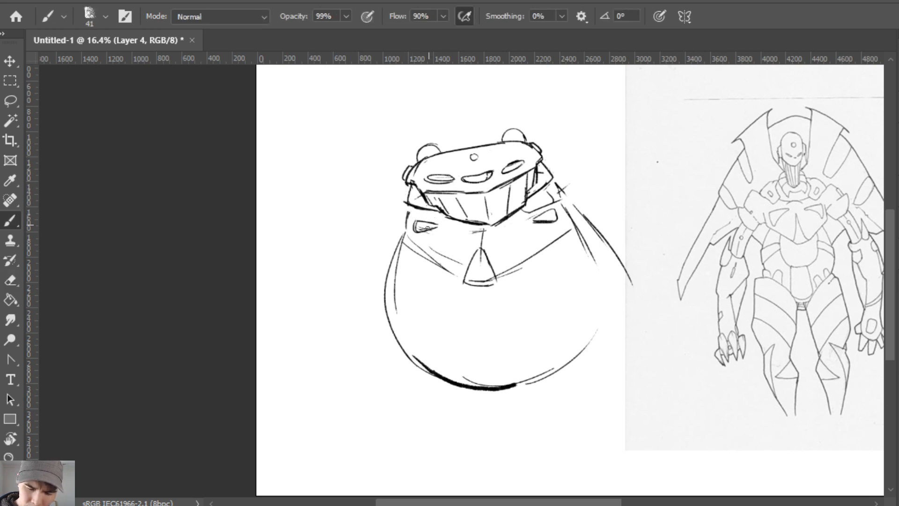
key("e")
key("b")
left_click_drag(409, 187, 405, 204)
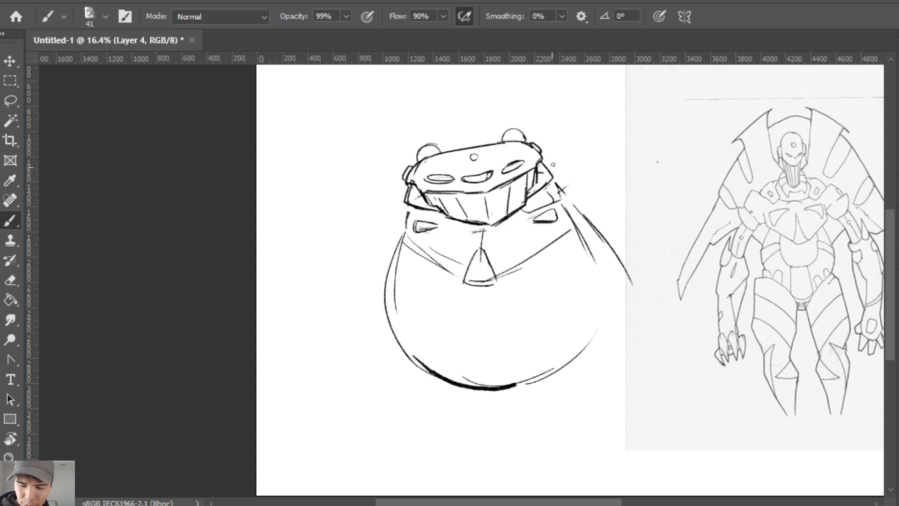
left_click_drag(543, 161, 553, 173)
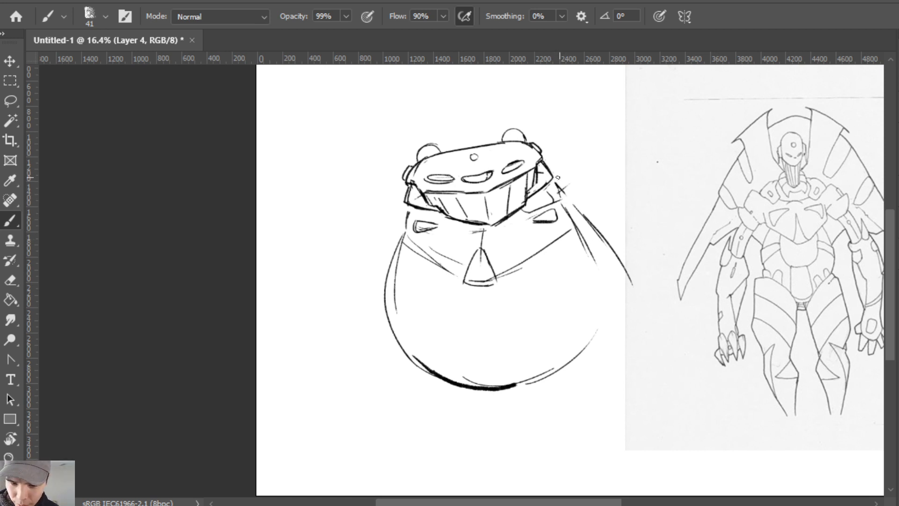
Add a second, wider collar plate below the first one on both sides of the jaw.
key("e")
key("b")
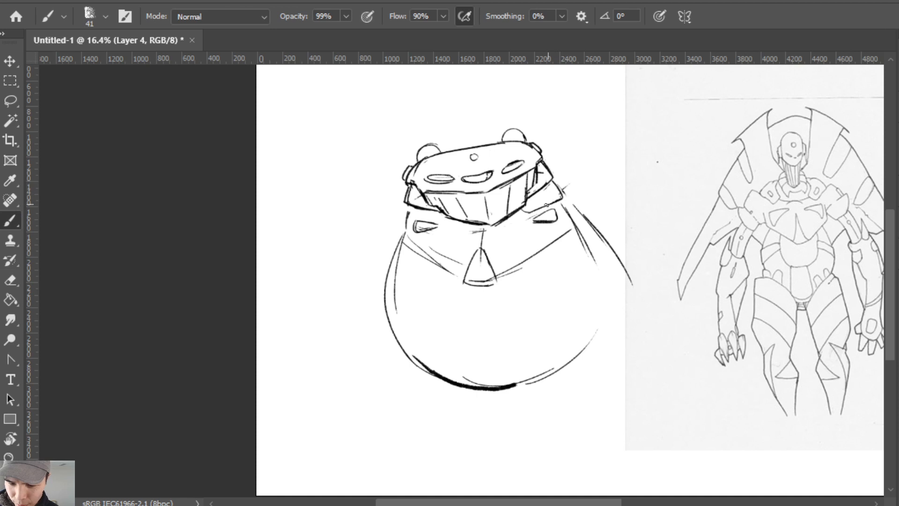
mouse_move(408, 203)
left_mouse_down()
mouse_move(403, 222)
mouse_move(431, 224)
left_mouse_up()
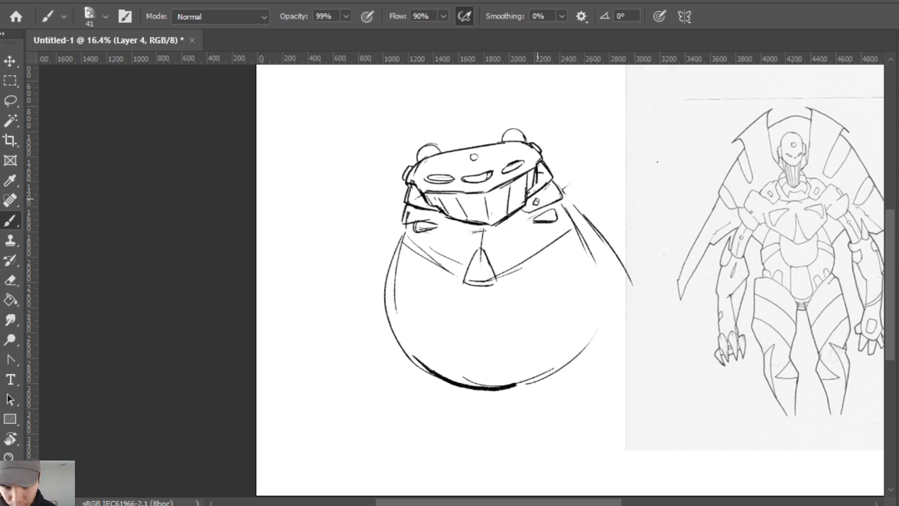
Reduce the chest plate openings to small triangles and finish the left lower collar plate with a small hole.
key("e")
left_click_drag(431, 224, 417, 232)
key("b")
key("e")
left_click_drag(534, 220, 559, 219)
key("b")
mouse_move(406, 223)
left_mouse_down()
mouse_move(438, 220)
mouse_move(430, 224)
mouse_move(448, 211)
left_mouse_up()
key("ctrl+z")
key("e")
key("b")
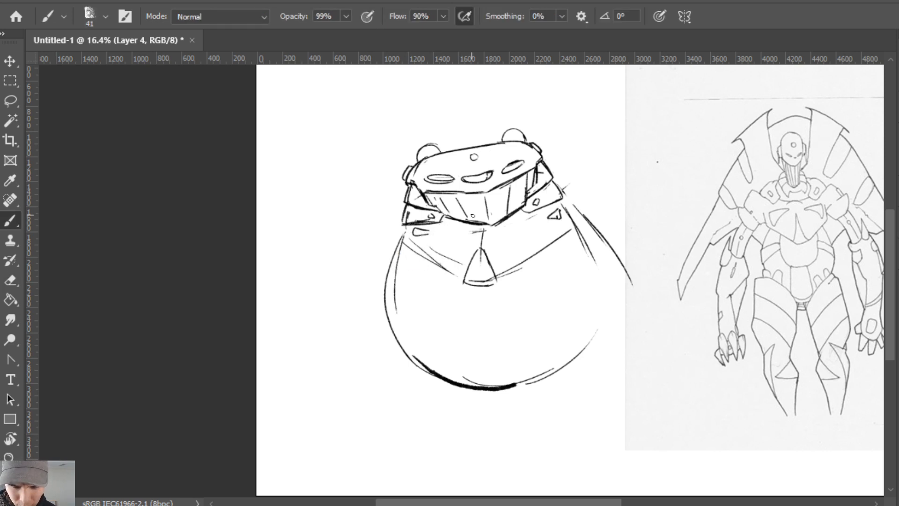
Redraw the corners at both ends of the grille and darken the gaps between the jaw and collar plates.
key("e")
left_click_drag(534, 172, 532, 186)
key("b")
key("e")
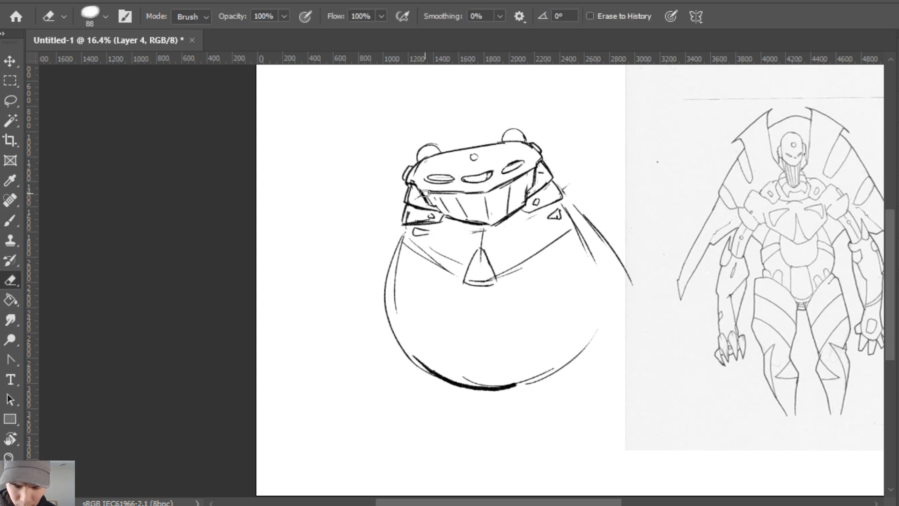
key("b")
left_click_drag(526, 172, 532, 178)
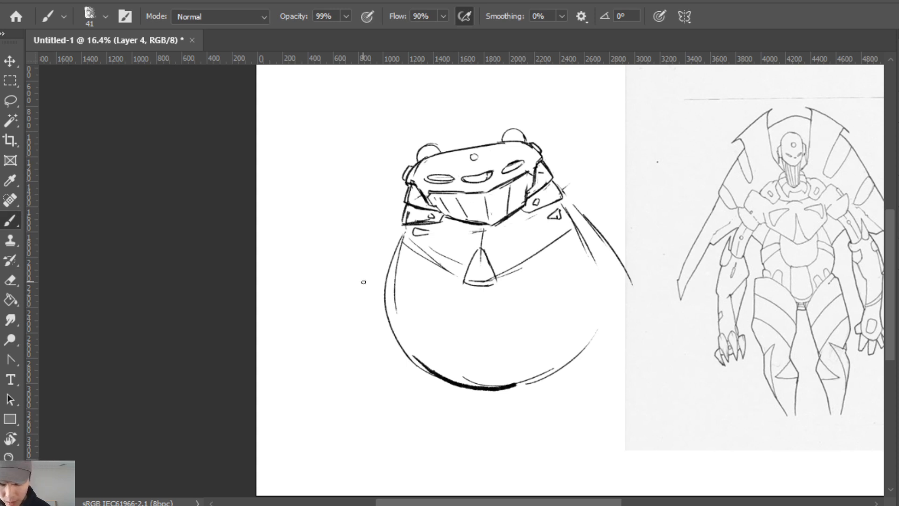
left_click_drag(541, 161, 536, 190)
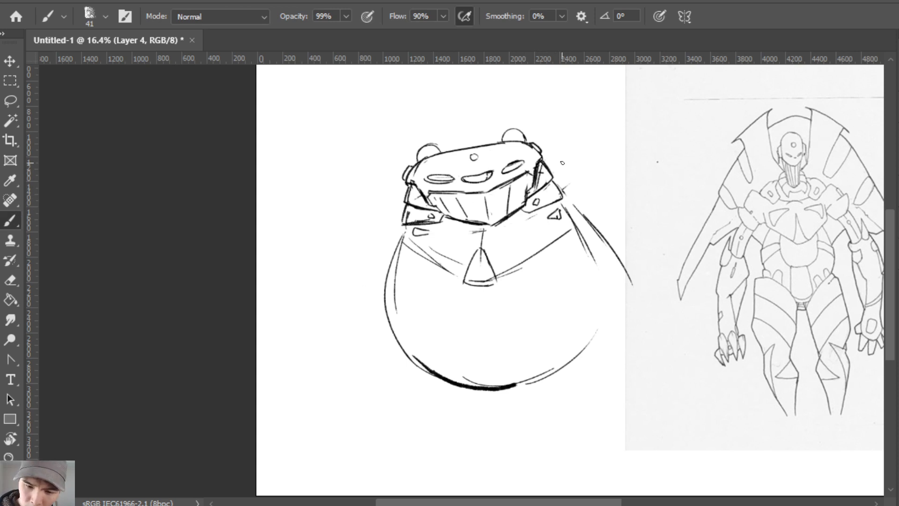
left_click_drag(413, 184, 427, 209)
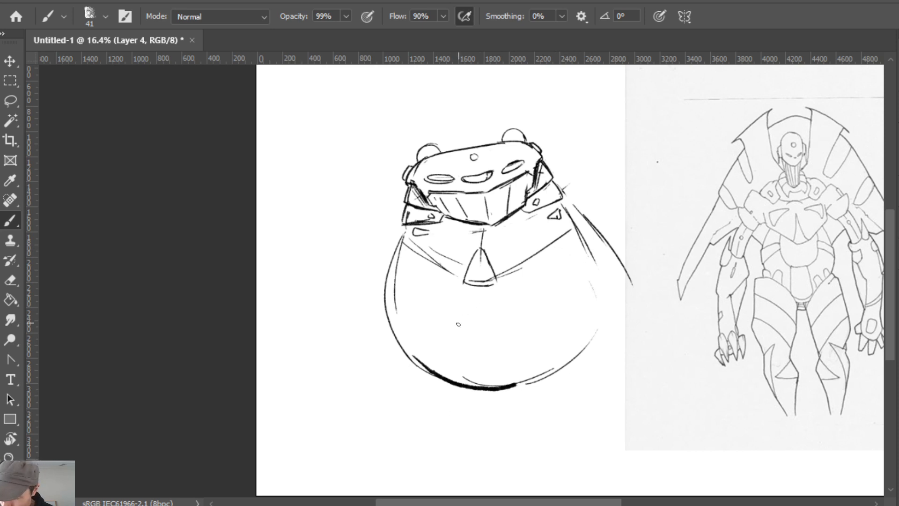
Sketch a tapered vertical panel with a crossbar at the lower middle of the rounded body.
left_click_drag(466, 336, 500, 336)
mouse_move(457, 337)
left_mouse_down()
mouse_move(487, 338)
mouse_move(497, 321)
mouse_move(459, 377)
left_mouse_up()
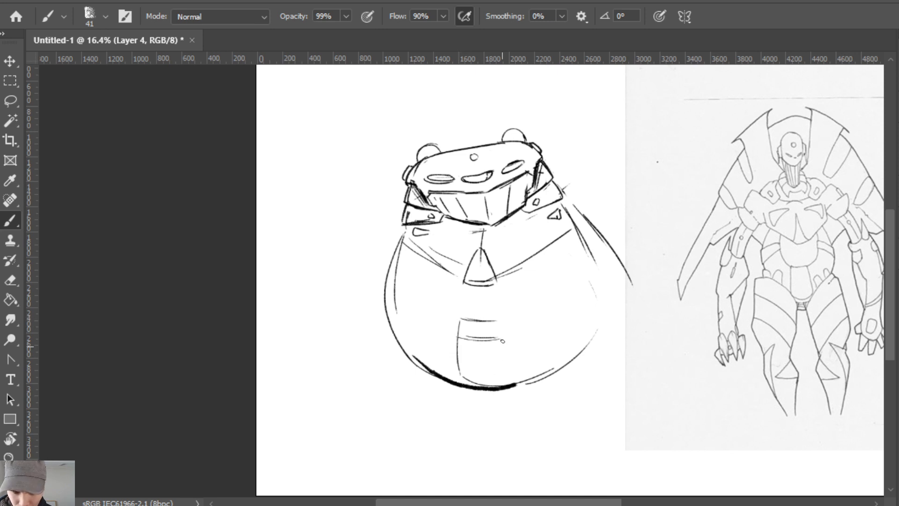
left_click_drag(495, 321, 515, 377)
left_click_drag(454, 320, 457, 383)
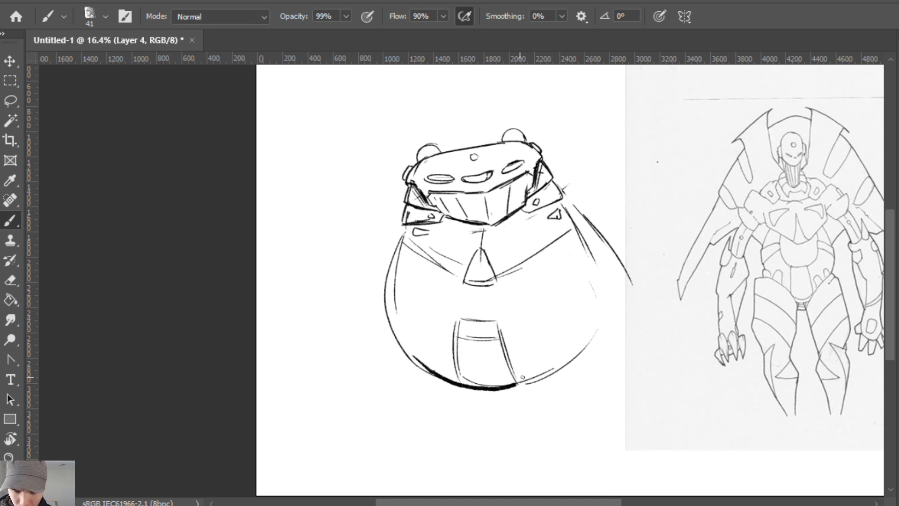
Outline a rounded belly section between the chest plate's lower edge and the vertical panel, erasing its rough left line.
left_click_drag(489, 318, 543, 294)
left_click_drag(433, 297, 464, 319)
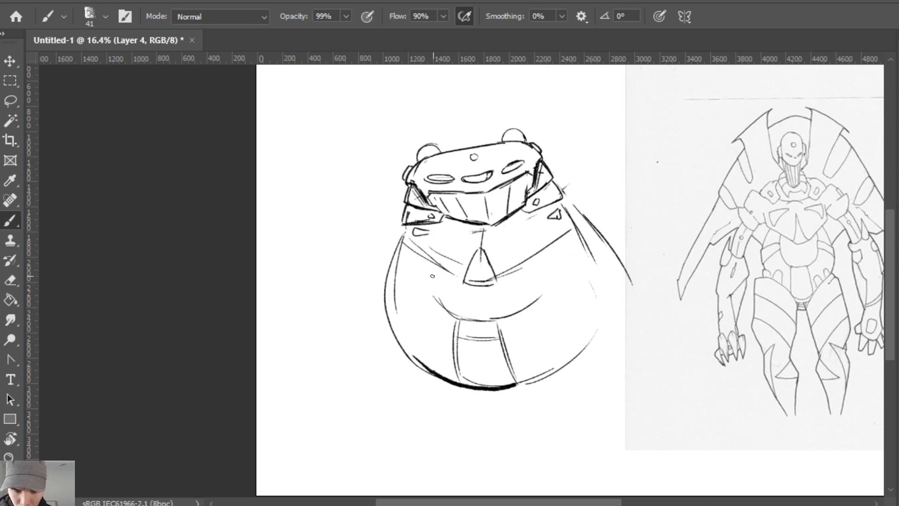
left_click_drag(431, 277, 437, 312)
mouse_move(530, 262)
left_mouse_down()
mouse_move(534, 282)
mouse_move(530, 262)
mouse_move(471, 319)
mouse_move(491, 323)
mouse_move(534, 275)
mouse_move(495, 315)
left_mouse_up()
key("ctrl+z")
left_click_drag(539, 281, 495, 318)
left_click_drag(438, 264, 442, 304)
key("e")
left_click_drag(437, 268, 445, 313)
key("b")
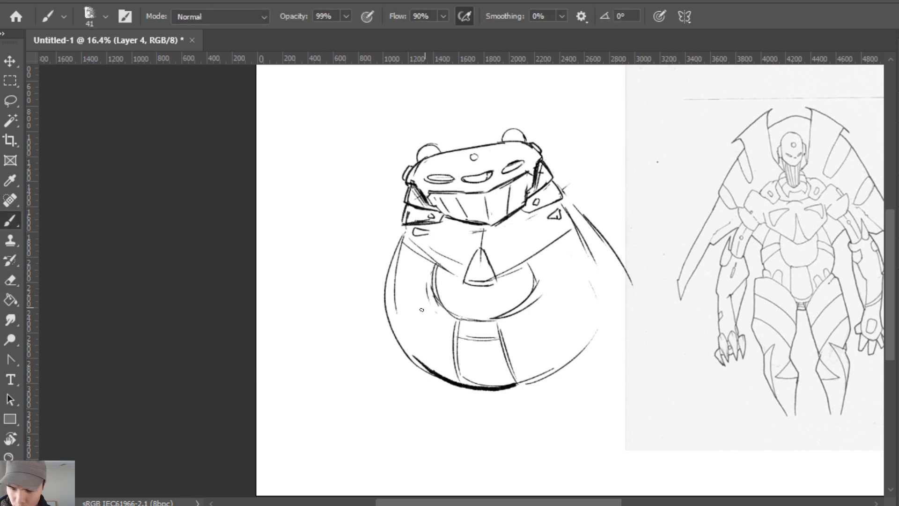
mouse_move(395, 335)
left_mouse_down()
mouse_move(425, 308)
mouse_move(411, 361)
left_mouse_up()
key("ctrl+z")
key("ctrl+z")
Refine the belly section's left edge and draw curved segment lines from it to the body's left contour.
key("e")
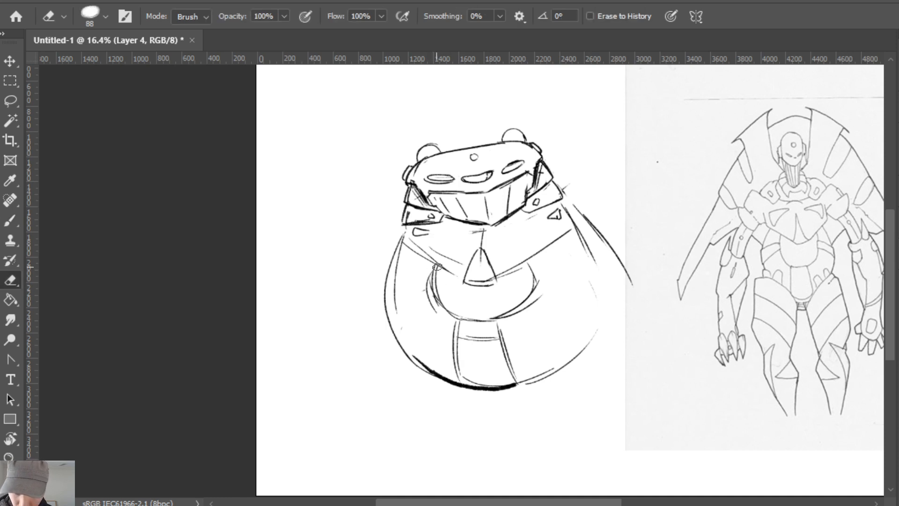
key("b")
mouse_move(437, 266)
left_mouse_down()
mouse_move(444, 307)
mouse_move(424, 283)
left_mouse_up()
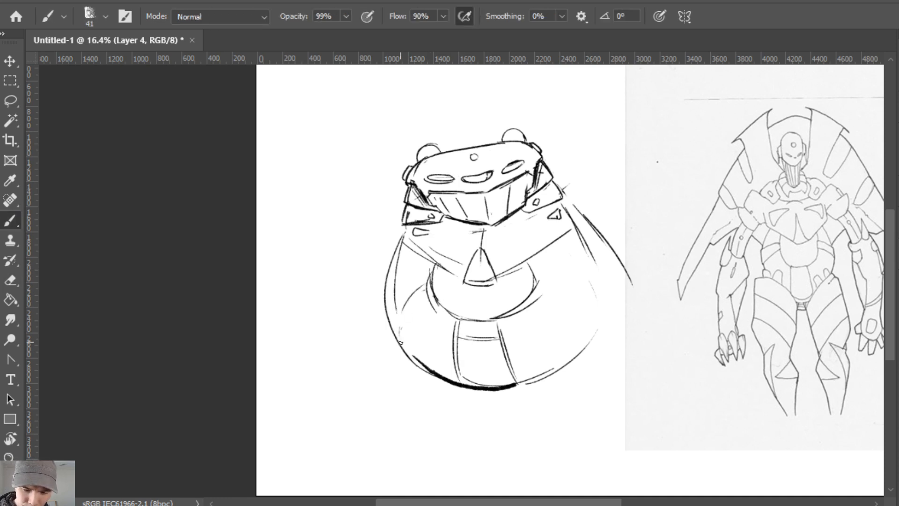
left_click_drag(400, 327, 425, 285)
left_click_drag(384, 309, 423, 275)
left_click_drag(385, 307, 428, 273)
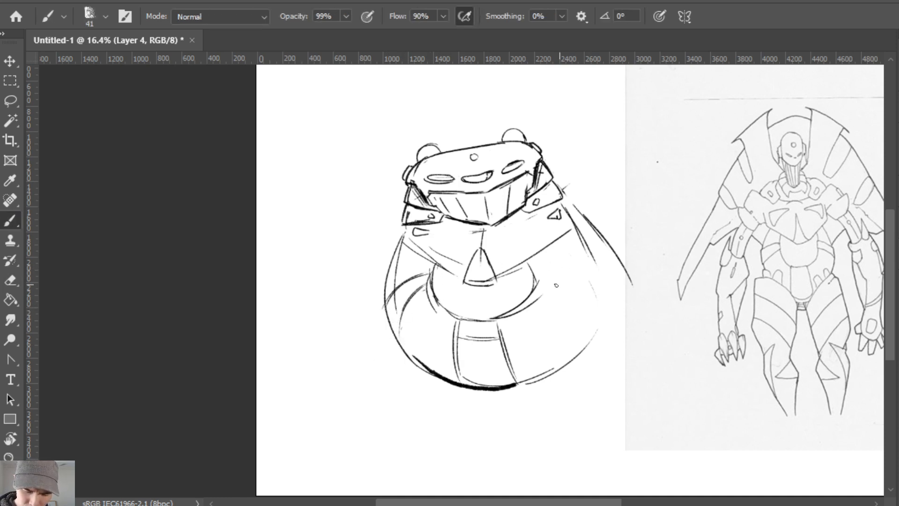
Draw curved segment lines from the belly section across the body's right side and complete the right outer contour.
left_click_drag(538, 280, 585, 314)
key("ctrl+z")
left_click_drag(536, 280, 591, 326)
left_click_drag(534, 265, 609, 289)
key("ctrl+z")
left_click_drag(533, 260, 538, 283)
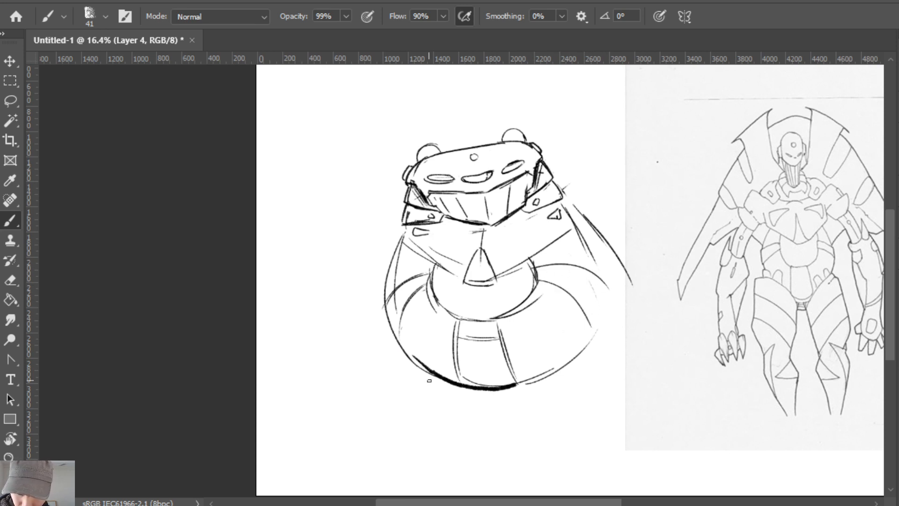
mouse_move(596, 256)
left_mouse_down()
mouse_move(590, 334)
mouse_move(581, 340)
left_mouse_up()
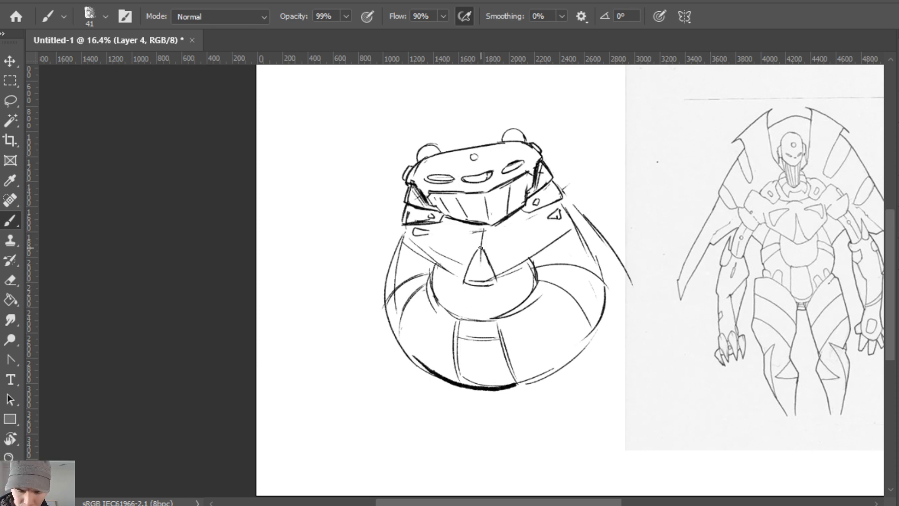
Draw a centre line down the chest and belly, and redraw the lower panel's sides around it, erasing the old ones.
mouse_move(483, 228)
left_mouse_down()
mouse_move(474, 318)
mouse_move(485, 391)
left_mouse_up()
key("e")
key("b")
mouse_move(456, 332)
left_mouse_down()
mouse_move(458, 376)
mouse_move(444, 318)
left_mouse_up()
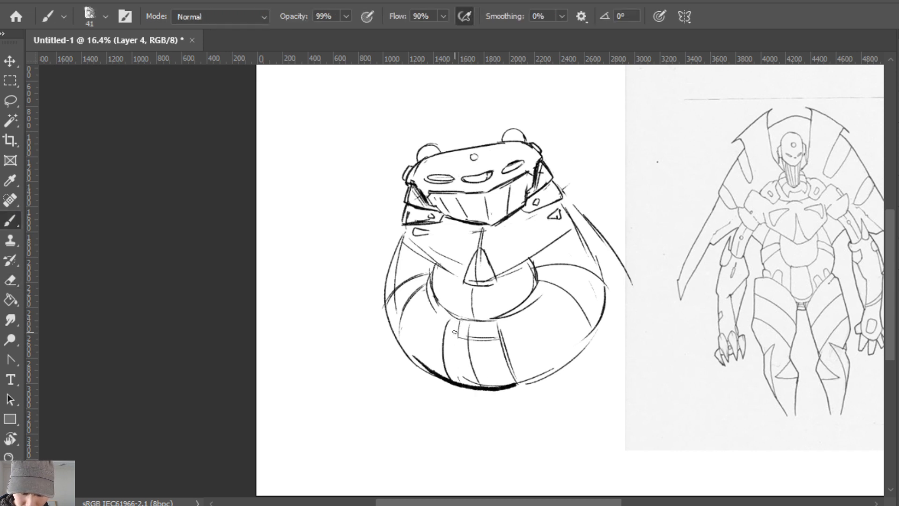
key("e")
mouse_move(497, 328)
left_mouse_down()
mouse_move(513, 380)
mouse_move(491, 344)
left_mouse_up()
key("b")
key("e")
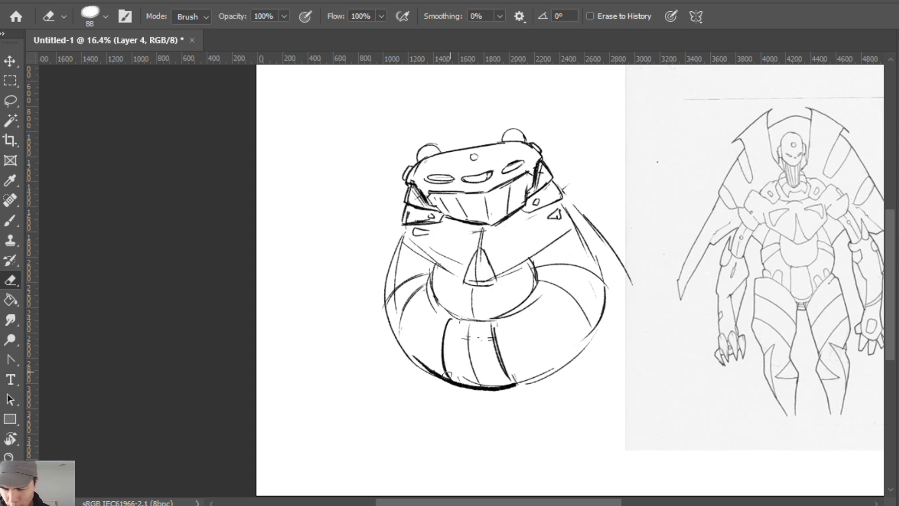
Reshape the round body's lower edge with inward-curving hip cuts on both sides and sketch a small piece beneath its centre.
key("b")
mouse_move(451, 380)
left_mouse_down()
mouse_move(485, 402)
mouse_move(504, 397)
mouse_move(589, 316)
left_mouse_up()
key("ctrl+z")
mouse_move(512, 384)
left_mouse_down()
mouse_move(605, 309)
mouse_move(524, 379)
left_mouse_up()
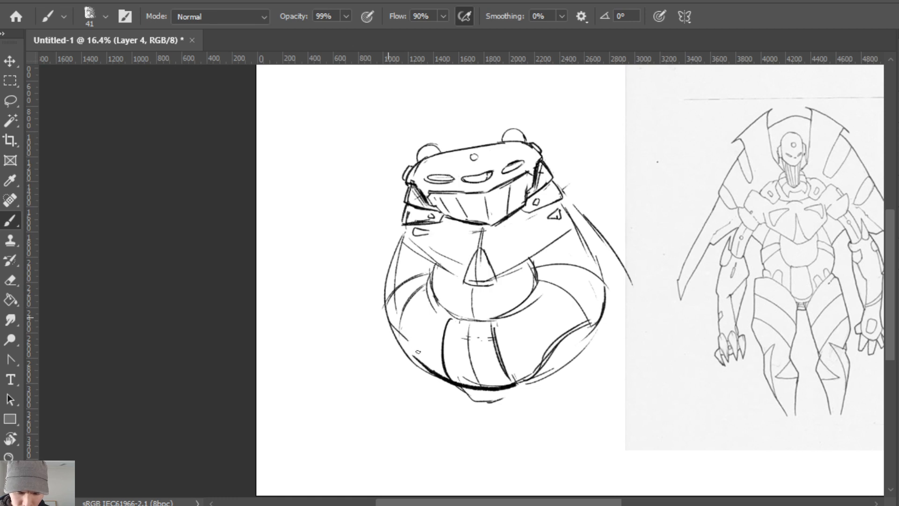
key("e")
key("b")
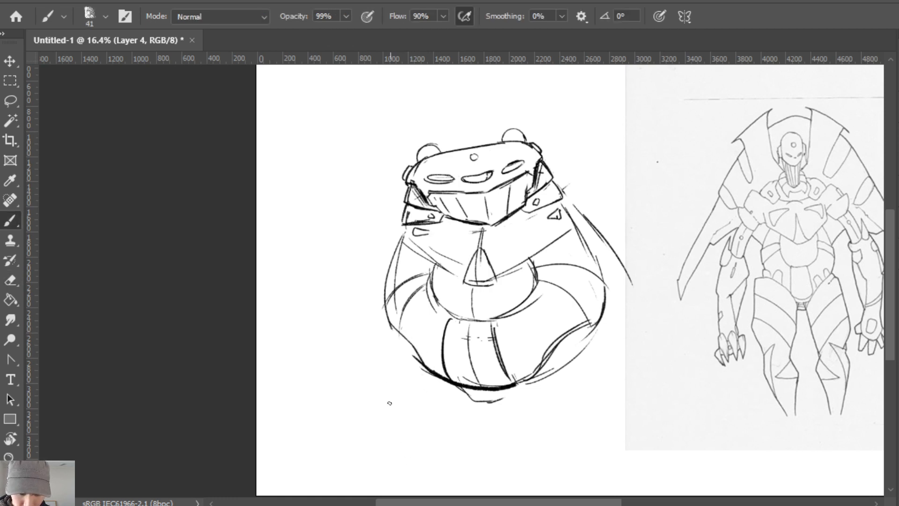
mouse_move(402, 333)
left_mouse_down()
mouse_move(388, 313)
mouse_move(400, 333)
left_mouse_up()
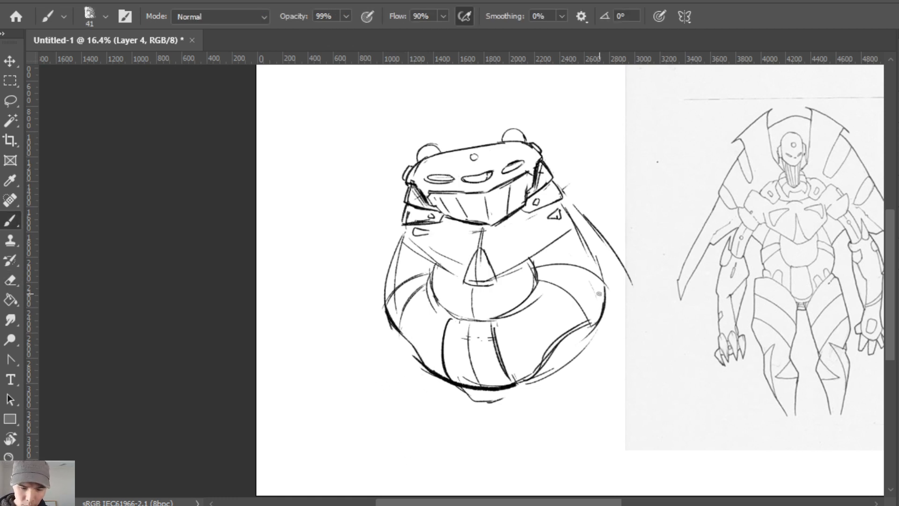
left_click_drag(601, 293, 585, 324)
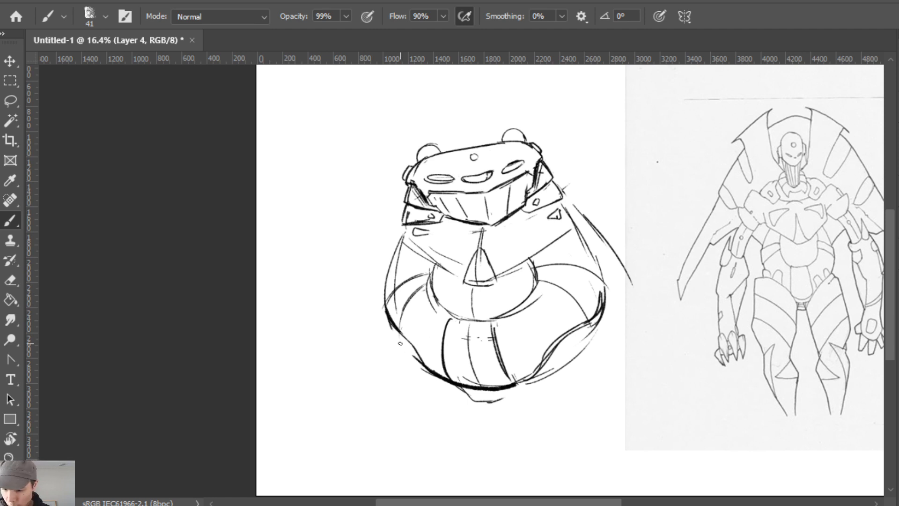
Sketch two bulky rounded leg outlines below the body and darken the small piece between them.
mouse_move(400, 344)
left_mouse_down()
mouse_move(408, 404)
mouse_move(429, 427)
mouse_move(478, 444)
left_mouse_up()
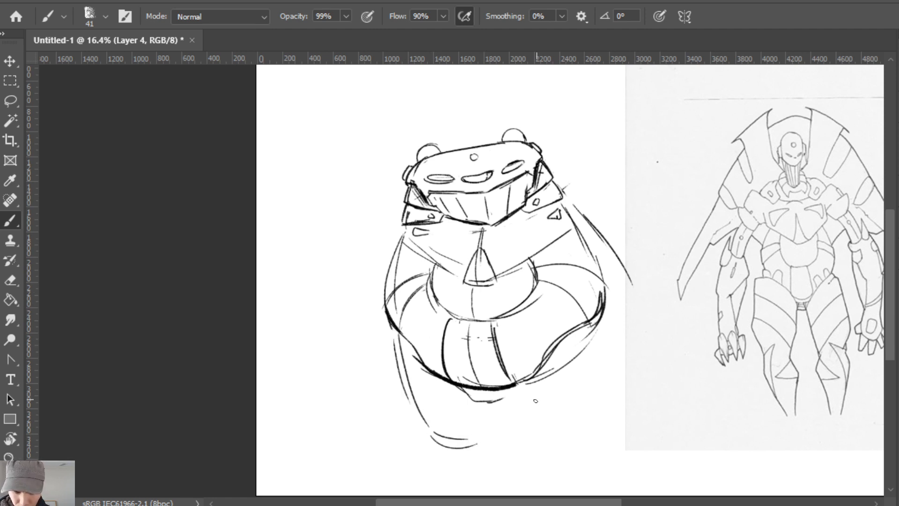
mouse_move(468, 397)
left_mouse_down()
mouse_move(508, 399)
mouse_move(524, 384)
mouse_move(519, 437)
left_mouse_up()
left_click_drag(503, 390, 547, 447)
left_click_drag(599, 375, 568, 445)
left_click_drag(507, 407, 516, 433)
left_click_drag(515, 435, 562, 450)
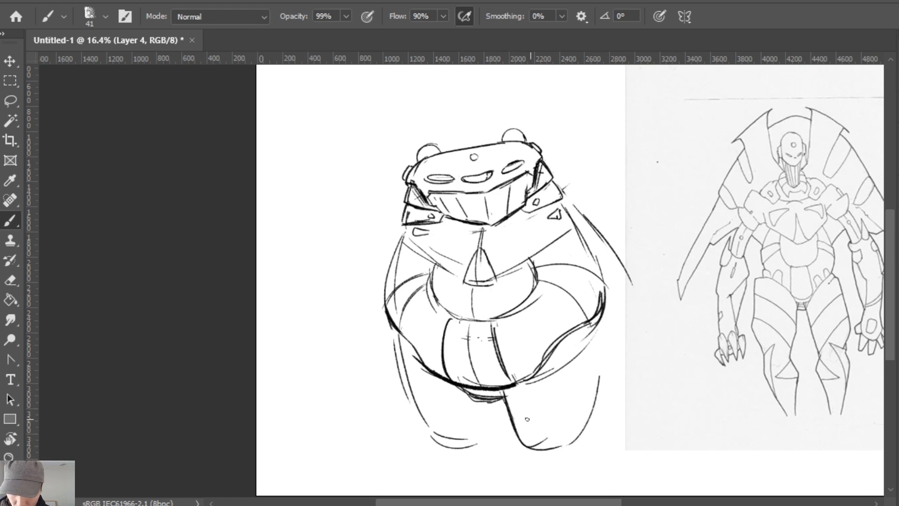
Strengthen the right leg's outer contour and close its rounded lower end with bold curved lines.
left_click_drag(504, 409, 587, 415)
left_click_drag(504, 418, 593, 398)
left_click_drag(602, 335, 587, 421)
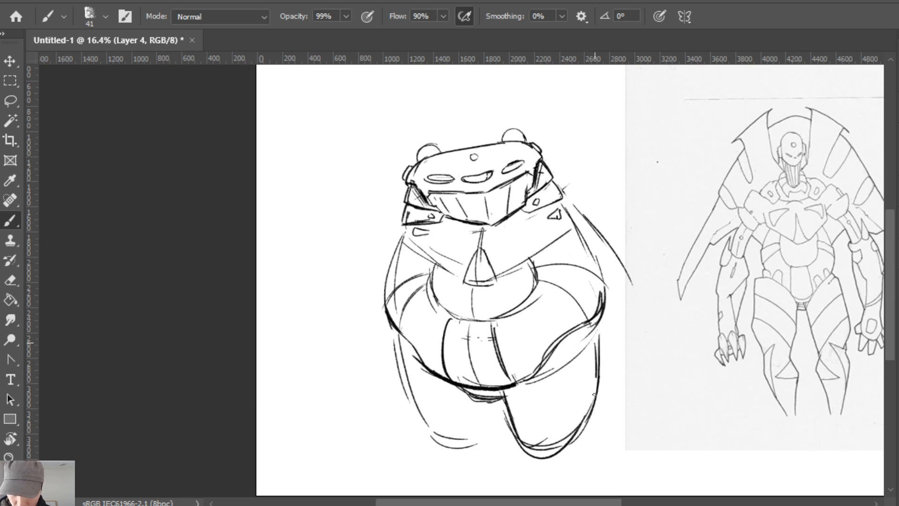
mouse_move(598, 378)
left_mouse_down()
mouse_move(553, 447)
mouse_move(581, 428)
left_mouse_up()
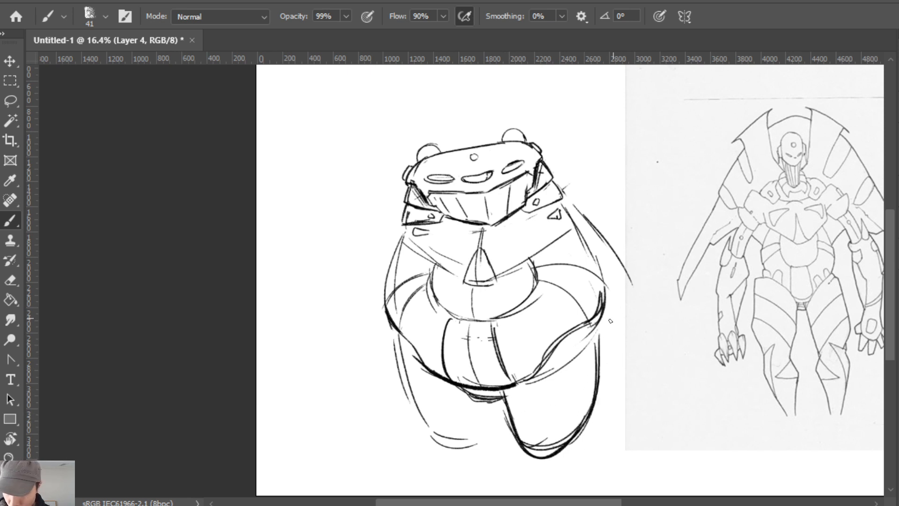
Add small knee curves to both legs and complete the left leg's inner edge and rounded lower end.
left_click_drag(512, 409, 588, 411)
key("ctrl+z")
key("ctrl+z")
left_click_drag(514, 413, 553, 428)
mouse_move(430, 409)
left_mouse_down()
mouse_move(475, 420)
mouse_move(470, 448)
mouse_move(435, 440)
left_mouse_up()
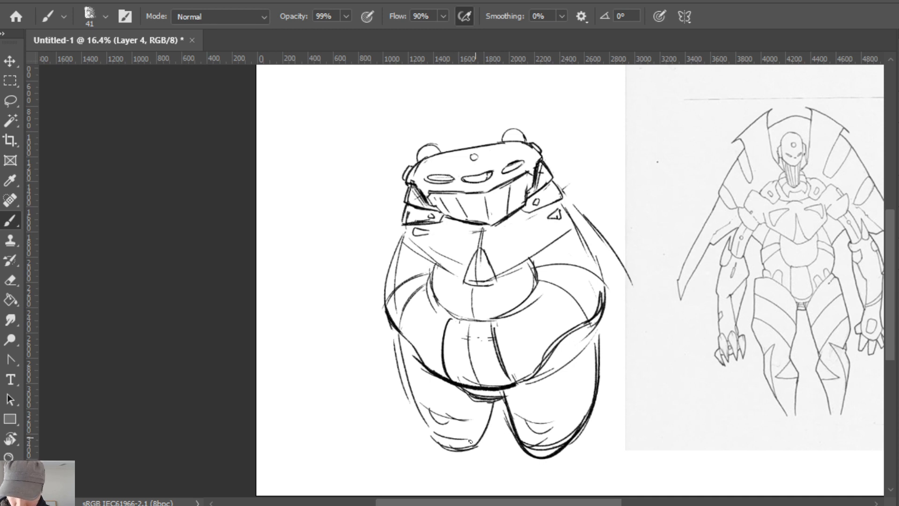
left_click_drag(491, 430, 442, 454)
Draw two parallel diagonal band lines across the upper part of the right leg.
left_click_drag(586, 362, 507, 401)
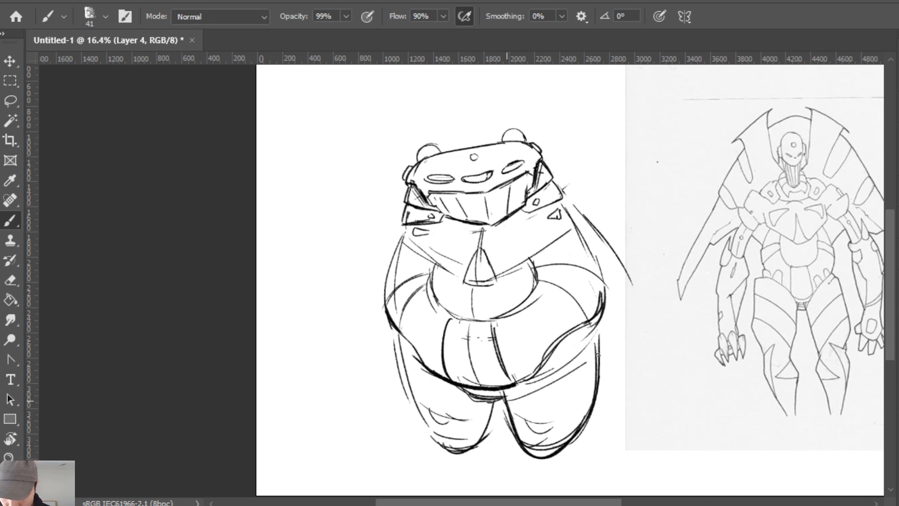
key("ctrl+z")
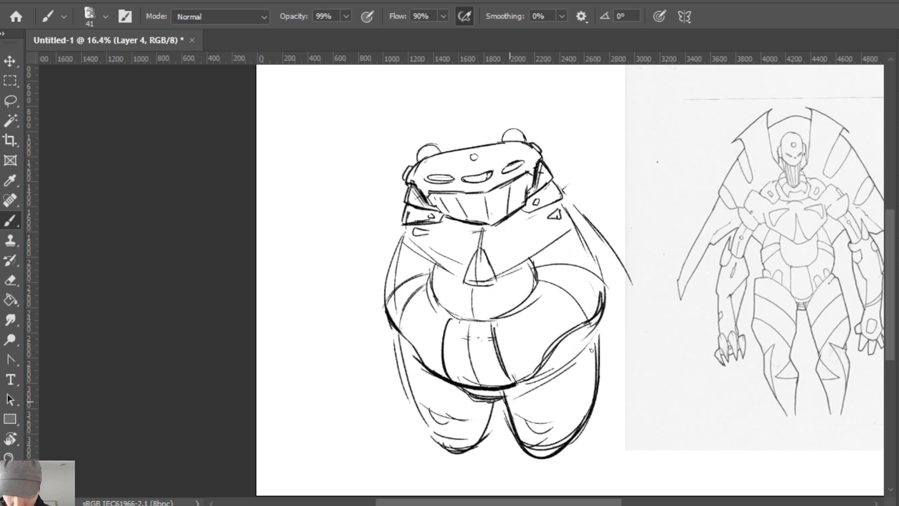
key("e")
key("b")
key("e")
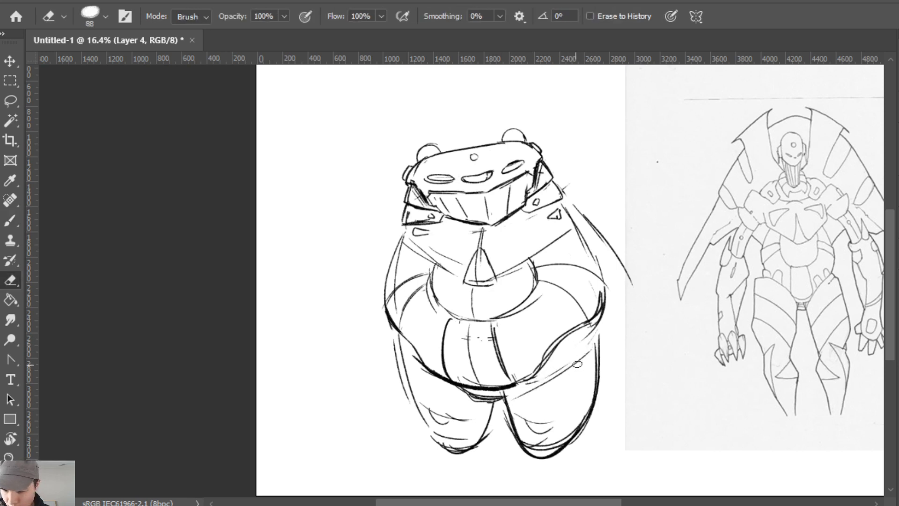
key("b")
left_click_drag(510, 401, 597, 346)
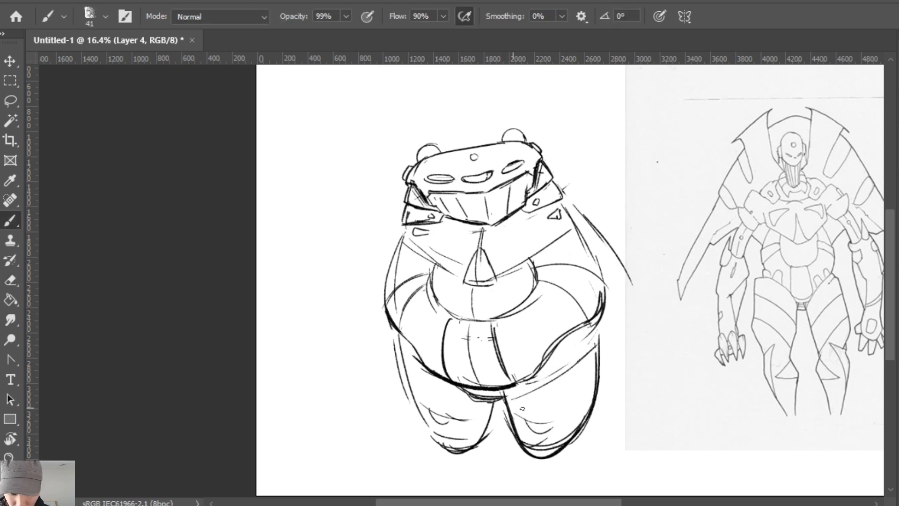
left_click_drag(515, 408, 599, 367)
key("ctrl+z")
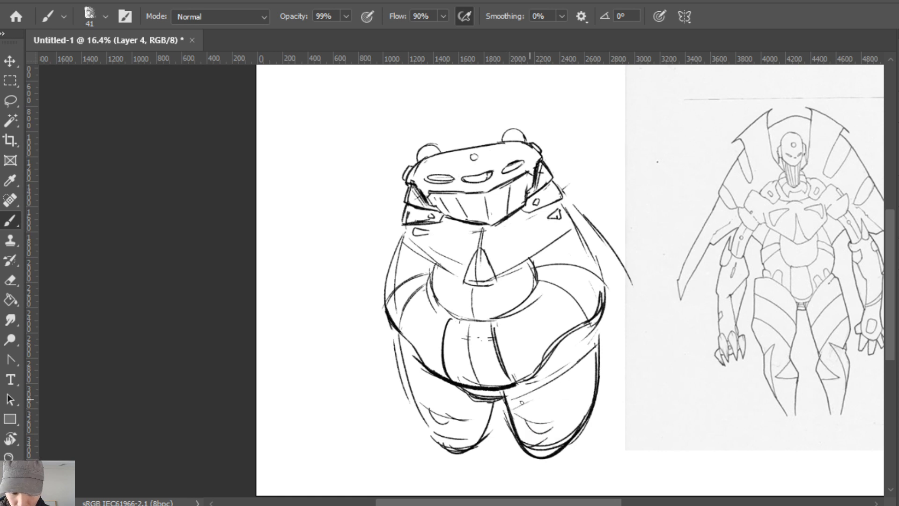
mouse_move(521, 402)
left_mouse_down()
mouse_move(559, 391)
mouse_move(534, 400)
mouse_move(595, 364)
left_mouse_up()
left_click_drag(399, 356, 498, 415)
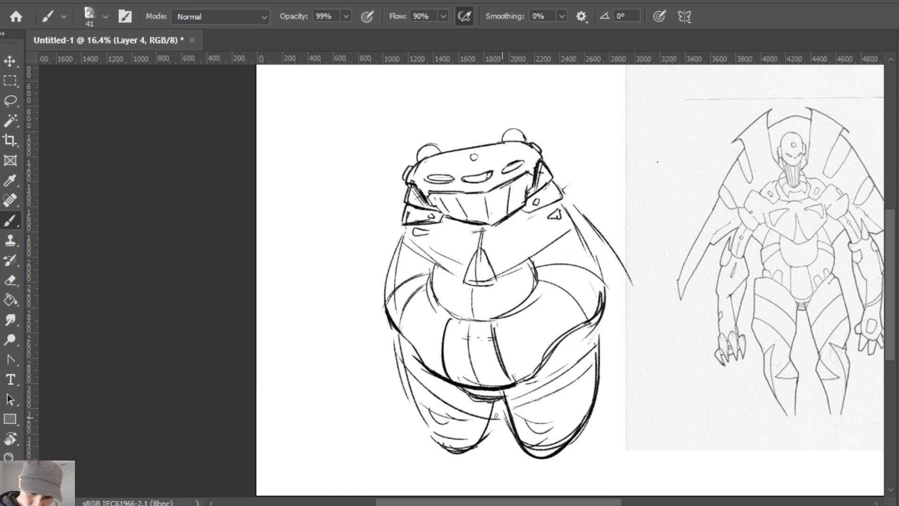
key("ctrl+z")
left_click_drag(397, 355, 495, 409)
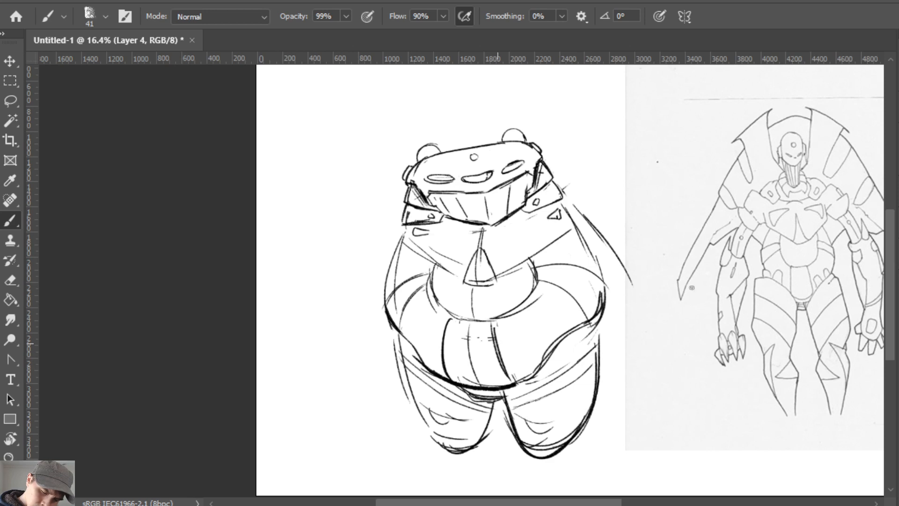
key("ctrl+z")
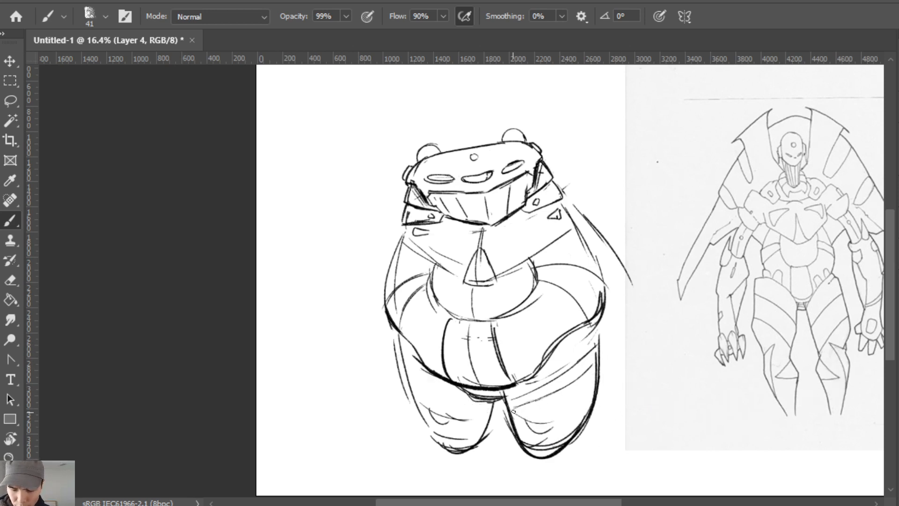
Erase parts of the right leg's lower band line and draw further curved diagonal lines below it.
key("e")
left_click_drag(519, 405, 588, 368)
key("b")
left_click_drag(513, 413, 588, 385)
left_click_drag(542, 407, 590, 382)
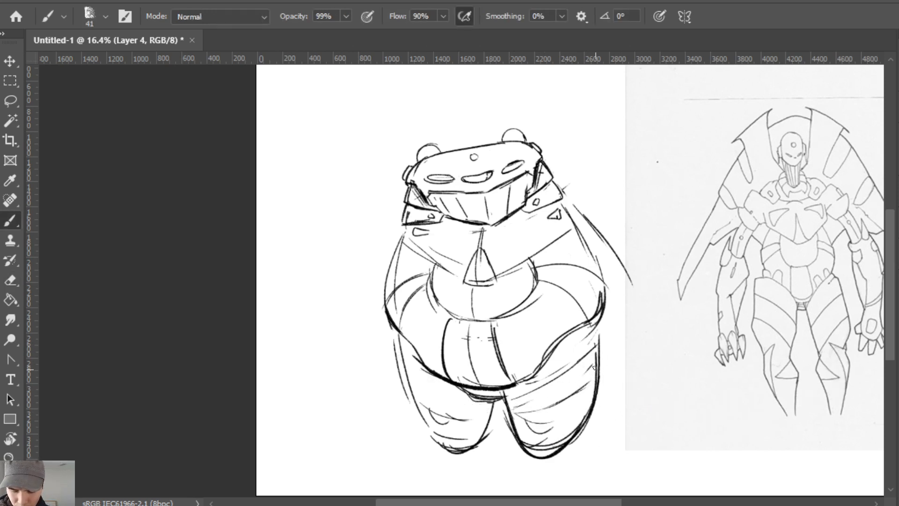
mouse_move(408, 364)
left_mouse_down()
mouse_move(484, 402)
mouse_move(457, 396)
mouse_move(492, 403)
left_mouse_up()
key("ctrl+z")
key("ctrl+z")
key("ctrl+z")
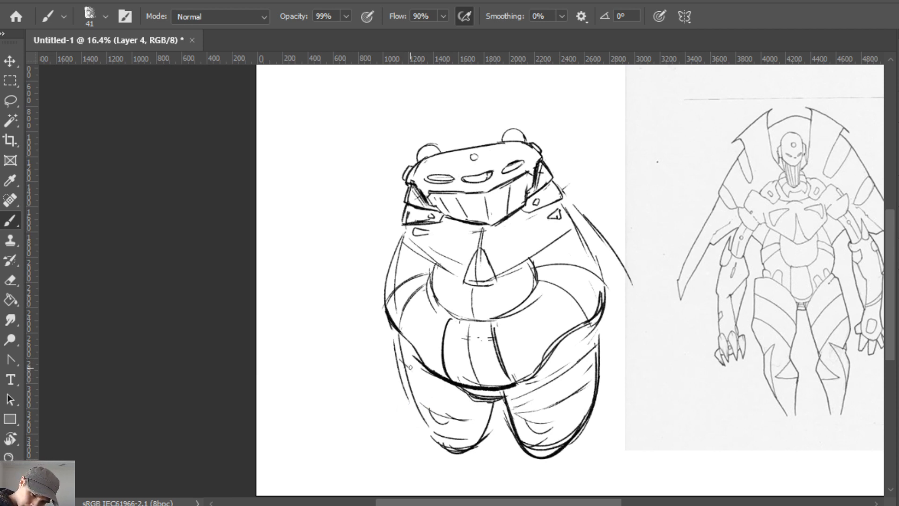
Draw curved band lines across the left leg's upper part and lighten the lower one with the eraser.
mouse_move(410, 367)
left_mouse_down()
mouse_move(466, 398)
mouse_move(451, 395)
mouse_move(500, 409)
left_mouse_up()
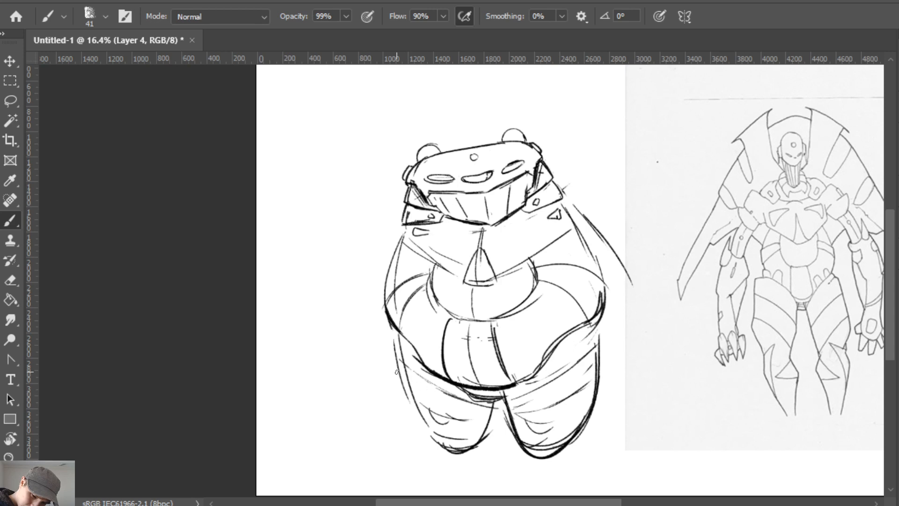
mouse_move(411, 390)
left_mouse_down()
mouse_move(495, 418)
mouse_move(426, 400)
mouse_move(489, 418)
left_mouse_up()
key("e")
left_click_drag(436, 405, 480, 415)
key("b")
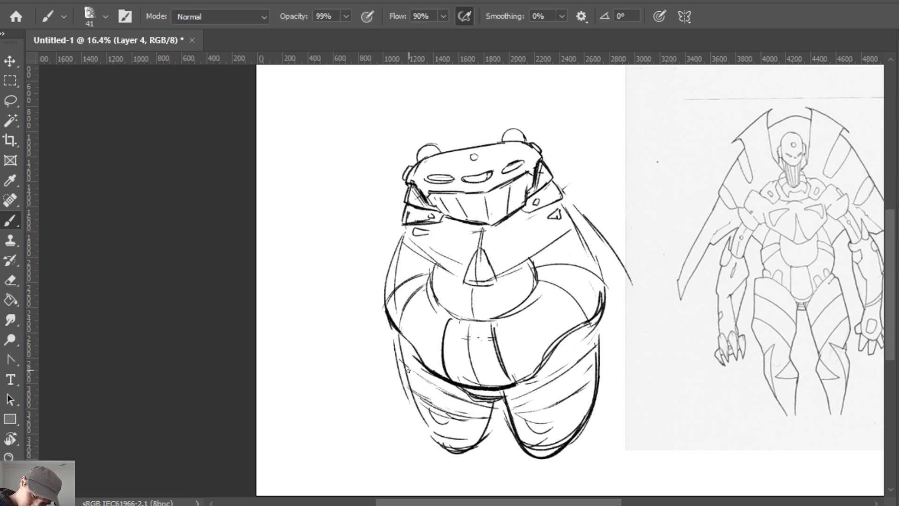
Darken the left leg's outer contour and mark where it meets the hip.
left_click_drag(401, 347, 418, 416)
left_click_drag(399, 335, 408, 386)
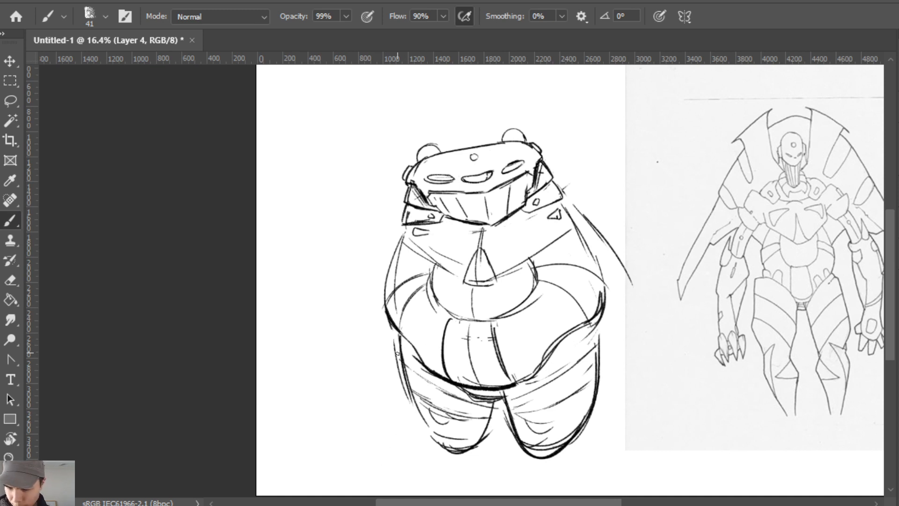
left_click_drag(399, 346, 418, 354)
key("ctrl+z")
key("ctrl+z")
key("ctrl+z")
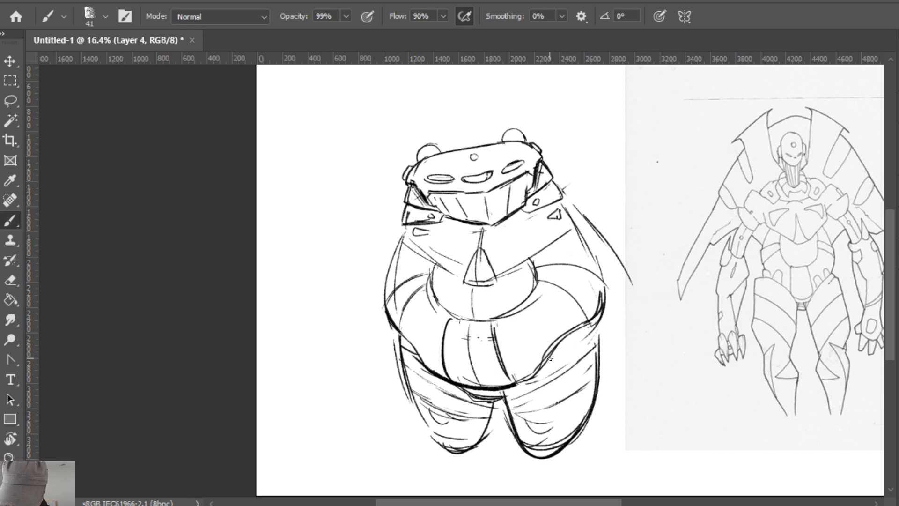
Redraw the body's lower right contour and shape a pointed hip cut where it meets the right leg.
mouse_move(547, 361)
left_mouse_down()
mouse_move(598, 341)
mouse_move(585, 348)
left_mouse_up()
key("ctrl+z")
key("ctrl+z")
key("ctrl+z")
mouse_move(605, 290)
left_mouse_down()
mouse_move(591, 326)
mouse_move(601, 294)
mouse_move(592, 320)
mouse_move(611, 294)
left_mouse_up()
key("e")
key("b")
key("e")
mouse_move(597, 331)
left_mouse_down()
mouse_move(605, 278)
mouse_move(593, 339)
left_mouse_up()
key("b")
key("ctrl+z")
left_click_drag(606, 292, 586, 347)
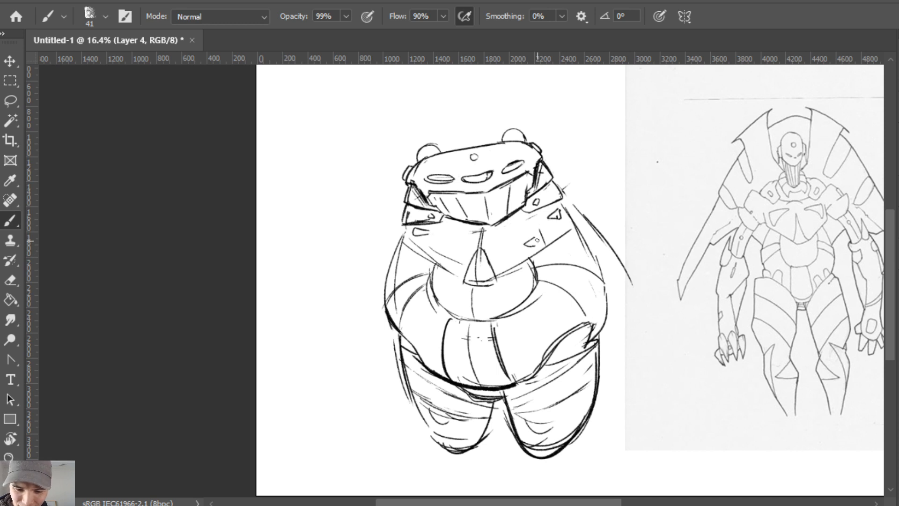
Replace the chest plate's outer vents with small triangles nearer the centre, and add darker side and lower edges.
key("e")
left_click_drag(560, 212, 556, 218)
mouse_move(427, 230)
left_mouse_down()
mouse_move(419, 233)
mouse_move(442, 245)
mouse_move(426, 250)
left_mouse_up()
key("b")
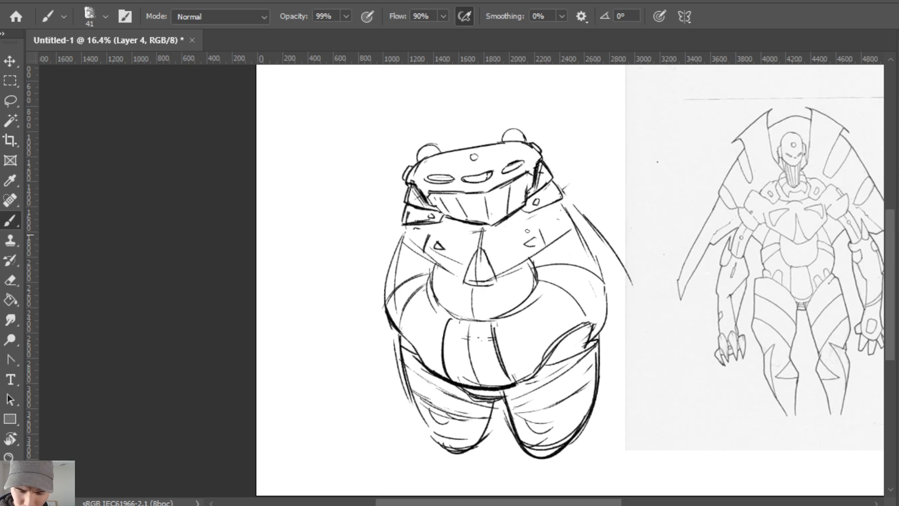
left_click_drag(541, 229, 546, 246)
mouse_move(547, 251)
left_mouse_down()
mouse_move(493, 285)
mouse_move(467, 281)
mouse_move(497, 280)
left_mouse_up()
left_click_drag(421, 253, 461, 280)
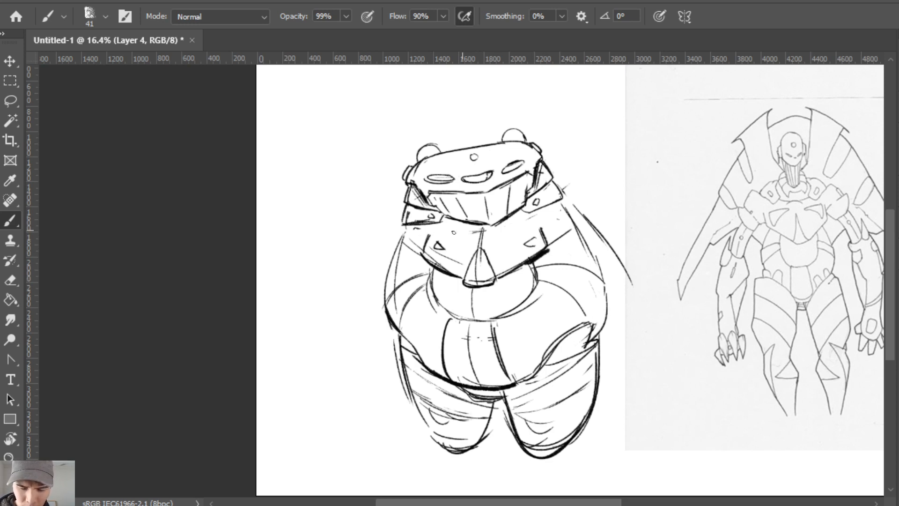
Erase the two chest triangles and redraw them as small angular marks near the chest plate's upper corners.
key("e")
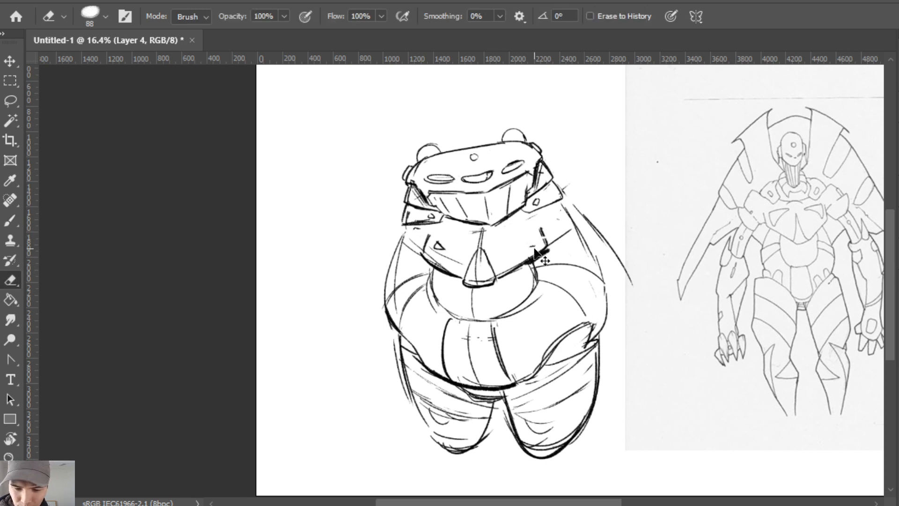
key("b")
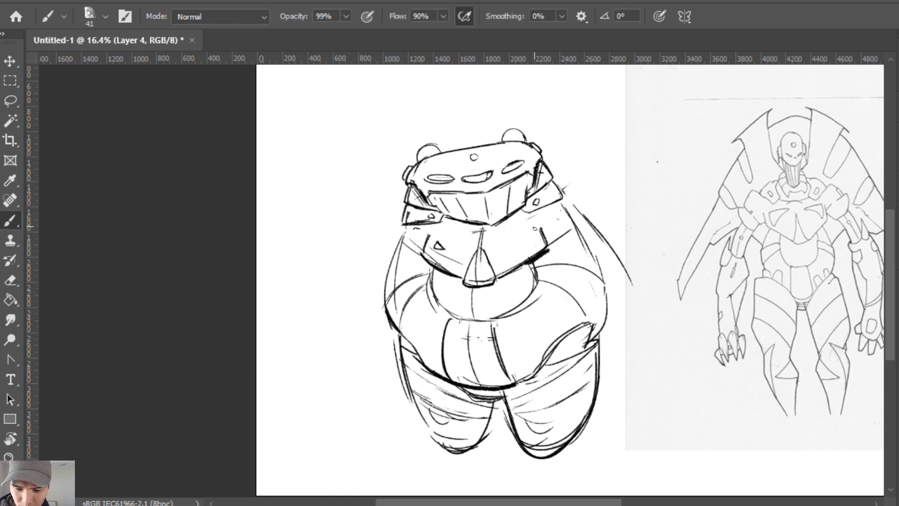
key("e")
mouse_move(435, 244)
left_mouse_down()
mouse_move(446, 251)
mouse_move(441, 230)
mouse_move(447, 235)
left_mouse_up()
key("b")
key("e")
key("b")
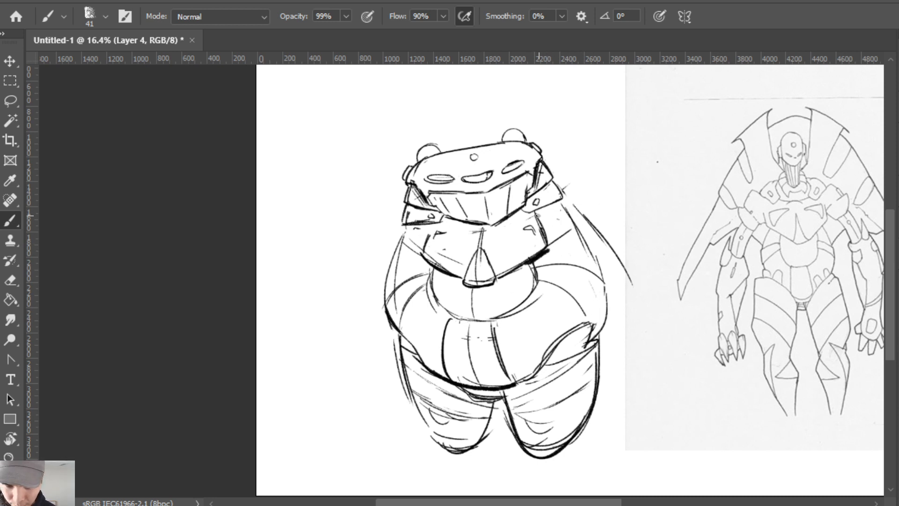
Extend the chest plate's left edge in a curve up to the collar and clean up around it.
key("e")
key("b")
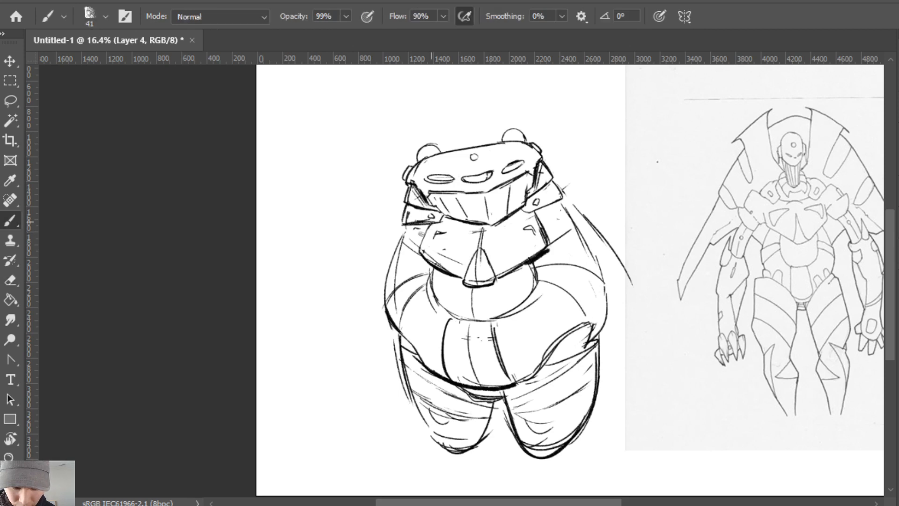
key("e")
key("b")
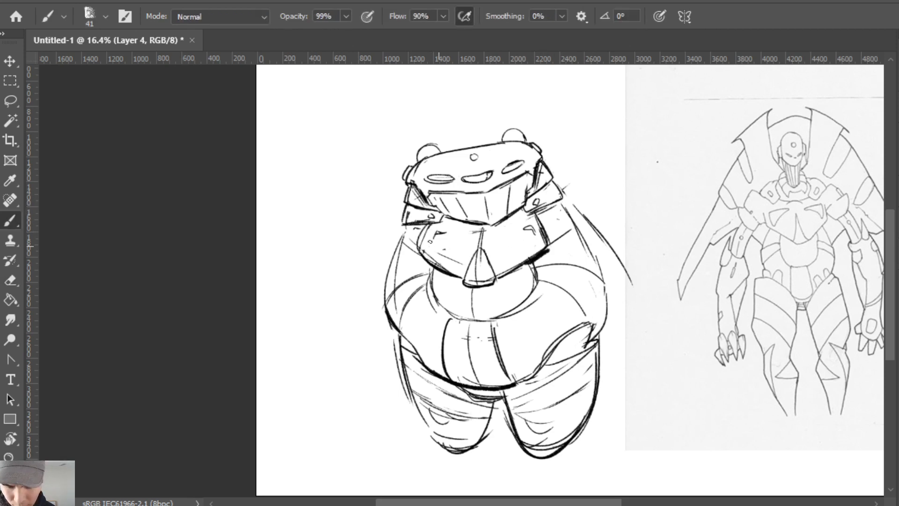
Erase the lower edges of the collar panels on both sides below the head.
key("e")
mouse_move(439, 221)
left_mouse_down()
mouse_move(410, 225)
mouse_move(438, 222)
mouse_move(429, 222)
left_mouse_up()
key("b")
key("e")
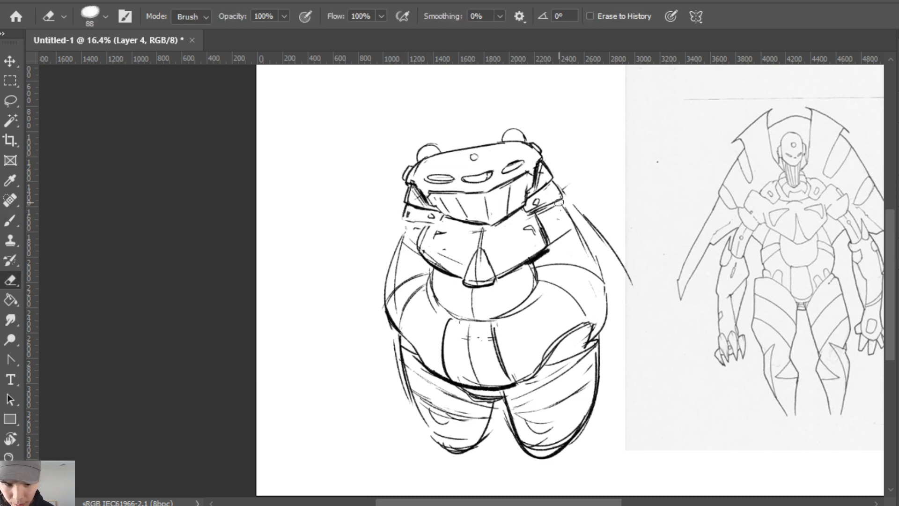
key("b")
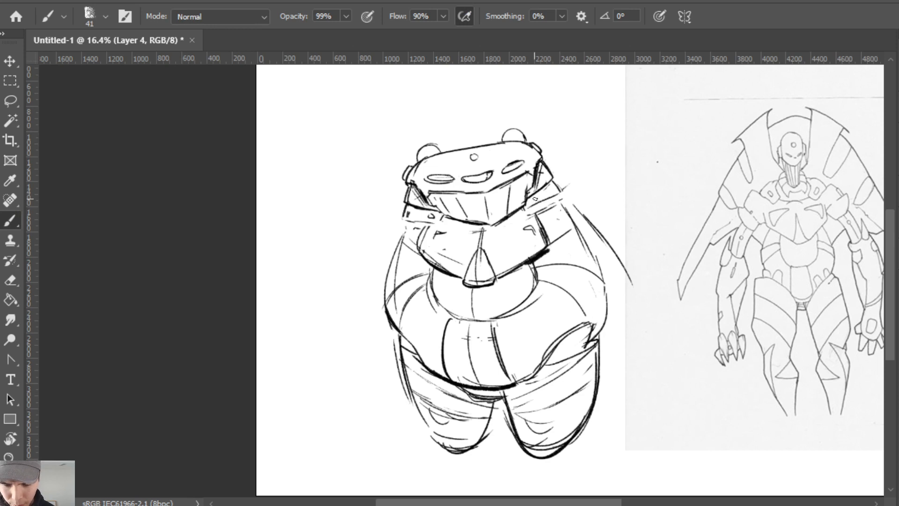
Redraw the lower edges of the collar panels beside the head darker and touch up their small round details.
key("e")
mouse_move(437, 215)
left_mouse_down()
mouse_move(403, 213)
mouse_move(443, 220)
left_mouse_up()
key("b")
key("e")
key("b")
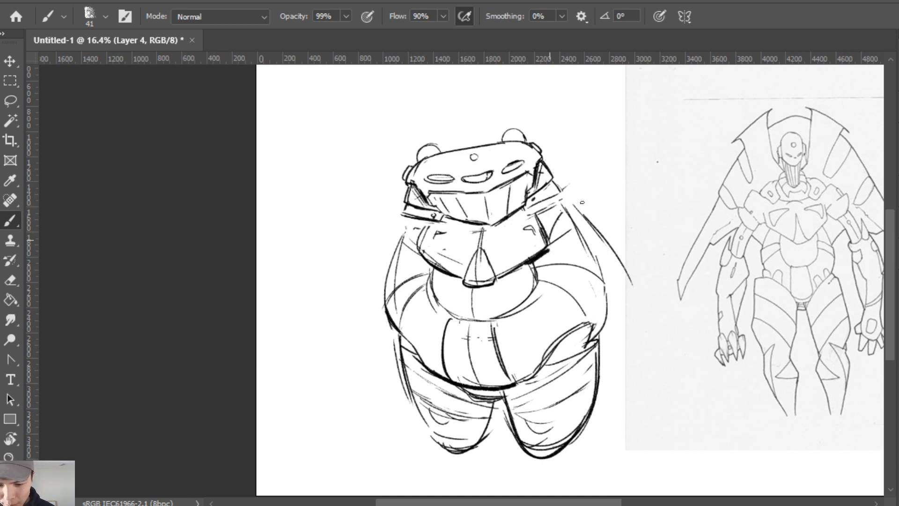
key("e")
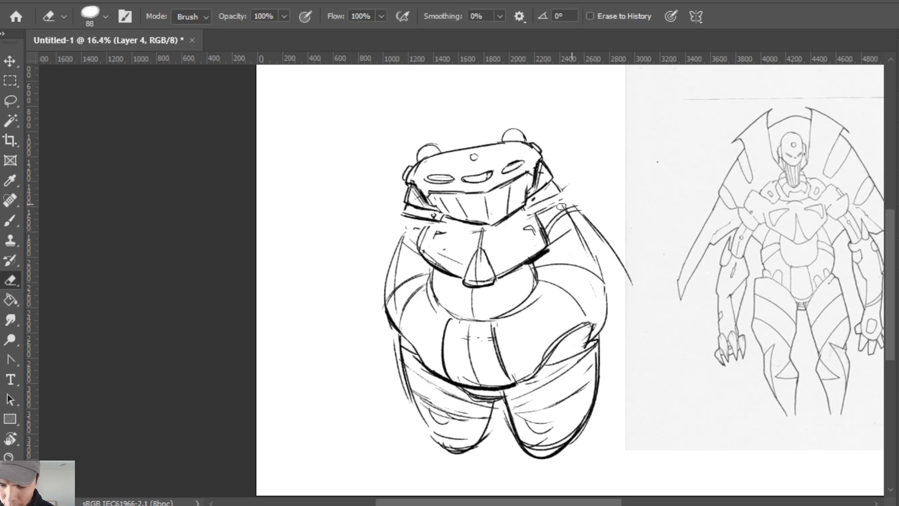
key("b")
Redraw the right shoulder as a dark peaked arch rising from the chest plate's corner and curving down towards the wing.
left_click_drag(534, 333, 465, 318)
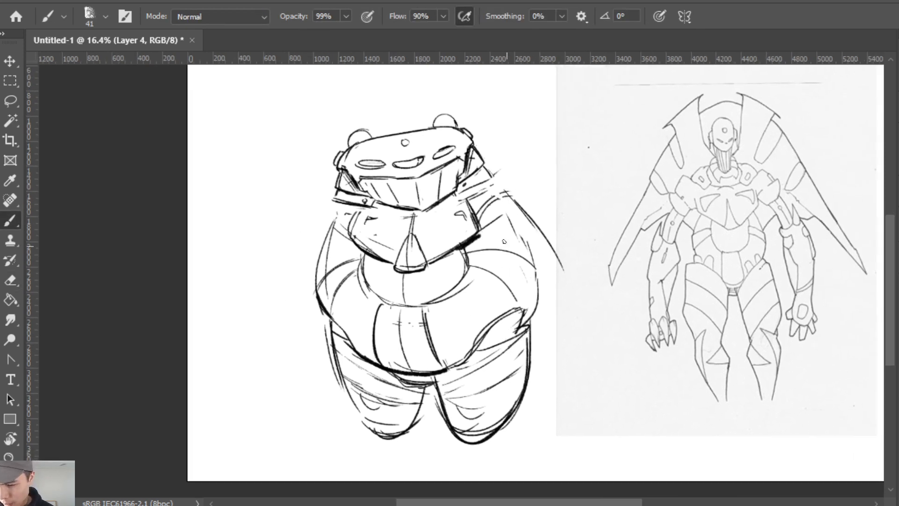
key("e")
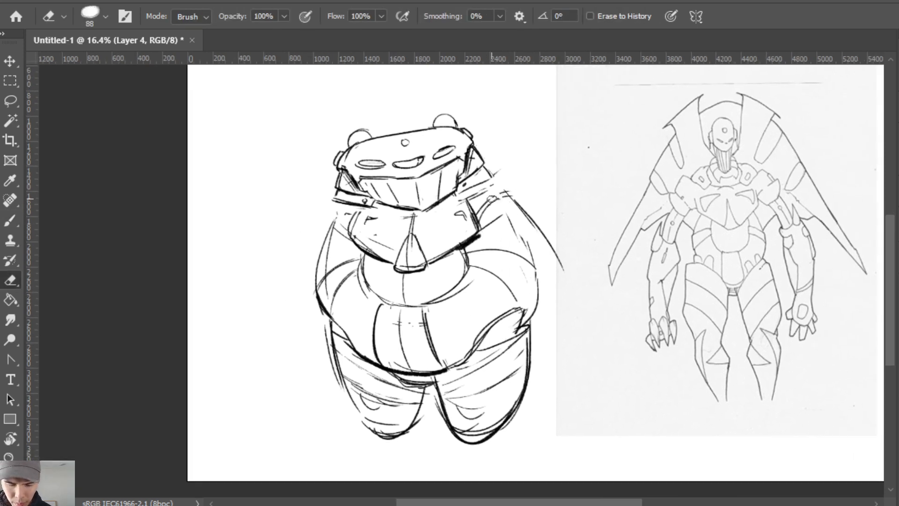
mouse_move(487, 218)
left_mouse_down()
mouse_move(506, 192)
mouse_move(474, 220)
left_mouse_up()
key("b")
left_click_drag(496, 184, 473, 225)
left_click_drag(500, 178, 487, 205)
left_click_drag(502, 179, 525, 207)
key("e")
key("b")
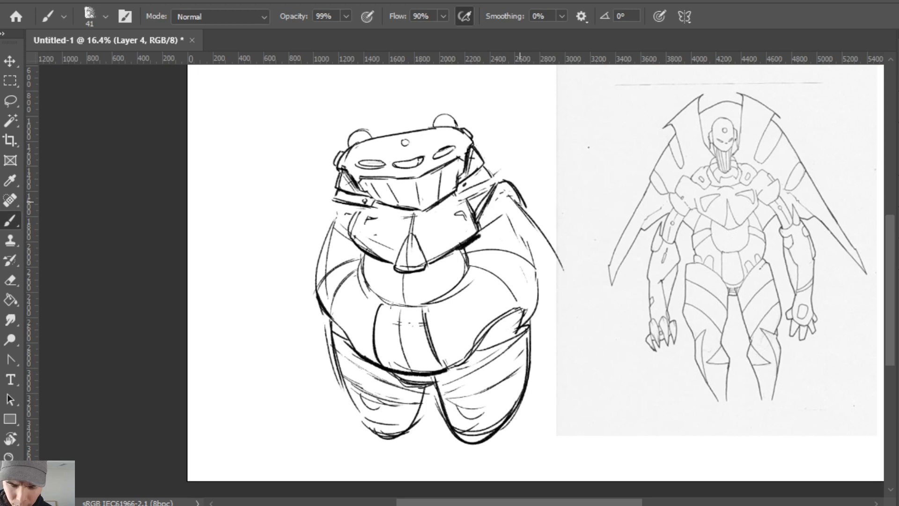
mouse_move(488, 230)
left_mouse_down()
mouse_move(513, 214)
mouse_move(524, 244)
left_mouse_up()
key("ctrl+z")
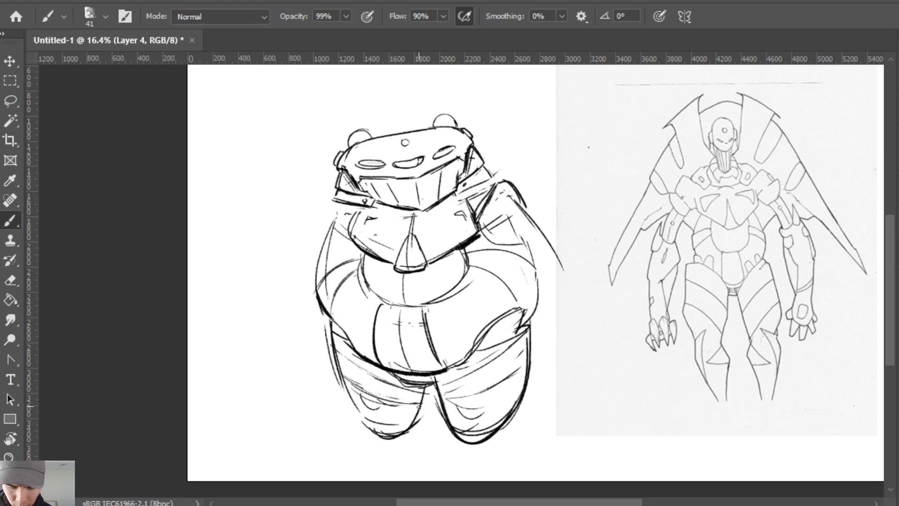
key("ctrl+z")
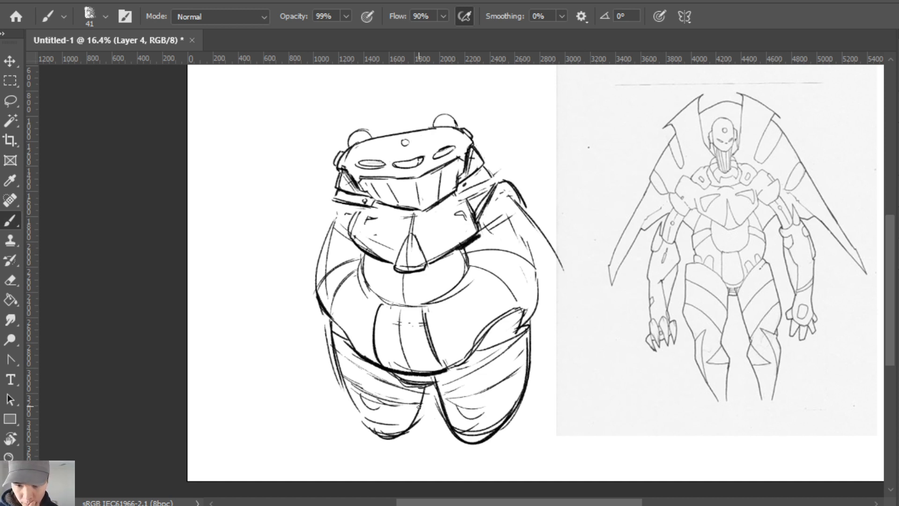
Darken the round body's right outline and strengthen the curved band across its upper right side.
key("e")
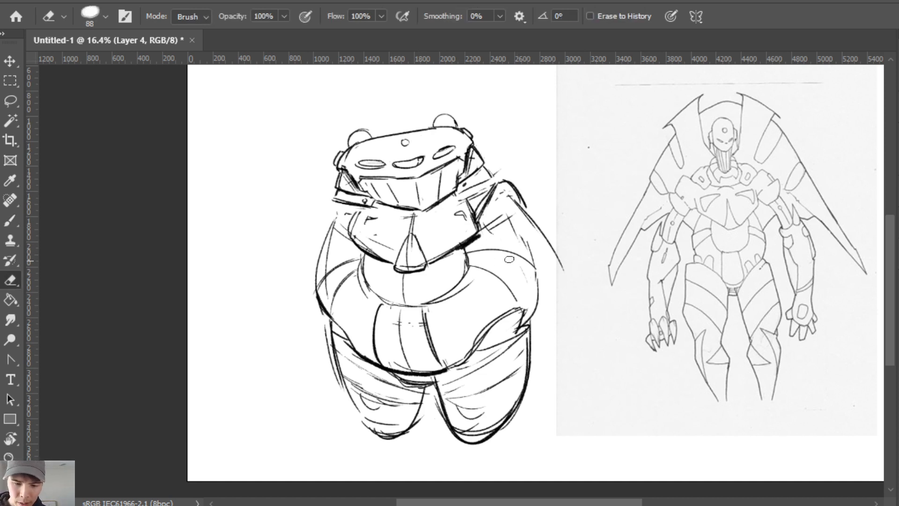
key("b")
left_click_drag(528, 249, 527, 324)
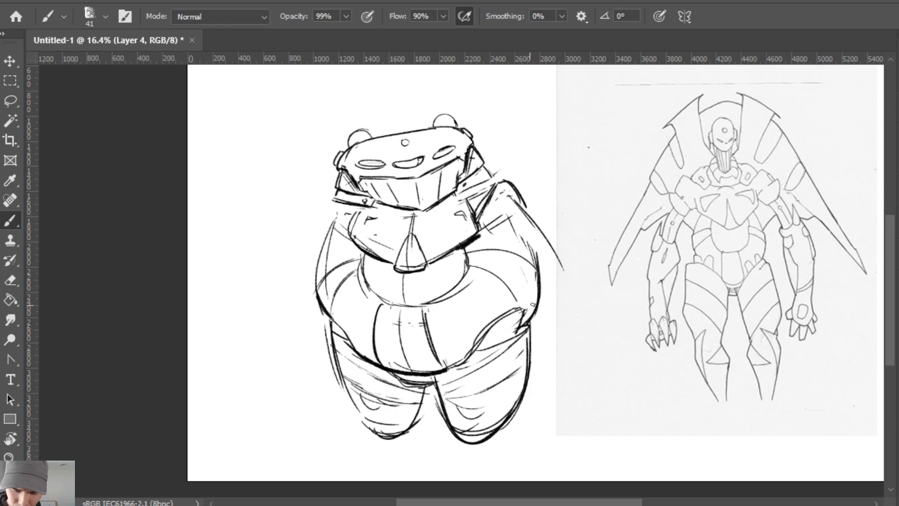
left_click_drag(471, 254, 542, 267)
left_click_drag(522, 233, 542, 276)
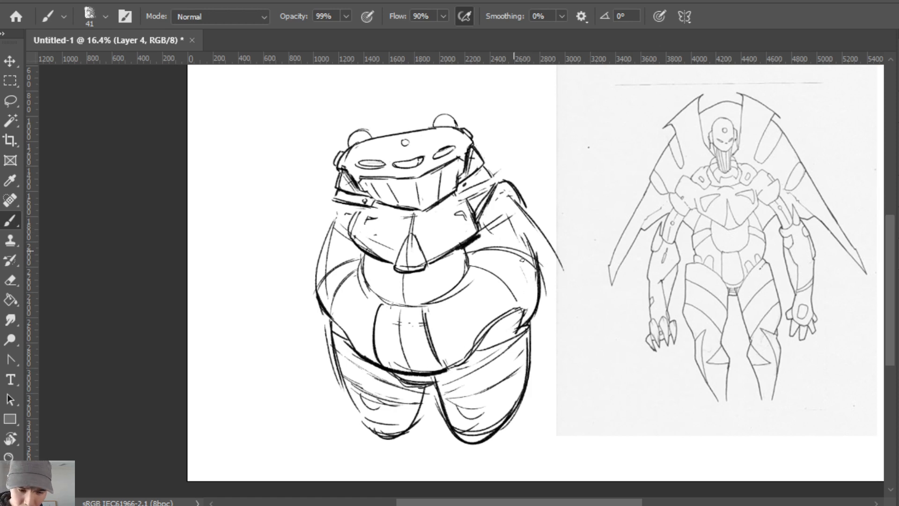
mouse_move(457, 366)
left_mouse_down()
mouse_move(494, 326)
mouse_move(523, 313)
mouse_move(470, 348)
mouse_move(511, 320)
left_mouse_up()
key("ctrl+z")
key("ctrl+z")
Fill the gap between the round body and the right leg with solid black and clean up its outer corner.
key("e")
key("b")
left_click_drag(478, 346, 536, 319)
mouse_move(478, 349)
left_mouse_down()
mouse_move(520, 328)
mouse_move(482, 344)
mouse_move(513, 326)
mouse_move(515, 335)
left_mouse_up()
key("e")
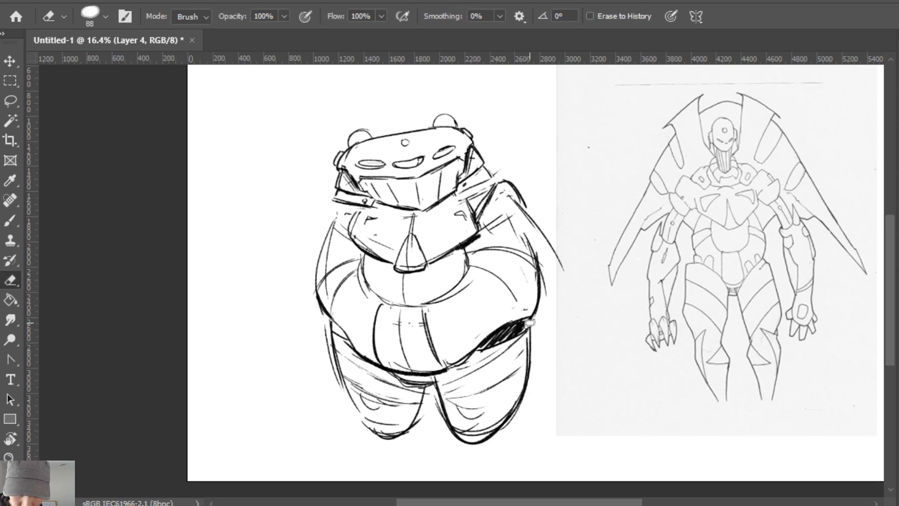
key("b")
key("e")
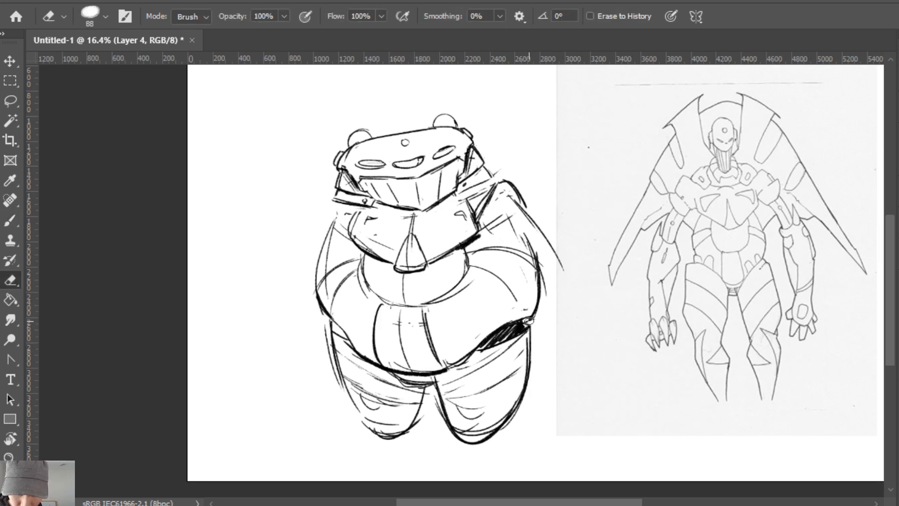
key("b")
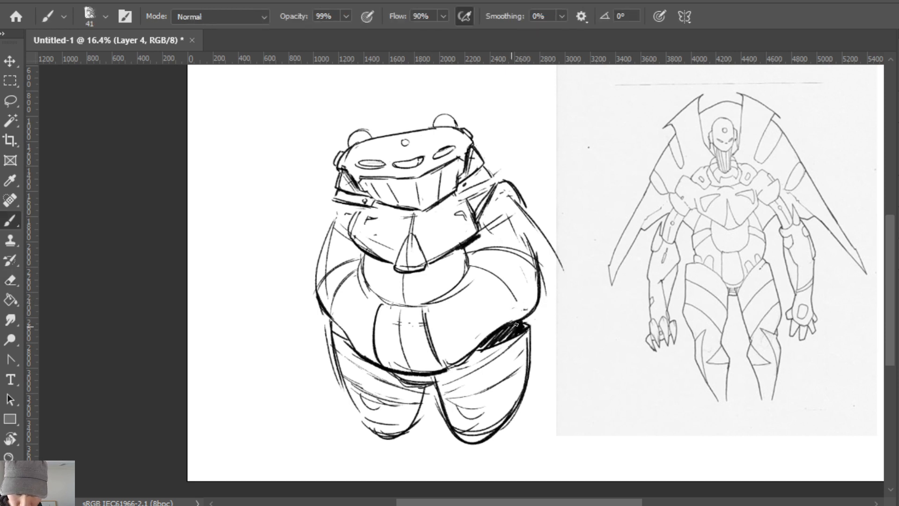
left_click_drag(517, 325, 491, 330)
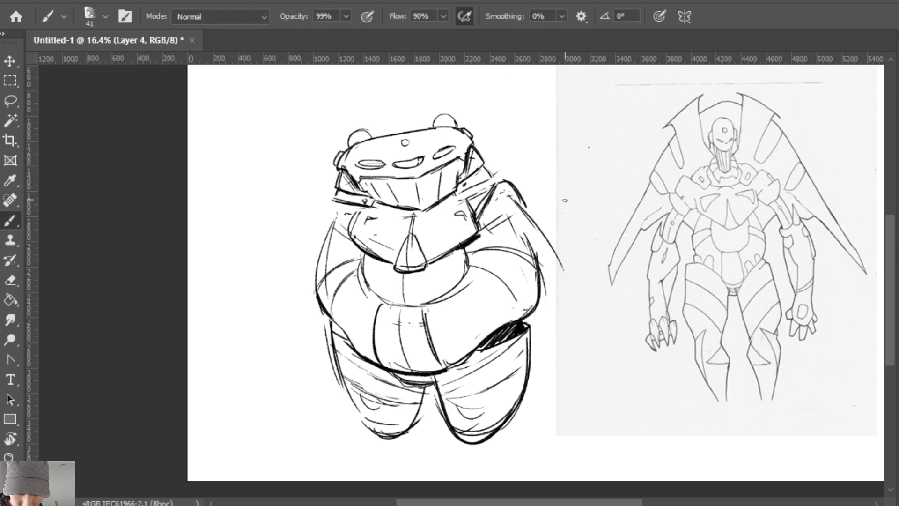
Replace the loose inner curves on both sides of the round body with seam lines running outward from the waist ring.
key("e")
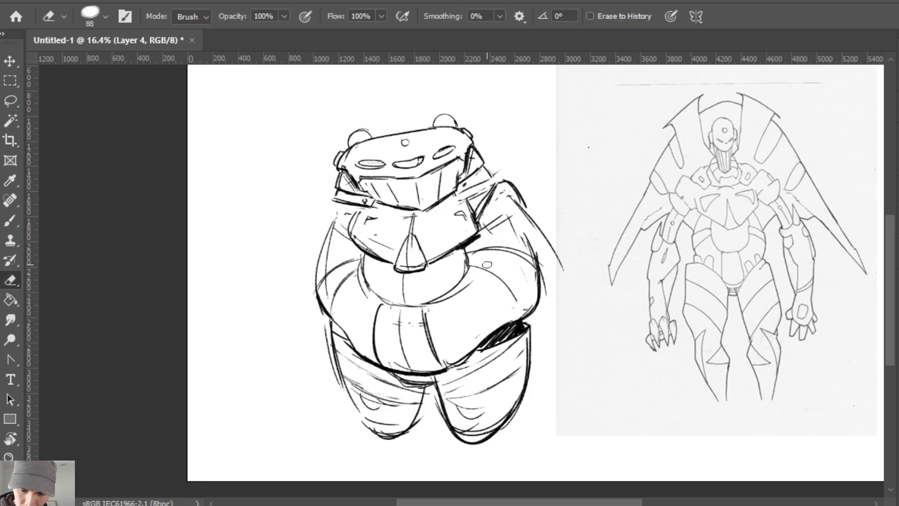
key("b")
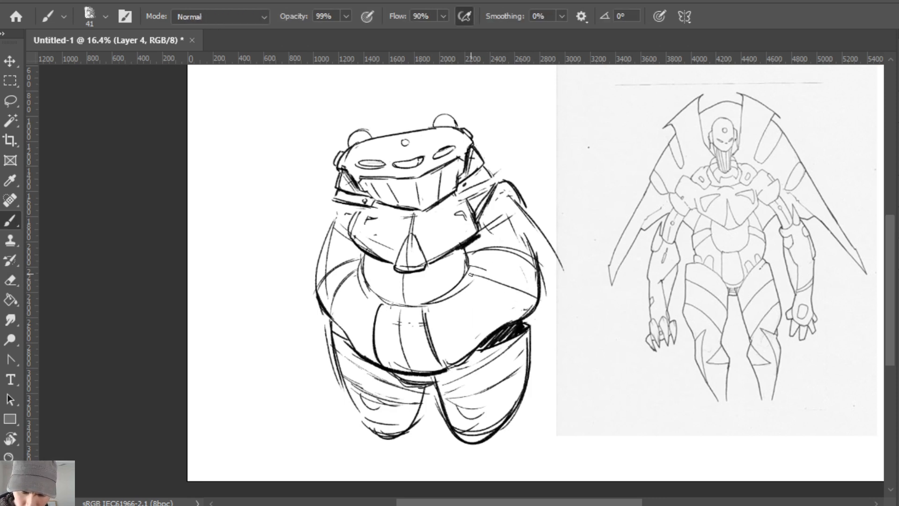
key("e")
key("b")
key("e")
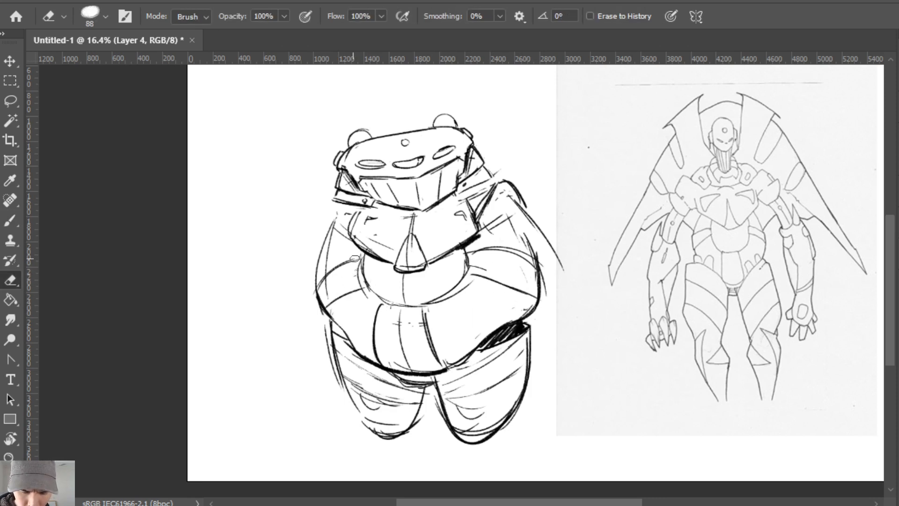
mouse_move(352, 261)
left_mouse_down()
mouse_move(321, 280)
mouse_move(362, 260)
mouse_move(341, 328)
left_mouse_up()
Darken the round body's left outline and fill the gaps above the left leg and between the legs with black.
key("b")
mouse_move(321, 255)
left_mouse_down()
mouse_move(340, 330)
mouse_move(356, 350)
left_mouse_up()
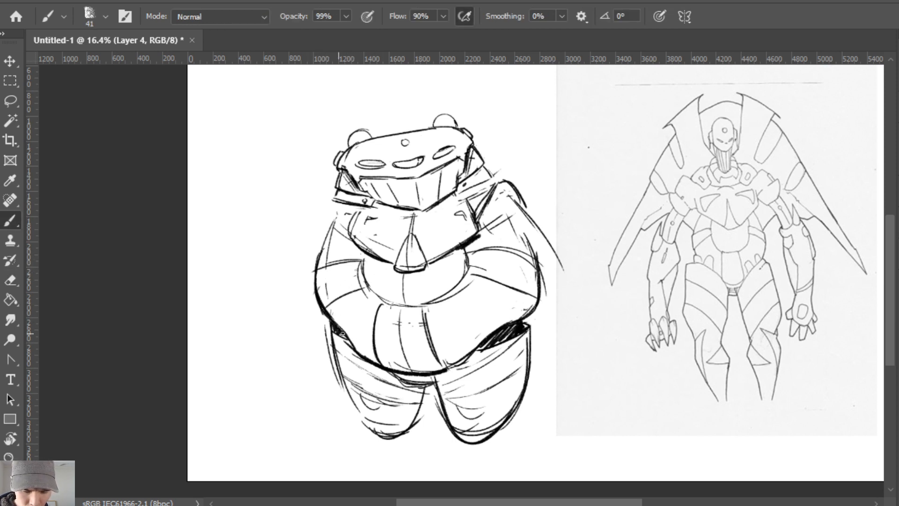
mouse_move(403, 376)
left_mouse_down()
mouse_move(431, 381)
mouse_move(421, 387)
mouse_move(441, 396)
left_mouse_up()
key("e")
key("b")
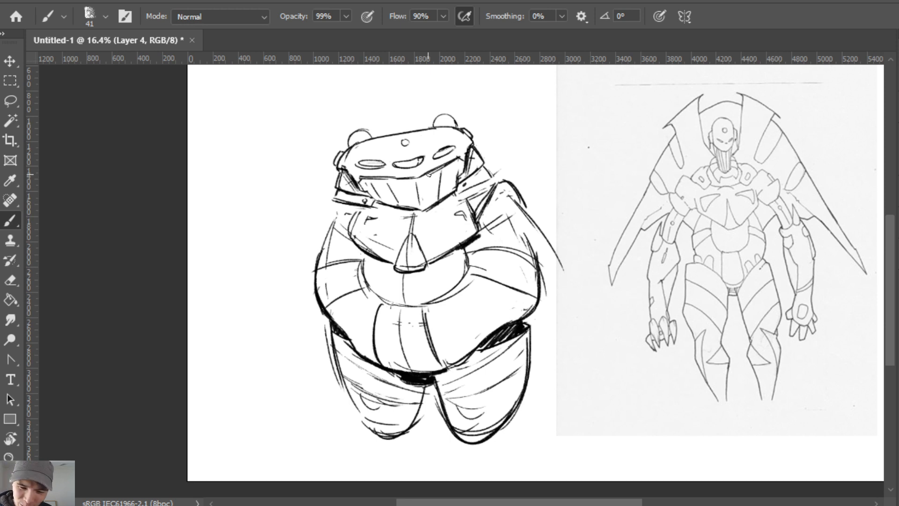
Erase the head's mouth grille along with the pointed jaw outline beneath it.
key("e")
mouse_move(452, 161)
left_mouse_down()
mouse_move(376, 184)
mouse_move(441, 181)
mouse_move(429, 196)
mouse_move(397, 200)
mouse_move(405, 202)
left_mouse_up()
key("b")
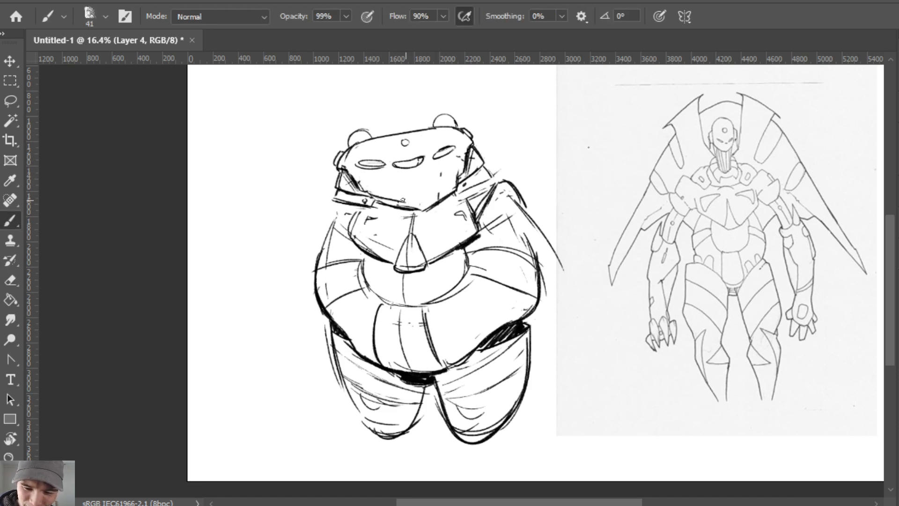
key("e")
left_click_drag(357, 185, 378, 194)
key("ctrl+z")
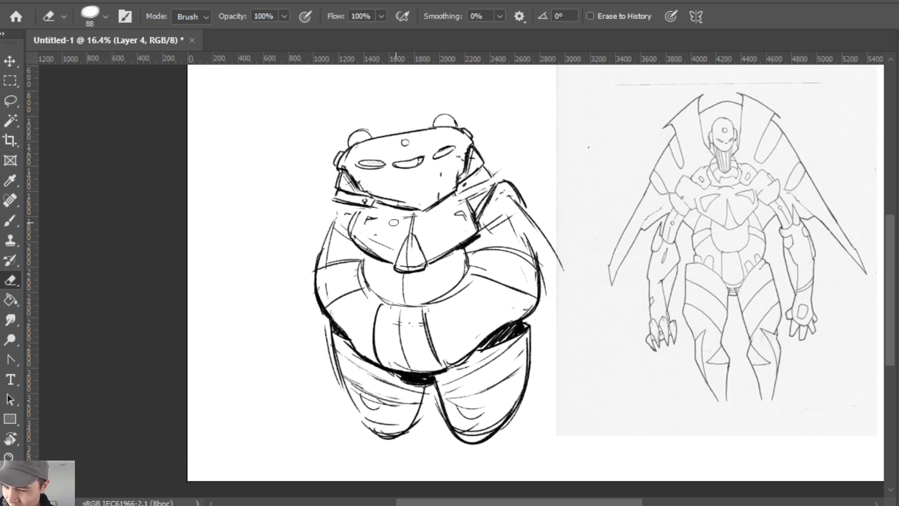
mouse_move(386, 204)
left_mouse_down()
mouse_move(412, 209)
mouse_move(450, 190)
left_mouse_up()
key("b")
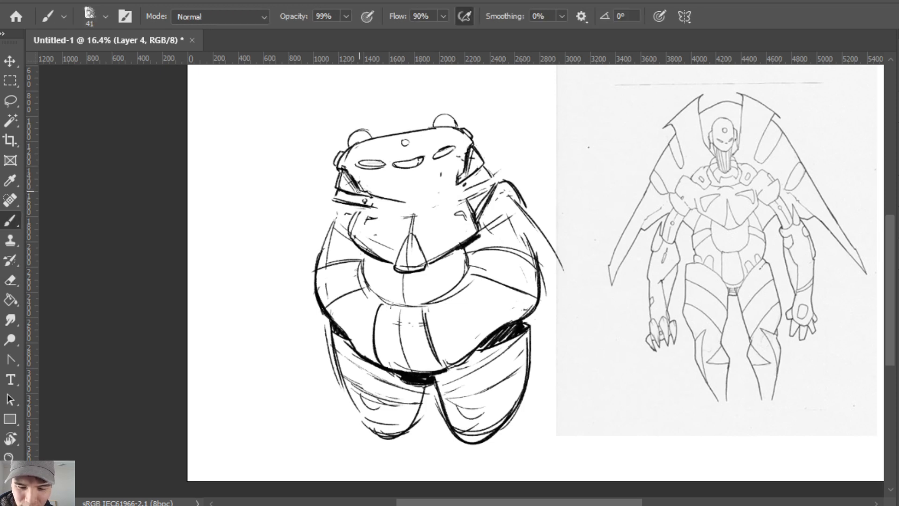
Redraw the head's lower edge as a rounded jaw with thick dark sides, and clean up the line along the bottom.
key("e")
mouse_move(346, 170)
left_mouse_down()
mouse_move(361, 188)
mouse_move(389, 198)
mouse_move(477, 160)
left_mouse_up()
key("b")
key("ctrl+z")
mouse_move(357, 180)
left_mouse_down()
mouse_move(463, 161)
mouse_move(429, 197)
left_mouse_up()
key("e")
key("b")
mouse_move(465, 167)
left_mouse_down()
mouse_move(402, 201)
mouse_move(468, 154)
mouse_move(462, 172)
left_mouse_up()
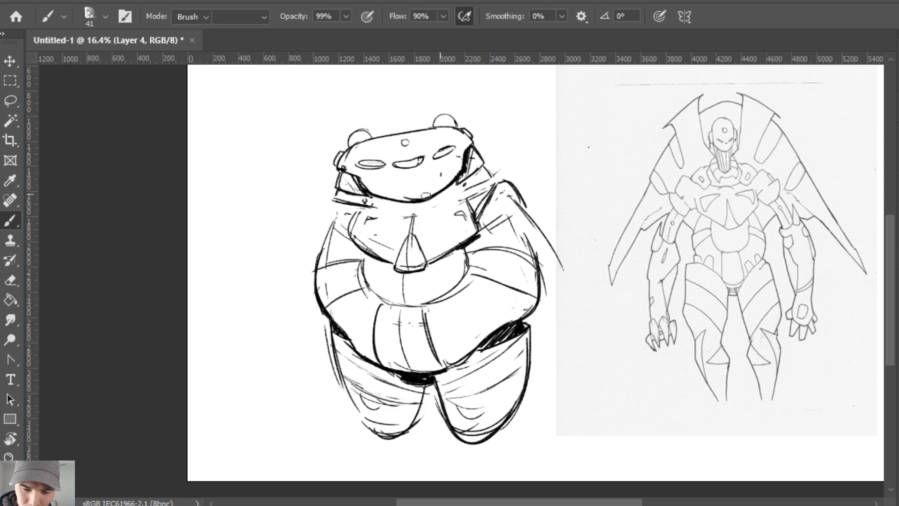
key("e")
mouse_move(435, 199)
left_mouse_down()
mouse_move(388, 199)
mouse_move(433, 184)
mouse_move(368, 199)
left_mouse_up()
key("b")
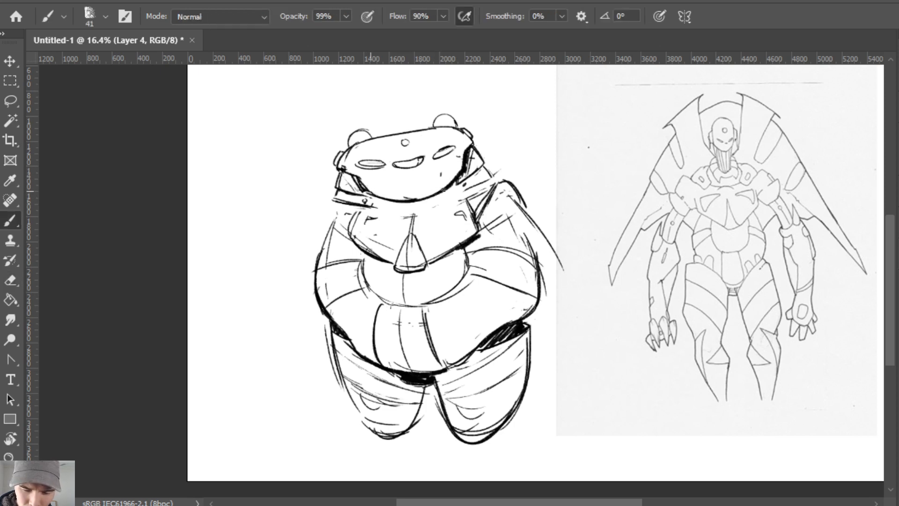
Sketch a narrow neck collar with short vertical segment lines beneath the robot's chin.
mouse_move(445, 189)
left_mouse_down()
mouse_move(417, 199)
mouse_move(450, 189)
left_mouse_up()
key("ctrl+z")
mouse_move(384, 202)
left_mouse_down()
mouse_move(450, 194)
mouse_move(397, 211)
mouse_move(429, 200)
mouse_move(406, 204)
left_mouse_up()
key("ctrl+z")
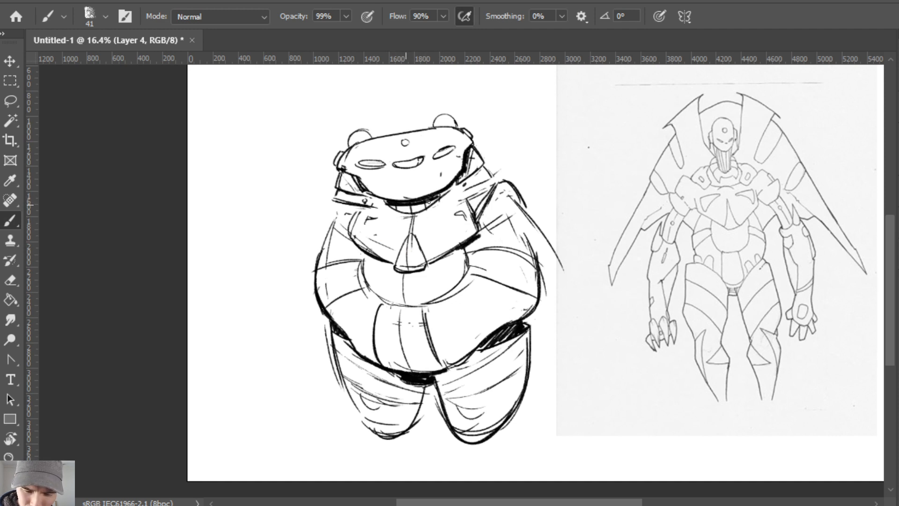
Clean up the stray lines around the top of the chest plate and sketch its upper edge below the neck.
key("b")
mouse_move(460, 189)
left_mouse_down()
mouse_move(474, 220)
mouse_move(466, 229)
mouse_move(466, 213)
left_mouse_up()
key("e")
key("b")
left_click_drag(480, 214, 473, 227)
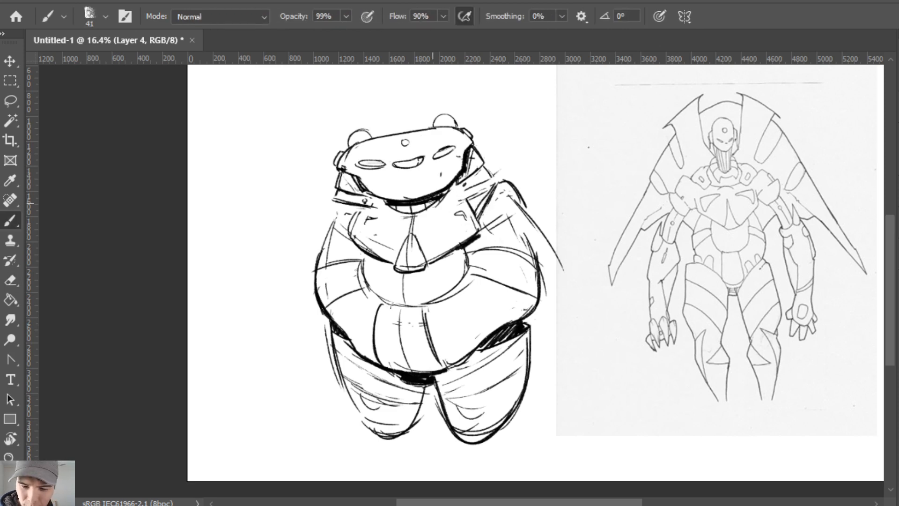
key("e")
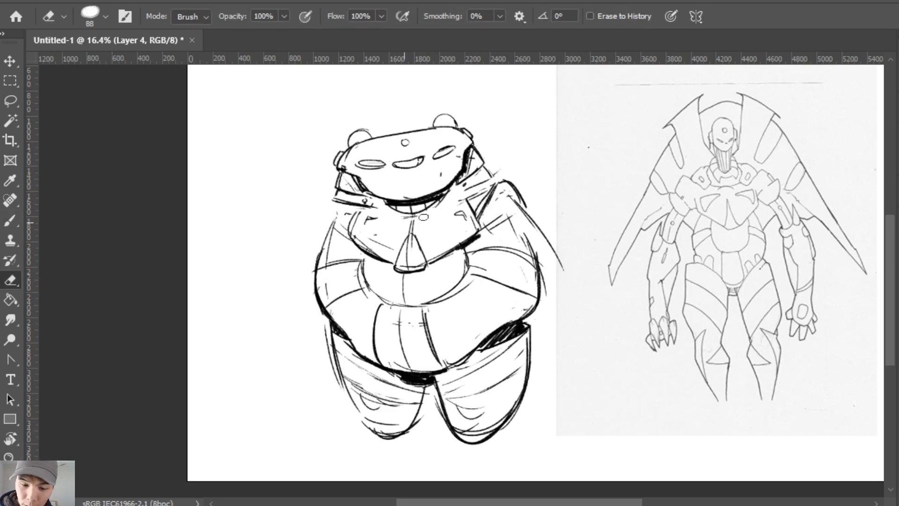
key("b")
key("e")
key("b")
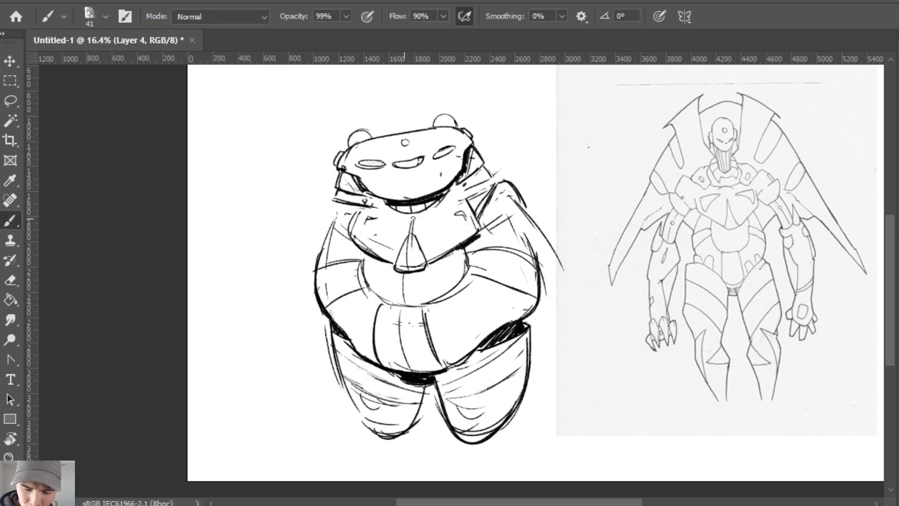
mouse_move(403, 218)
left_mouse_down()
mouse_move(430, 220)
mouse_move(421, 219)
mouse_move(464, 194)
left_mouse_up()
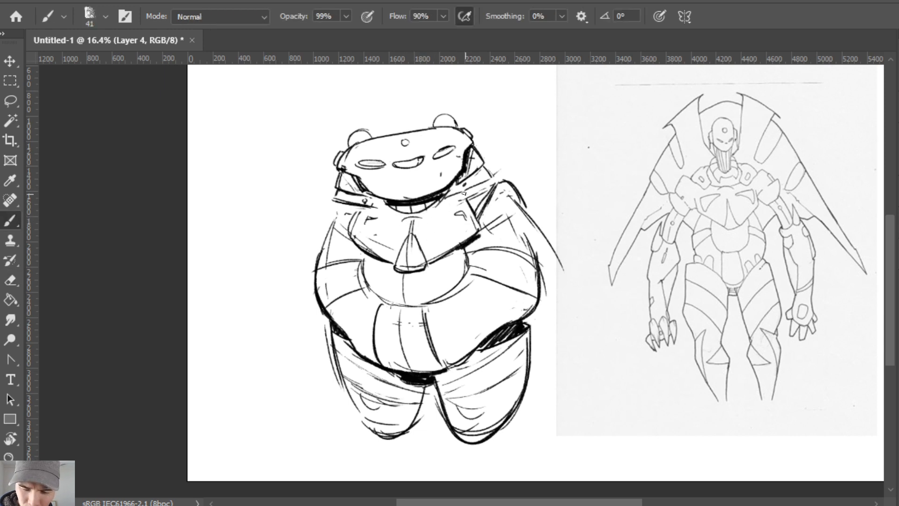
Redraw the chest plate's sloping side edges with bold strokes, erasing the overlapping lines near the shoulder.
mouse_move(366, 201)
left_mouse_down()
mouse_move(389, 209)
mouse_move(366, 203)
left_mouse_up()
key("e")
key("b")
left_click_drag(367, 204, 351, 223)
left_click_drag(352, 223, 344, 237)
mouse_move(459, 191)
left_mouse_down()
mouse_move(485, 229)
mouse_move(444, 196)
mouse_move(458, 192)
mouse_move(483, 232)
left_mouse_up()
key("e")
key("b")
key("e")
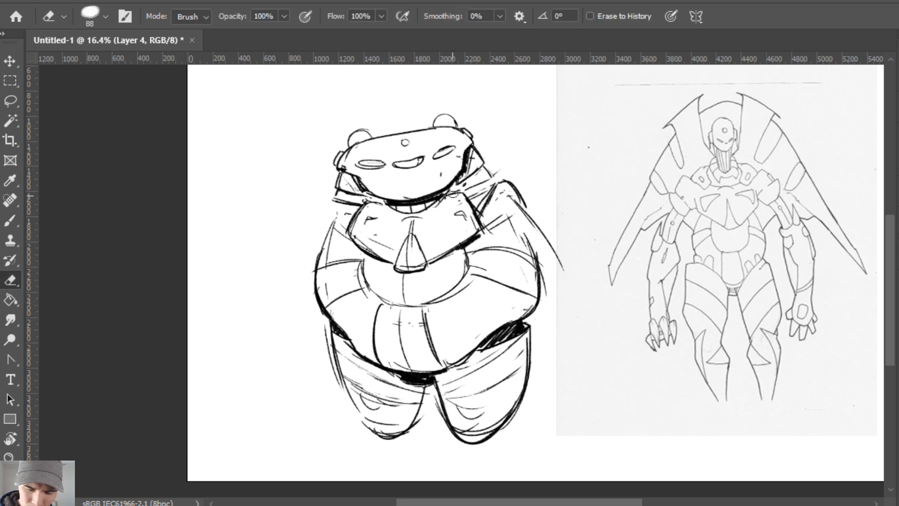
mouse_move(452, 193)
left_mouse_down()
mouse_move(444, 200)
mouse_move(463, 194)
left_mouse_up()
key("b")
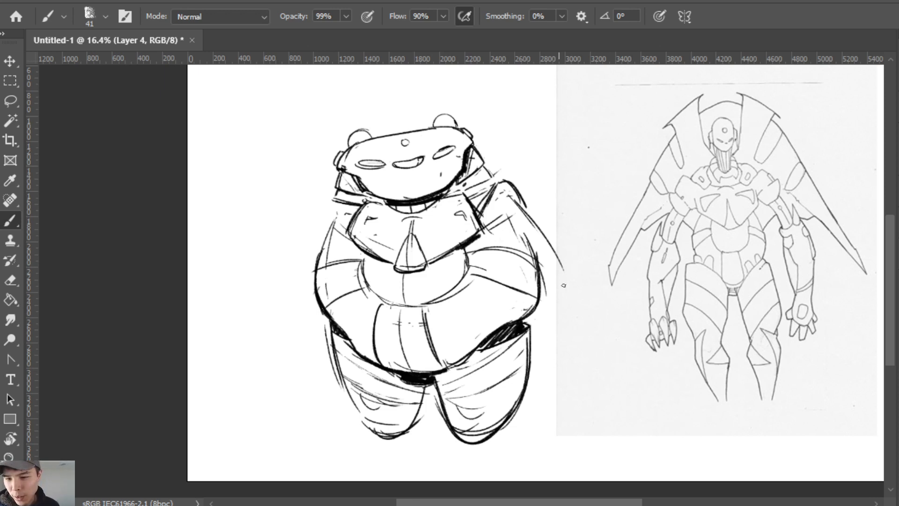
Draw an arched line above the head and reinforce the outlines of the two round knobs on the head.
mouse_move(328, 125)
left_mouse_down()
mouse_move(408, 87)
mouse_move(406, 96)
mouse_move(429, 98)
left_mouse_up()
key("ctrl+z")
mouse_move(360, 114)
left_mouse_down()
mouse_move(428, 96)
mouse_move(448, 103)
mouse_move(424, 98)
left_mouse_up()
key("e")
key("b")
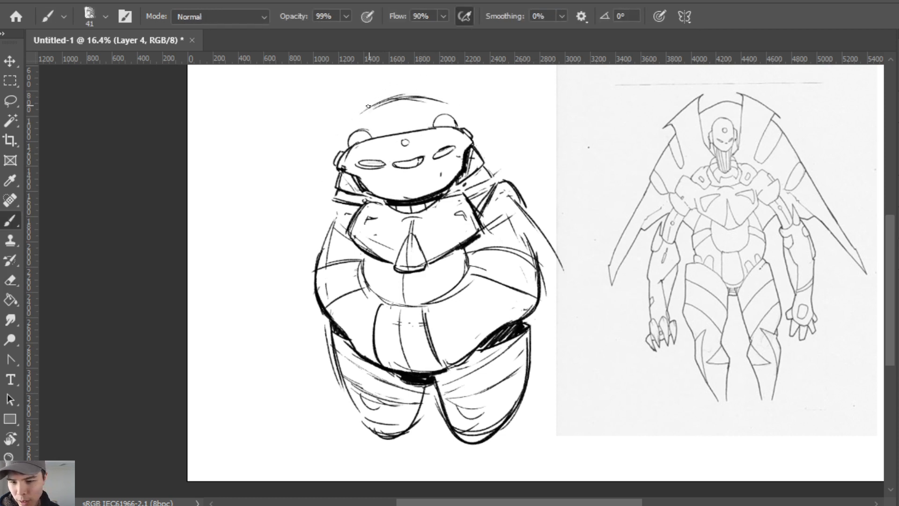
mouse_move(361, 132)
left_mouse_down()
mouse_move(347, 149)
mouse_move(361, 128)
left_mouse_up()
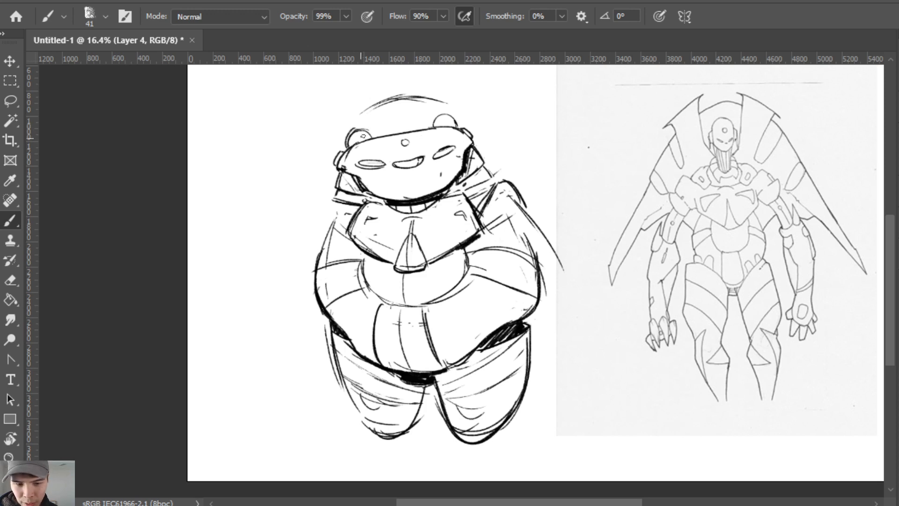
mouse_move(431, 127)
left_mouse_down()
mouse_move(441, 116)
mouse_move(461, 128)
left_mouse_up()
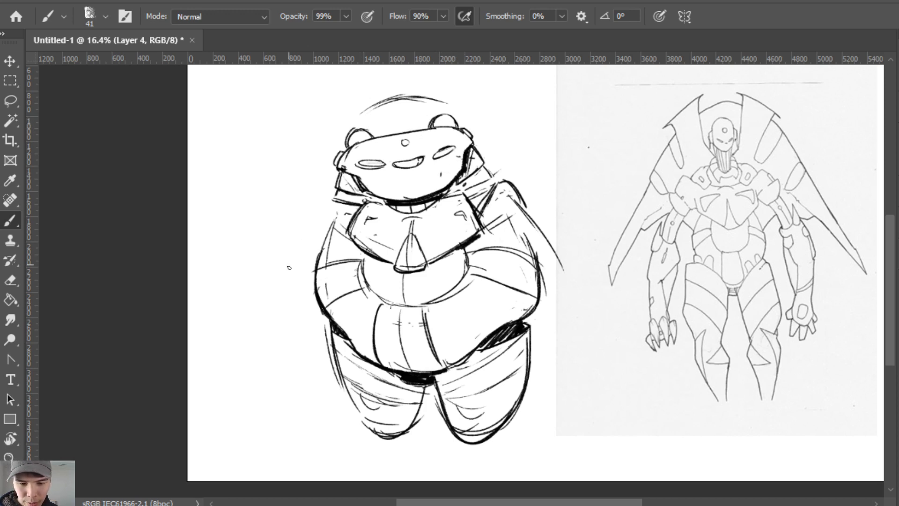
Draw the inner side lines of the crest with hooked tips, running from the arch down towards the head.
left_click_drag(364, 96, 384, 138)
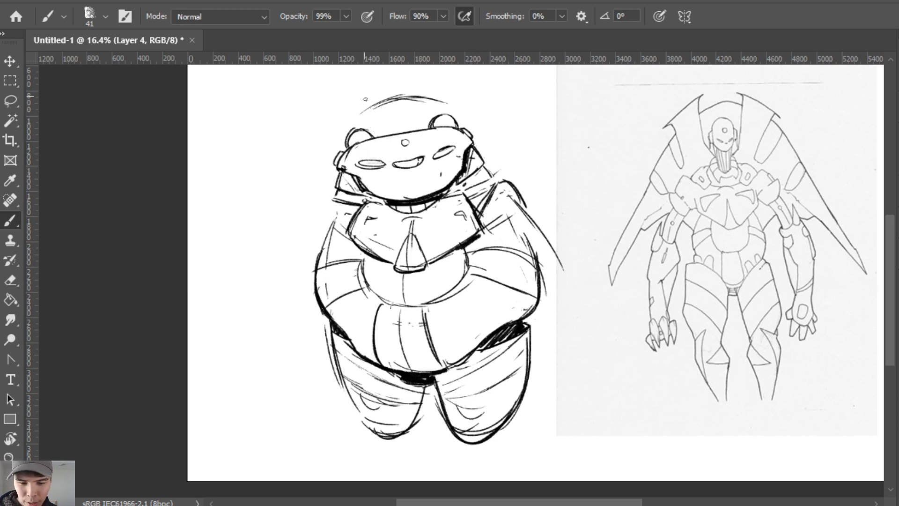
left_click_drag(366, 99, 377, 131)
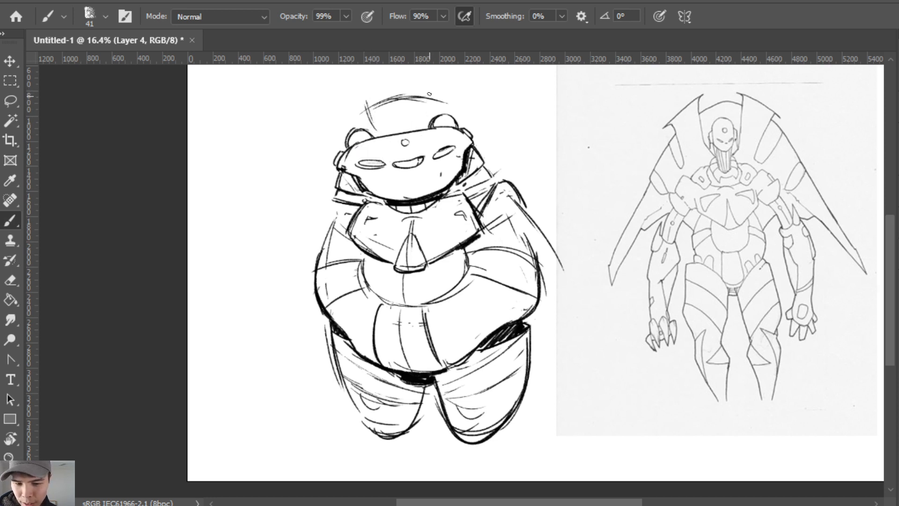
left_click_drag(429, 94, 431, 105)
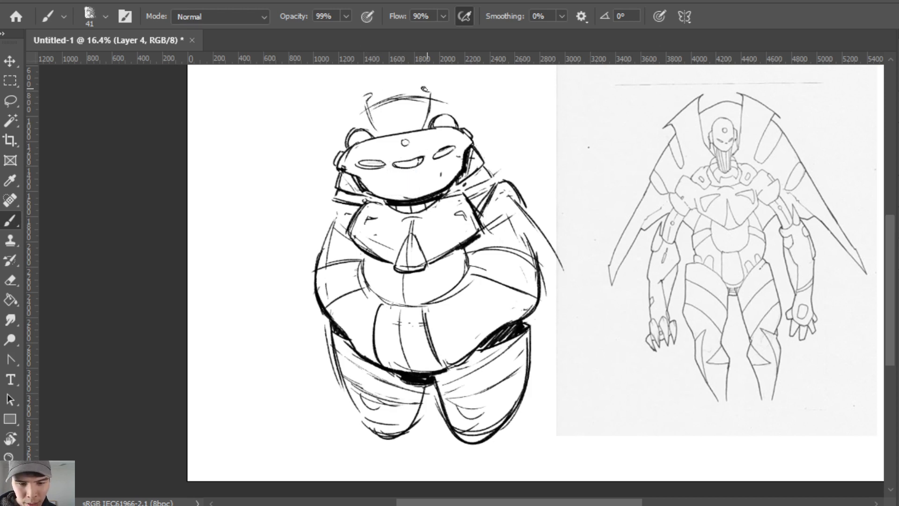
Sketch the left wing's outer edge sweeping from the crest tip down to a pointed end.
mouse_move(363, 96)
left_mouse_down()
mouse_move(314, 136)
mouse_move(249, 298)
left_mouse_up()
key("ctrl+z")
left_click_drag(318, 164, 248, 275)
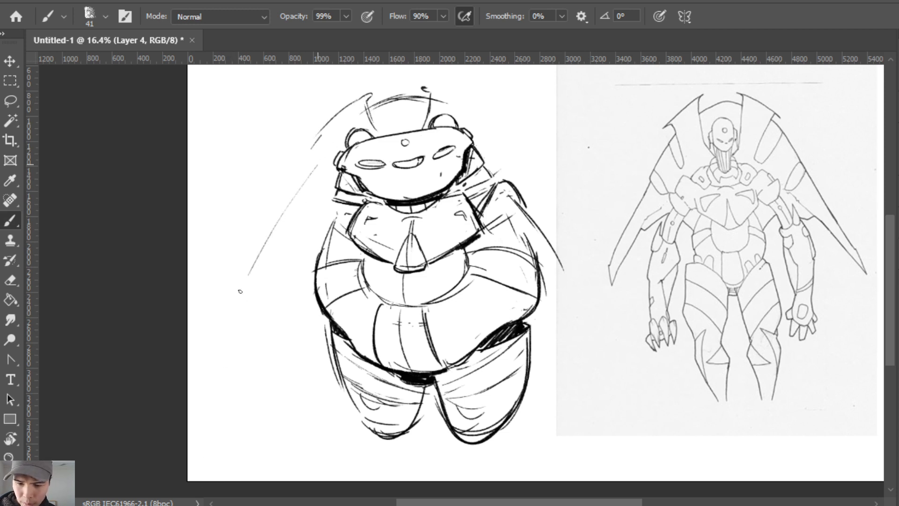
left_click_drag(221, 328, 249, 305)
Sketch the right wing's long outer edge and its lower edge, meeting at a pointed tip over the reference drawing.
left_click_drag(494, 127, 655, 269)
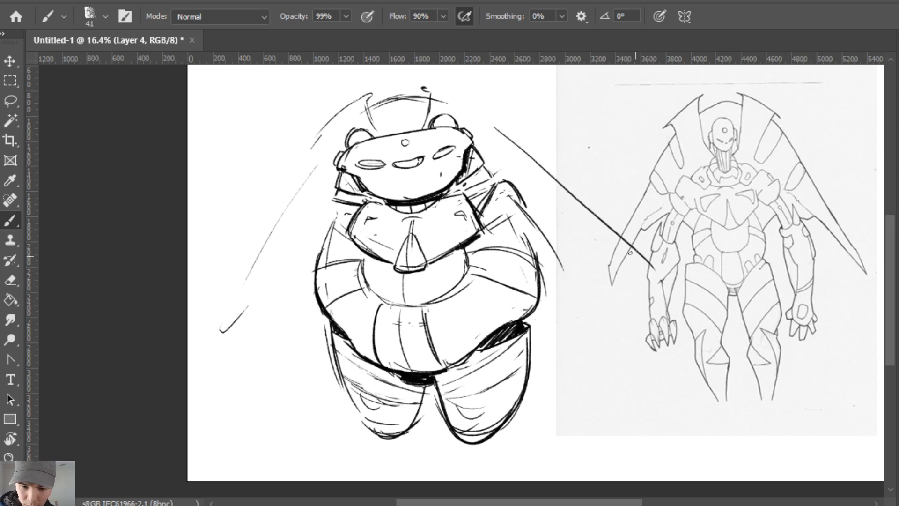
left_click_drag(542, 201, 653, 270)
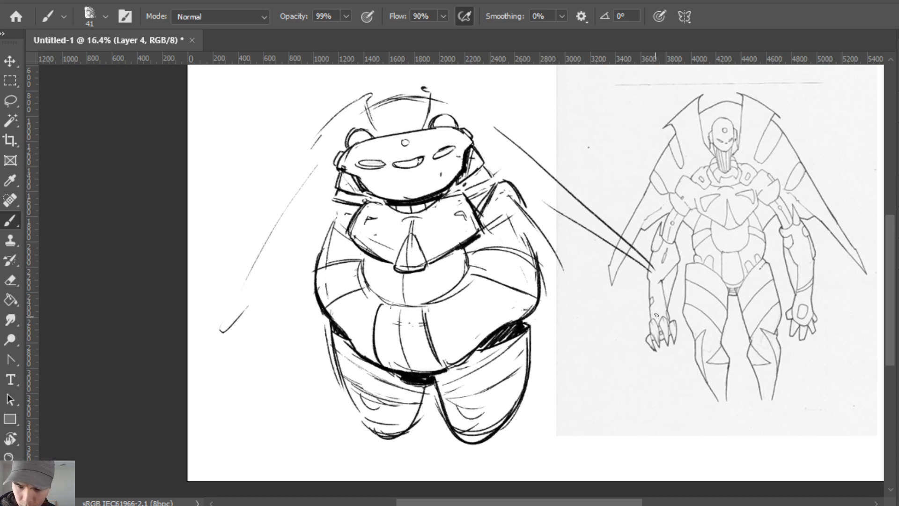
key("ctrl+z")
mouse_move(562, 221)
left_mouse_down()
mouse_move(654, 276)
mouse_move(642, 258)
left_mouse_up()
key("e")
key("b")
Draw the left wing's lower edge back from its tip and add an angular notch on both wings' inner edges.
mouse_move(229, 309)
left_mouse_down()
mouse_move(223, 357)
mouse_move(302, 233)
left_mouse_up()
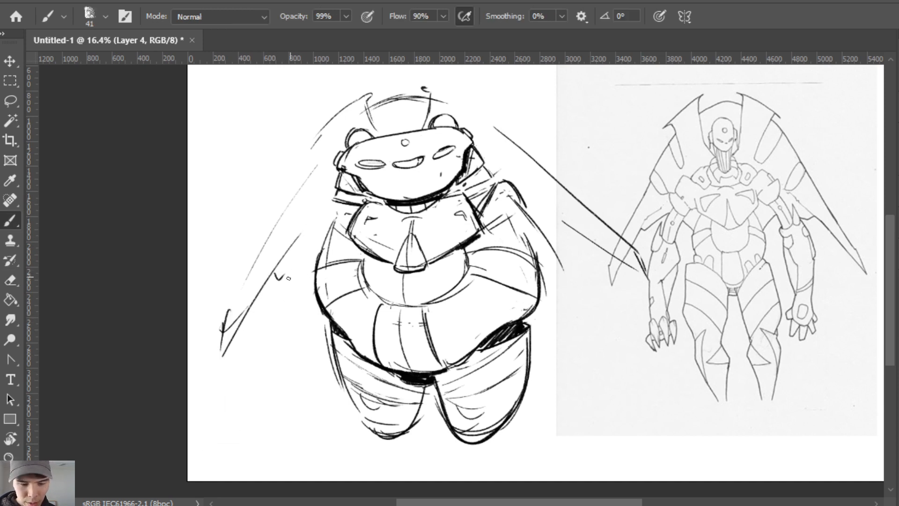
left_click_drag(220, 355, 282, 270)
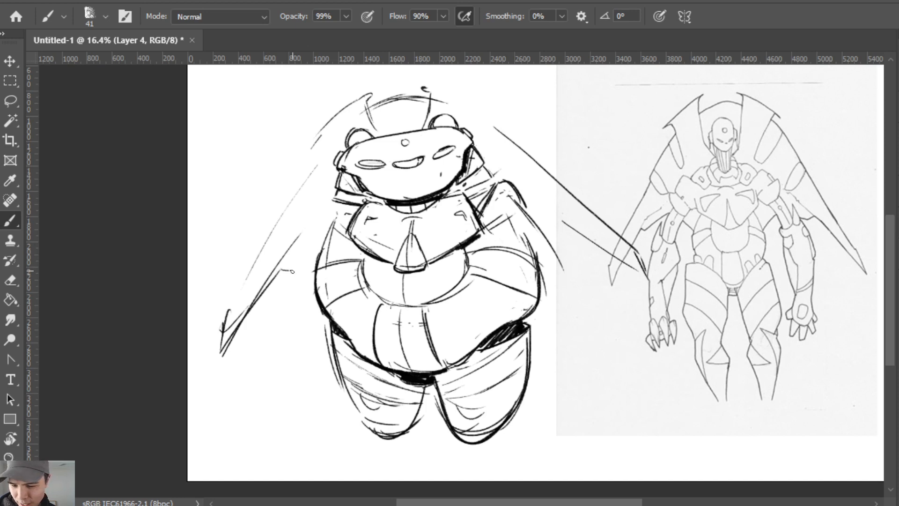
left_click_drag(540, 222, 581, 234)
key("e")
key("b")
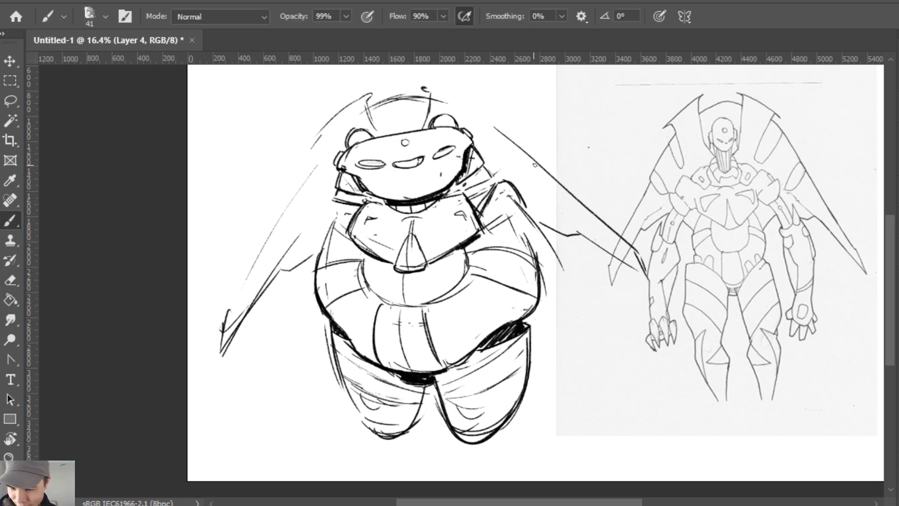
Add a short curved panel line on the right wing and draw the sloping top edges of the crest.
left_click_drag(528, 184, 539, 163)
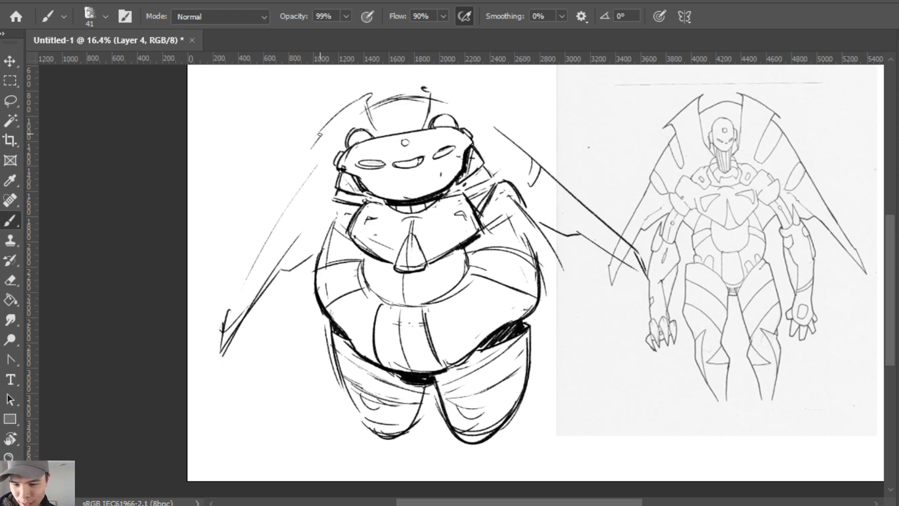
left_click_drag(320, 135, 316, 142)
left_click_drag(427, 85, 488, 107)
left_click_drag(431, 89, 489, 116)
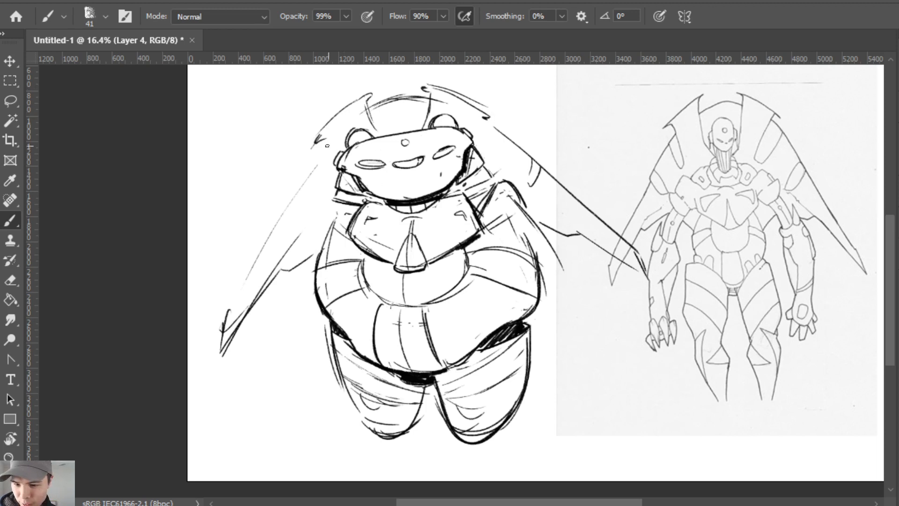
Draw long curved notches between the crest and the wing on both sides of the head.
left_click_drag(327, 141, 321, 207)
left_click_drag(313, 167, 323, 205)
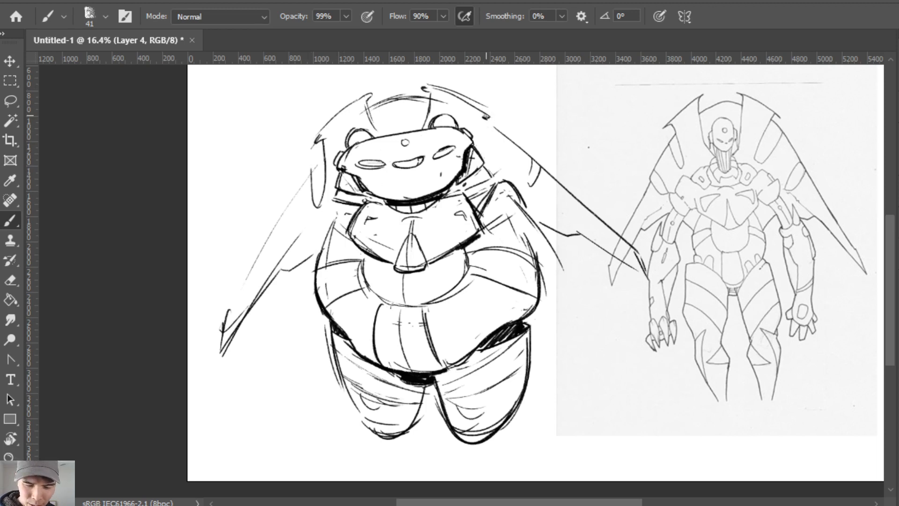
mouse_move(486, 117)
left_mouse_down()
mouse_move(515, 172)
mouse_move(508, 138)
left_mouse_up()
key("ctrl+z")
key("ctrl+z")
mouse_move(485, 117)
left_mouse_down()
mouse_move(514, 174)
mouse_move(489, 155)
mouse_move(504, 138)
left_mouse_up()
key("ctrl+z")
key("ctrl+z")
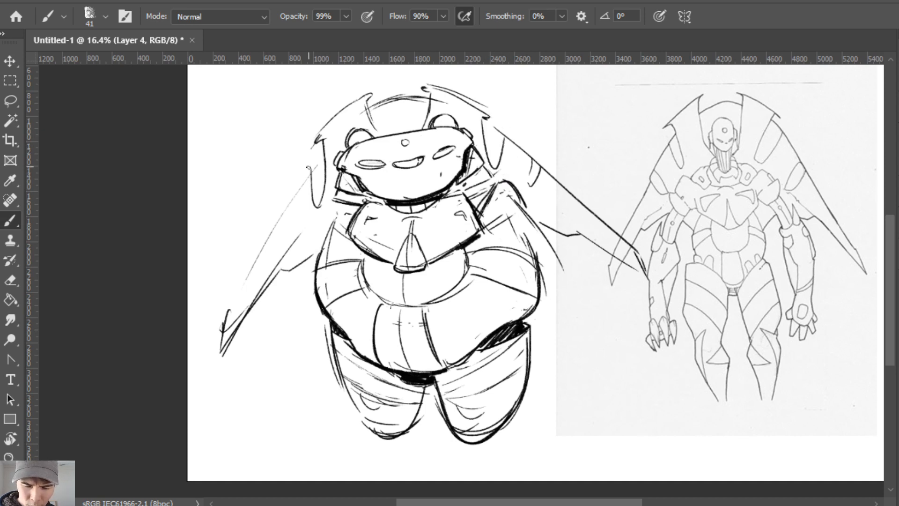
Thicken the outlines of the curved notches on both wings with darker strokes.
left_click_drag(310, 169, 323, 208)
mouse_move(310, 172)
left_mouse_down()
mouse_move(328, 144)
mouse_move(310, 174)
mouse_move(322, 155)
mouse_move(319, 202)
left_mouse_up()
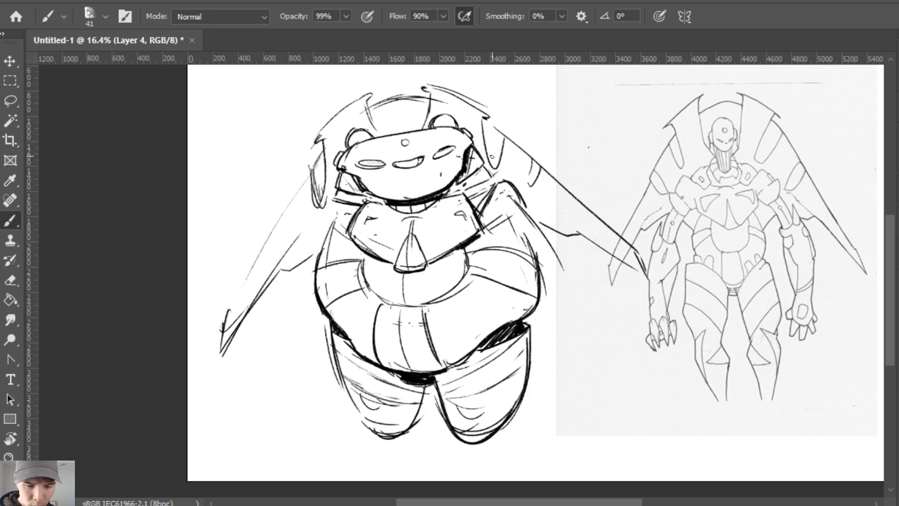
mouse_move(492, 156)
left_mouse_down()
mouse_move(497, 164)
mouse_move(502, 144)
left_mouse_up()
Reinforce the two inner side lines of the crest behind the head with bolder strokes.
left_click_drag(368, 108, 380, 138)
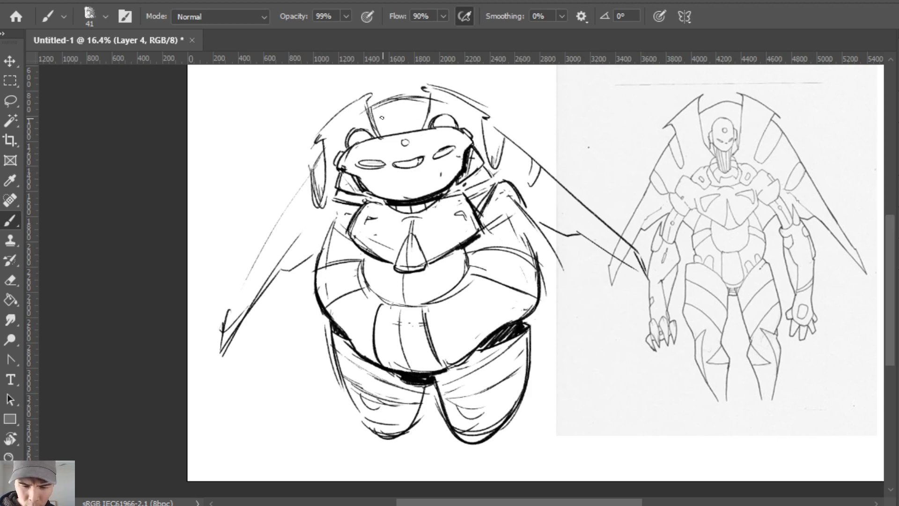
left_click_drag(372, 107, 382, 133)
left_click_drag(425, 99, 420, 131)
mouse_move(428, 98)
left_mouse_down()
mouse_move(420, 130)
mouse_move(379, 135)
left_mouse_up()
key("e")
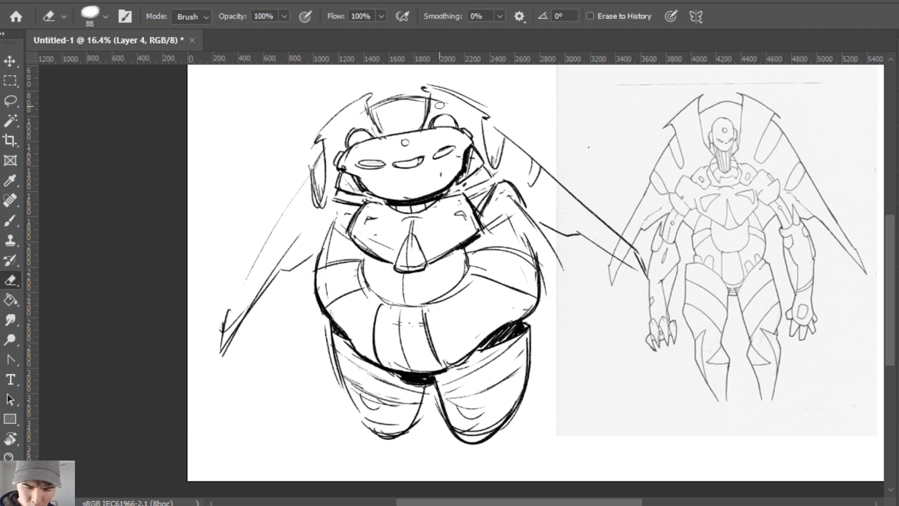
key("b")
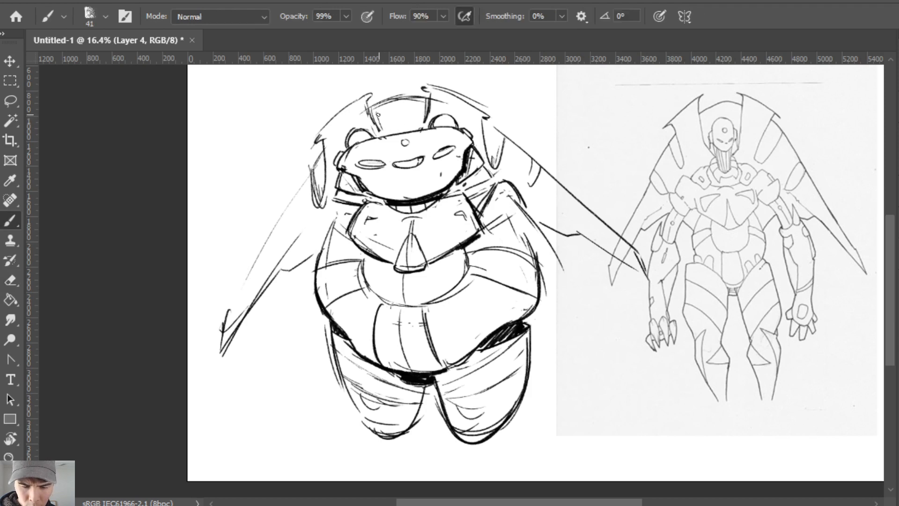
Fill the space between the crest's inner sides with fine vertical lines rising above the head.
left_click_drag(374, 110, 385, 138)
left_click_drag(391, 116, 394, 132)
left_click_drag(398, 111, 401, 133)
left_click_drag(407, 111, 411, 132)
left_click_drag(416, 128, 418, 111)
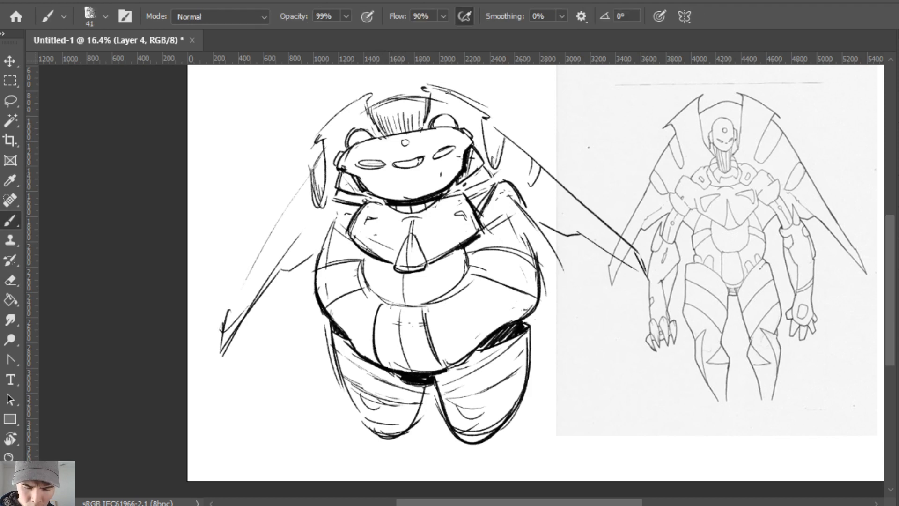
key("e")
key("b")
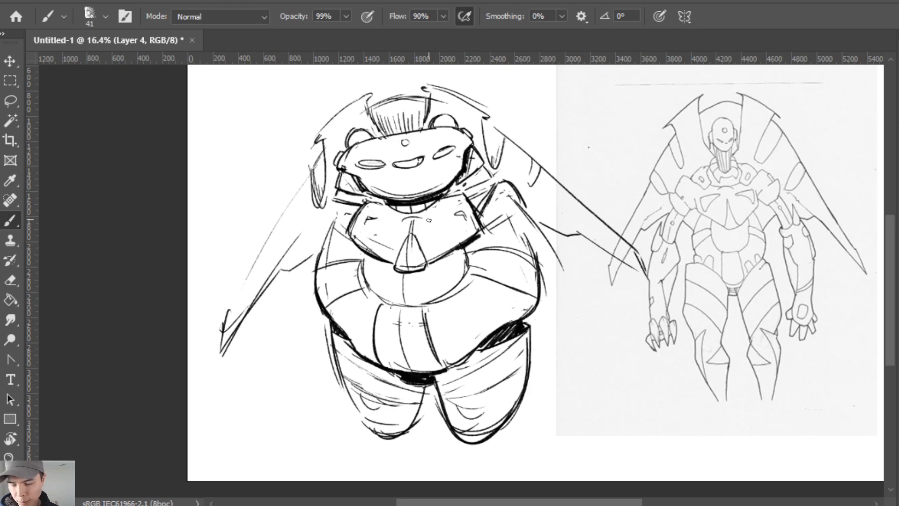
Sketch the outer contours of both arms curving down from the shoulders, erasing the old line beside the right shoulder.
key("ctrl")
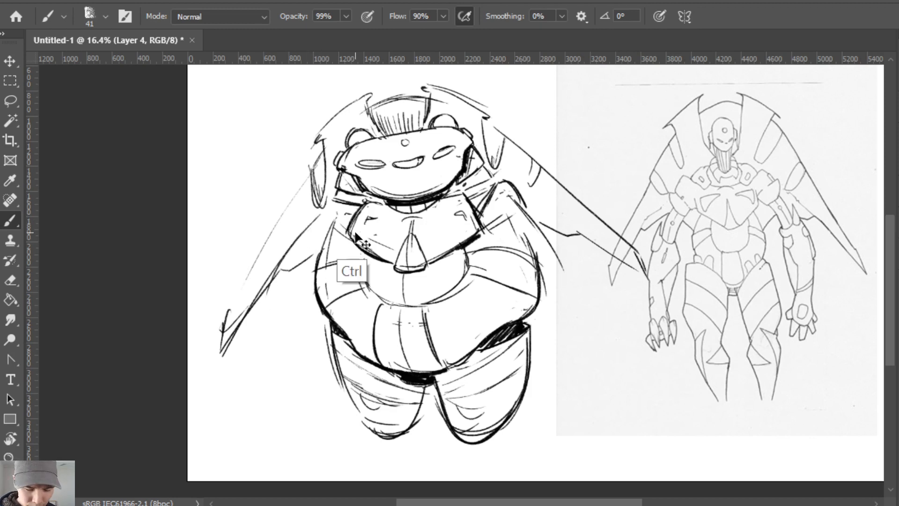
mouse_move(307, 218)
left_mouse_down()
mouse_move(271, 259)
mouse_move(265, 310)
left_mouse_up()
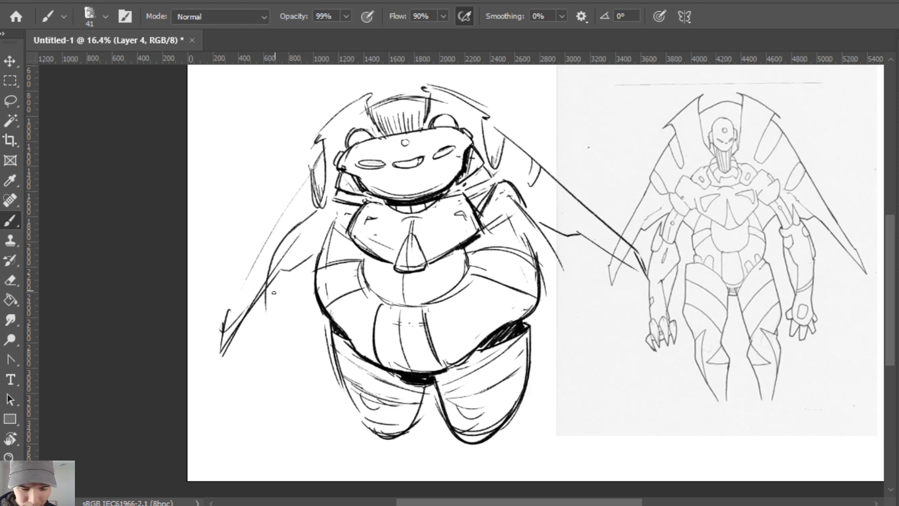
left_click_drag(536, 200, 587, 282)
mouse_move(544, 201)
left_mouse_down()
mouse_move(589, 291)
mouse_move(566, 270)
mouse_move(549, 225)
mouse_move(562, 227)
mouse_move(581, 276)
mouse_move(588, 265)
left_mouse_up()
key("e")
key("b")
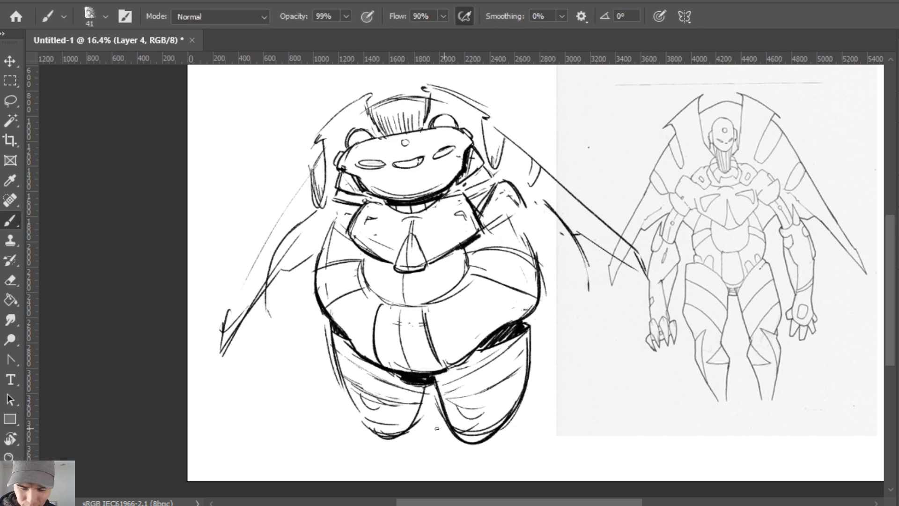
Erase the torso's bulging right side and redraw it as a narrower, nearly vertical edge.
mouse_move(520, 232)
left_mouse_down()
mouse_move(534, 297)
mouse_move(527, 315)
mouse_move(531, 236)
left_mouse_up()
key("ctrl+z")
key("e")
key("b")
left_click_drag(527, 276, 538, 294)
key("ctrl+z")
left_click_drag(512, 227, 541, 295)
key("ctrl+z")
key("e")
key("b")
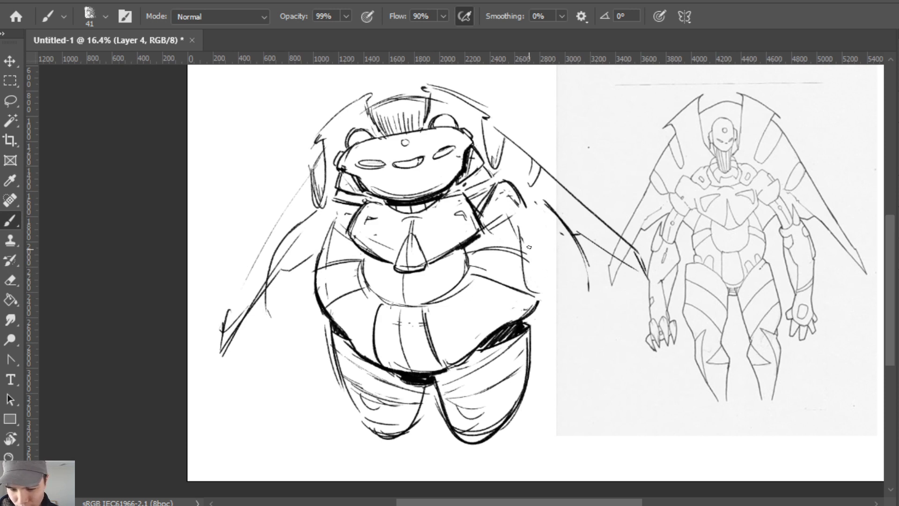
left_click_drag(522, 238, 578, 239)
key("ctrl+z")
left_click_drag(524, 238, 568, 229)
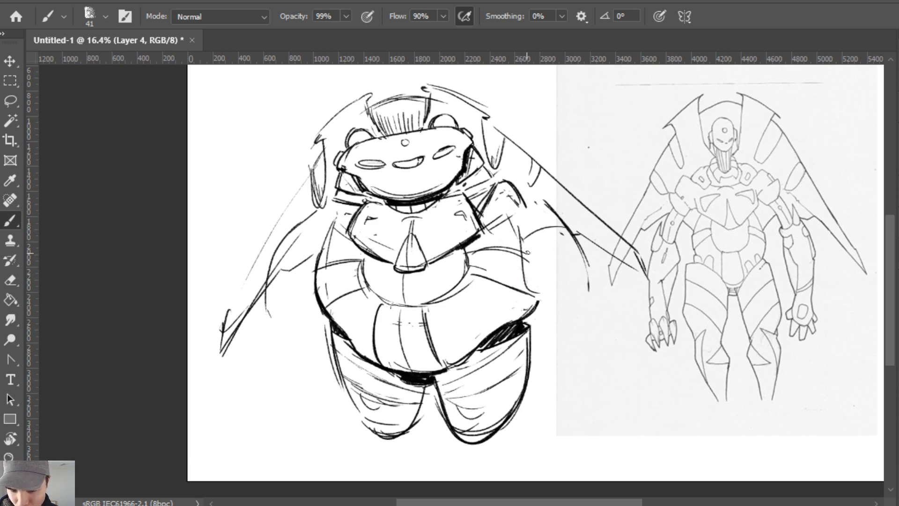
left_click_drag(528, 252, 588, 263)
key("ctrl+z")
key("ctrl+z")
left_click_drag(519, 236, 563, 233)
left_click_drag(522, 260, 577, 259)
key("ctrl+z")
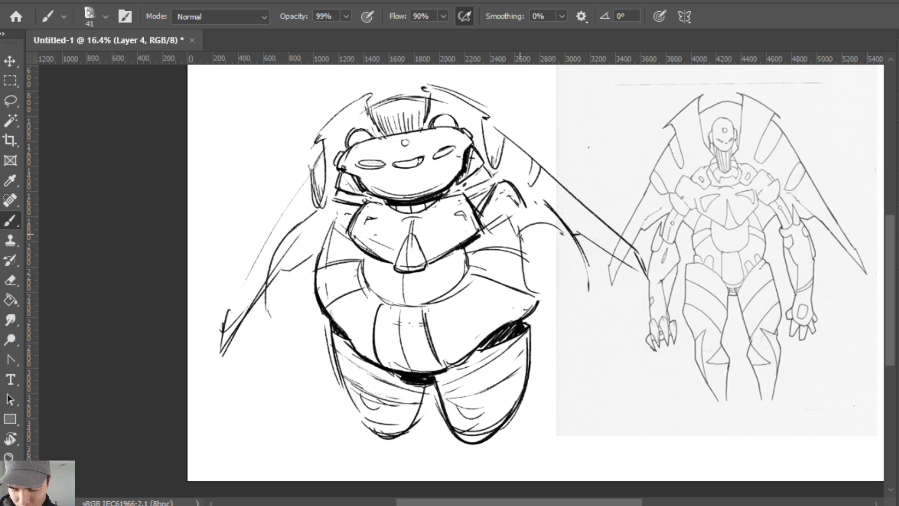
key("ctrl+z")
Draw curved bands across the right upper arm and replace the peaked line above it with a smooth shoulder arc.
mouse_move(528, 228)
left_mouse_down()
mouse_move(564, 228)
mouse_move(569, 241)
left_mouse_up()
key("e")
mouse_move(521, 204)
left_mouse_down()
mouse_move(496, 185)
mouse_move(538, 202)
left_mouse_up()
key("b")
key("b")
left_click_drag(505, 183, 565, 221)
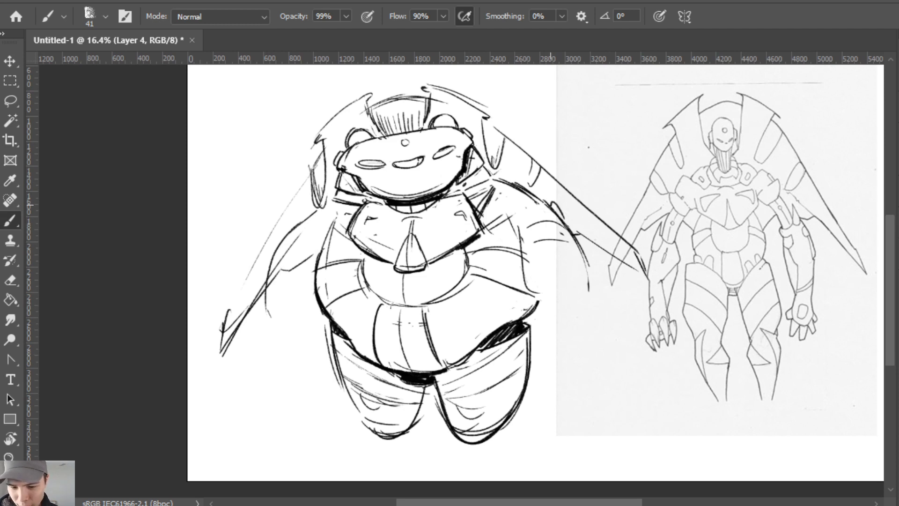
Shorten the inner wing spikes on both sides and redraw the right wing's upper edge as a bold, notched segment.
mouse_move(290, 225)
left_mouse_down()
mouse_move(281, 237)
mouse_move(318, 209)
mouse_move(278, 242)
mouse_move(316, 210)
mouse_move(316, 180)
mouse_move(322, 190)
left_mouse_up()
key("e")
key("b")
key("e")
mouse_move(503, 146)
left_mouse_down()
mouse_move(500, 166)
mouse_move(501, 139)
mouse_move(490, 162)
left_mouse_up()
key("b")
key("e")
mouse_move(485, 122)
left_mouse_down()
mouse_move(494, 167)
mouse_move(490, 159)
left_mouse_up()
key("b")
mouse_move(491, 160)
left_mouse_down()
mouse_move(502, 133)
mouse_move(539, 161)
left_mouse_up()
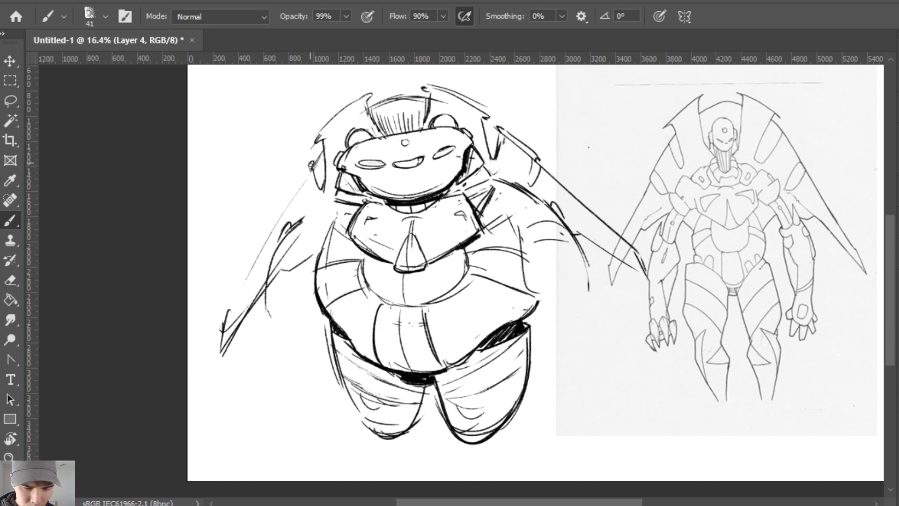
Draw a bold segment along the left wing's upper edge and a short hooked spike under the right wing's edge.
mouse_move(311, 164)
left_mouse_down()
mouse_move(283, 203)
mouse_move(299, 212)
left_mouse_up()
key("ctrl+z")
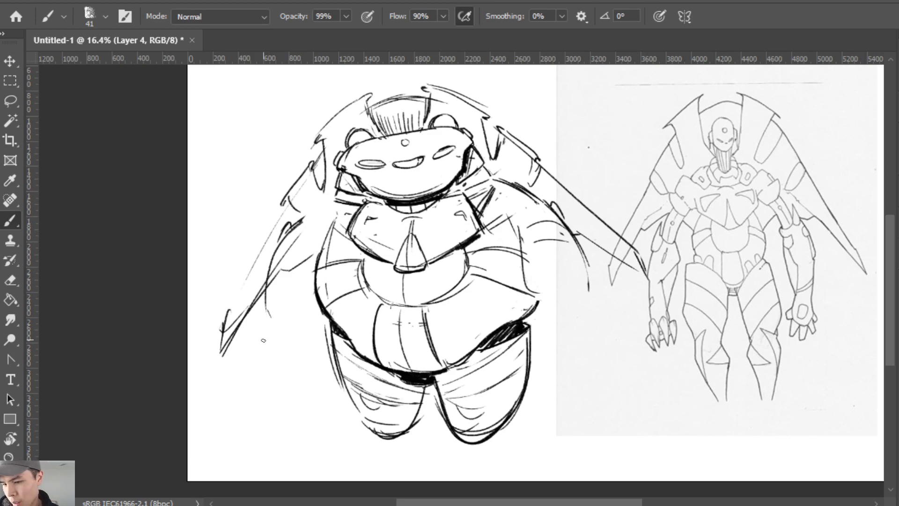
mouse_move(533, 162)
left_mouse_down()
mouse_move(546, 169)
mouse_move(536, 156)
mouse_move(530, 173)
left_mouse_up()
key("e")
key("b")
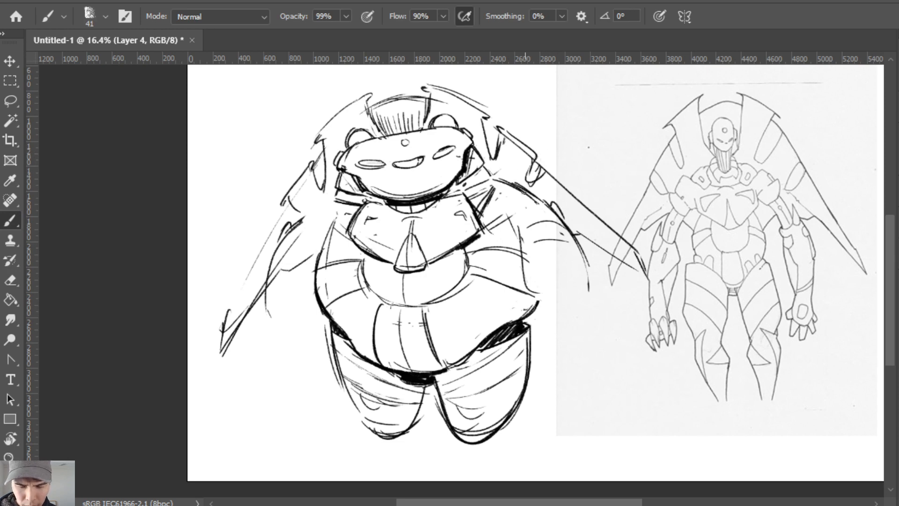
Sketch the rounded top of the left shoulder and thin the arc over the right shoulder with the eraser.
mouse_move(330, 198)
left_mouse_down()
mouse_move(307, 218)
mouse_move(332, 199)
left_mouse_up()
key("ctrl+z")
key("e")
left_click_drag(497, 178, 527, 189)
key("b")
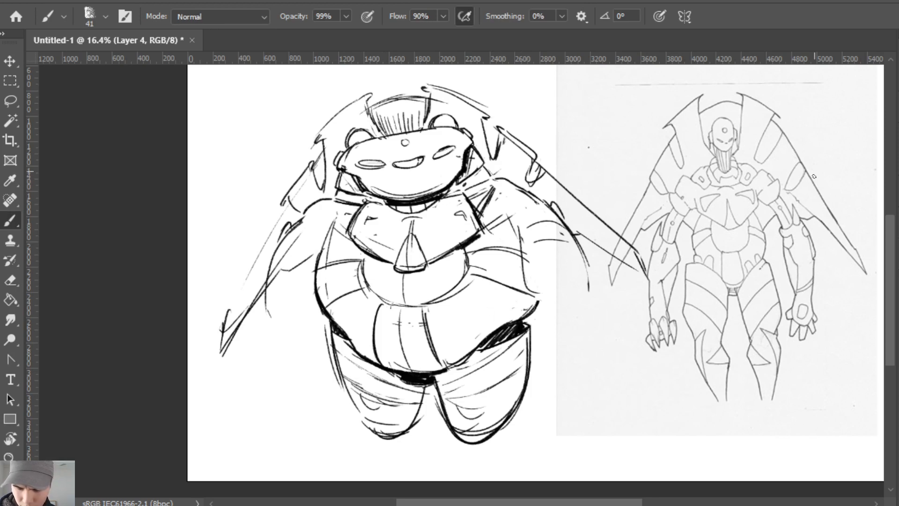
Erase the right shoulder's arc and redraw the top of the arm as a curve rising from the armpit.
key("e")
mouse_move(502, 180)
left_mouse_down()
mouse_move(528, 192)
mouse_move(502, 227)
left_mouse_up()
key("b")
left_click_drag(524, 192, 502, 226)
key("ctrl+z")
key("e")
left_click_drag(499, 183, 486, 226)
key("b")
key("ctrl+z")
key("ctrl+z")
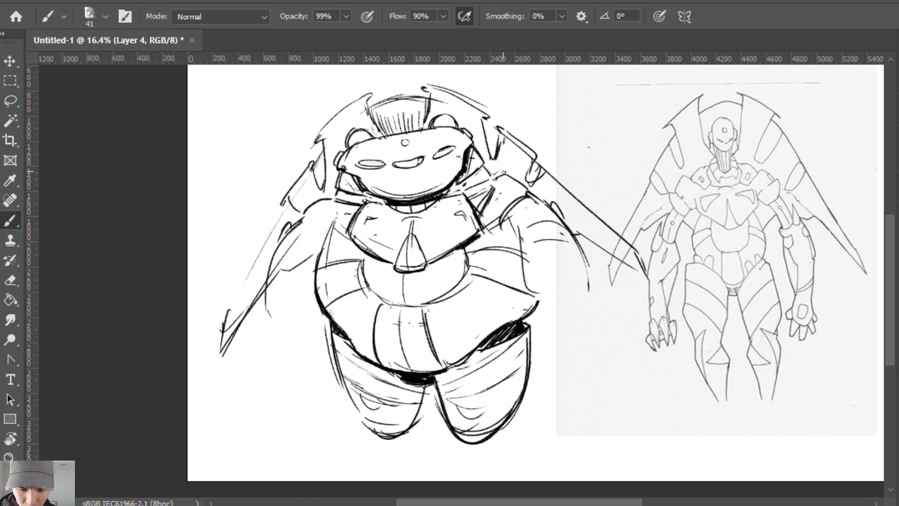
Clear the stray lines over the right shoulder, then round the left shoulder's inner edge and darken the gap beside the chest.
key("e")
mouse_move(507, 175)
left_mouse_down()
mouse_move(496, 178)
mouse_move(499, 227)
mouse_move(494, 189)
mouse_move(492, 211)
left_mouse_up()
key("b")
key("e")
mouse_move(332, 232)
left_mouse_down()
mouse_move(342, 219)
mouse_move(332, 242)
left_mouse_up()
key("b")
mouse_move(336, 196)
left_mouse_down()
mouse_move(347, 233)
mouse_move(349, 224)
left_mouse_up()
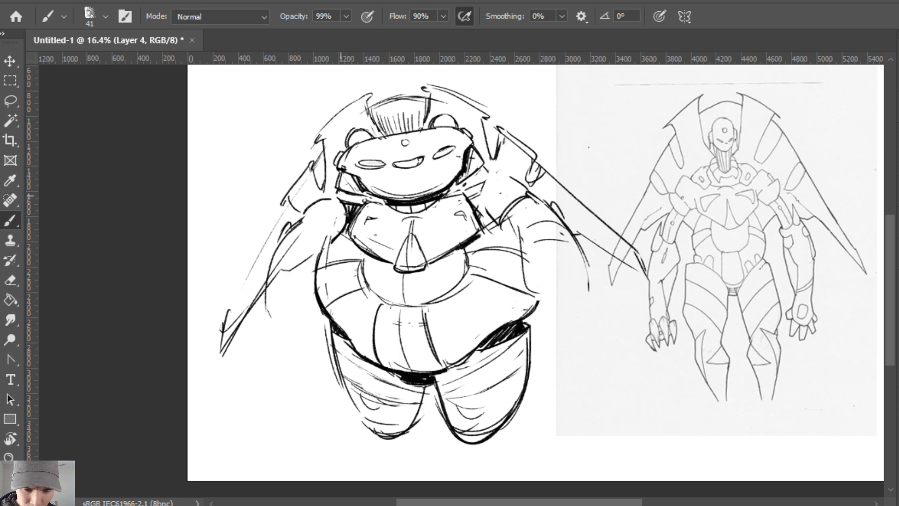
key("e")
left_click_drag(330, 200, 312, 202)
key("b")
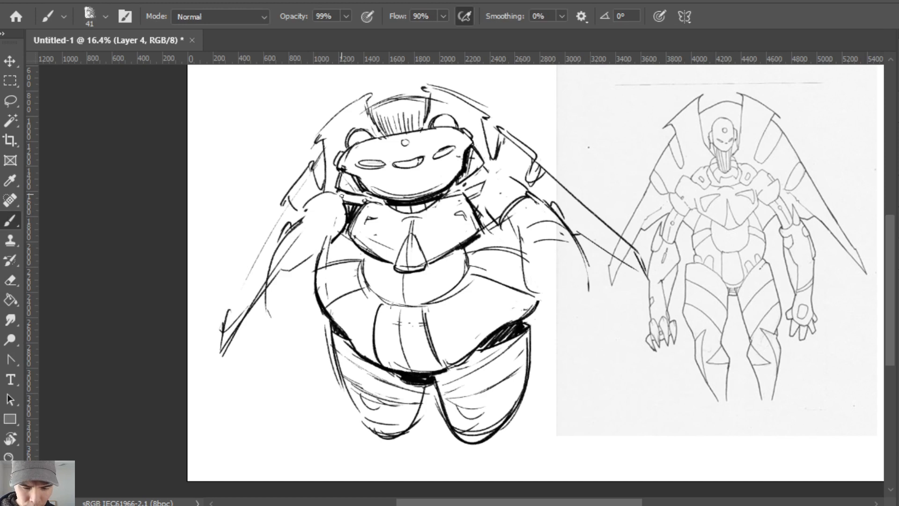
Draw the right shoulder cap as a rounded form with a curved inner edge beside the chest.
key("e")
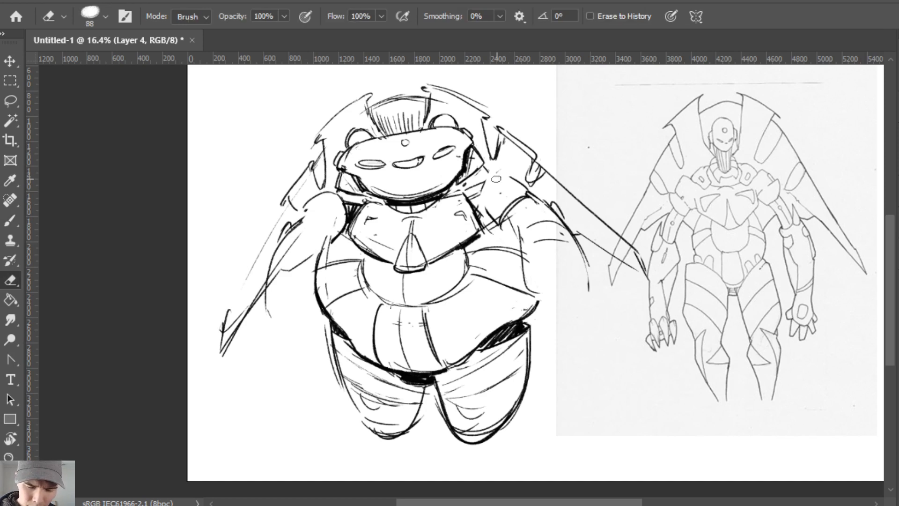
key("b")
mouse_move(488, 173)
left_mouse_down()
mouse_move(485, 219)
mouse_move(496, 225)
left_mouse_up()
mouse_move(484, 185)
left_mouse_down()
mouse_move(500, 167)
mouse_move(522, 181)
left_mouse_up()
key("e")
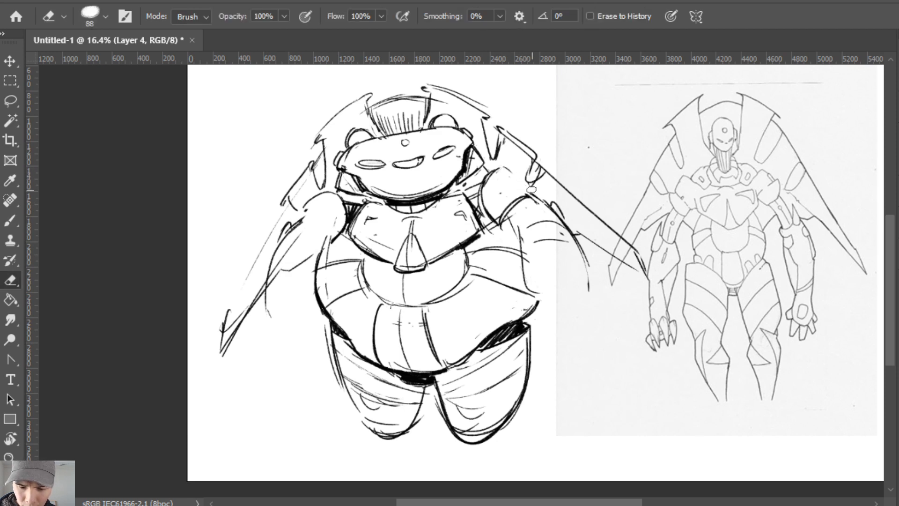
key("b")
Clean up the left shoulder's outline and draw the angled lower rim of its cap.
key("e")
left_click_drag(307, 206, 332, 193)
key("b")
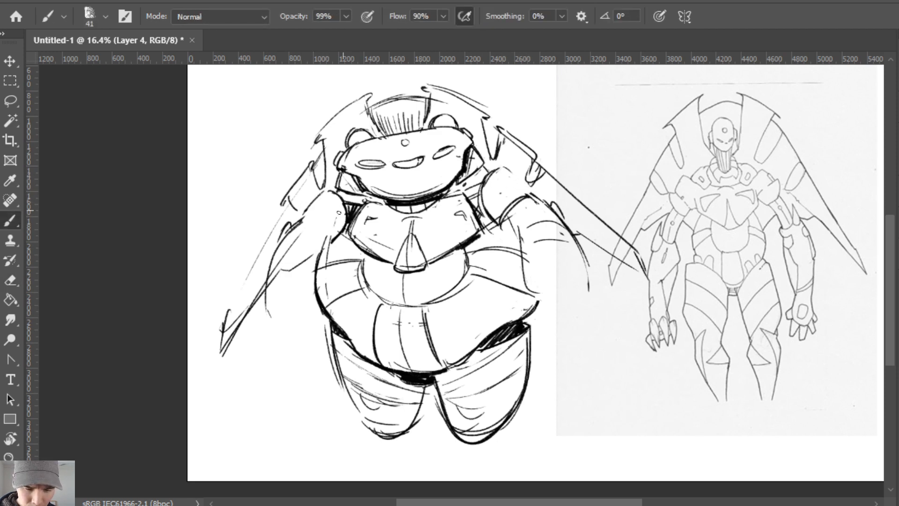
key("e")
mouse_move(305, 211)
left_mouse_down()
mouse_move(333, 190)
mouse_move(303, 215)
mouse_move(335, 231)
left_mouse_up()
key("b")
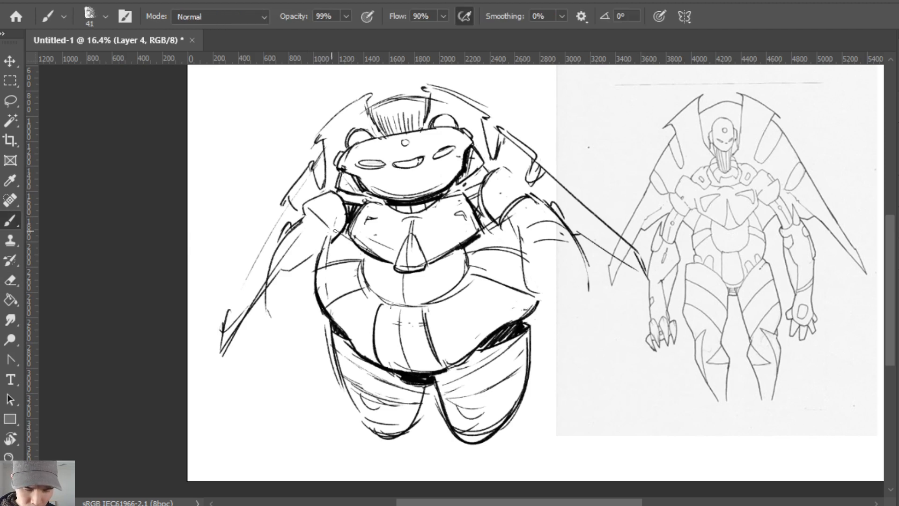
Draw the right shoulder cap's lower rim and inner contour lines, and refine the rim of the left cap.
mouse_move(497, 213)
left_mouse_down()
mouse_move(518, 181)
mouse_move(529, 187)
mouse_move(544, 171)
mouse_move(527, 185)
mouse_move(532, 193)
mouse_move(524, 187)
left_mouse_up()
key("e")
key("b")
key("e")
key("b")
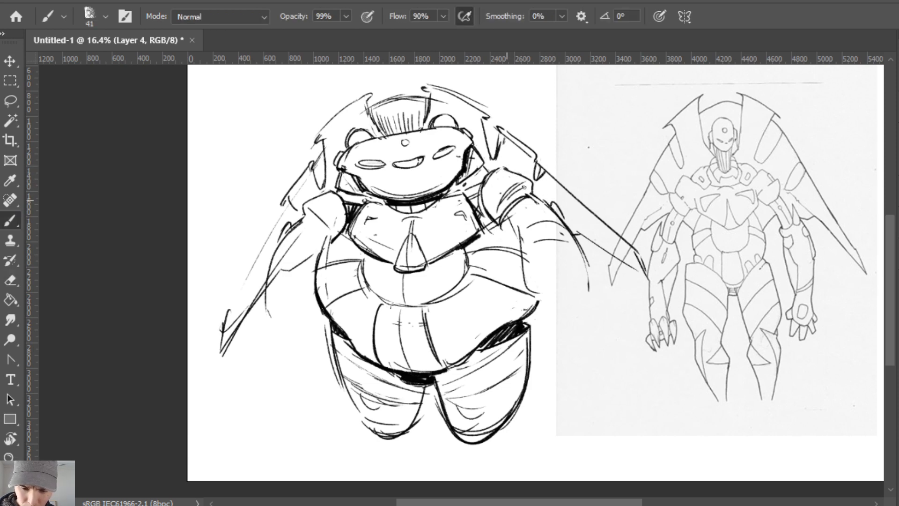
mouse_move(307, 206)
left_mouse_down()
mouse_move(329, 229)
mouse_move(319, 217)
left_mouse_up()
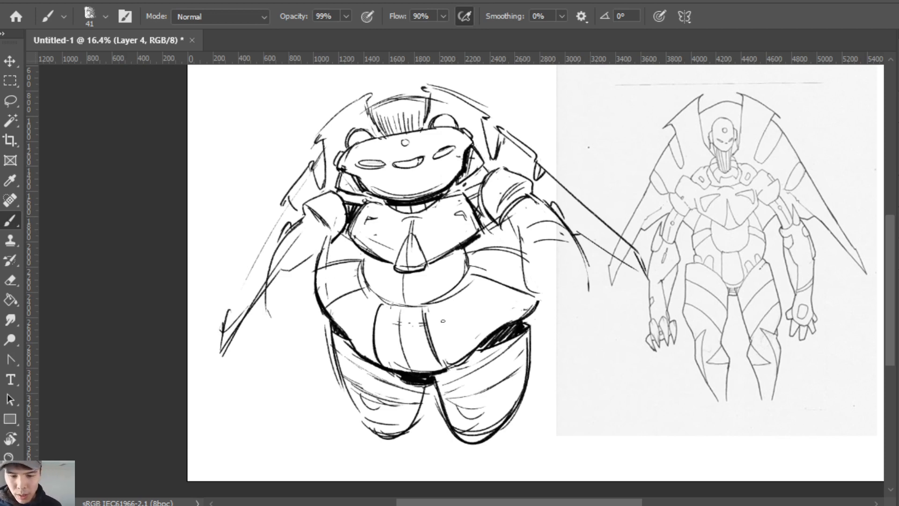
Draw a curved band across the right upper arm below the shoulder cap and add a small round bolt to it.
left_click_drag(506, 231, 546, 209)
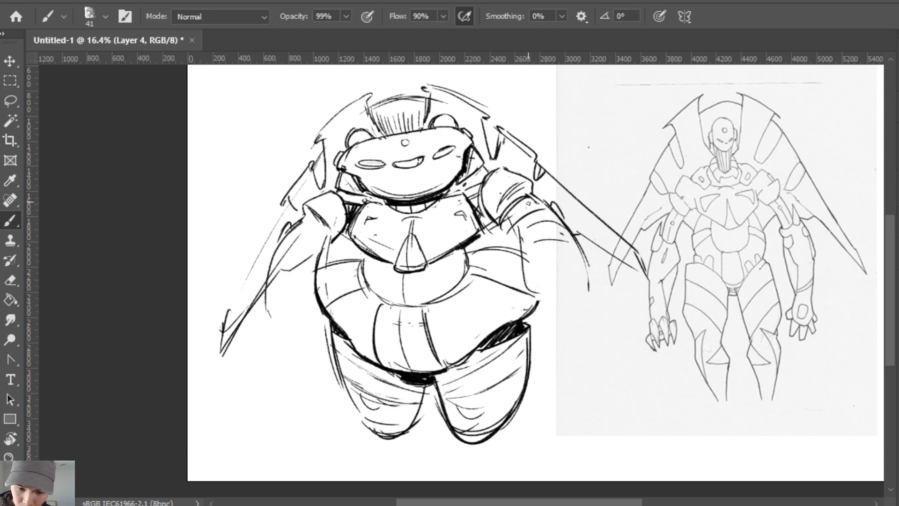
key("e")
left_click(535, 203)
key("b")
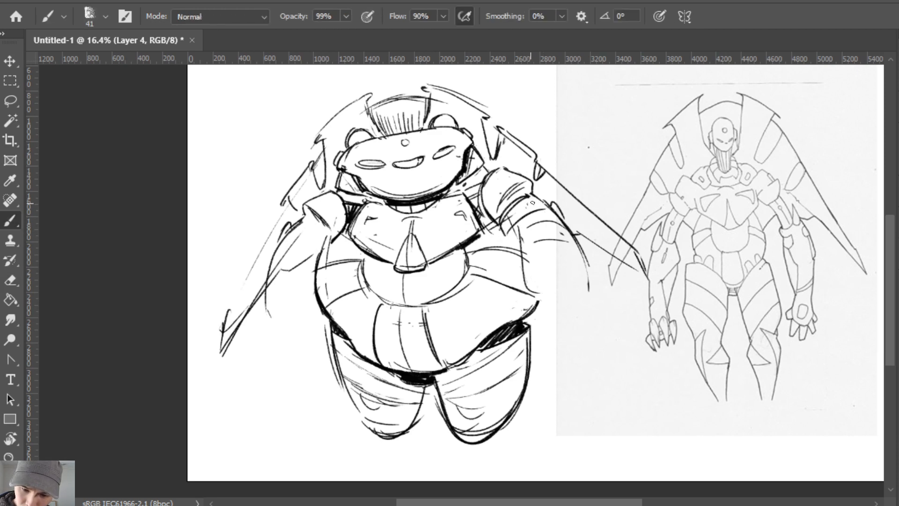
left_click_drag(531, 202, 535, 201)
Add a small round bolt and curved band lines to the left upper arm below the shoulder cap.
key("e")
left_click(307, 223)
key("b")
left_click_drag(303, 221, 323, 252)
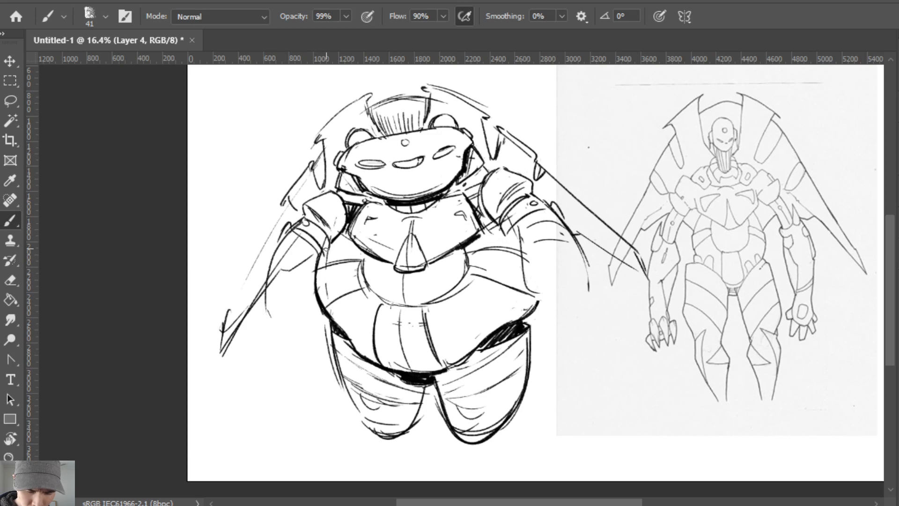
key("e")
key("b")
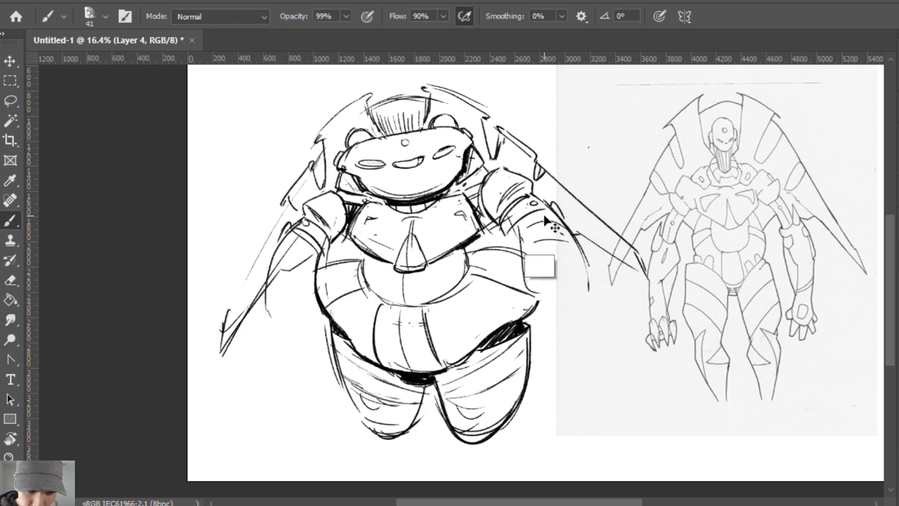
Hatch the gap between the torso and right arm, and blacken the space between the chest plate and right shoulder.
mouse_move(463, 255)
left_mouse_down()
mouse_move(482, 230)
mouse_move(522, 225)
mouse_move(514, 230)
left_mouse_up()
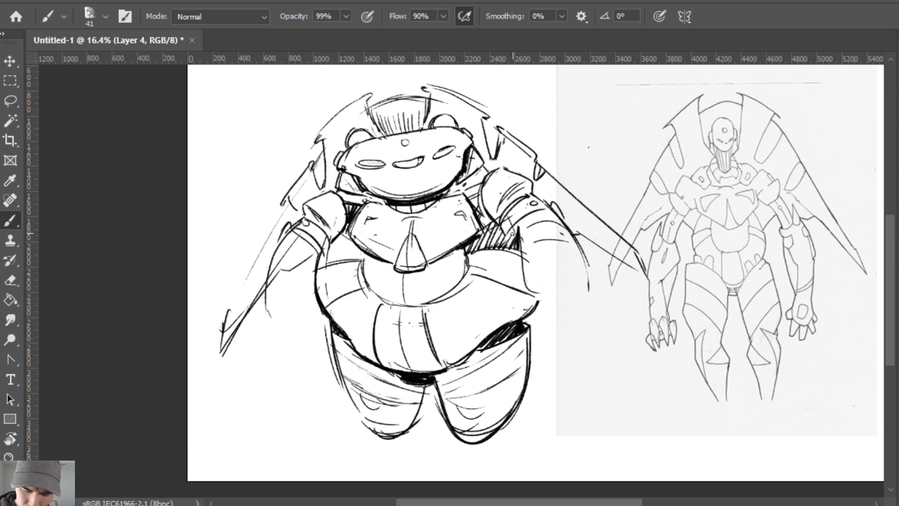
key("e")
key("b")
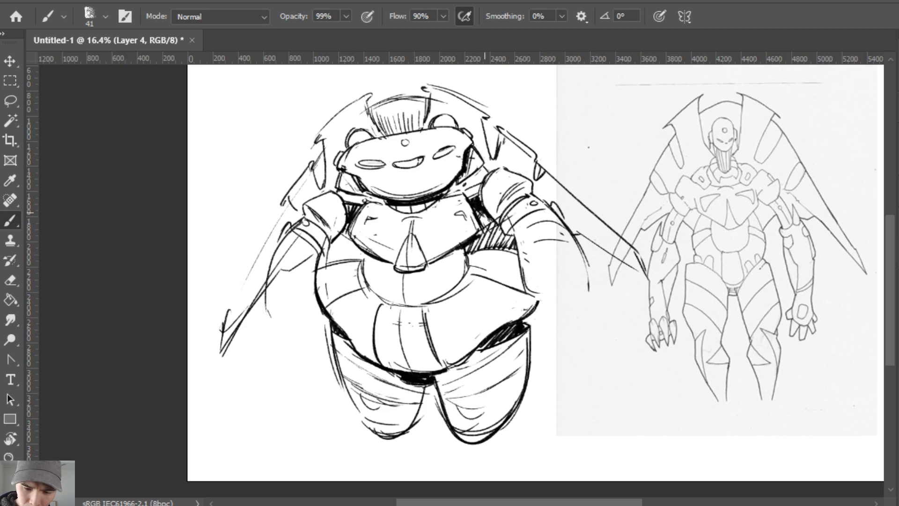
Cut small white highlights into the black areas on both sides of the chest plate, touching up their edges.
key("e")
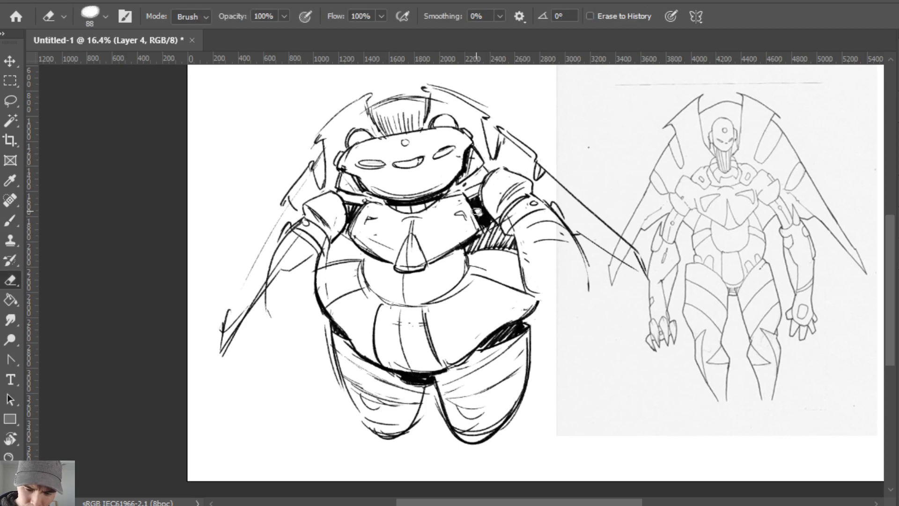
key("b")
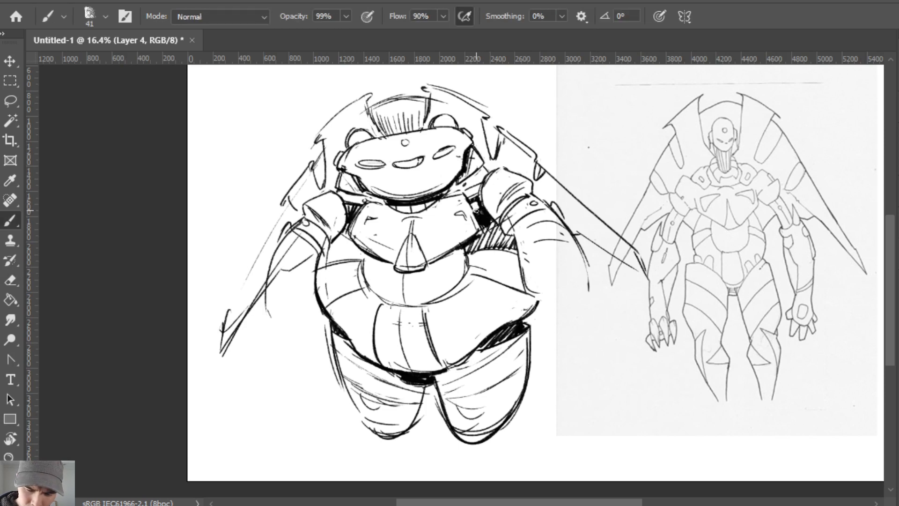
key("e")
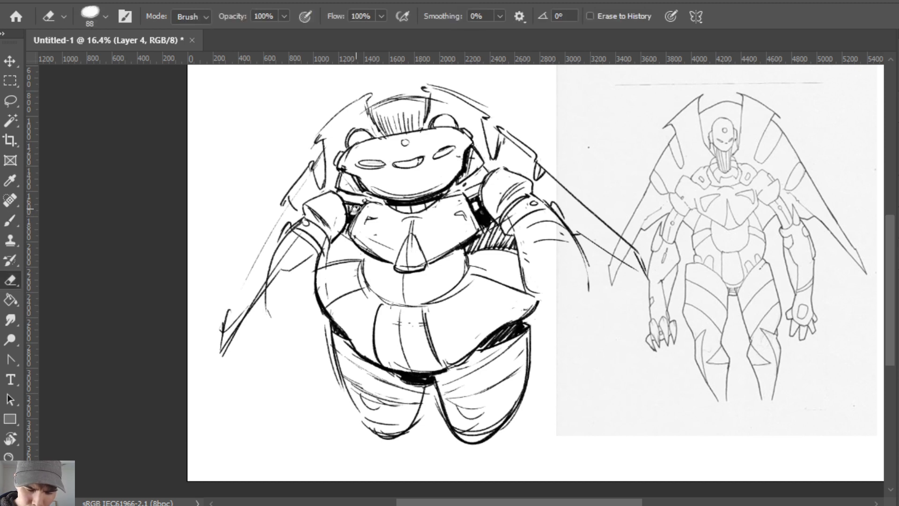
key("b")
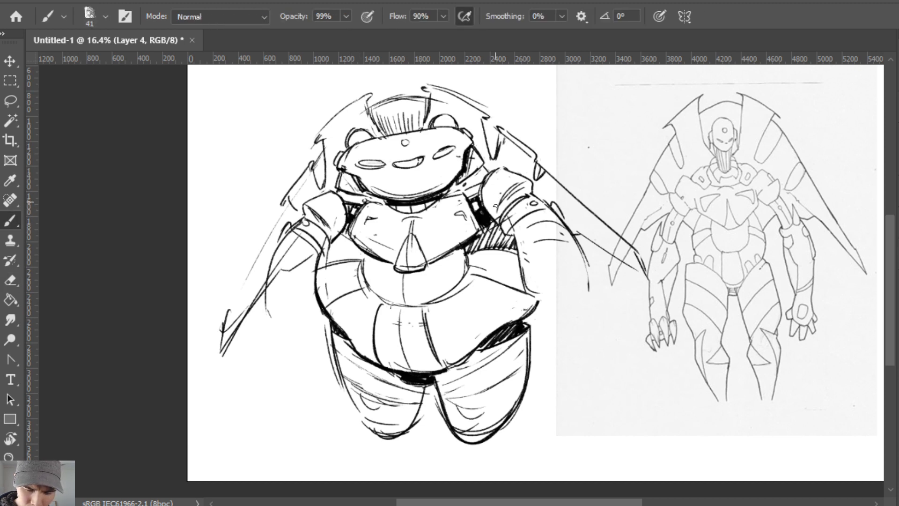
key("e")
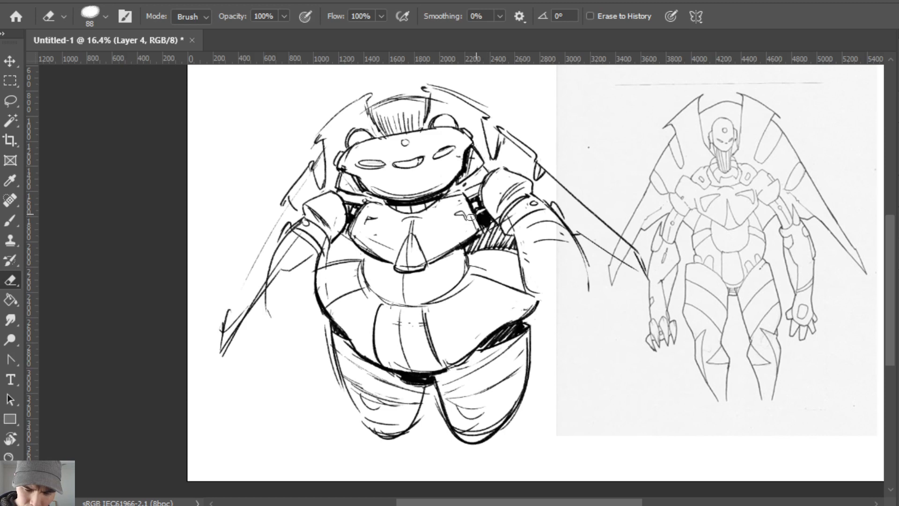
key("b")
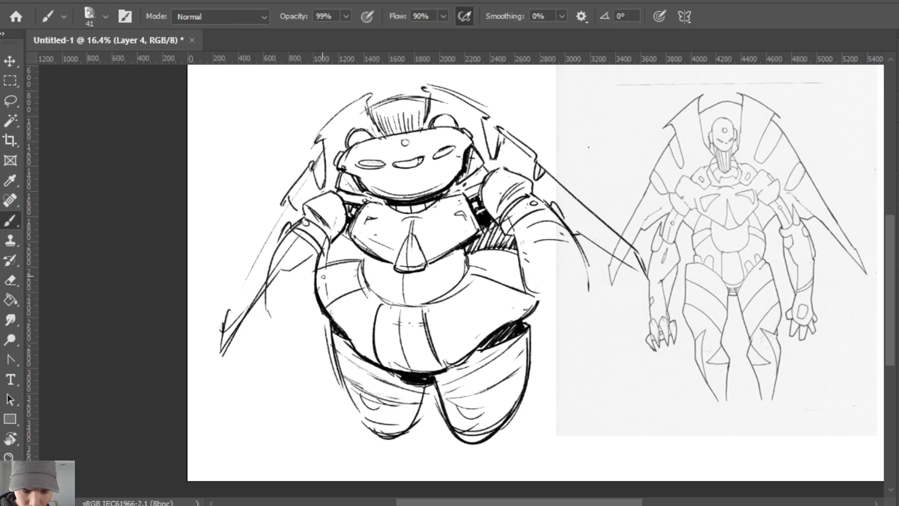
Add curved seam lines across the belly's side segments and erase the old edges near the right arm.
key("e")
key("b")
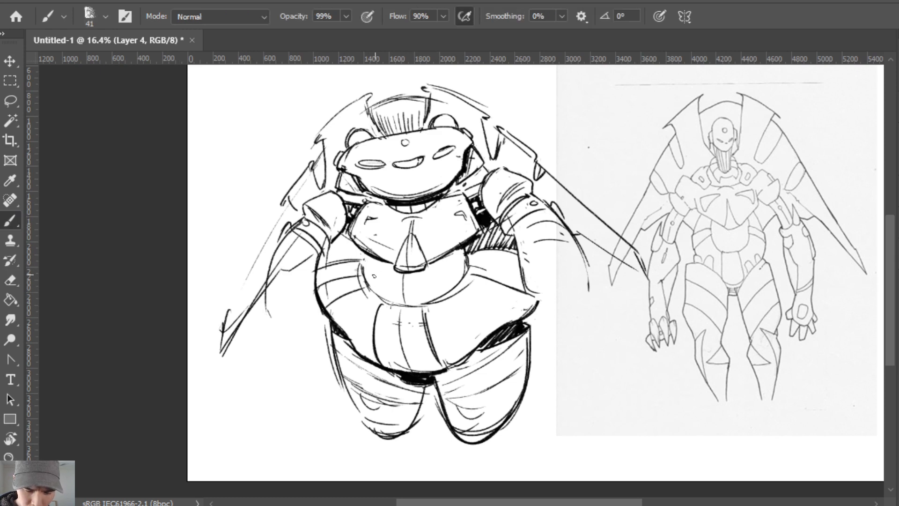
key("e")
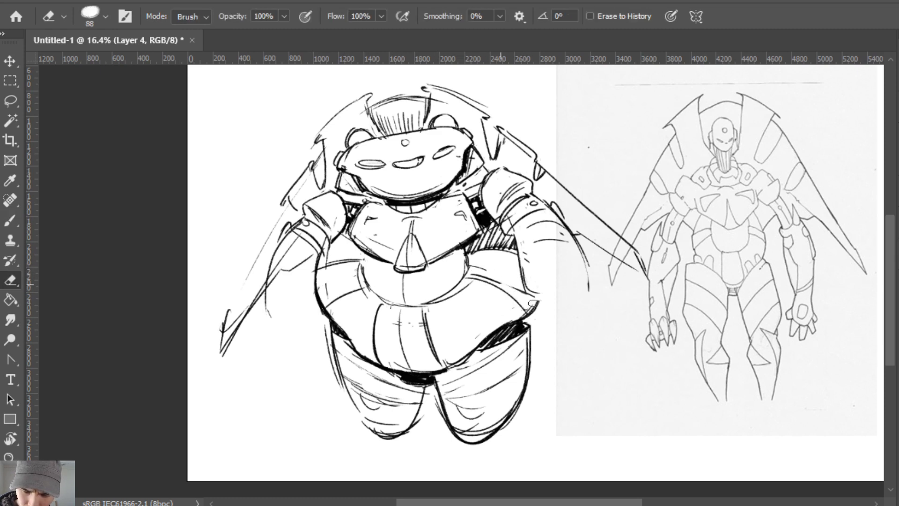
key("b")
key("e")
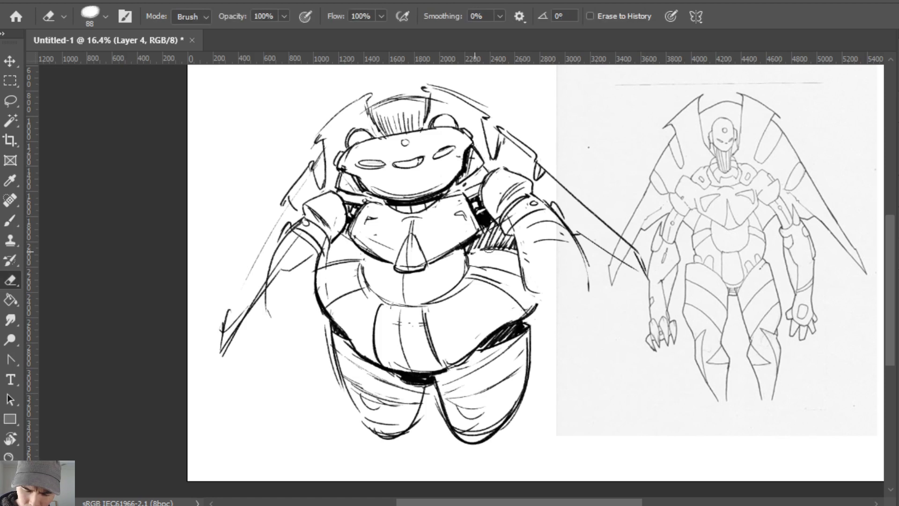
key("b")
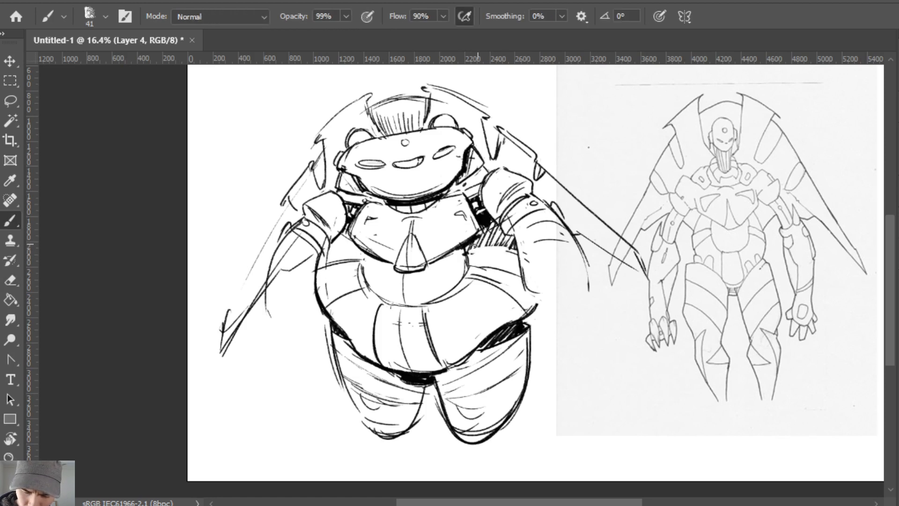
Draw a downward-sloping edge from the waist to the right arm and fill the gap above it with dark hatching.
mouse_move(465, 251)
left_mouse_down()
mouse_move(496, 248)
mouse_move(519, 262)
left_mouse_up()
key("ctrl+z")
mouse_move(467, 251)
left_mouse_down()
mouse_move(491, 247)
mouse_move(520, 267)
left_mouse_up()
mouse_move(489, 228)
left_mouse_down()
mouse_move(496, 255)
mouse_move(517, 264)
mouse_move(489, 255)
mouse_move(498, 260)
left_mouse_up()
key("e")
key("b")
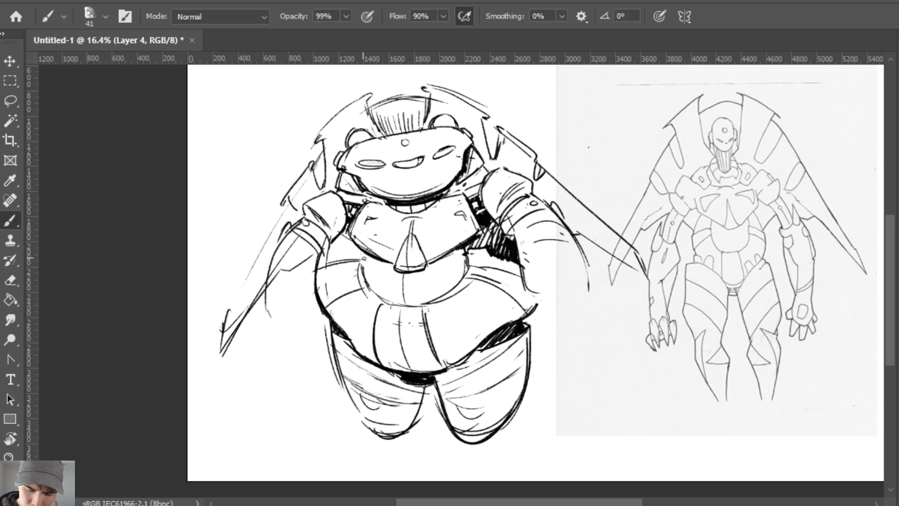
Redraw the waist's upper edge beside the left arm with a stepped corner and erase the old belly outline there.
mouse_move(362, 259)
left_mouse_down()
mouse_move(318, 286)
mouse_move(319, 255)
mouse_move(317, 281)
mouse_move(328, 278)
left_mouse_up()
key("e")
key("b")
key("e")
left_click_drag(338, 231, 324, 261)
left_click_drag(350, 222, 338, 242)
key("b")
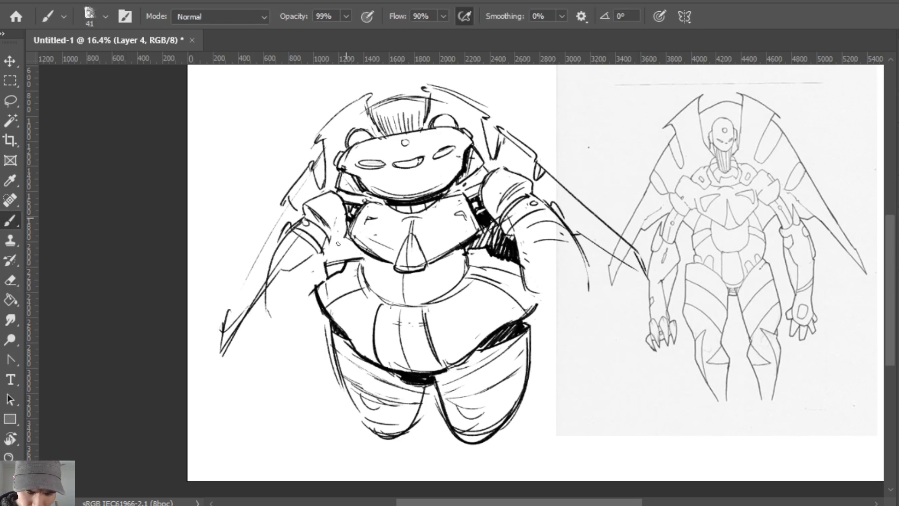
key("e")
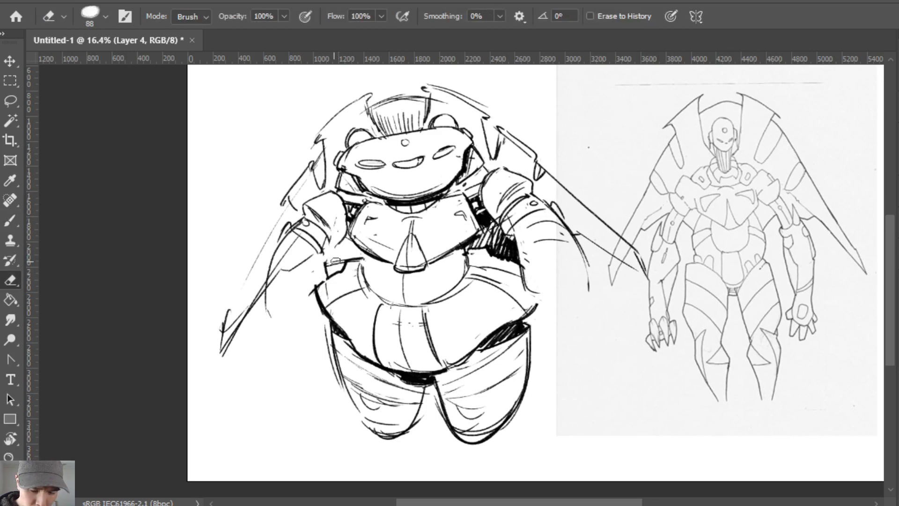
left_click_drag(318, 281, 325, 316)
Draw the inner edge of the left forearm and erase the wing lines crossing the arm.
key("b")
mouse_move(334, 245)
left_mouse_down()
mouse_move(288, 309)
mouse_move(297, 316)
left_mouse_up()
key("e")
left_click_drag(303, 245, 281, 295)
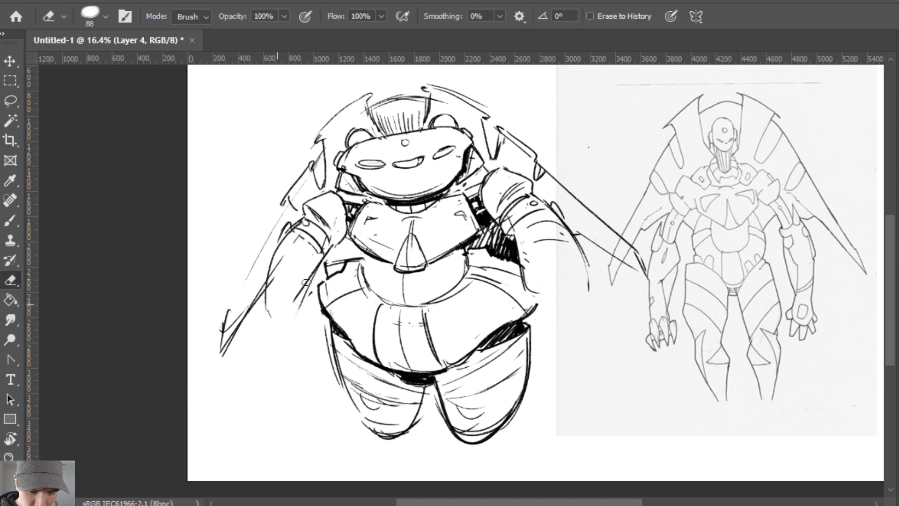
mouse_move(307, 265)
left_mouse_down()
mouse_move(265, 309)
mouse_move(260, 276)
mouse_move(294, 226)
mouse_move(266, 299)
left_mouse_up()
Outline the left forearm as a rounded mitt shape with a curved band across its upper end.
key("b")
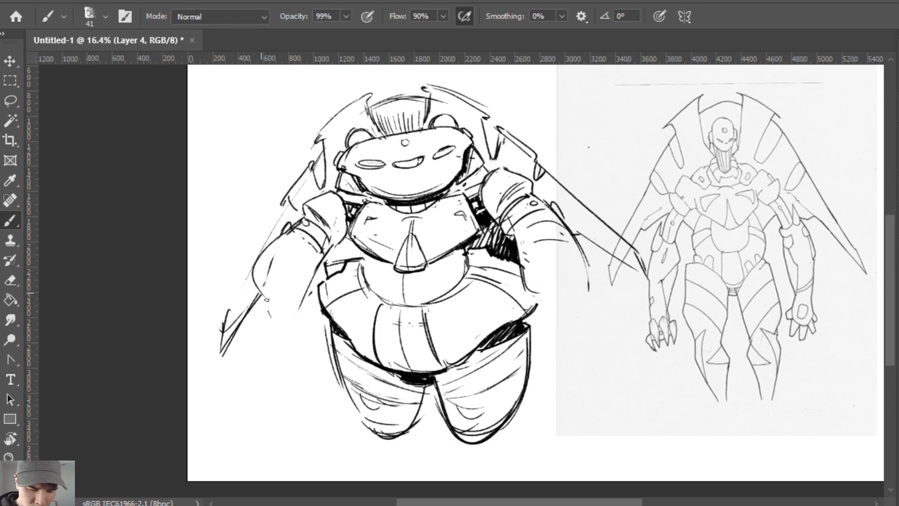
key("ctrl+z")
left_click_drag(257, 266, 273, 312)
mouse_move(253, 273)
left_mouse_down()
mouse_move(257, 301)
mouse_move(287, 314)
left_mouse_up()
left_click_drag(270, 308, 303, 313)
mouse_move(271, 255)
left_mouse_down()
mouse_move(309, 273)
mouse_move(291, 248)
mouse_move(273, 246)
mouse_move(315, 266)
left_mouse_up()
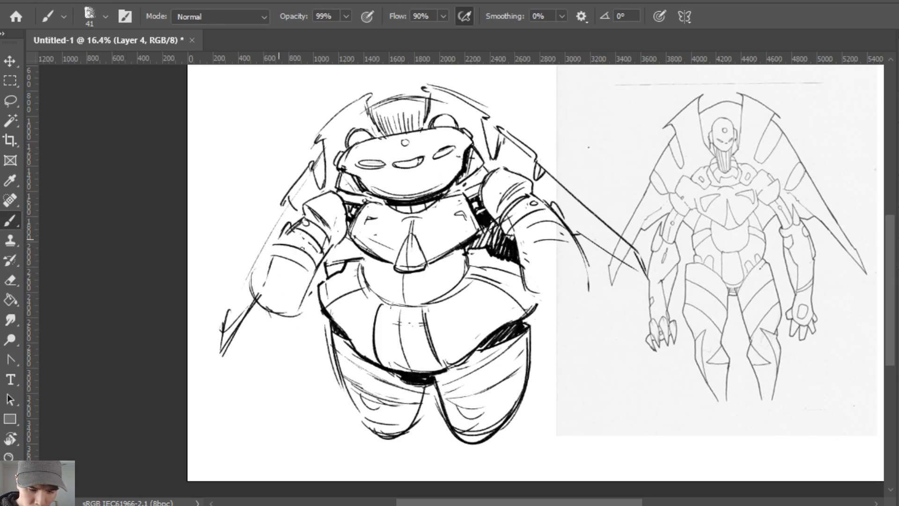
mouse_move(280, 239)
left_mouse_down()
mouse_move(315, 260)
mouse_move(253, 261)
mouse_move(256, 307)
left_mouse_up()
mouse_move(248, 272)
left_mouse_down()
mouse_move(285, 320)
mouse_move(313, 317)
mouse_move(320, 301)
left_mouse_up()
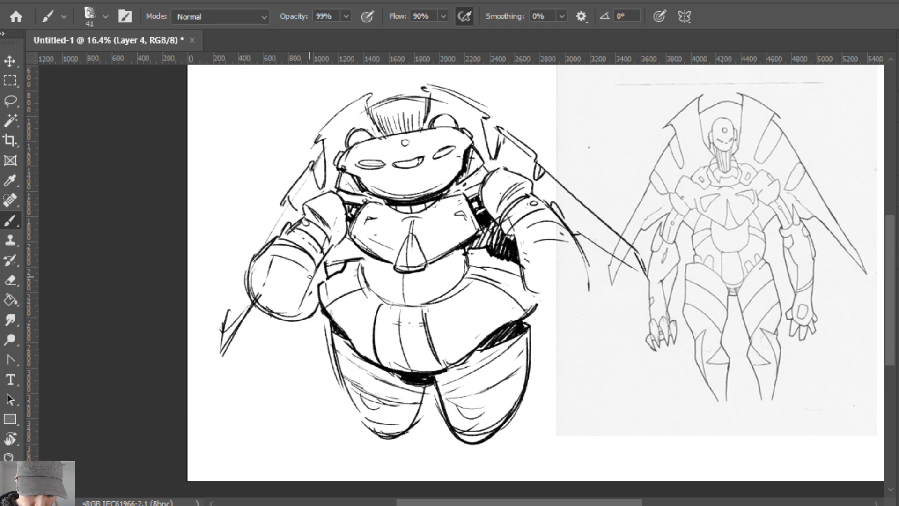
Strengthen the left arm's inner edge and hatch the gap between it and the torso in black.
left_click_drag(317, 243, 328, 265)
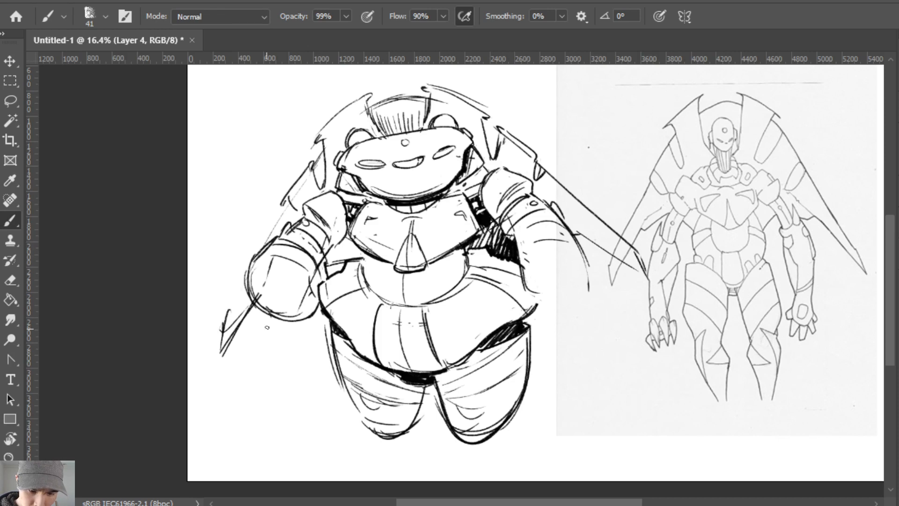
mouse_move(348, 235)
left_mouse_down()
mouse_move(339, 264)
mouse_move(328, 260)
mouse_move(355, 256)
left_mouse_up()
key("e")
key("b")
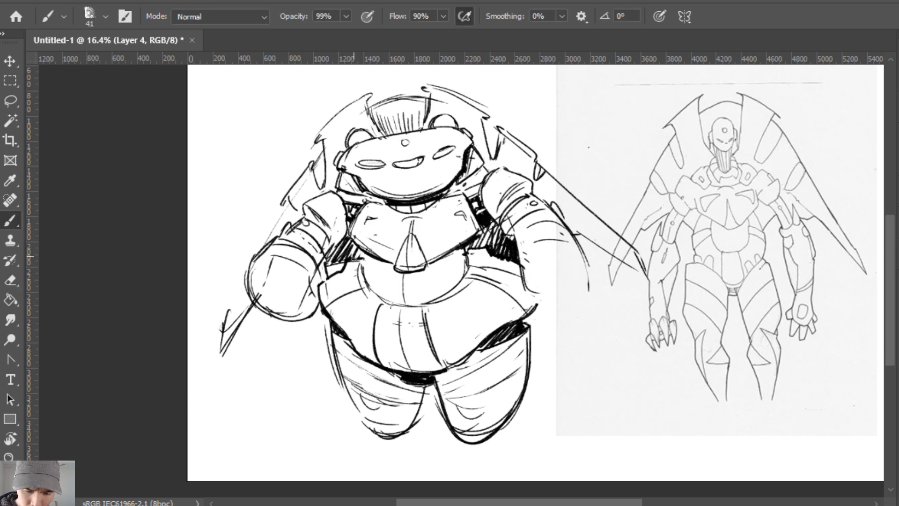
Cut a highlight into the black beside the waist's right side and thicken the chest plate's lower edges.
key("e")
left_click_drag(475, 241, 464, 249)
key("b")
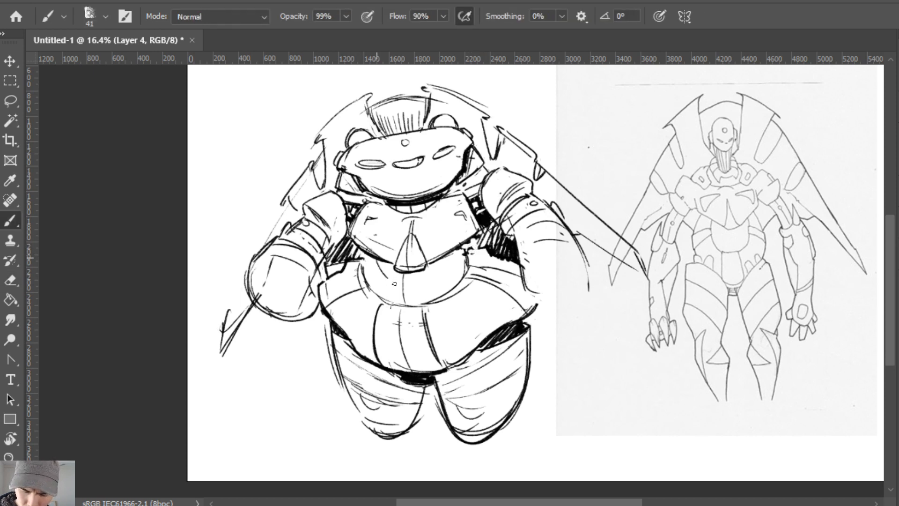
left_click_drag(367, 251, 373, 261)
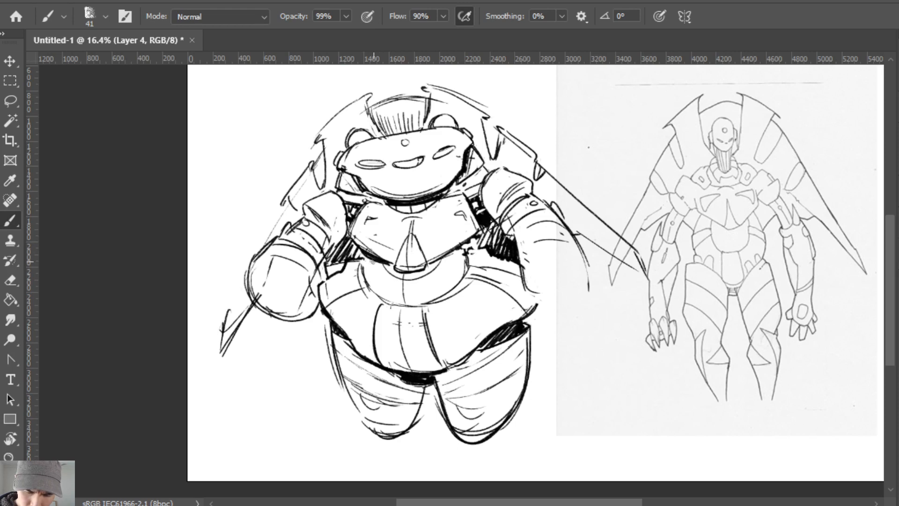
left_click_drag(431, 261, 477, 241)
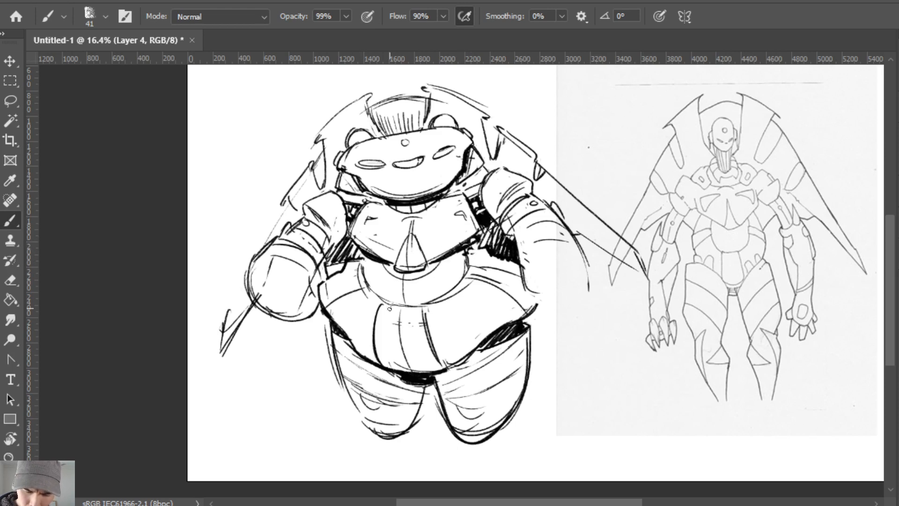
Outline the right forearm as a rounded mitt with a small thumb bulge, erasing old lines inside it.
left_click_drag(524, 269, 540, 294)
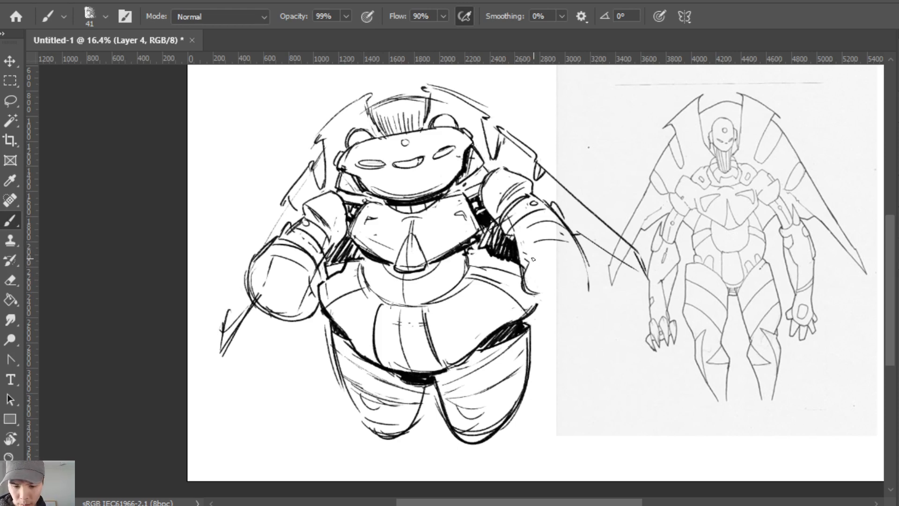
mouse_move(533, 259)
left_mouse_down()
mouse_move(536, 292)
mouse_move(557, 310)
mouse_move(593, 272)
mouse_move(566, 313)
left_mouse_up()
mouse_move(589, 268)
left_mouse_down()
mouse_move(579, 301)
mouse_move(563, 309)
left_mouse_up()
key("e")
mouse_move(533, 260)
left_mouse_down()
mouse_move(528, 292)
mouse_move(530, 263)
mouse_move(538, 287)
mouse_move(562, 238)
mouse_move(575, 240)
left_mouse_up()
Draw a curved band across the right wrist and extend the upper arm's outer edge, undoing unwanted strokes.
key("b")
key("ctrl+z")
mouse_move(519, 235)
left_mouse_down()
mouse_move(565, 225)
mouse_move(552, 204)
mouse_move(567, 231)
left_mouse_up()
key("e")
key("b")
key("ctrl+z")
key("ctrl+z")
left_click_drag(535, 195, 556, 209)
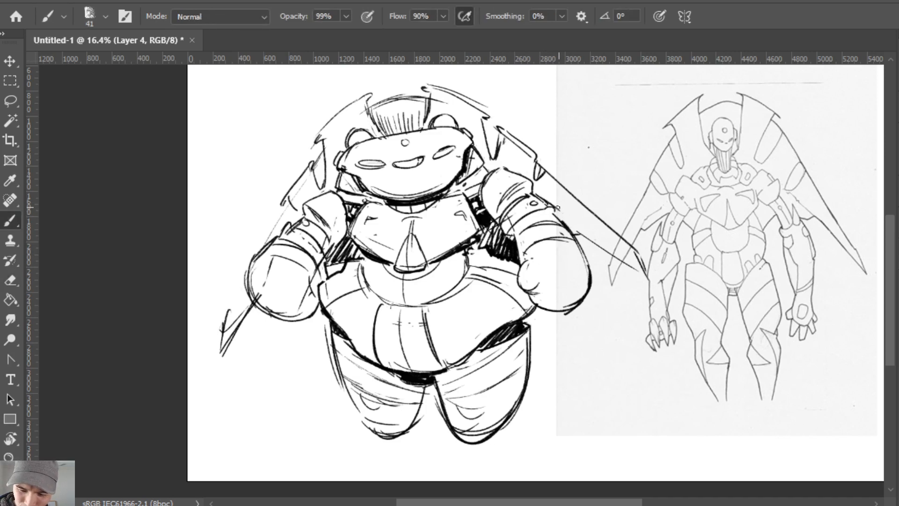
key("ctrl+z")
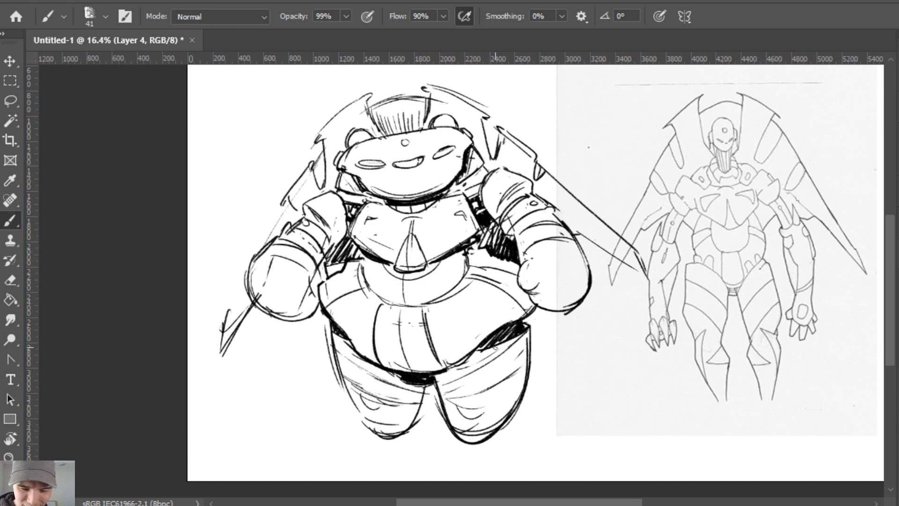
Add small pointed fins to the outer side of both arm cuffs and redraw the right cuff's band.
key("e")
left_click_drag(556, 216, 568, 229)
key("b")
mouse_move(517, 241)
left_mouse_down()
mouse_move(564, 223)
mouse_move(529, 222)
mouse_move(565, 214)
mouse_move(554, 224)
left_mouse_up()
key("e")
key("b")
left_click_drag(288, 227, 272, 241)
Redraw the left wing's long lower edges with a higher, wider tip and remove the old tip.
mouse_move(288, 204)
left_mouse_down()
mouse_move(237, 270)
mouse_move(241, 261)
mouse_move(209, 328)
mouse_move(231, 339)
mouse_move(243, 307)
mouse_move(218, 354)
mouse_move(206, 330)
left_mouse_up()
key("ctrl+z")
key("e")
key("b")
mouse_move(227, 285)
left_mouse_down()
mouse_move(209, 334)
mouse_move(249, 296)
left_mouse_up()
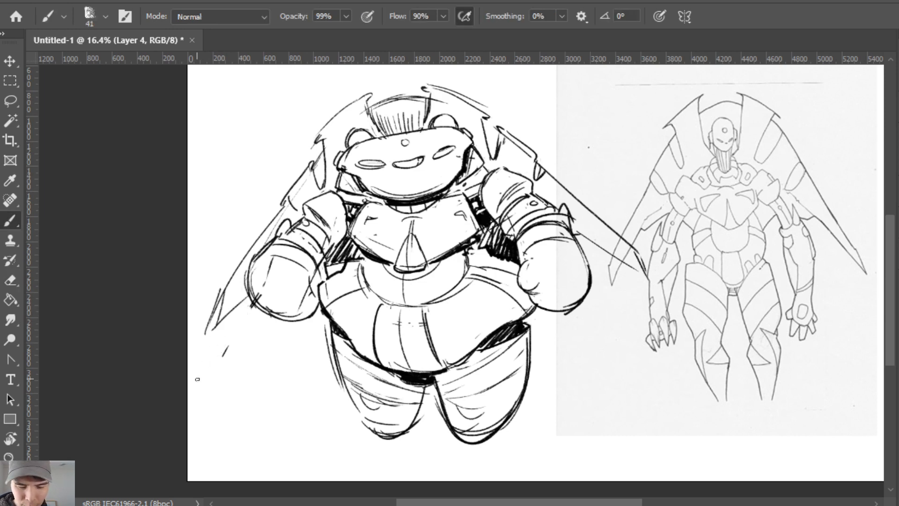
Erase and redraw the left wing's outer edge and its upper notch, clearing leftover marks around the old tip.
key("e")
mouse_move(280, 206)
left_mouse_down()
mouse_move(245, 252)
mouse_move(288, 187)
left_mouse_up()
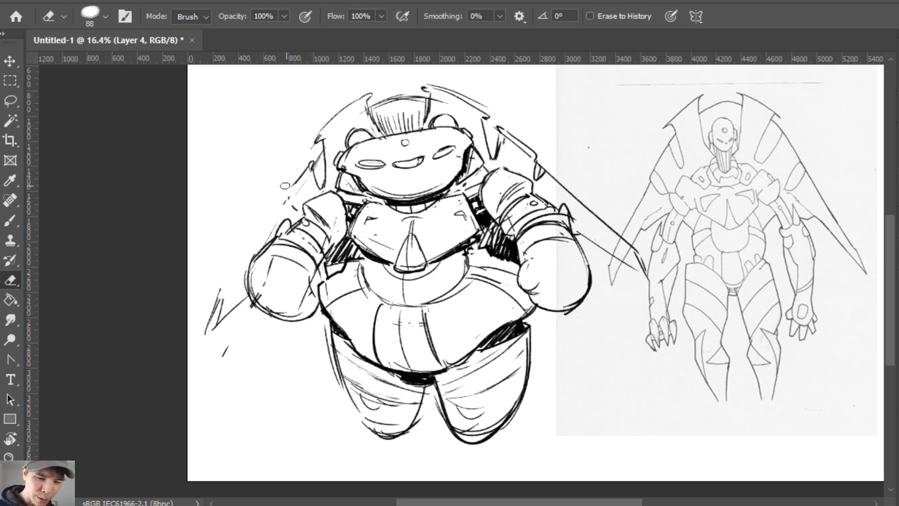
key("b")
left_click_drag(231, 264, 338, 128)
key("ctrl+z")
mouse_move(225, 275)
left_mouse_down()
mouse_move(307, 165)
mouse_move(286, 196)
mouse_move(292, 181)
mouse_move(278, 200)
left_mouse_up()
key("ctrl+z")
key("e")
key("b")
key("ctrl+z")
key("e")
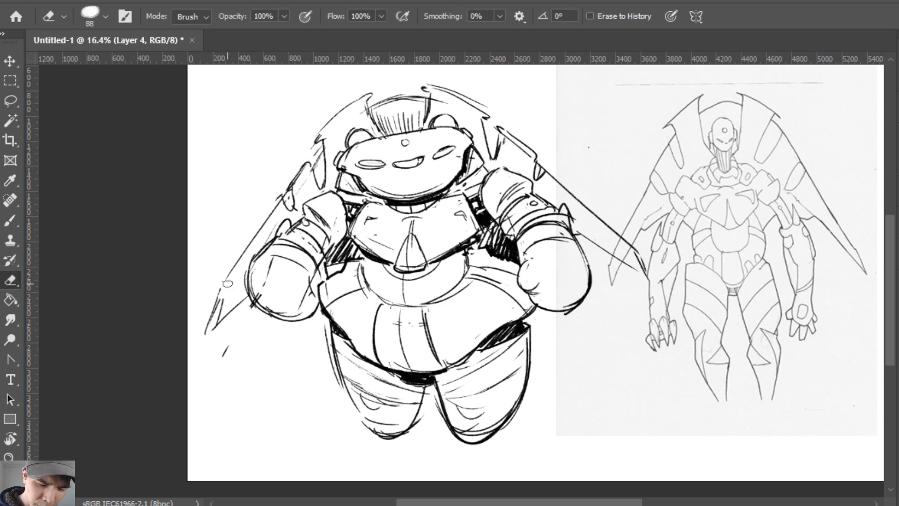
left_click_drag(224, 291, 217, 323)
left_click_drag(219, 361, 228, 347)
Flip the robot sketch horizontally and move it left, clear of the reference figure.
key("ctrl+shift+h")
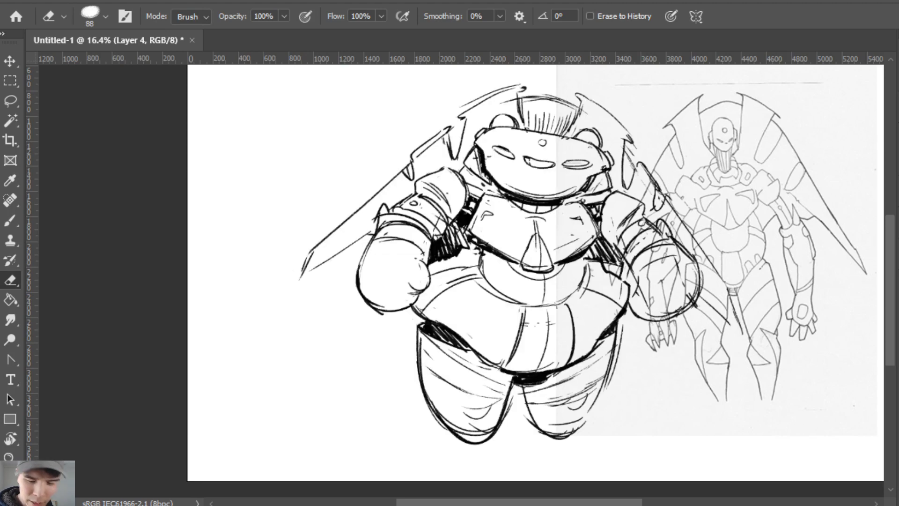
key("v")
left_click_drag(609, 323, 572, 321)
key("ctrl+z")
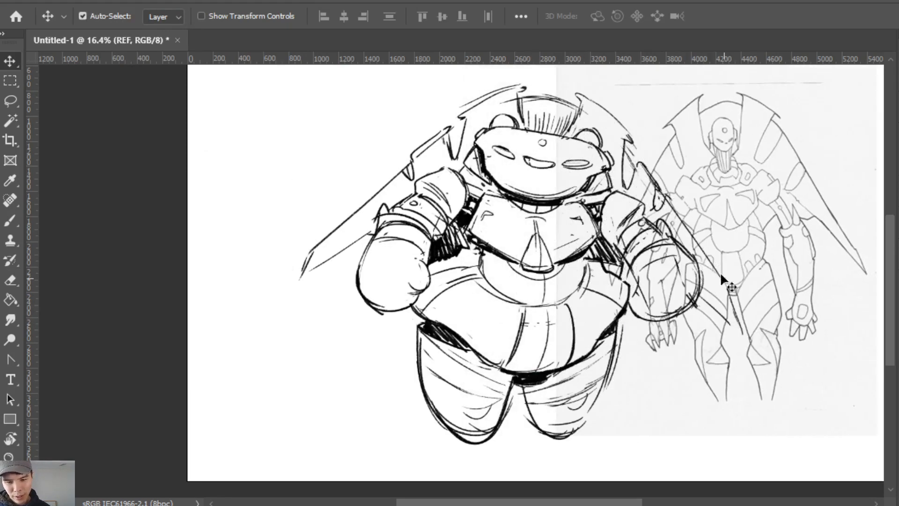
left_click_drag(441, 256, 328, 253)
Clean up and thicken the right mitt's outline and tidy the lines of the cuff above it.
key("e")
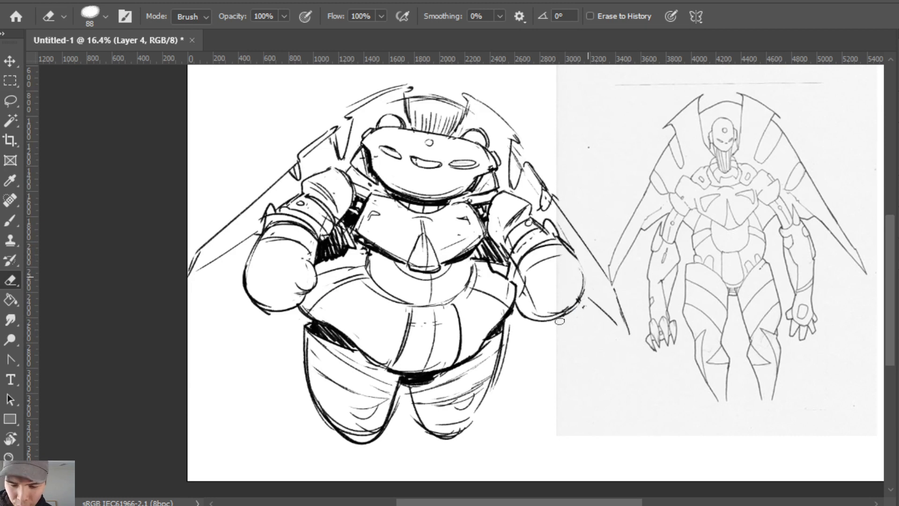
key("b")
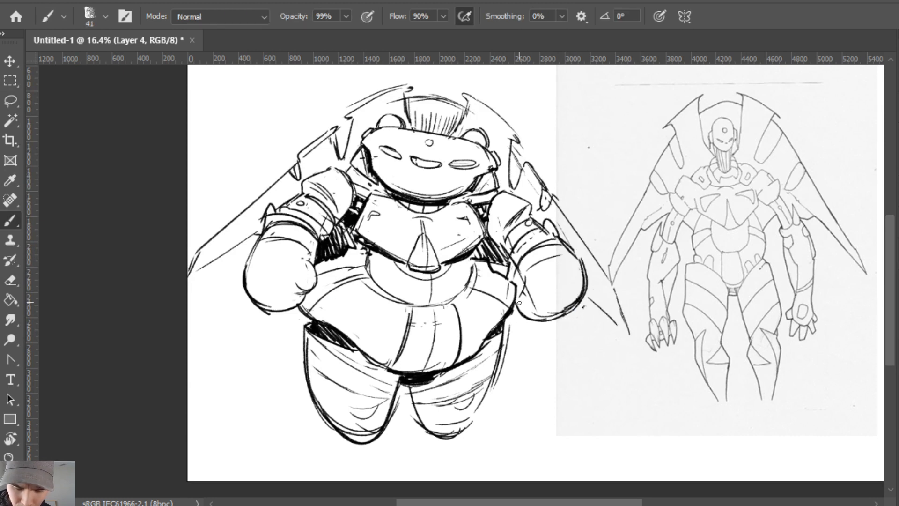
key("e")
key("b")
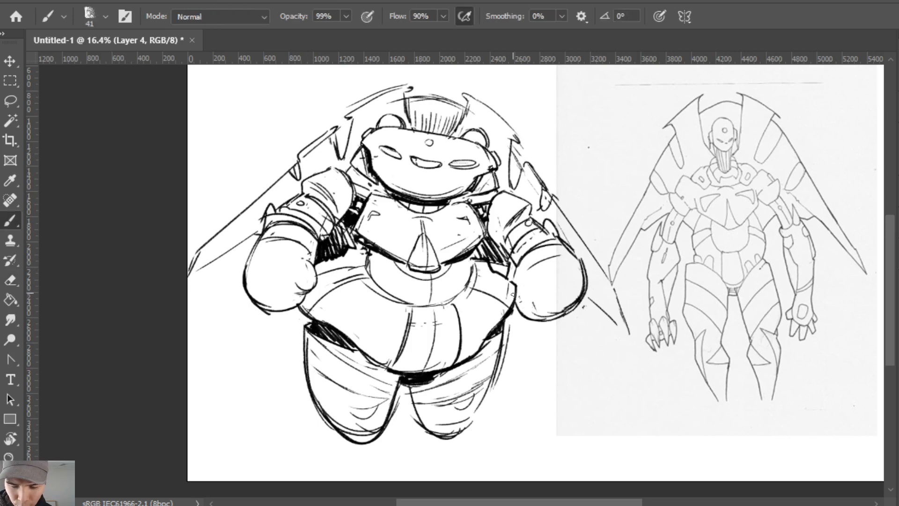
key("e")
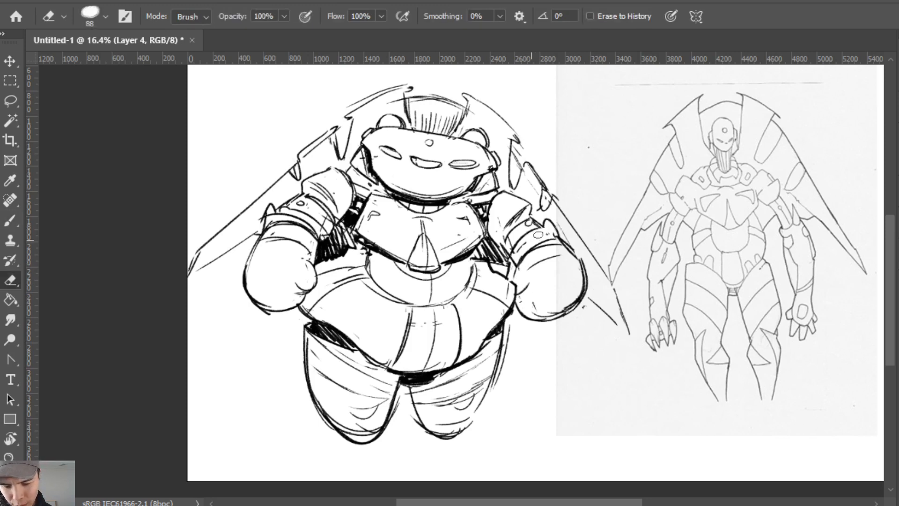
key("b")
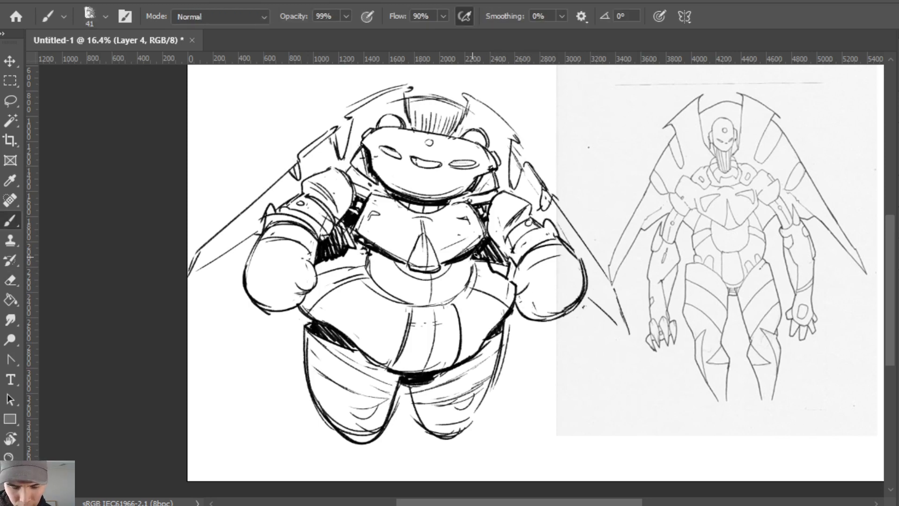
Fill the gap between the torso and the right arm with solid black and tidy its edges.
left_click_drag(490, 265, 509, 275)
key("e")
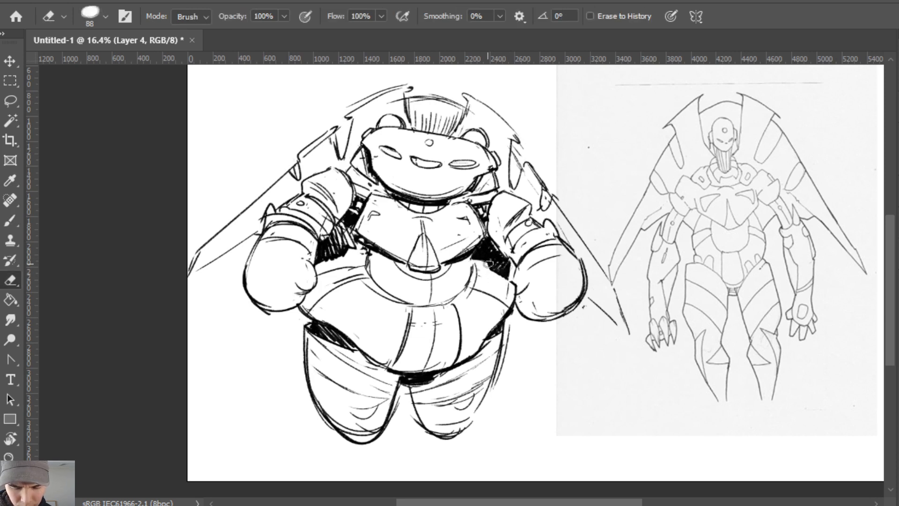
key("b")
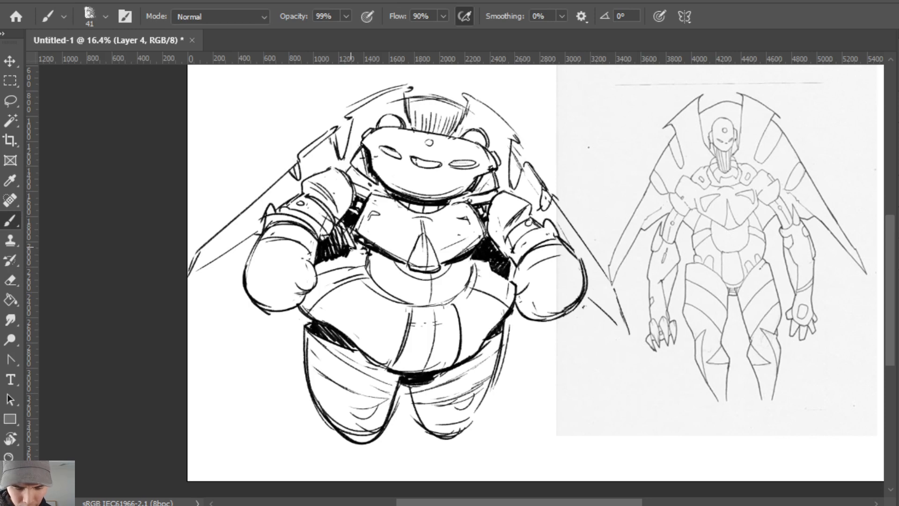
Reshape the waist's upper-left corner, erase the side seams on the belly, and redraw the seam lines around its centre.
key("e")
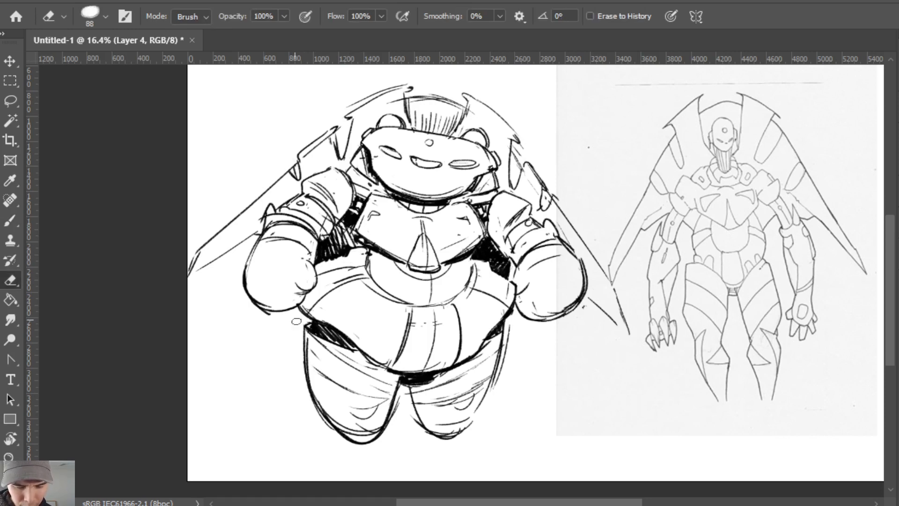
mouse_move(346, 270)
left_mouse_down()
mouse_move(322, 275)
mouse_move(353, 276)
mouse_move(359, 268)
left_mouse_up()
key("b")
key("e")
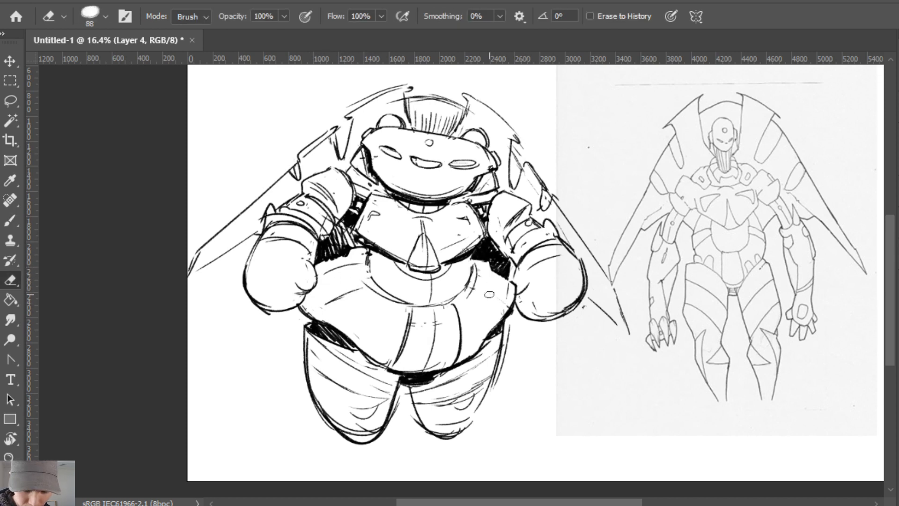
key("b")
left_click_drag(407, 303, 445, 300)
key("ctrl+z")
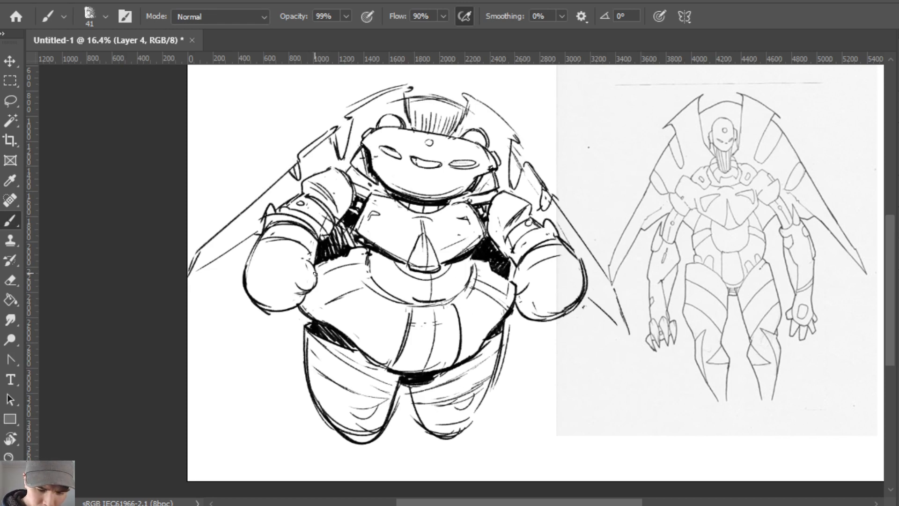
Hatch curved shading lines along both sides of the belly.
mouse_move(328, 280)
left_mouse_down()
mouse_move(301, 307)
mouse_move(319, 323)
left_mouse_up()
left_click_drag(344, 317, 335, 329)
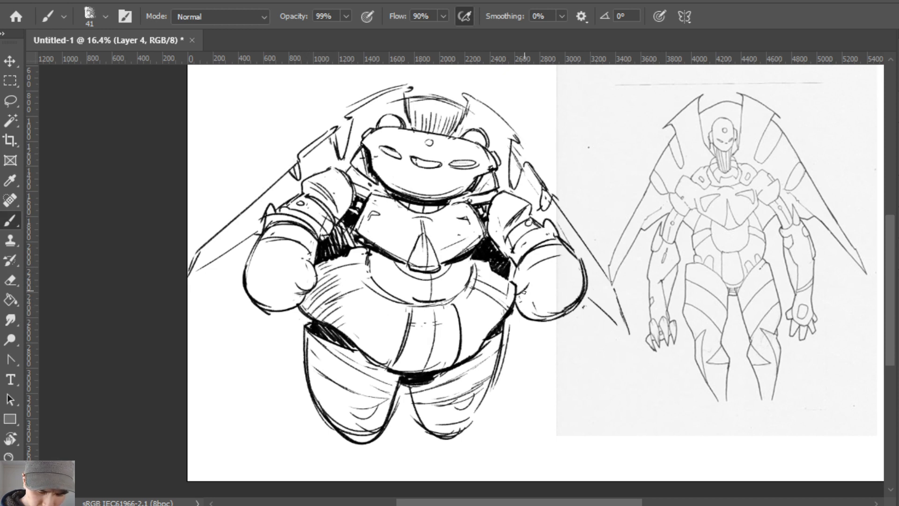
Thicken the left mitt's lower outline and thumb curve, and darken the belly edge beside it.
mouse_move(308, 294)
left_mouse_down()
mouse_move(298, 309)
mouse_move(312, 286)
left_mouse_up()
left_click_drag(274, 314, 308, 282)
left_click_drag(316, 281, 309, 292)
key("e")
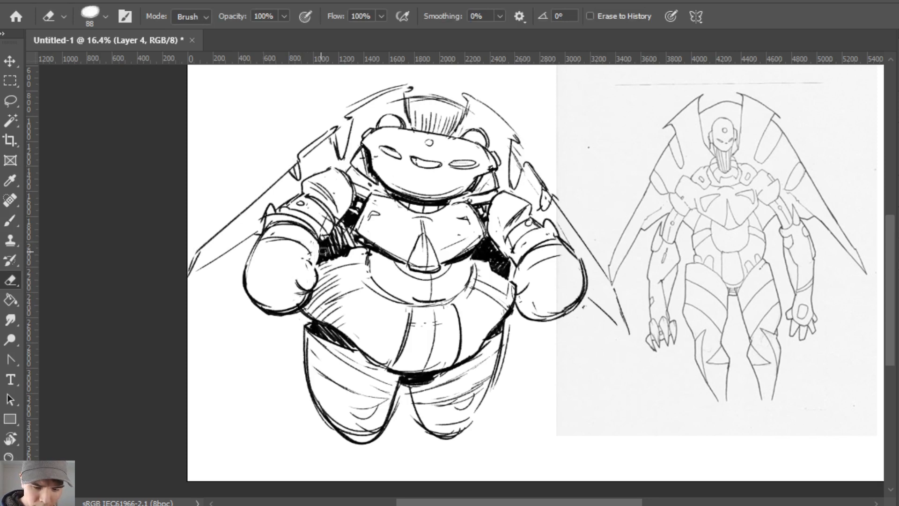
key("b")
key("e")
key("b")
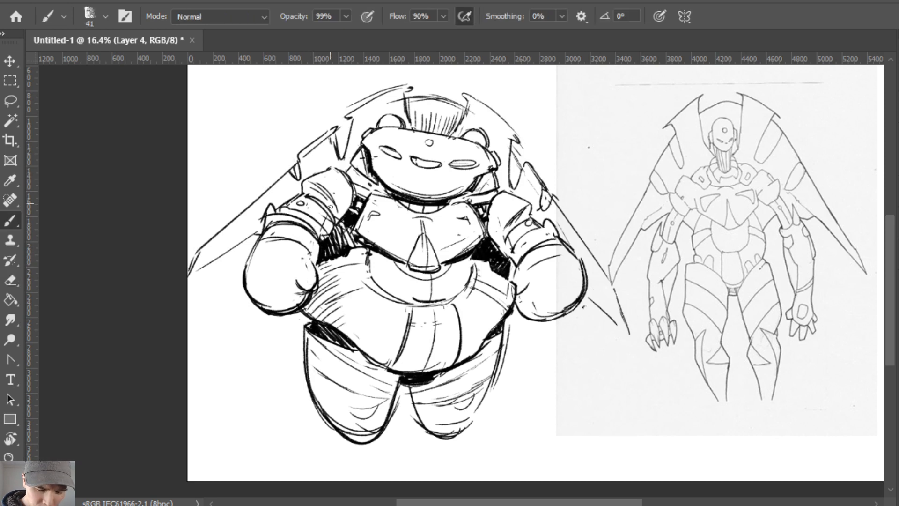
Redraw the left cuff's fin and add short ribbing lines around the cuff bands on both arms.
key("e")
mouse_move(269, 206)
left_mouse_down()
mouse_move(269, 223)
mouse_move(273, 204)
mouse_move(315, 222)
left_mouse_up()
key("b")
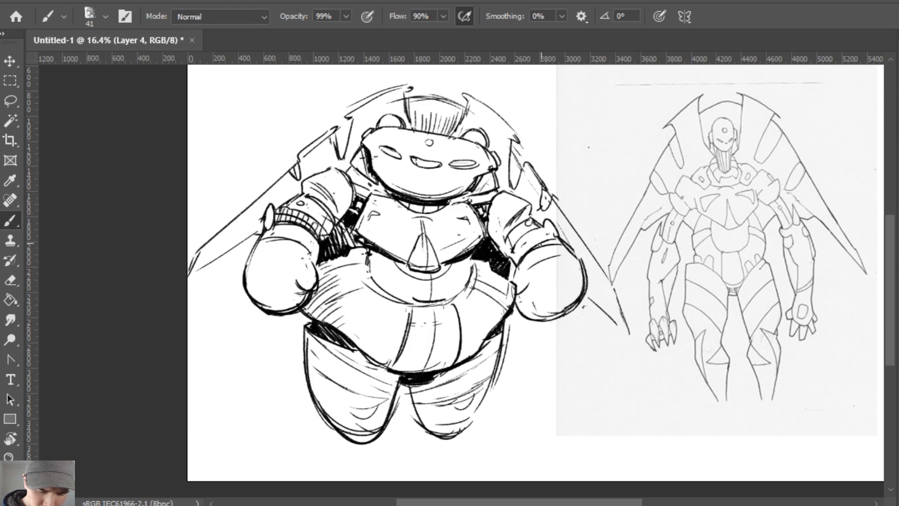
mouse_move(515, 253)
left_mouse_down()
mouse_move(537, 227)
mouse_move(499, 245)
mouse_move(531, 211)
left_mouse_up()
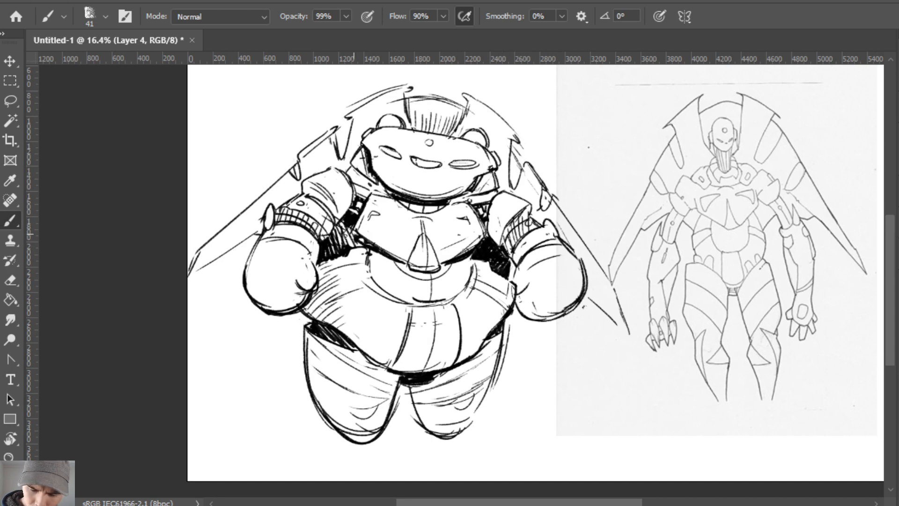
Darken the gap between the left arm and torso, and cut small white highlights into the black areas beside the torso.
mouse_move(342, 224)
left_mouse_down()
mouse_move(331, 245)
mouse_move(351, 252)
mouse_move(369, 238)
mouse_move(339, 242)
mouse_move(344, 256)
mouse_move(347, 229)
left_mouse_up()
key("e")
key("b")
key("e")
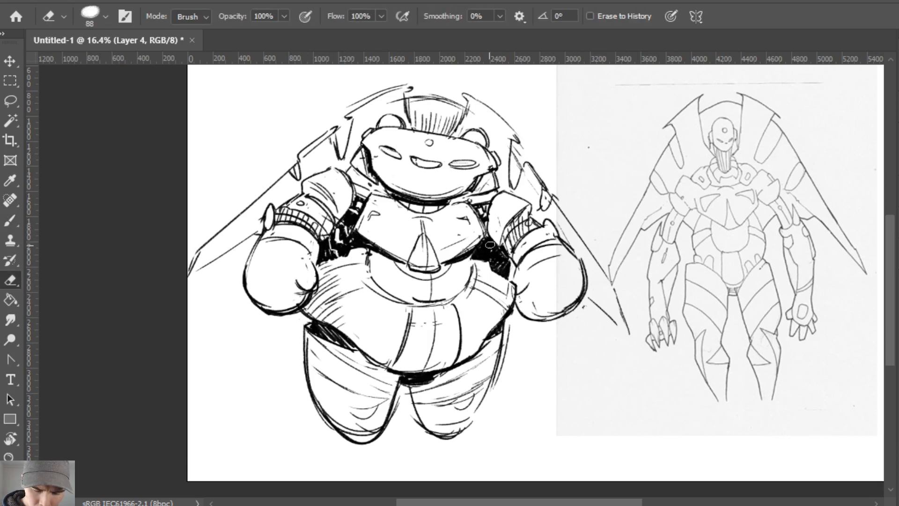
Erase small white highlights into the black gap between the torso and the right arm.
mouse_move(490, 243)
left_mouse_down()
mouse_move(486, 259)
mouse_move(502, 272)
left_mouse_up()
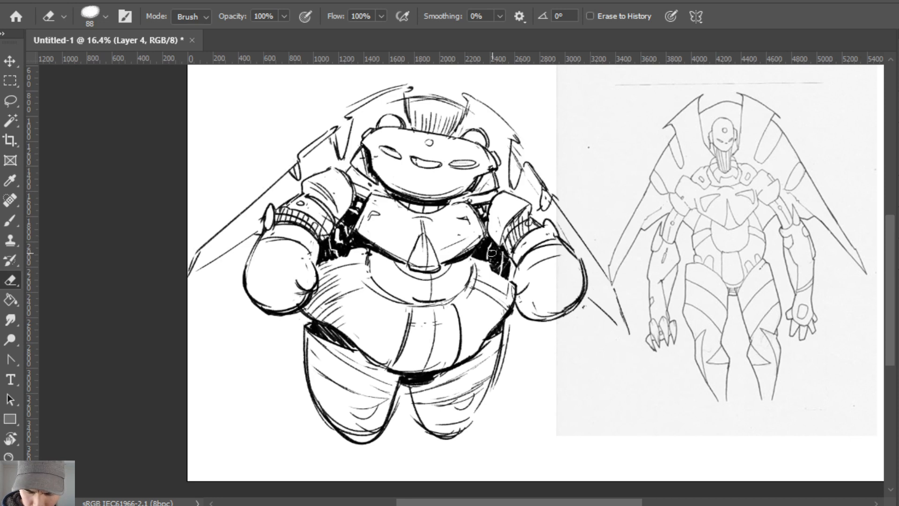
key("b")
key("e")
mouse_move(479, 244)
left_mouse_down()
mouse_move(482, 255)
mouse_move(487, 242)
mouse_move(503, 274)
left_mouse_up()
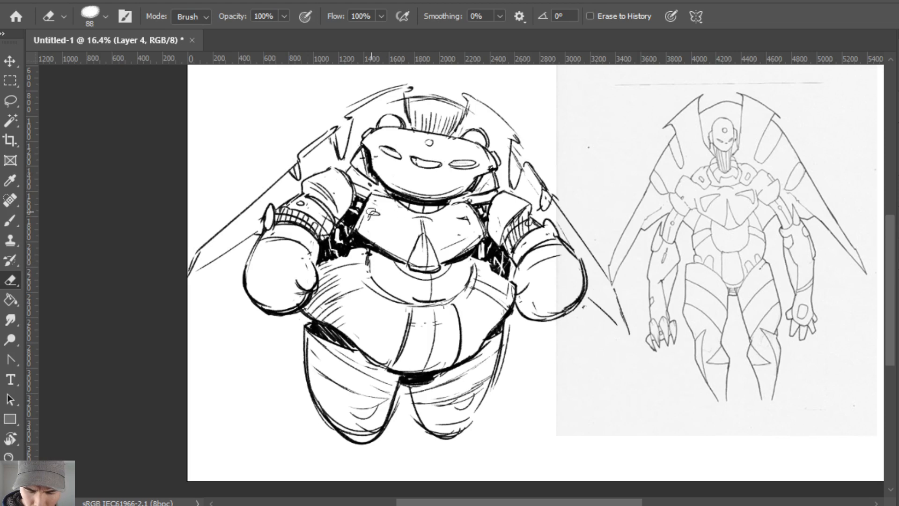
Add panel lines to the head: seams near both lower corners and a stepped forehead plate around the small circle.
key("b")
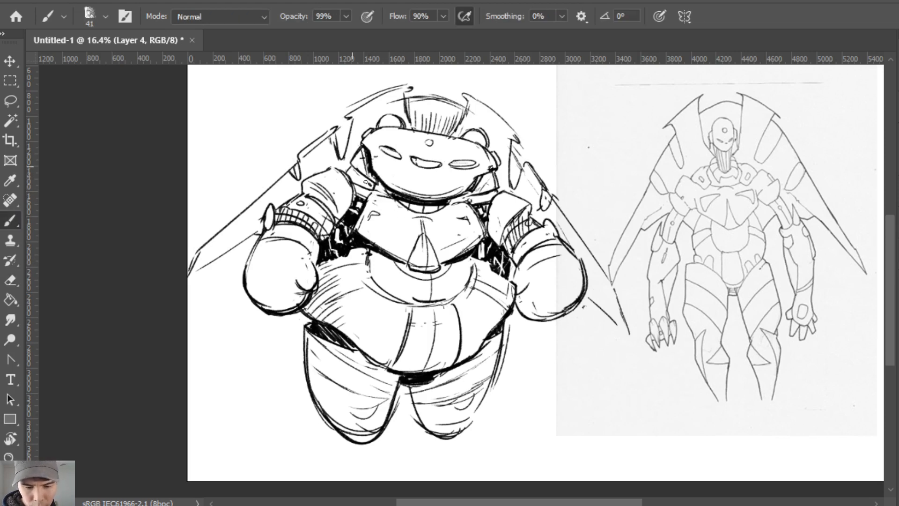
left_click_drag(352, 167, 370, 183)
left_click_drag(490, 194, 447, 202)
key("e")
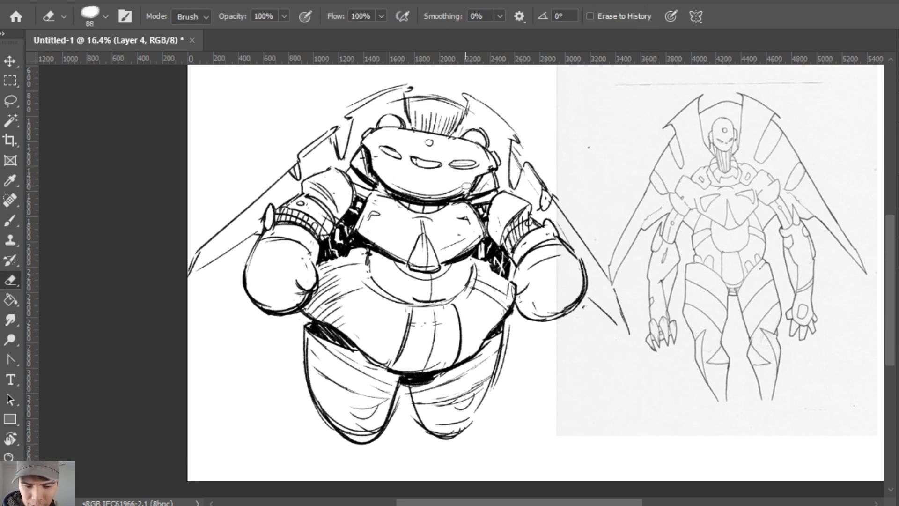
key("b")
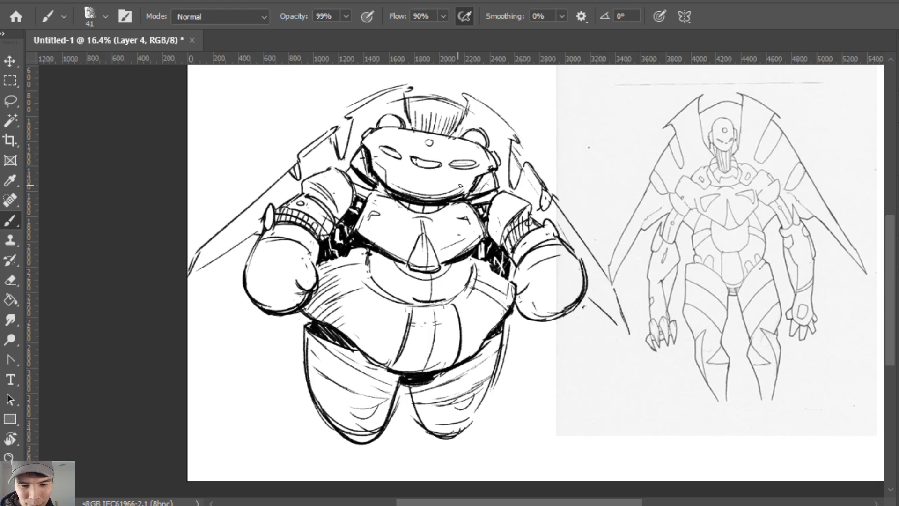
left_click_drag(453, 195, 471, 185)
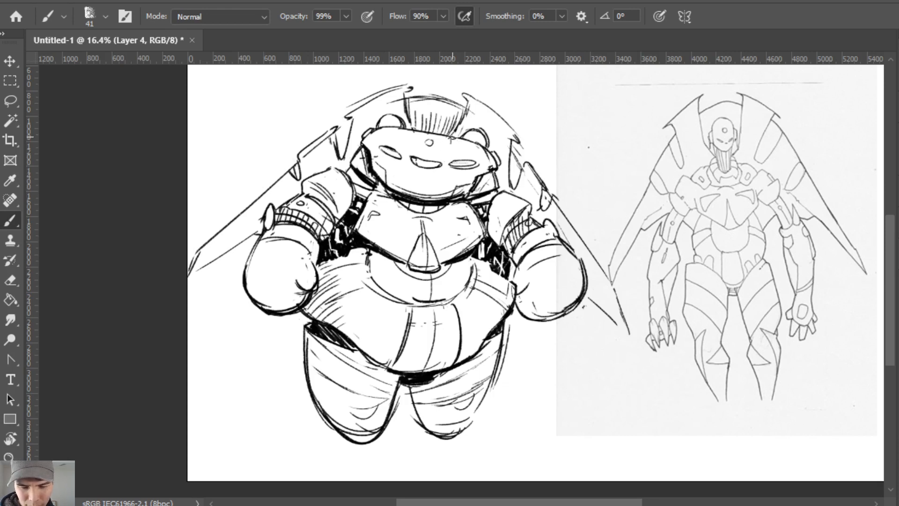
left_click_drag(407, 128, 411, 139)
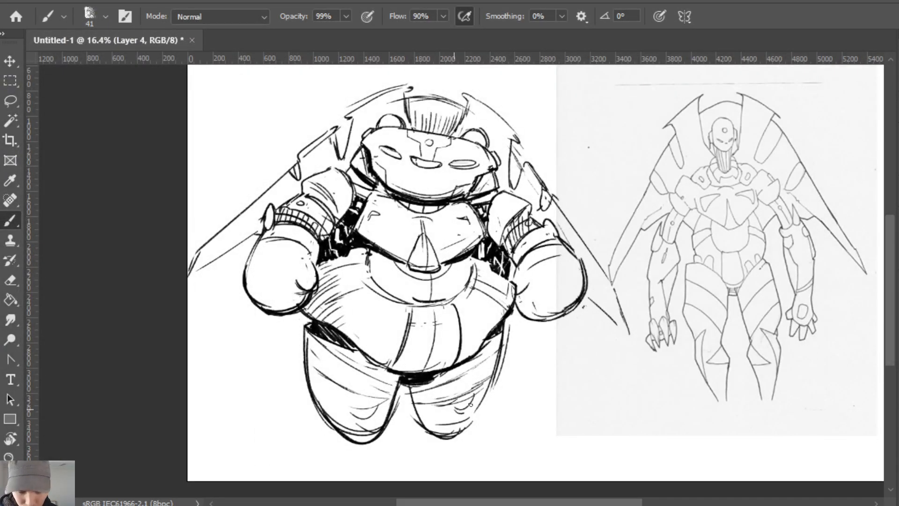
Draw rounded knee caps on both legs and redraw the lower outlines and the right leg's inner edge with heavier lines.
mouse_move(365, 393)
left_mouse_down()
mouse_move(356, 412)
mouse_move(372, 411)
mouse_move(353, 389)
mouse_move(386, 403)
left_mouse_up()
mouse_move(356, 441)
left_mouse_down()
mouse_move(438, 425)
mouse_move(427, 435)
mouse_move(459, 436)
left_mouse_up()
mouse_move(408, 388)
left_mouse_down()
mouse_move(412, 421)
mouse_move(439, 443)
mouse_move(454, 442)
left_mouse_up()
key("ctrl+z")
mouse_move(412, 416)
left_mouse_down()
mouse_move(456, 439)
mouse_move(487, 405)
mouse_move(497, 373)
left_mouse_up()
left_click_drag(489, 391, 462, 436)
key("e")
left_click_drag(414, 417, 429, 433)
key("b")
mouse_move(405, 385)
left_mouse_down()
mouse_move(411, 422)
mouse_move(409, 415)
left_mouse_up()
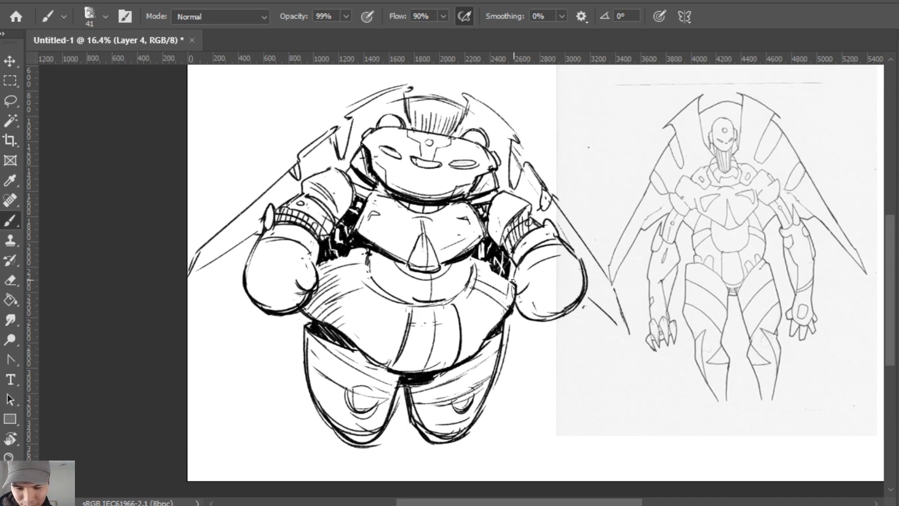
Redraw the right mitt's lower outline slightly lower for a fuller shape, and refine its thumb curve.
key("e")
key("b")
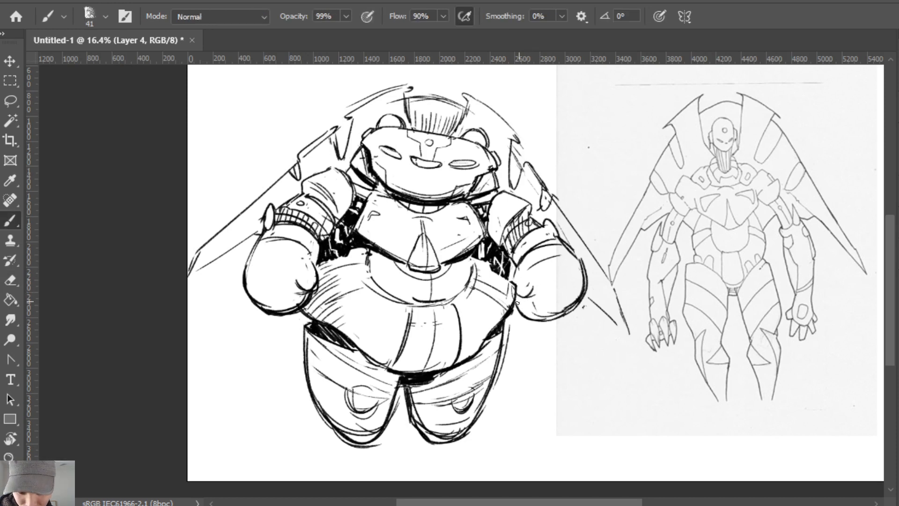
key("e")
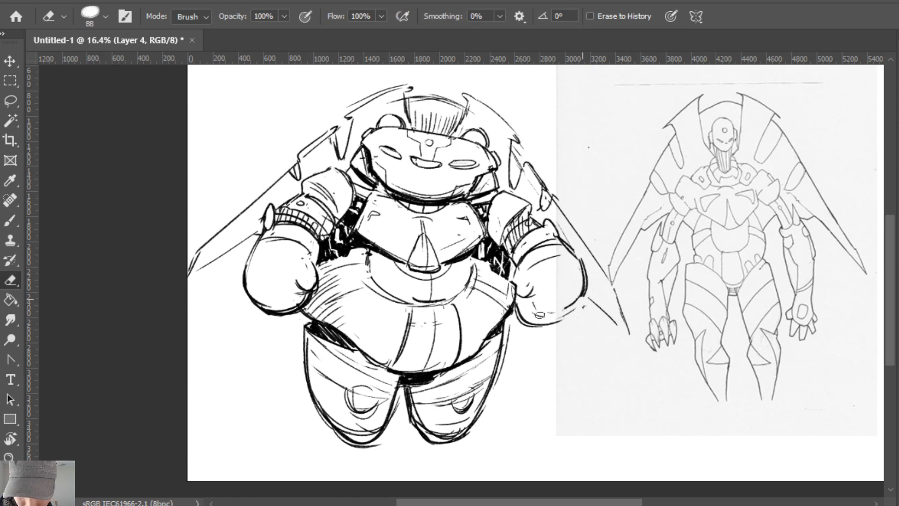
key("b")
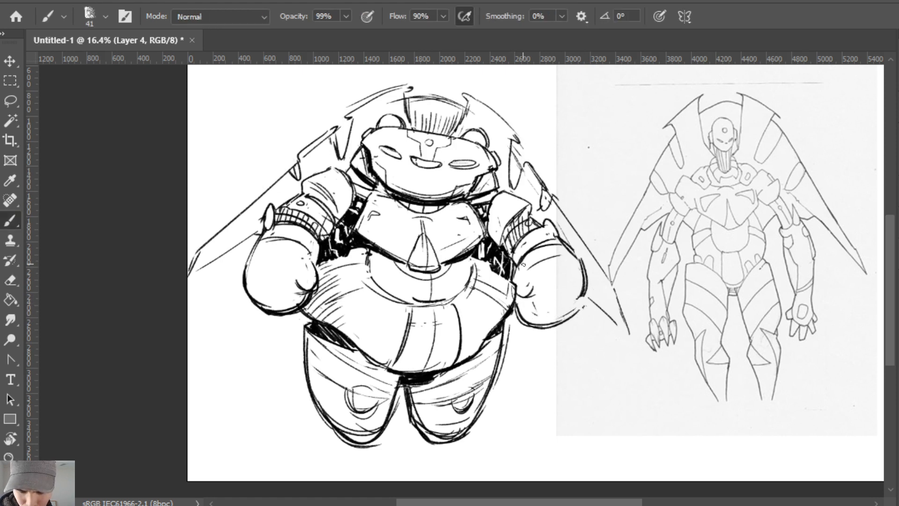
key("e")
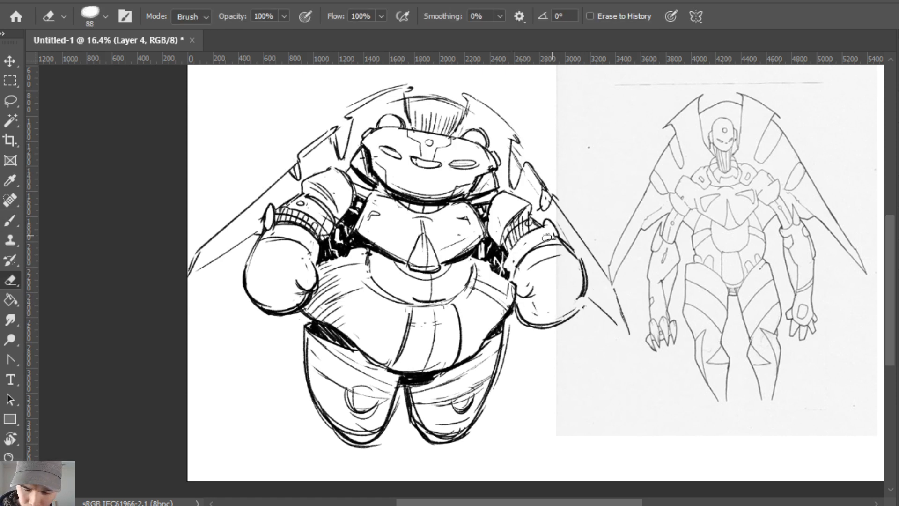
Refill the black gap beside the right arm and cut narrow white highlights back into it.
key("b")
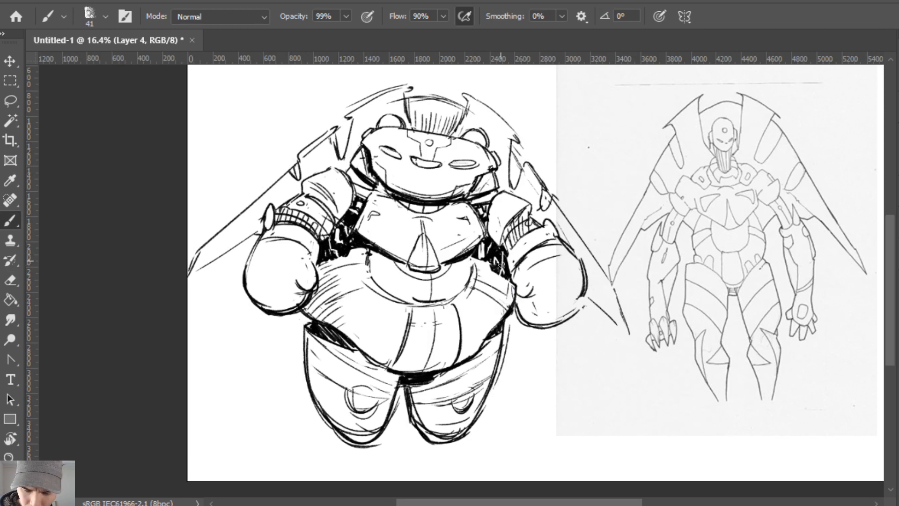
key("e")
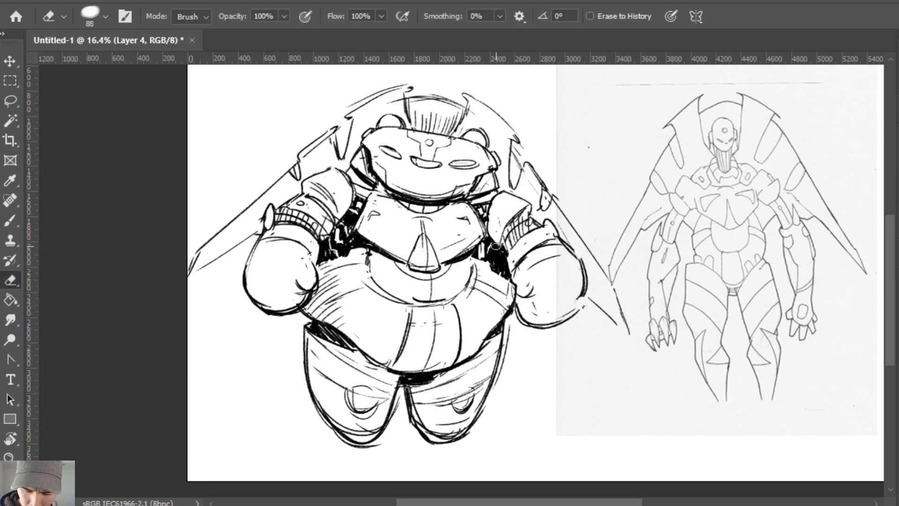
key("b")
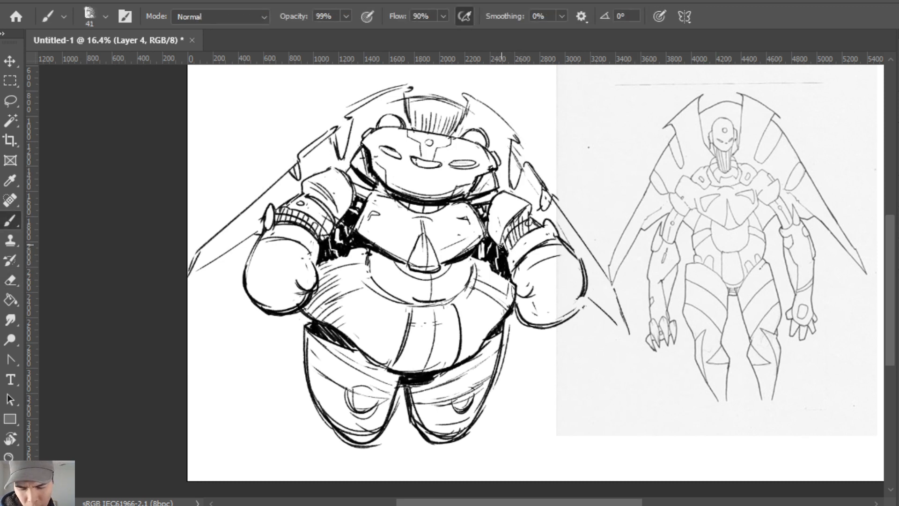
key("e")
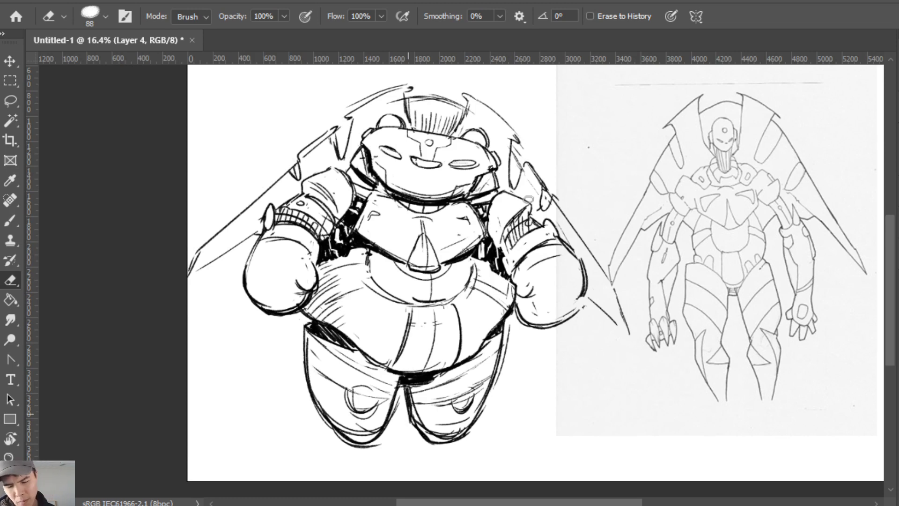
Draw inner panel lines on the left shoulder and upper arm.
key("b")
left_click_drag(322, 190, 320, 203)
left_click_drag(332, 192, 328, 213)
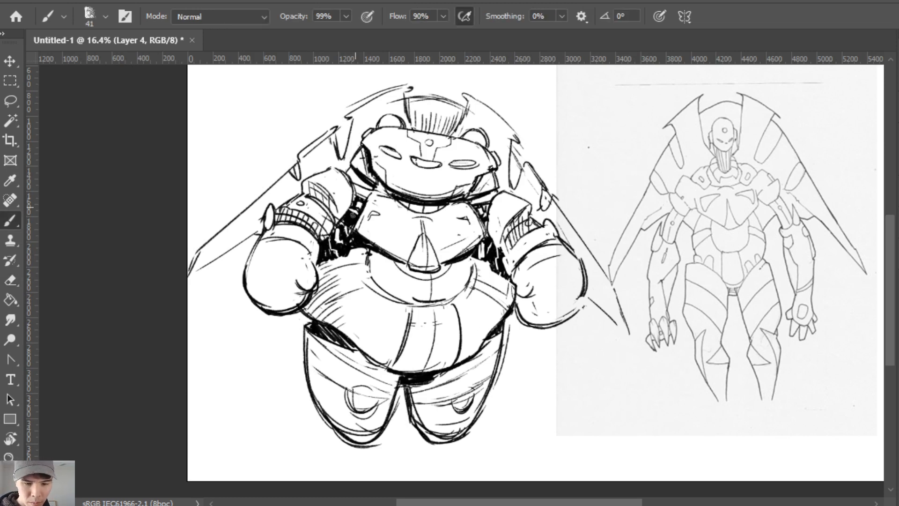
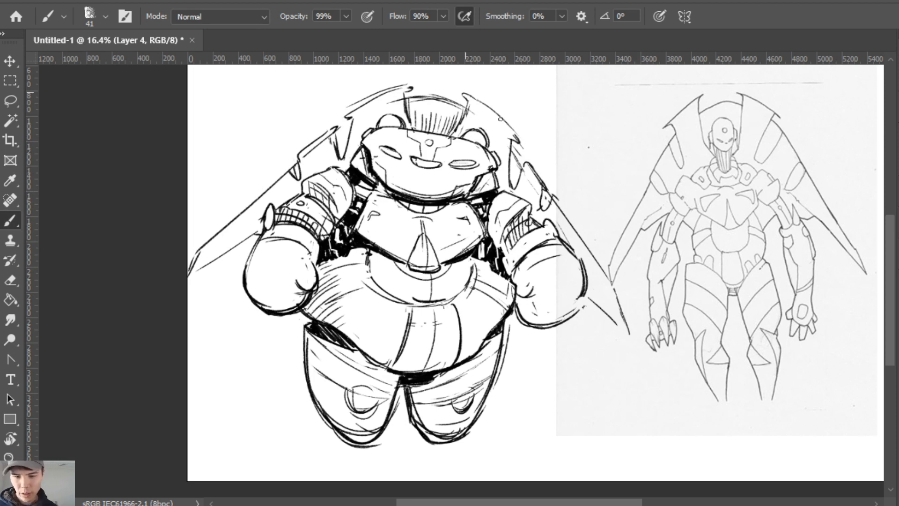
Thicken the upper wing edges and darken the notches along both wings with hatching.
left_click_drag(466, 93, 516, 137)
mouse_move(467, 95)
left_mouse_down()
mouse_move(497, 109)
mouse_move(519, 139)
mouse_move(513, 188)
mouse_move(520, 181)
mouse_move(543, 209)
left_mouse_up()
mouse_move(344, 140)
left_mouse_down()
mouse_move(341, 156)
mouse_move(300, 178)
left_mouse_up()
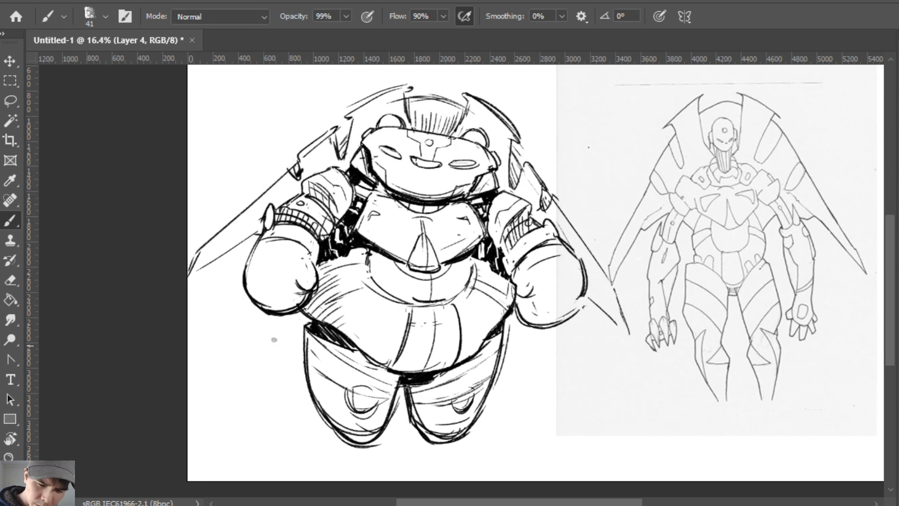
Flip the robot drawing horizontally and reposition it on the white page beside the reference.
key("v")
left_click_drag(584, 294, 613, 294)
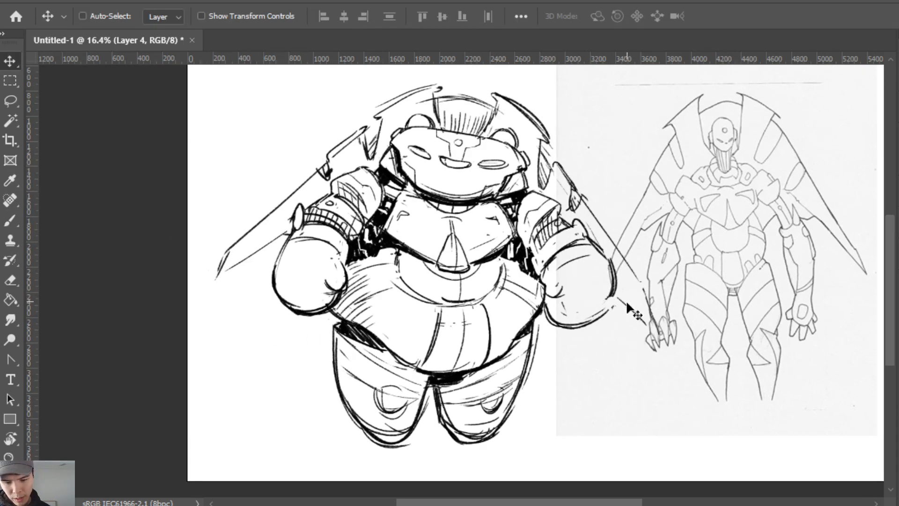
key("ctrl+shift+h")
key("ctrl+t")
left_click_drag(490, 313, 537, 313)
key("Return")
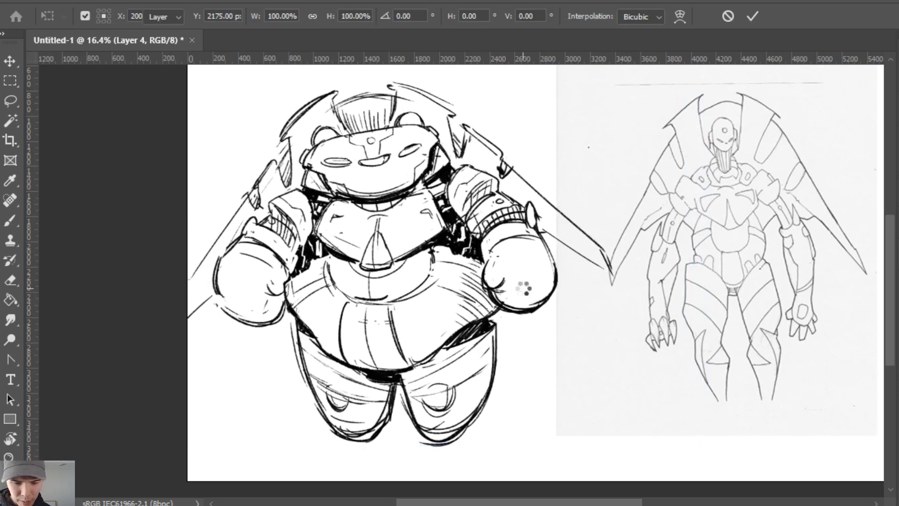
Hatch curved shading along the lower parts of both mitts and beside the right thumb.
key("b")
mouse_move(215, 284)
left_mouse_down()
mouse_move(245, 317)
mouse_move(226, 289)
mouse_move(259, 311)
mouse_move(236, 294)
mouse_move(269, 301)
mouse_move(302, 284)
left_mouse_up()
mouse_move(512, 281)
left_mouse_down()
mouse_move(501, 298)
mouse_move(492, 290)
mouse_move(515, 304)
mouse_move(535, 290)
mouse_move(525, 310)
left_mouse_up()
left_click_drag(486, 273, 497, 285)
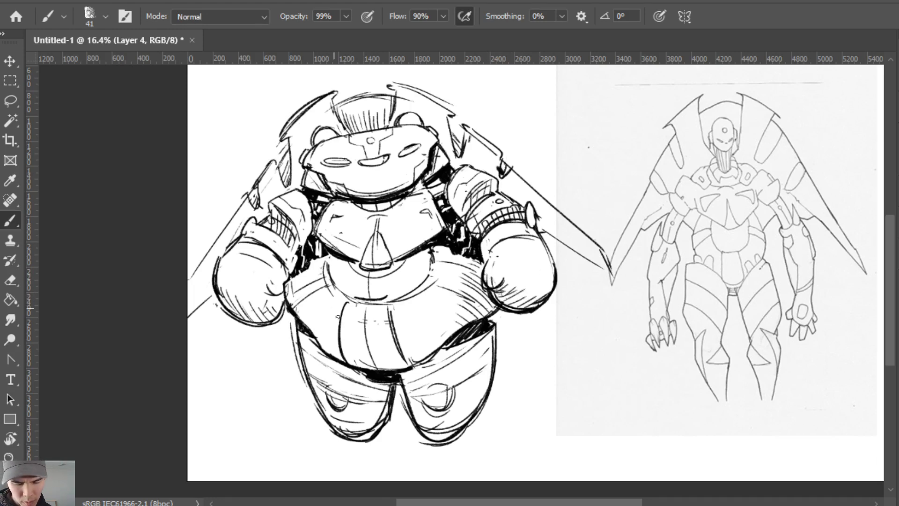
Hatch short shading lines along the belly's left edge, from beside the mitt down to the lower curve.
key("e")
key("b")
left_click_drag(284, 292, 307, 273)
mouse_move(285, 292)
left_mouse_down()
mouse_move(304, 276)
mouse_move(302, 288)
left_mouse_up()
mouse_move(288, 306)
left_mouse_down()
mouse_move(302, 294)
mouse_move(304, 302)
left_mouse_up()
mouse_move(298, 327)
left_mouse_down()
mouse_move(305, 310)
mouse_move(335, 356)
left_mouse_up()
left_click_drag(334, 346, 340, 358)
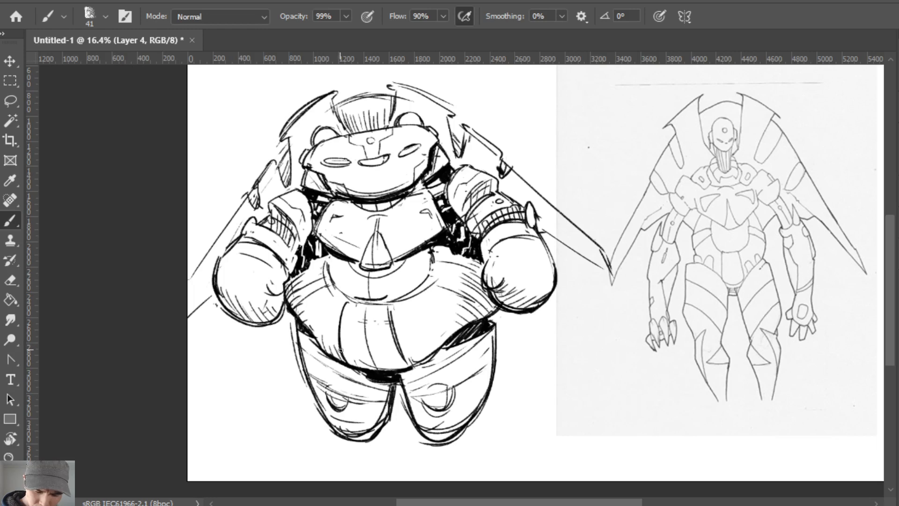
Hatch short strokes along the bottom rim of the belly across its central panels.
left_click_drag(408, 351, 416, 363)
mouse_move(412, 352)
left_mouse_down()
mouse_move(419, 360)
mouse_move(424, 350)
left_mouse_up()
left_click_drag(423, 358, 434, 351)
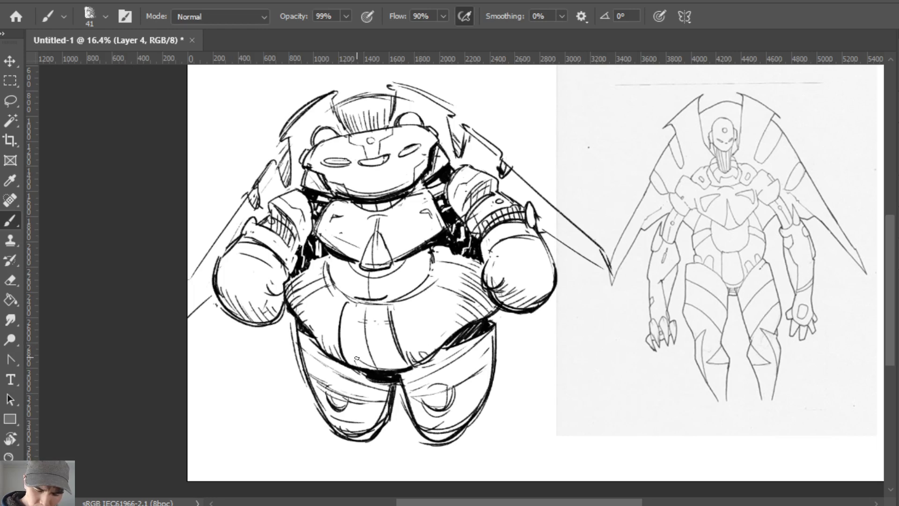
left_click_drag(355, 352, 363, 367)
mouse_move(365, 355)
left_mouse_down()
mouse_move(374, 368)
mouse_move(393, 368)
left_mouse_up()
left_click_drag(396, 357, 407, 368)
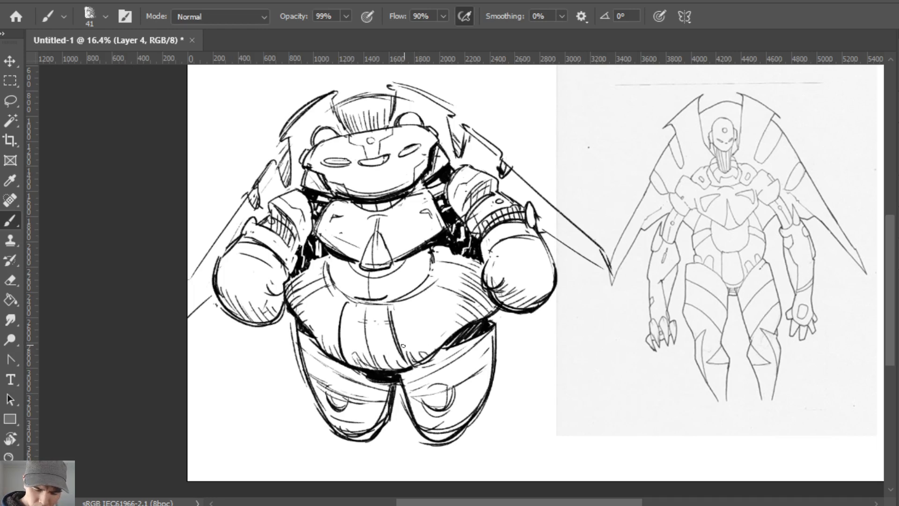
Hatch curved shading on both sides of the band below the chest and strengthen its outer edges.
left_click_drag(331, 258, 345, 285)
left_click_drag(340, 262, 355, 290)
left_click_drag(431, 245, 421, 276)
left_click_drag(425, 264, 403, 293)
left_click_drag(333, 257, 327, 272)
left_click_drag(330, 271, 349, 295)
left_click_drag(331, 253, 338, 281)
left_click_drag(334, 257, 349, 291)
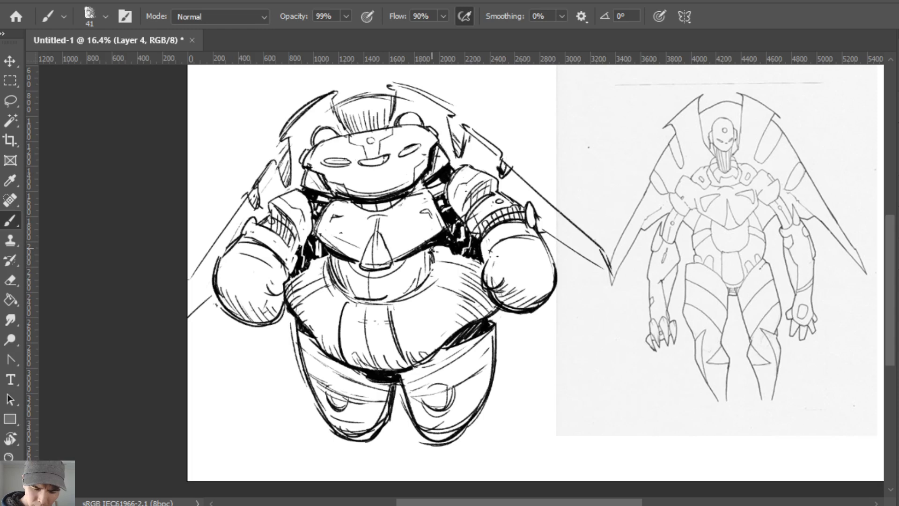
left_click_drag(431, 253, 401, 291)
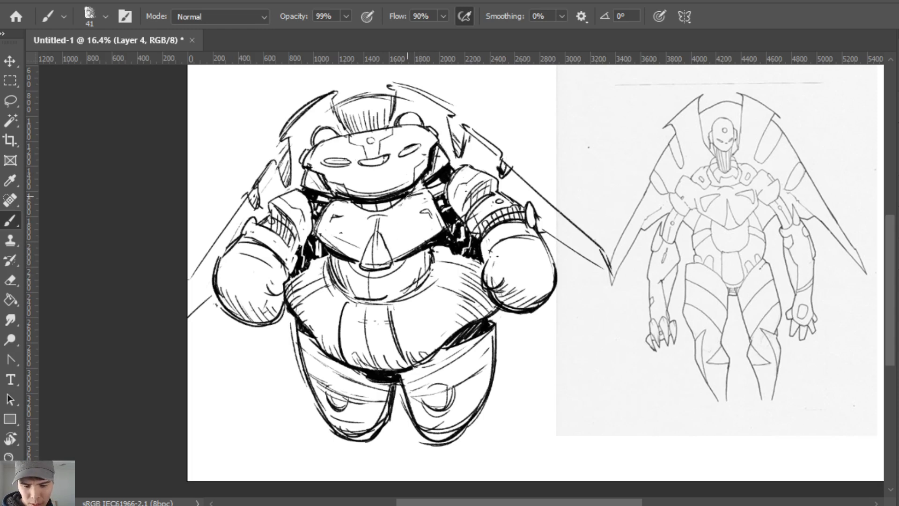
Darken the lower edge of the head plate and its shaded side with ink strokes.
left_click_drag(405, 197, 420, 184)
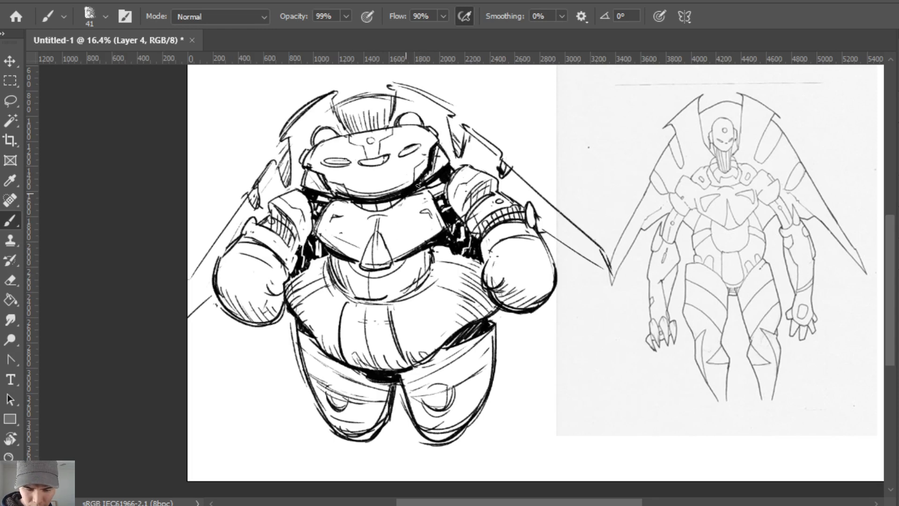
left_click_drag(364, 202, 436, 176)
key("e")
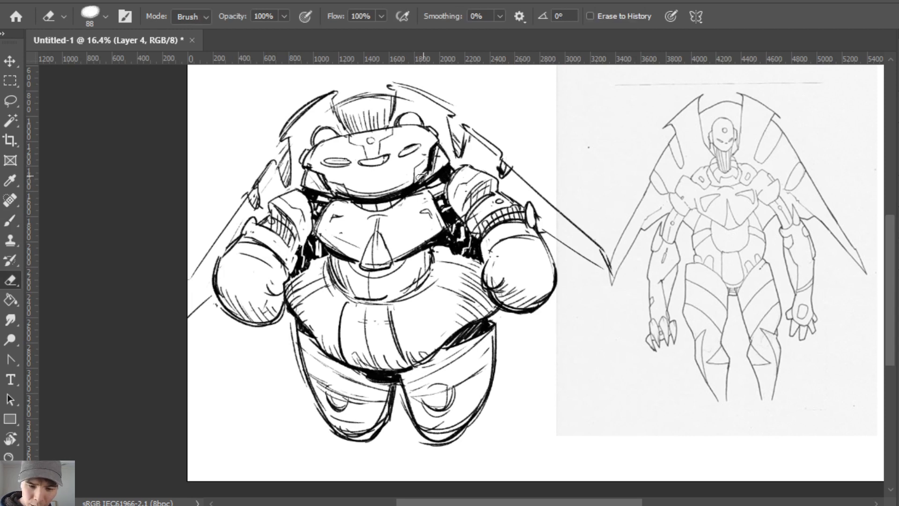
key("b")
left_click_drag(364, 200, 423, 180)
Refine the dark side corners of the head with erased cuts and short ink strokes, undoing the last stray stroke.
key("e")
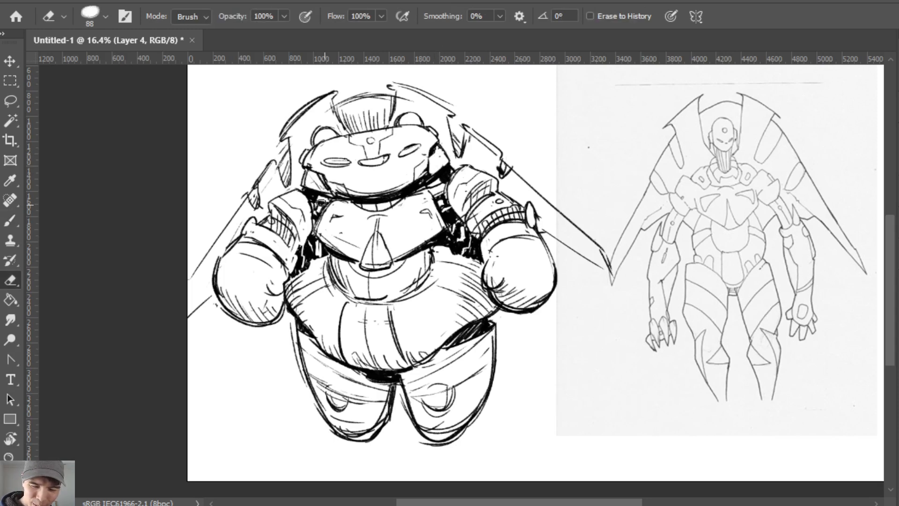
key("b")
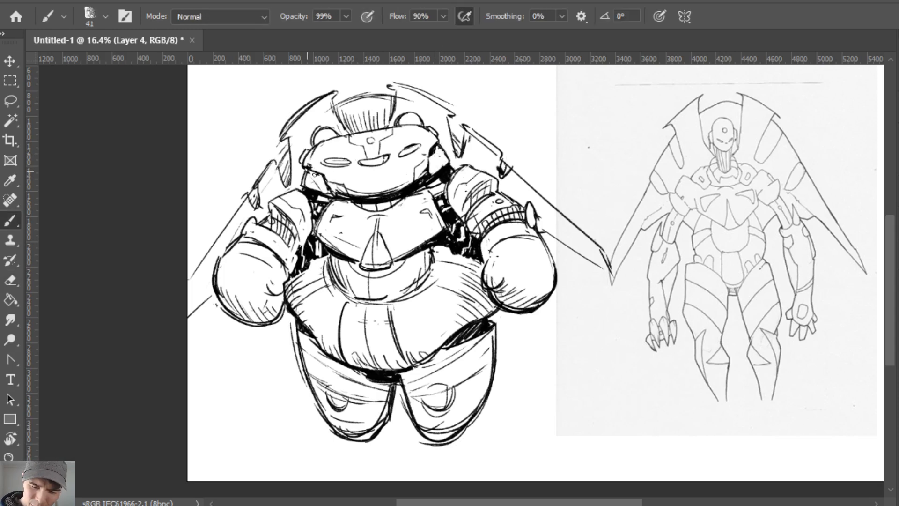
key("e")
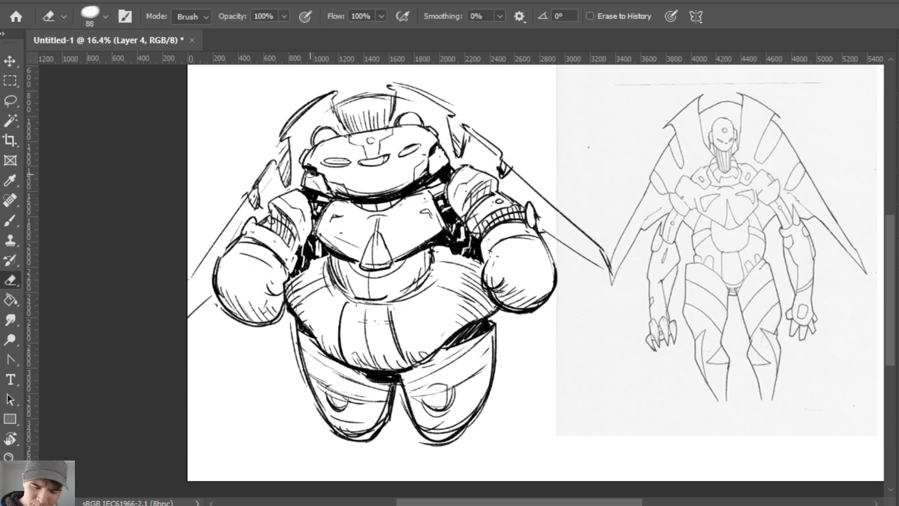
key("b")
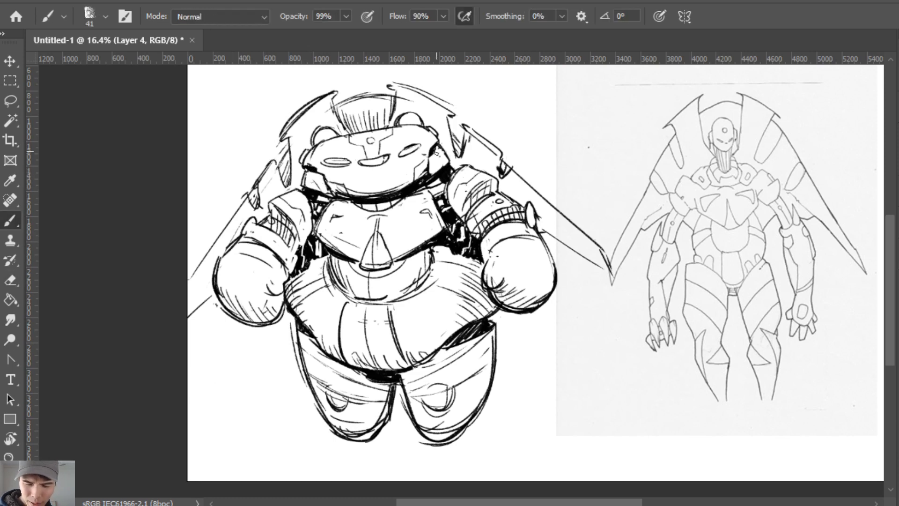
left_click_drag(295, 182, 314, 171)
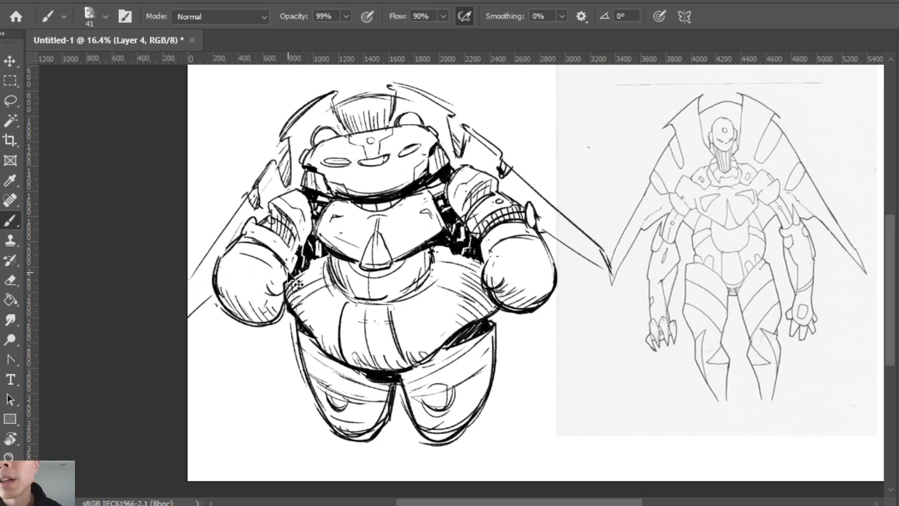
key("ctrl+z")
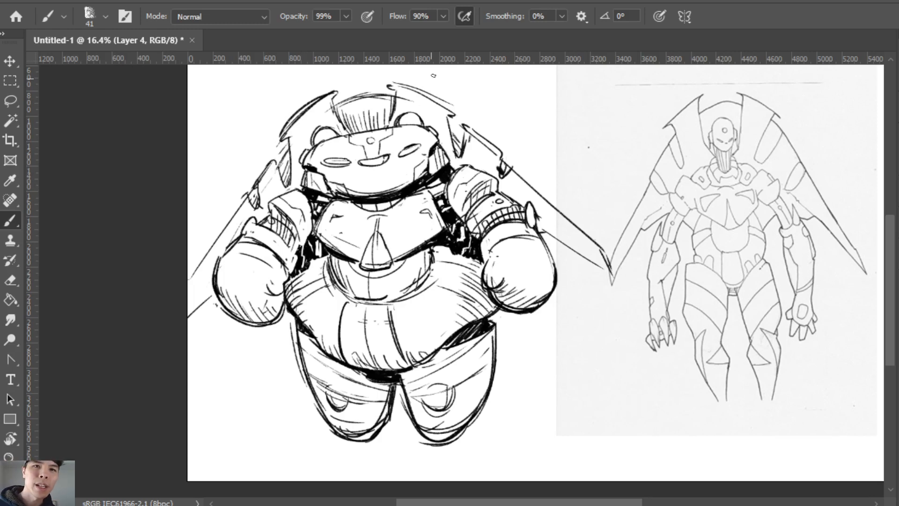
key("ctrl+space")
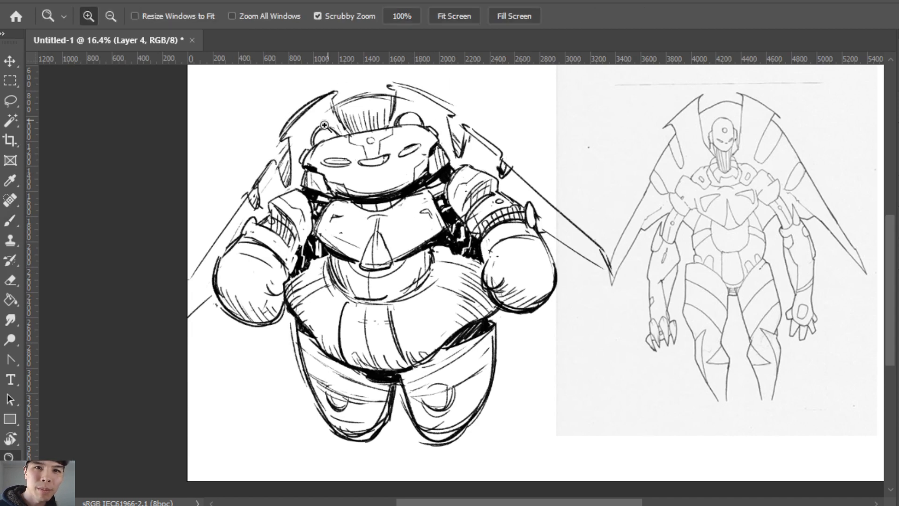
mouse_move(270, 198)
left_mouse_down()
mouse_move(274, 176)
mouse_move(292, 195)
left_mouse_up()
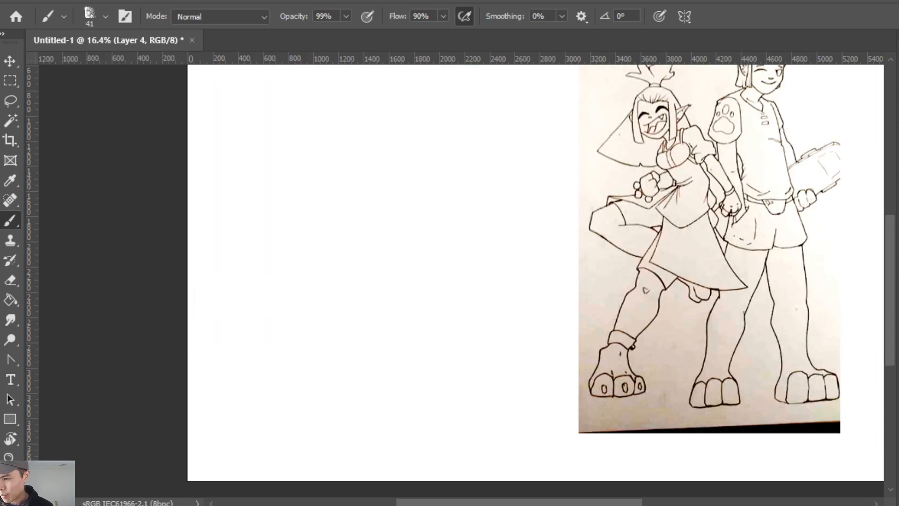
Switch to Layer 2 and sketch the new character's wide curved head top with two small round ears beside the reference.
key("z")
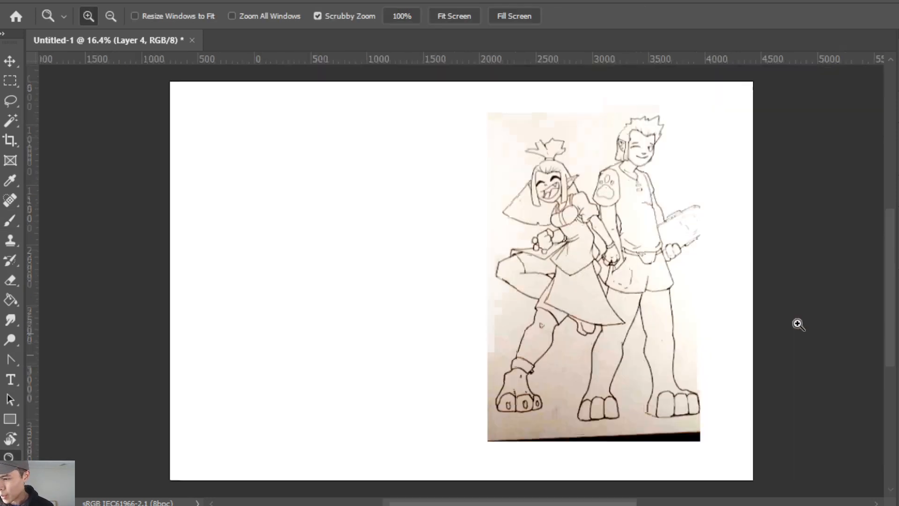
left_click_drag(797, 321, 766, 452)
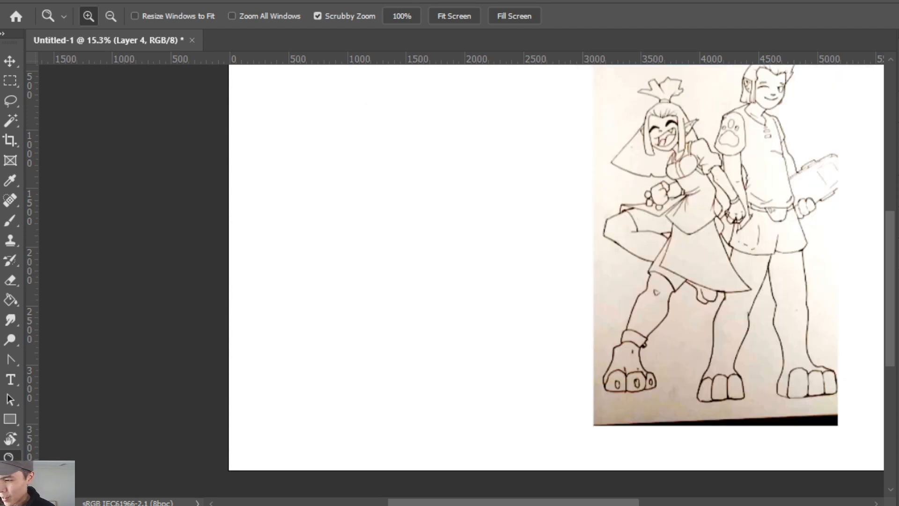
key("Return")
key("alt+[")
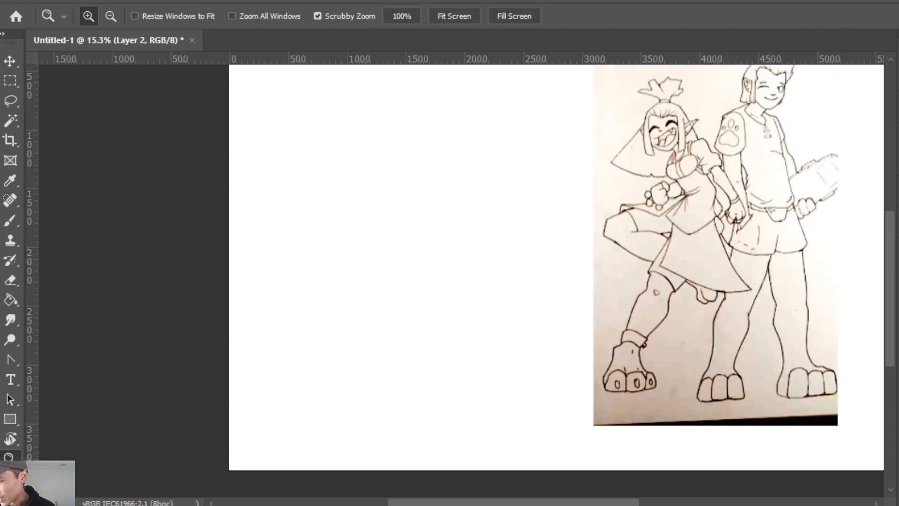
key("alt+]")
key("alt+]")
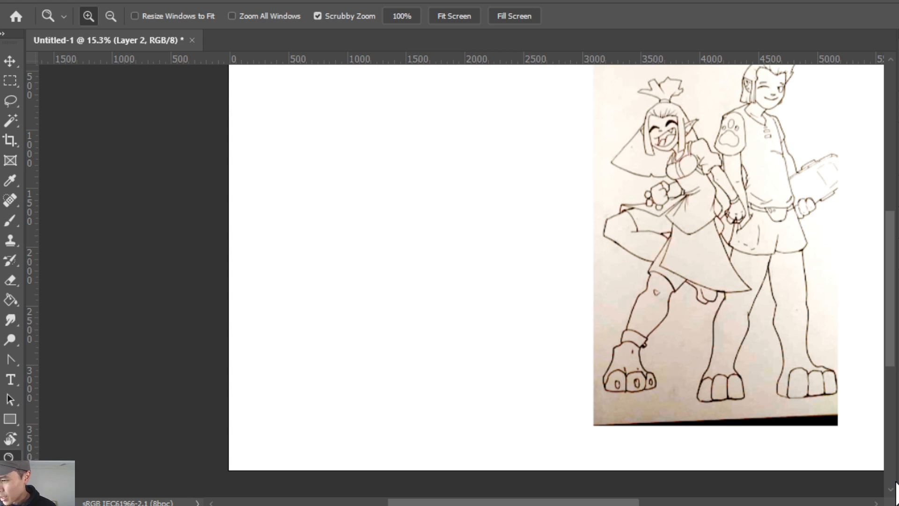
left_click_drag(518, 291, 476, 325)
key("b")
mouse_move(306, 238)
left_mouse_down()
mouse_move(381, 190)
mouse_move(413, 189)
left_mouse_up()
left_click_drag(403, 191, 440, 219)
left_click_drag(398, 188, 423, 197)
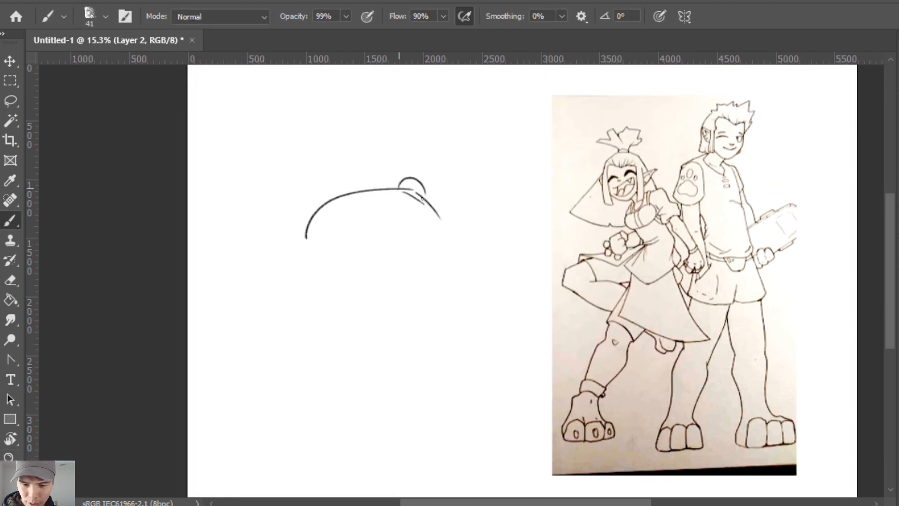
left_click_drag(326, 189, 338, 192)
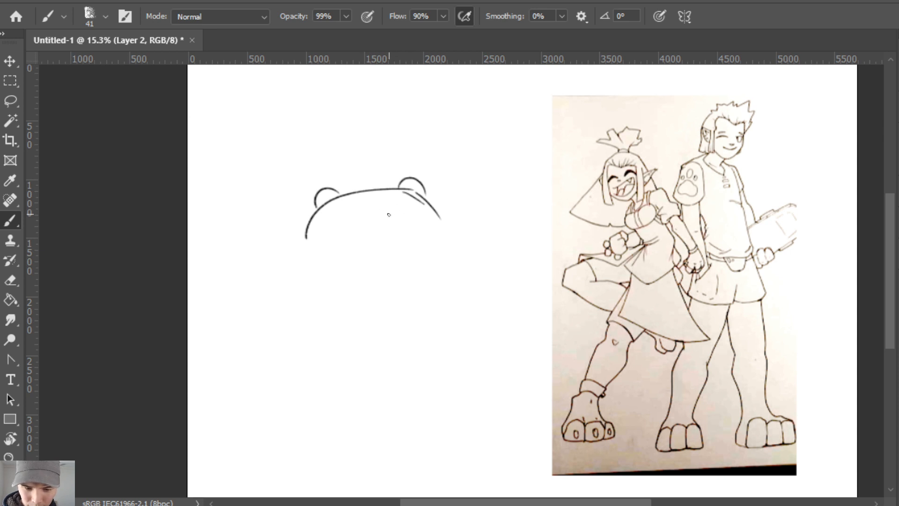
Draw a squinting eye with short lashes near the head's edge and reinforce both sides of the head outline.
left_click_drag(389, 215, 411, 202)
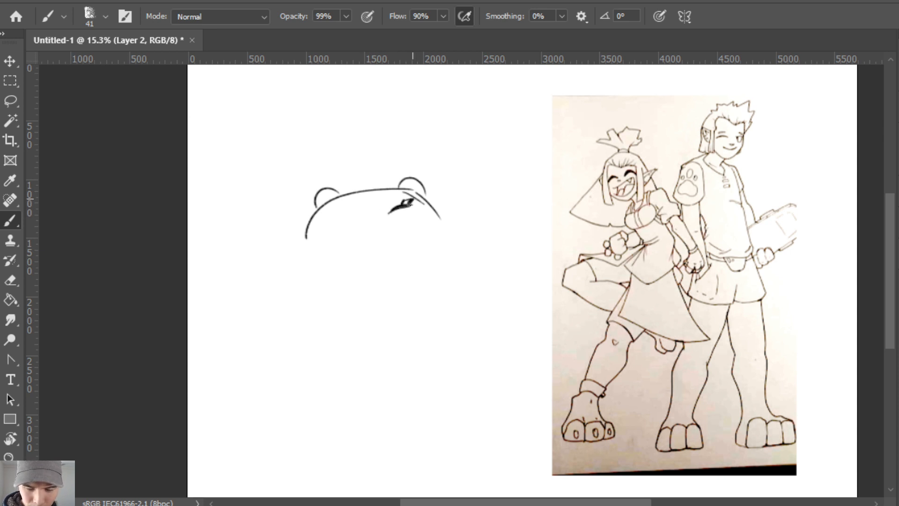
key("ctrl+z")
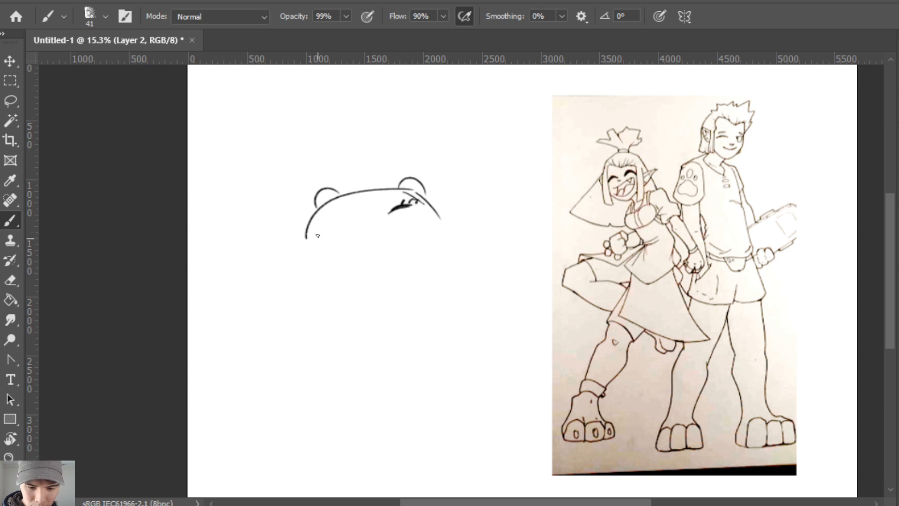
left_click_drag(310, 225, 307, 242)
left_click_drag(305, 230, 306, 249)
left_click_drag(434, 205, 444, 226)
Sketch the faint curve closing the lower face and a long bulging line for one side of the body.
key("space")
left_click_drag(398, 322, 376, 275)
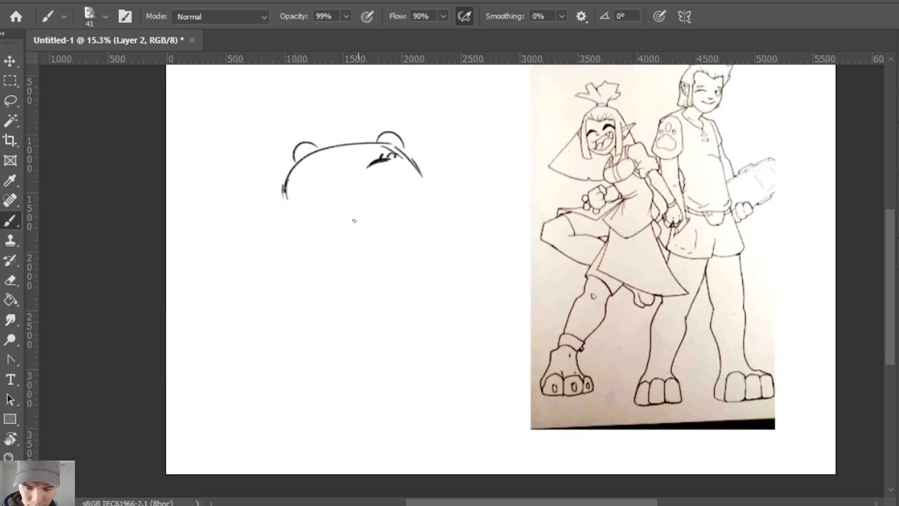
left_click_drag(287, 202, 402, 186)
left_click_drag(421, 175, 443, 251)
key("ctrl+z")
left_click_drag(424, 181, 443, 306)
left_click_drag(278, 268, 258, 271)
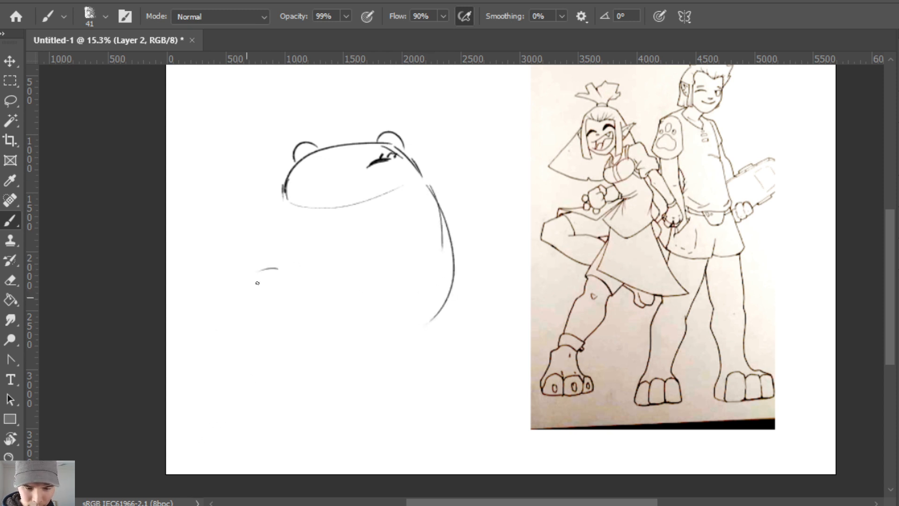
Outline the opposite side of the body with a rounded belly and a slanting line below the hip.
left_click_drag(287, 211, 276, 238)
key("ctrl+z")
mouse_move(288, 205)
left_mouse_down()
mouse_move(266, 324)
mouse_move(365, 358)
left_mouse_up()
left_click_drag(449, 309, 373, 390)
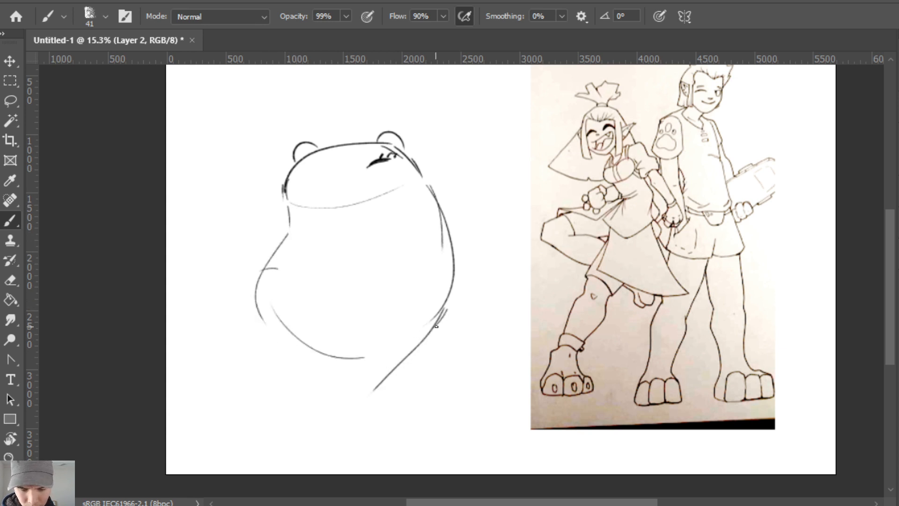
Block in the slanted, skirt-like lower section with doubled edges under the belly and thicken the adjoining body curve.
left_click_drag(428, 339, 371, 413)
mouse_move(317, 355)
left_mouse_down()
mouse_move(302, 405)
mouse_move(294, 395)
mouse_move(351, 412)
left_mouse_up()
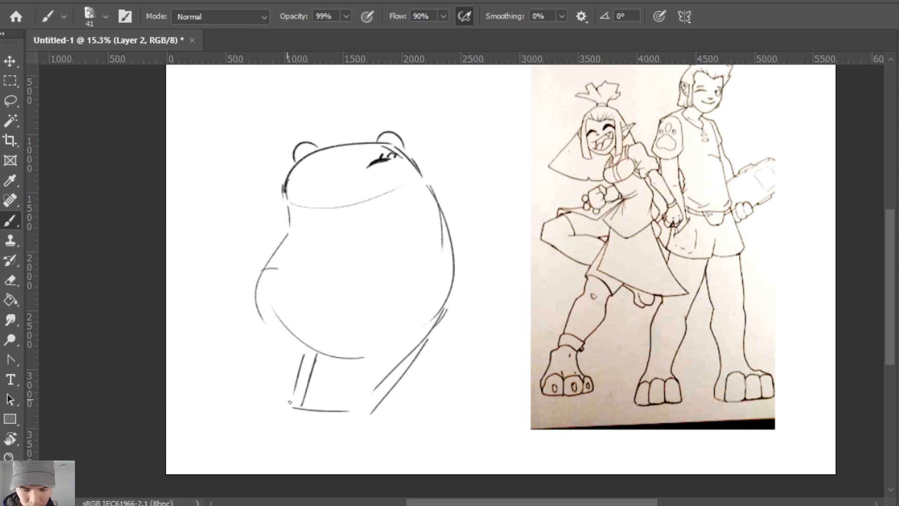
left_click_drag(292, 402, 382, 400)
left_click_drag(315, 358, 424, 337)
left_click_drag(318, 351, 427, 330)
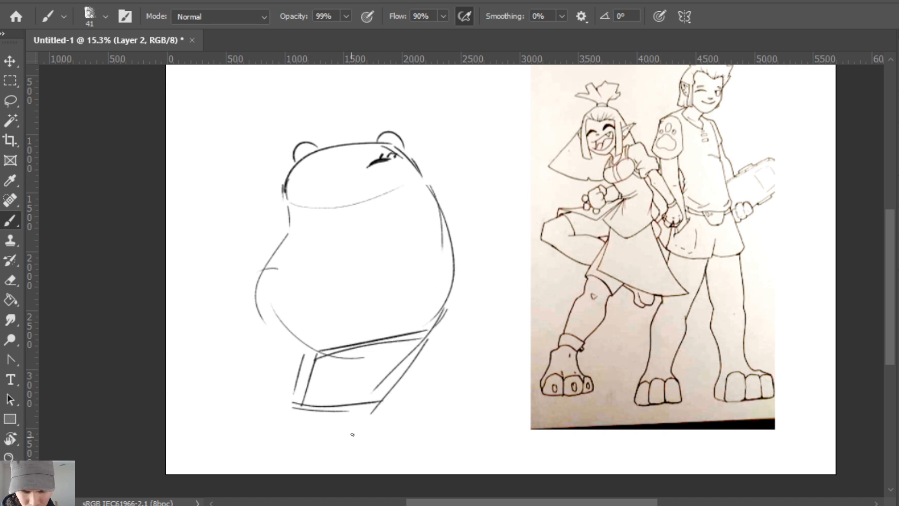
left_click_drag(453, 242, 428, 339)
left_click_drag(459, 269, 422, 342)
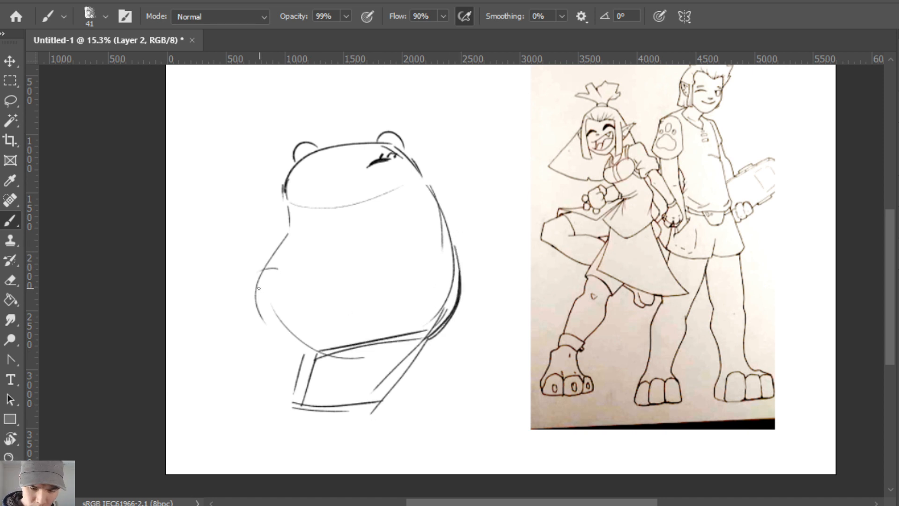
mouse_move(258, 286)
left_mouse_down()
mouse_move(215, 322)
mouse_move(253, 351)
left_mouse_up()
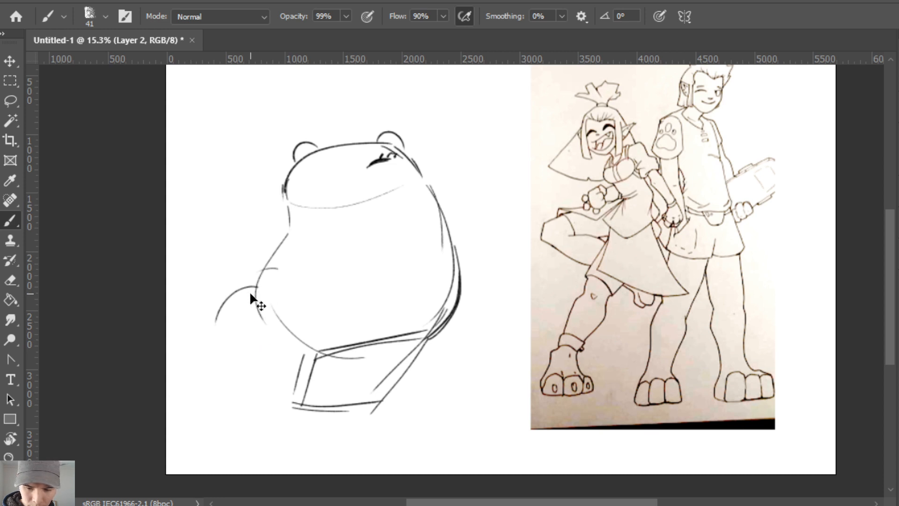
key("ctrl+z")
key("ctrl+z")
Draw a rounded raised leg beside the belly and reinforce the body contour from the neck down to the hip.
left_click_drag(255, 288, 246, 366)
mouse_move(256, 286)
left_mouse_down()
mouse_move(248, 382)
mouse_move(276, 370)
left_mouse_up()
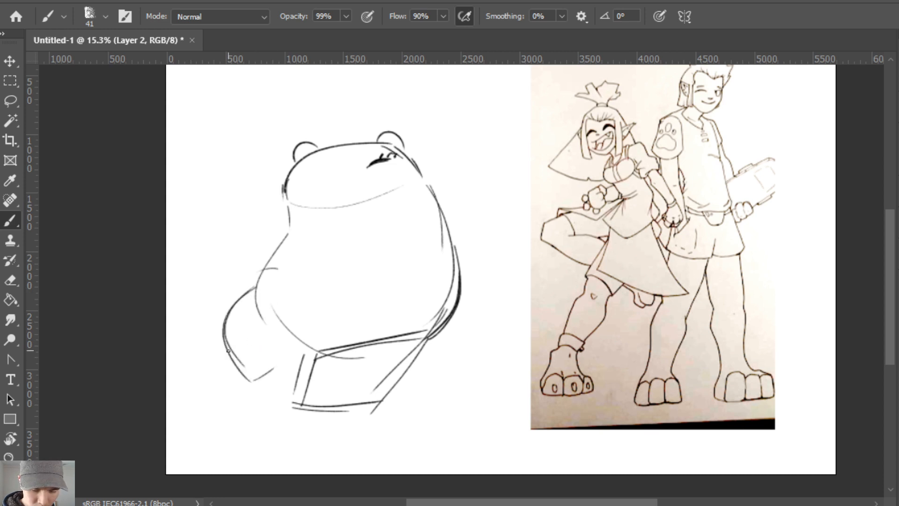
left_click_drag(227, 351, 302, 356)
left_click_drag(248, 384, 295, 359)
mouse_move(252, 289)
left_mouse_down()
mouse_move(294, 352)
mouse_move(322, 360)
left_mouse_up()
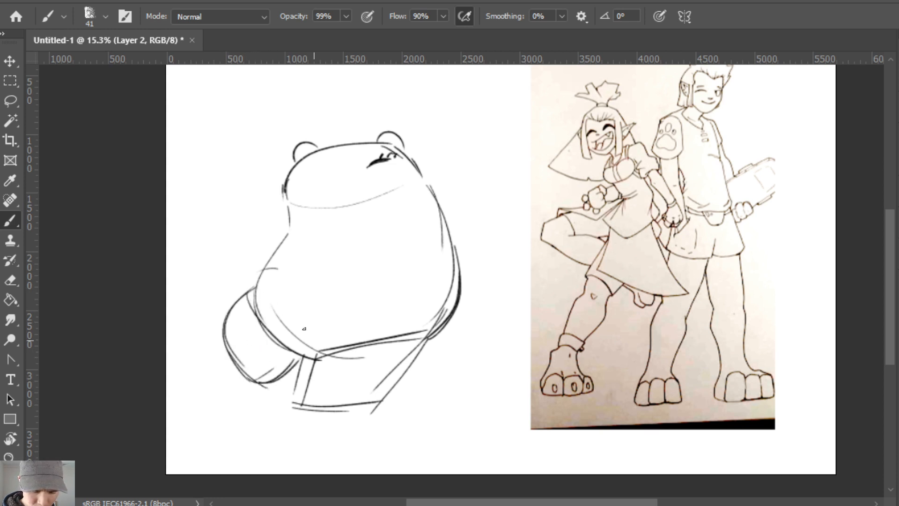
mouse_move(284, 218)
left_mouse_down()
mouse_move(258, 268)
mouse_move(273, 334)
left_mouse_up()
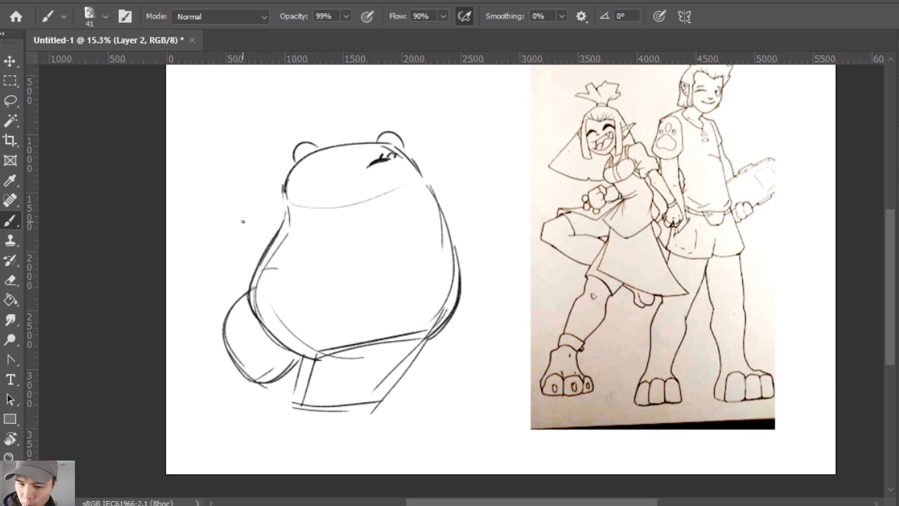
mouse_move(251, 216)
left_mouse_down()
mouse_move(247, 248)
mouse_move(255, 244)
mouse_move(232, 302)
left_mouse_up()
left_click_drag(223, 226, 234, 285)
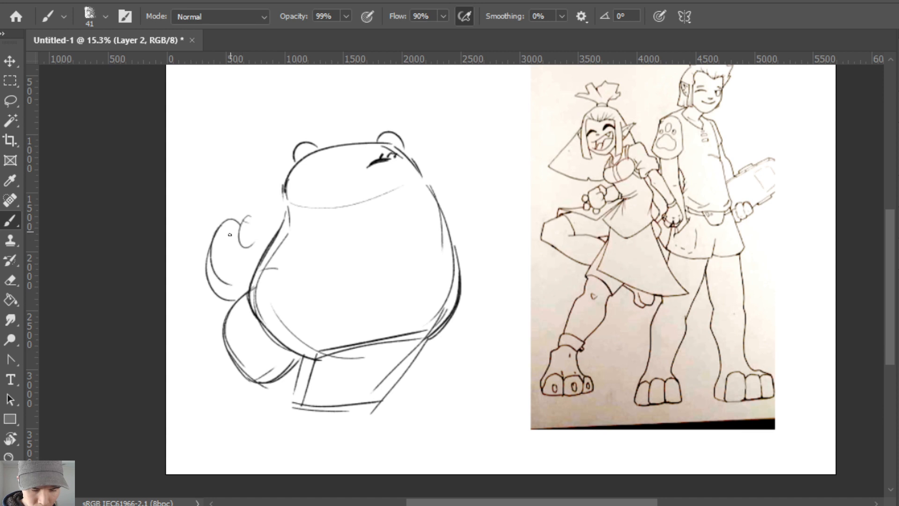
key("ctrl+z")
key("ctrl+z")
Try a rounded outline for the bent arm above the raised leg, erasing its stray inner strokes.
mouse_move(246, 225)
left_mouse_down()
mouse_move(236, 240)
mouse_move(253, 258)
left_mouse_up()
mouse_move(243, 225)
left_mouse_down()
mouse_move(255, 256)
mouse_move(211, 269)
mouse_move(235, 303)
left_mouse_up()
left_click_drag(225, 242, 229, 304)
mouse_move(244, 230)
left_mouse_down()
mouse_move(234, 255)
mouse_move(248, 266)
left_mouse_up()
key("e")
mouse_move(238, 253)
left_mouse_down()
mouse_move(248, 227)
mouse_move(248, 267)
left_mouse_up()
key("b")
mouse_move(225, 236)
left_mouse_down()
mouse_move(207, 281)
mouse_move(223, 300)
left_mouse_up()
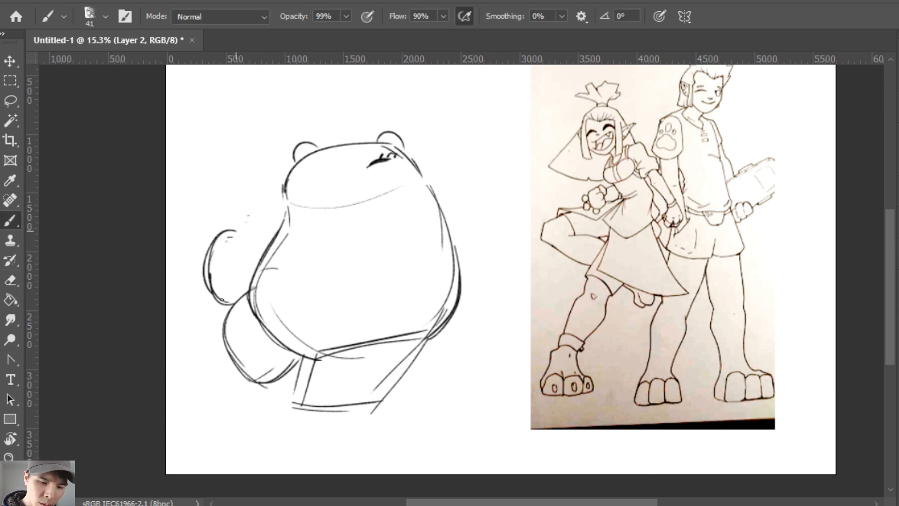
Draw the inner curl of the bent arm and erase its outer outline.
left_click_drag(246, 234, 249, 271)
key("e")
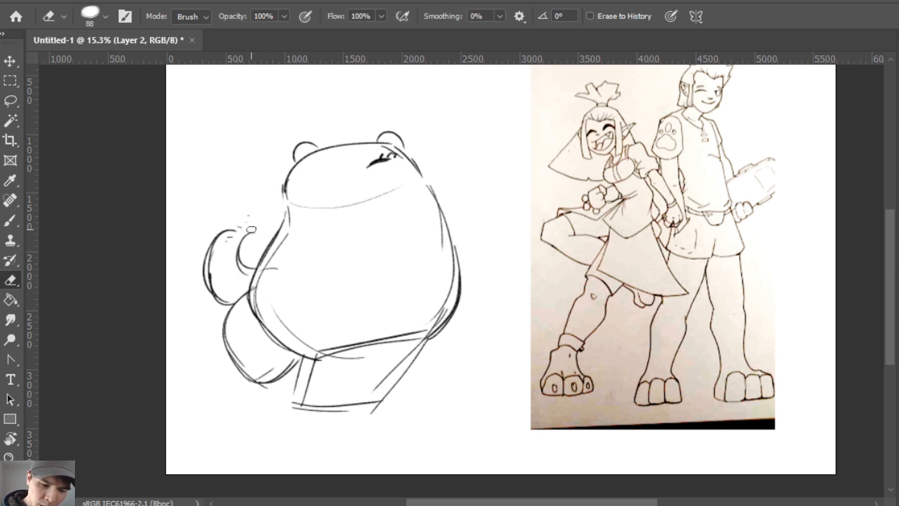
left_click_drag(226, 237, 211, 283)
key("b")
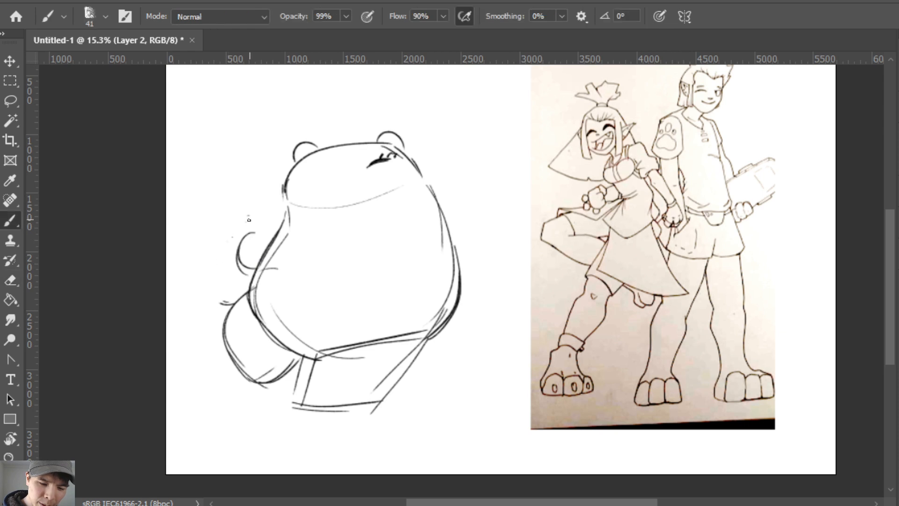
Redraw the bent arm's outer outline as a wider curve running from the raised leg up to the shoulder.
left_click_drag(249, 218, 225, 295)
key("ctrl+z")
key("ctrl+z")
left_click_drag(236, 214, 220, 294)
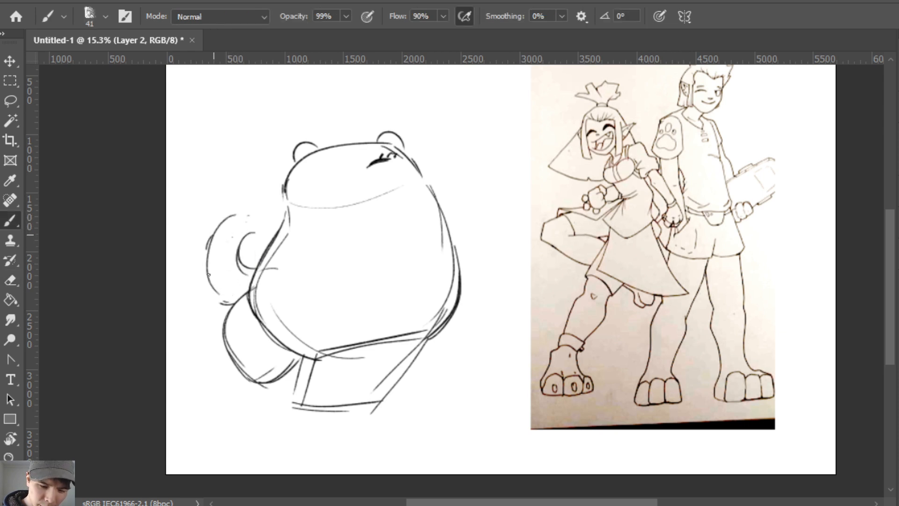
left_click_drag(207, 248, 232, 303)
mouse_move(234, 214)
left_mouse_down()
mouse_move(211, 280)
mouse_move(270, 218)
left_mouse_up()
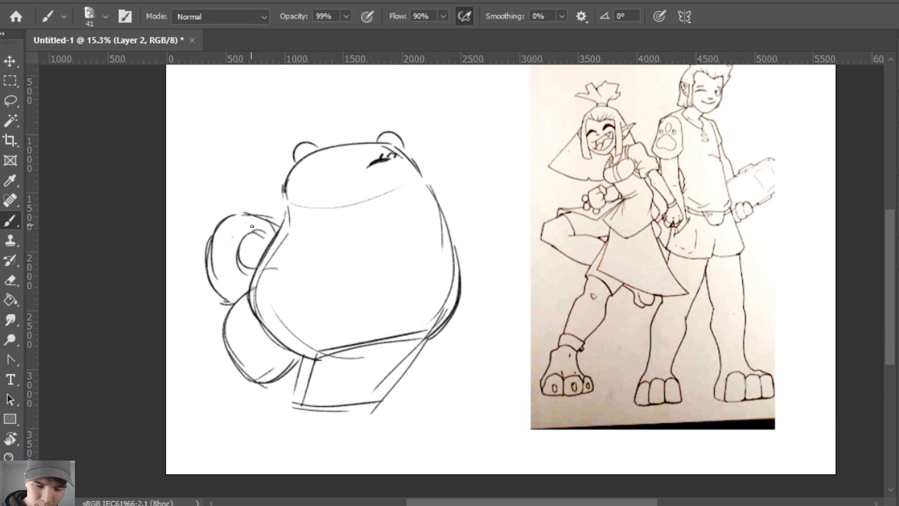
Erase part of the arm's upper curve and redraw it with bolder strokes toward the shoulder.
key("e")
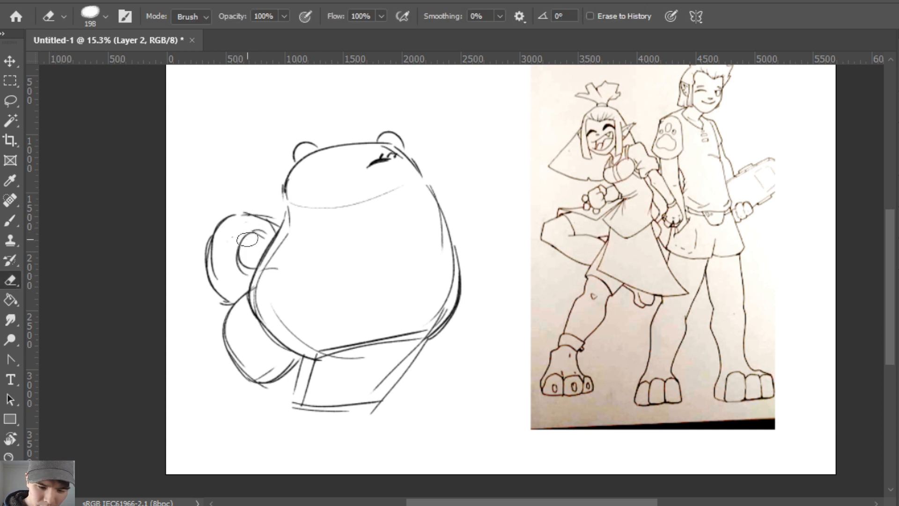
key("b")
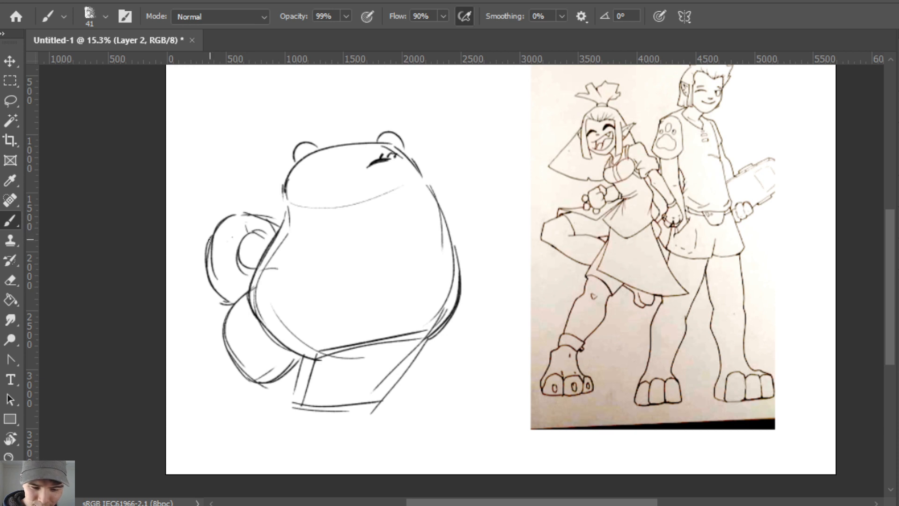
key("e")
left_click_drag(217, 235, 240, 208)
key("b")
left_click_drag(207, 240, 260, 215)
left_click_drag(232, 222, 284, 223)
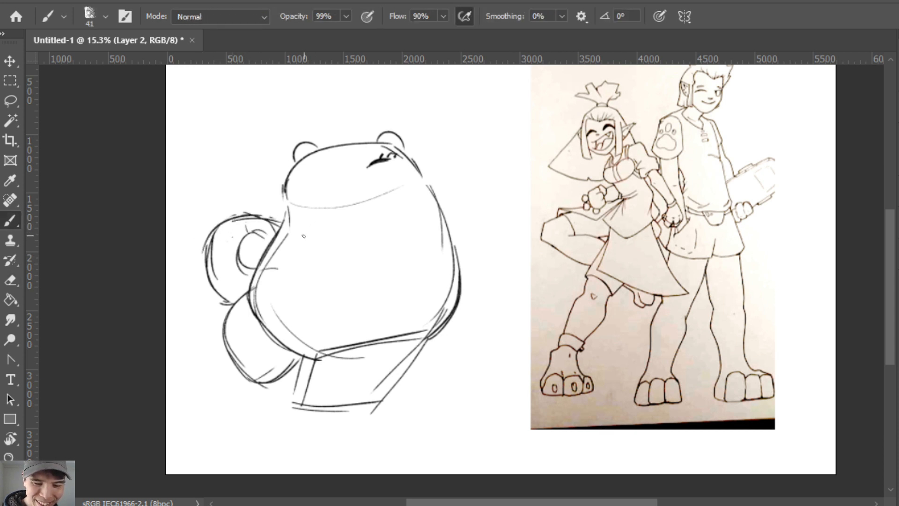
Erase the arm's outer edge and try new strokes along it, undoing the last one.
key("e")
left_click_drag(217, 226, 210, 280)
key("b")
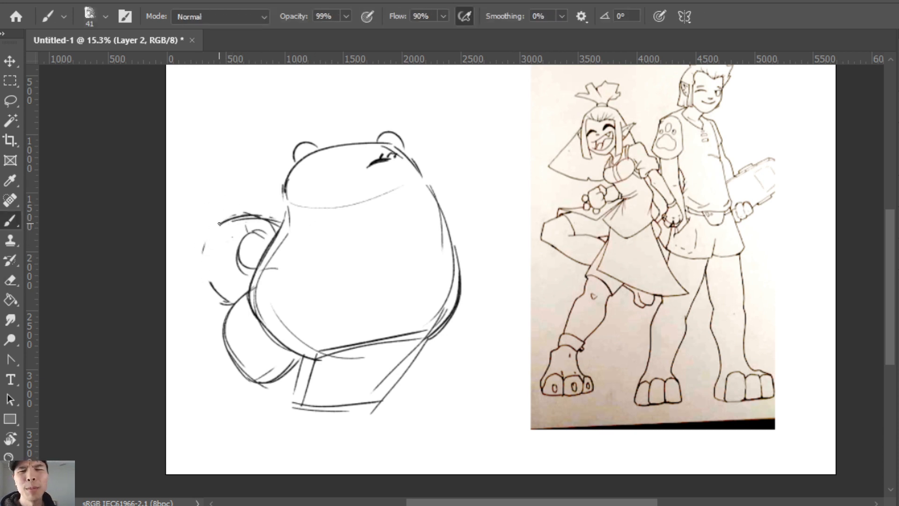
left_click_drag(220, 224, 205, 249)
left_click_drag(206, 248, 209, 273)
key("ctrl+z")
Clean up and redraw the arm's outer edge as a smooth, darker curve down to the raised leg.
key("e")
mouse_move(209, 239)
left_mouse_down()
mouse_move(266, 213)
mouse_move(210, 241)
mouse_move(215, 295)
mouse_move(231, 302)
left_mouse_up()
key("b")
key("e")
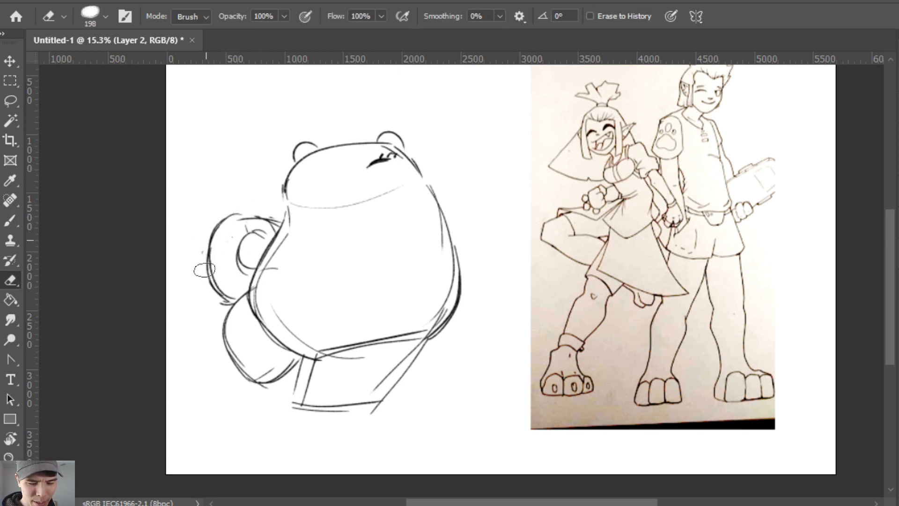
key("b")
mouse_move(204, 270)
left_mouse_down()
mouse_move(227, 287)
mouse_move(210, 250)
mouse_move(236, 278)
mouse_move(237, 299)
left_mouse_up()
mouse_move(214, 243)
left_mouse_down()
mouse_move(218, 287)
mouse_move(240, 300)
mouse_move(225, 332)
left_mouse_up()
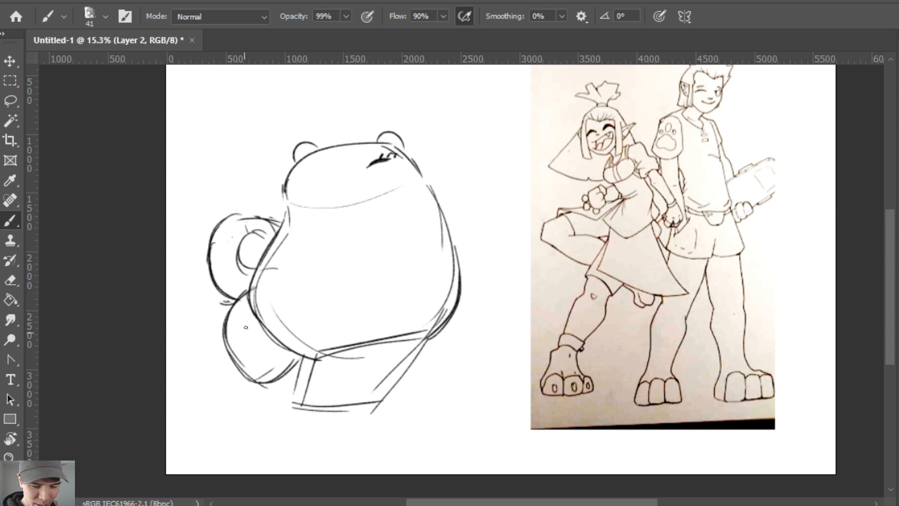
Retouch the raised leg's outer curve, undoing a stray stroke, and clean up the arm's upper edge with the eraser.
mouse_move(246, 294)
left_mouse_down()
mouse_move(249, 361)
mouse_move(262, 384)
mouse_move(221, 338)
left_mouse_up()
key("ctrl+z")
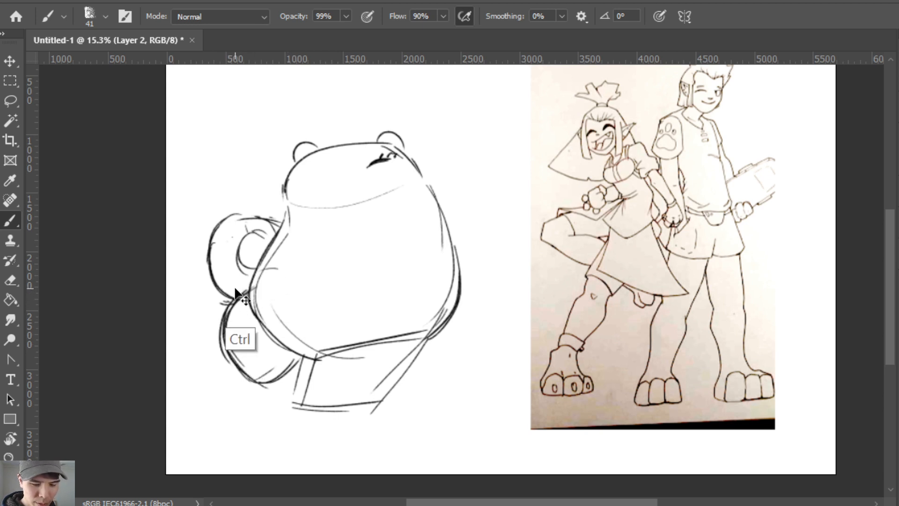
key("e")
key("b")
key("e")
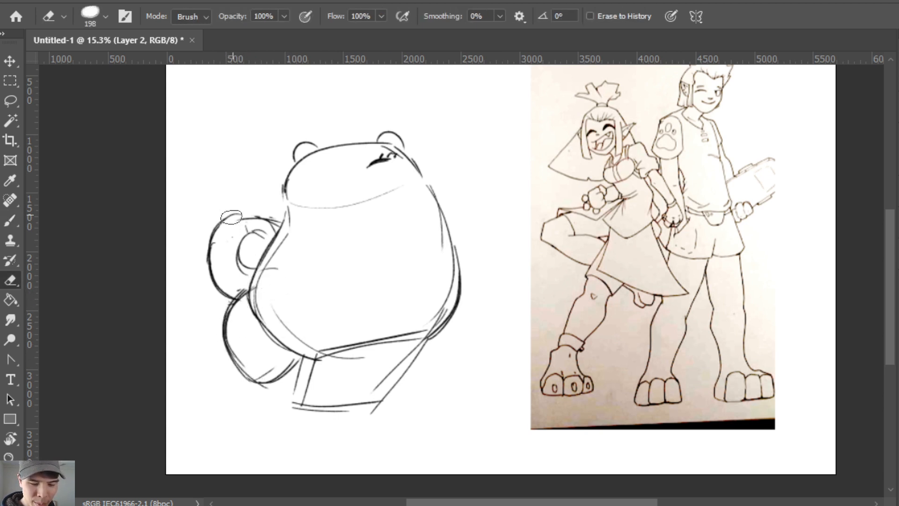
mouse_move(231, 217)
left_mouse_down()
mouse_move(284, 224)
mouse_move(263, 234)
left_mouse_up()
key("b")
key("e")
key("b")
Refine the side of the head and darken its top outline between the two ears.
mouse_move(288, 179)
left_mouse_down()
mouse_move(318, 178)
mouse_move(316, 160)
mouse_move(304, 162)
mouse_move(331, 148)
left_mouse_up()
key("e")
key("b")
left_click_drag(298, 162, 396, 142)
left_click_drag(328, 150, 403, 146)
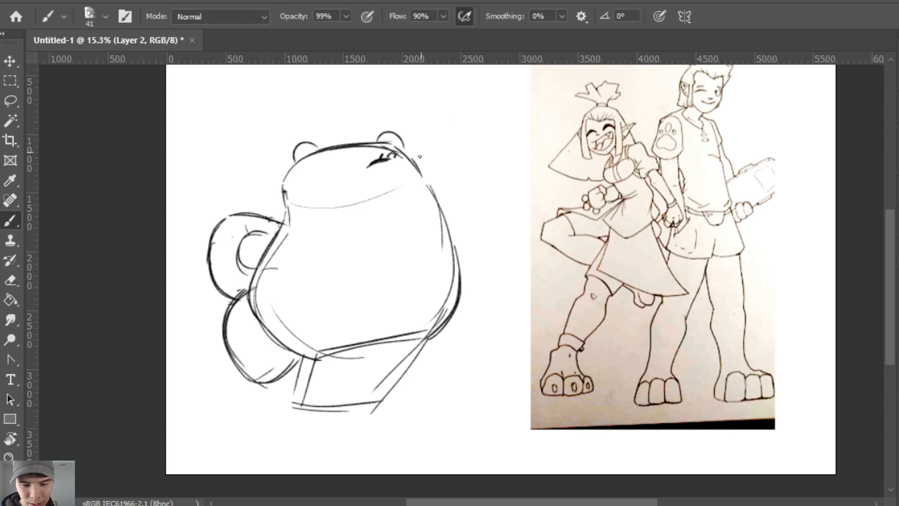
Draw the two closed eyes as thick upward arcs on the face, cleaning up and redrawing the marks around the eye on the right.
key("ctrl+z")
left_click_drag(294, 177, 315, 176)
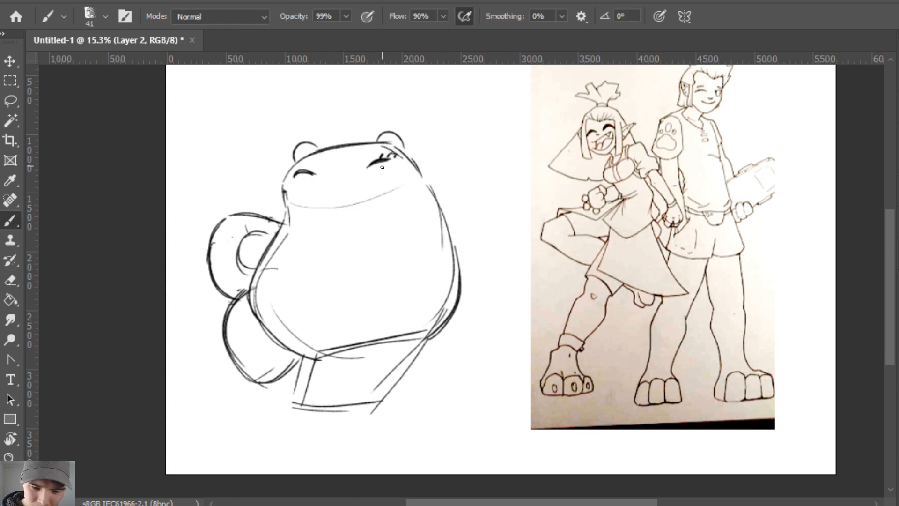
key("e")
key("b")
mouse_move(393, 155)
left_mouse_down()
mouse_move(371, 165)
mouse_move(395, 156)
mouse_move(383, 154)
left_mouse_up()
left_click_drag(392, 149, 387, 153)
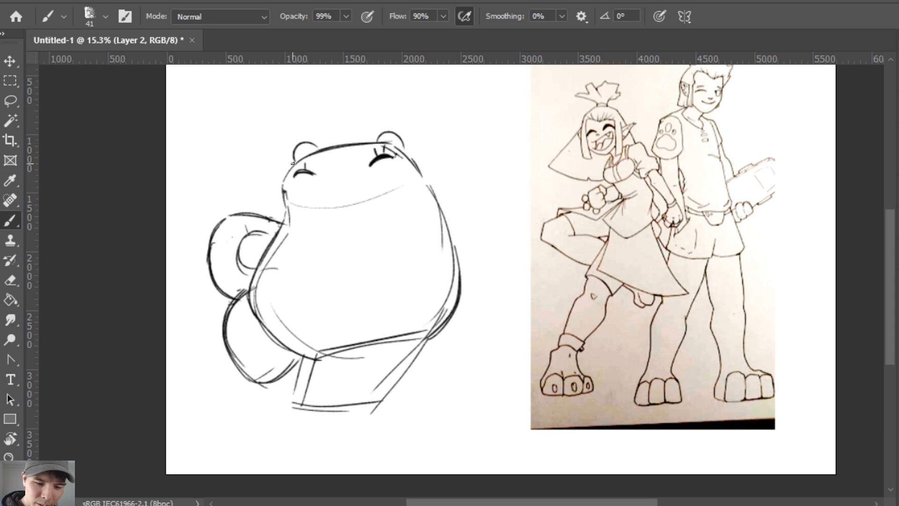
Add eyelashes to the outer corner of the left eye and darken the upper right contour of the head.
left_click_drag(293, 162, 297, 173)
left_click_drag(287, 169, 296, 174)
mouse_move(384, 145)
left_mouse_down()
mouse_move(405, 152)
mouse_move(424, 182)
mouse_move(423, 174)
left_mouse_up()
key("e")
key("b")
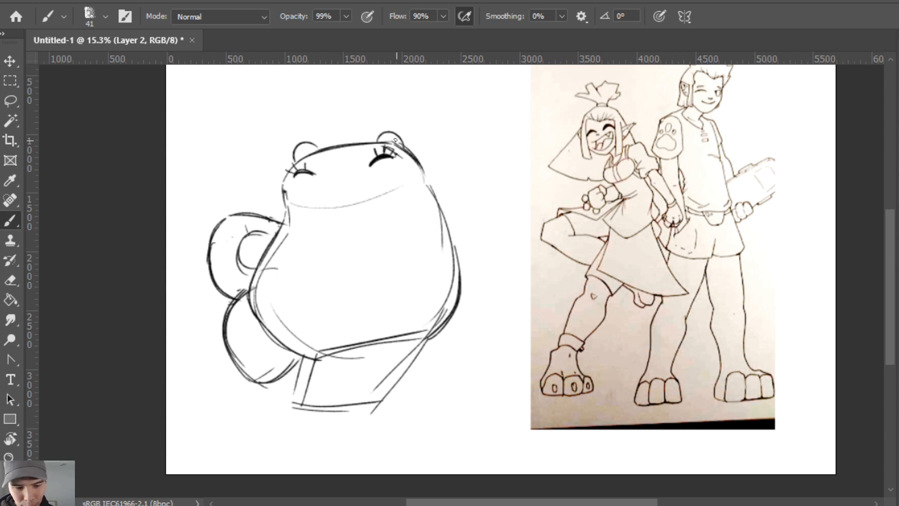
Sketch hair locks hanging beside both sides of the face, undoing stray strokes.
key("e")
key("b")
mouse_move(405, 154)
left_mouse_down()
mouse_move(409, 197)
mouse_move(417, 199)
left_mouse_up()
key("ctrl+z")
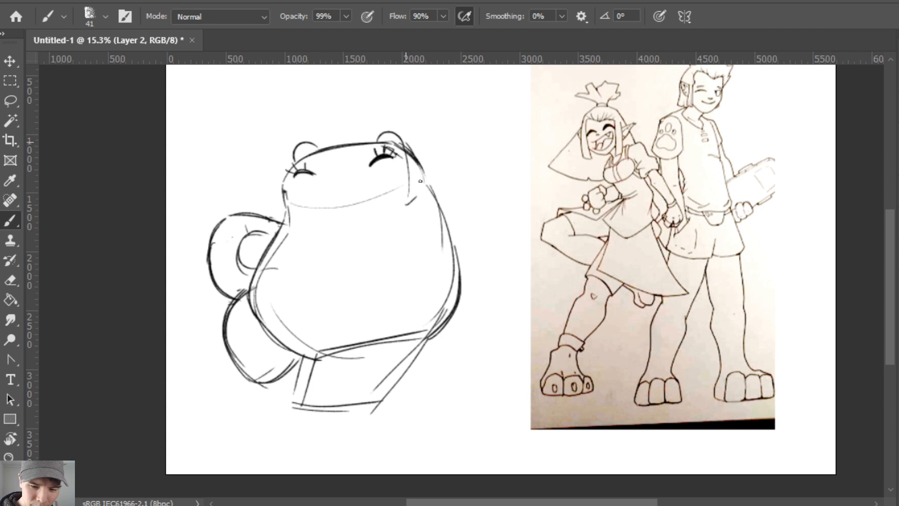
left_click_drag(416, 161, 417, 199)
left_click_drag(408, 159, 401, 209)
key("ctrl+z")
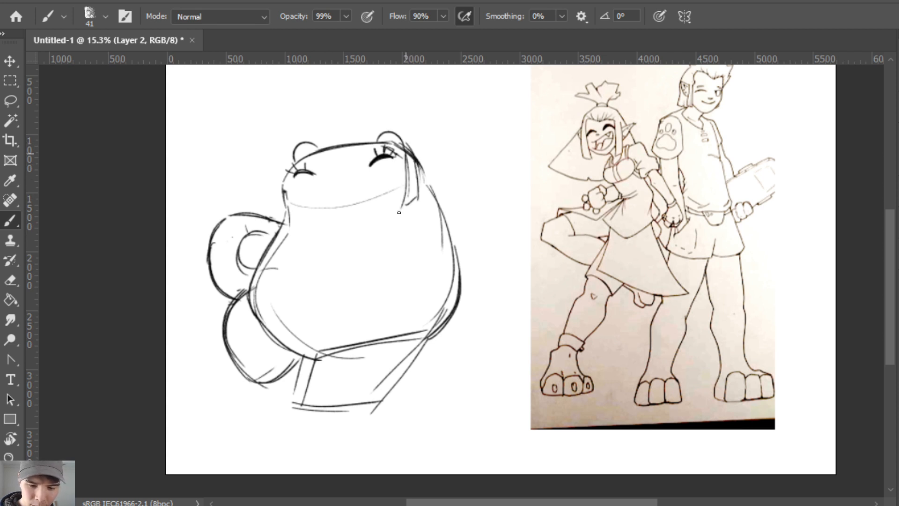
mouse_move(290, 163)
left_mouse_down()
mouse_move(275, 160)
mouse_move(257, 180)
mouse_move(268, 193)
left_mouse_up()
mouse_move(267, 191)
left_mouse_down()
mouse_move(285, 162)
mouse_move(306, 158)
mouse_move(265, 184)
mouse_move(268, 169)
mouse_move(260, 191)
left_mouse_up()
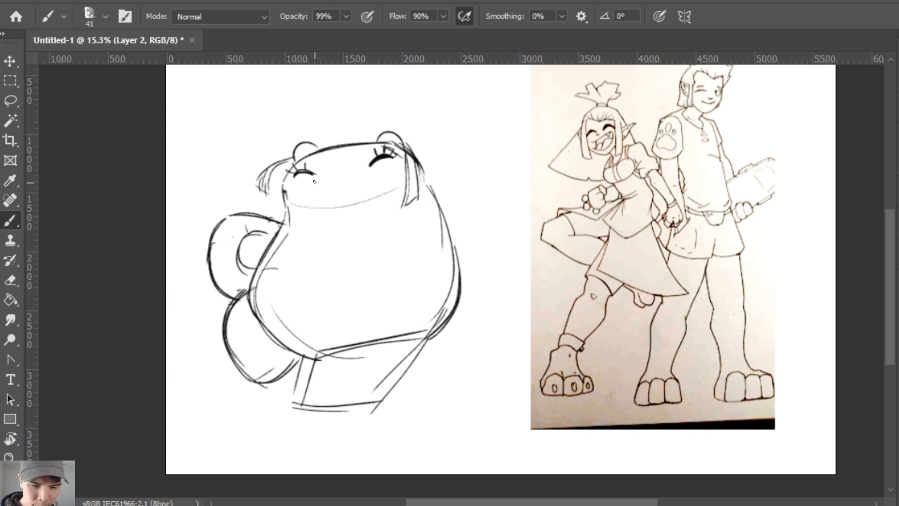
Draw a dark oval nose and the curved upper line of the mouth, undoing trial strokes for the mouth's sides.
mouse_move(341, 171)
left_mouse_down()
mouse_move(381, 165)
mouse_move(365, 211)
left_mouse_up()
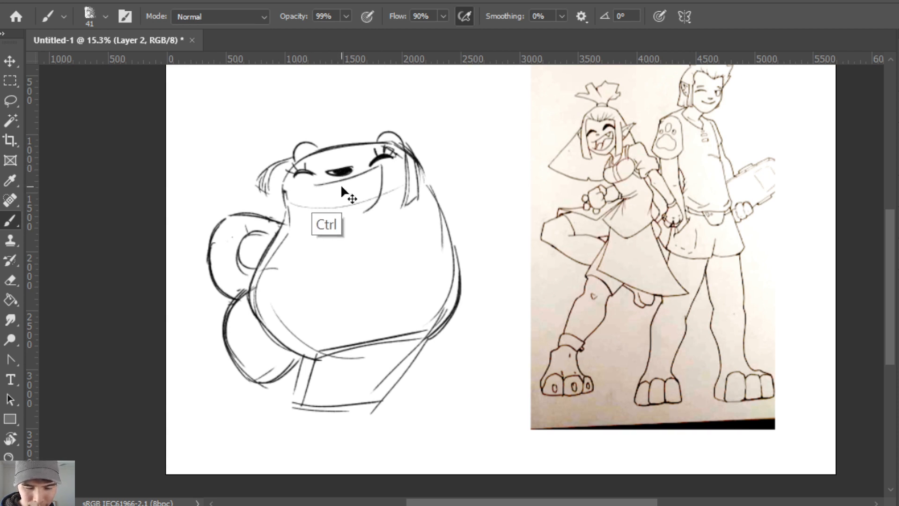
key("ctrl+z")
left_click_drag(314, 186, 374, 197)
left_click_drag(383, 165, 370, 207)
key("ctrl+z")
key("ctrl+z")
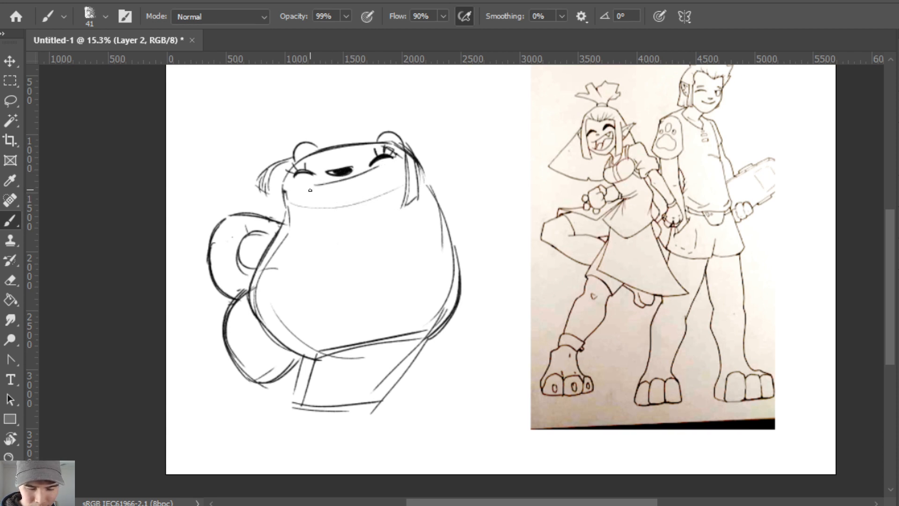
Sketch a wide open laughing mouth with two rounded fangs and a tongue, undoing the extra stroke at its left corner.
mouse_move(310, 190)
left_mouse_down()
mouse_move(383, 178)
mouse_move(358, 209)
mouse_move(386, 184)
left_mouse_up()
mouse_move(386, 165)
left_mouse_down()
mouse_move(377, 198)
mouse_move(392, 159)
mouse_move(370, 183)
left_mouse_up()
key("e")
key("b")
key("e")
key("b")
mouse_move(317, 185)
left_mouse_down()
mouse_move(344, 196)
mouse_move(329, 206)
mouse_move(366, 197)
left_mouse_up()
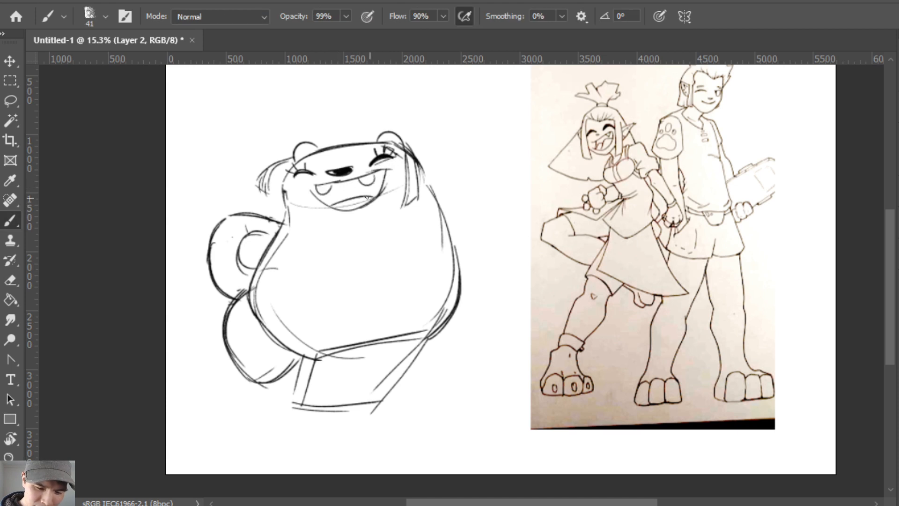
mouse_move(310, 186)
left_mouse_down()
mouse_move(322, 185)
mouse_move(316, 192)
mouse_move(327, 201)
left_mouse_up()
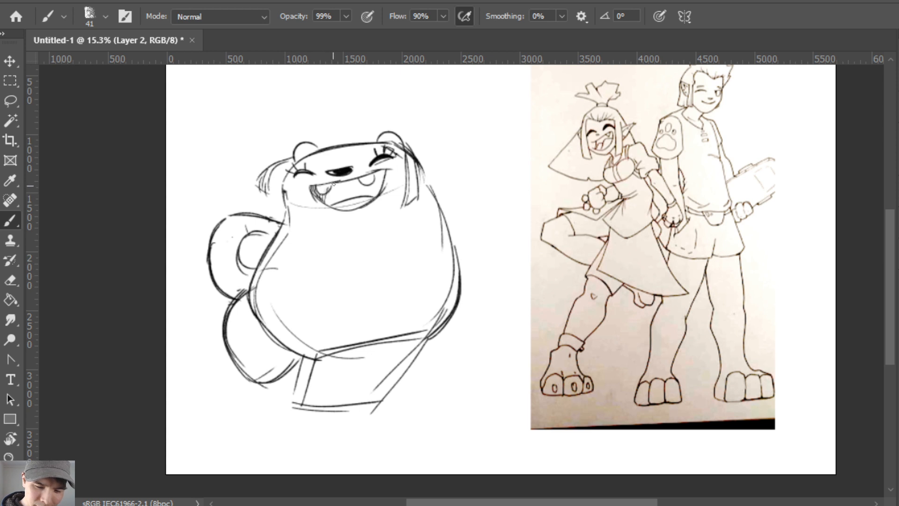
key("ctrl+z")
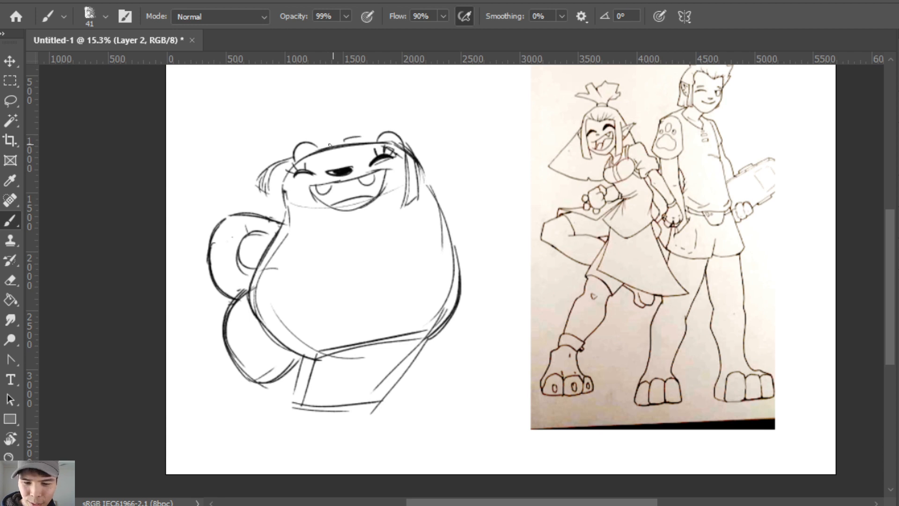
Sketch hair strands over the top of the head and gather them into a fanned-out topknot.
left_click_drag(337, 147, 354, 136)
left_click_drag(350, 144, 370, 136)
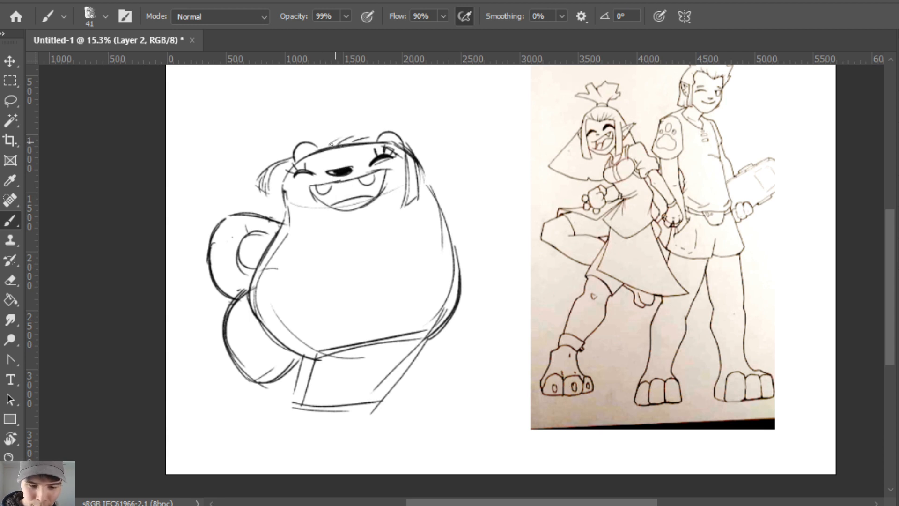
mouse_move(311, 154)
left_mouse_down()
mouse_move(322, 142)
mouse_move(376, 129)
left_mouse_up()
left_click_drag(367, 136, 400, 112)
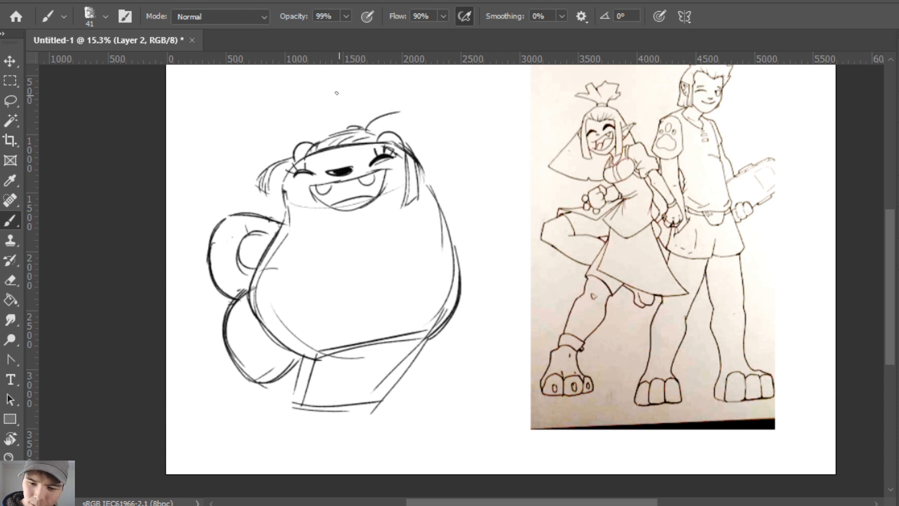
mouse_move(342, 87)
left_mouse_down()
mouse_move(351, 132)
mouse_move(380, 101)
mouse_move(399, 108)
mouse_move(354, 105)
mouse_move(356, 119)
left_mouse_up()
mouse_move(378, 102)
left_mouse_down()
mouse_move(368, 120)
mouse_move(397, 107)
mouse_move(370, 127)
left_mouse_up()
left_click_drag(334, 91, 349, 129)
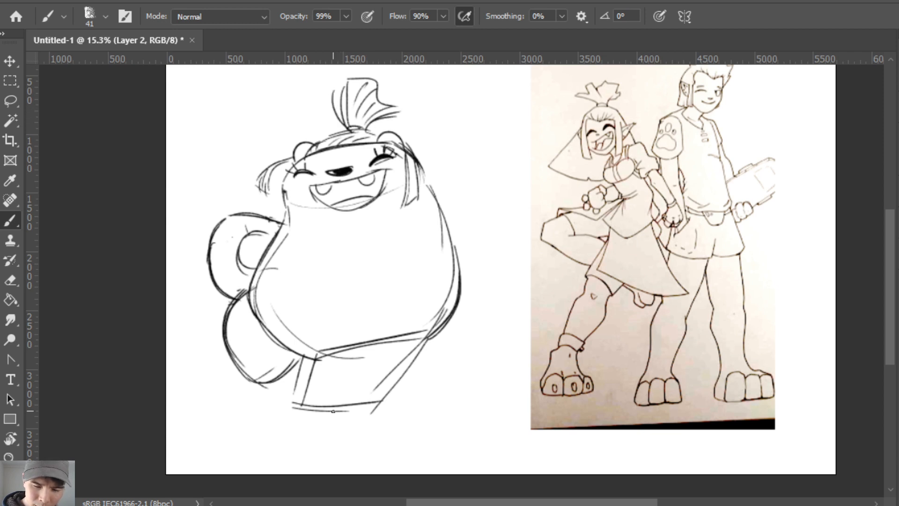
left_click_drag(406, 139, 496, 202)
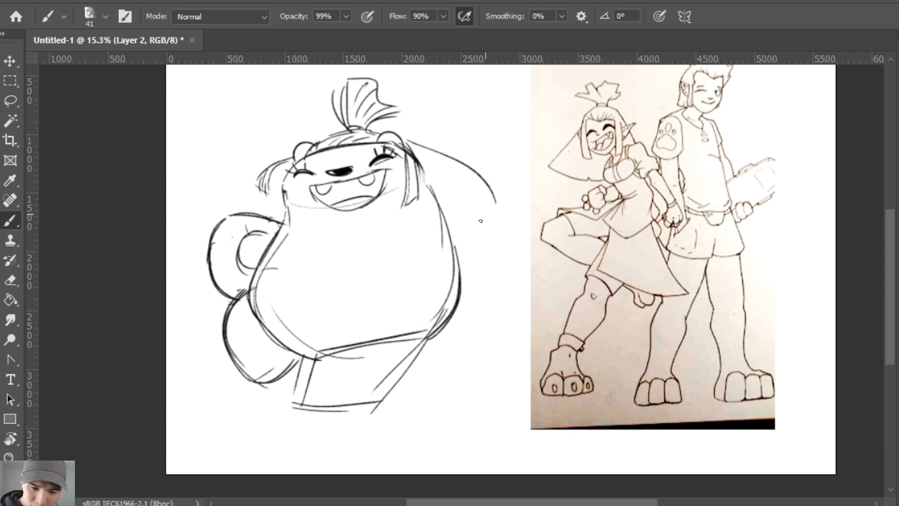
key("ctrl+z")
left_click_drag(408, 147, 481, 210)
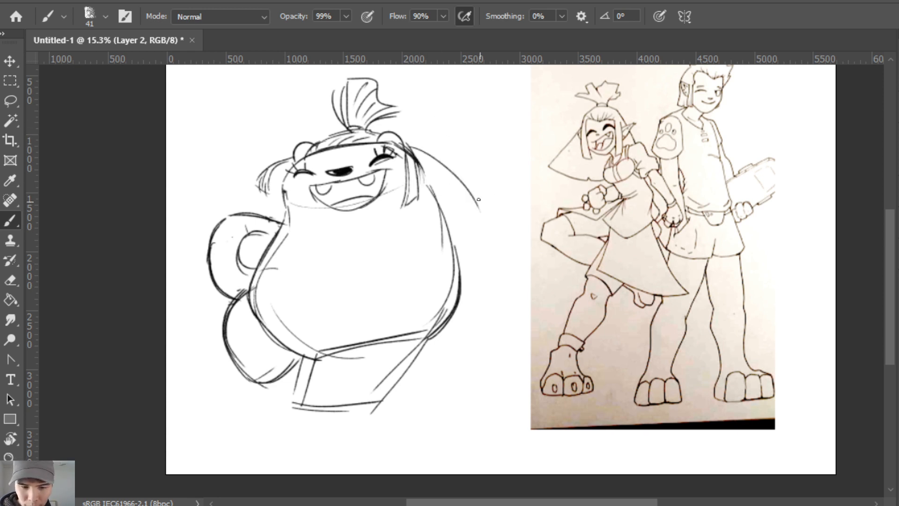
key("ctrl+z")
mouse_move(409, 142)
left_mouse_down()
mouse_move(446, 179)
mouse_move(444, 208)
left_mouse_up()
left_click_drag(419, 166, 434, 183)
key("ctrl+z")
key("ctrl+z")
key("ctrl+z")
Add a short hair curve behind the right side of the head and long swept-out strands with jagged ends on the left.
mouse_move(407, 144)
left_mouse_down()
mouse_move(437, 183)
mouse_move(424, 174)
left_mouse_up()
mouse_move(289, 149)
left_mouse_down()
mouse_move(195, 161)
mouse_move(286, 151)
mouse_move(208, 180)
left_mouse_up()
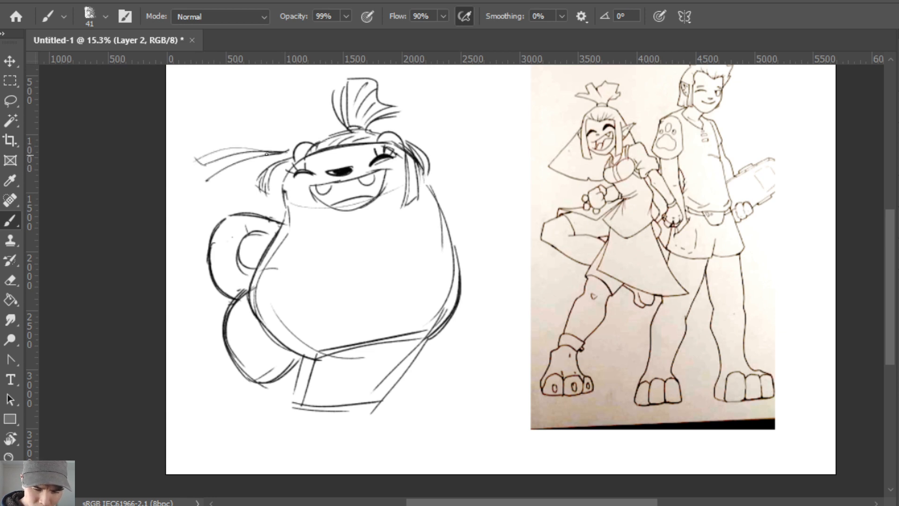
mouse_move(267, 153)
left_mouse_down()
mouse_move(196, 189)
mouse_move(230, 185)
mouse_move(241, 213)
left_mouse_up()
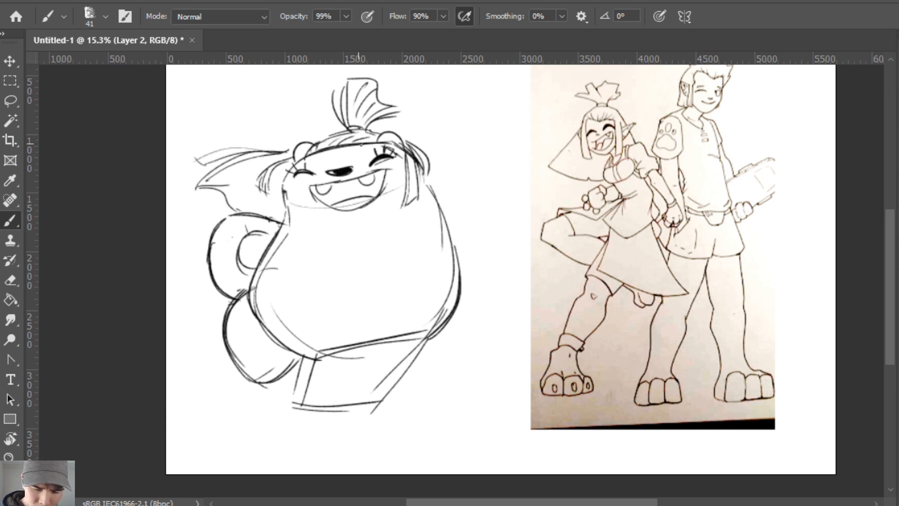
key("e")
key("b")
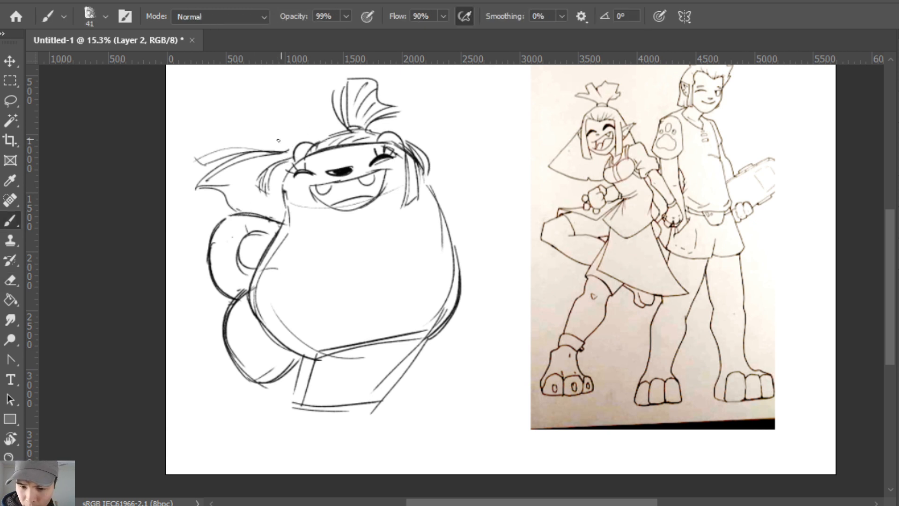
Add more windswept strands beside the left ear, darken that ear, and touch up the hair ends at the right shoulder.
left_click_drag(265, 152, 293, 154)
key("e")
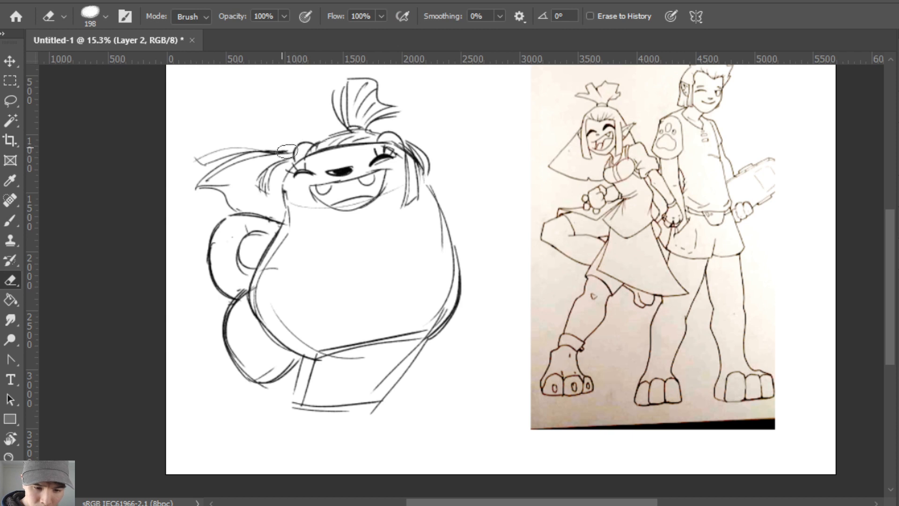
key("b")
left_click_drag(256, 131, 287, 149)
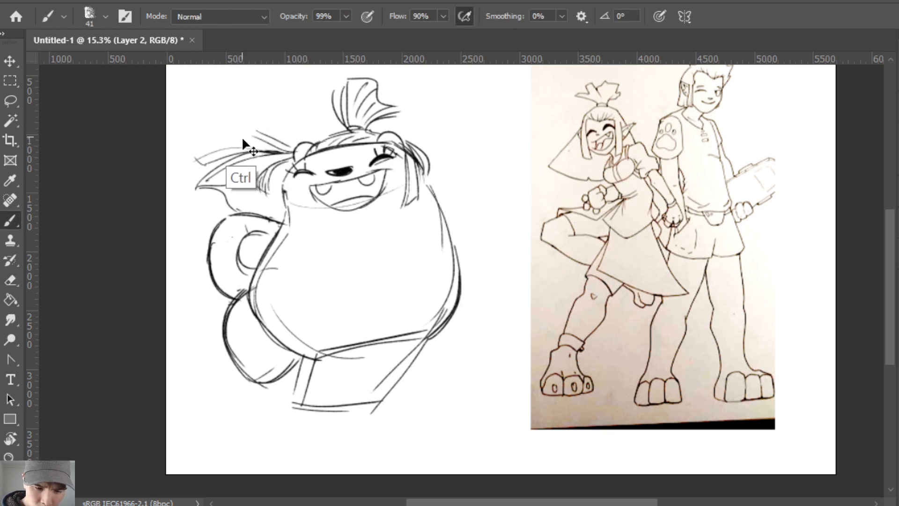
mouse_move(236, 136)
left_mouse_down()
mouse_move(298, 150)
mouse_move(282, 188)
mouse_move(285, 213)
left_mouse_up()
key("e")
key("b")
left_click_drag(432, 195, 430, 182)
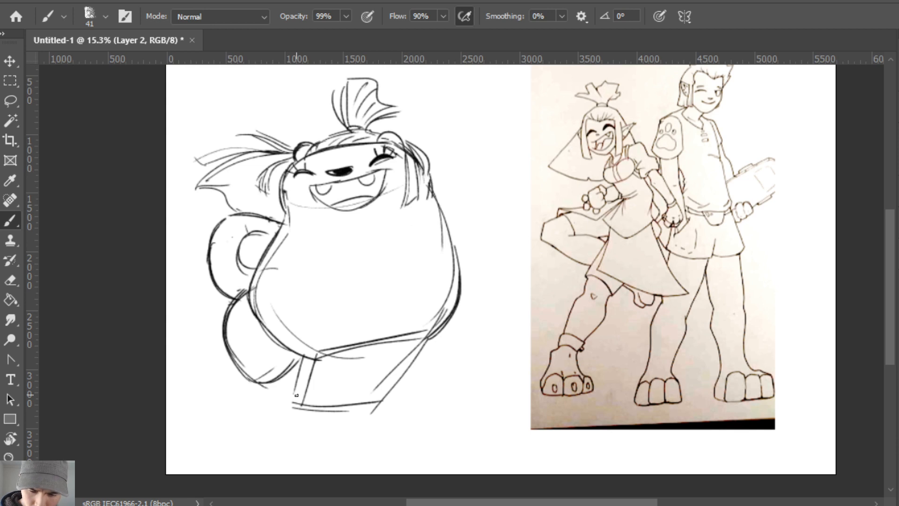
Draw the curved jaw line below the mouth across the body, undoing the first attempts.
left_click_drag(314, 223, 357, 228)
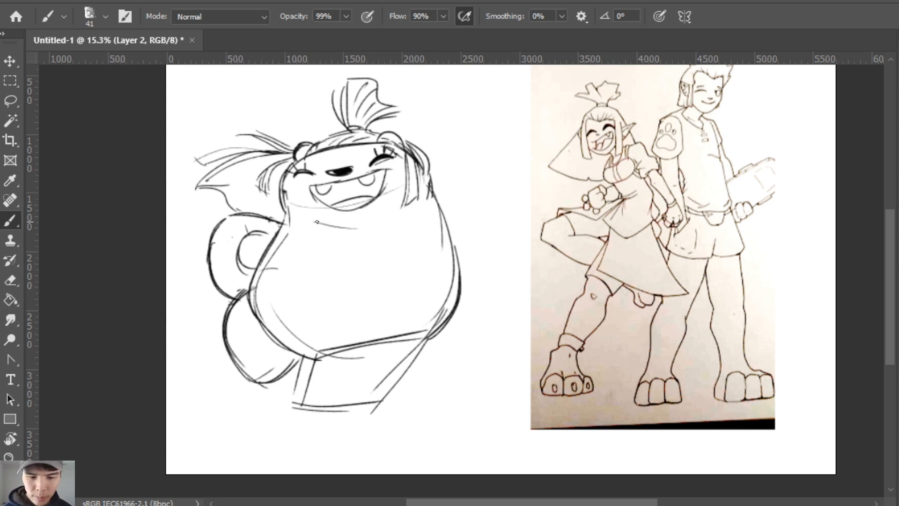
left_click_drag(293, 214, 403, 211)
key("ctrl+z")
mouse_move(293, 214)
left_mouse_down()
mouse_move(403, 206)
mouse_move(410, 179)
mouse_move(415, 207)
left_mouse_up()
Lengthen the hair lock on the right of the face with more strands and sketch a double curved neckline across the chest.
key("e")
key("b")
left_click_drag(407, 175, 400, 220)
mouse_move(408, 166)
left_mouse_down()
mouse_move(399, 227)
mouse_move(414, 218)
left_mouse_up()
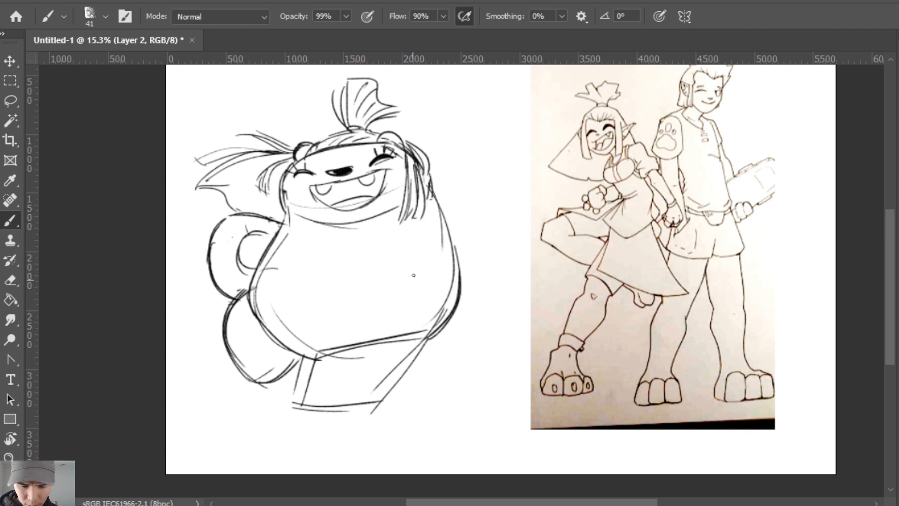
mouse_move(275, 232)
left_mouse_down()
mouse_move(389, 267)
mouse_move(408, 263)
left_mouse_up()
mouse_move(291, 233)
left_mouse_down()
mouse_move(330, 251)
mouse_move(443, 246)
left_mouse_up()
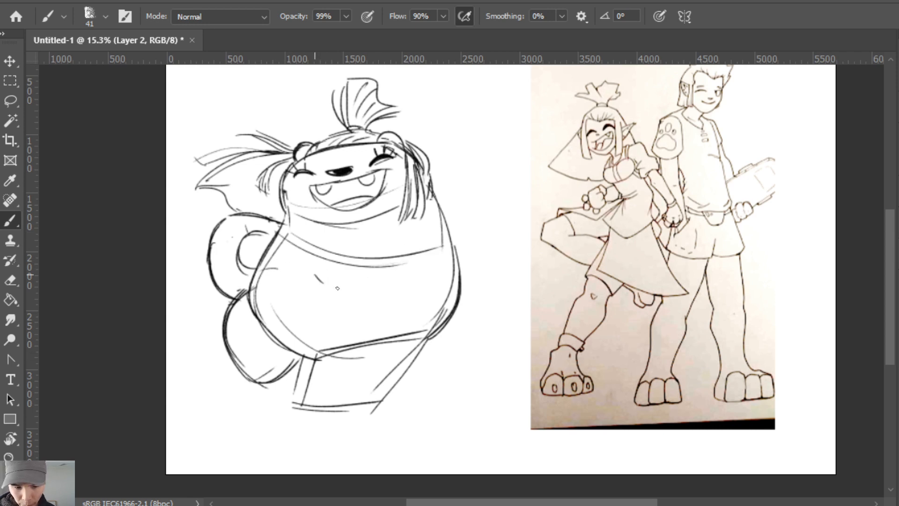
Draw a curved cuff line across the standing leg, redoing the first try, and thicken the sole line of its foot.
left_click_drag(307, 372, 365, 385)
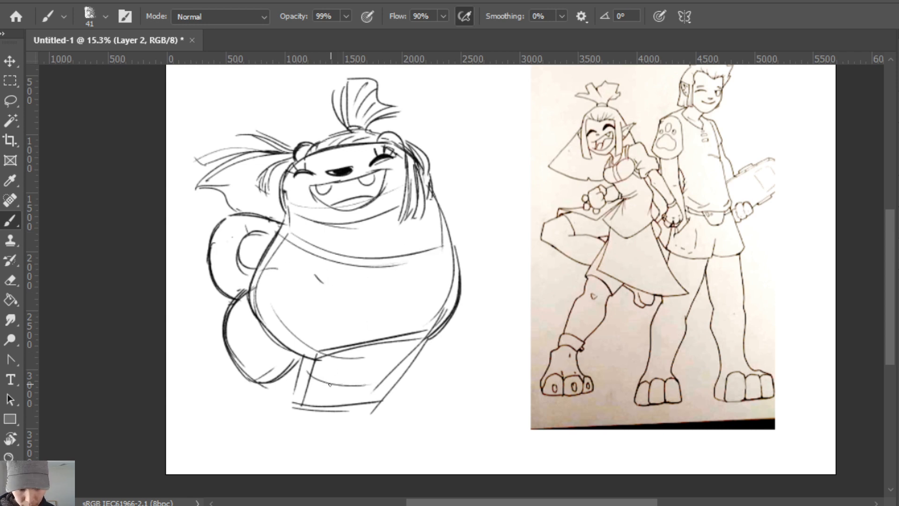
key("ctrl+z")
left_click_drag(299, 369, 401, 377)
left_click_drag(297, 406, 374, 410)
left_click_drag(294, 408, 348, 411)
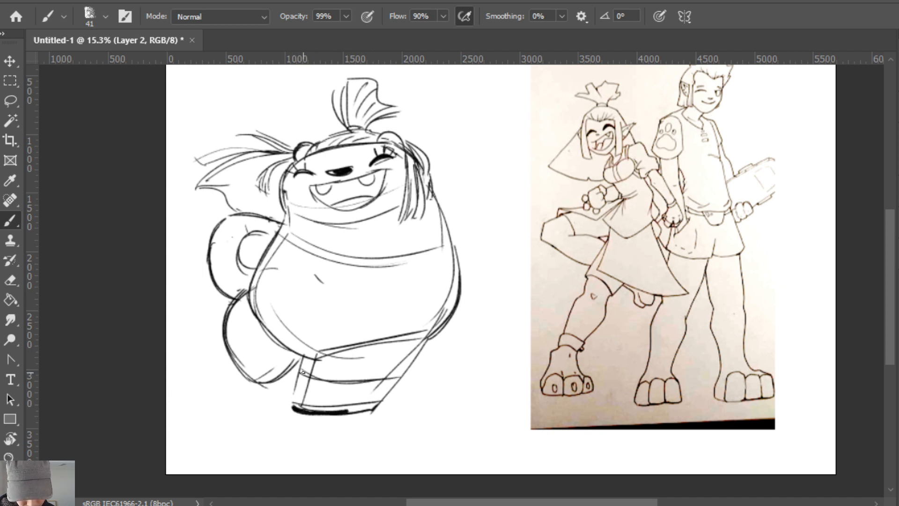
Darken both side edges of the standing leg and clean up the outer corner of its foot.
left_click_drag(300, 372, 295, 406)
mouse_move(303, 356)
left_mouse_down()
mouse_move(293, 412)
mouse_move(371, 411)
mouse_move(305, 409)
left_mouse_up()
key("e")
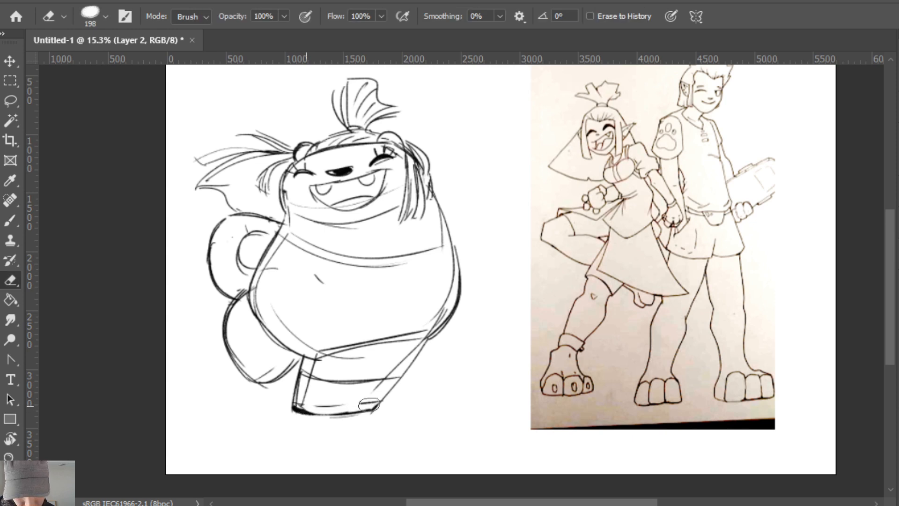
key("b")
mouse_move(379, 401)
left_mouse_down()
mouse_move(359, 410)
mouse_move(378, 406)
left_mouse_up()
left_click_drag(380, 399, 429, 340)
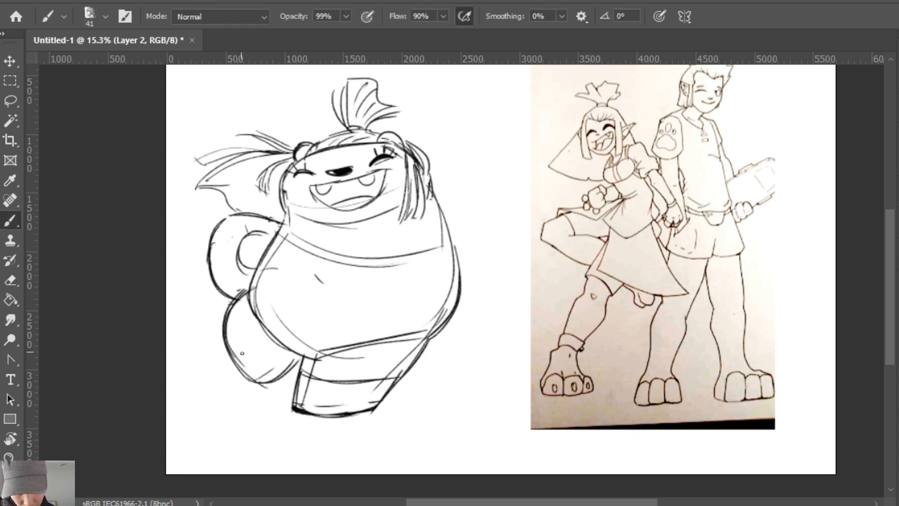
Erase the raised leg's outer curve and redraw it slightly fuller, undoing the first attempt.
key("e")
key("b")
mouse_move(248, 300)
left_mouse_down()
mouse_move(224, 339)
mouse_move(263, 384)
left_mouse_up()
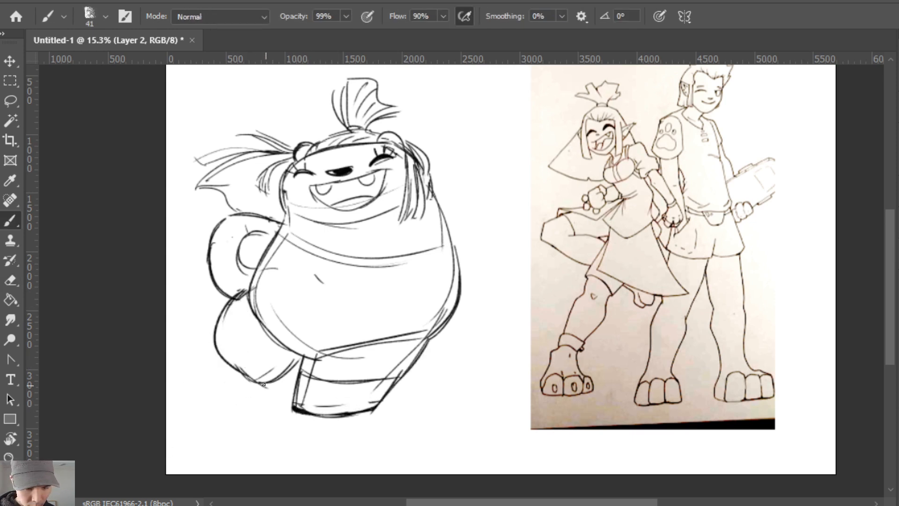
key("ctrl+z")
mouse_move(252, 290)
left_mouse_down()
mouse_move(255, 376)
mouse_move(263, 382)
left_mouse_up()
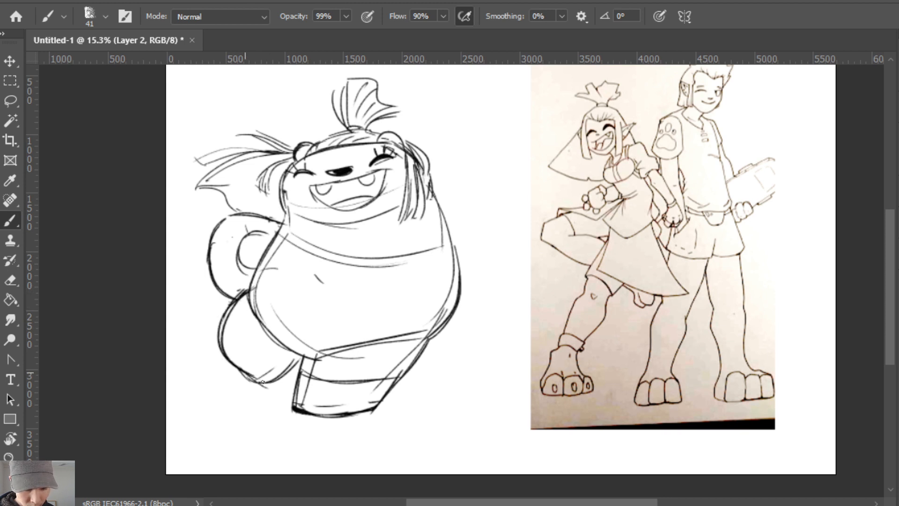
Sketch a double cuff line across the raised leg, undoing a stray stroke.
left_click_drag(216, 333, 281, 337)
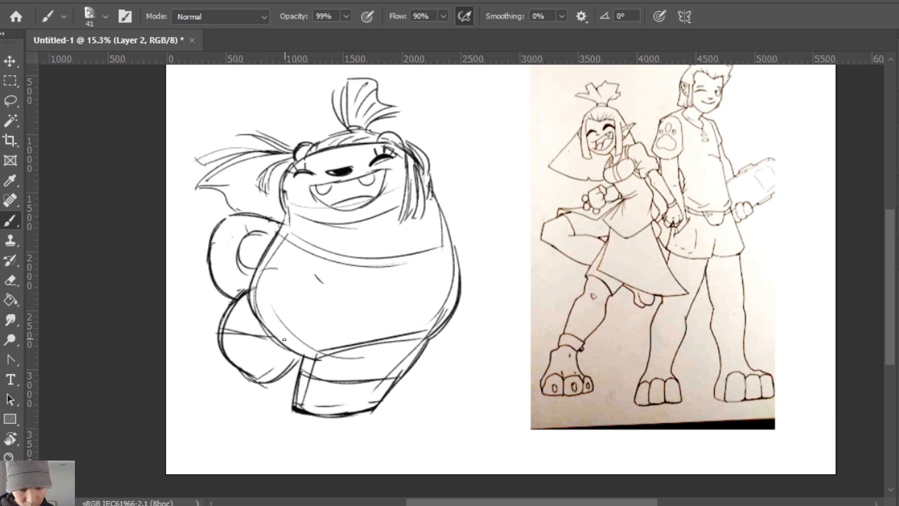
mouse_move(220, 342)
left_mouse_down()
mouse_move(282, 337)
mouse_move(274, 340)
left_mouse_up()
key("ctrl+z")
Add small rounded toes and claws to the standing foot and the tip of the raised foot, undoing a misplaced mark.
mouse_move(247, 378)
left_mouse_down()
mouse_move(273, 387)
mouse_move(291, 372)
left_mouse_up()
mouse_move(317, 418)
left_mouse_down()
mouse_move(341, 414)
mouse_move(307, 410)
left_mouse_up()
key("ctrl+z")
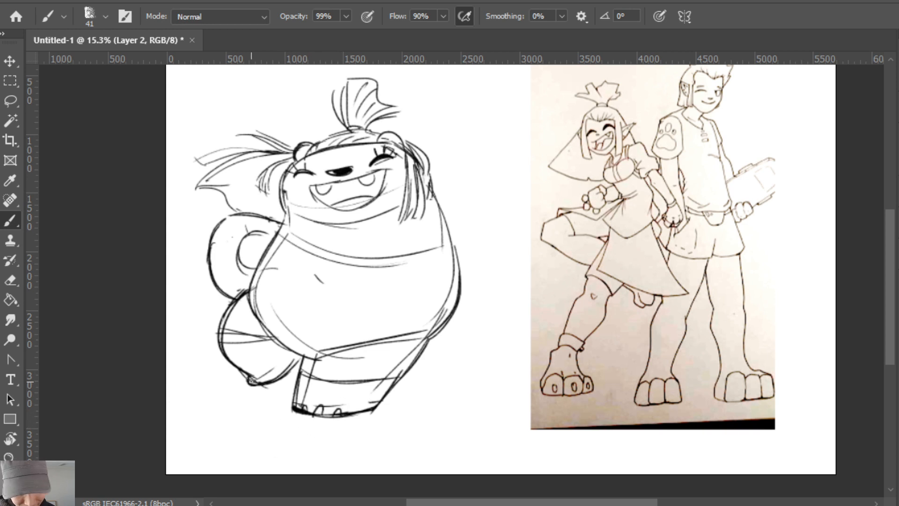
left_click_drag(258, 383, 253, 390)
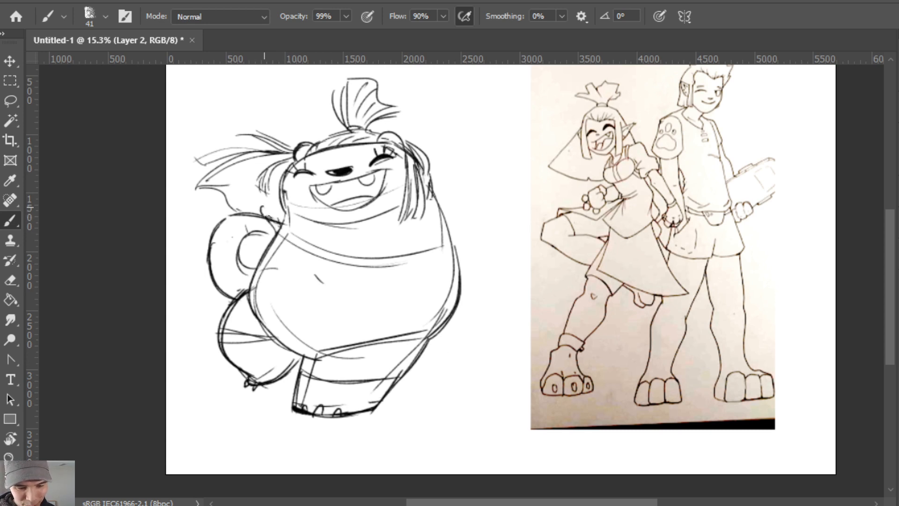
Draw small rounded fingers for the hand at the left shoulder, undoing and erasing the first strokes.
mouse_move(268, 217)
left_mouse_down()
mouse_move(266, 209)
mouse_move(267, 220)
mouse_move(274, 215)
mouse_move(266, 220)
mouse_move(283, 221)
mouse_move(271, 227)
mouse_move(285, 223)
left_mouse_up()
key("ctrl+z")
key("ctrl+z")
key("e")
key("b")
key("e")
key("b")
left_click_drag(272, 218, 279, 226)
mouse_move(275, 229)
left_mouse_down()
mouse_move(280, 216)
mouse_move(262, 224)
mouse_move(262, 208)
mouse_move(279, 206)
left_mouse_up()
Clean up the left edge of the face and the windswept hair, redrawing the lower strands down toward the hand.
key("e")
mouse_move(291, 168)
left_mouse_down()
mouse_move(284, 210)
mouse_move(280, 203)
mouse_move(229, 206)
mouse_move(238, 188)
left_mouse_up()
key("b")
key("e")
key("b")
left_click_drag(238, 188, 227, 202)
key("e")
key("b")
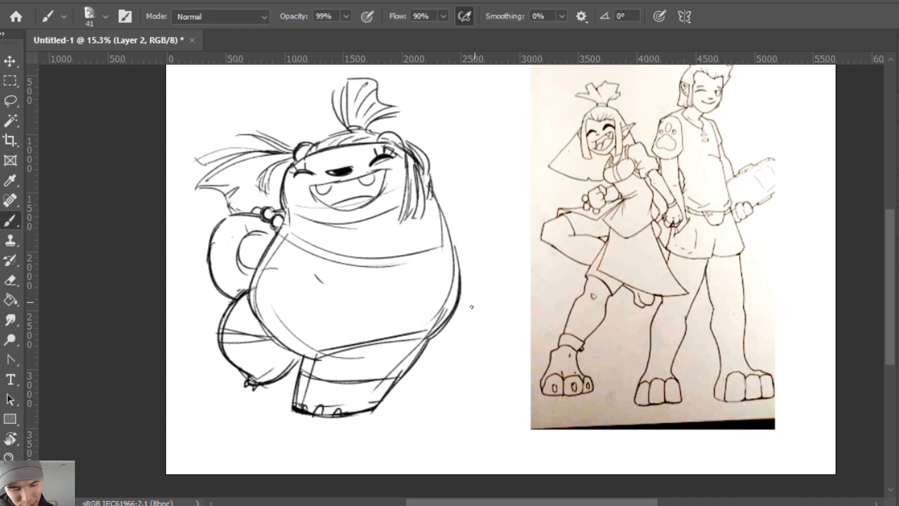
Sketch the bear girl's thick outstretched arm sweeping down from the shoulder to a large rounded hand, undoing the first strokes.
mouse_move(434, 191)
left_mouse_down()
mouse_move(480, 251)
mouse_move(492, 296)
mouse_move(470, 358)
mouse_move(510, 349)
left_mouse_up()
key("ctrl+z")
key("ctrl+z")
left_click_drag(511, 283, 530, 346)
left_click_drag(439, 202, 518, 285)
left_click_drag(485, 241, 535, 305)
Draw a pair of curved cuff bands across the outstretched forearm, undoing the attempts that sit wrong.
left_click_drag(441, 288, 500, 259)
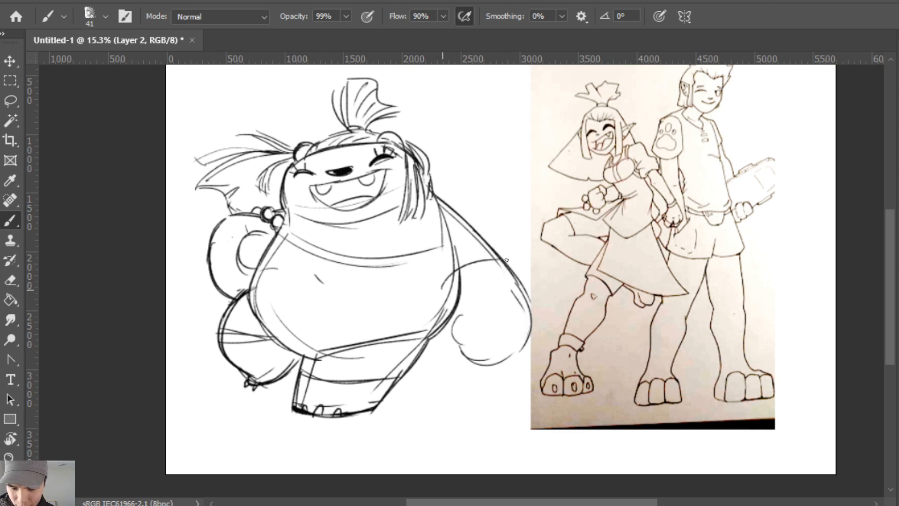
key("ctrl+z")
mouse_move(447, 289)
left_mouse_down()
mouse_move(502, 259)
mouse_move(511, 265)
left_mouse_up()
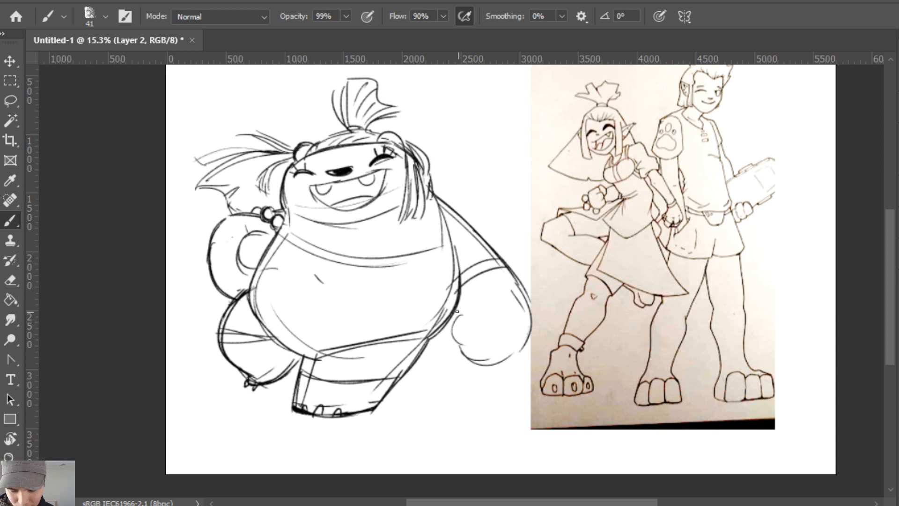
key("ctrl+z")
left_click_drag(448, 304, 513, 277)
key("ctrl+z")
key("ctrl+z")
mouse_move(460, 293)
left_mouse_down()
mouse_move(509, 271)
mouse_move(520, 275)
left_mouse_up()
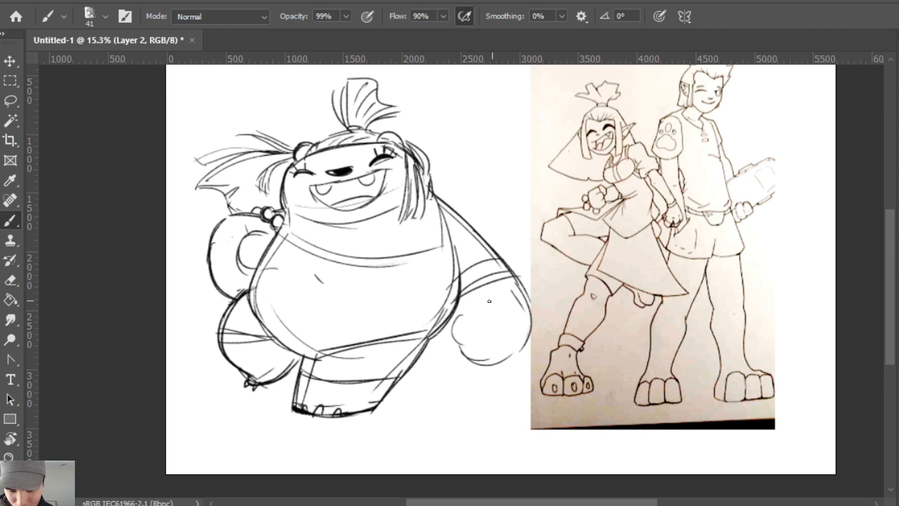
key("ctrl+z")
Define the curled thumb and darken the rounded outline of the lowered fist.
mouse_move(454, 306)
left_mouse_down()
mouse_move(481, 330)
mouse_move(467, 348)
left_mouse_up()
mouse_move(457, 323)
left_mouse_down()
mouse_move(471, 349)
mouse_move(479, 344)
left_mouse_up()
mouse_move(456, 320)
left_mouse_down()
mouse_move(480, 345)
mouse_move(461, 349)
mouse_move(469, 365)
mouse_move(518, 344)
left_mouse_up()
mouse_move(466, 363)
left_mouse_down()
mouse_move(529, 342)
mouse_move(533, 313)
mouse_move(528, 343)
left_mouse_up()
left_click_drag(524, 294, 536, 324)
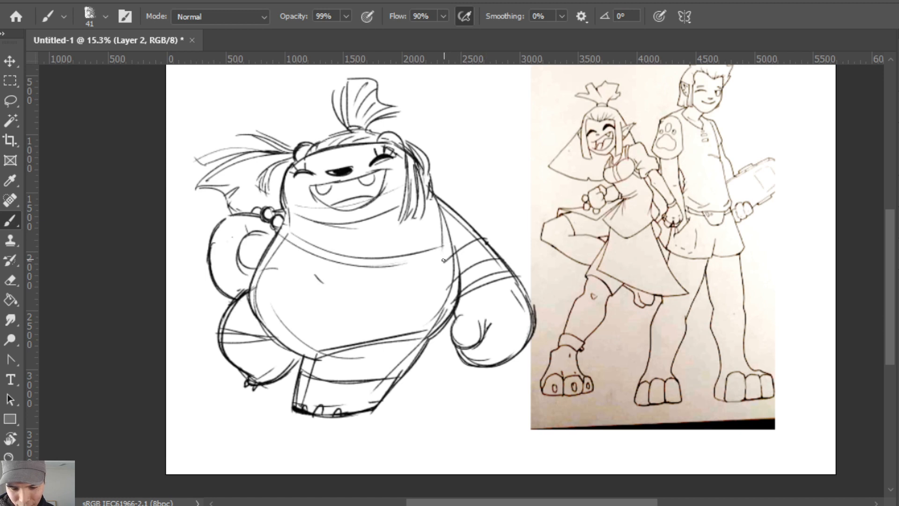
Shape the short sleeve around the outstretched upper arm and erase the torso line crossing the forearm.
mouse_move(447, 261)
left_mouse_down()
mouse_move(464, 268)
mouse_move(452, 313)
left_mouse_up()
key("e")
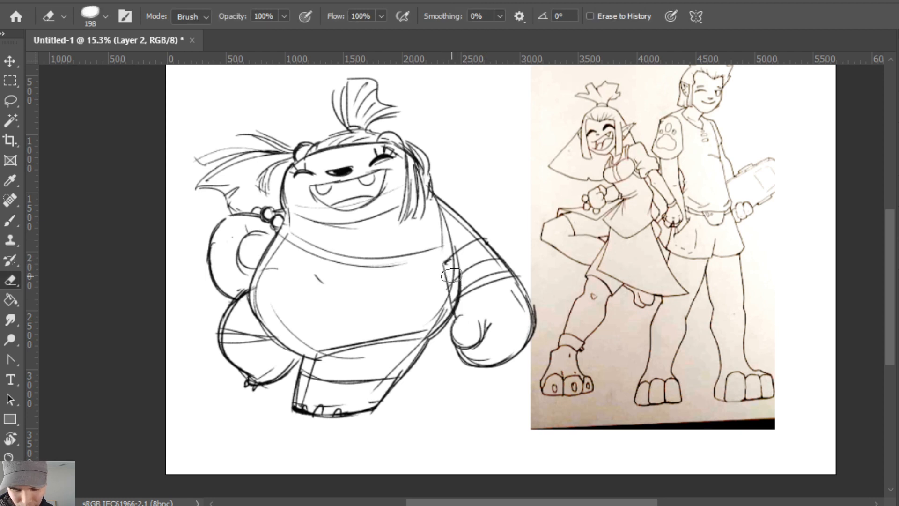
left_click_drag(458, 278, 456, 295)
key("b")
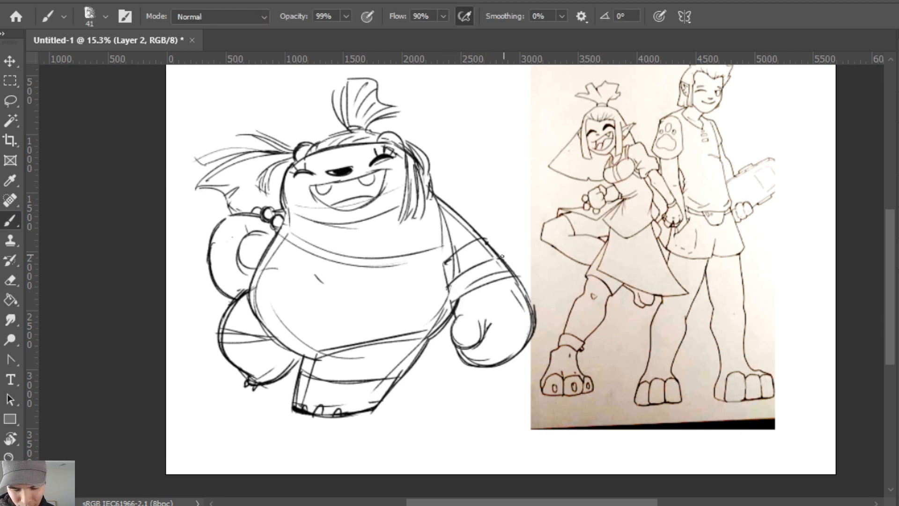
left_click_drag(444, 269, 445, 274)
key("ctrl+z")
left_click_drag(448, 197, 497, 241)
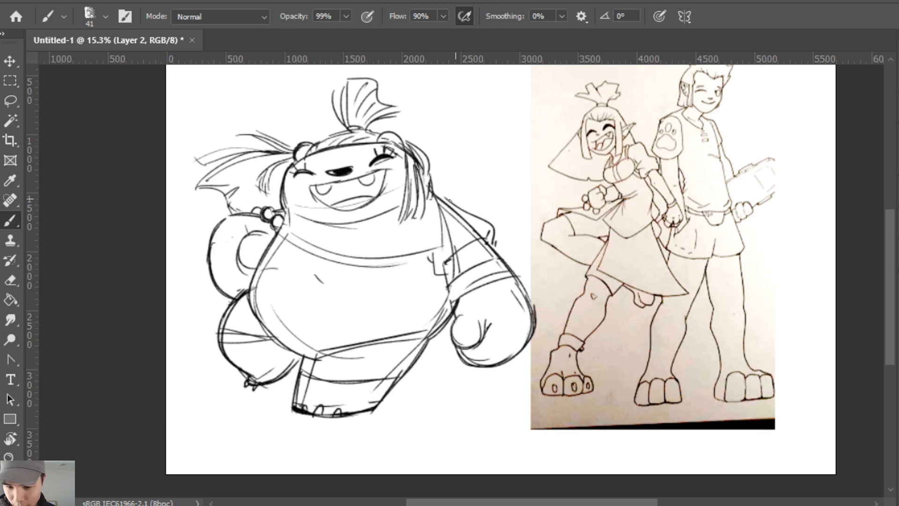
Sketch the neckline across the chest and up to the outstretched shoulder, redrawing the strap edges there.
left_click_drag(439, 199, 412, 256)
key("ctrl+z")
left_click_drag(434, 196, 417, 236)
left_click_drag(286, 232, 392, 237)
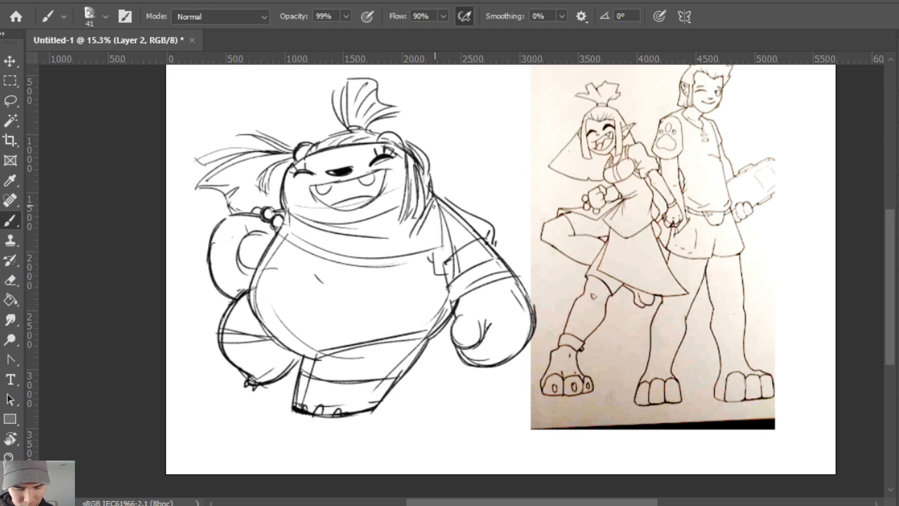
key("e")
mouse_move(433, 201)
left_mouse_down()
mouse_move(423, 224)
mouse_move(423, 207)
mouse_move(447, 197)
left_mouse_up()
key("b")
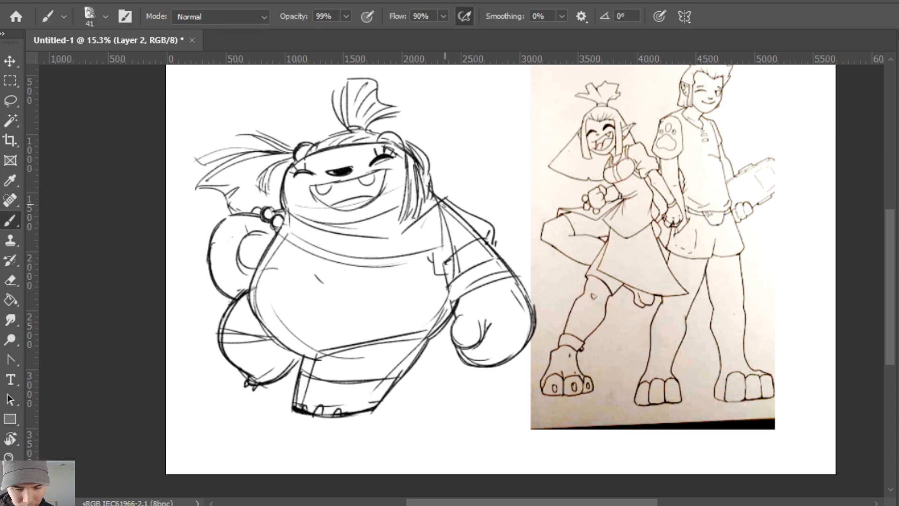
key("e")
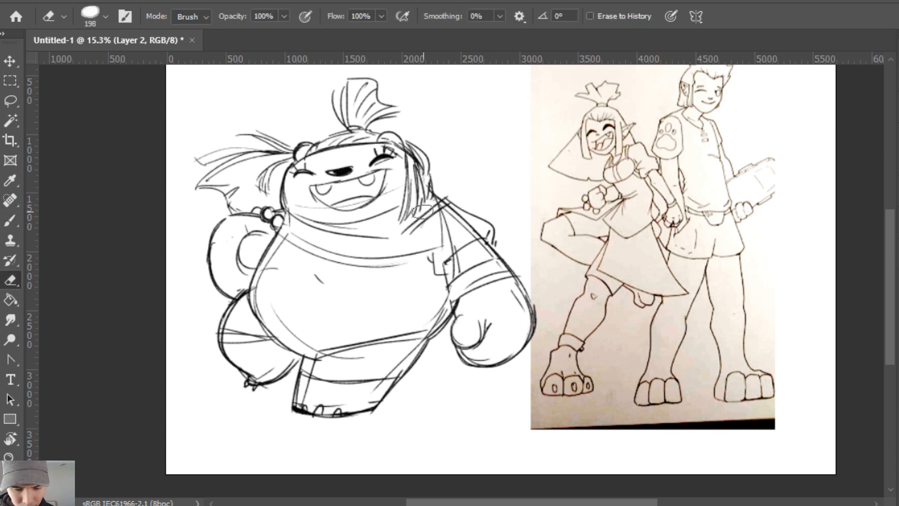
key("b")
Extend and darken the neckline toward the armpit, undoing stray strokes beside the sleeve.
left_click_drag(388, 238, 410, 239)
mouse_move(390, 237)
left_mouse_down()
mouse_move(436, 228)
mouse_move(491, 195)
mouse_move(448, 230)
mouse_move(424, 231)
mouse_move(435, 258)
left_mouse_up()
key("ctrl+z")
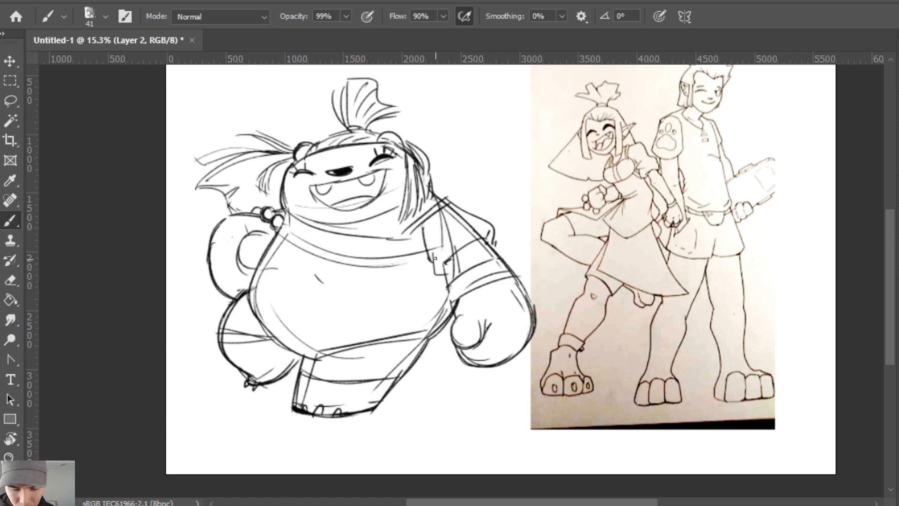
key("ctrl+z")
left_click_drag(422, 227, 429, 261)
key("ctrl+z")
left_click_drag(407, 239, 418, 240)
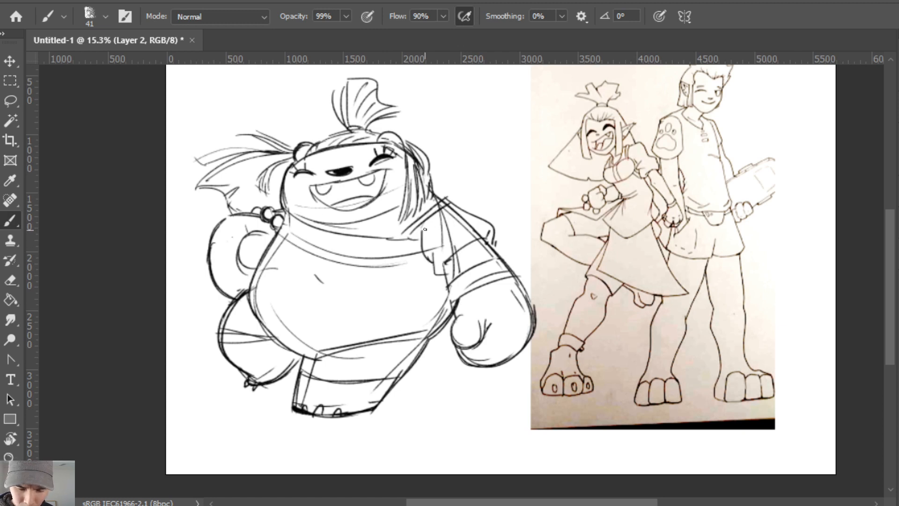
left_click_drag(317, 227, 415, 234)
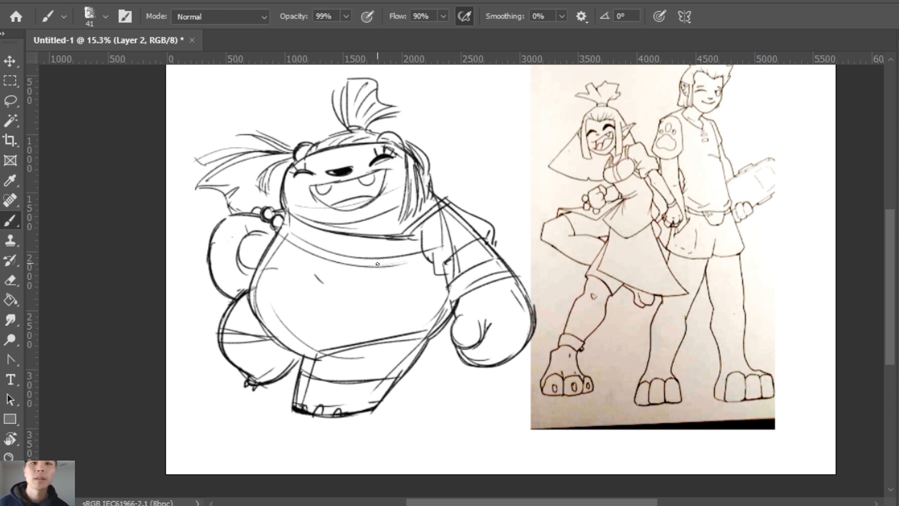
Clean up the neckline's end beside the raised hand, trying replacement strokes and undoing the unwanted ones.
key("e")
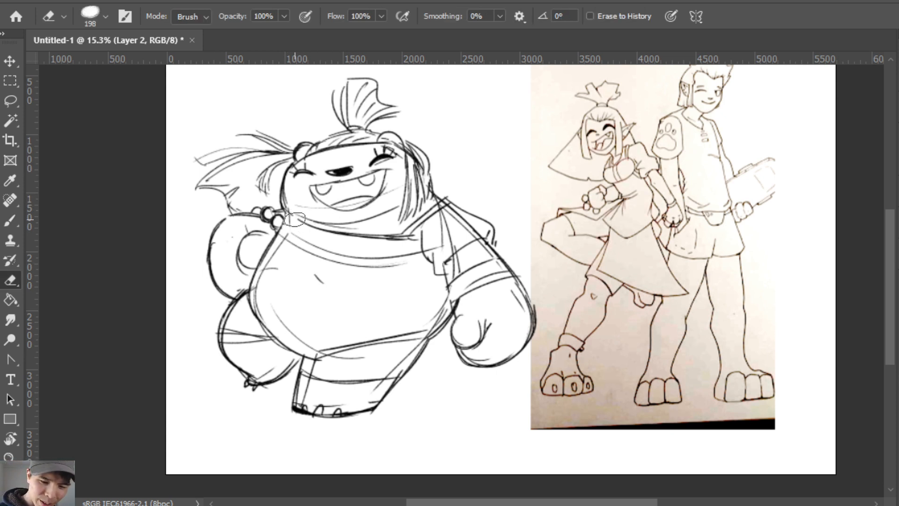
key("b")
left_click_drag(304, 225, 391, 237)
key("ctrl+z")
left_click_drag(327, 231, 406, 238)
key("ctrl+z")
left_click_drag(278, 219, 395, 237)
mouse_move(282, 206)
left_mouse_down()
mouse_move(303, 228)
mouse_move(286, 209)
mouse_move(298, 229)
mouse_move(262, 250)
left_mouse_up()
key("ctrl+z")
key("ctrl+z")
key("ctrl+z")
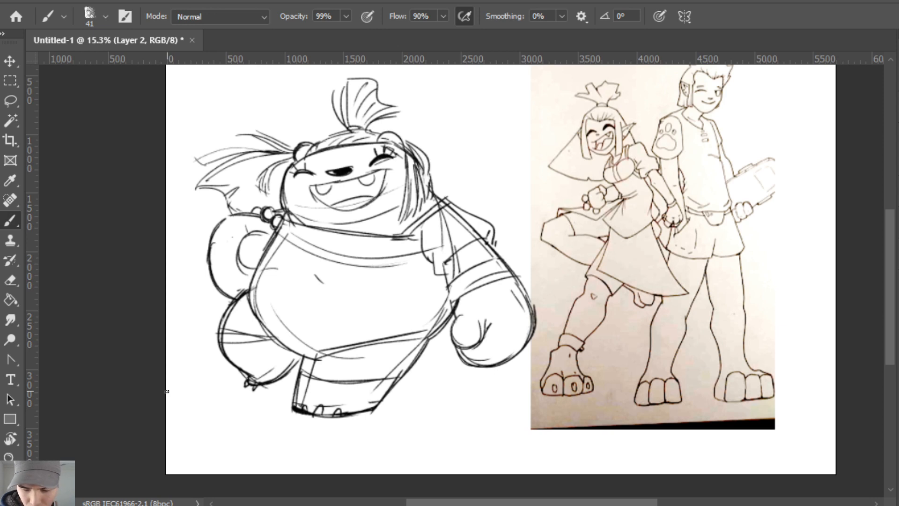
Erase the old chest curve and belly mark, and draw a curved waistline across the lower belly.
mouse_move(281, 281)
left_mouse_down()
mouse_move(360, 311)
mouse_move(346, 310)
left_mouse_up()
key("e")
left_click_drag(308, 271, 320, 280)
mouse_move(324, 248)
left_mouse_down()
mouse_move(295, 239)
mouse_move(415, 259)
left_mouse_up()
key("b")
mouse_move(283, 290)
left_mouse_down()
mouse_move(370, 306)
mouse_move(401, 296)
left_mouse_up()
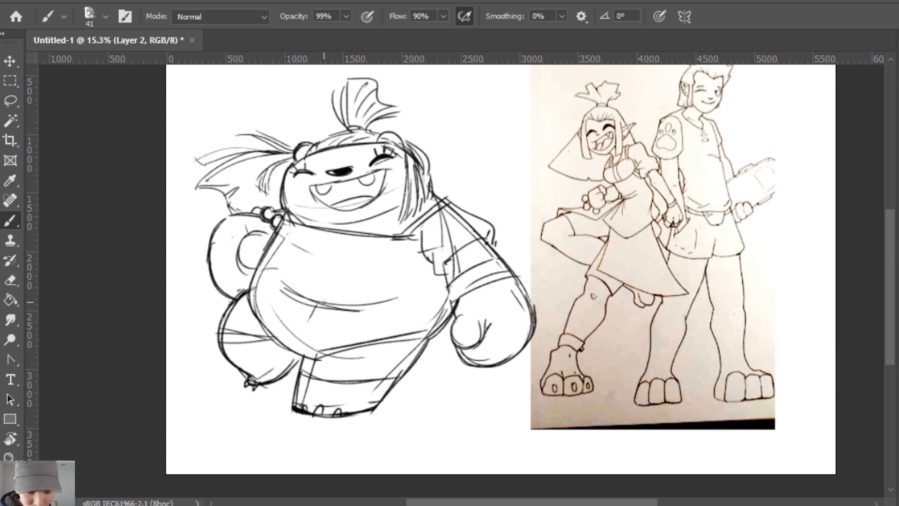
Sketch the skirt's front slit and a panel flaring over the standing leg, undoing misplaced hem strokes.
mouse_move(324, 303)
left_mouse_down()
mouse_move(284, 339)
mouse_move(302, 333)
left_mouse_up()
key("ctrl+z")
mouse_move(319, 304)
left_mouse_down()
mouse_move(325, 329)
mouse_move(310, 336)
left_mouse_up()
key("ctrl+z")
mouse_move(308, 336)
left_mouse_down()
mouse_move(396, 347)
mouse_move(445, 365)
left_mouse_up()
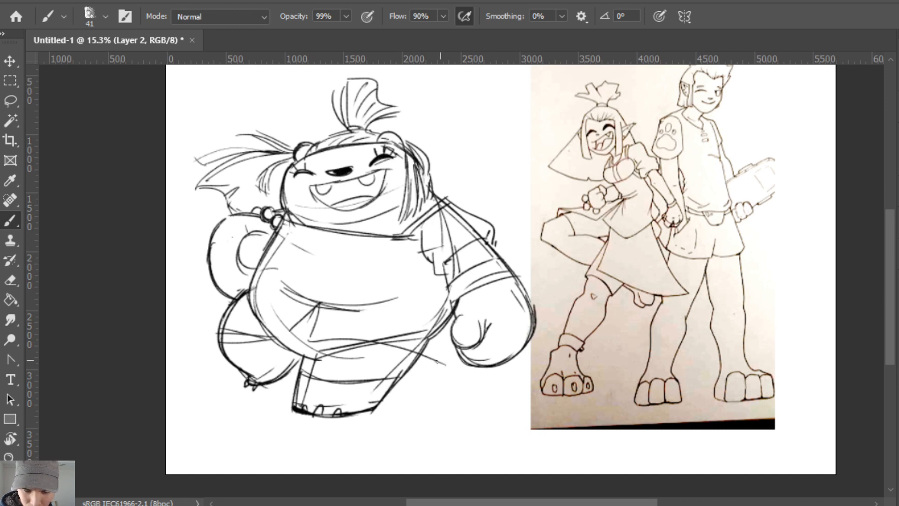
key("ctrl+z")
left_click_drag(308, 336, 454, 393)
key("ctrl+z")
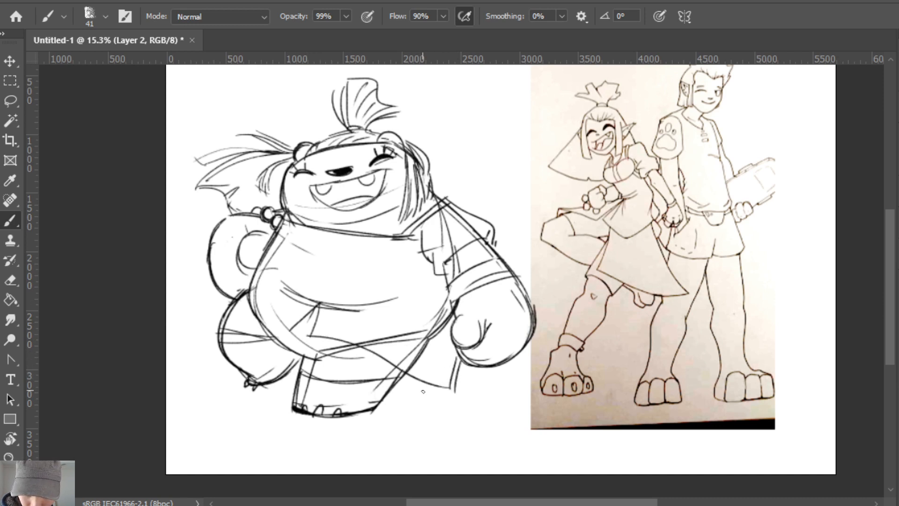
mouse_move(441, 335)
left_mouse_down()
mouse_move(454, 391)
mouse_move(442, 353)
mouse_move(458, 385)
mouse_move(451, 388)
mouse_move(460, 380)
mouse_move(445, 365)
mouse_move(467, 379)
left_mouse_up()
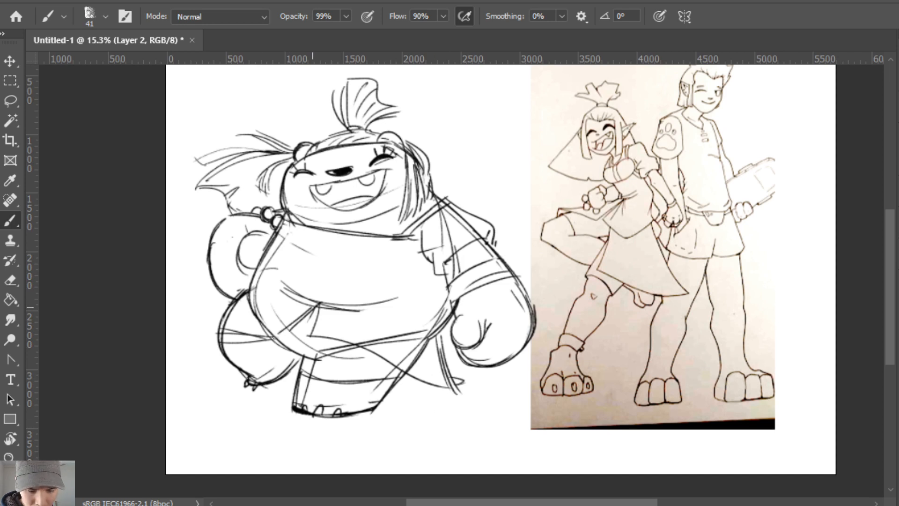
Draw a pointed skirt flap flaring out over the raised leg, erasing the leg and body lines beneath it.
left_click_drag(265, 321, 200, 317)
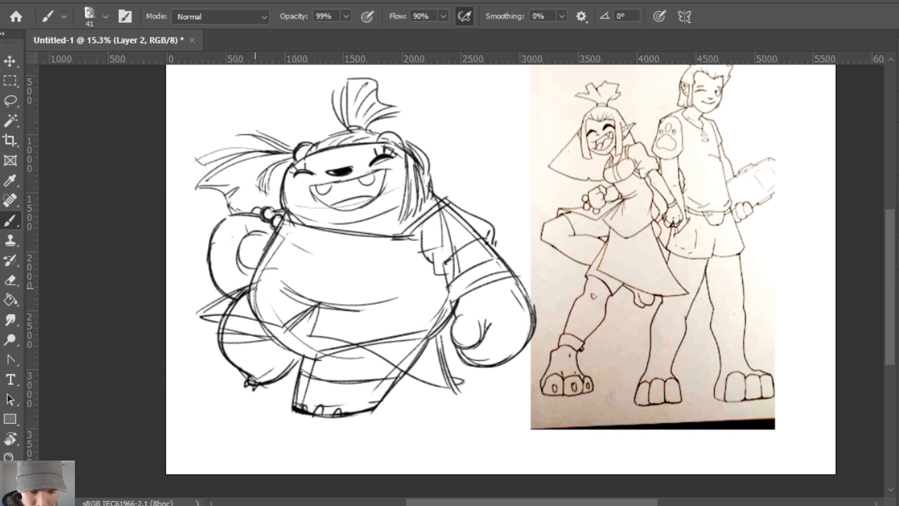
key("e")
mouse_move(231, 305)
left_mouse_down()
mouse_move(269, 300)
mouse_move(195, 313)
left_mouse_up()
key("b")
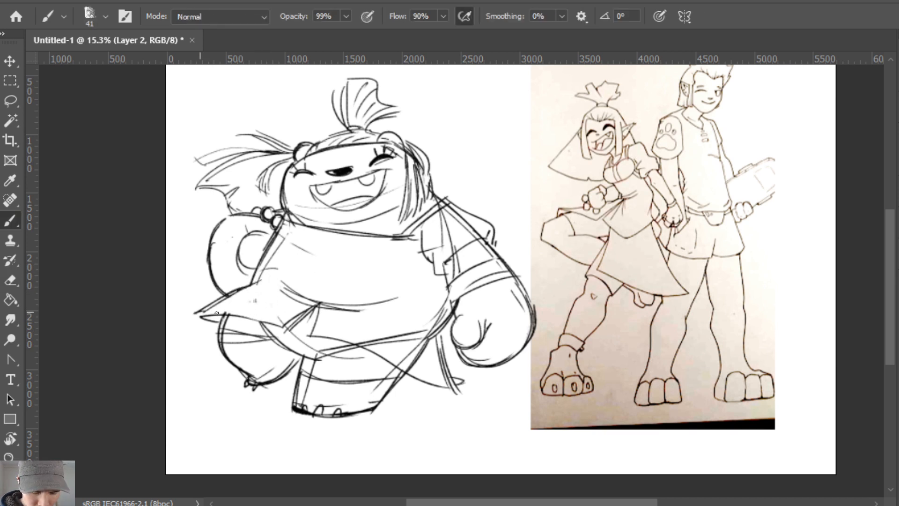
mouse_move(265, 321)
left_mouse_down()
mouse_move(205, 312)
mouse_move(291, 336)
mouse_move(318, 306)
left_mouse_up()
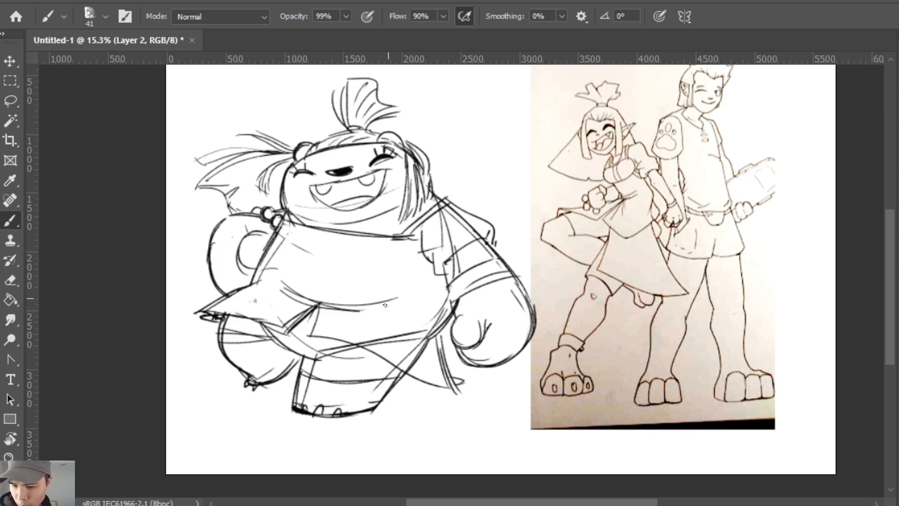
Erase the belly outline below the skirt slit and try short vertical fold strokes on the standing thigh.
key("e")
mouse_move(323, 354)
left_mouse_down()
mouse_move(351, 352)
mouse_move(331, 371)
left_mouse_up()
key("b")
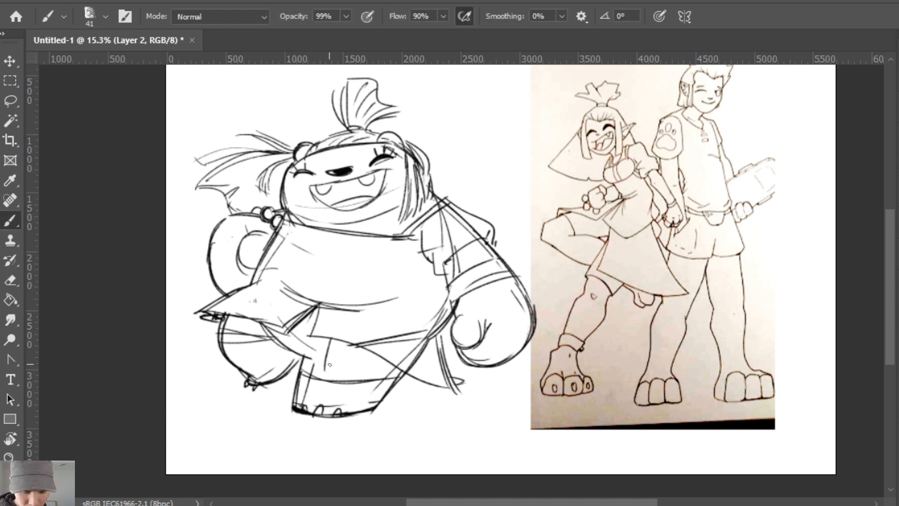
key("ctrl+z")
left_click_drag(323, 335, 324, 365)
key("ctrl+z")
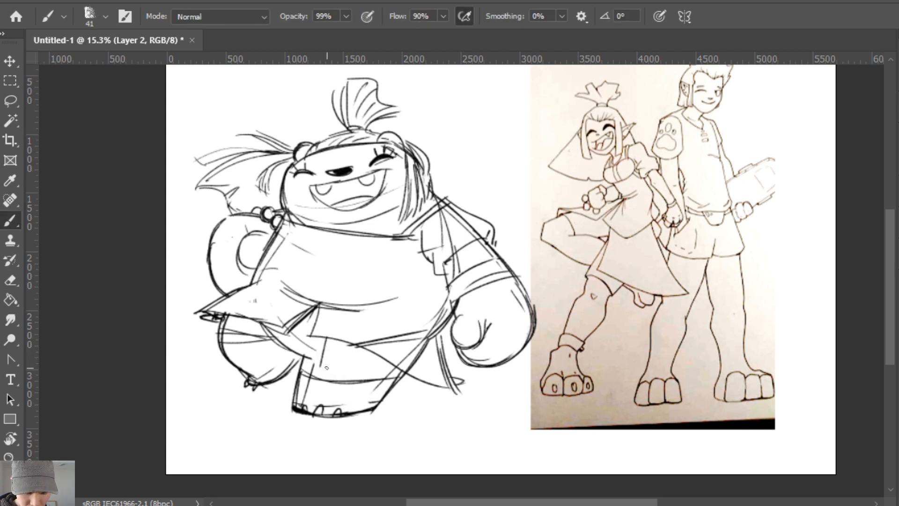
Erase the front panel's first hem and overlapping hip lines, and sketch a higher edge across the thigh.
key("e")
mouse_move(319, 330)
left_mouse_down()
mouse_move(309, 337)
mouse_move(376, 333)
mouse_move(441, 359)
mouse_move(457, 393)
left_mouse_up()
key("b")
key("e")
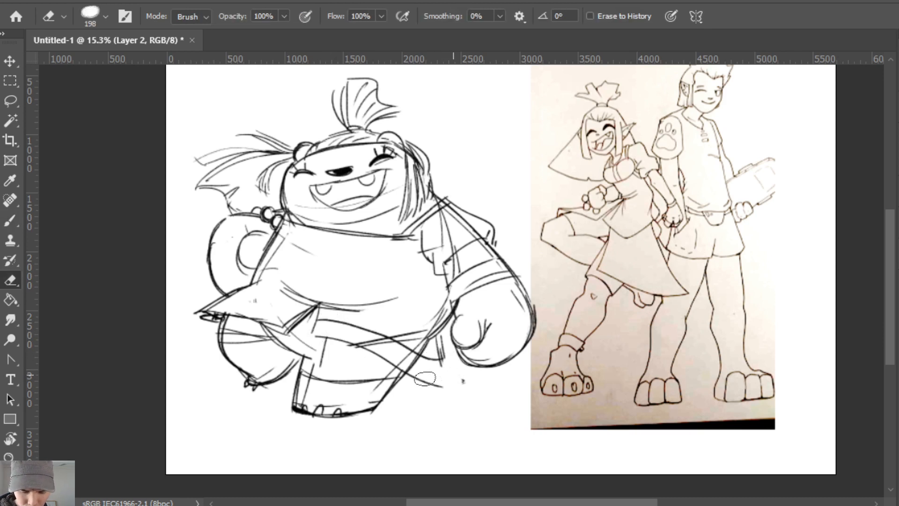
left_click(425, 378)
mouse_move(395, 336)
left_mouse_down()
mouse_move(424, 335)
mouse_move(399, 349)
mouse_move(417, 374)
mouse_move(375, 344)
left_mouse_up()
mouse_move(417, 374)
left_mouse_down()
mouse_move(318, 327)
mouse_move(328, 316)
mouse_move(354, 326)
left_mouse_up()
Redraw the pointed flap over the raised leg with a crisp upper edge, slit fold and corner, erasing overlapping body lines.
key("b")
left_click_drag(230, 294, 300, 321)
key("ctrl+z")
key("e")
mouse_move(241, 288)
left_mouse_down()
mouse_move(197, 313)
mouse_move(264, 302)
mouse_move(238, 292)
mouse_move(197, 324)
mouse_move(290, 330)
mouse_move(192, 331)
mouse_move(294, 341)
mouse_move(305, 324)
mouse_move(293, 323)
mouse_move(305, 318)
mouse_move(287, 340)
left_mouse_up()
key("b")
key("e")
key("b")
key("ctrl+z")
key("e")
key("b")
left_click_drag(317, 312, 314, 342)
mouse_move(199, 316)
left_mouse_down()
mouse_move(265, 330)
mouse_move(224, 326)
left_mouse_up()
mouse_move(201, 320)
left_mouse_down()
mouse_move(221, 326)
mouse_move(201, 315)
left_mouse_up()
Try several sweeping strokes for the front skirt panel's lower hem across the standing leg, undoing the poor ones.
left_click_drag(309, 339, 467, 408)
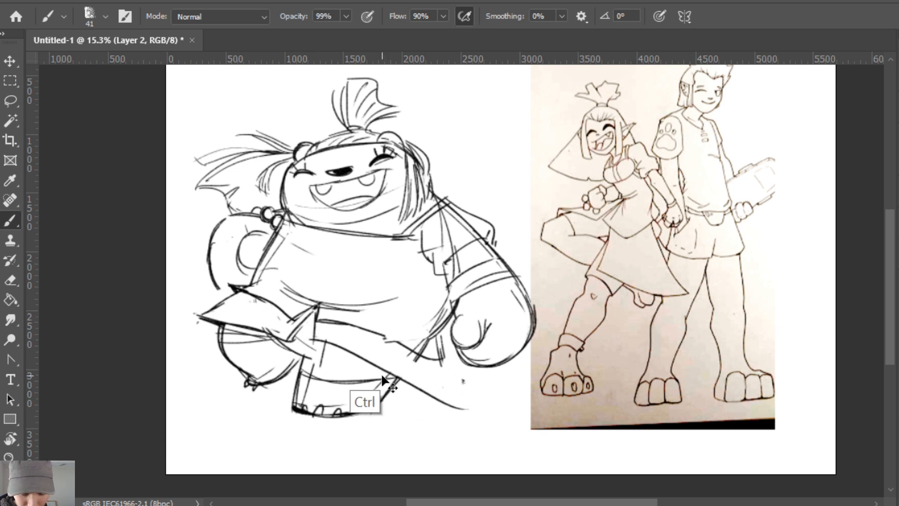
key("ctrl+z")
key("e")
key("b")
key("ctrl+z")
mouse_move(313, 314)
left_mouse_down()
mouse_move(310, 347)
mouse_move(448, 383)
left_mouse_up()
key("ctrl+z")
key("ctrl+z")
mouse_move(312, 343)
left_mouse_down()
mouse_move(436, 410)
mouse_move(404, 398)
mouse_move(424, 401)
left_mouse_up()
key("ctrl+z")
Sketch the front panel's outer edge and tidy the strokes around the slit and the standing thigh.
mouse_move(429, 360)
left_mouse_down()
mouse_move(438, 395)
mouse_move(432, 367)
mouse_move(430, 402)
mouse_move(362, 364)
mouse_move(390, 380)
left_mouse_up()
key("e")
left_click(345, 349)
key("b")
mouse_move(311, 343)
left_mouse_down()
mouse_move(393, 390)
mouse_move(323, 348)
mouse_move(316, 313)
mouse_move(308, 348)
left_mouse_up()
key("e")
key("b")
Replace the curved waistline with slanted double fold lines running across the belly toward the far hip.
mouse_move(361, 309)
left_mouse_down()
mouse_move(422, 301)
mouse_move(429, 336)
mouse_move(412, 310)
left_mouse_up()
key("e")
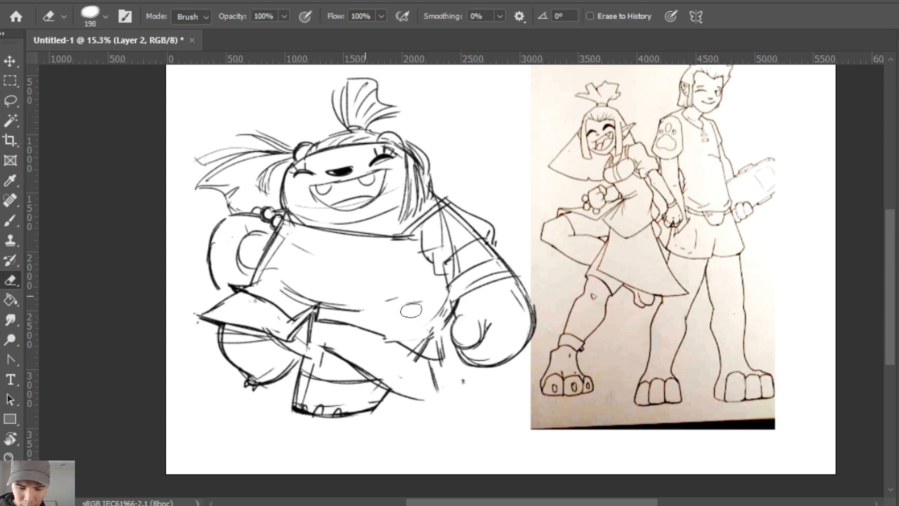
left_click_drag(289, 287, 408, 314)
key("b")
left_click_drag(268, 291, 348, 309)
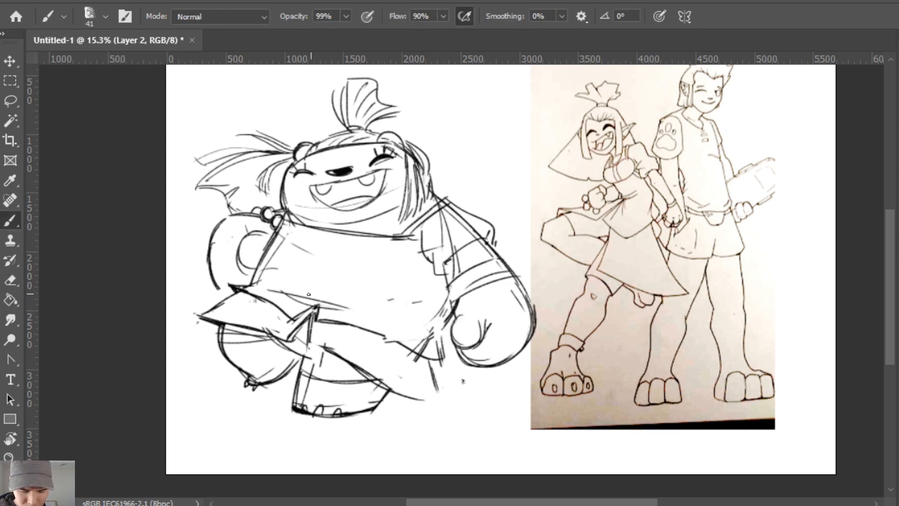
left_click_drag(279, 286, 398, 316)
key("e")
left_click_drag(272, 286, 397, 315)
key("b")
left_click_drag(333, 303, 386, 317)
left_click_drag(273, 288, 306, 297)
mouse_move(275, 285)
left_mouse_down()
mouse_move(432, 306)
mouse_move(428, 361)
left_mouse_up()
Clean up the hip beside the lowered fist and extend the front skirt panel's outer edge downward.
key("e")
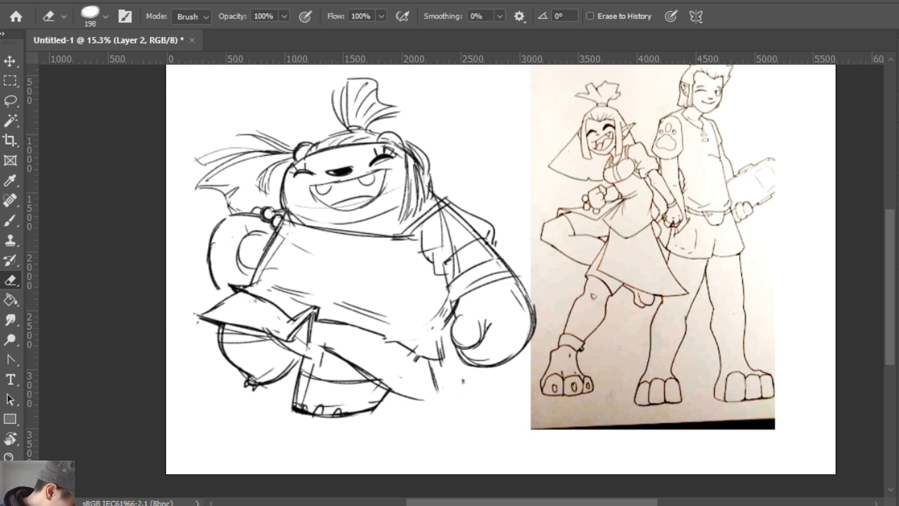
key("b")
key("e")
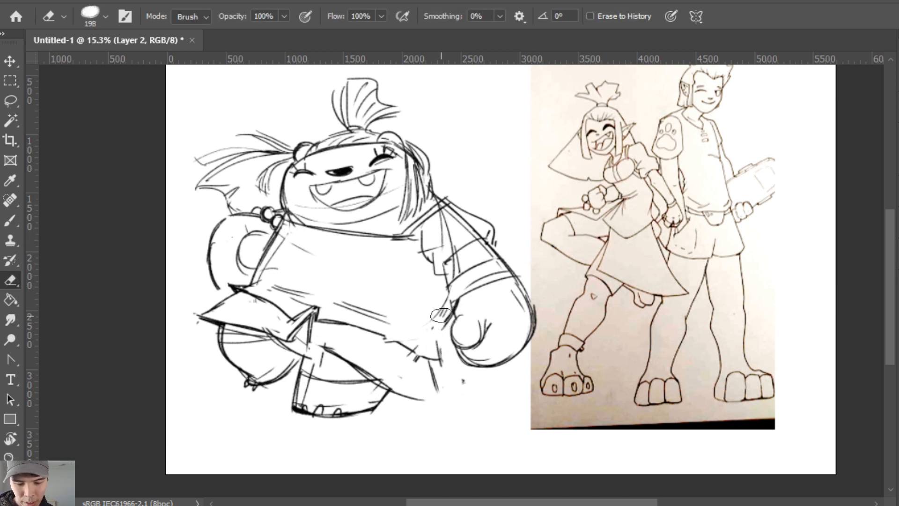
key("b")
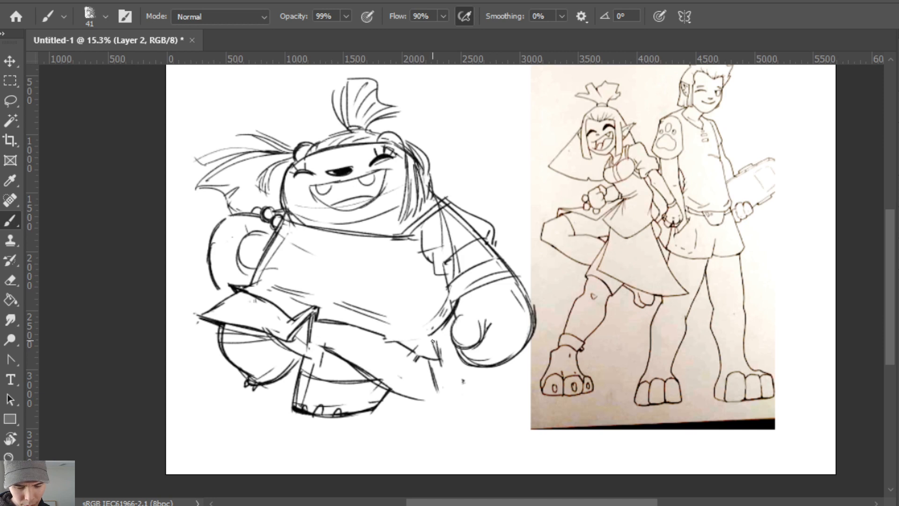
mouse_move(431, 336)
left_mouse_down()
mouse_move(444, 367)
mouse_move(431, 358)
mouse_move(446, 364)
mouse_move(447, 419)
left_mouse_up()
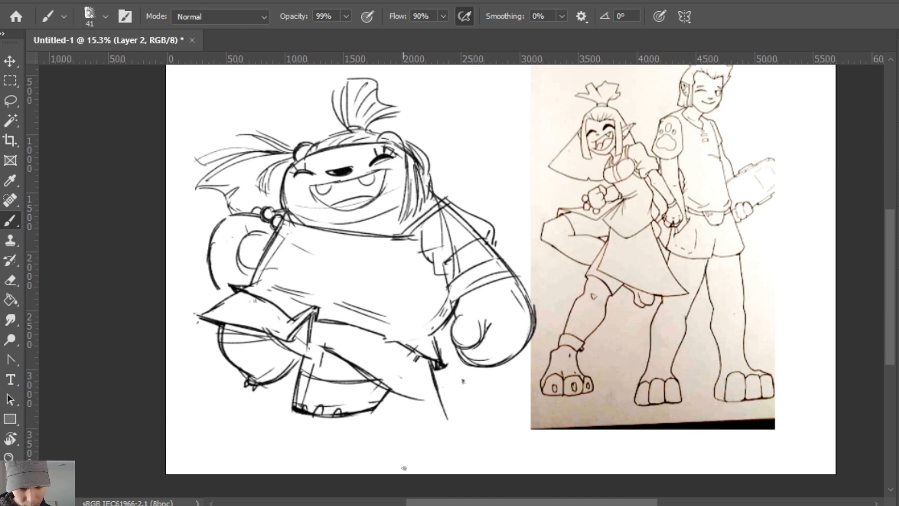
Erase the front panel's lower hem and try long diagonal strokes from the slit across the standing leg, undoing them.
key("e")
mouse_move(377, 361)
left_mouse_down()
mouse_move(340, 354)
mouse_move(352, 369)
mouse_move(329, 354)
mouse_move(308, 396)
left_mouse_up()
key("b")
left_click_drag(304, 343, 416, 415)
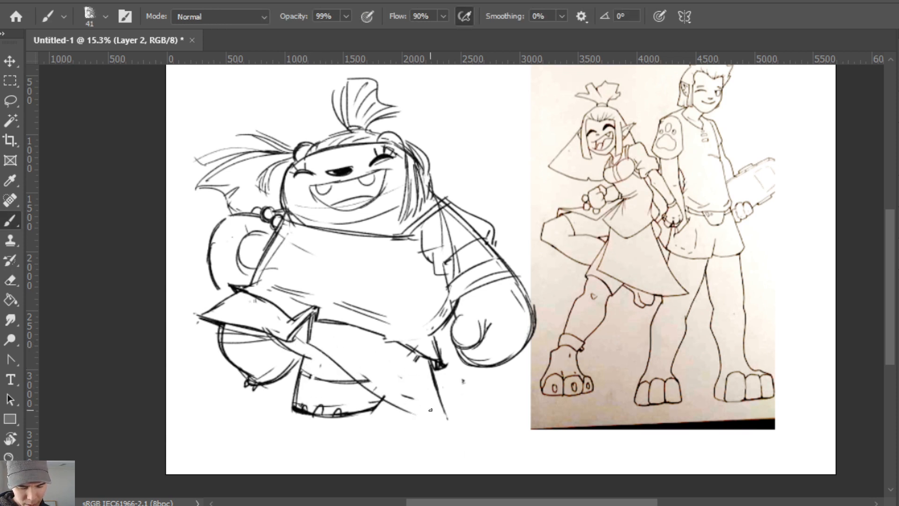
key("ctrl+z")
left_click_drag(314, 339, 427, 413)
key("ctrl+z")
mouse_move(305, 343)
left_mouse_down()
mouse_move(353, 353)
mouse_move(433, 407)
left_mouse_up()
key("e")
key("ctrl+z")
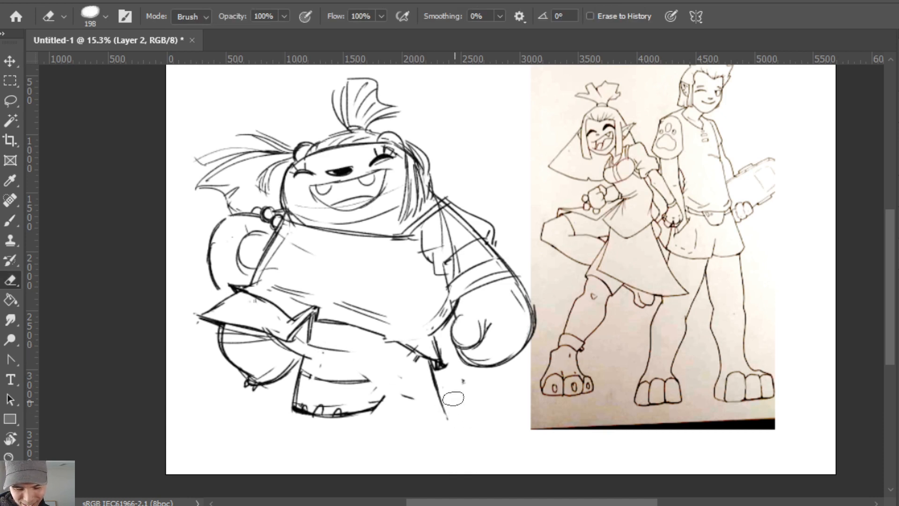
key("b")
Erase the old slit corner at the waist and sketch a short new slit edge over the standing thigh.
key("e")
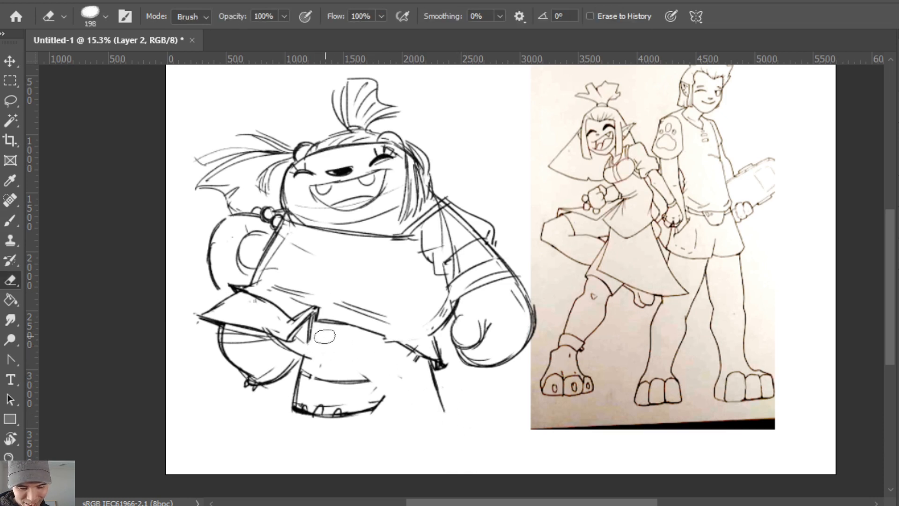
key("b")
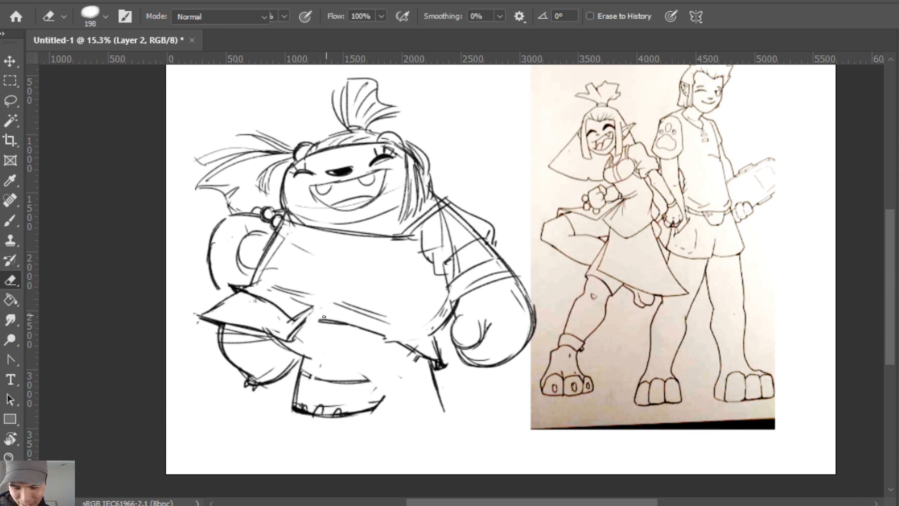
left_click_drag(320, 325, 326, 357)
key("e")
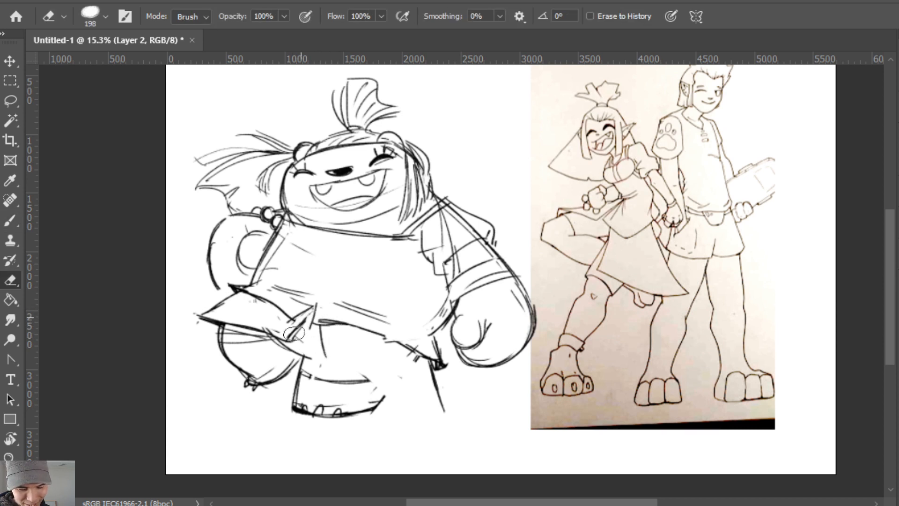
mouse_move(301, 318)
left_mouse_down()
mouse_move(286, 355)
mouse_move(192, 318)
left_mouse_up()
Erase the pointed lower edge of the raised leg's skirt flap and redraw it as a curve over the thigh.
key("b")
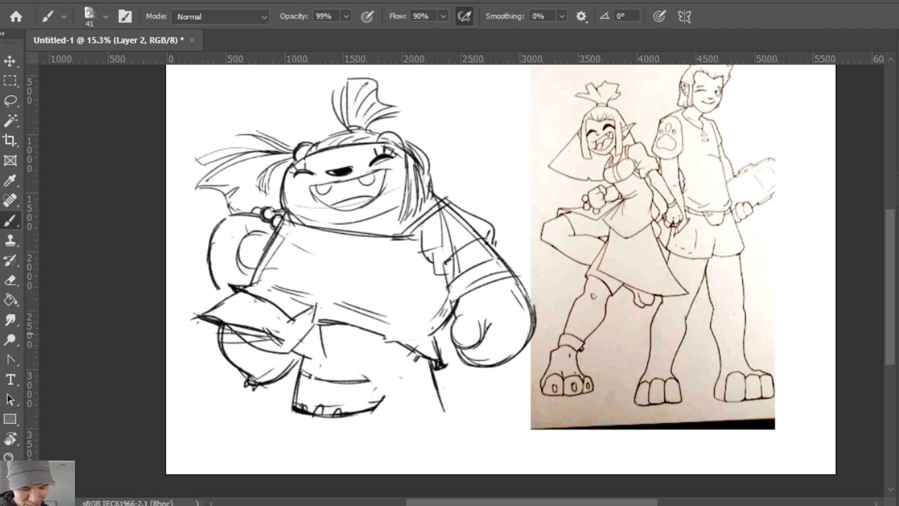
key("e")
mouse_move(281, 349)
left_mouse_down()
mouse_move(268, 333)
mouse_move(275, 343)
left_mouse_up()
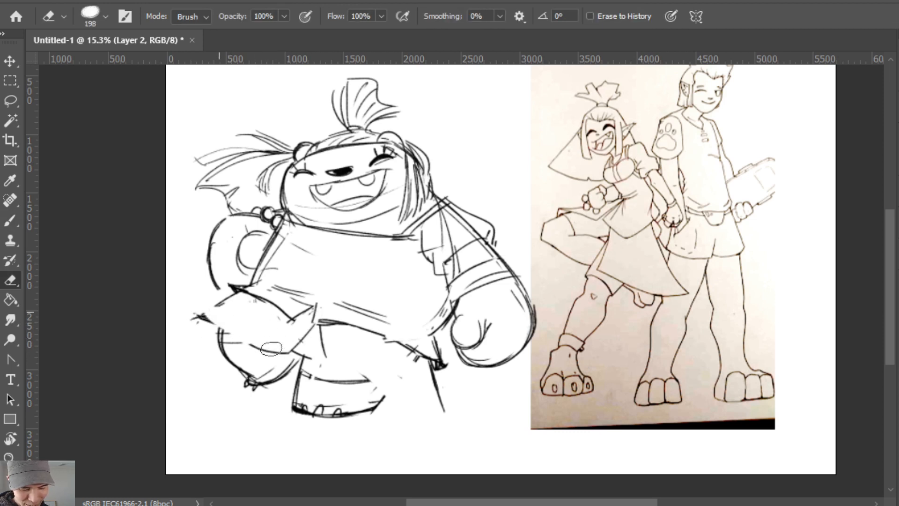
key("b")
left_click_drag(231, 321, 280, 360)
mouse_move(206, 311)
left_mouse_down()
mouse_move(222, 329)
mouse_move(211, 321)
mouse_move(250, 330)
mouse_move(287, 360)
left_mouse_up()
key("e")
key("b")
key("e")
Clean up the slit between the two skirt panels and redraw its meeting edges below the waist.
mouse_move(311, 329)
left_mouse_down()
mouse_move(297, 343)
mouse_move(311, 324)
mouse_move(322, 367)
mouse_move(328, 350)
left_mouse_up()
key("b")
key("e")
key("b")
left_click_drag(316, 304, 313, 322)
key("e")
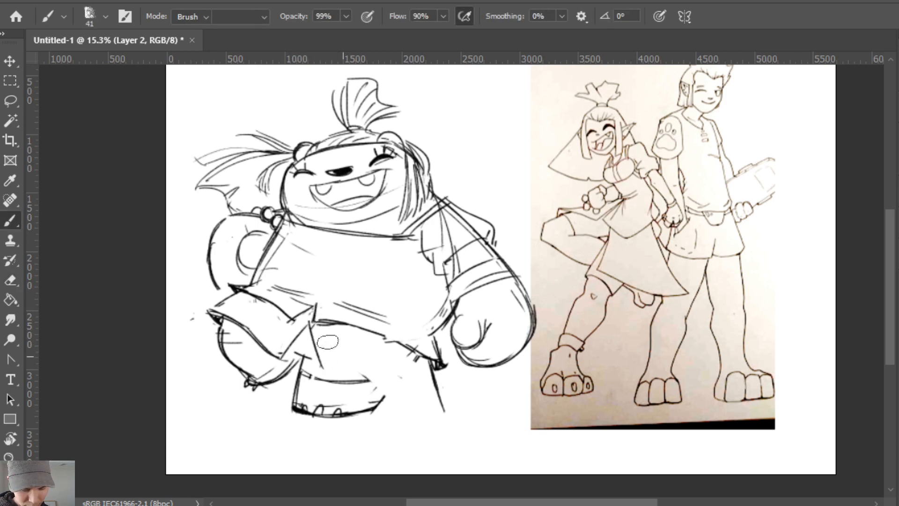
key("b")
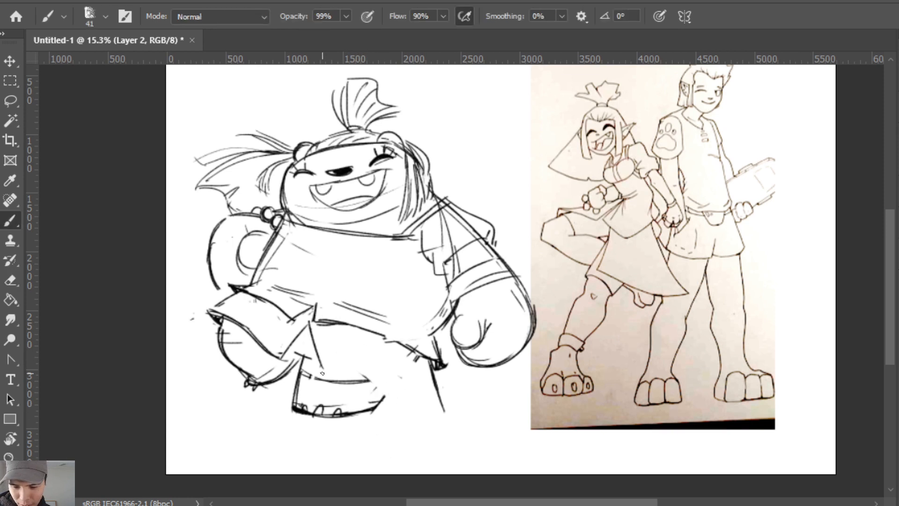
Try slanted strokes for the front panel's lower hem, from the slit to the outer skirt edge.
left_click_drag(322, 373, 447, 396)
key("ctrl+z")
left_click_drag(321, 372, 438, 396)
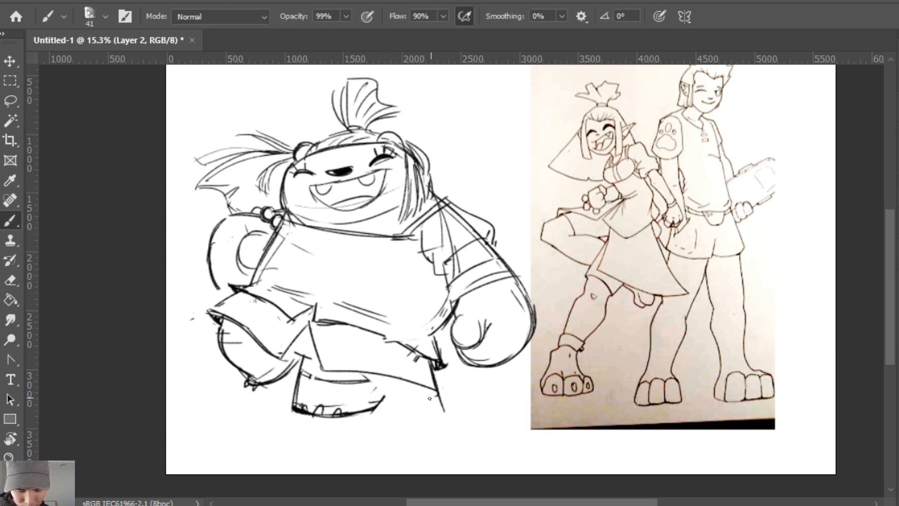
key("ctrl+z")
left_click_drag(322, 372, 392, 388)
key("ctrl+z")
key("e")
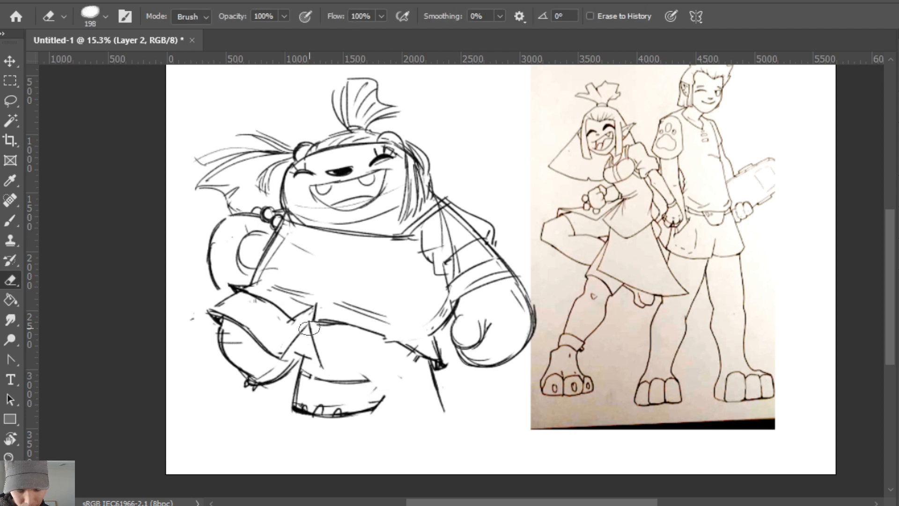
Draw the front panel's slit edge and a hem sloping to the far corner, then trim that corner.
key("b")
mouse_move(310, 325)
left_mouse_down()
mouse_move(321, 364)
mouse_move(311, 370)
mouse_move(426, 407)
mouse_move(440, 403)
mouse_move(391, 393)
left_mouse_up()
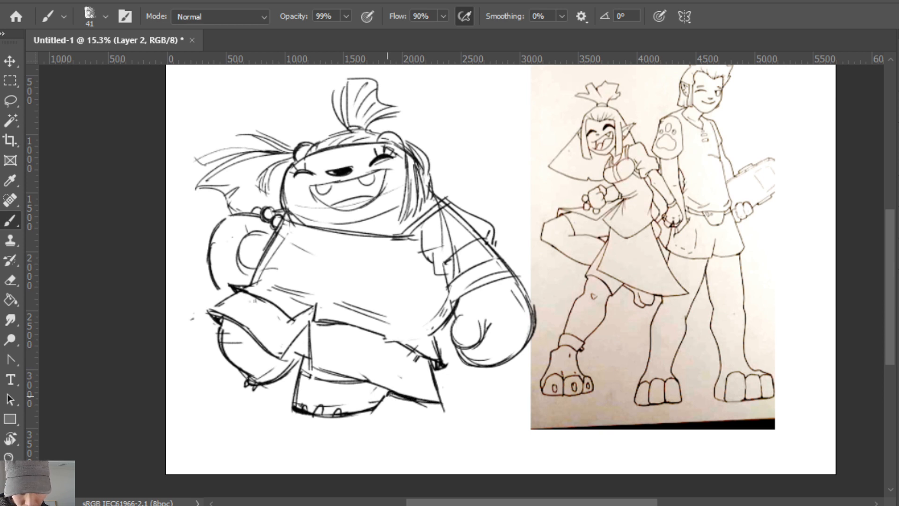
key("e")
left_click_drag(442, 408, 421, 412)
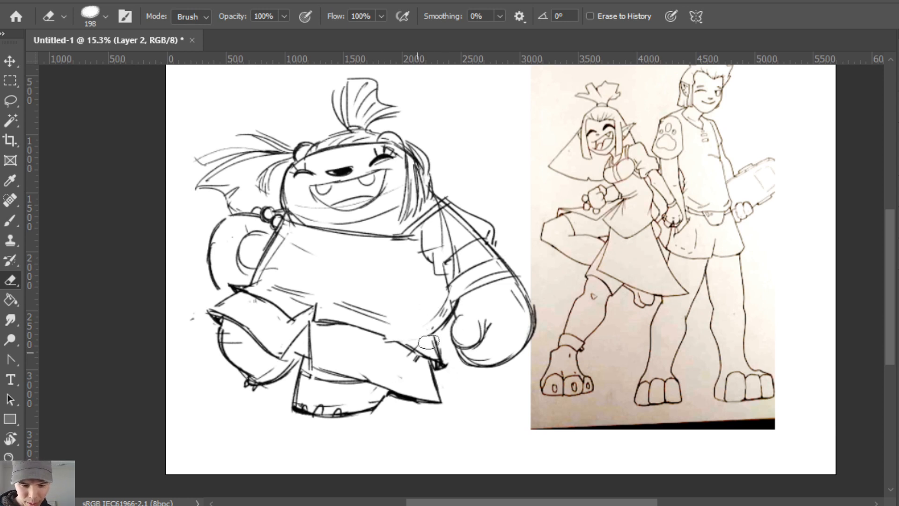
Darken the lowered arm's inner edge and the sleeve's ragged cuff beside the torso.
key("b")
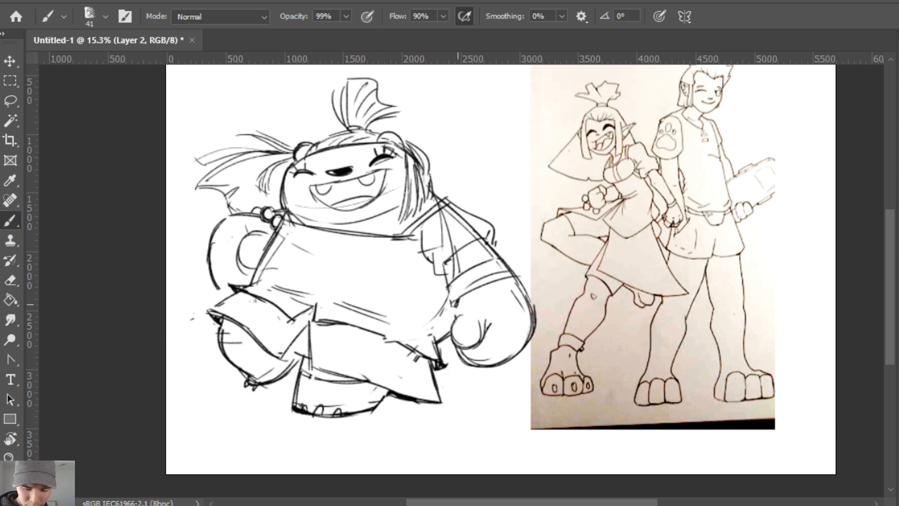
left_click_drag(444, 271, 453, 325)
left_click_drag(433, 275, 443, 274)
left_click_drag(423, 236, 426, 257)
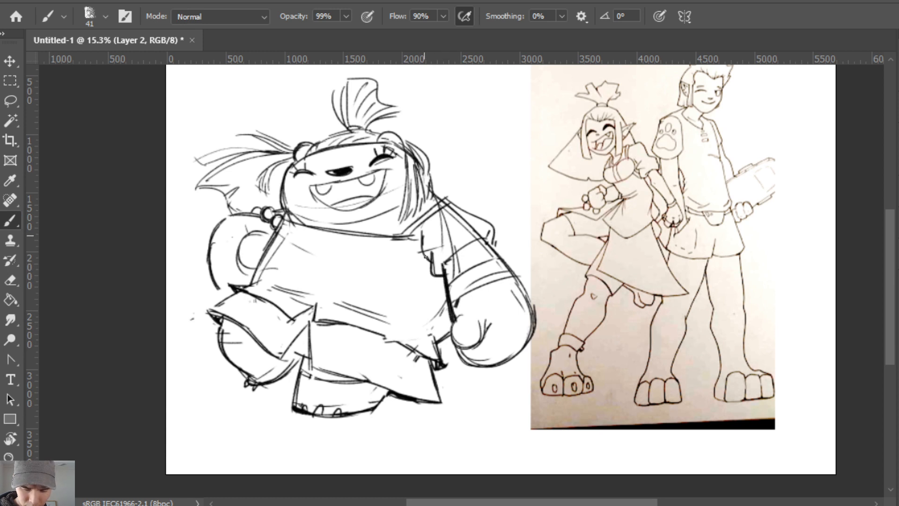
Erase the skirt's far side edge and the front waistline, and sketch short edge strokes below the far hip.
key("e")
mouse_move(445, 323)
left_mouse_down()
mouse_move(450, 363)
mouse_move(434, 340)
mouse_move(442, 377)
mouse_move(430, 400)
left_mouse_up()
key("b")
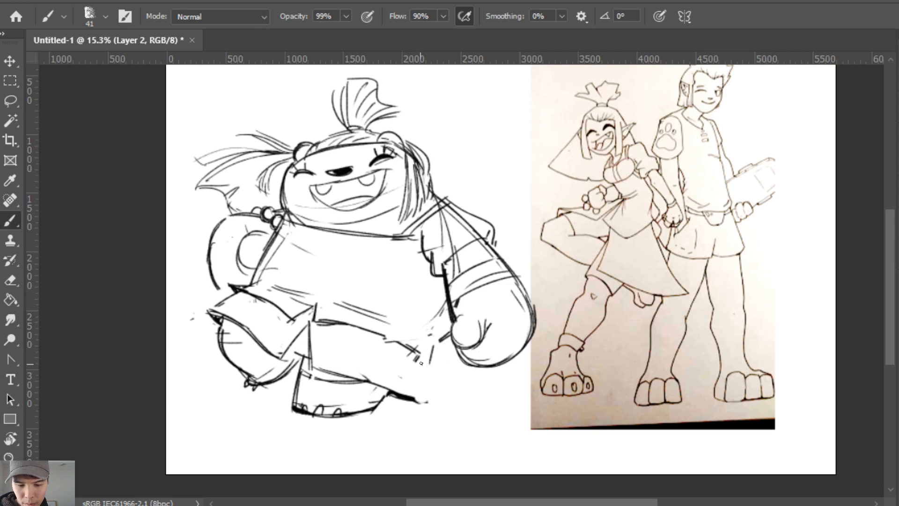
key("e")
mouse_move(441, 346)
left_mouse_down()
mouse_move(423, 366)
mouse_move(419, 348)
left_mouse_up()
key("b")
left_click_drag(433, 340, 445, 370)
mouse_move(430, 342)
left_mouse_down()
mouse_move(311, 315)
mouse_move(328, 302)
mouse_move(288, 317)
left_mouse_up()
key("e")
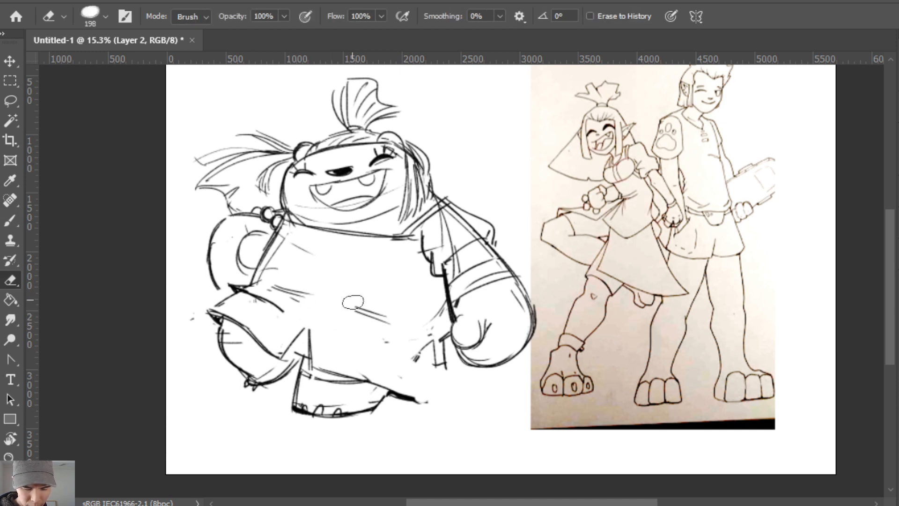
Sketch a pointed tunic hem from the slit down across the standing thigh and back up to the far hip.
key("ctrl+z")
key("b")
left_click_drag(280, 318, 314, 306)
mouse_move(314, 305)
left_mouse_down()
mouse_move(295, 326)
mouse_move(405, 370)
left_mouse_up()
mouse_move(341, 338)
left_mouse_down()
mouse_move(412, 370)
mouse_move(433, 344)
left_mouse_up()
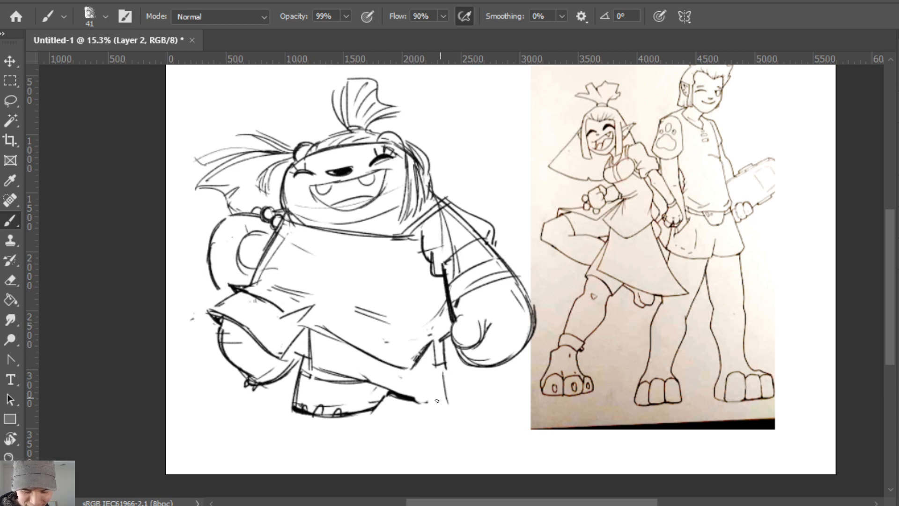
Erase the long sloping skirt hem and draw a shorter, nearly level underskirt hem beneath the pointed tunic.
key("e")
left_click_drag(326, 375, 422, 395)
key("b")
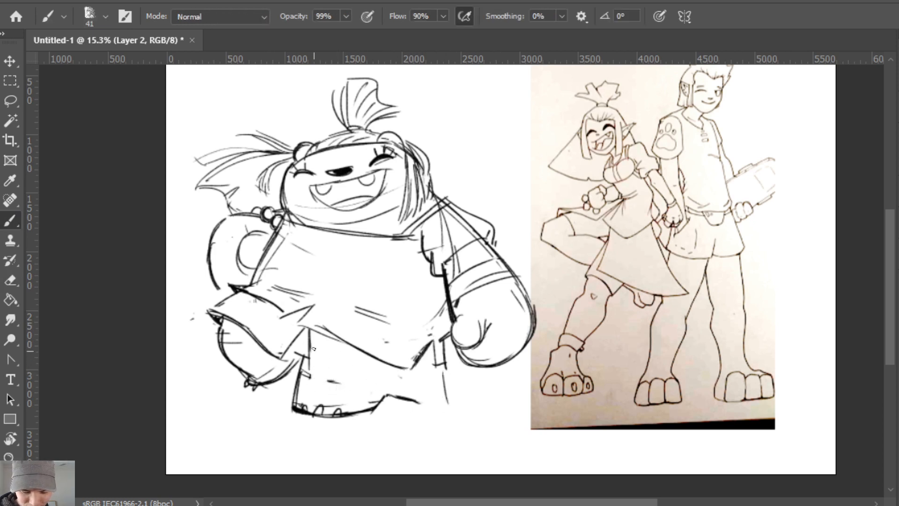
mouse_move(312, 347)
left_mouse_down()
mouse_move(315, 393)
mouse_move(441, 385)
mouse_move(396, 398)
left_mouse_up()
key("ctrl+z")
key("e")
key("b")
mouse_move(455, 379)
left_mouse_down()
mouse_move(397, 386)
mouse_move(456, 374)
left_mouse_up()
mouse_move(387, 391)
left_mouse_down()
mouse_move(457, 383)
mouse_move(409, 386)
mouse_move(416, 395)
mouse_move(454, 381)
left_mouse_up()
Shorten the underskirt's far side edge and darken the underside showing at its far corner.
key("e")
key("b")
key("e")
mouse_move(442, 343)
left_mouse_down()
mouse_move(453, 383)
mouse_move(449, 396)
mouse_move(432, 393)
mouse_move(456, 379)
left_mouse_up()
key("b")
key("e")
key("b")
left_click_drag(396, 388, 443, 378)
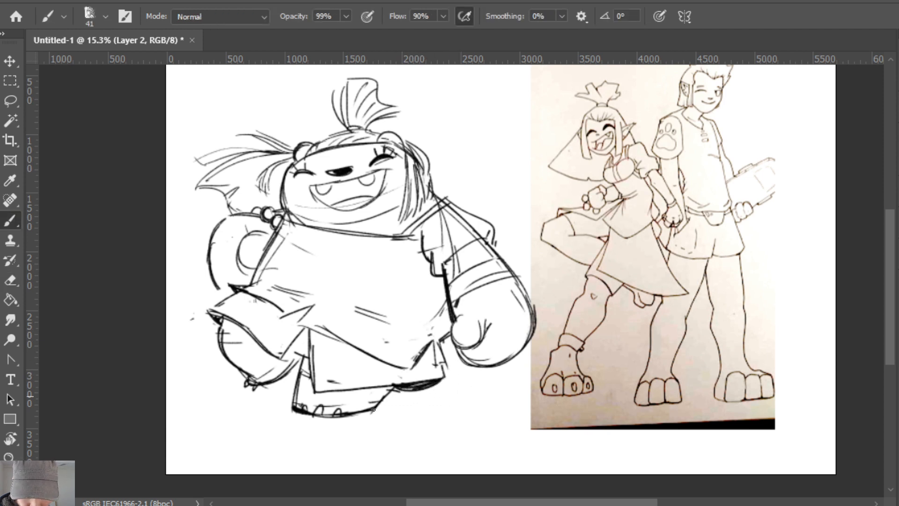
Clean up the underskirt's hem, redraw it with a gentle curve and add fold lines on the front panel.
key("e")
mouse_move(336, 384)
left_mouse_down()
mouse_move(311, 391)
mouse_move(442, 377)
left_mouse_up()
key("b")
key("e")
key("b")
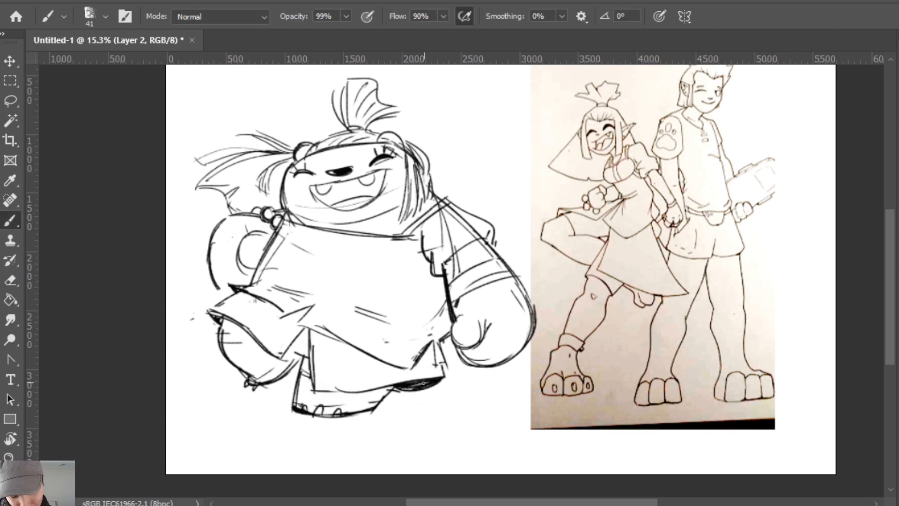
key("ctrl+z")
left_click_drag(323, 390, 419, 378)
left_click_drag(323, 342, 335, 371)
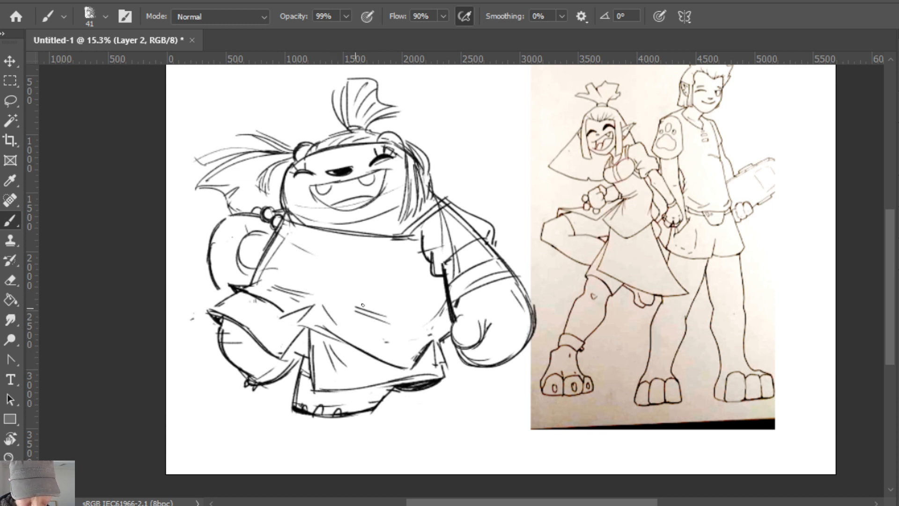
Replace the double fold lines on the belly with one light curve sweeping from the near hip toward the tunic's point.
key("e")
mouse_move(356, 306)
left_mouse_down()
mouse_move(400, 320)
mouse_move(350, 303)
mouse_move(406, 316)
left_mouse_up()
key("b")
key("ctrl+z")
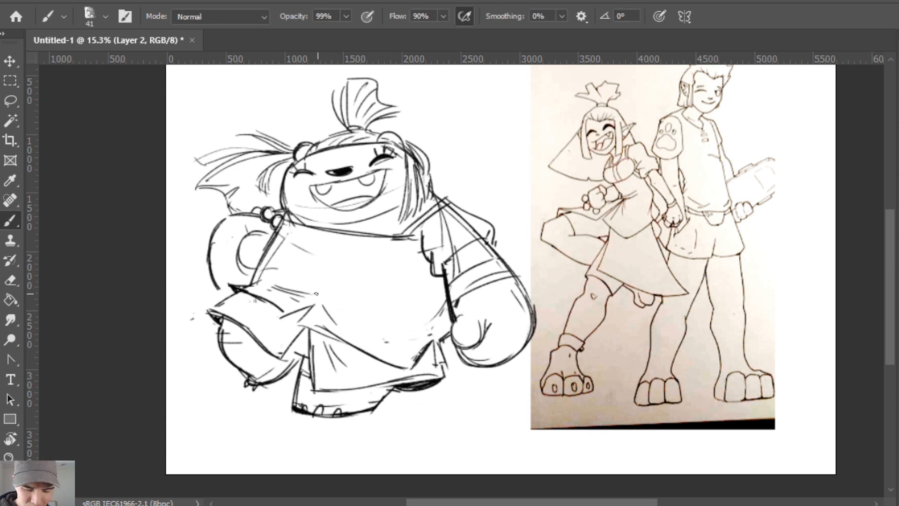
key("e")
mouse_move(277, 286)
left_mouse_down()
mouse_move(309, 290)
mouse_move(259, 288)
mouse_move(431, 341)
left_mouse_up()
key("b")
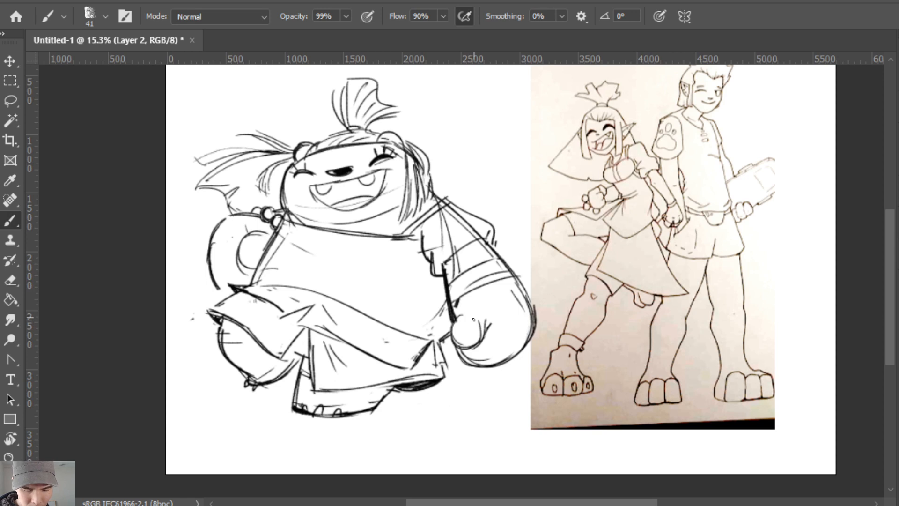
key("ctrl+z")
left_click_drag(260, 282, 408, 346)
key("ctrl+z")
left_click_drag(273, 281, 388, 341)
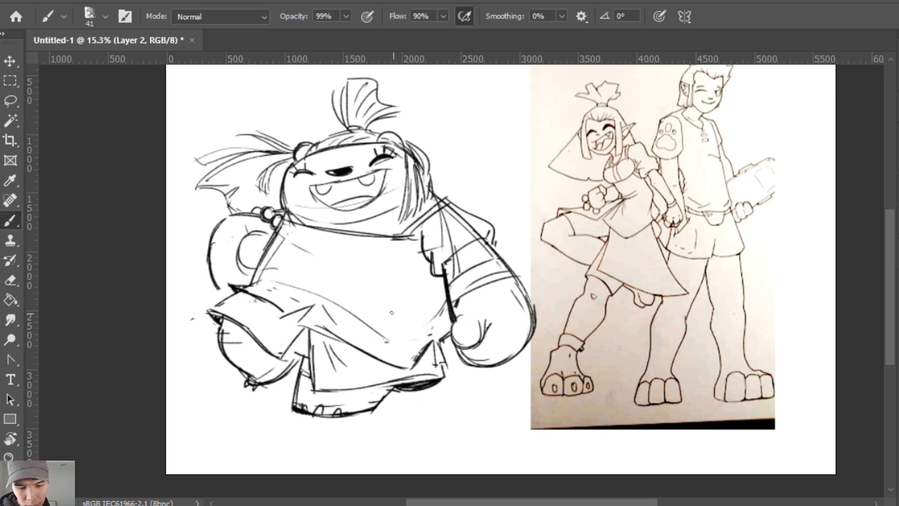
Try two light curves across the middle of the belly.
mouse_move(278, 253)
left_mouse_down()
mouse_move(334, 290)
mouse_move(365, 294)
left_mouse_up()
left_click_drag(286, 274, 389, 301)
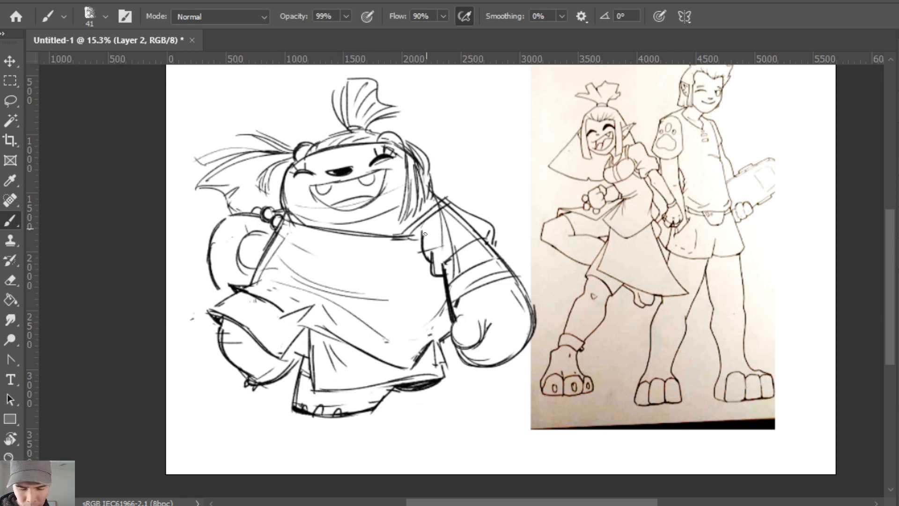
key("e")
left_click_drag(289, 270, 394, 299)
key("b")
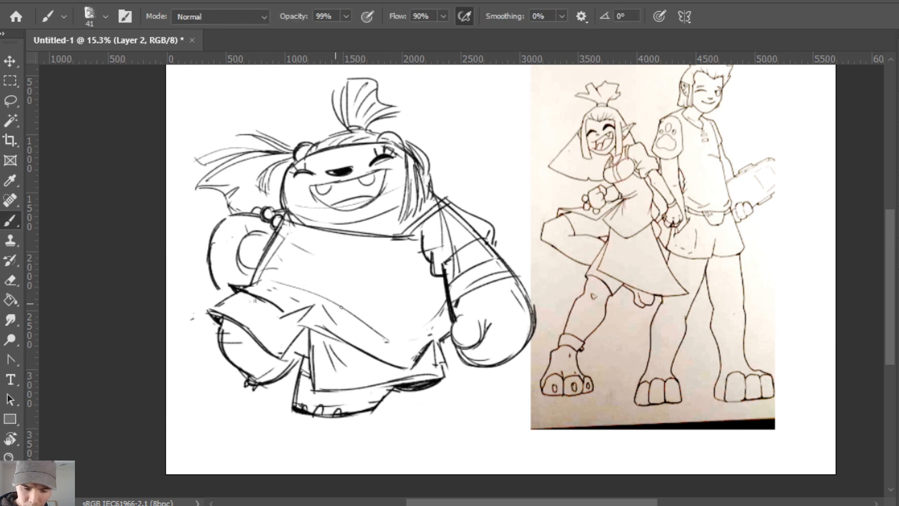
Add light fold lines across the lower belly and sketch a narrow notch below the neckline.
left_click_drag(341, 308, 401, 320)
key("e")
mouse_move(299, 289)
left_mouse_down()
mouse_move(370, 307)
mouse_move(286, 290)
mouse_move(408, 311)
mouse_move(349, 311)
mouse_move(395, 320)
left_mouse_up()
key("b")
key("e")
key("b")
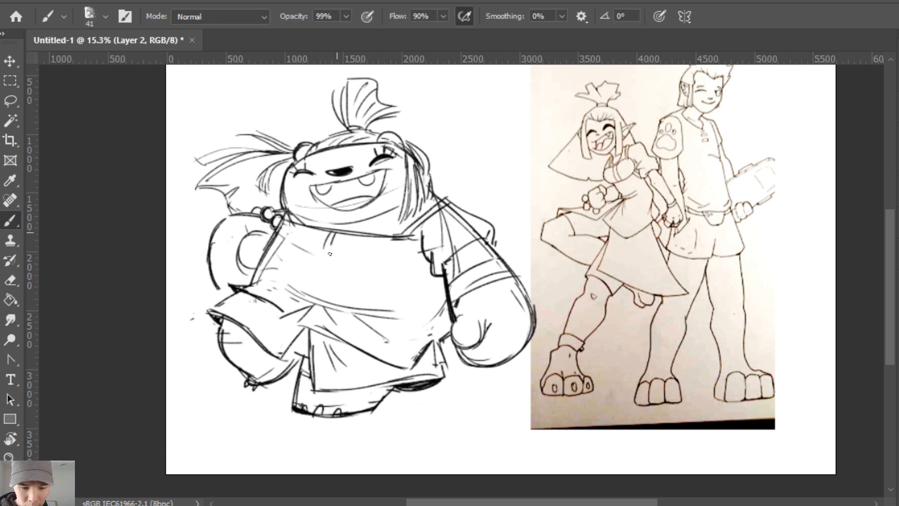
left_click_drag(330, 253, 335, 251)
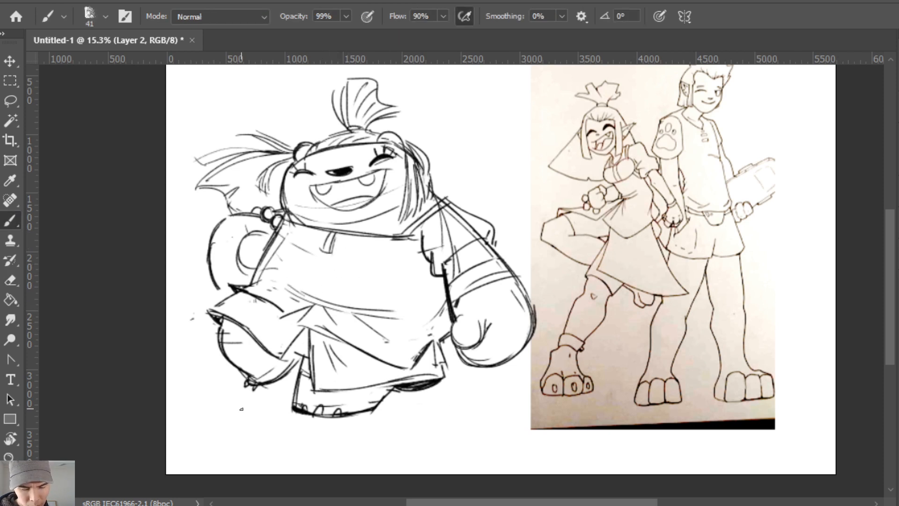
Replace the torso's straight side by the bent arm with a rounded bulge and tidy the hip below it.
key("e")
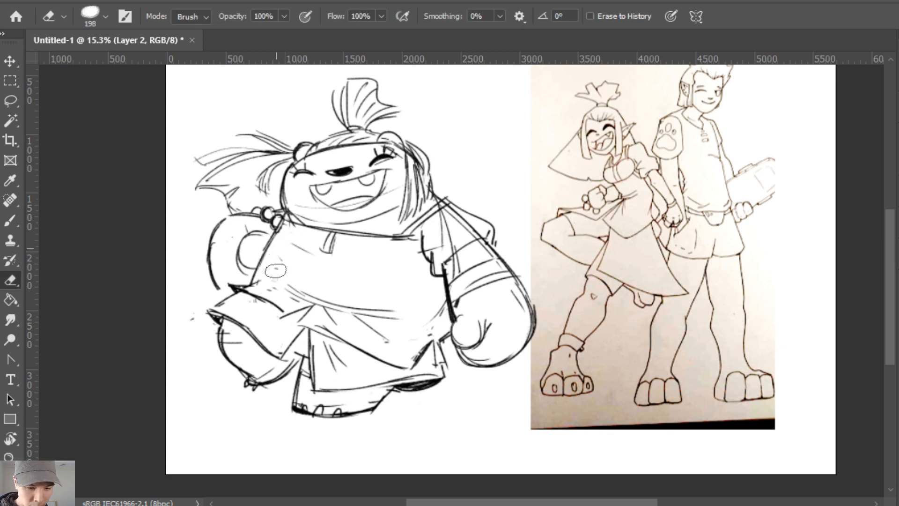
left_click_drag(283, 241, 259, 277)
key("b")
mouse_move(283, 222)
left_mouse_down()
mouse_move(230, 340)
mouse_move(232, 284)
mouse_move(264, 280)
mouse_move(211, 309)
mouse_move(227, 285)
mouse_move(257, 282)
left_mouse_up()
key("e")
key("b")
key("e")
key("b")
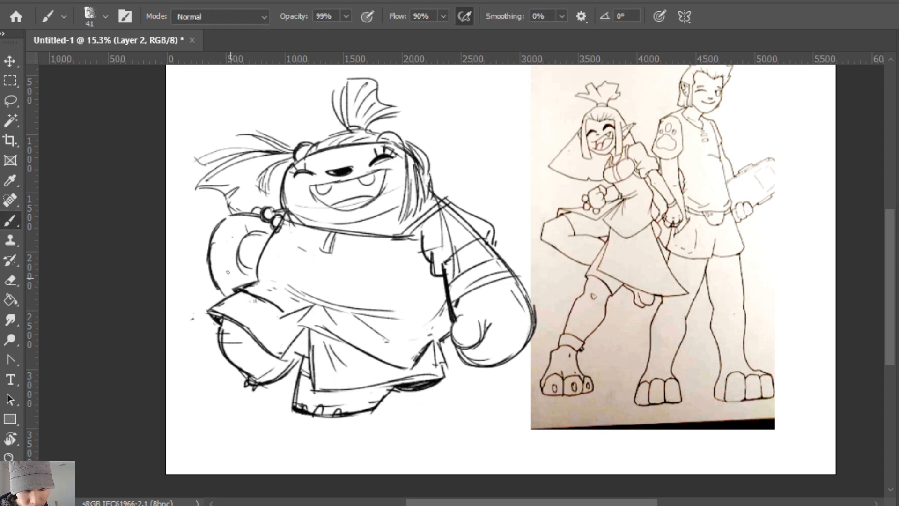
Clean up the bent arm resting at the hip and reinforce its inner and outer contours.
key("e")
mouse_move(228, 244)
left_mouse_down()
mouse_move(226, 278)
mouse_move(211, 254)
mouse_move(230, 295)
mouse_move(229, 271)
left_mouse_up()
key("b")
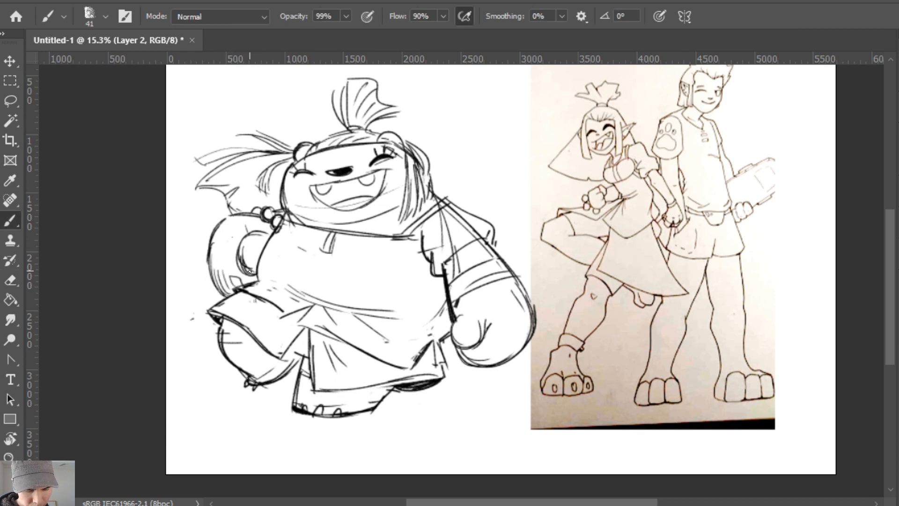
Tidy the lowered fist's inner contour and sharpen the outer corner of that arm's sleeve.
key("e")
mouse_move(470, 302)
left_mouse_down()
mouse_move(451, 330)
mouse_move(454, 322)
mouse_move(476, 352)
left_mouse_up()
key("b")
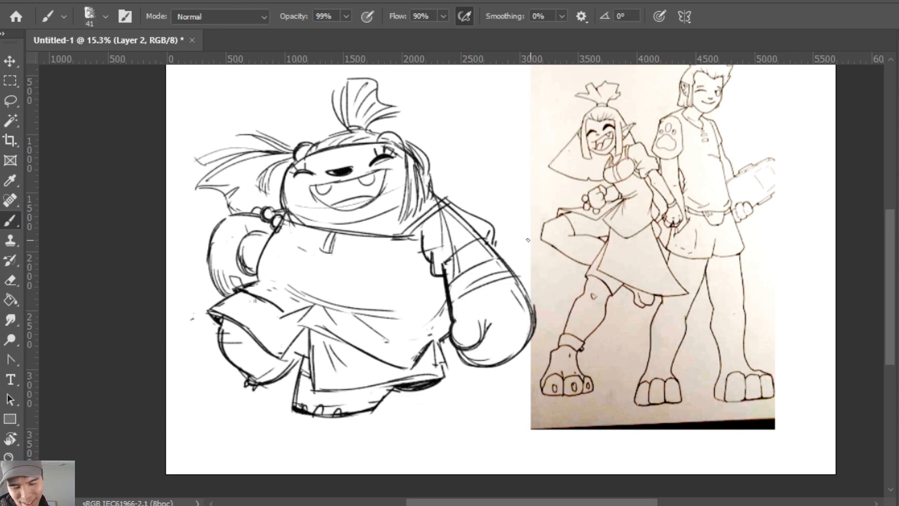
key("e")
key("b")
left_click_drag(493, 224, 492, 247)
Clean up the overlap beside the lowered fist and draw the belly's far side as a curve.
key("e")
mouse_move(457, 323)
left_mouse_down()
mouse_move(436, 346)
mouse_move(448, 297)
left_mouse_up()
key("b")
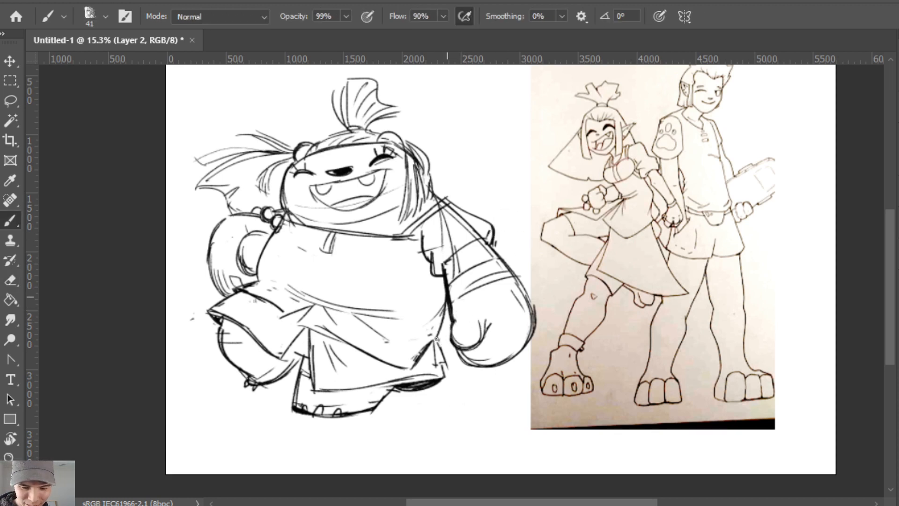
mouse_move(436, 339)
left_mouse_down()
mouse_move(437, 371)
mouse_move(431, 364)
mouse_move(441, 356)
mouse_move(425, 364)
mouse_move(430, 355)
mouse_move(448, 370)
mouse_move(430, 342)
mouse_move(395, 383)
mouse_move(444, 308)
left_mouse_up()
Erase the skirt's far corner and draw a rounded contour from the hem up to the belly beside the fist.
key("e")
key("b")
left_click_drag(391, 386, 442, 321)
key("ctrl+z")
key("ctrl+z")
left_click_drag(391, 382, 441, 320)
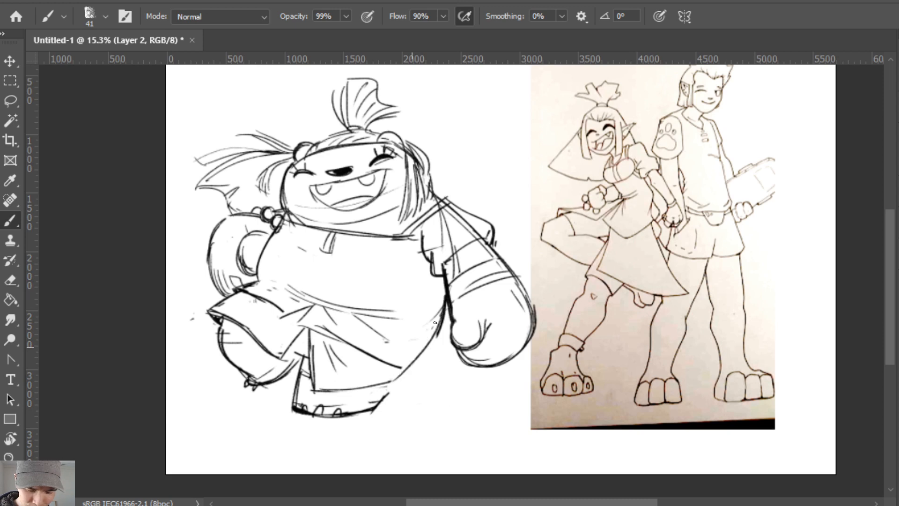
Rework the belly's far contour beside the lowered fist and clean up the skirt's far corner above the planted leg.
mouse_move(384, 398)
left_mouse_down()
mouse_move(438, 328)
mouse_move(413, 362)
left_mouse_up()
key("e")
key("b")
left_click_drag(446, 305, 374, 415)
key("e")
left_click_drag(417, 367, 397, 389)
key("b")
mouse_move(363, 348)
left_mouse_down()
mouse_move(422, 380)
mouse_move(437, 312)
mouse_move(414, 356)
left_mouse_up()
Erase the tunic folds, skirt and underskirt lines across the belly, raised thigh and planted leg.
key("e")
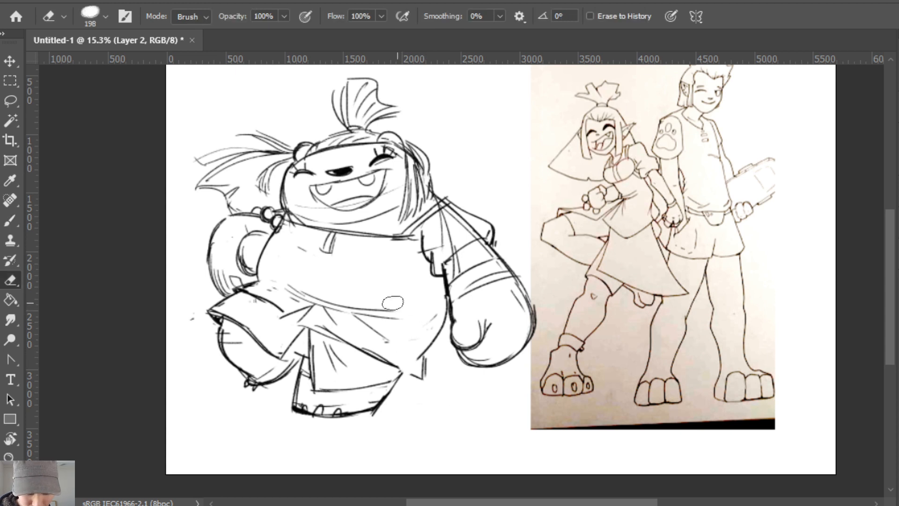
mouse_move(377, 333)
left_mouse_down()
mouse_move(347, 308)
mouse_move(323, 328)
mouse_move(368, 310)
mouse_move(385, 360)
left_mouse_up()
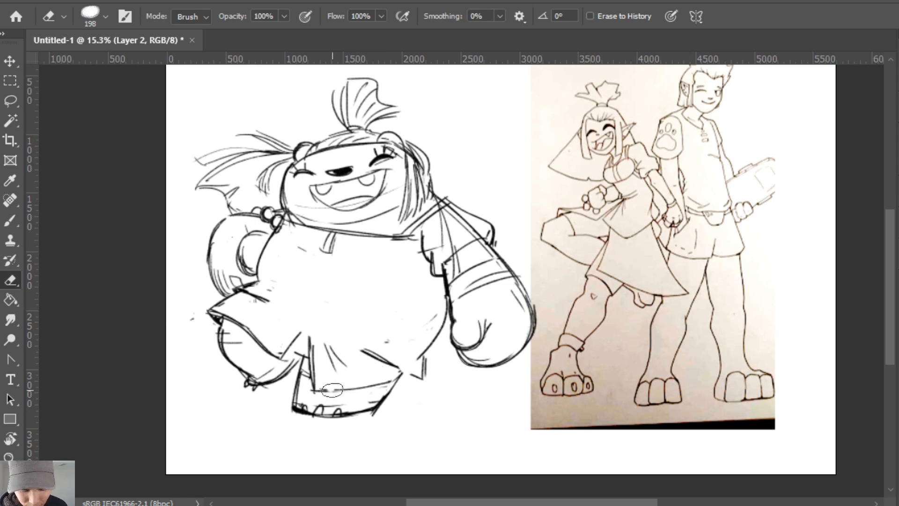
mouse_move(332, 390)
left_mouse_down()
mouse_move(391, 380)
mouse_move(396, 394)
left_mouse_up()
key("b")
key("e")
mouse_move(260, 284)
left_mouse_down()
mouse_move(220, 305)
mouse_move(229, 328)
mouse_move(267, 349)
mouse_move(344, 363)
mouse_move(355, 387)
mouse_move(389, 370)
mouse_move(388, 411)
mouse_move(400, 407)
left_mouse_up()
key("b")
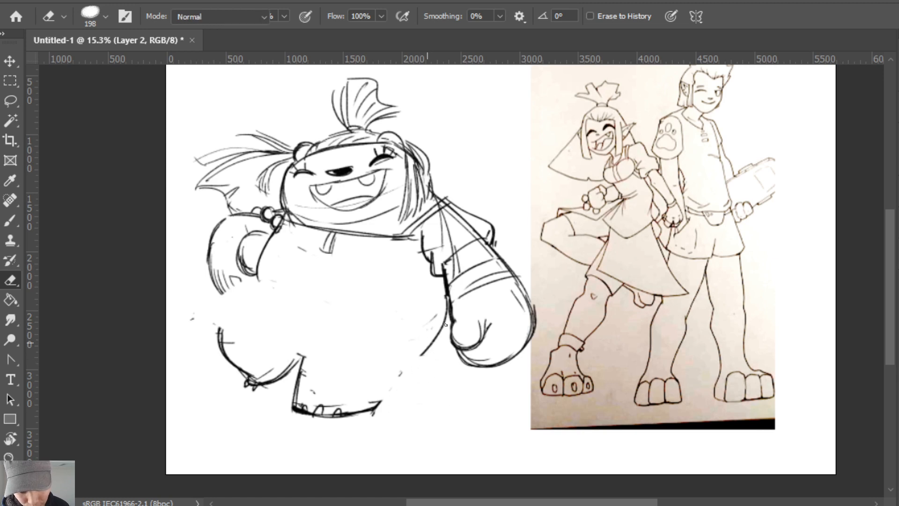
Draw the rounded lower belly down to the planted leg, add the leg's outer contour and a curve across its top.
left_click_drag(446, 325, 404, 372)
key("ctrl+z")
mouse_move(447, 312)
left_mouse_down()
mouse_move(399, 370)
mouse_move(377, 413)
left_mouse_up()
left_click_drag(399, 372, 371, 416)
left_click_drag(318, 357, 387, 370)
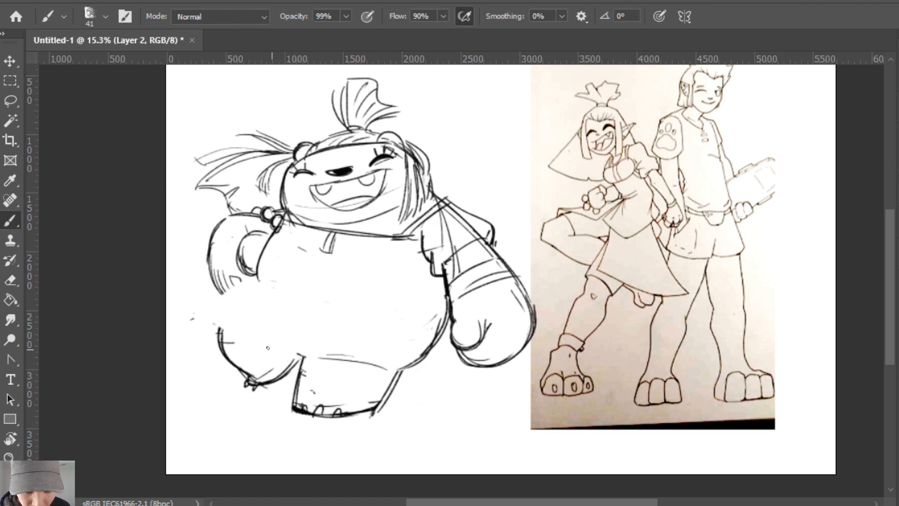
Draw the belly's rounded near side and the raised thigh's contours, erasing stray marks around them.
left_click_drag(247, 313, 302, 354)
key("e")
mouse_move(277, 245)
left_mouse_down()
mouse_move(249, 280)
mouse_move(247, 309)
mouse_move(292, 340)
left_mouse_up()
key("b")
left_click_drag(247, 303, 234, 369)
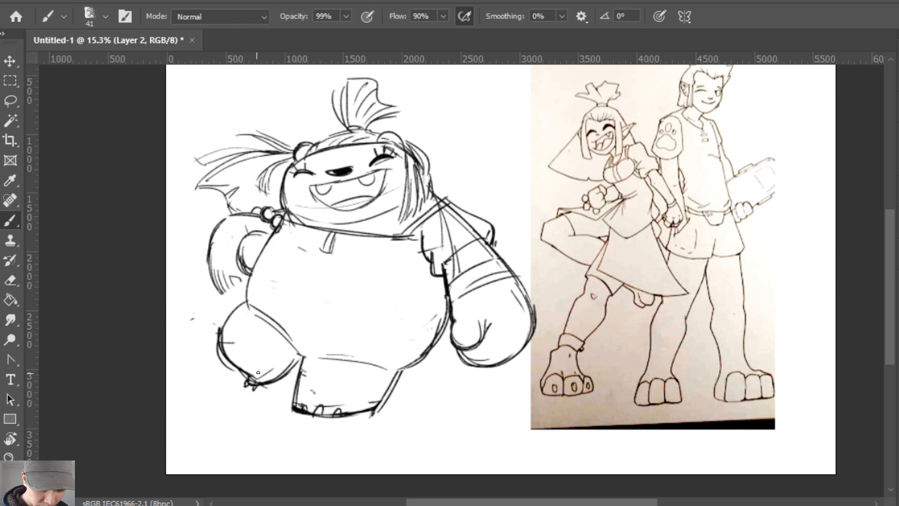
key("e")
left_click_drag(229, 317, 234, 358)
Redraw the raised thigh's outer contour up to the bent arm and clean up the line where it meets the belly.
key("b")
mouse_move(247, 303)
left_mouse_down()
mouse_move(243, 373)
mouse_move(247, 303)
mouse_move(244, 373)
mouse_move(210, 269)
left_mouse_up()
key("ctrl+z")
key("ctrl+z")
key("ctrl+z")
mouse_move(245, 302)
left_mouse_down()
mouse_move(217, 291)
mouse_move(219, 341)
left_mouse_up()
key("ctrl+z")
key("e")
key("b")
left_click_drag(248, 293, 215, 350)
key("e")
mouse_move(263, 303)
left_mouse_down()
mouse_move(293, 344)
mouse_move(401, 359)
left_mouse_up()
key("b")
key("ctrl+z")
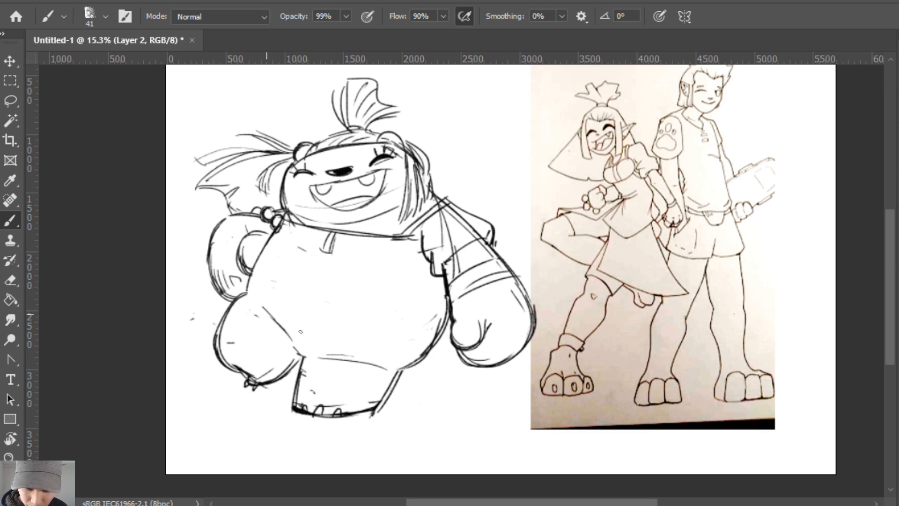
Draw two curved parallel lines wrapping across the lower belly from the hip to the far side.
left_click_drag(276, 320, 414, 345)
key("ctrl+z")
mouse_move(268, 294)
left_mouse_down()
mouse_move(415, 340)
mouse_move(423, 334)
left_mouse_up()
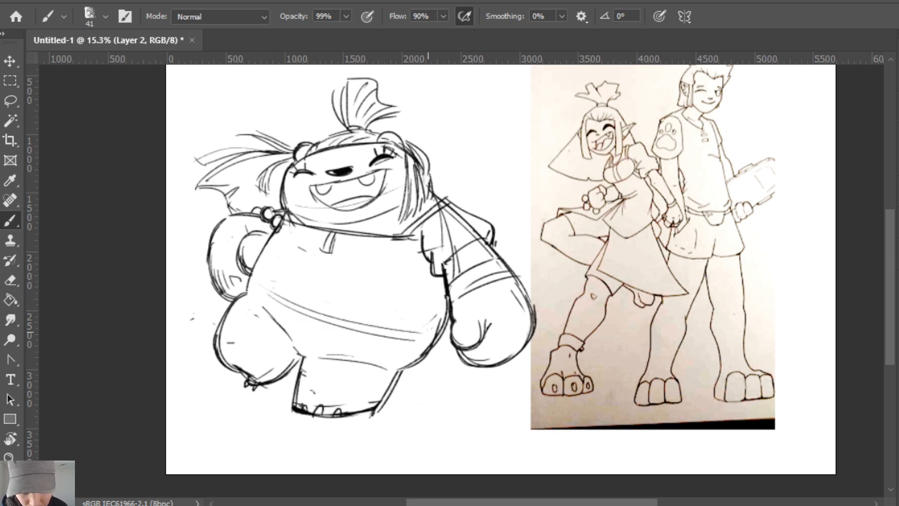
left_click_drag(367, 331, 426, 335)
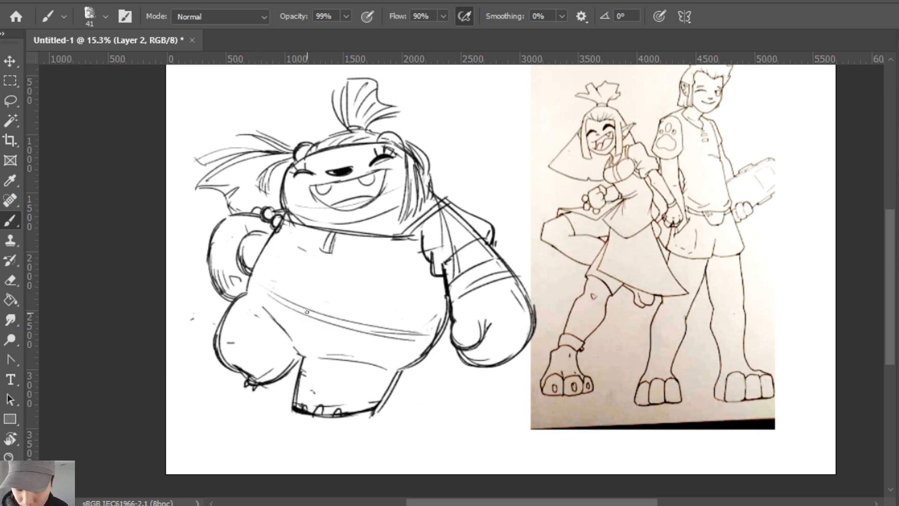
Draw a curved centre line down the tunic's front from the neck tie to the crotch and clean up around it.
left_click_drag(307, 311, 283, 344)
left_click_drag(331, 231, 301, 298)
key("e")
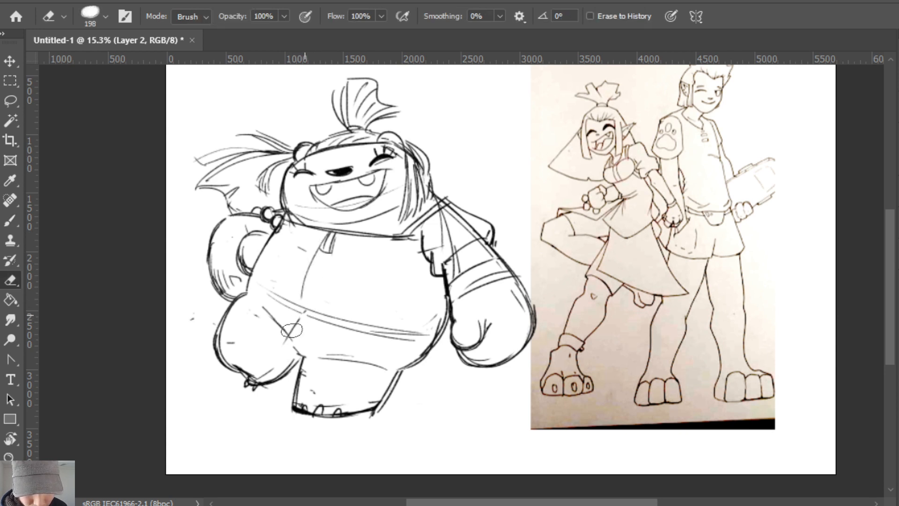
mouse_move(327, 246)
left_mouse_down()
mouse_move(312, 246)
mouse_move(296, 313)
mouse_move(304, 357)
left_mouse_up()
key("b")
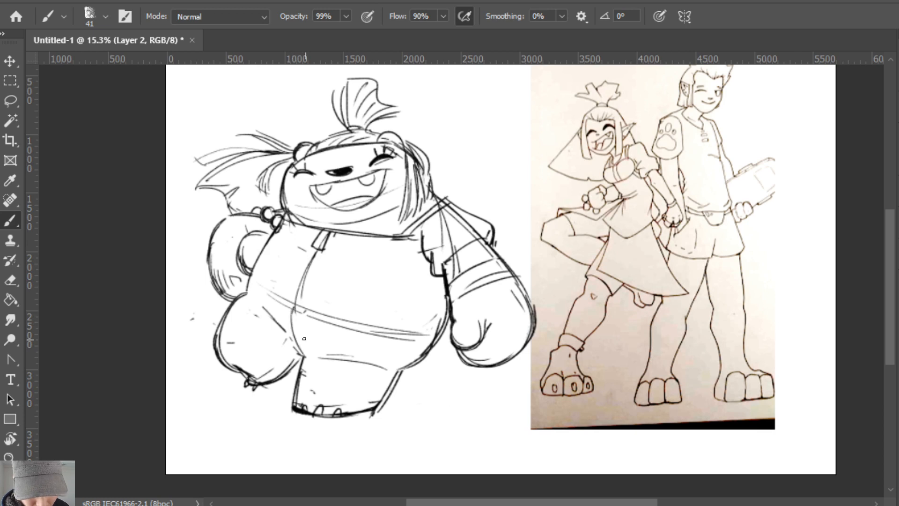
Redraw the crease between belly and raised thigh and darken the notch at the tunic's front split.
key("e")
left_click_drag(264, 308, 292, 345)
key("b")
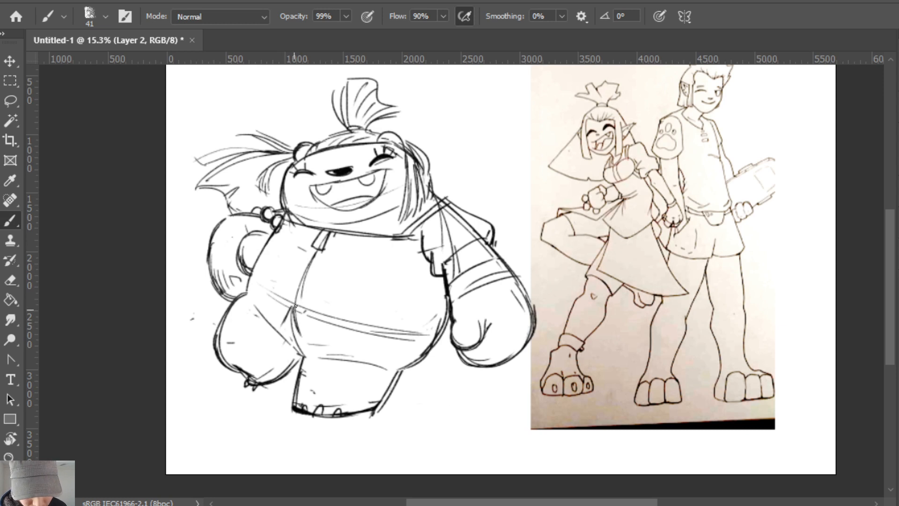
left_click_drag(295, 306, 281, 333)
key("ctrl+z")
left_click_drag(234, 305, 278, 332)
key("ctrl+z")
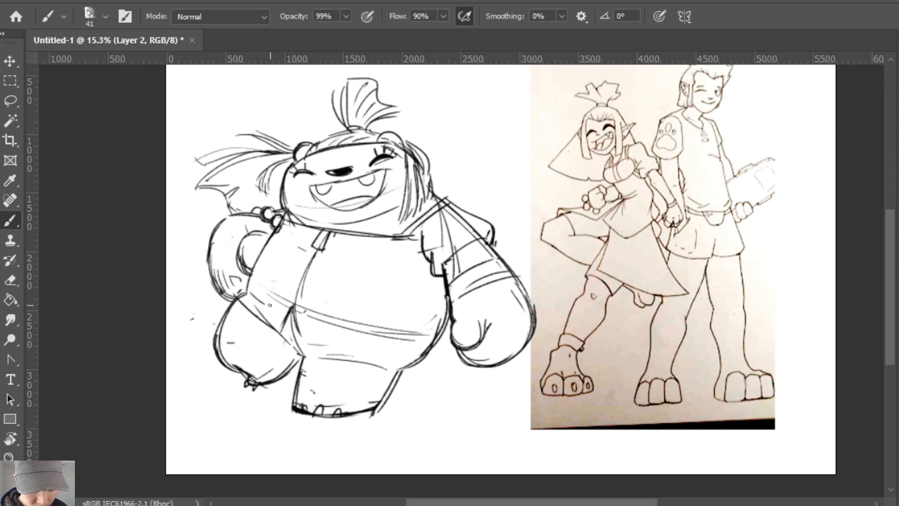
Clean up the tunic's front split and draw the tunic's lower hem curving across the belly to the far side.
key("e")
left_click_drag(295, 312, 295, 342)
key("b")
key("e")
key("b")
mouse_move(292, 307)
left_mouse_down()
mouse_move(296, 341)
mouse_move(437, 355)
mouse_move(437, 385)
left_mouse_up()
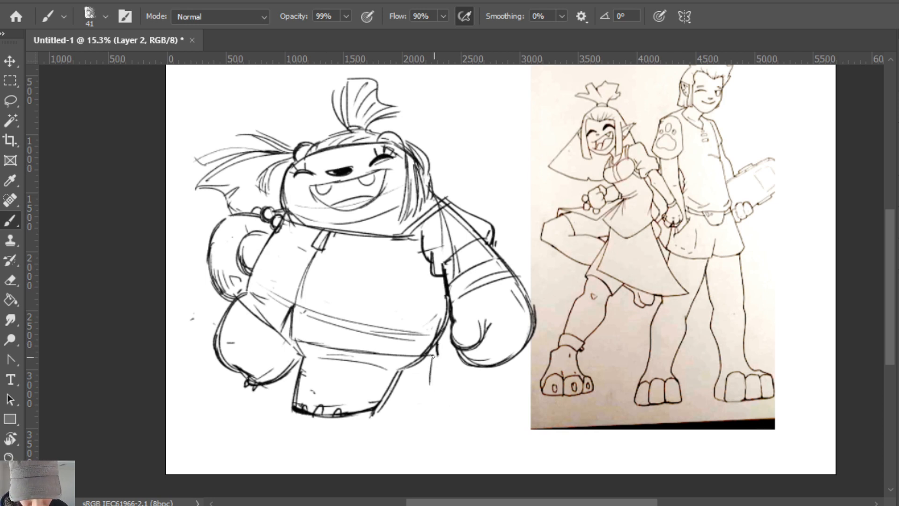
Draw the underskirt's far edge below the fist, its near edge and its hem across the planted leg.
mouse_move(433, 354)
left_mouse_down()
mouse_move(438, 390)
mouse_move(422, 404)
mouse_move(440, 391)
left_mouse_up()
key("ctrl+z")
key("ctrl+z")
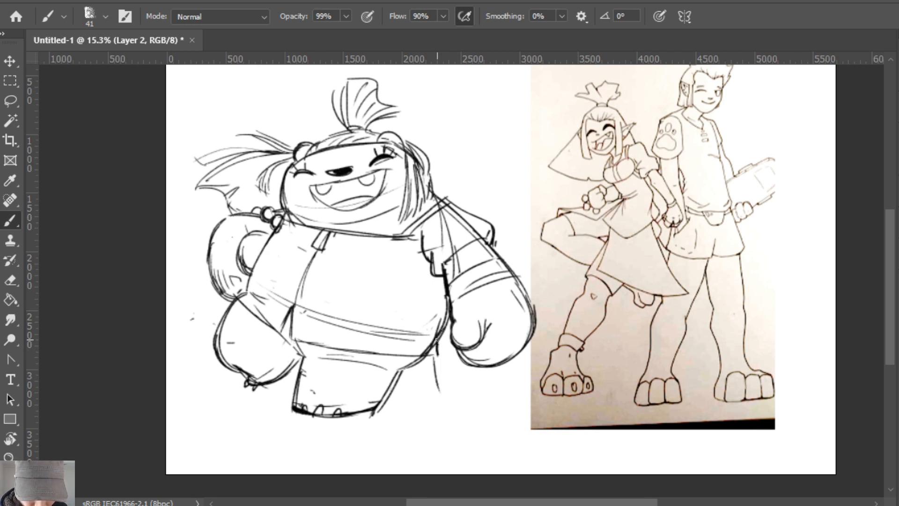
left_click_drag(441, 344, 457, 358)
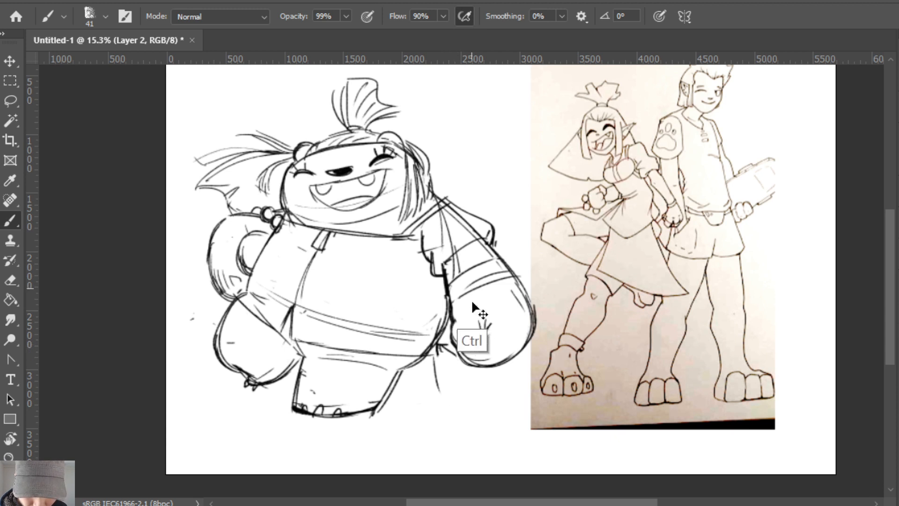
key("ctrl+z")
key("ctrl+z")
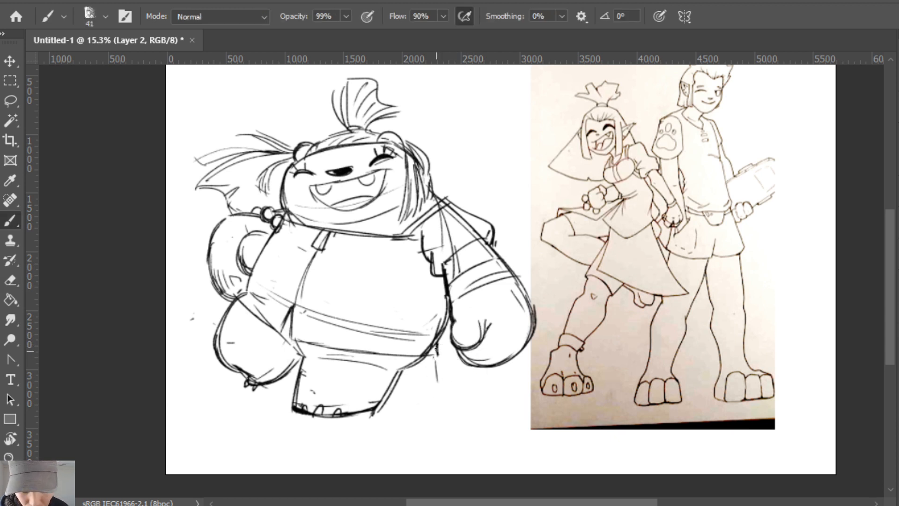
left_click_drag(437, 350, 446, 397)
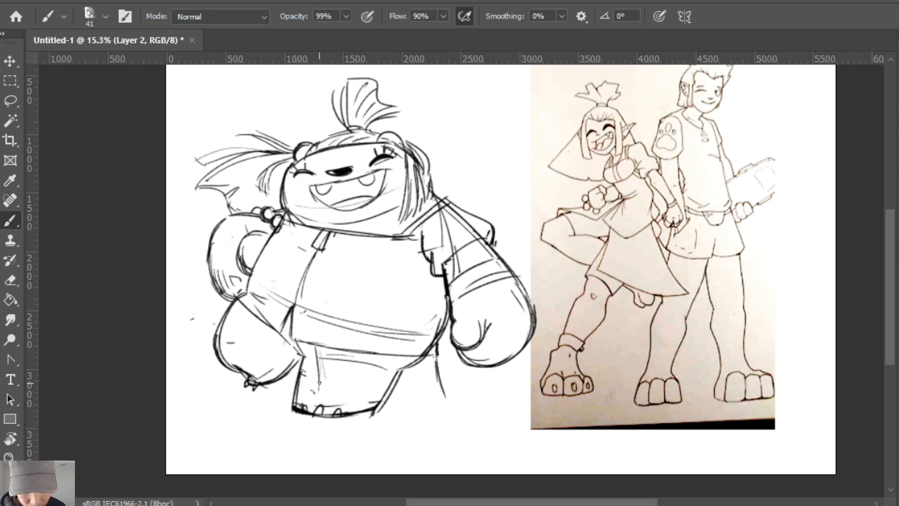
mouse_move(319, 397)
left_mouse_down()
mouse_move(440, 392)
mouse_move(448, 382)
left_mouse_up()
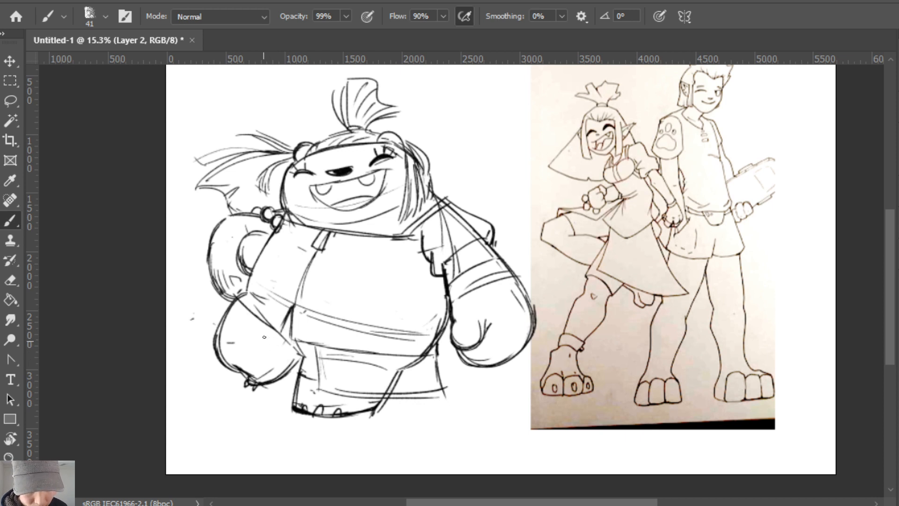
Erase the top of the raised thigh's contour and draw a flared, pointed skirt flap over the thigh.
left_click_drag(270, 324, 249, 352)
key("ctrl+z")
mouse_move(247, 335)
left_mouse_down()
mouse_move(222, 335)
mouse_move(239, 295)
left_mouse_up()
key("e")
key("b")
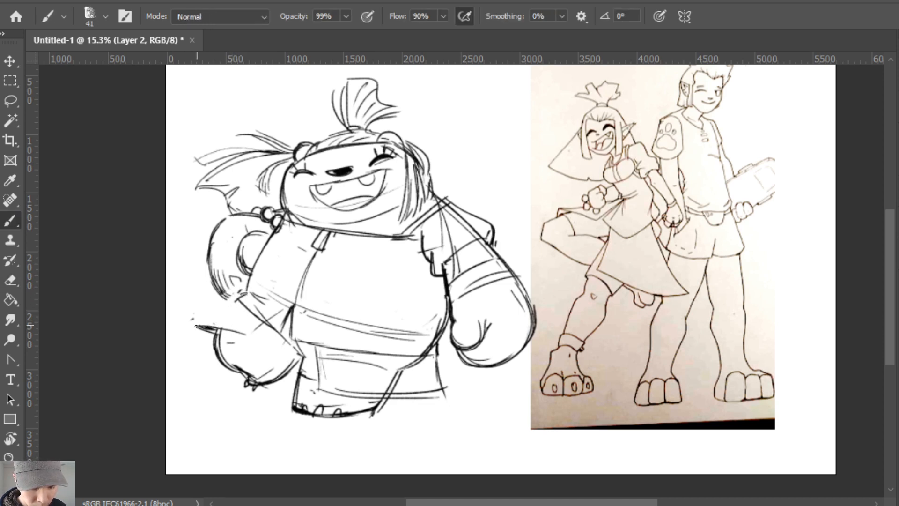
mouse_move(196, 325)
left_mouse_down()
mouse_move(250, 293)
mouse_move(243, 293)
left_mouse_up()
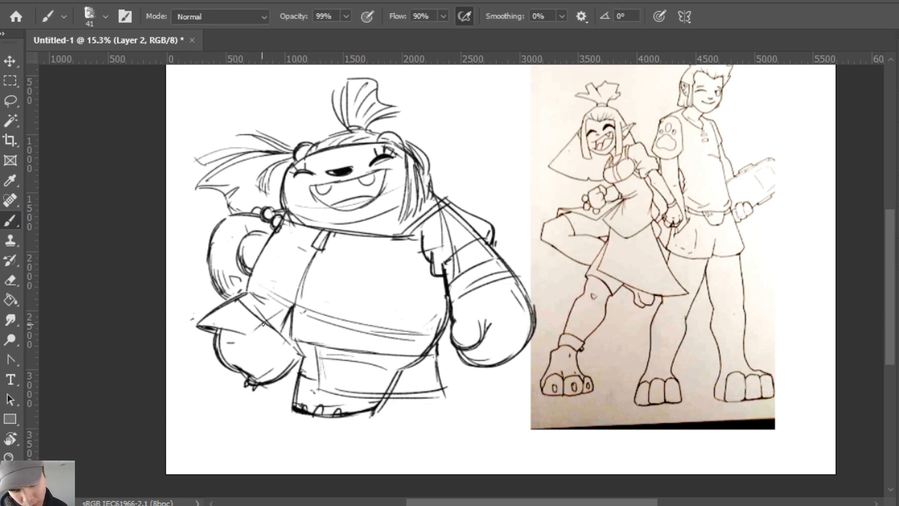
Reinforce the flared flap's outer corner and add its lower edge and fold lines over the raised thigh.
left_click_drag(194, 324, 256, 344)
key("ctrl+z")
mouse_move(208, 327)
left_mouse_down()
mouse_move(252, 346)
mouse_move(264, 325)
mouse_move(240, 338)
mouse_move(200, 327)
left_mouse_up()
key("e")
key("b")
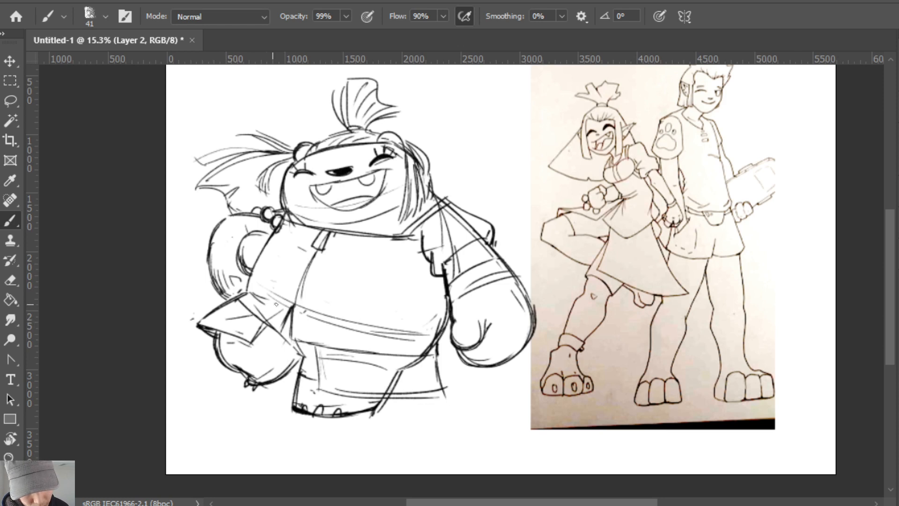
Add folds below the tunic hem, reinforce the underskirt's near edge and hem, and erase the leg lines showing through.
left_click_drag(338, 347, 358, 376)
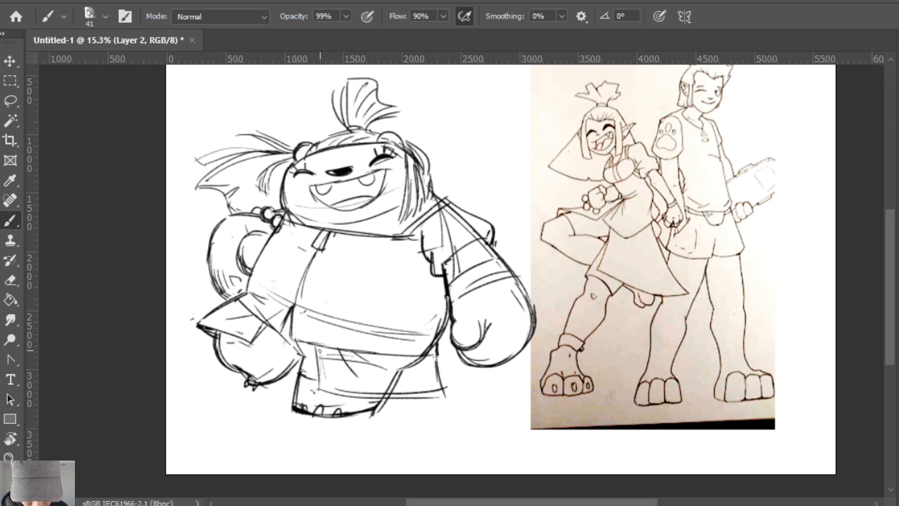
left_click_drag(320, 350, 323, 390)
mouse_move(324, 389)
left_mouse_down()
mouse_move(431, 397)
mouse_move(417, 360)
mouse_move(447, 355)
mouse_move(434, 358)
mouse_move(439, 349)
mouse_move(444, 390)
left_mouse_up()
key("e")
key("b")
key("e")
key("b")
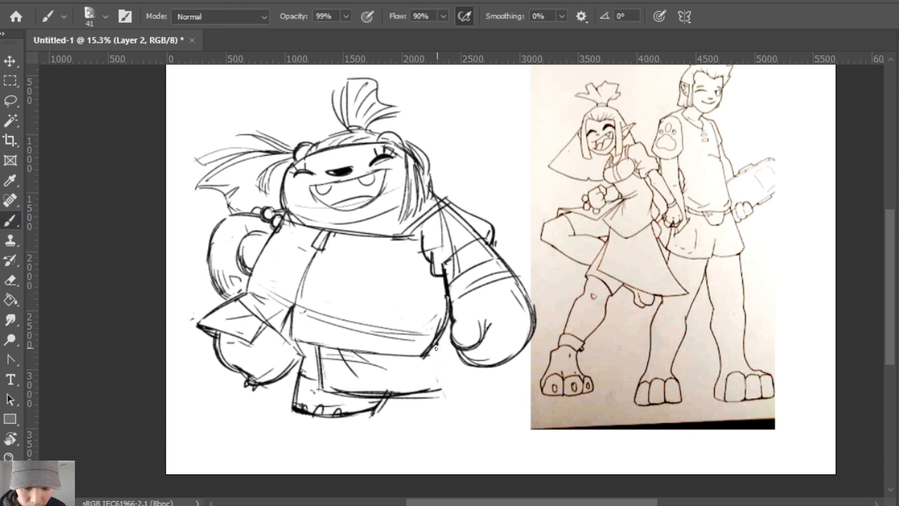
Clean up the tunic's far hem corner beside the lowered fist.
key("e")
left_click_drag(435, 347, 442, 353)
key("b")
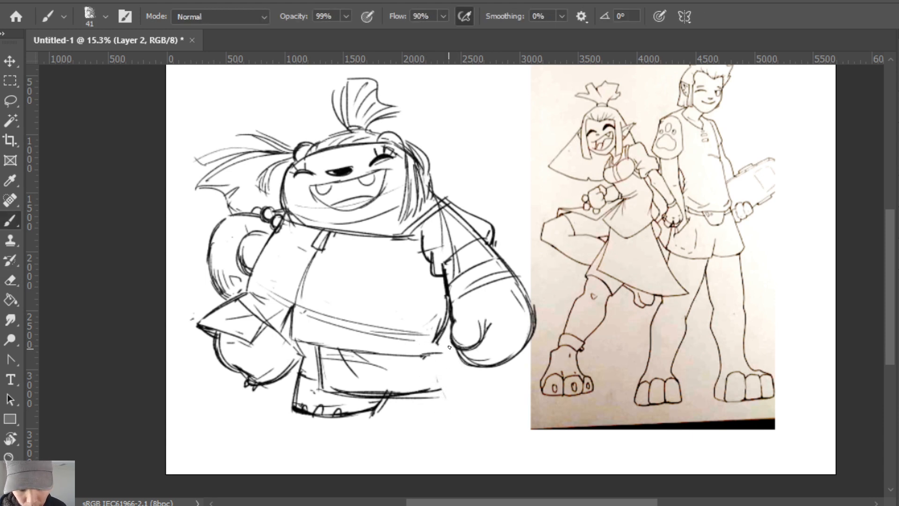
key("ctrl")
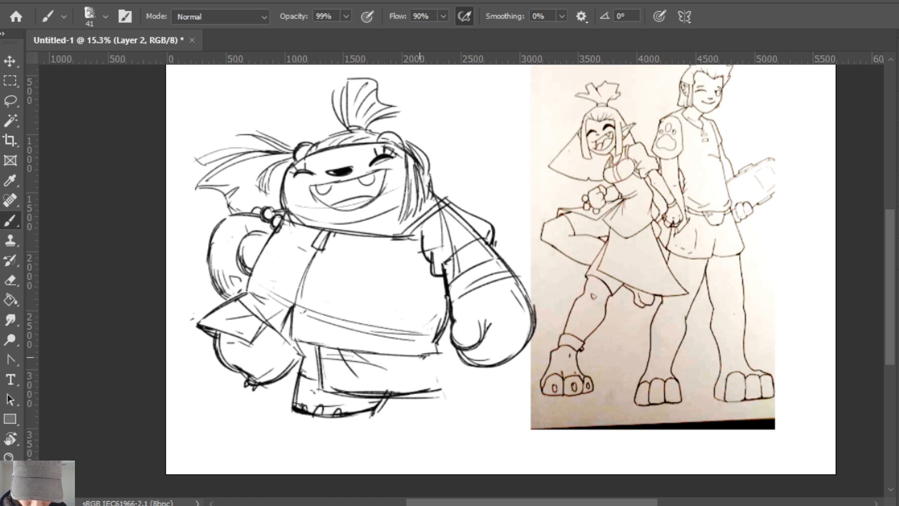
key("e")
left_click_drag(422, 356, 441, 355)
key("b")
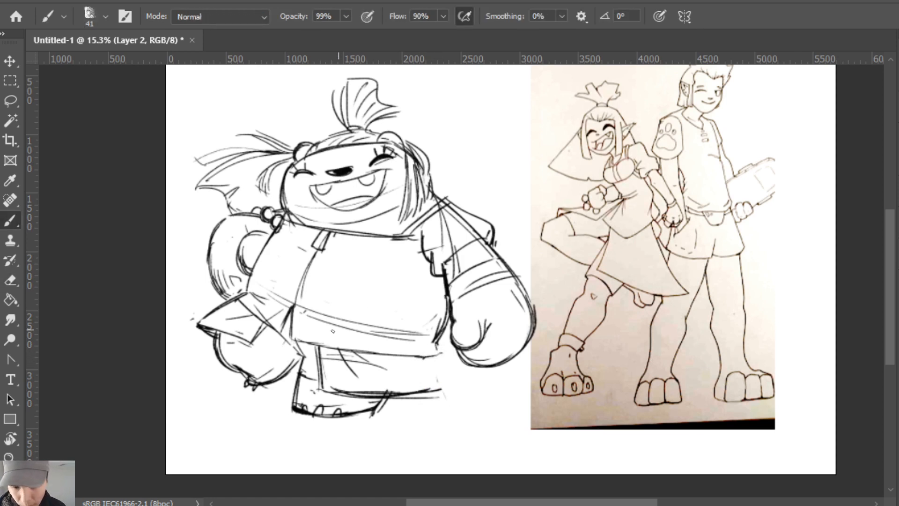
Reinforce the tunic's lower hem and erase most of the parallel lines across the belly, leaving short fold marks.
key("e")
mouse_move(307, 341)
left_mouse_down()
mouse_move(433, 351)
mouse_move(396, 358)
mouse_move(440, 352)
left_mouse_up()
key("b")
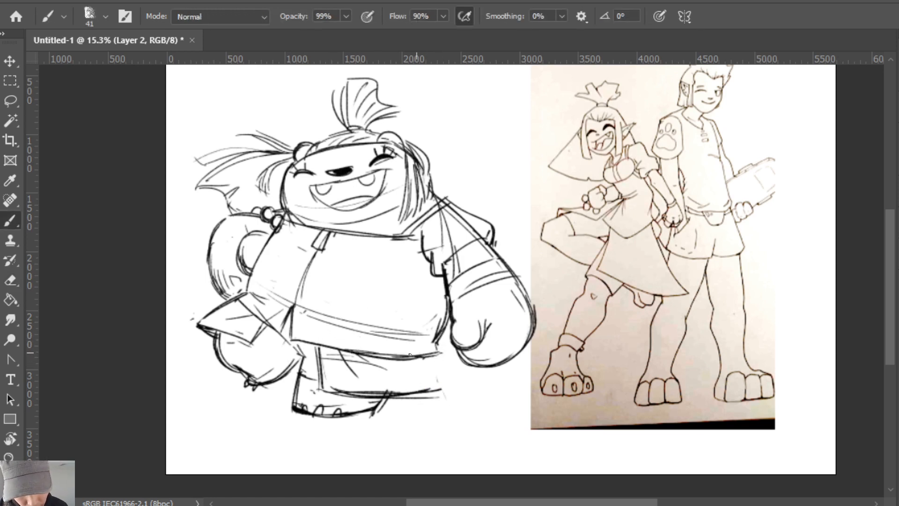
key("e")
key("b")
mouse_move(321, 311)
left_mouse_down()
mouse_move(417, 334)
mouse_move(328, 321)
mouse_move(421, 333)
left_mouse_up()
key("e")
mouse_move(356, 328)
left_mouse_down()
mouse_move(334, 323)
mouse_move(393, 335)
left_mouse_up()
key("b")
Clean up the overlap where the tunic's front corner meets the raised thigh and redraw the edges there.
mouse_move(298, 308)
left_mouse_down()
mouse_move(342, 325)
mouse_move(320, 334)
left_mouse_up()
key("ctrl+z")
key("e")
mouse_move(274, 317)
left_mouse_down()
mouse_move(338, 313)
mouse_move(292, 344)
mouse_move(301, 355)
mouse_move(281, 333)
mouse_move(308, 359)
mouse_move(295, 320)
mouse_move(354, 285)
mouse_move(353, 316)
mouse_move(299, 348)
mouse_move(317, 361)
left_mouse_up()
key("b")
key("e")
key("b")
Draw a curved band across the raised leg below the flap and tidy the leg's inner contour.
mouse_move(280, 338)
left_mouse_down()
mouse_move(218, 355)
mouse_move(248, 353)
mouse_move(217, 348)
mouse_move(266, 369)
mouse_move(265, 382)
mouse_move(303, 362)
mouse_move(275, 379)
left_mouse_up()
key("ctrl+z")
key("ctrl+z")
key("e")
key("b")
key("ctrl+z")
key("e")
key("b")
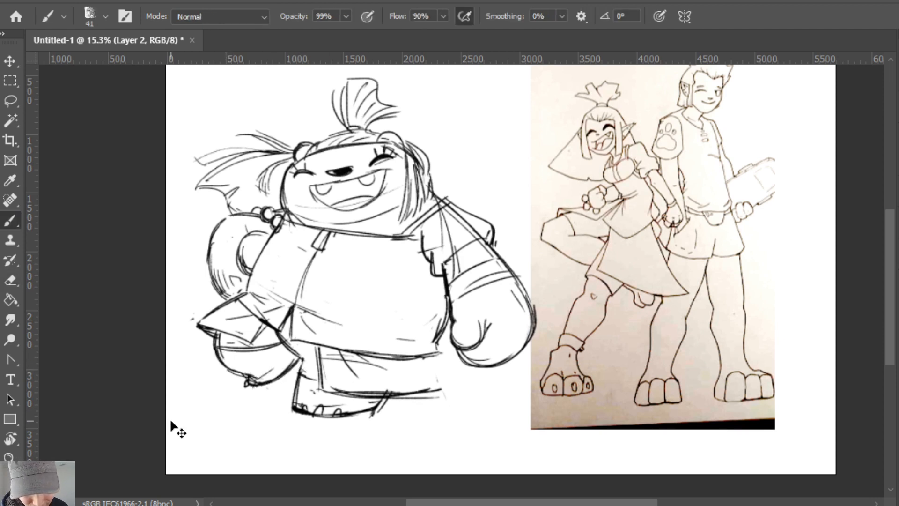
Mirror the girl's drawing horizontally, then draw the underskirt's far edge and a pointed back flap behind it.
key("ctrl+h")
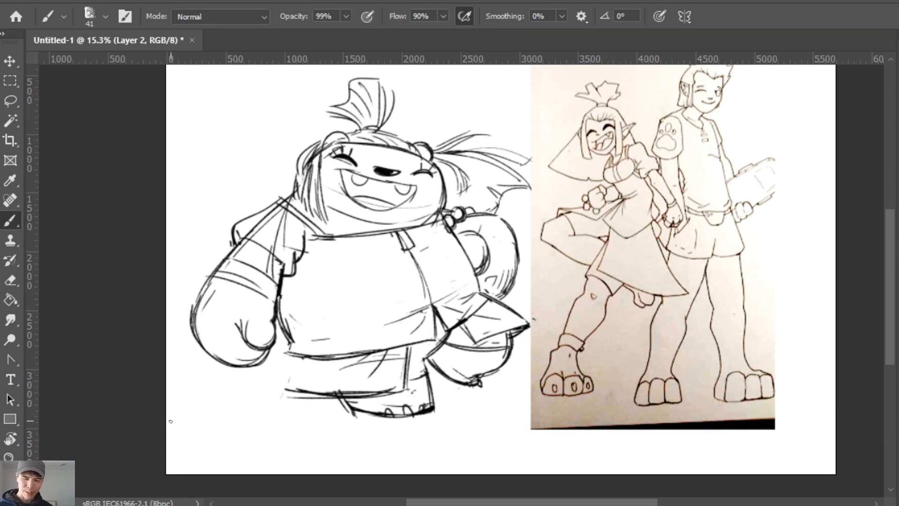
mouse_move(296, 356)
left_mouse_down()
mouse_move(276, 398)
mouse_move(287, 389)
left_mouse_up()
key("ctrl+z")
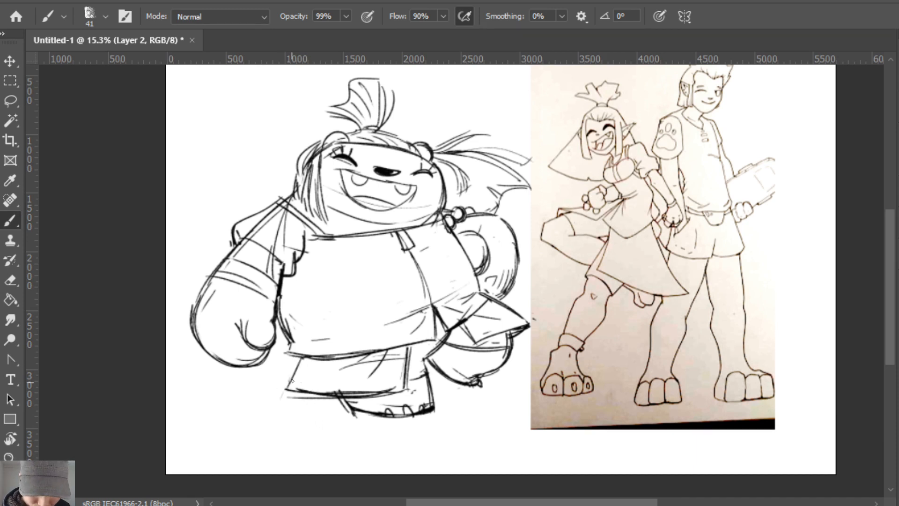
mouse_move(299, 356)
left_mouse_down()
mouse_move(248, 384)
mouse_move(299, 363)
mouse_move(262, 385)
left_mouse_up()
key("ctrl+z")
key("ctrl+z")
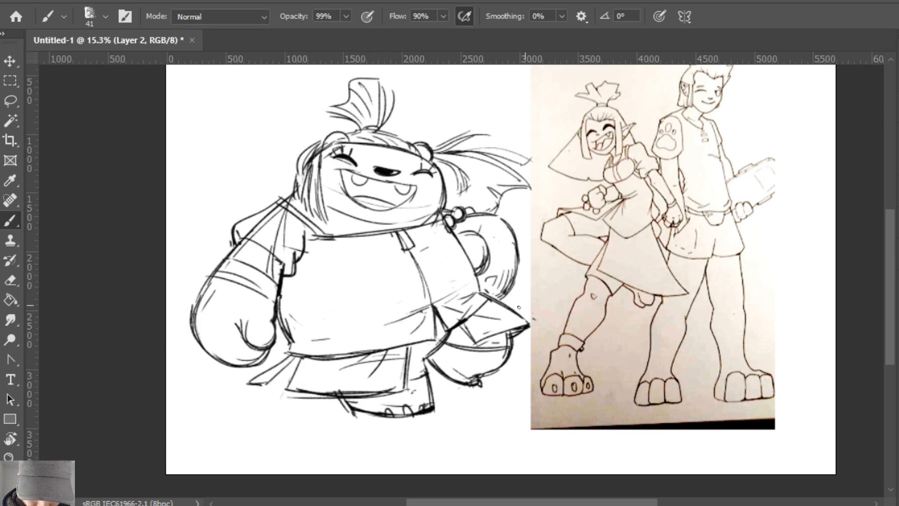
Shade the gap between the back flap and the front of the underskirt solid dark.
mouse_move(274, 376)
left_mouse_down()
mouse_move(295, 366)
mouse_move(283, 373)
mouse_move(298, 368)
mouse_move(297, 391)
mouse_move(300, 373)
mouse_move(316, 370)
mouse_move(296, 374)
mouse_move(310, 371)
left_mouse_up()
key("e")
key("b")
key("ctrl+z")
key("e")
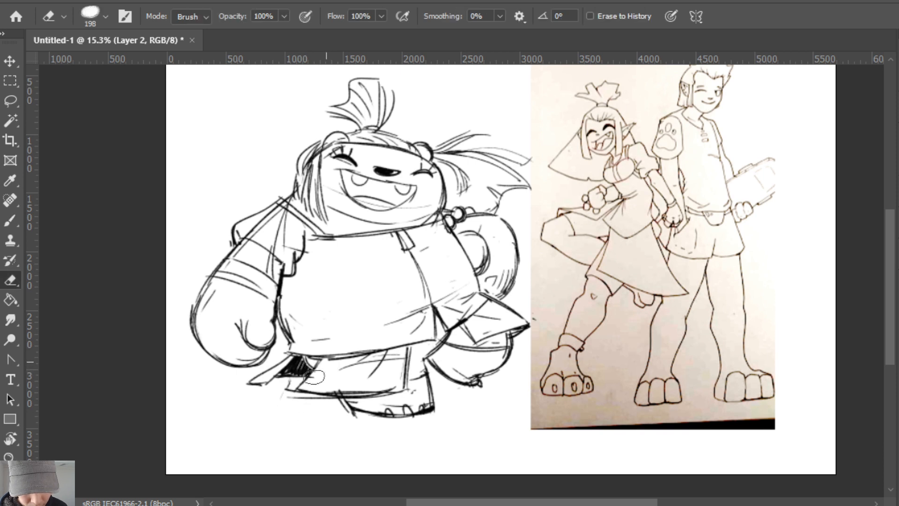
Try a steeper far edge for the underskirt beside the dark gap.
key("b")
key("e")
mouse_move(300, 357)
left_mouse_down()
mouse_move(293, 385)
mouse_move(316, 363)
mouse_move(286, 393)
left_mouse_up()
key("b")
key("ctrl+z")
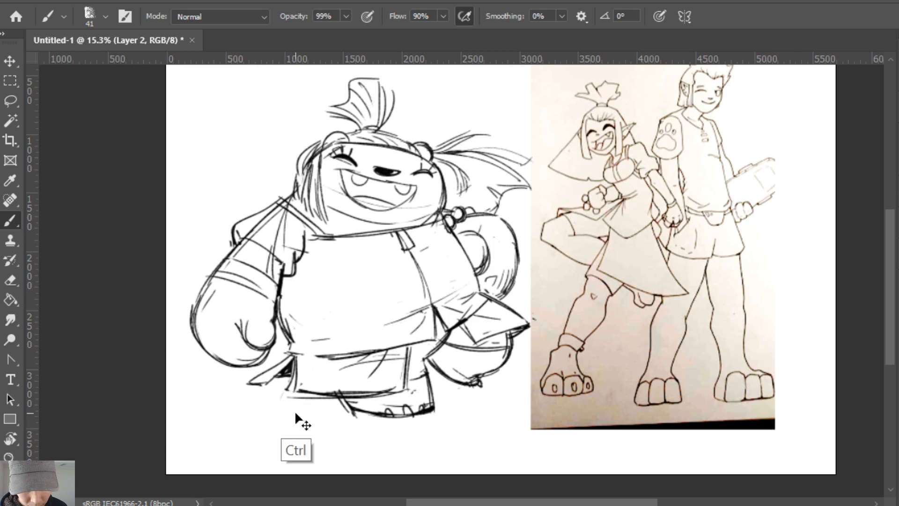
key("ctrl+z")
Redraw the underskirt's far edge as a slanted line flaring out to the hem corner and clean up the hem.
key("e")
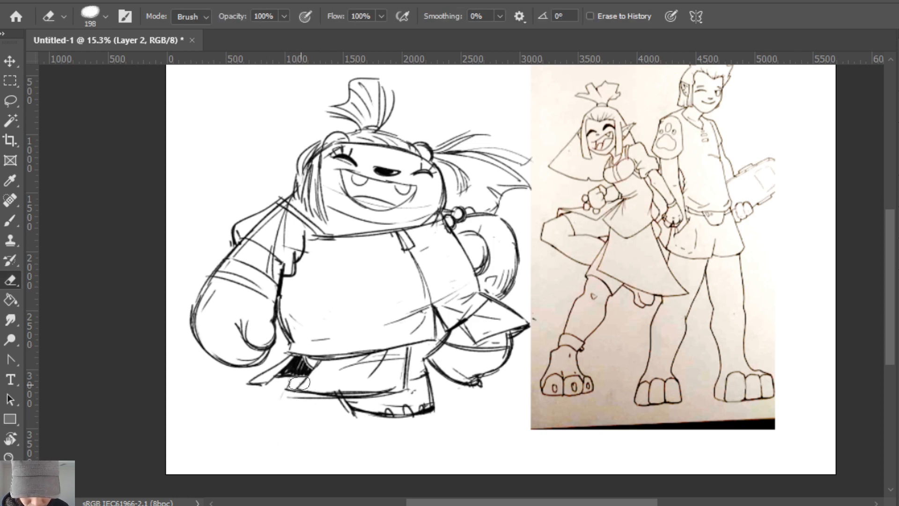
key("b")
mouse_move(319, 363)
left_mouse_down()
mouse_move(317, 374)
mouse_move(289, 401)
mouse_move(385, 384)
left_mouse_up()
key("e")
key("b")
key("e")
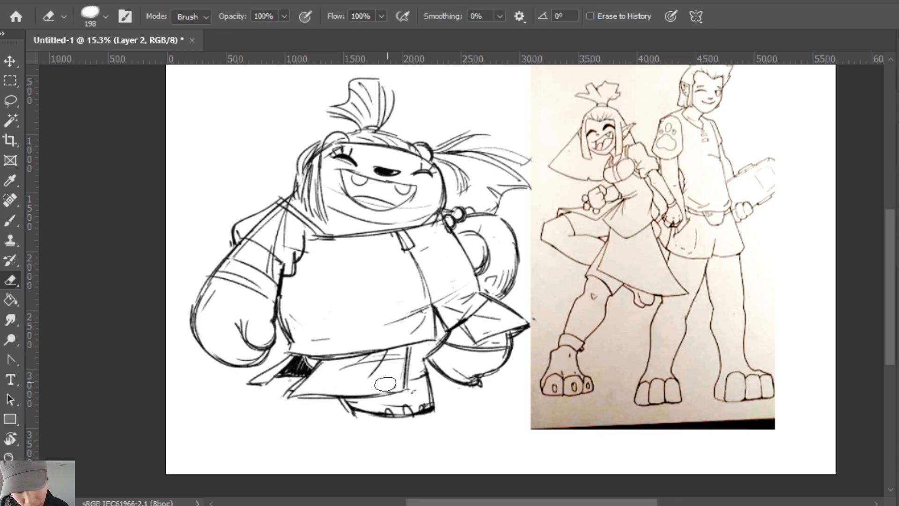
Reinforce the underskirt's hem and the leg outline beneath it, and add a curved crease low on the belly.
key("b")
left_click_drag(294, 398, 394, 391)
mouse_move(336, 395)
left_mouse_down()
mouse_move(352, 395)
mouse_move(335, 392)
mouse_move(351, 410)
left_mouse_up()
key("e")
key("b")
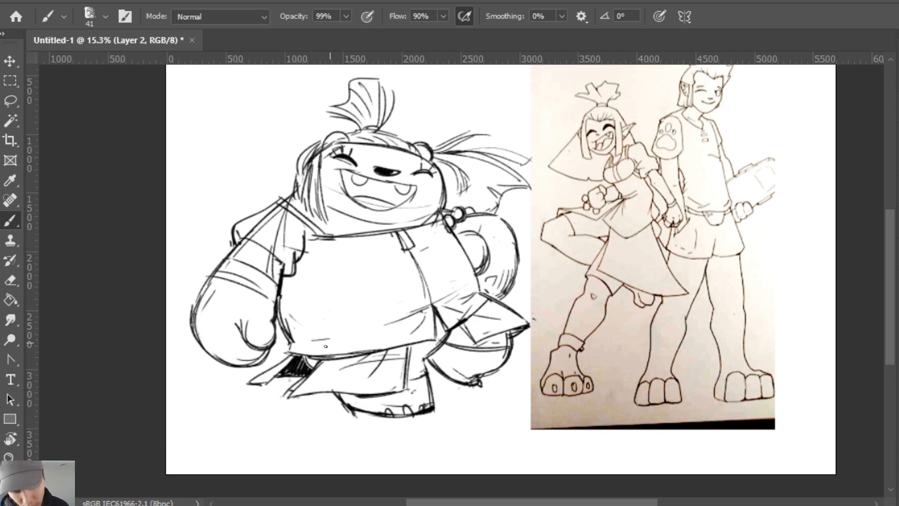
left_click_drag(315, 339, 364, 333)
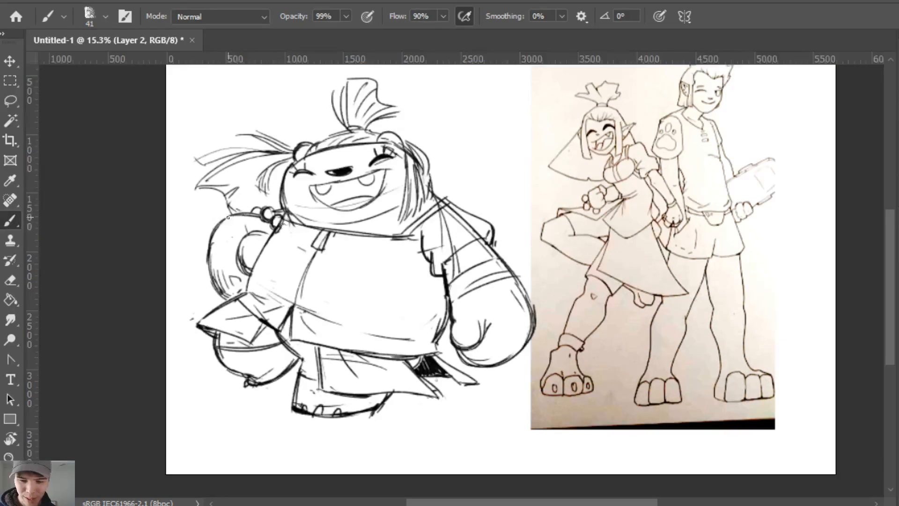
Mirror the girl's drawing back, clean up the side ponytail's lower tip and darken the strands gathering behind the ear.
key("e")
key("b")
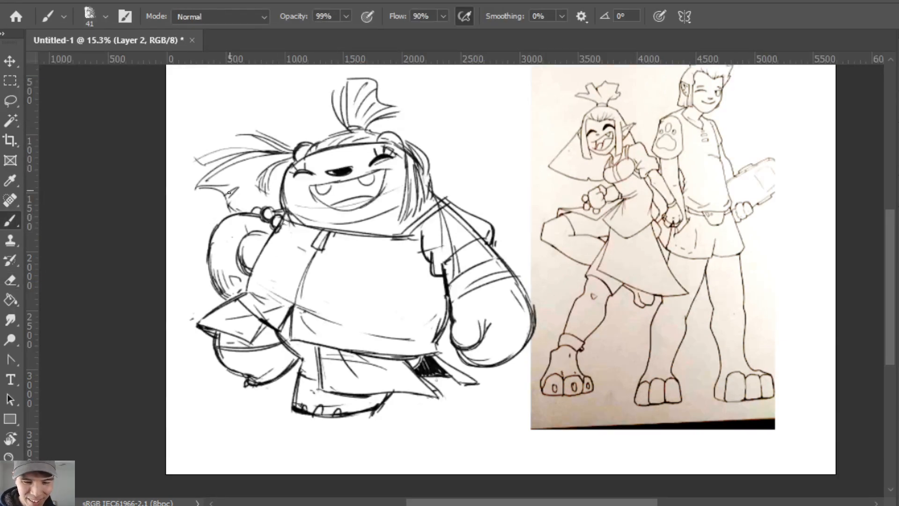
key("e")
key("b")
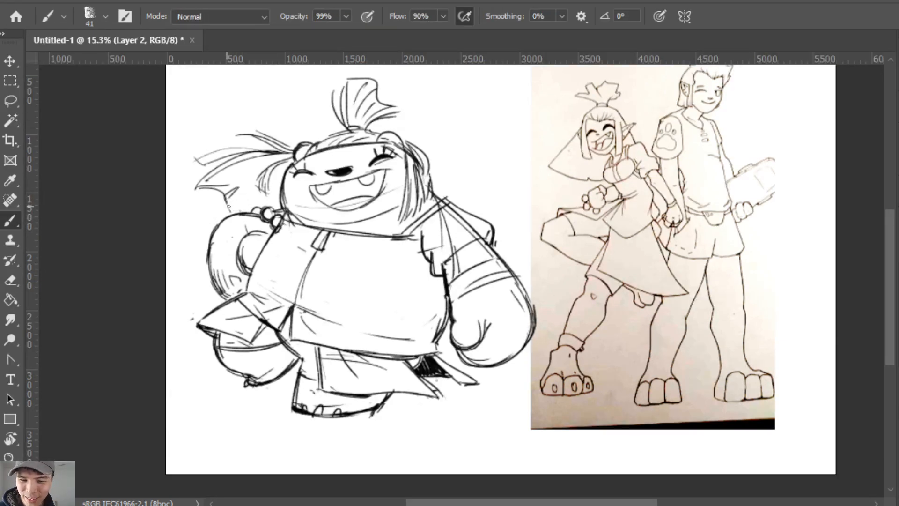
left_click_drag(254, 184, 268, 165)
left_click_drag(266, 183, 293, 158)
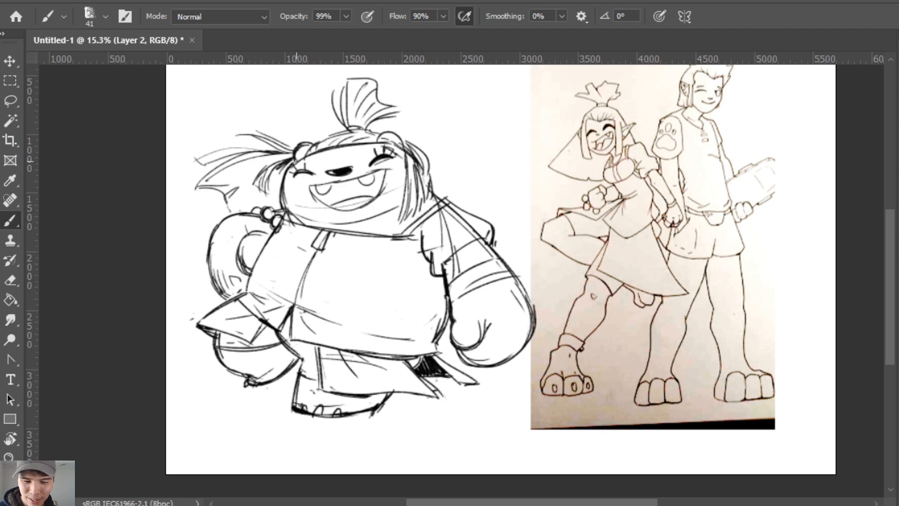
Erase the long hair-lock lines beside the girl's cheek and redraw the side of her face as a cleaner curve.
key("e")
mouse_move(417, 159)
left_mouse_down()
mouse_move(412, 199)
mouse_move(426, 169)
mouse_move(413, 205)
mouse_move(433, 169)
mouse_move(434, 189)
mouse_move(406, 192)
mouse_move(402, 214)
mouse_move(393, 192)
mouse_move(397, 214)
left_mouse_up()
key("b")
key("ctrl+z")
key("ctrl+z")
key("e")
key("b")
key("ctrl+z")
key("e")
key("b")
mouse_move(297, 217)
left_mouse_down()
mouse_move(357, 222)
mouse_move(403, 206)
left_mouse_up()
key("ctrl+z")
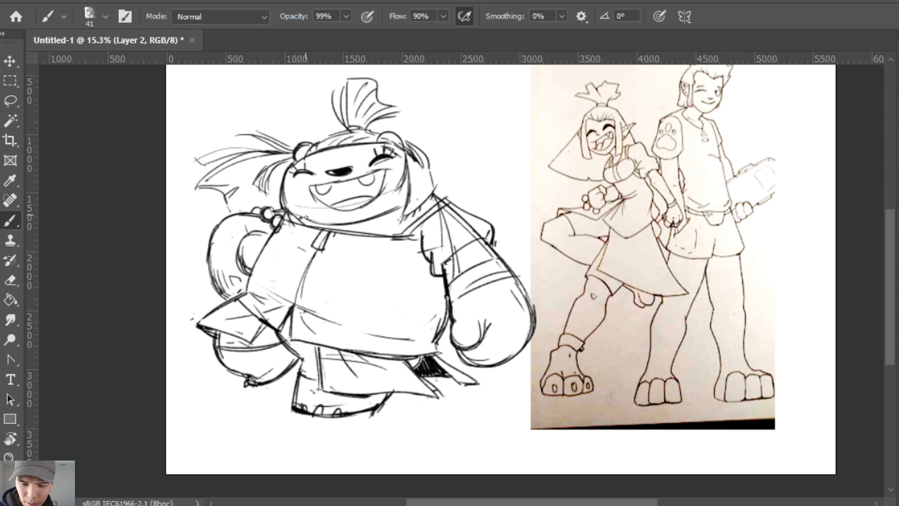
Hatch a shadow under the girl's chin along the neckline, extending it across the neck to the shoulder.
mouse_move(306, 217)
left_mouse_down()
mouse_move(345, 230)
mouse_move(362, 220)
mouse_move(370, 232)
left_mouse_up()
left_click_drag(387, 212, 374, 235)
mouse_move(407, 206)
left_mouse_down()
mouse_move(377, 237)
mouse_move(398, 233)
left_mouse_up()
left_click_drag(436, 198, 413, 221)
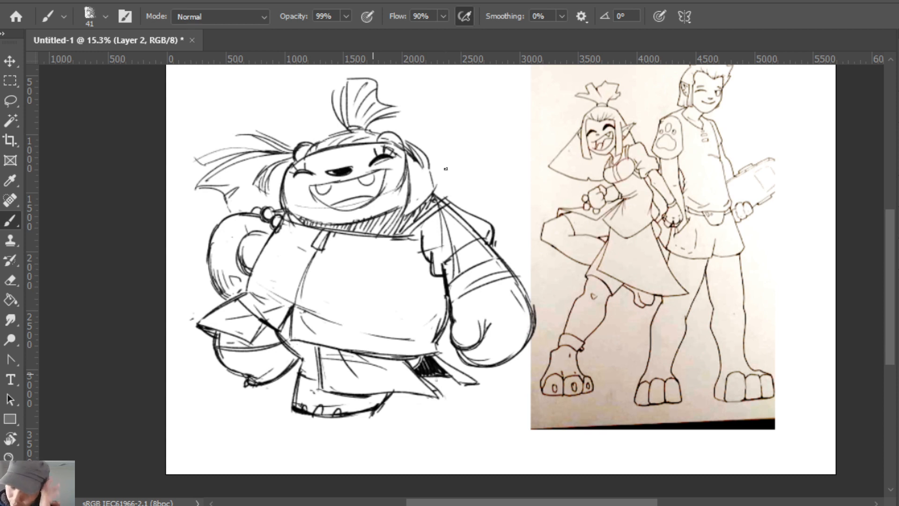
Erase the doubled strap lines at the neck and redraw the collar edge and shoulder top with cleaner lines.
key("e")
left_click_drag(444, 200, 405, 235)
key("b")
mouse_move(432, 214)
left_mouse_down()
mouse_move(408, 238)
mouse_move(439, 200)
left_mouse_up()
key("ctrl+z")
key("ctrl+z")
left_click_drag(408, 237, 444, 201)
key("e")
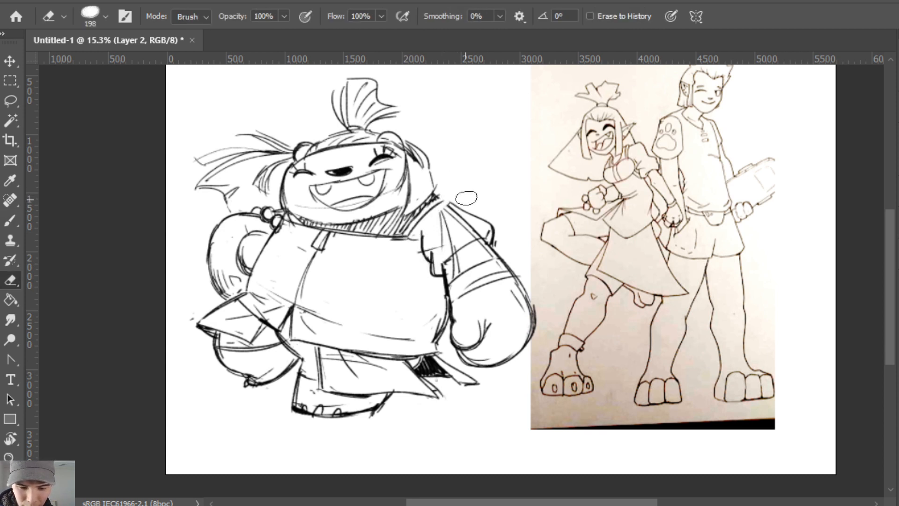
key("b")
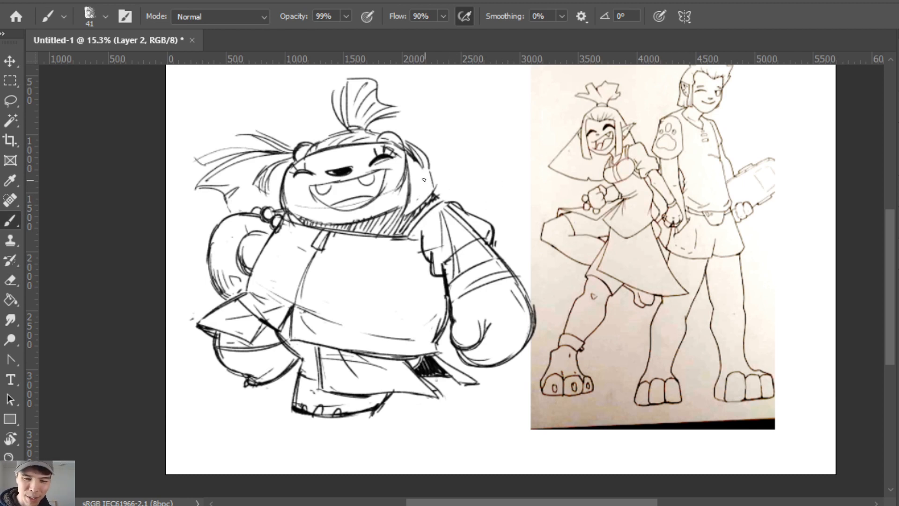
Add hair strands behind the girl's cheek and firm up the outer edge of the hair down to the shoulder.
mouse_move(424, 190)
left_mouse_down()
mouse_move(406, 218)
mouse_move(416, 209)
left_mouse_up()
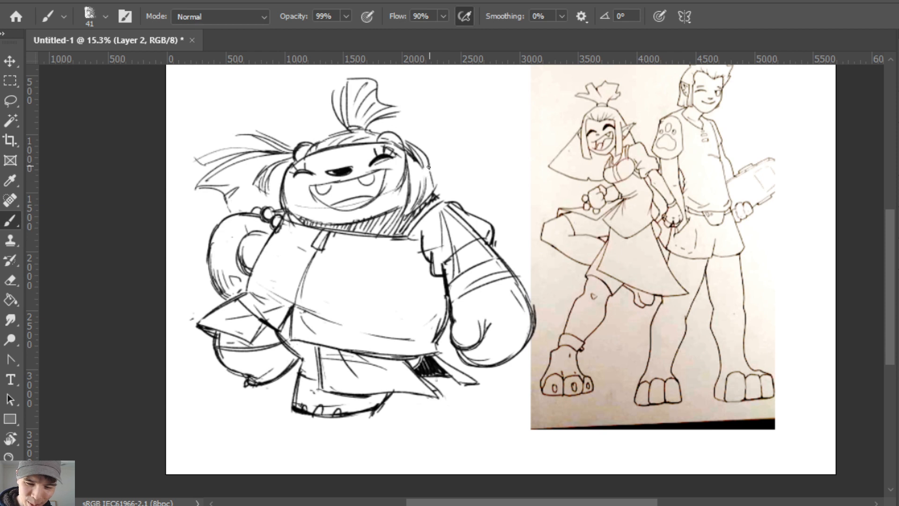
left_click_drag(434, 167, 439, 192)
key("ctrl+z")
key("ctrl+z")
key("e")
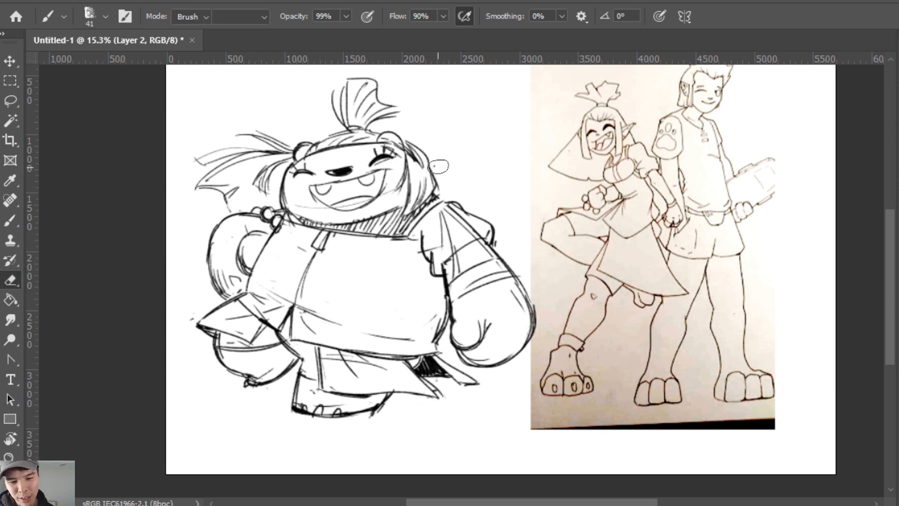
key("b")
left_click_drag(351, 76, 351, 87)
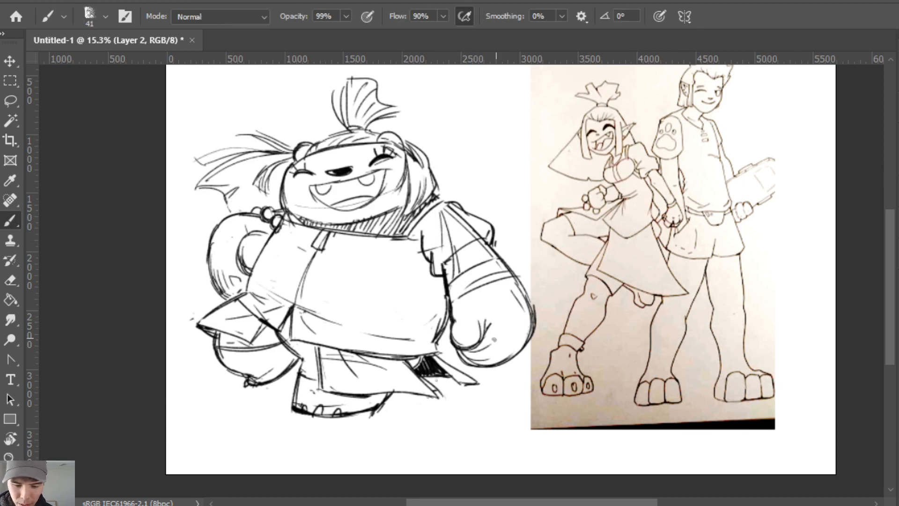
key("ctrl+z")
Shade under the big fist's thumb, thicken the fist's outer contour and clean up the forearm edge.
left_click_drag(467, 359, 482, 350)
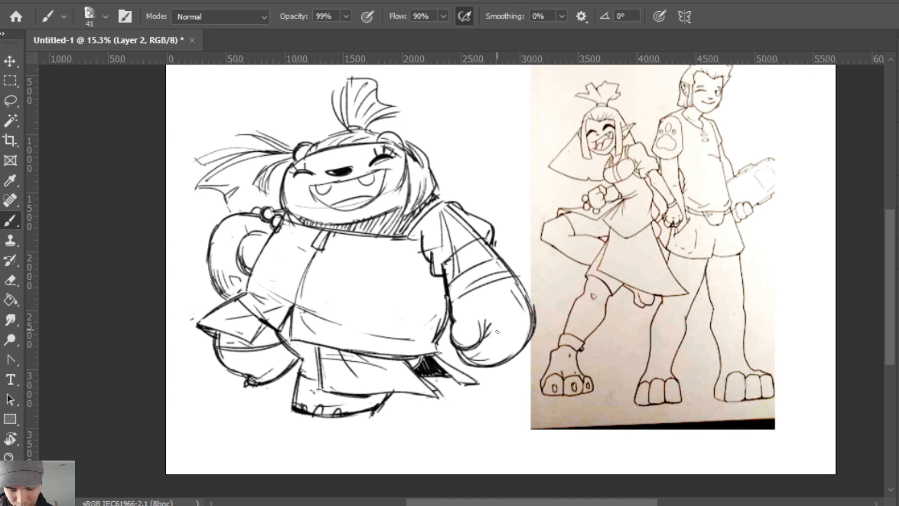
left_click_drag(532, 295, 534, 323)
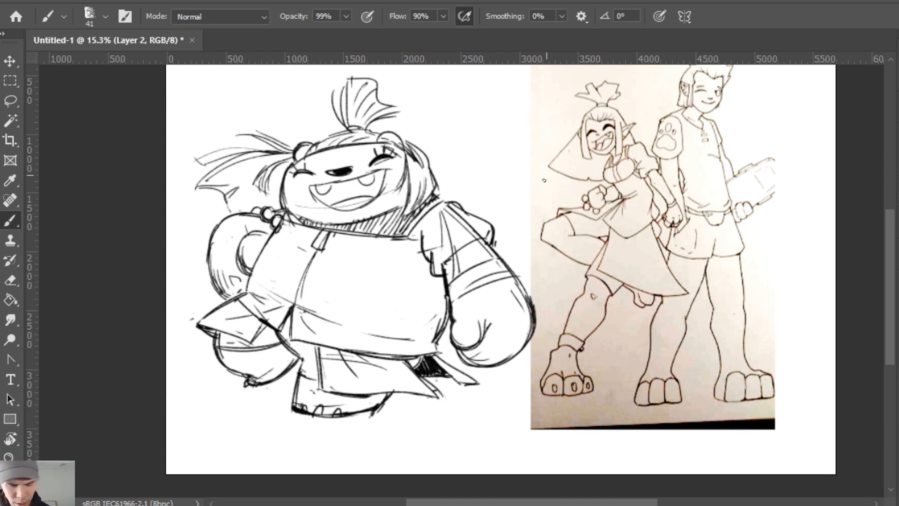
key("e")
mouse_move(514, 284)
left_mouse_down()
mouse_move(520, 329)
mouse_move(509, 272)
left_mouse_up()
key("b")
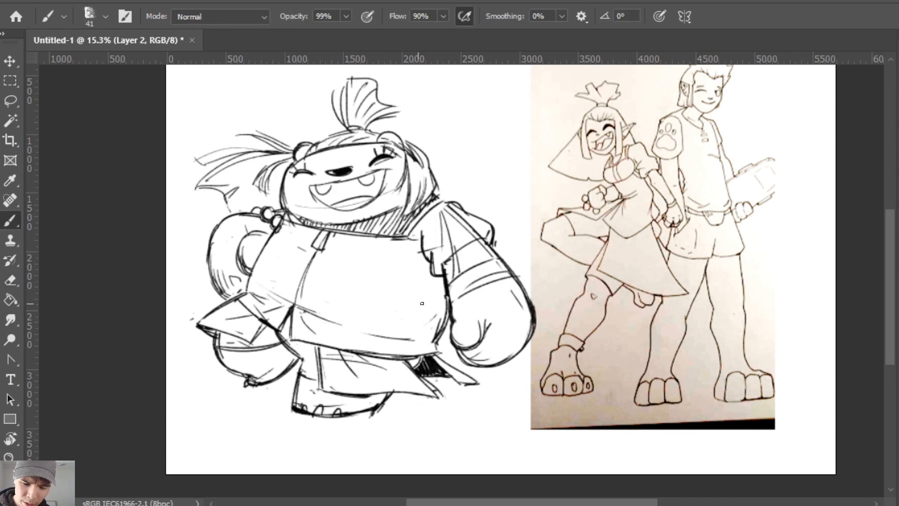
Draw cloth creases across the tunic's belly and side, radiating from where the front edge meets the waist.
left_click_drag(410, 264, 430, 300)
key("ctrl+z")
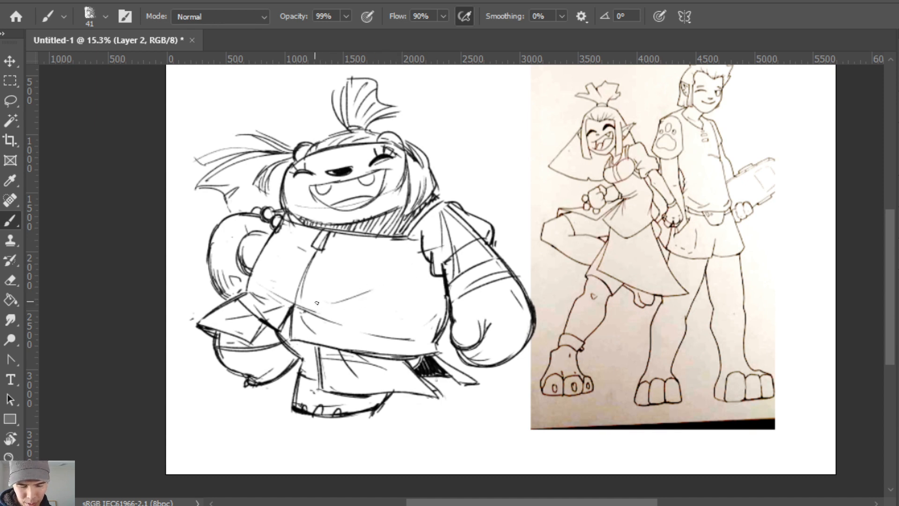
left_click_drag(319, 305, 367, 303)
left_click_drag(314, 309, 356, 311)
left_click_drag(277, 270, 292, 299)
key("ctrl+z")
left_click_drag(272, 283, 287, 300)
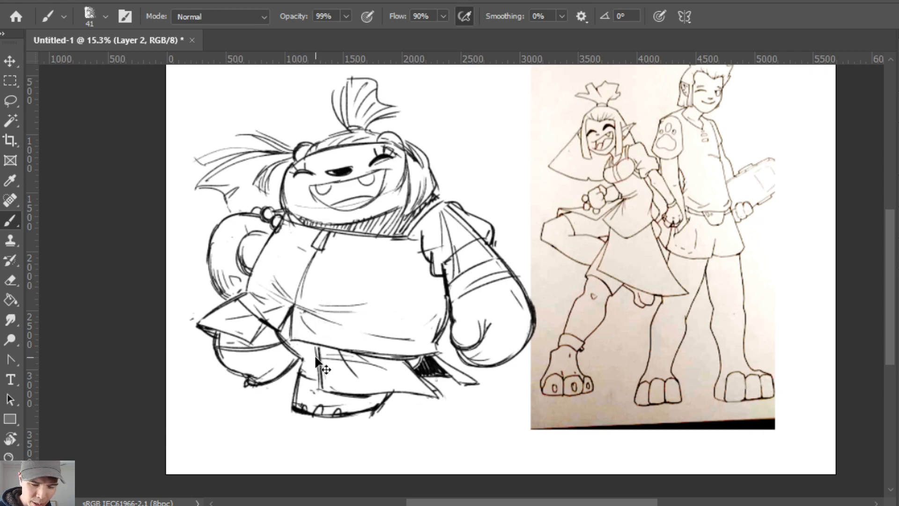